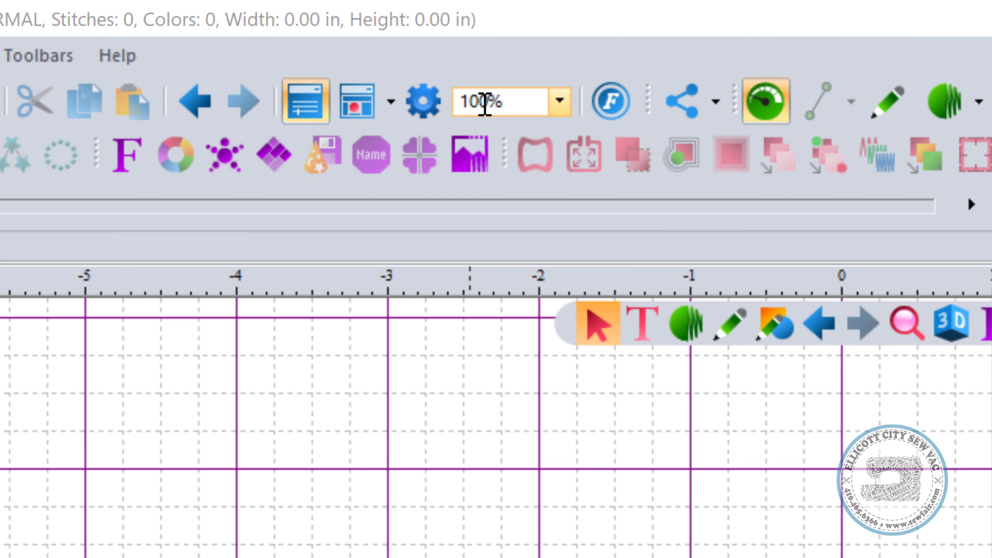
# Review the view, digitizing and format settings in the preferences, including the default style.
pyautogui.click(432, 106)
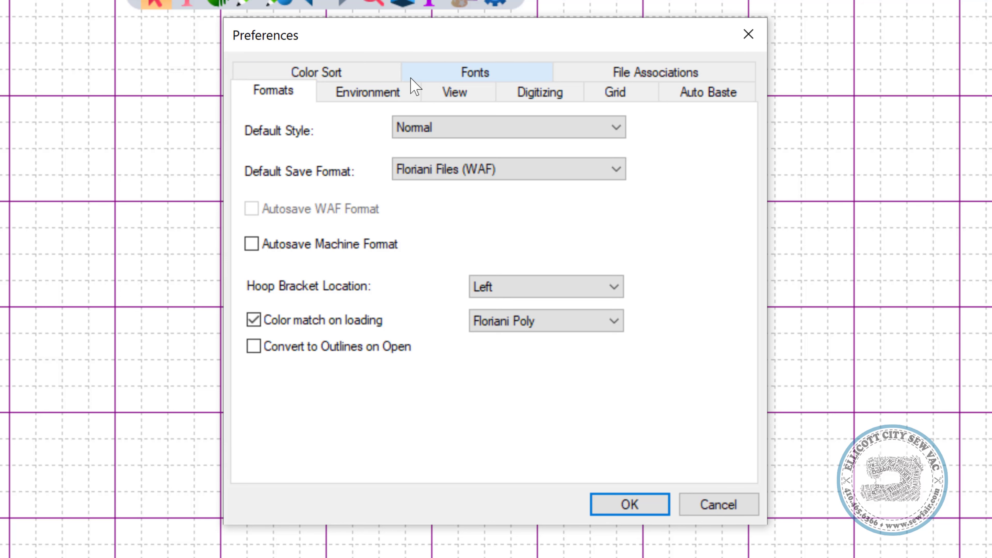
pyautogui.click(469, 96)
pyautogui.click(538, 101)
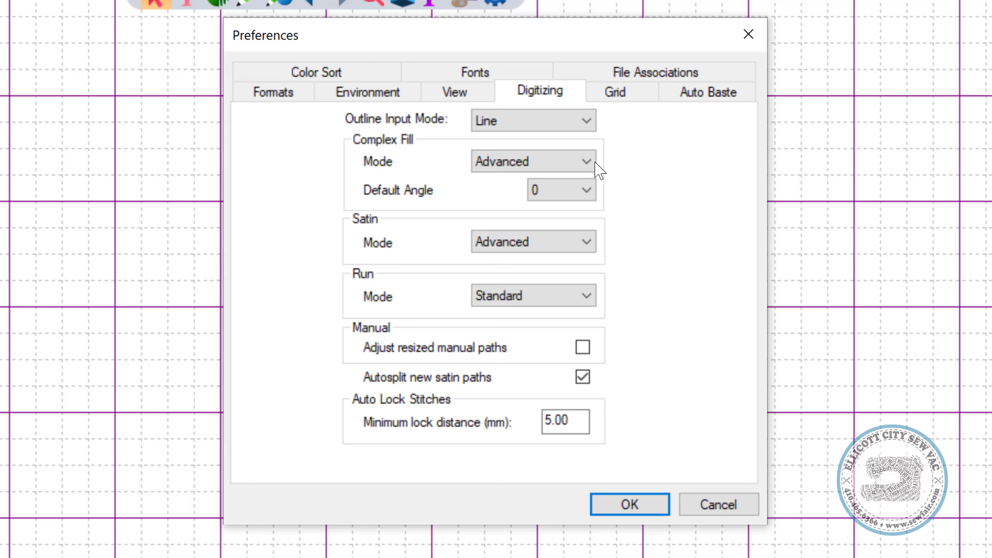
pyautogui.click(271, 96)
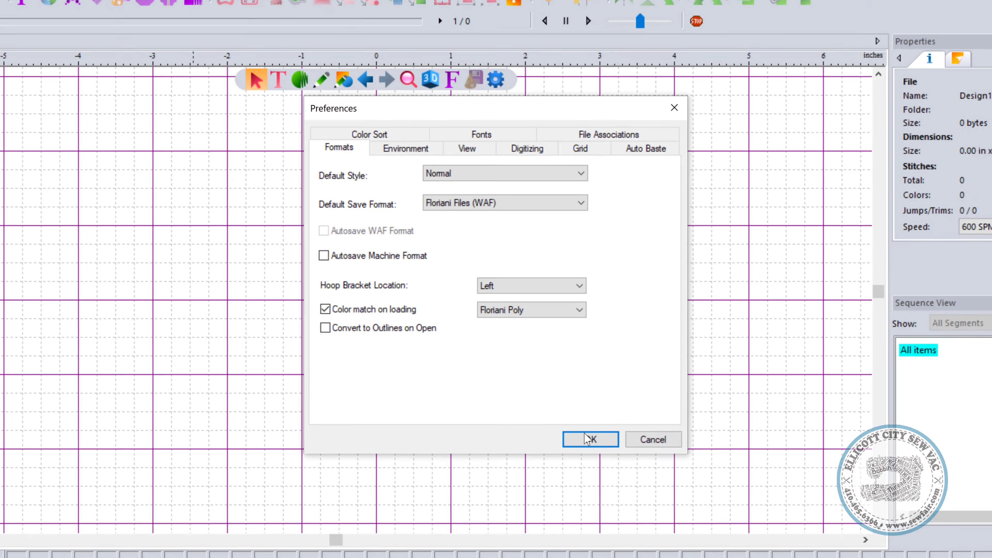
pyautogui.click(630, 504)
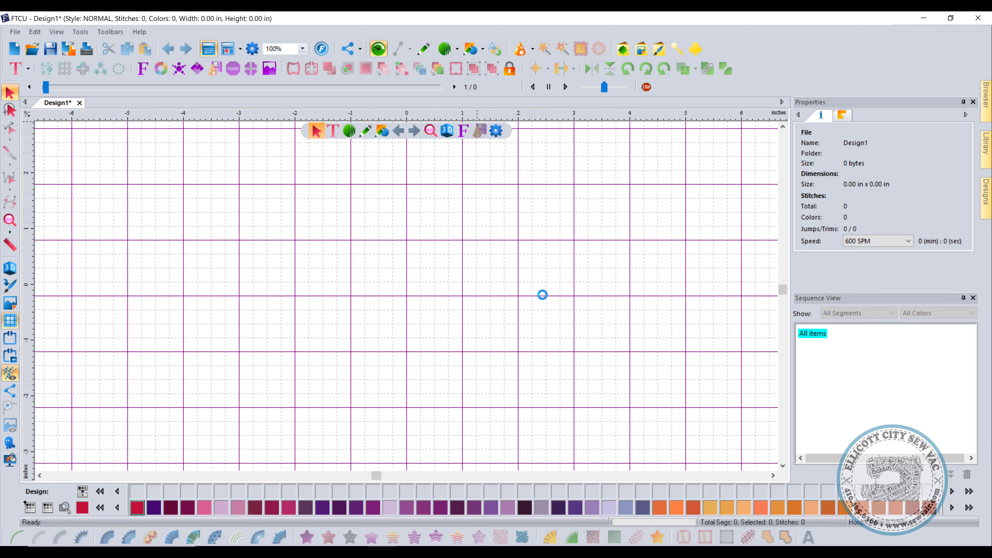
# Insert the Bear custom shape, convert it to a standard stitch fill and show it in 3D.
pyautogui.doubleClick(434, 261)
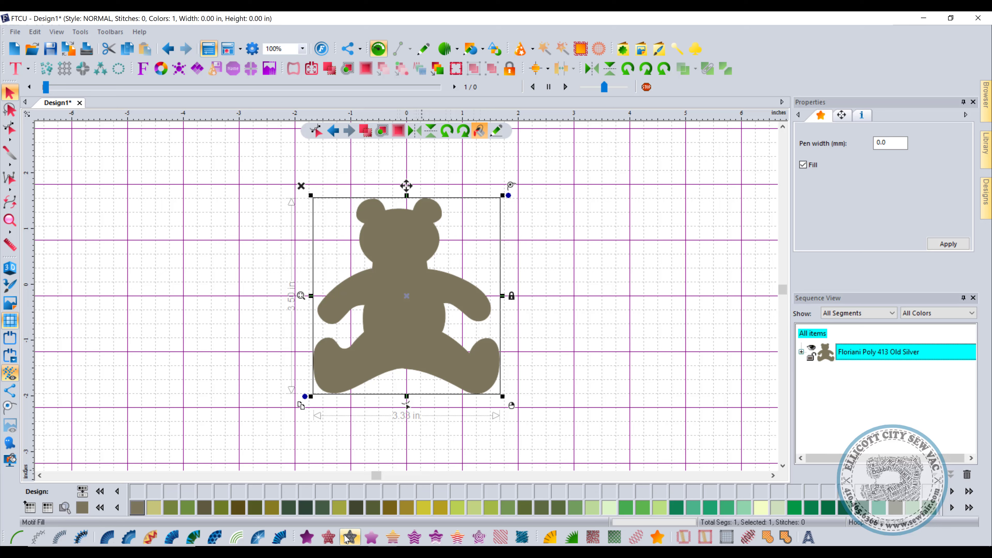
pyautogui.click(307, 538)
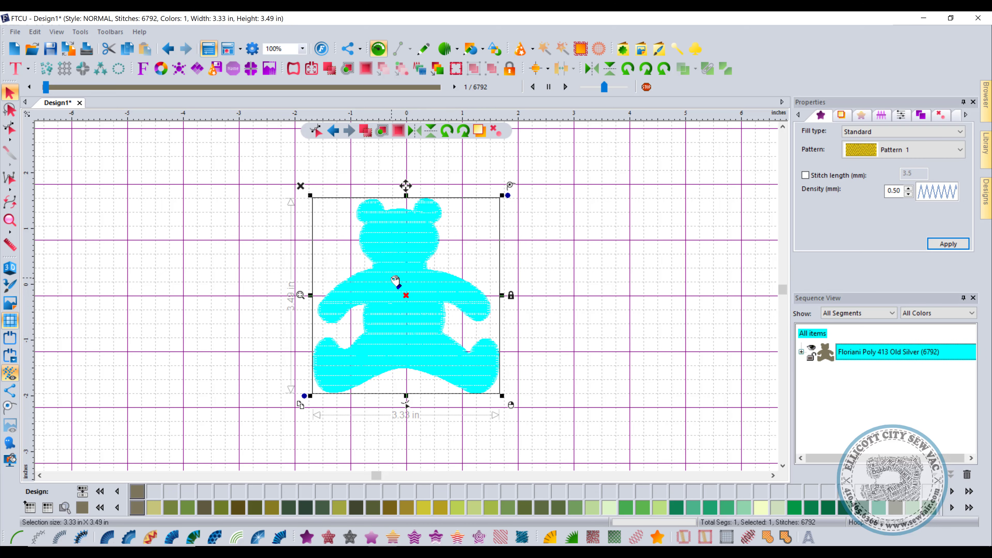
pyautogui.click(10, 268)
pyautogui.click(496, 288)
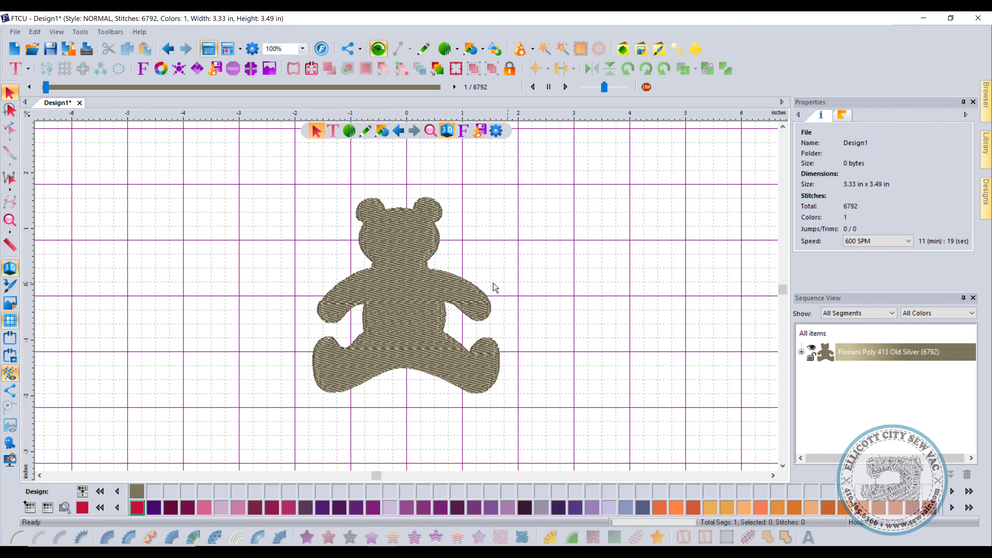
# Examine the bear fill's underlay options and its pull and push compensation settings.
pyautogui.click(388, 295)
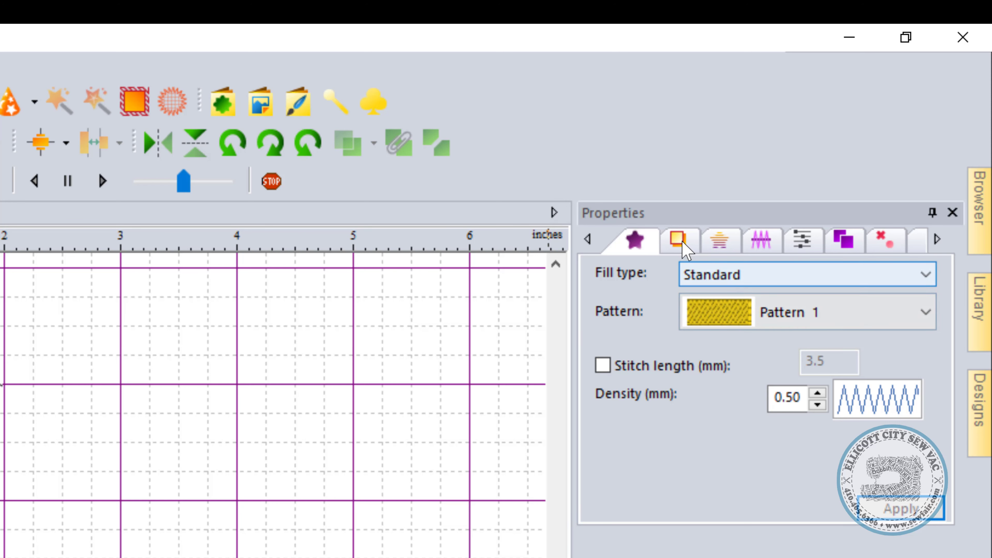
pyautogui.click(677, 250)
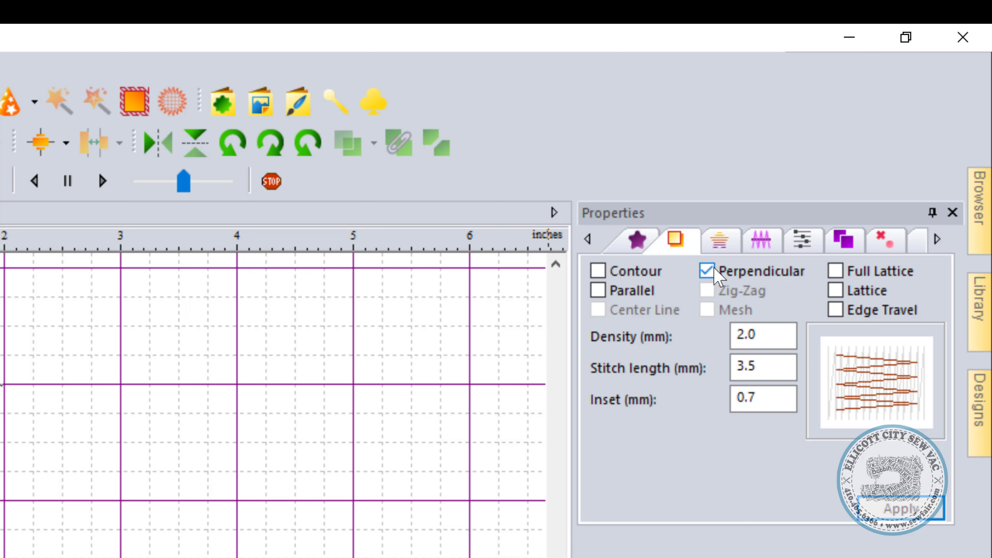
pyautogui.click(767, 240)
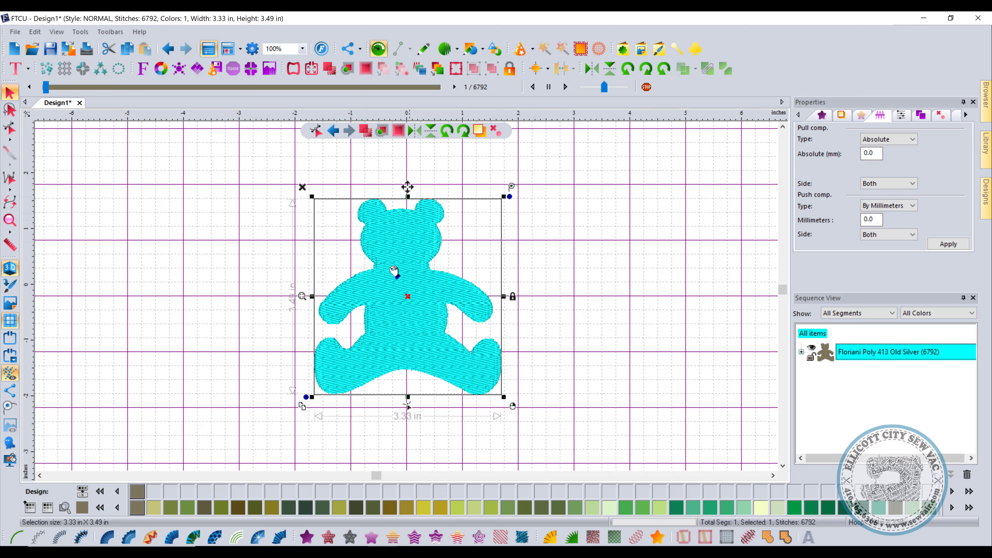
pyautogui.click(525, 266)
# Apply an absolute pull compensation of 0.4 mm to the bear fill.
pyautogui.click(486, 278)
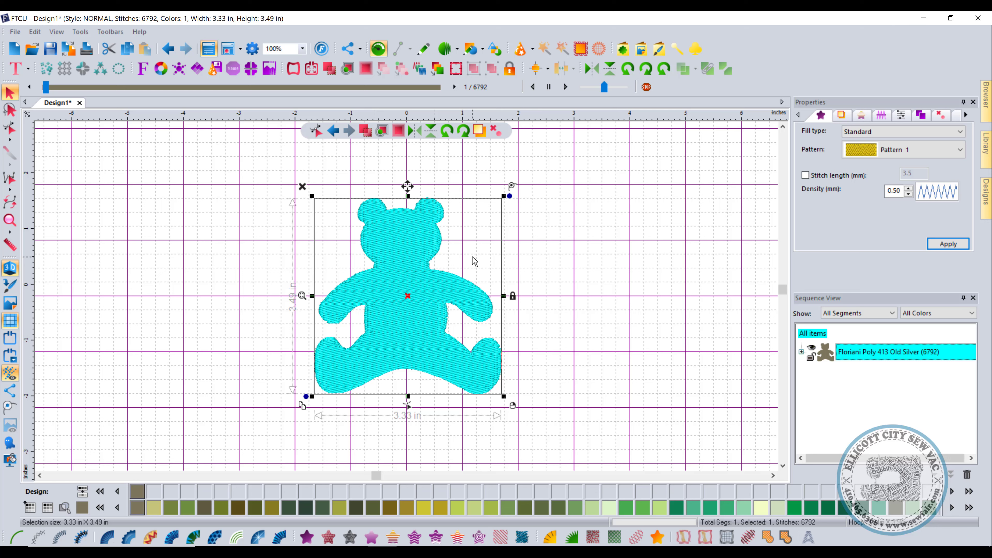
pyautogui.click(882, 115)
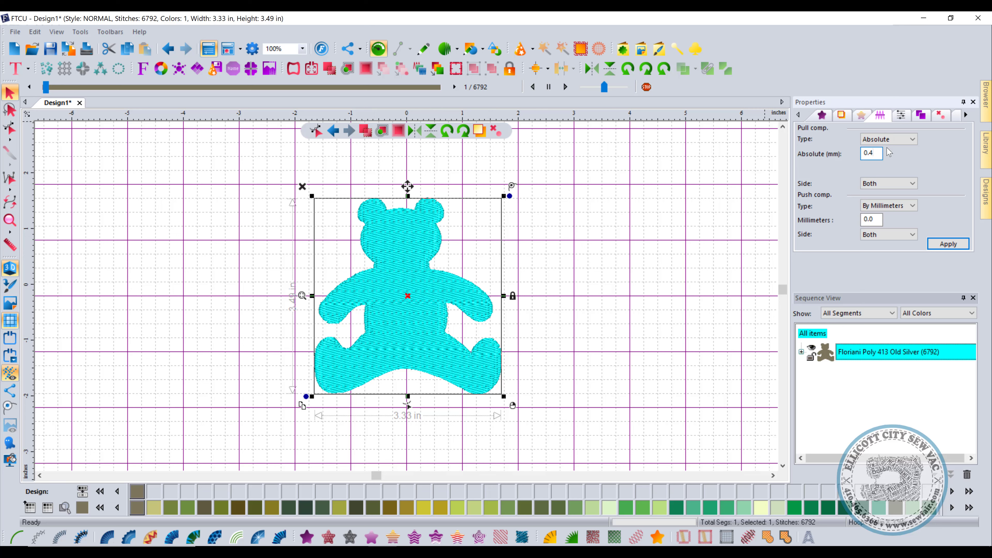
pyautogui.click(949, 243)
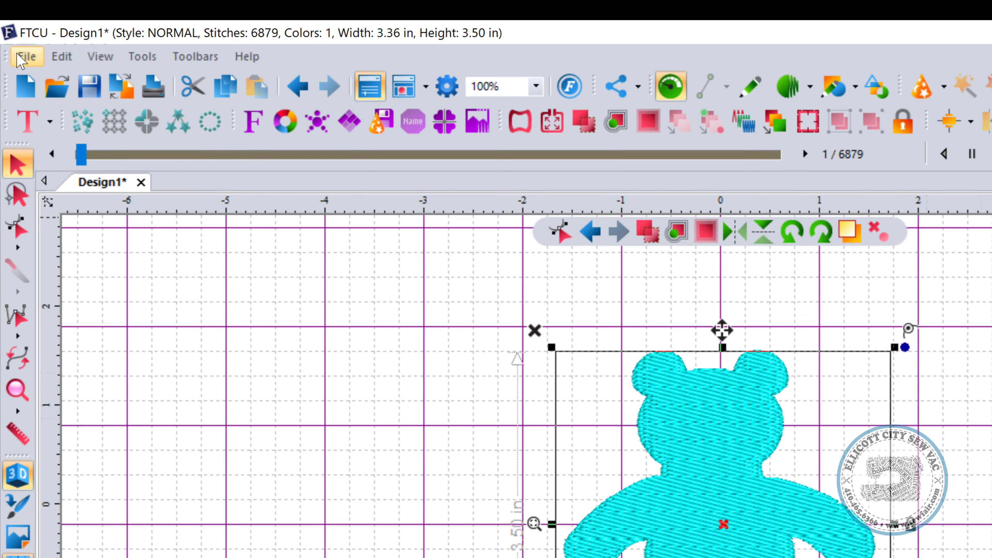
# Examine the fabric types offered in the Save2Sew wizard, and leave it without applying any.
pyautogui.click(23, 51)
pyautogui.click(72, 196)
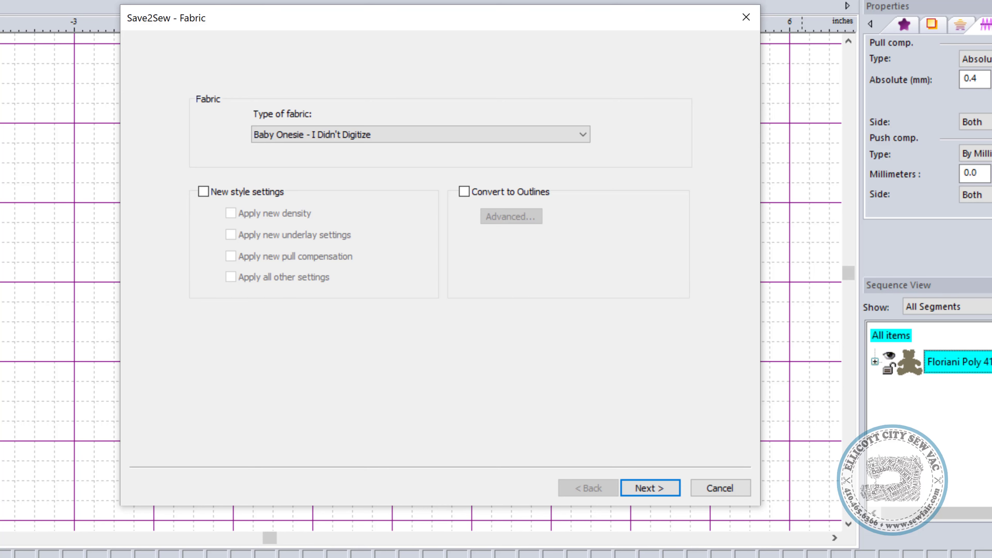
pyautogui.click(392, 134)
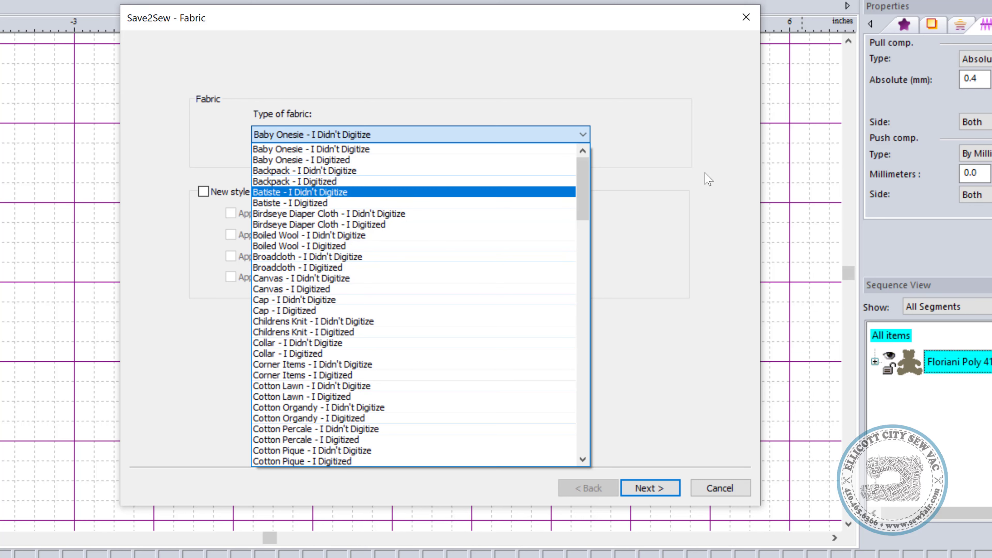
pyautogui.click(734, 174)
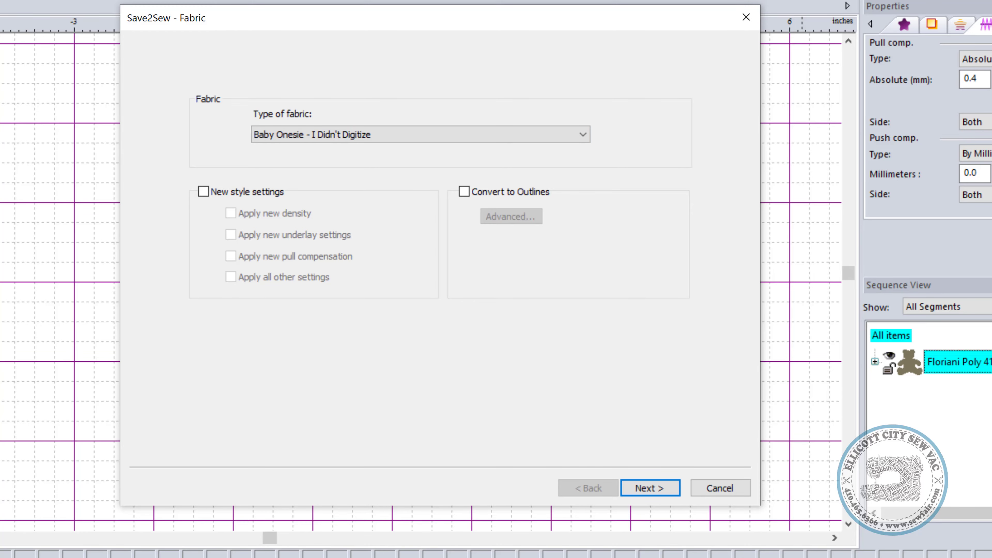
pyautogui.click(721, 493)
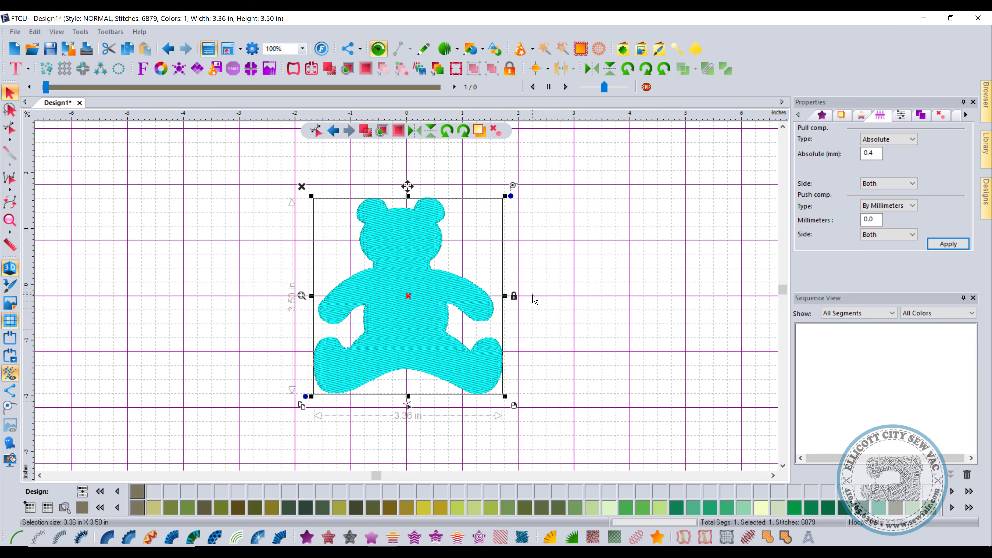
# Delete the bear from the design and set the default style preference to Pique Knit - I Digitized.
pyautogui.press('Delete')
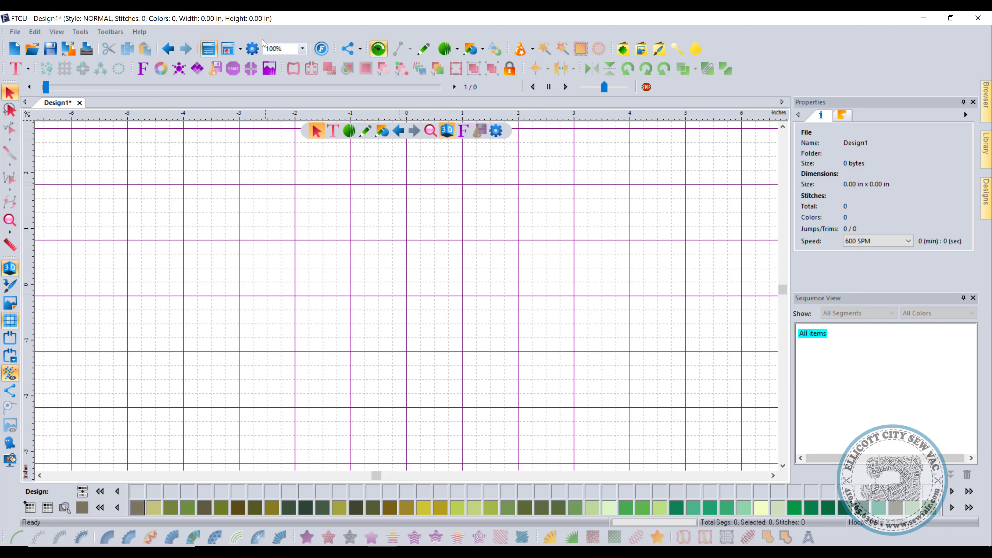
pyautogui.click(252, 49)
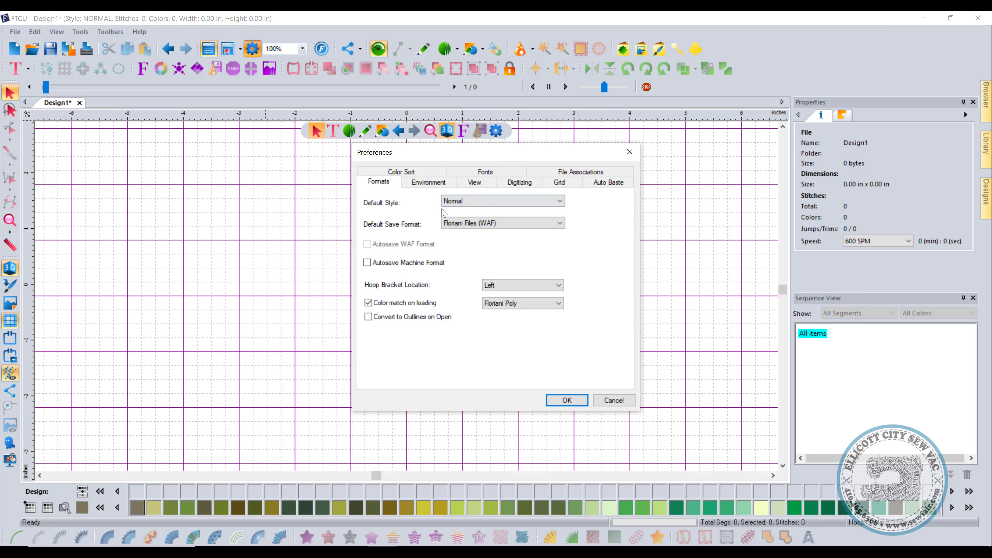
pyautogui.click(472, 203)
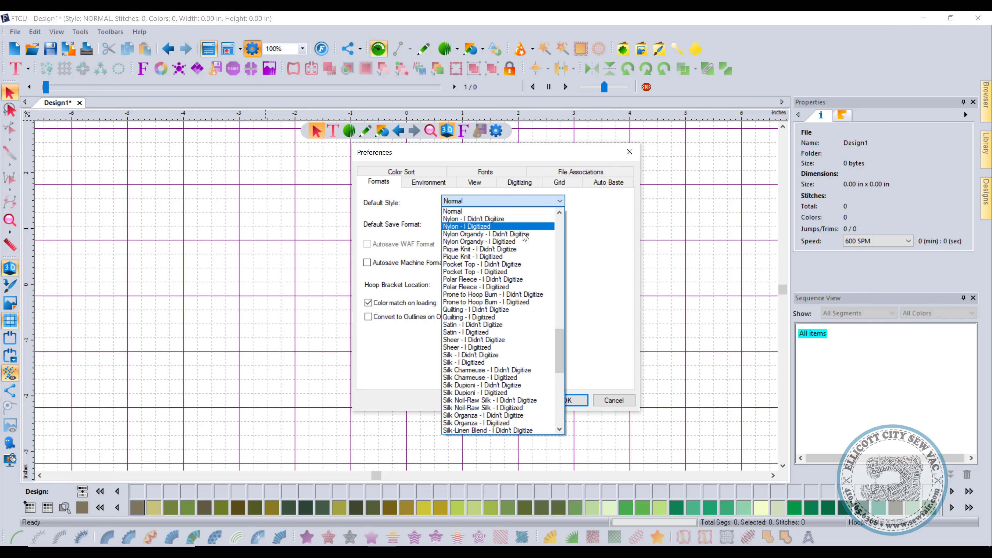
pyautogui.moveTo(562, 361)
pyautogui.mouseDown()
pyautogui.moveTo(569, 272)
pyautogui.moveTo(562, 350)
pyautogui.mouseUp()
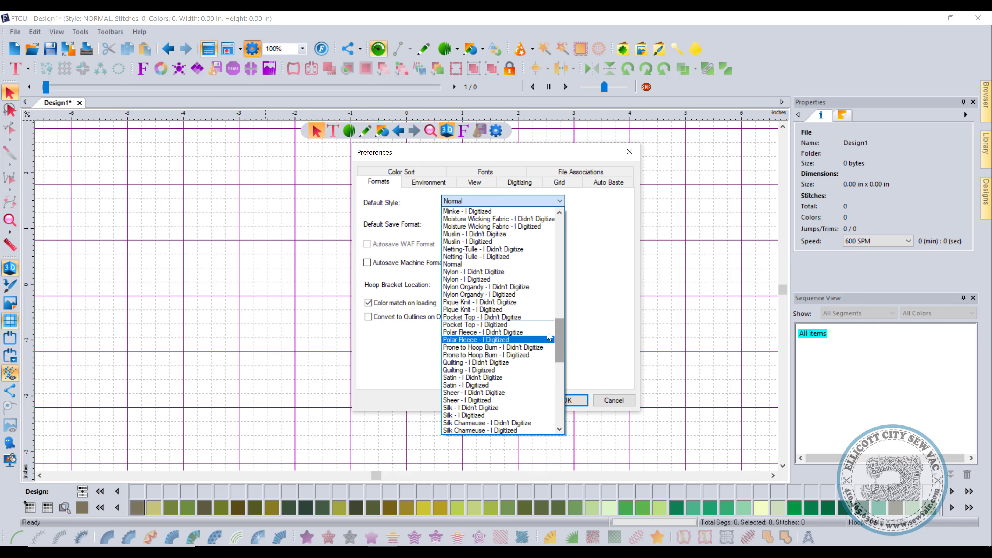
pyautogui.scroll(-3, 552, 349)
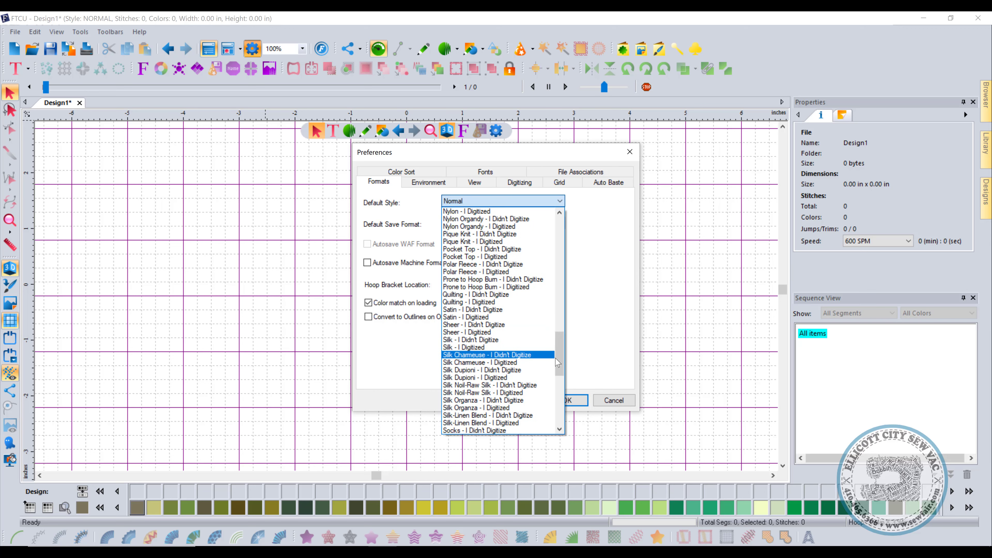
pyautogui.moveTo(559, 349); pyautogui.dragTo(552, 300)
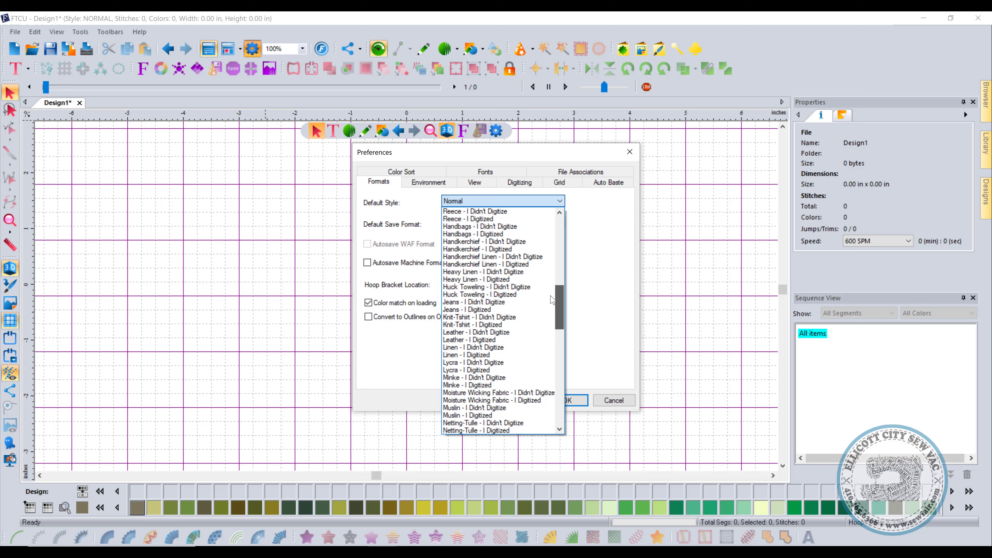
pyautogui.moveTo(552, 301); pyautogui.dragTo(552, 319)
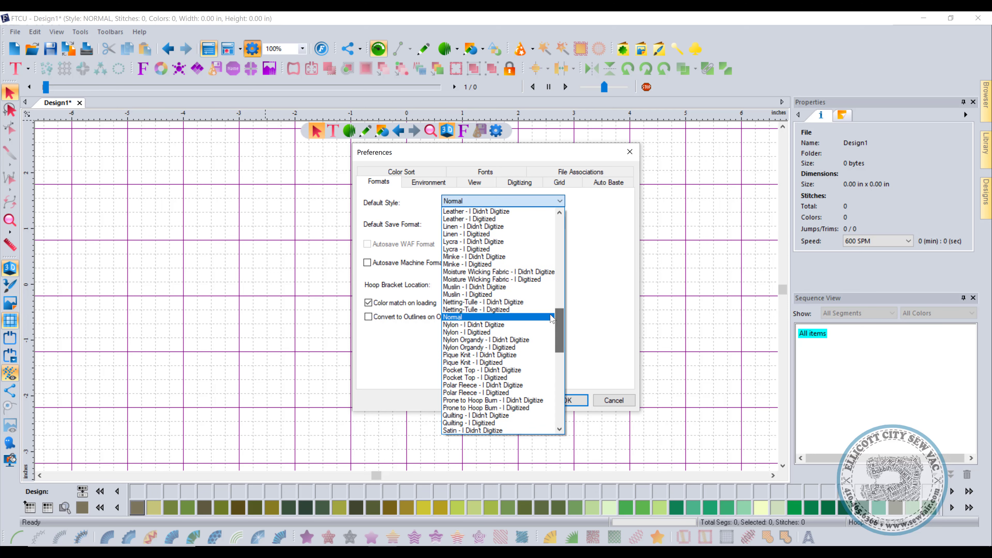
pyautogui.click(459, 363)
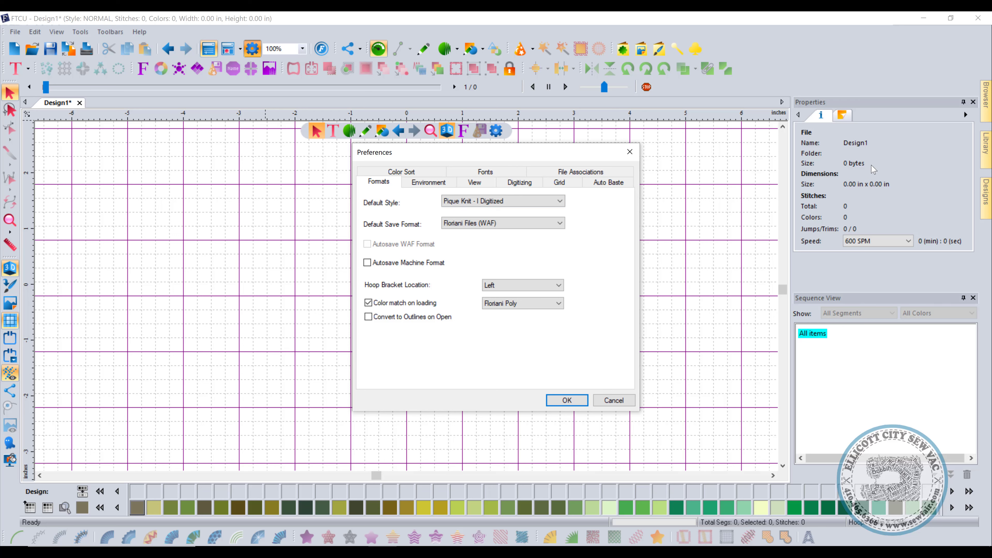
pyautogui.click(566, 400)
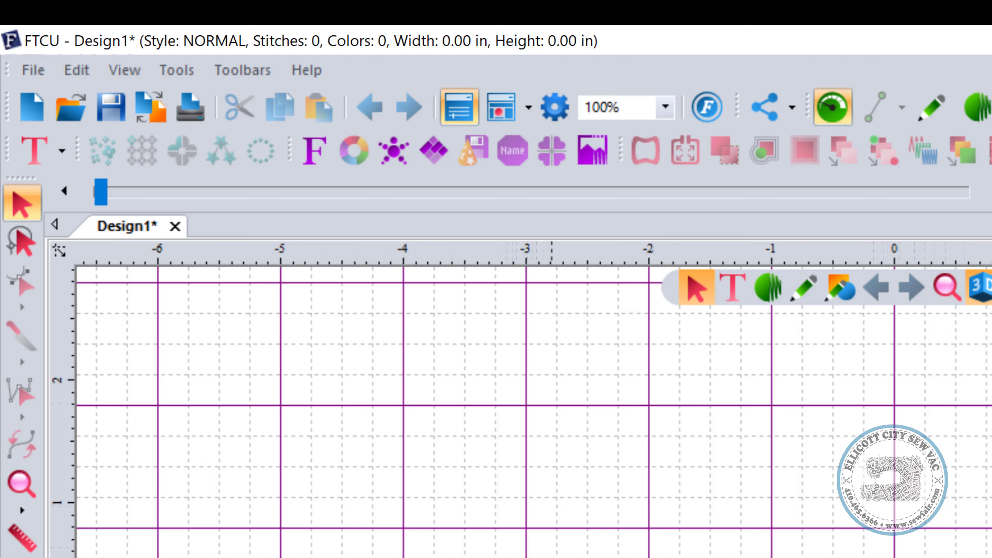
# In a new design, insert the Bear custom shape and convert it to a standard stitch fill.
pyautogui.click(43, 116)
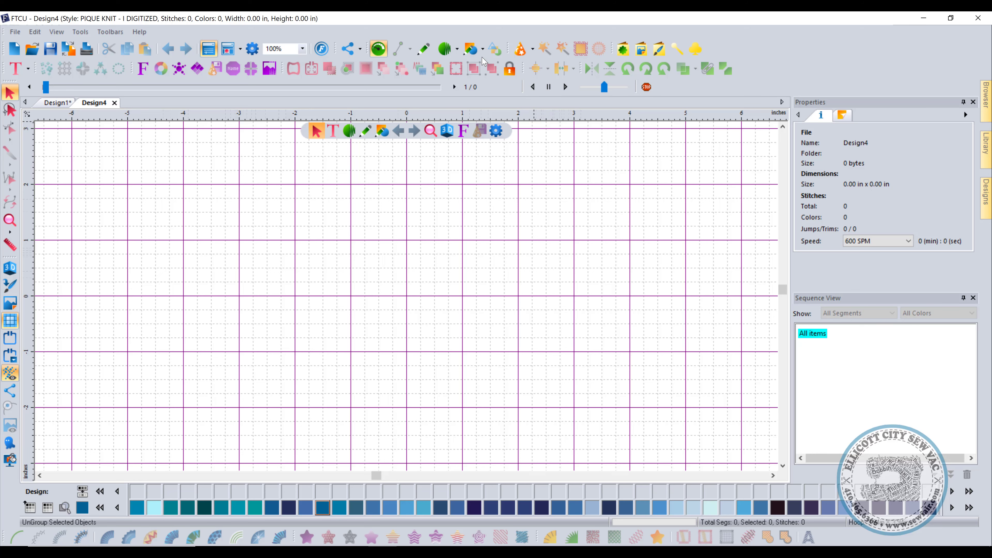
pyautogui.click(700, 72)
pyautogui.click(503, 80)
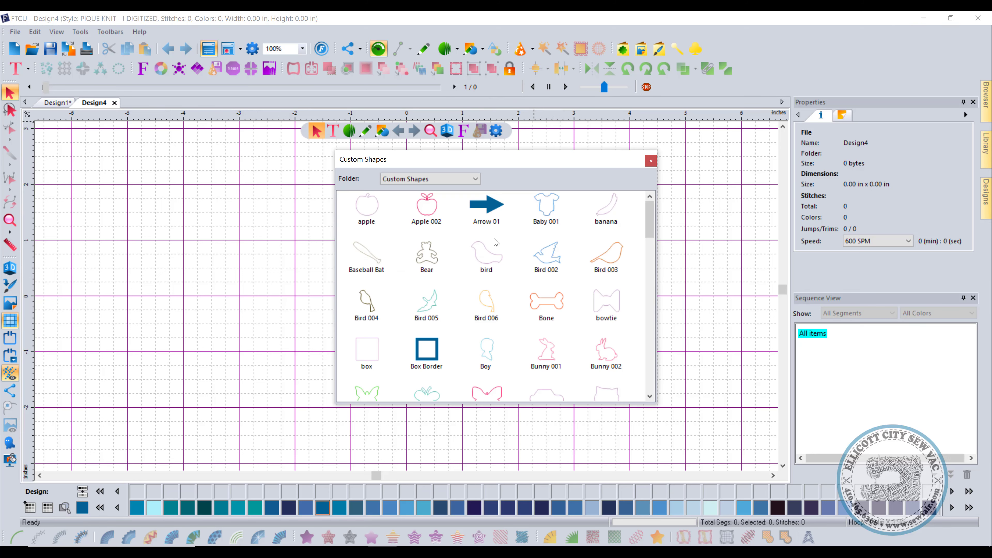
pyautogui.doubleClick(422, 273)
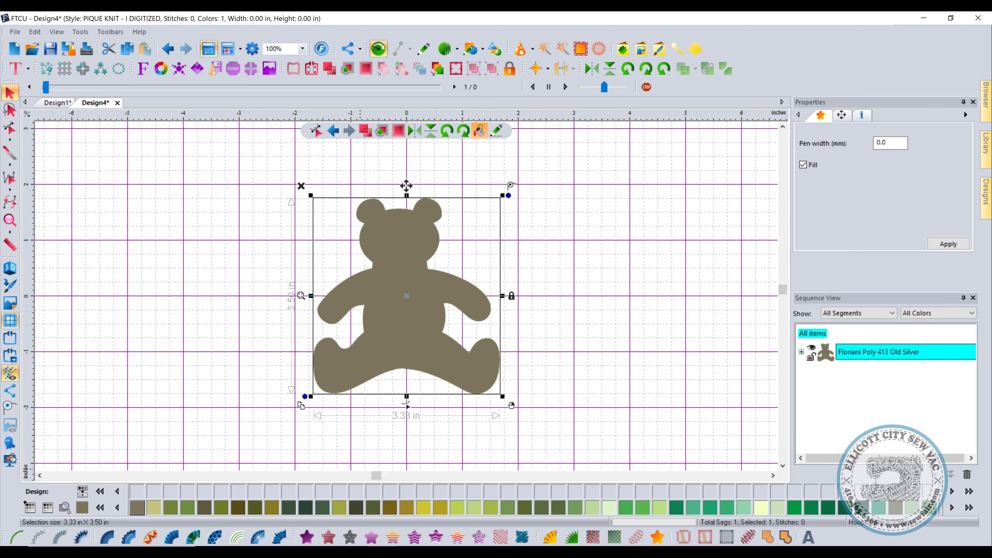
pyautogui.click(307, 537)
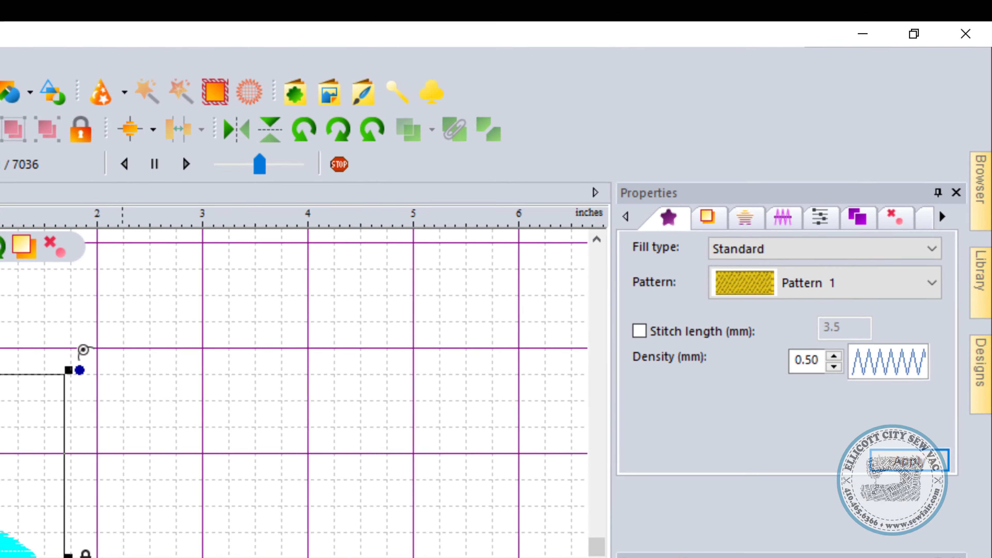
# Check the new bear fill's underlay, compensation and fill settings, comparing its design with the original one.
pyautogui.click(702, 221)
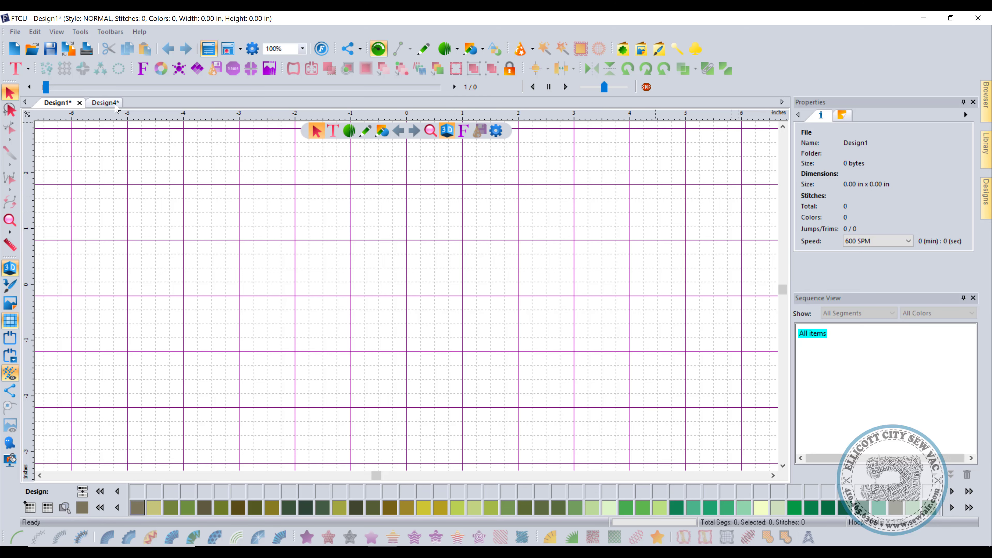
pyautogui.click(105, 102)
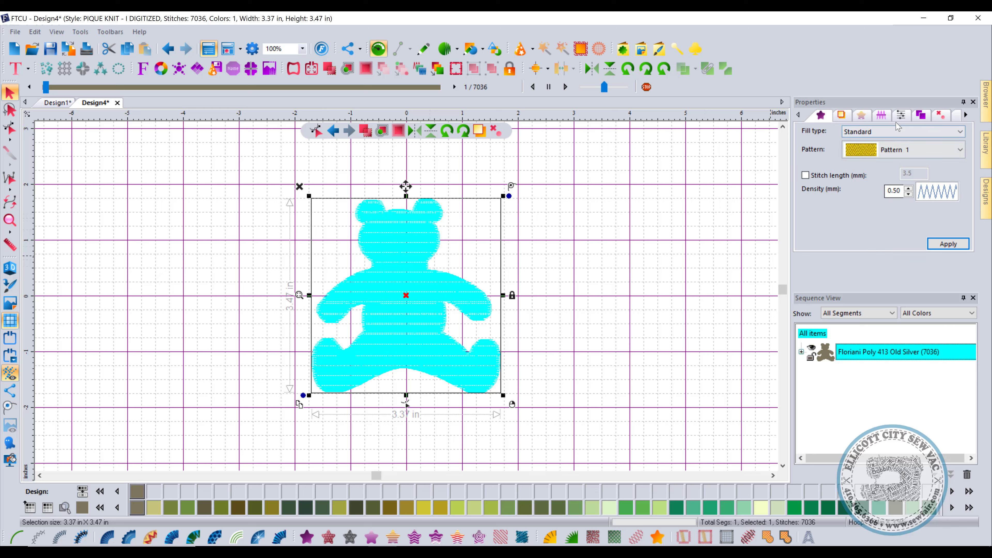
pyautogui.click(881, 116)
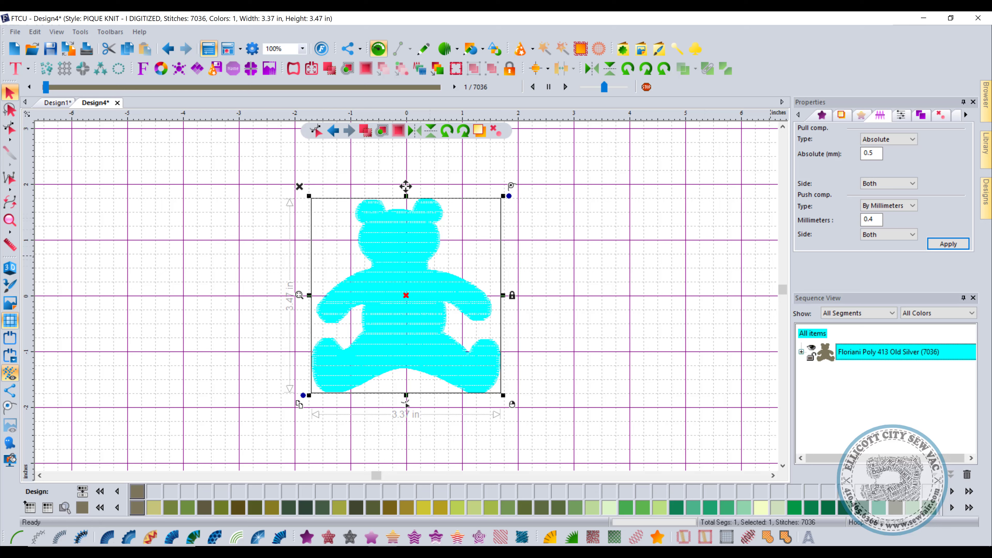
pyautogui.click(476, 333)
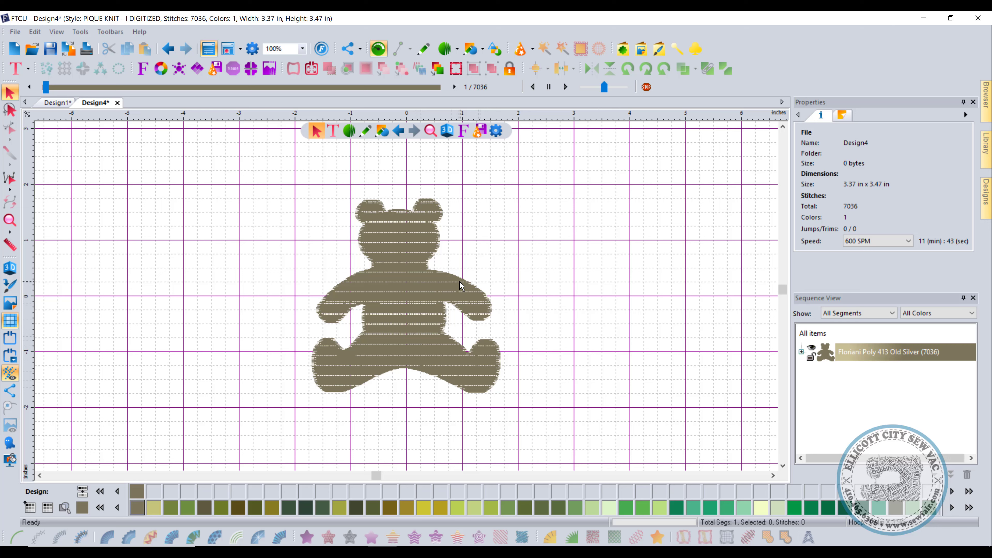
pyautogui.click(429, 270)
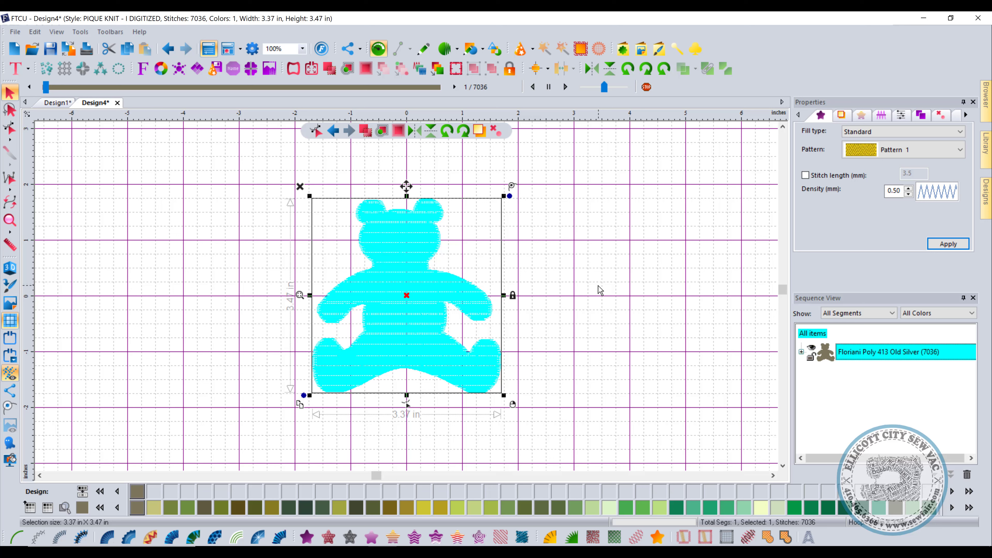
# Delete the bear from the newer design and keep the empty design open.
pyautogui.press('Delete')
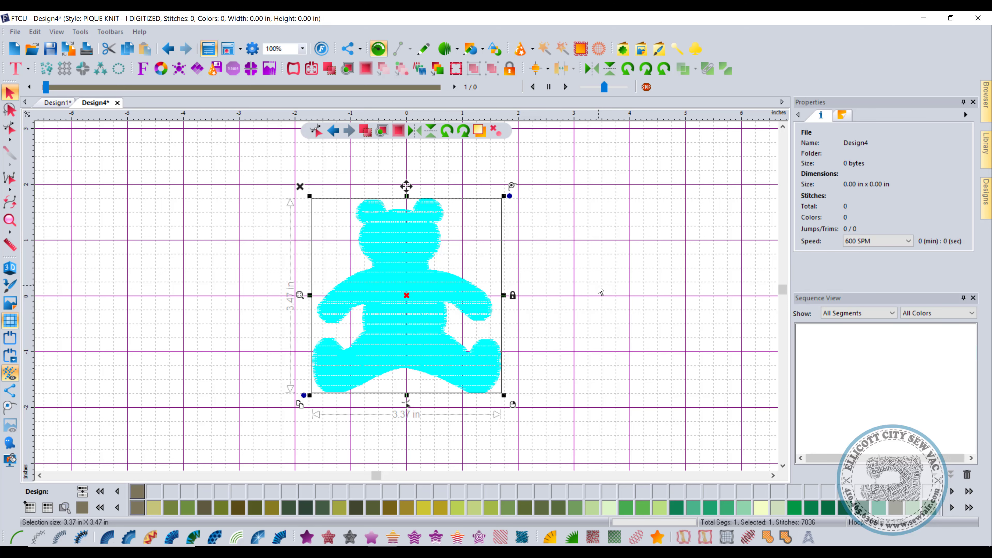
pyautogui.click(117, 103)
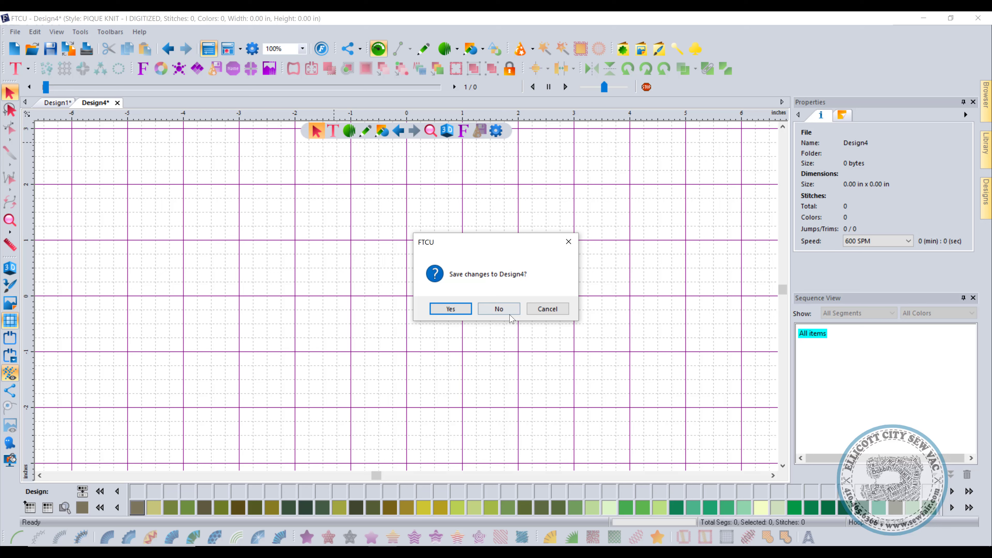
pyautogui.click(548, 309)
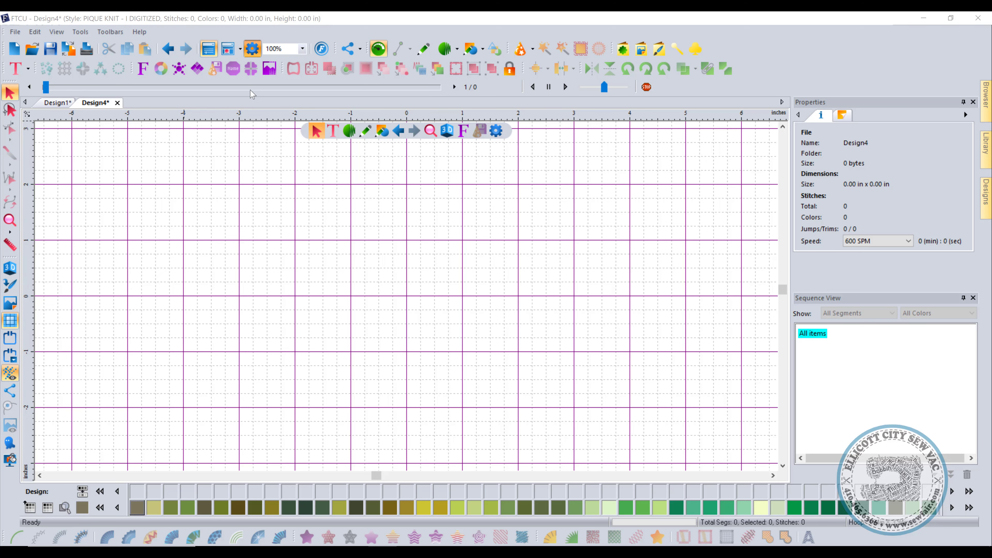
# Set the default save format preference to Baby Lock/Brother/Bernina (PES v11) and enable Autosave WAF Format.
pyautogui.click(252, 49)
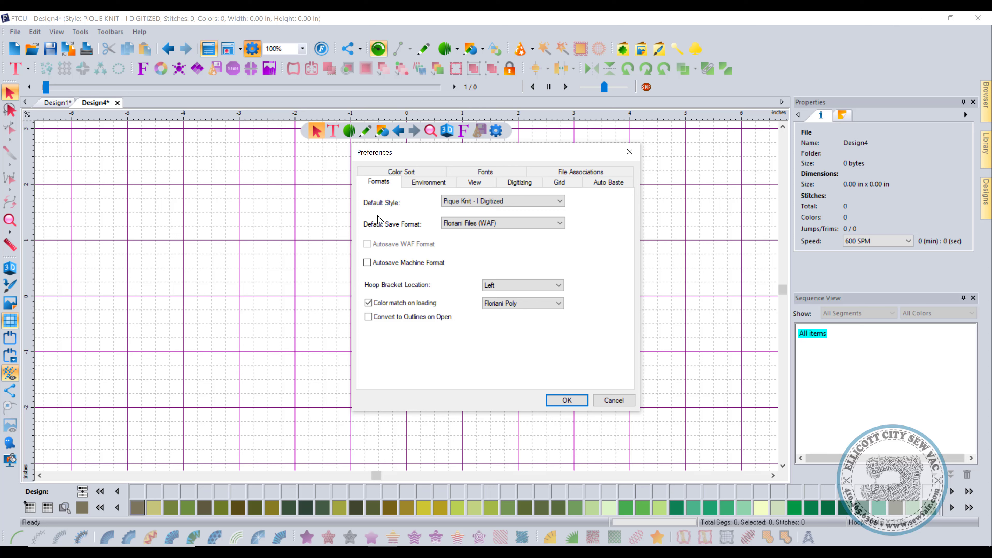
pyautogui.click(493, 224)
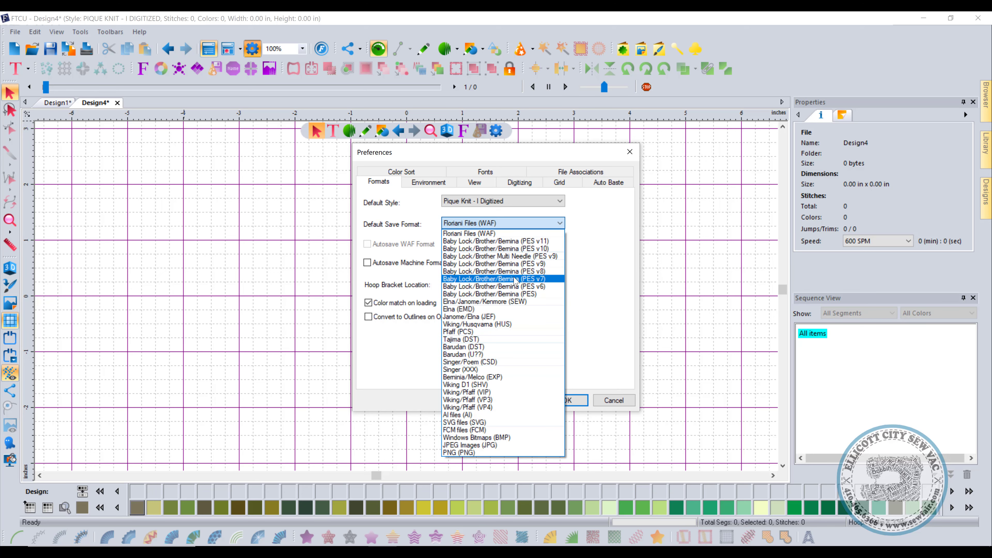
pyautogui.click(520, 241)
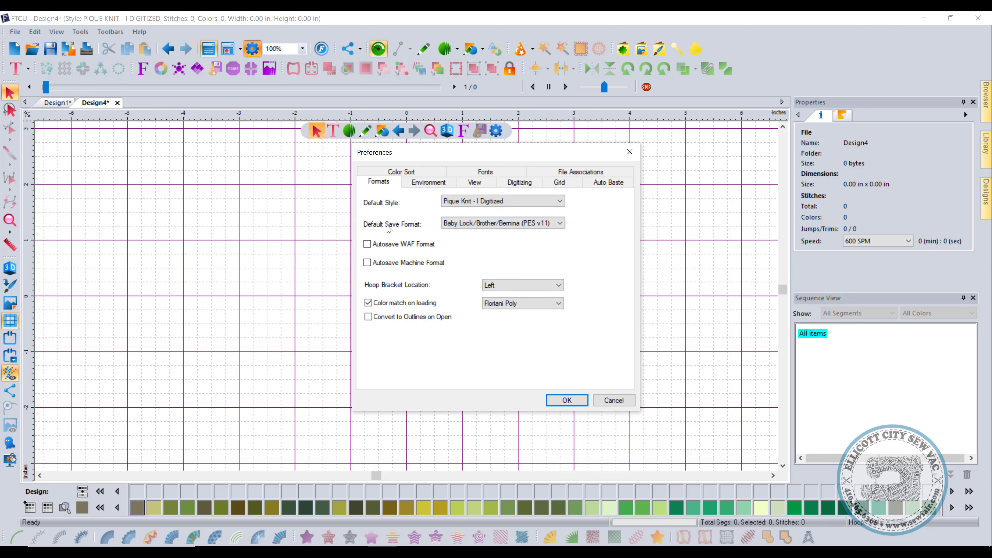
pyautogui.click(371, 245)
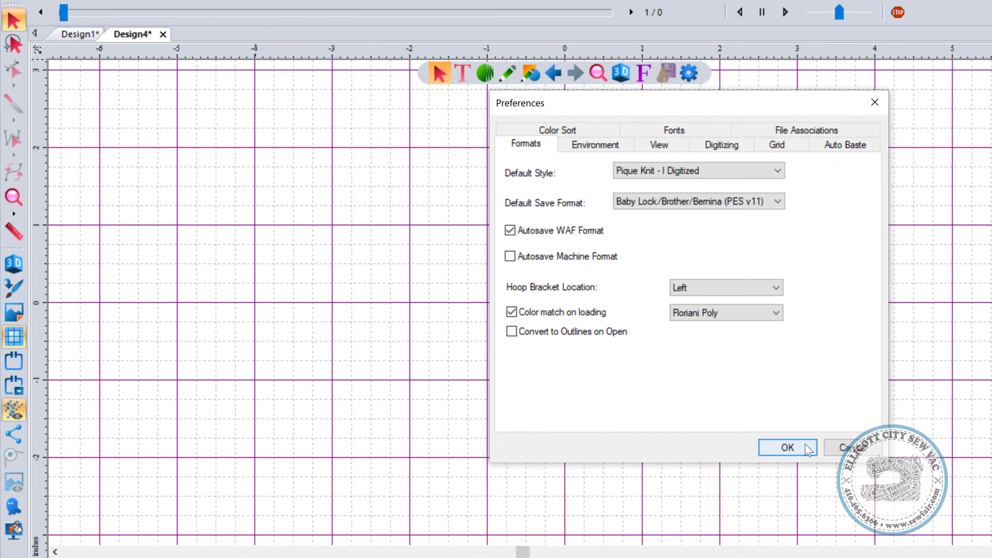
pyautogui.click(567, 401)
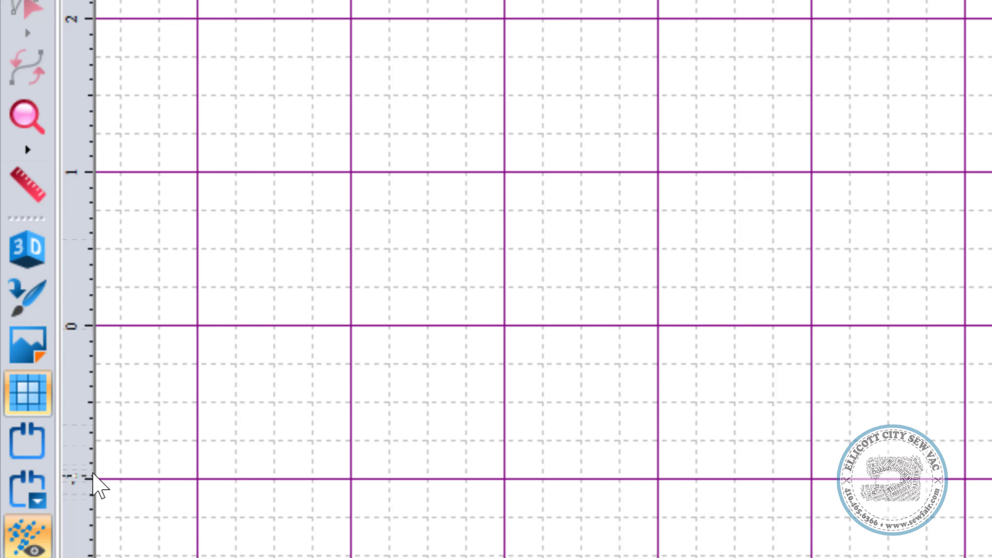
# Show the 100mm X 100mm PES hoop in the workspace and set the hoop bracket location preference to Right.
pyautogui.click(40, 482)
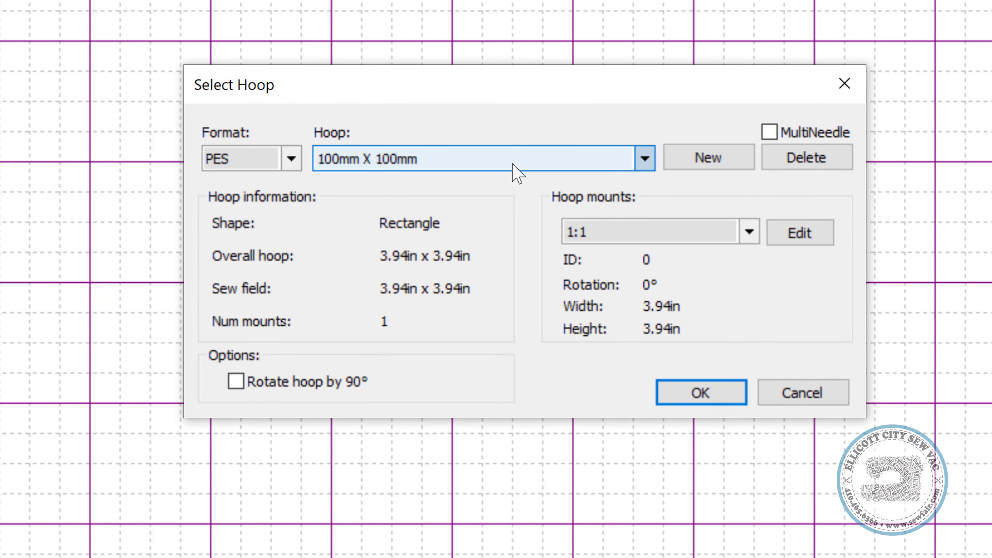
pyautogui.click(669, 388)
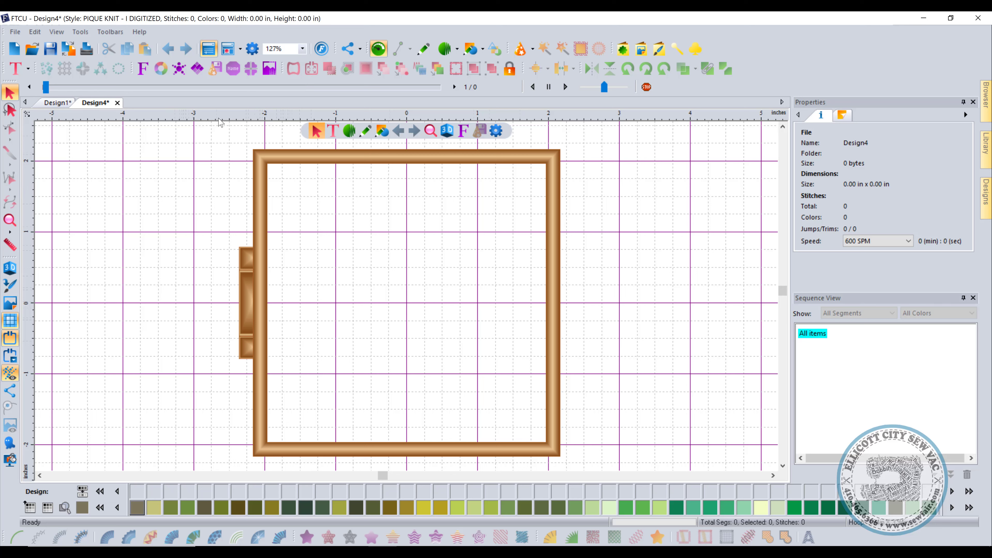
pyautogui.click(252, 49)
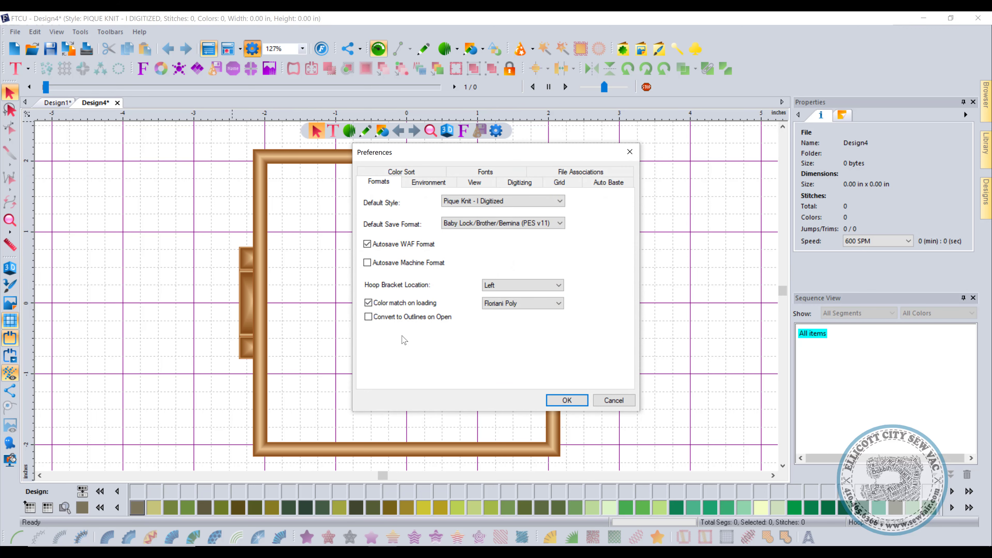
pyautogui.click(523, 285)
pyautogui.click(525, 311)
pyautogui.click(567, 400)
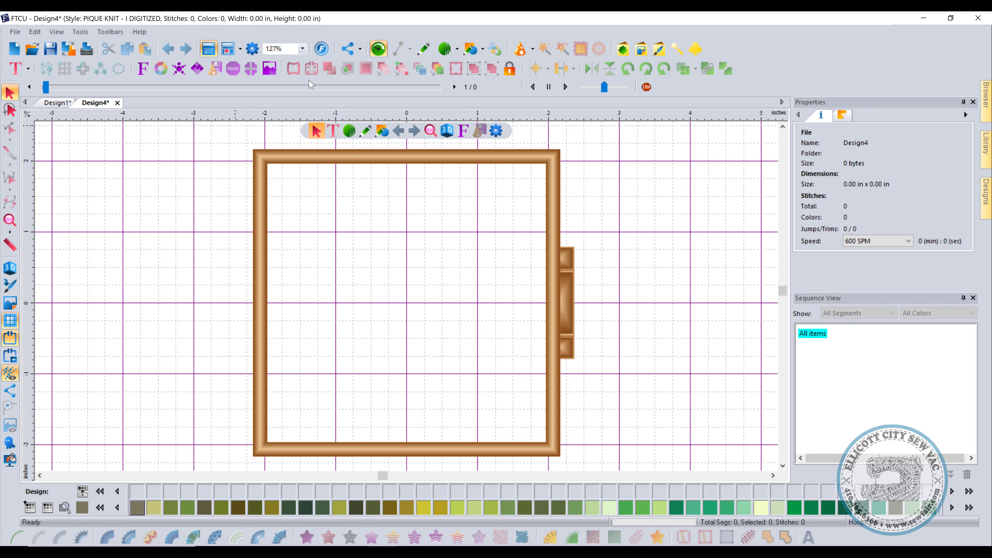
# Set the hoop bracket location preference back to Left.
pyautogui.click(252, 49)
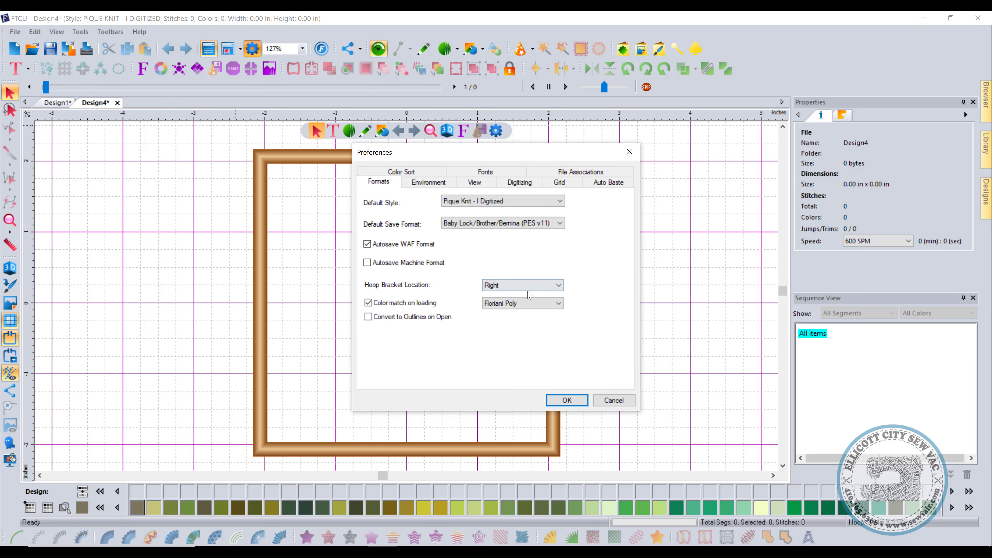
pyautogui.click(518, 286)
pyautogui.click(504, 304)
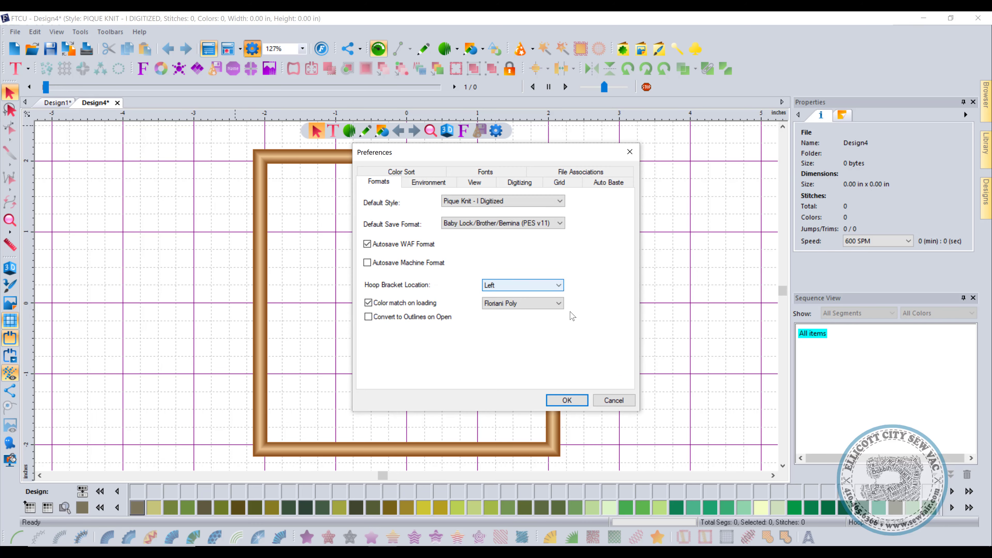
pyautogui.click(567, 400)
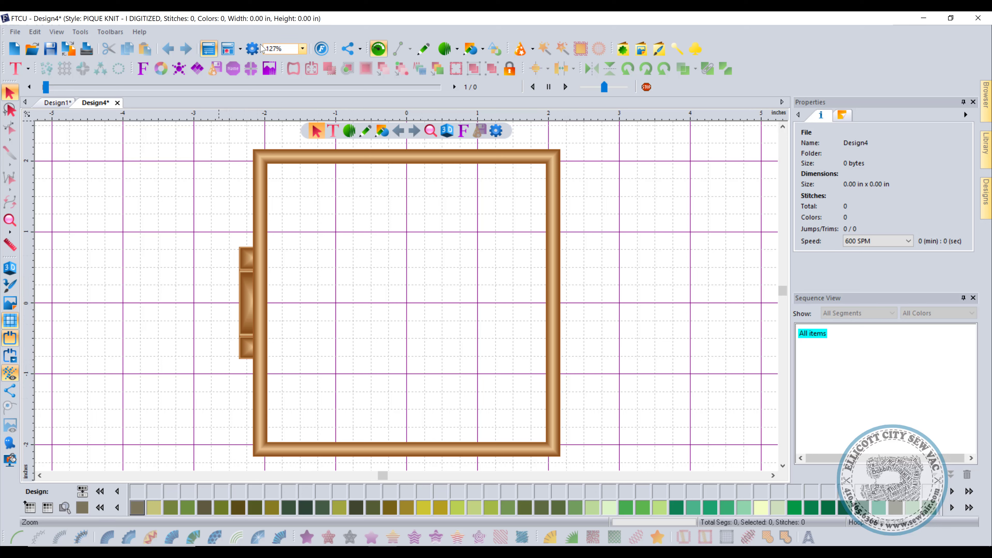
# Turn off Color match on loading in the preferences, looking through the thread palettes but keeping Floriani Poly.
pyautogui.click(253, 48)
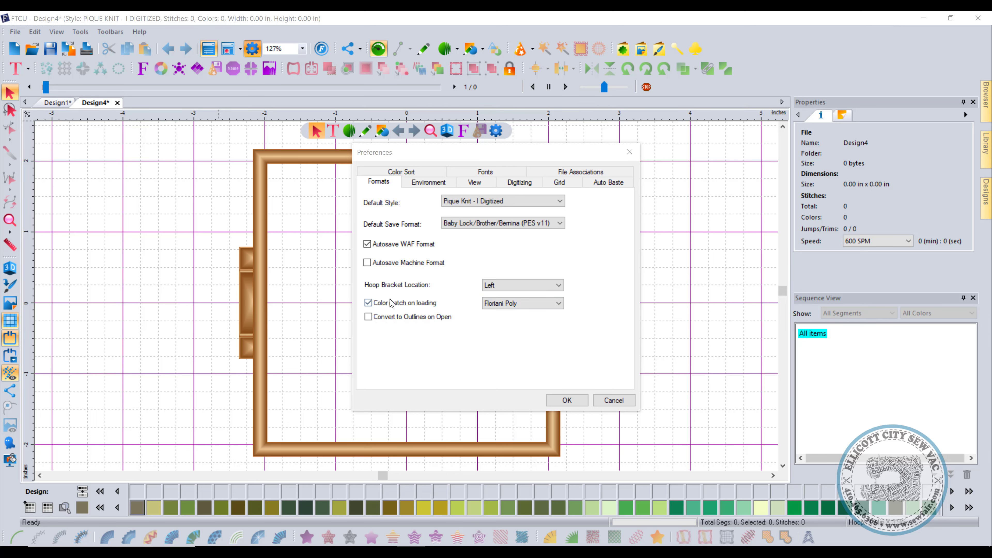
pyautogui.click(378, 302)
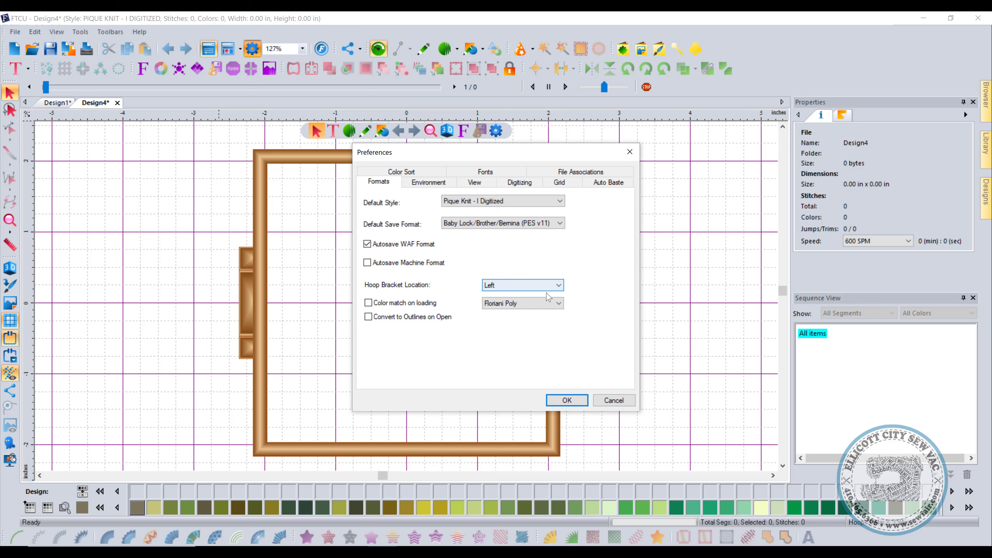
pyautogui.click(555, 305)
pyautogui.moveTo(563, 393); pyautogui.dragTo(541, 471)
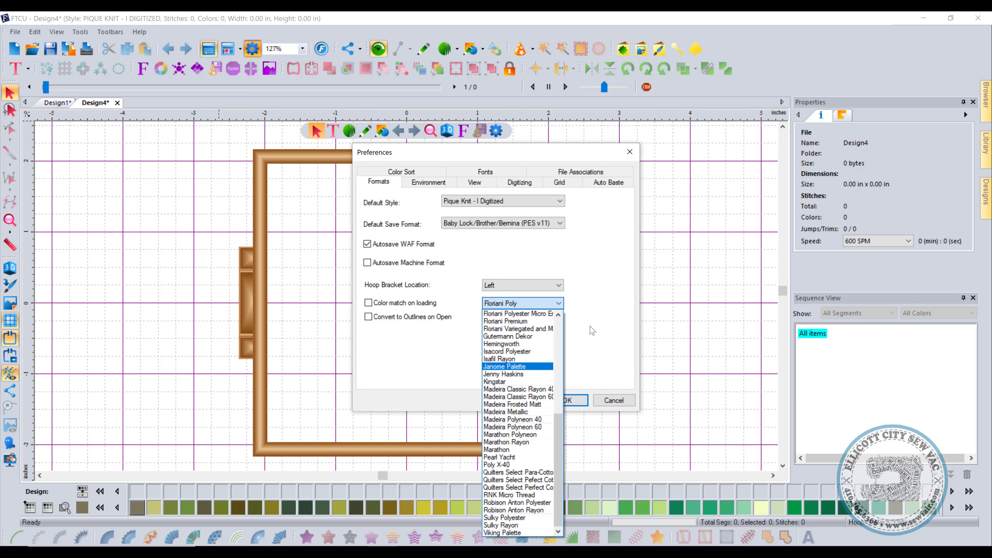
pyautogui.click(600, 337)
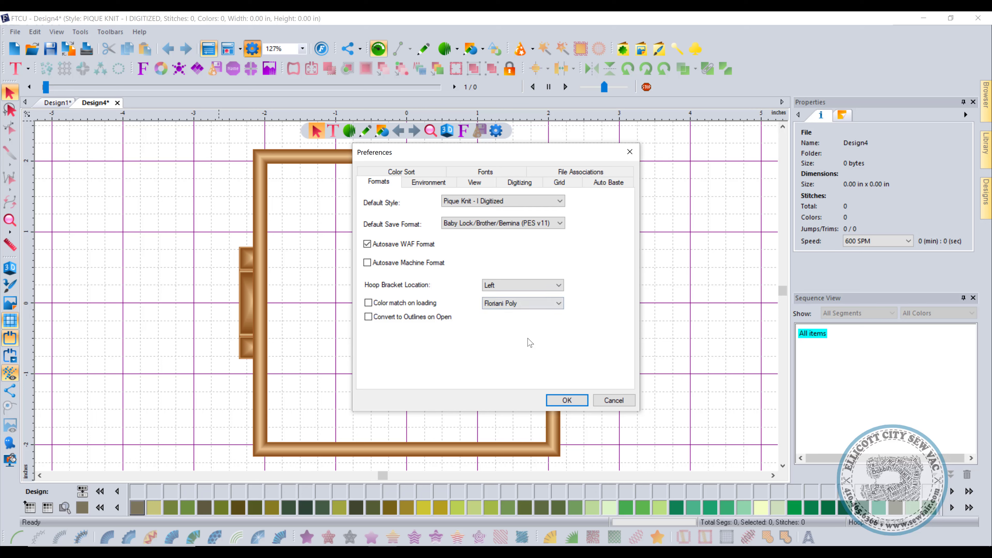
pyautogui.click(539, 305)
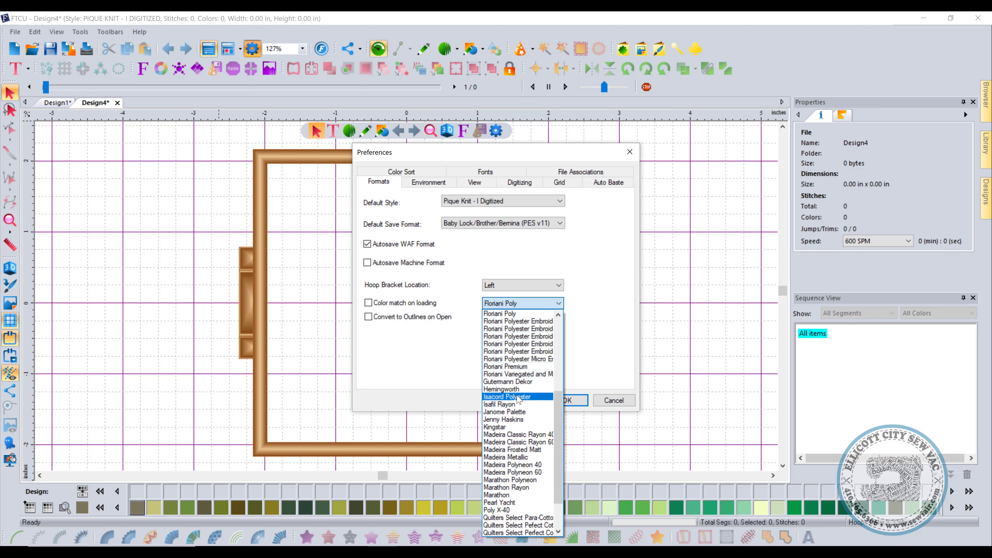
pyautogui.scroll(4, 520, 356)
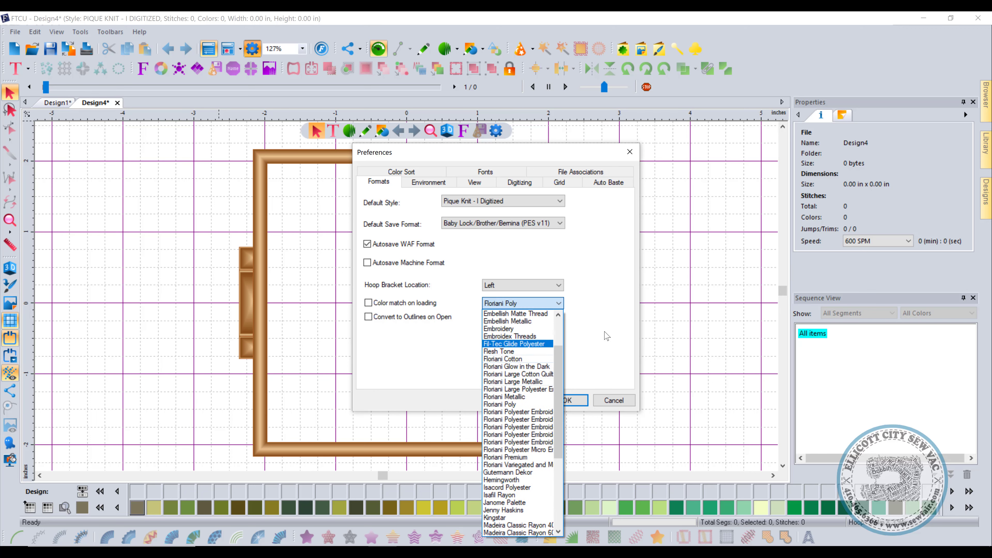
pyautogui.click(585, 350)
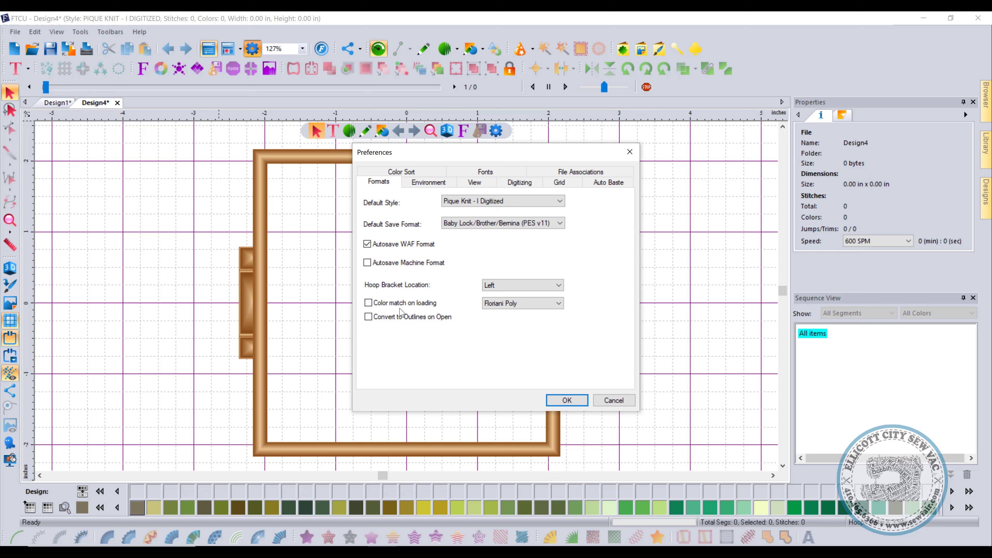
pyautogui.click(566, 401)
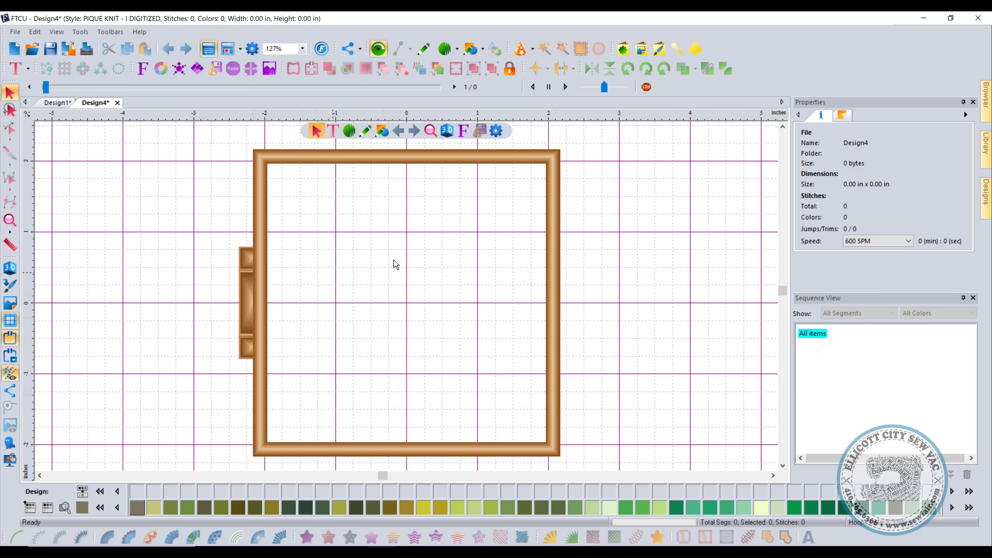
# Open the swanz.pes design from the Emboidery folder on the C: drive.
pyautogui.click(15, 33)
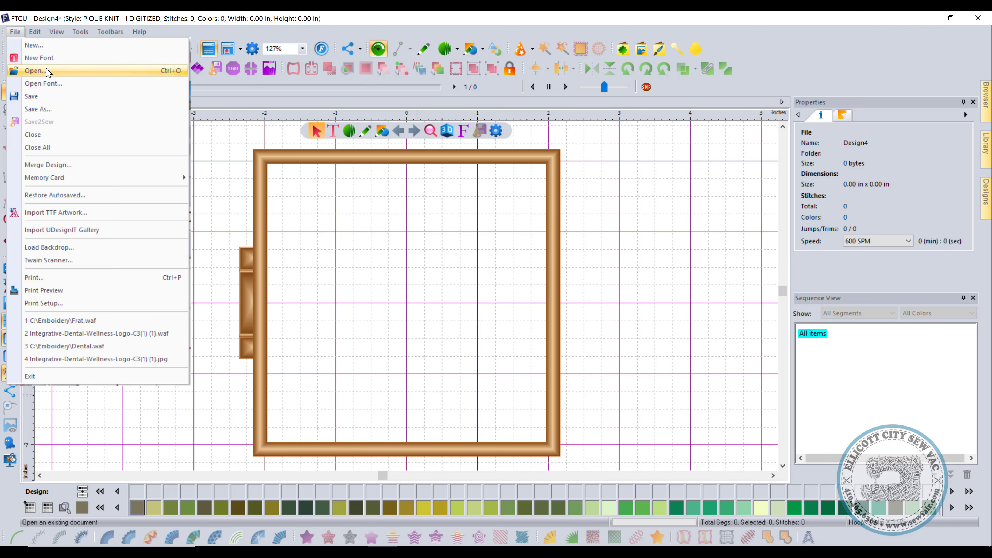
pyautogui.click(46, 70)
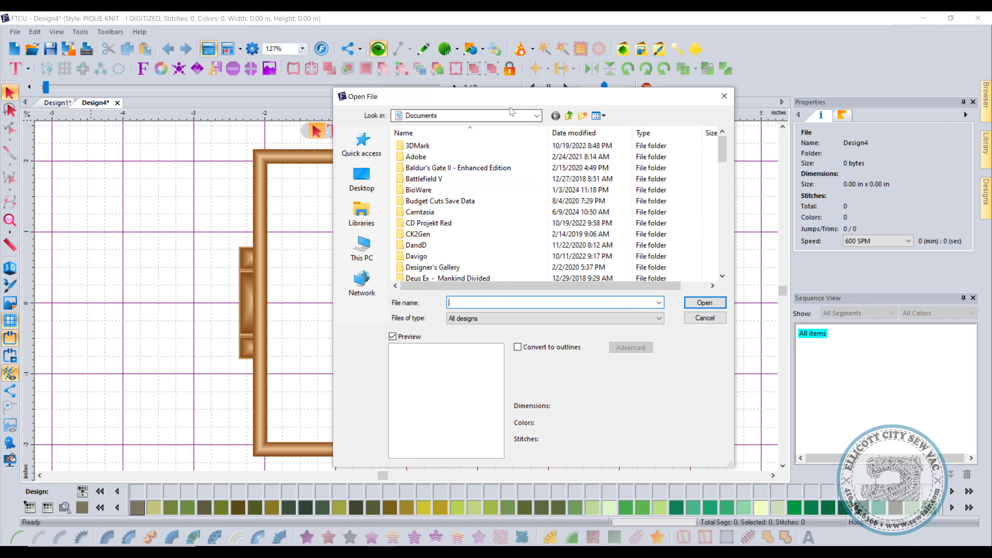
pyautogui.click(509, 114)
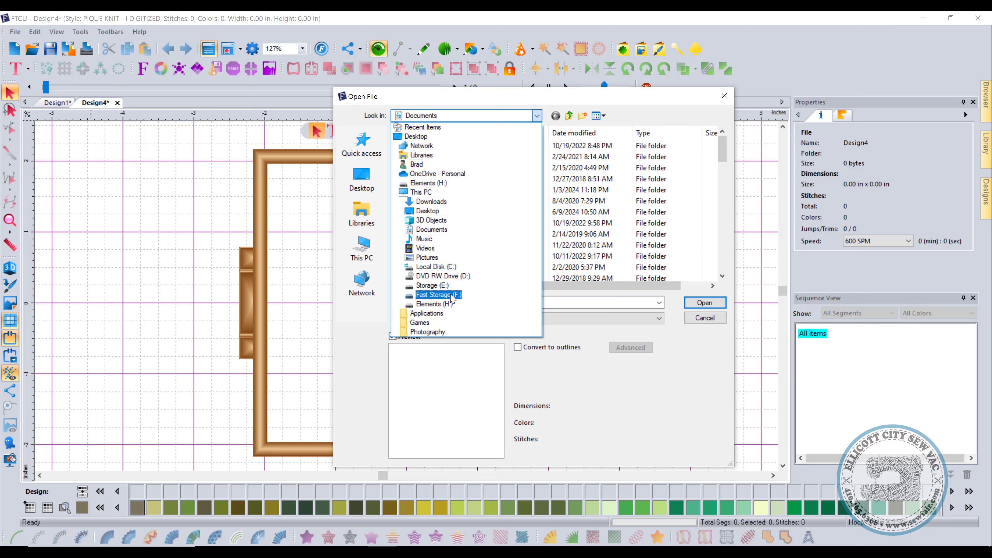
pyautogui.click(453, 268)
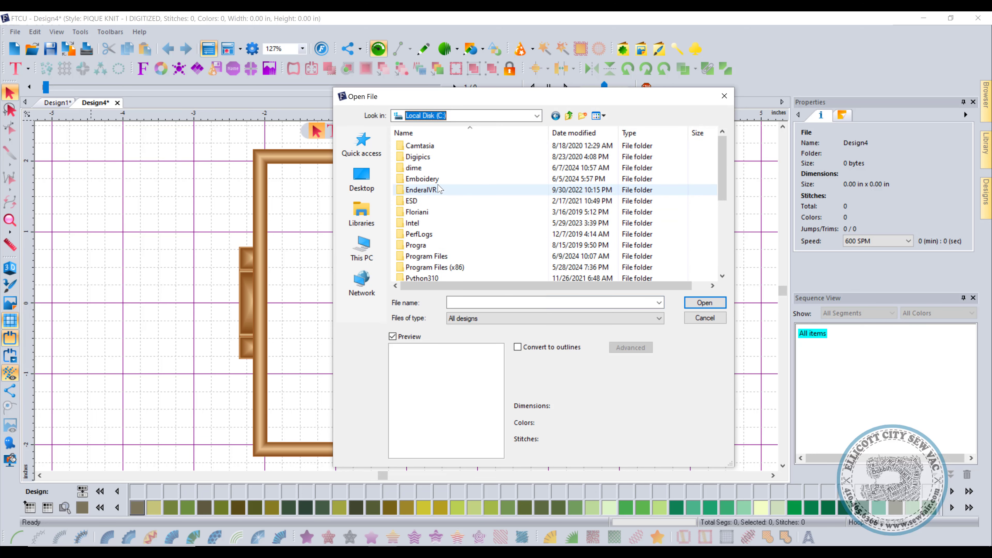
pyautogui.doubleClick(428, 179)
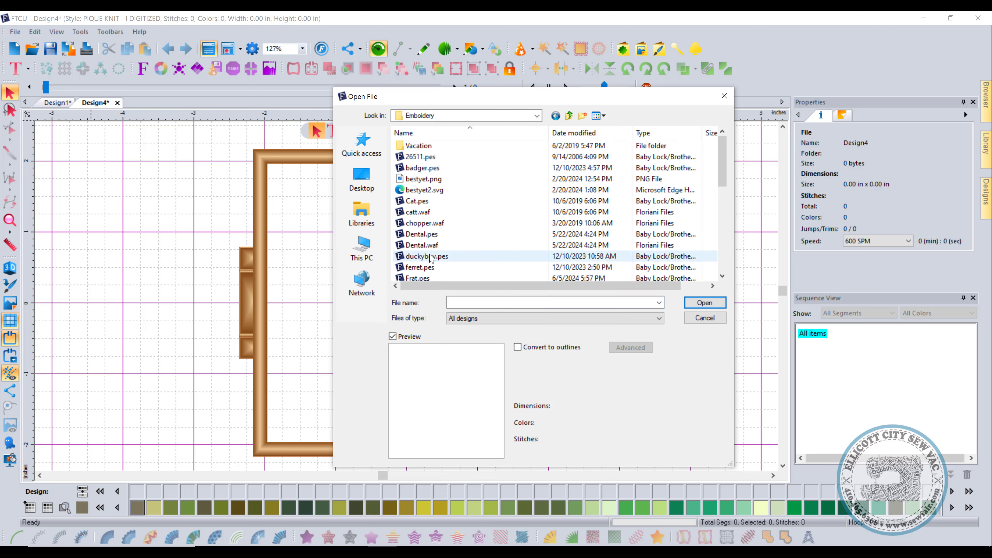
pyautogui.scroll(-1, 430, 260)
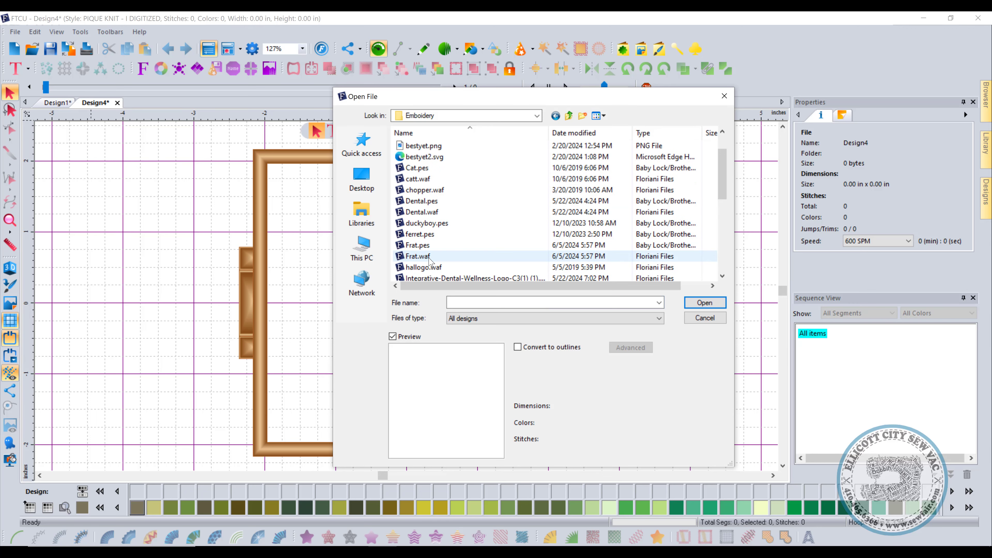
pyautogui.scroll(-3, 430, 262)
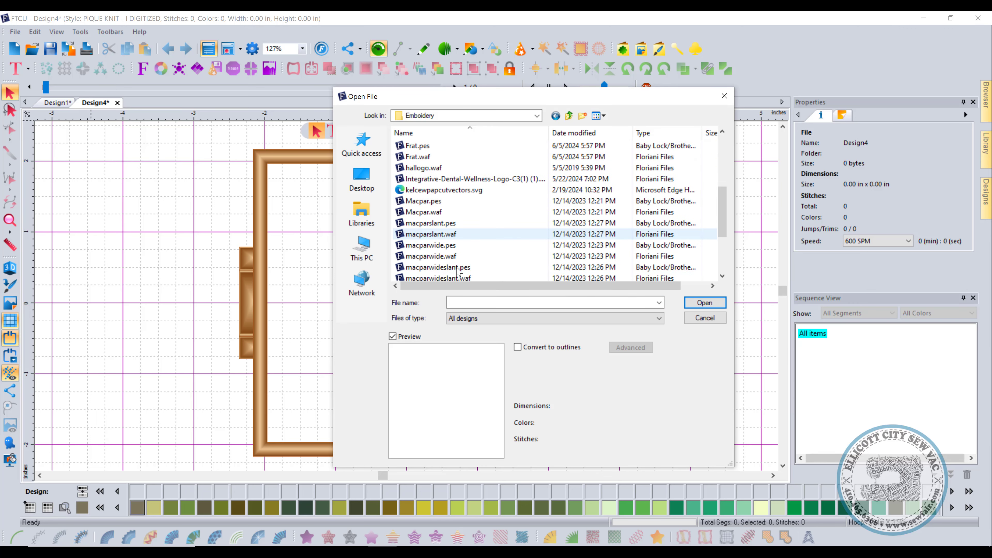
pyautogui.scroll(-3, 457, 267)
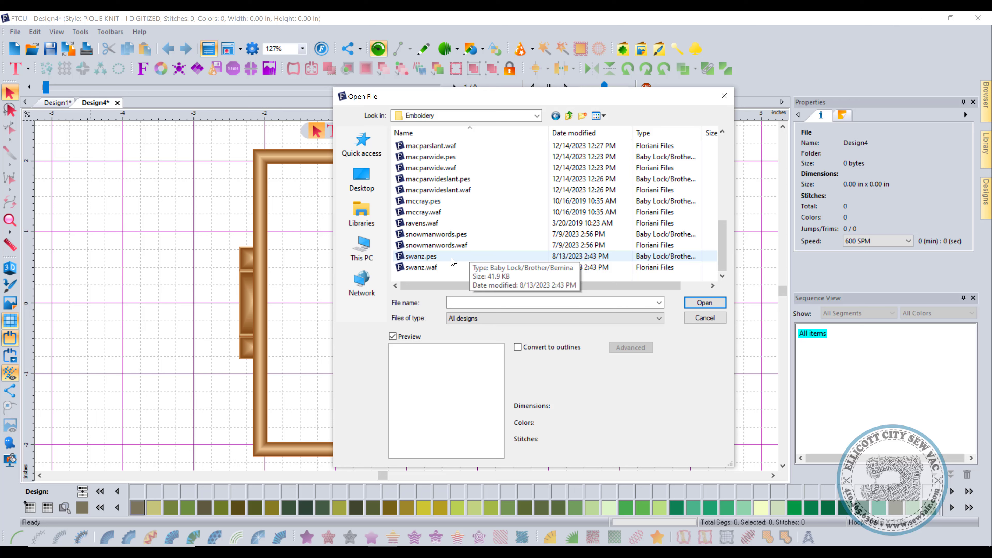
pyautogui.click(454, 258)
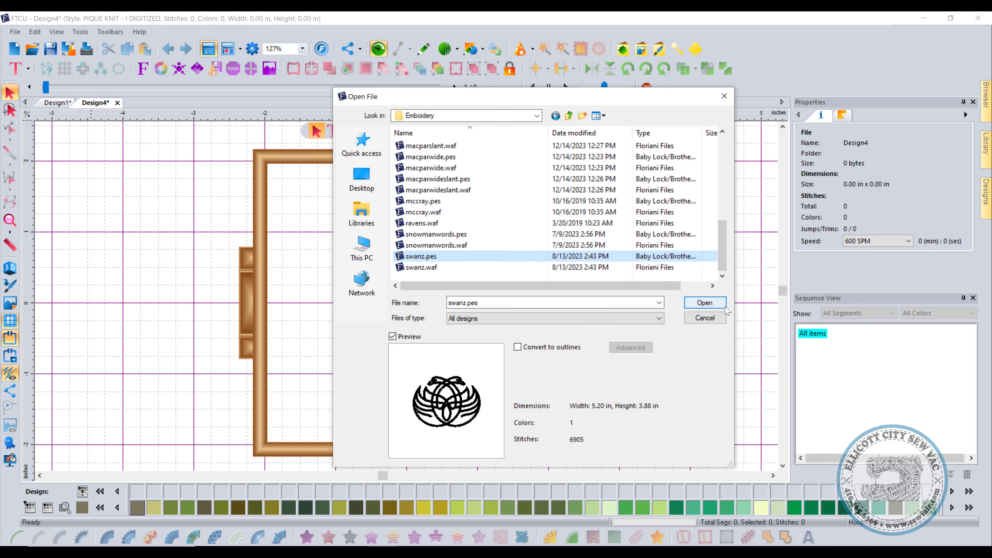
pyautogui.click(705, 303)
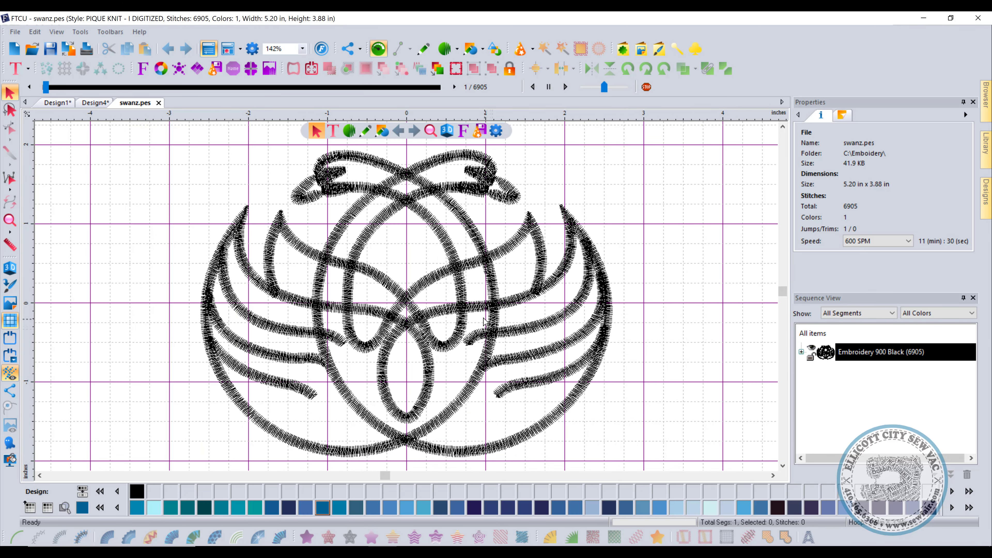
# Expand the swan design's black color entry and inspect the properties available for its stitch object.
pyautogui.click(801, 351)
pyautogui.click(874, 374)
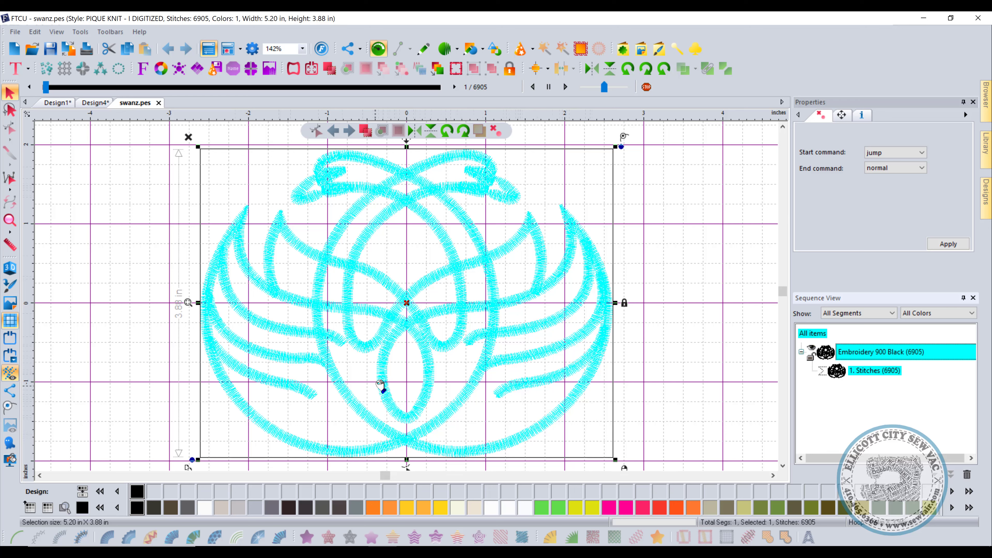
pyautogui.click(682, 282)
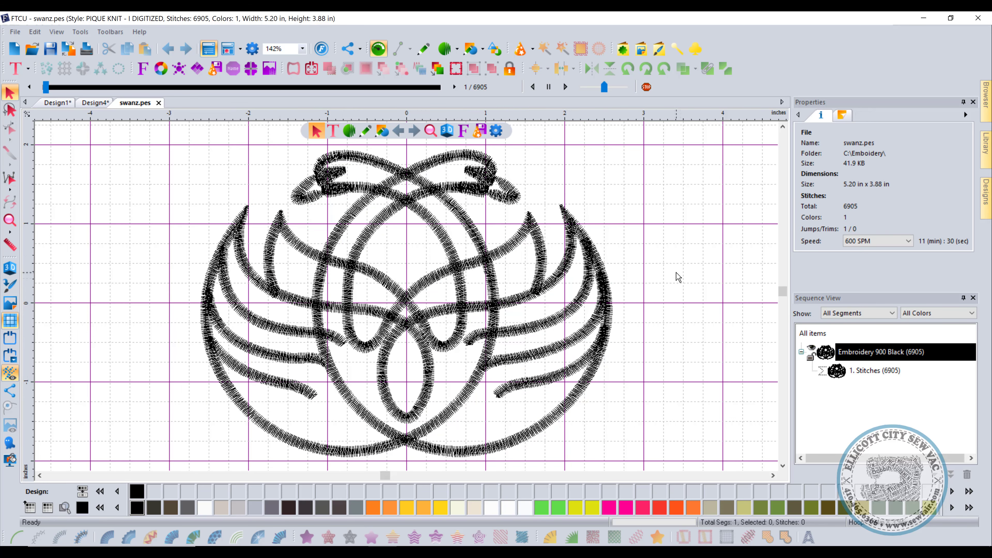
# Scale the whole swan design down proportionally to about 4.04 × 3.02 in and inspect the shrunken stitches.
pyautogui.scroll(-2, 410, 291)
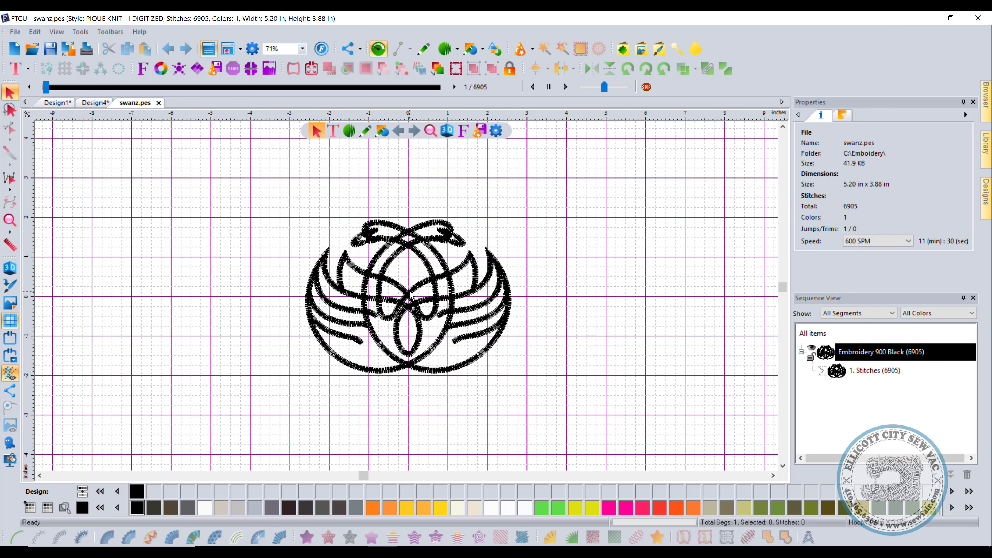
pyautogui.moveTo(249, 193); pyautogui.dragTo(657, 463)
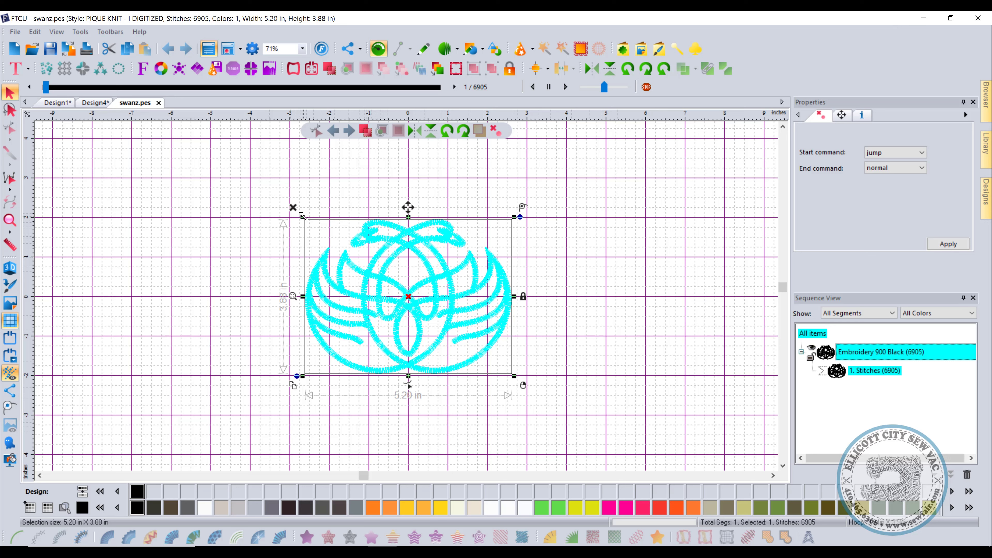
pyautogui.moveTo(303, 216); pyautogui.dragTo(357, 241)
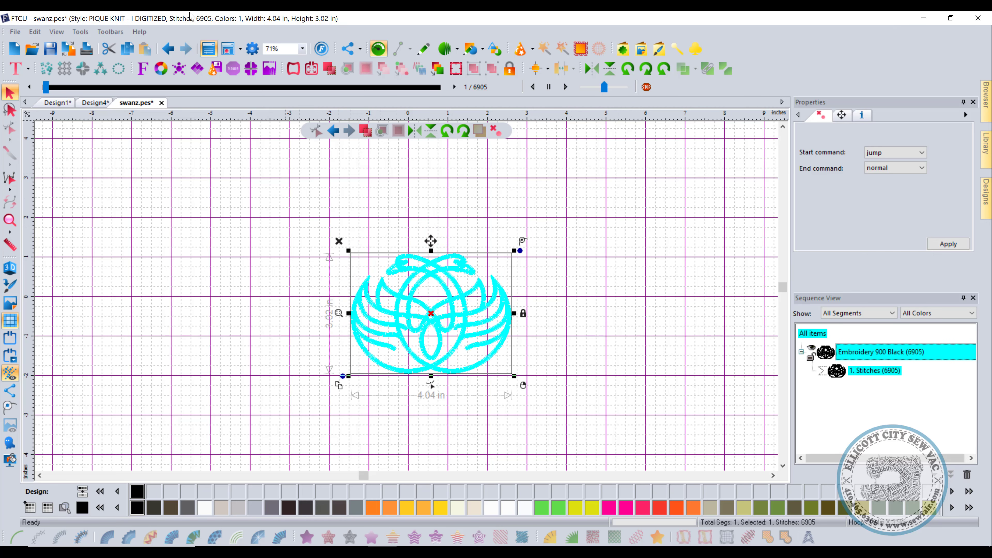
pyautogui.click(595, 277)
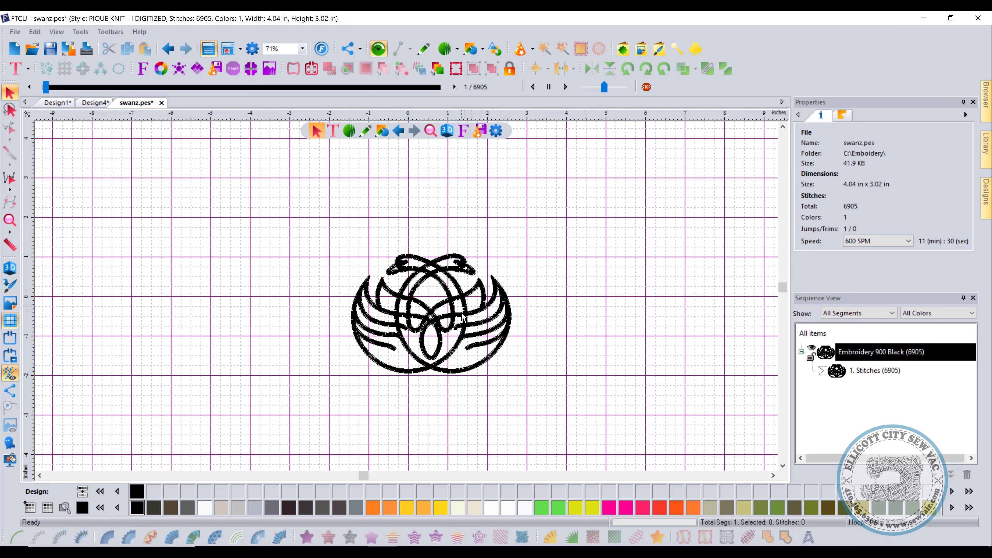
pyautogui.scroll(4, 444, 353)
pyautogui.scroll(-4, 513, 347)
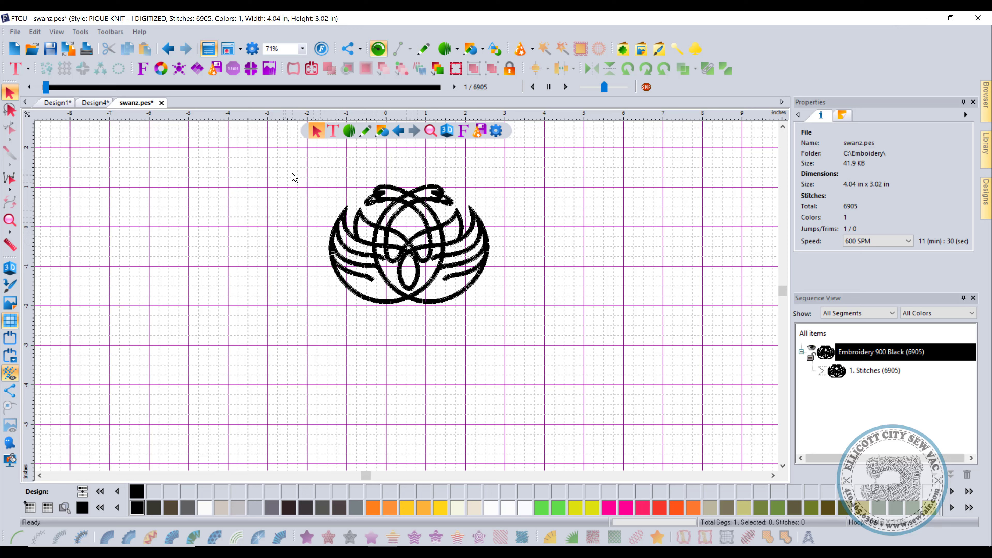
# Delete the whole swan design, and undo both the deletion and the preceding resize.
pyautogui.moveTo(303, 172); pyautogui.dragTo(661, 424)
pyautogui.press('Delete')
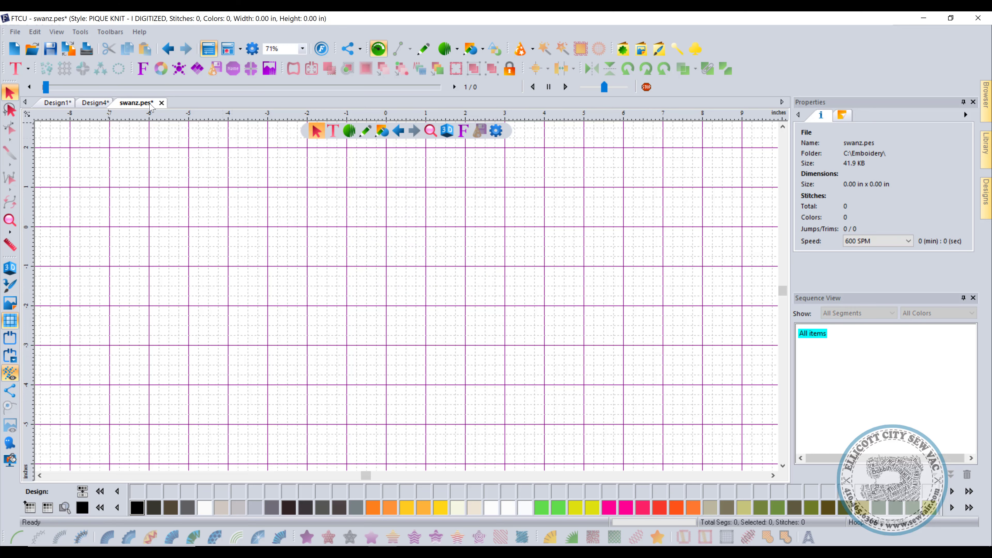
pyautogui.click(168, 48)
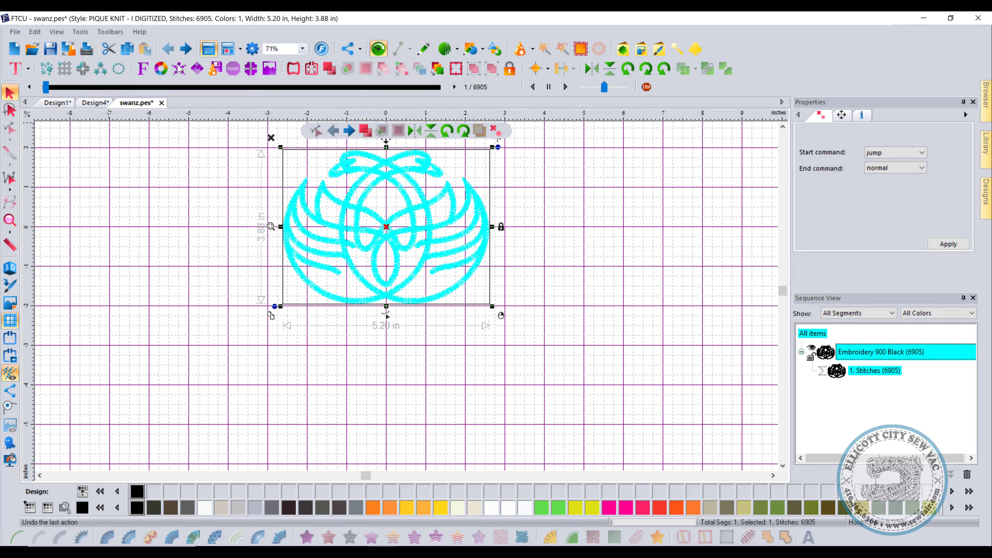
pyautogui.click(199, 195)
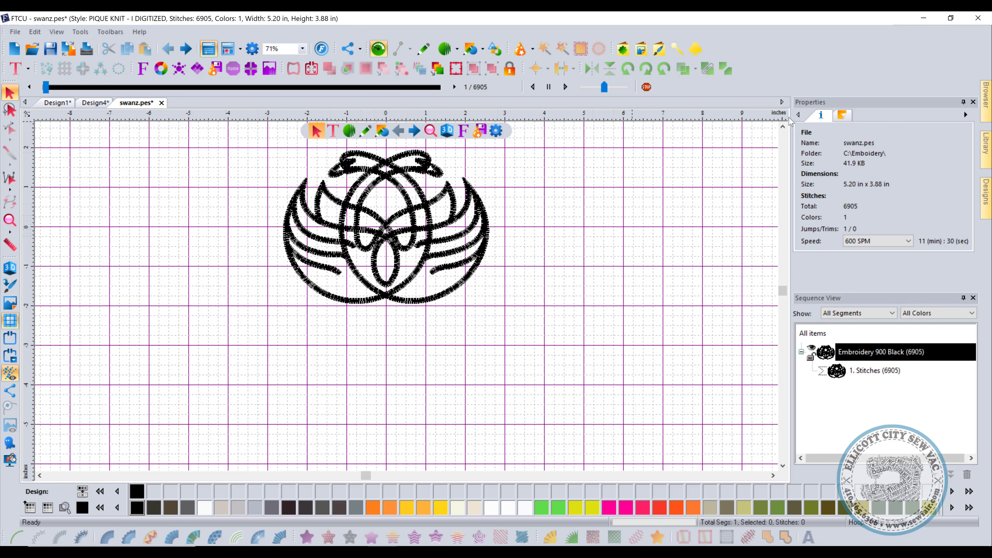
pyautogui.scroll(2, 780, 133)
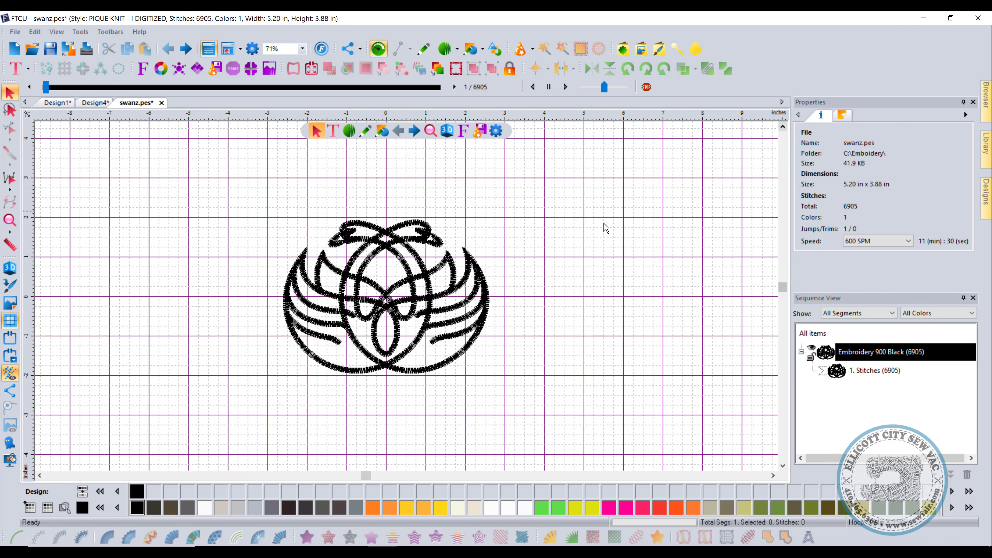
pyautogui.scroll(2, 398, 313)
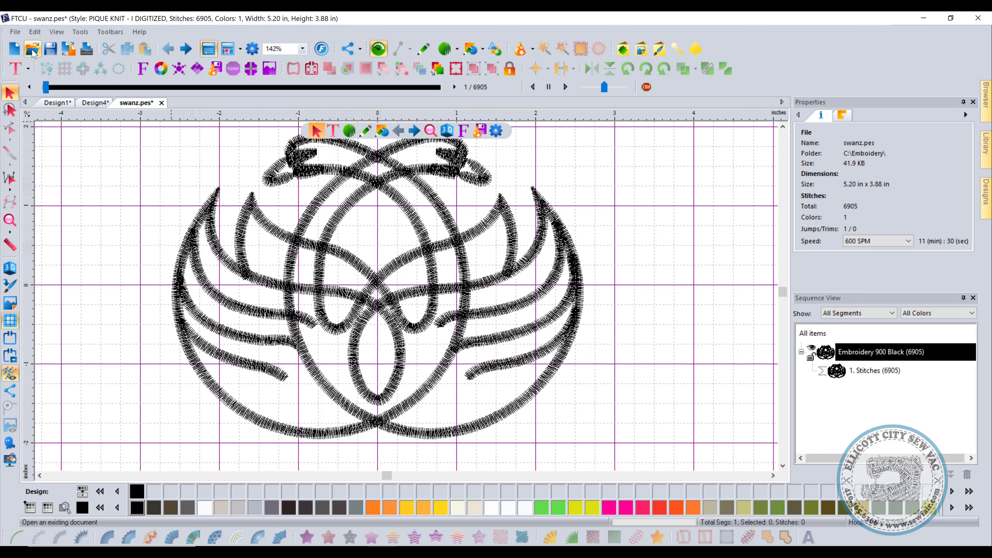
# Open swanz.pes again from the Emboidery folder as a separate design with Convert to outlines enabled.
pyautogui.click(14, 31)
pyautogui.click(29, 70)
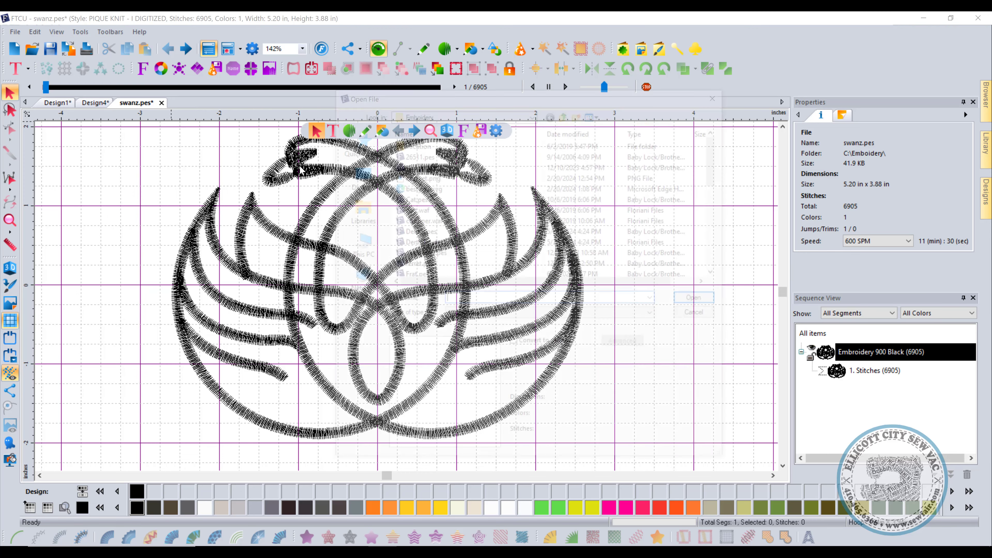
pyautogui.scroll(-10, 455, 252)
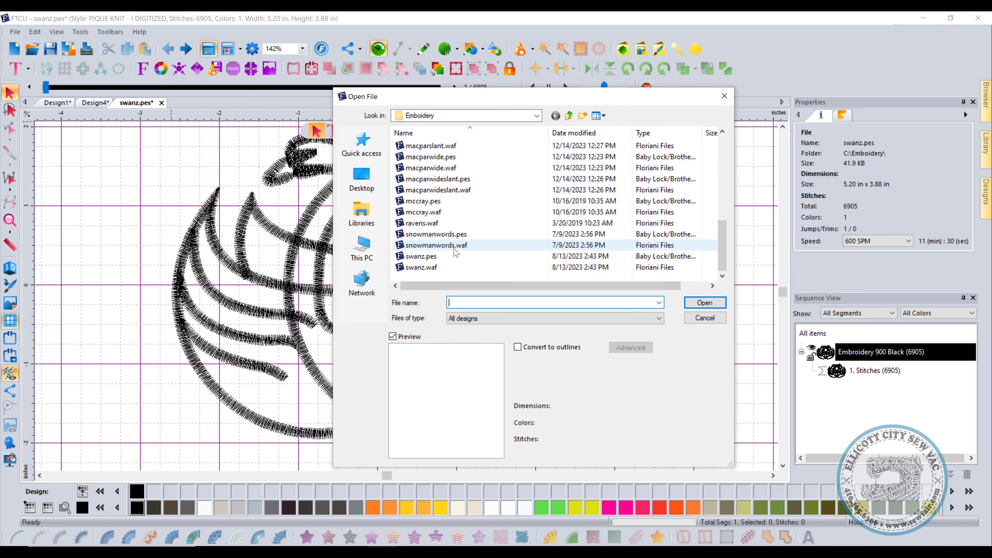
pyautogui.click(455, 257)
pyautogui.click(553, 353)
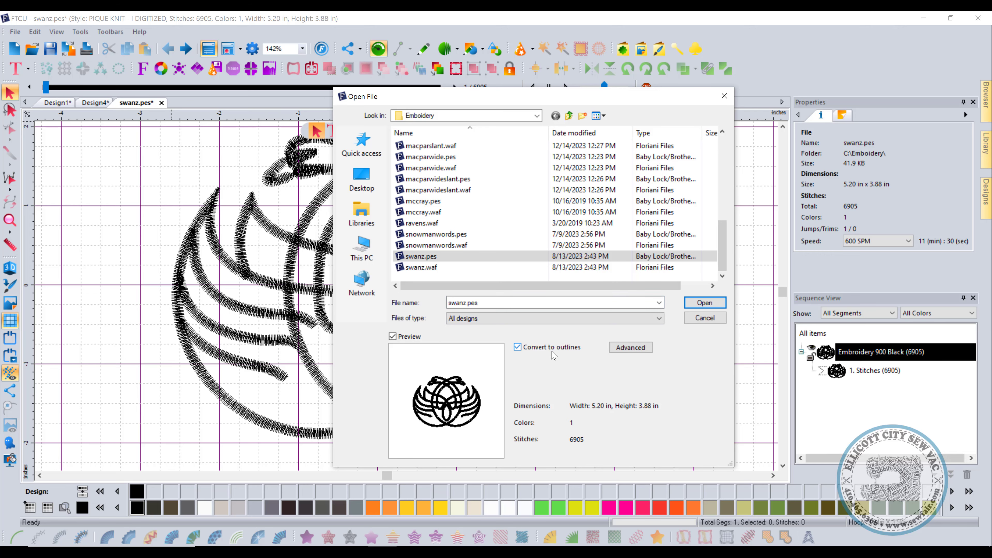
pyautogui.click(705, 303)
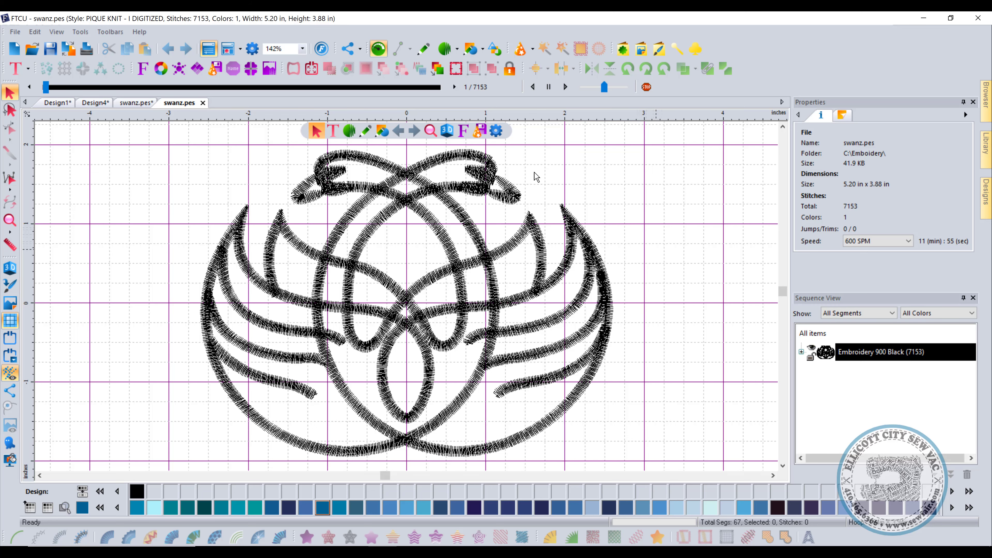
# Turn on the 3D stitch view for both the outline-converted and the original swan designs.
pyautogui.click(135, 103)
pyautogui.click(10, 269)
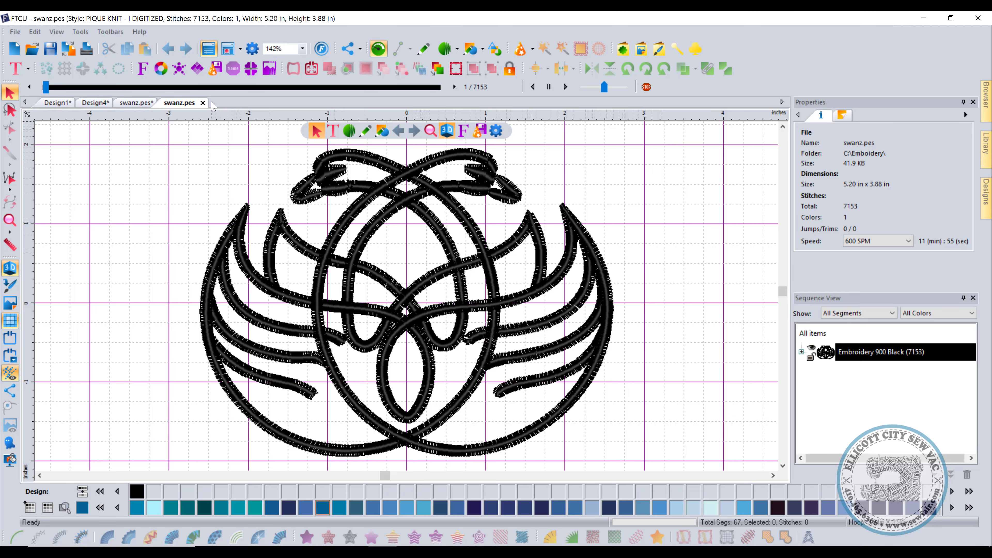
pyautogui.click(126, 105)
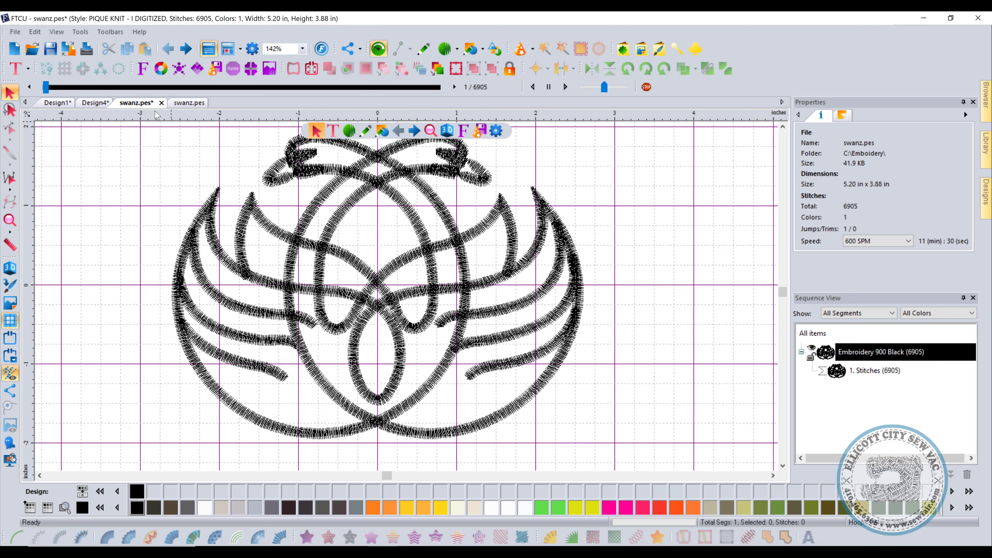
pyautogui.click(14, 268)
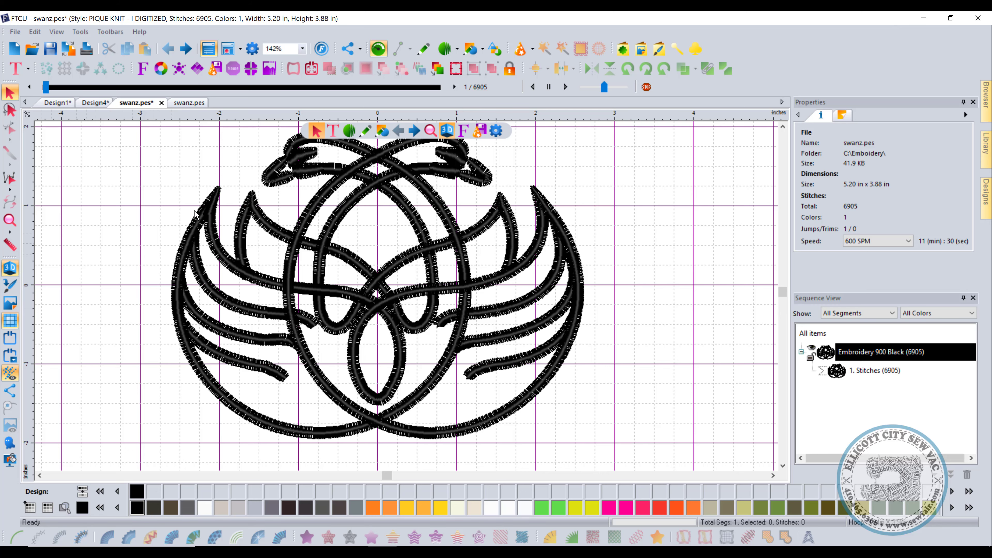
# Compare the stitches around the left swan's head at close range in the original and the outline-converted designs.
pyautogui.click(10, 220)
pyautogui.moveTo(297, 148); pyautogui.dragTo(354, 203)
pyautogui.rightClick(347, 285)
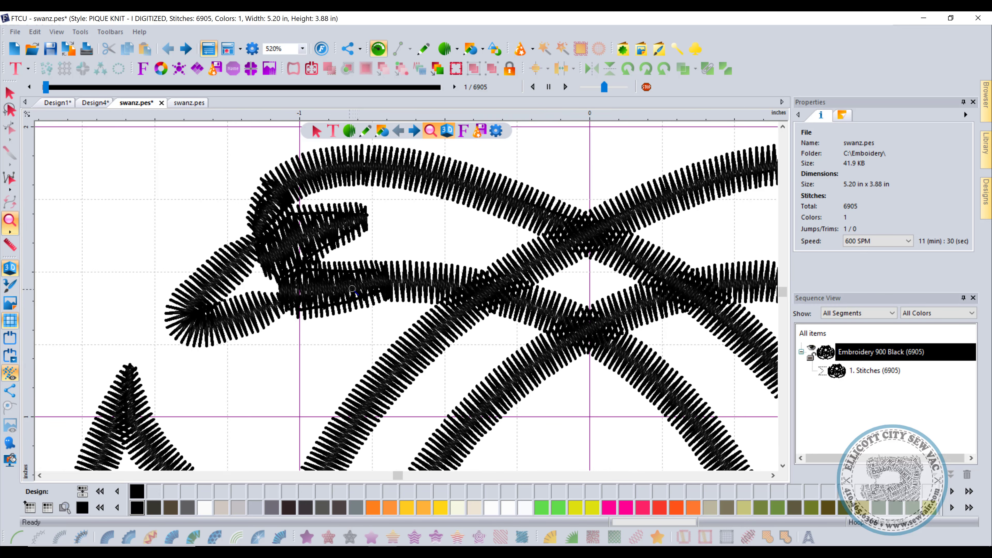
pyautogui.click(189, 103)
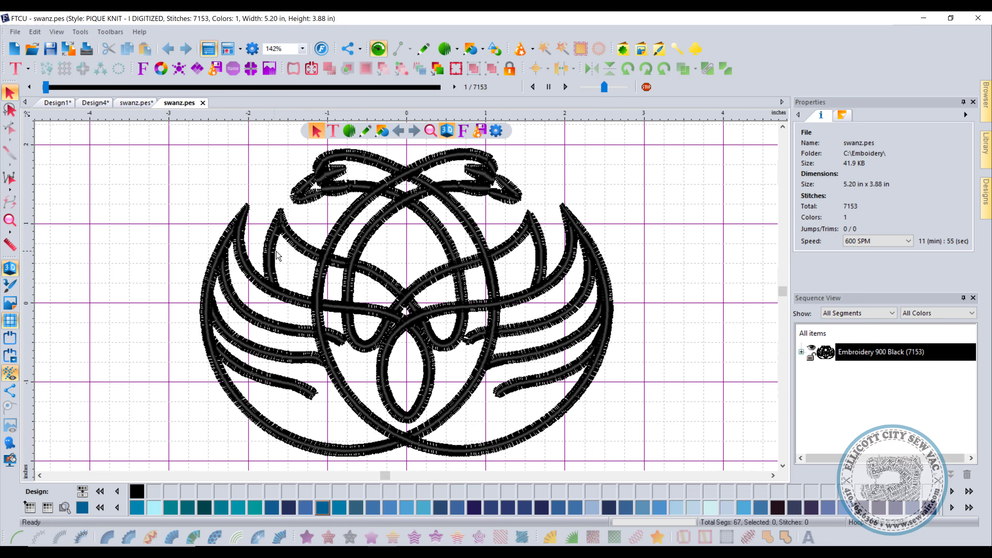
pyautogui.click(9, 221)
pyautogui.moveTo(303, 169); pyautogui.dragTo(367, 204)
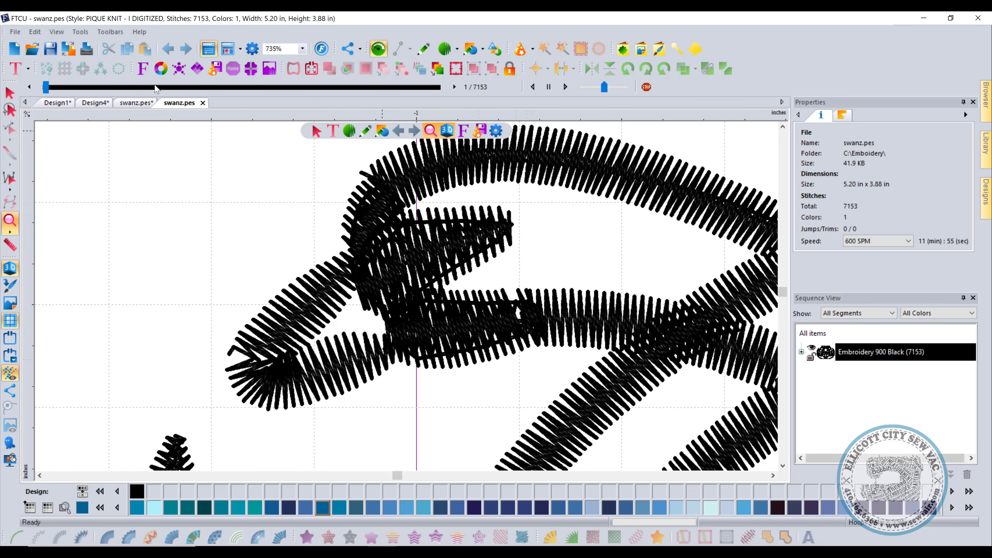
pyautogui.click(134, 103)
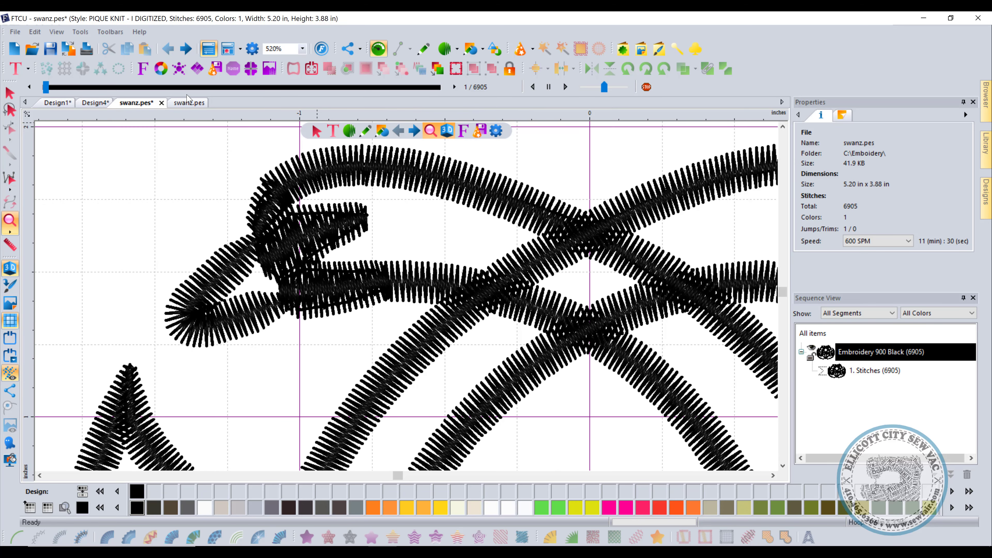
pyautogui.click(186, 103)
# Examine the converted design as a whole and the stitch quality at the inner feather tip of the right wing.
pyautogui.scroll(-4, 507, 354)
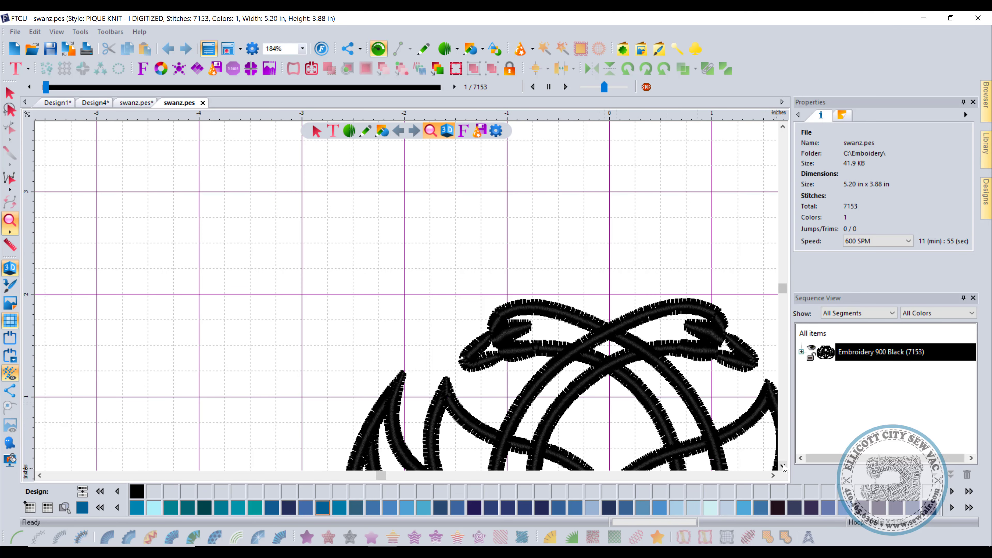
pyautogui.scroll(-3, 783, 466)
pyautogui.hscroll(5, 777, 468)
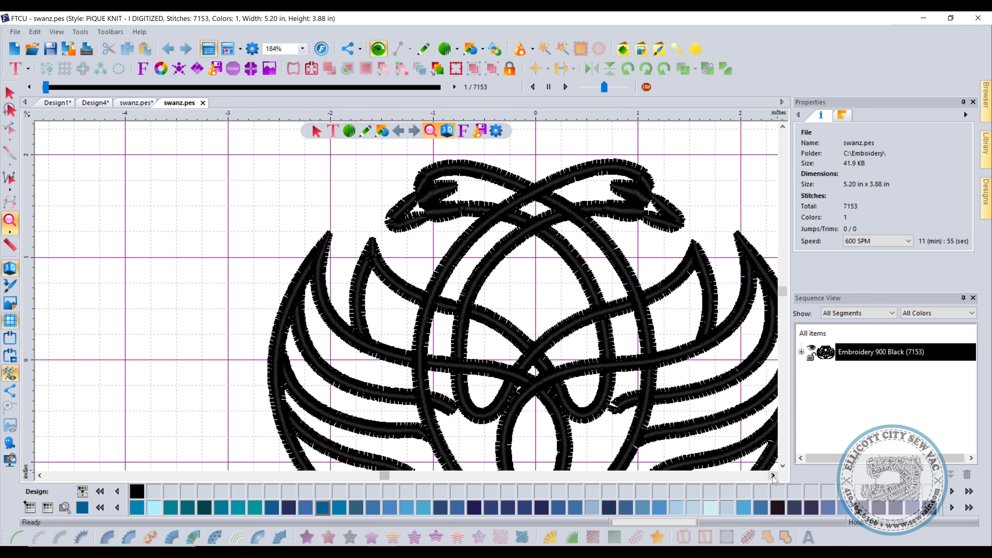
pyautogui.scroll(-2, 787, 471)
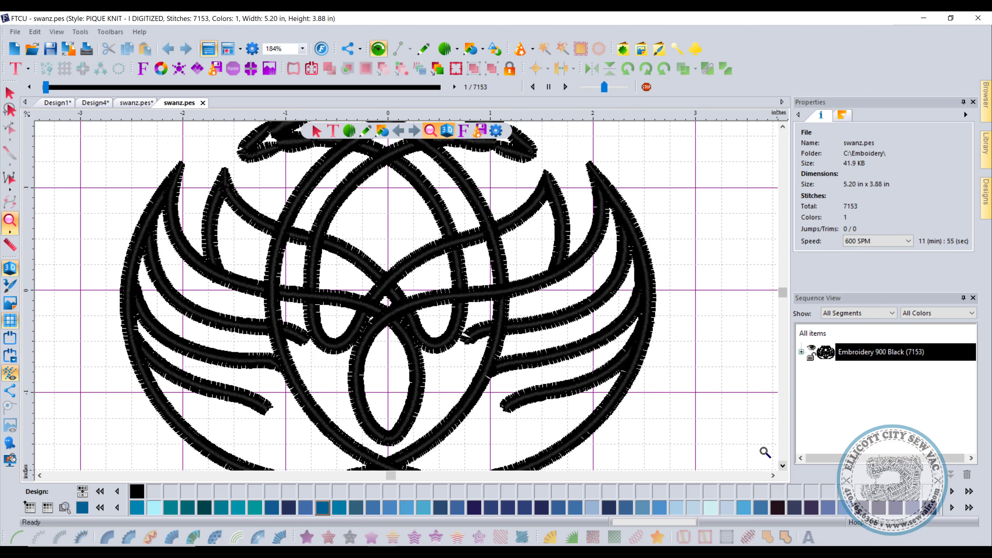
pyautogui.rightClick(421, 306)
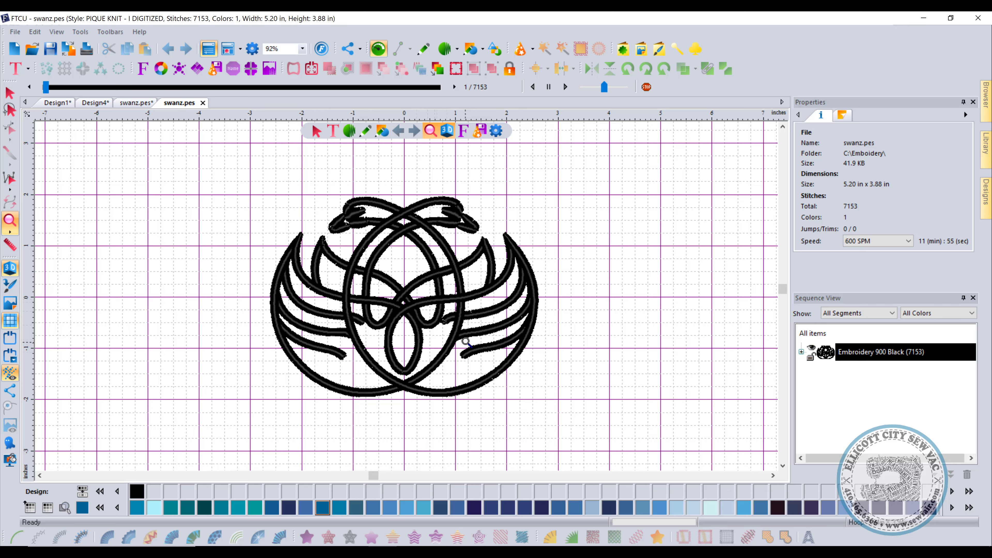
pyautogui.click(4, 94)
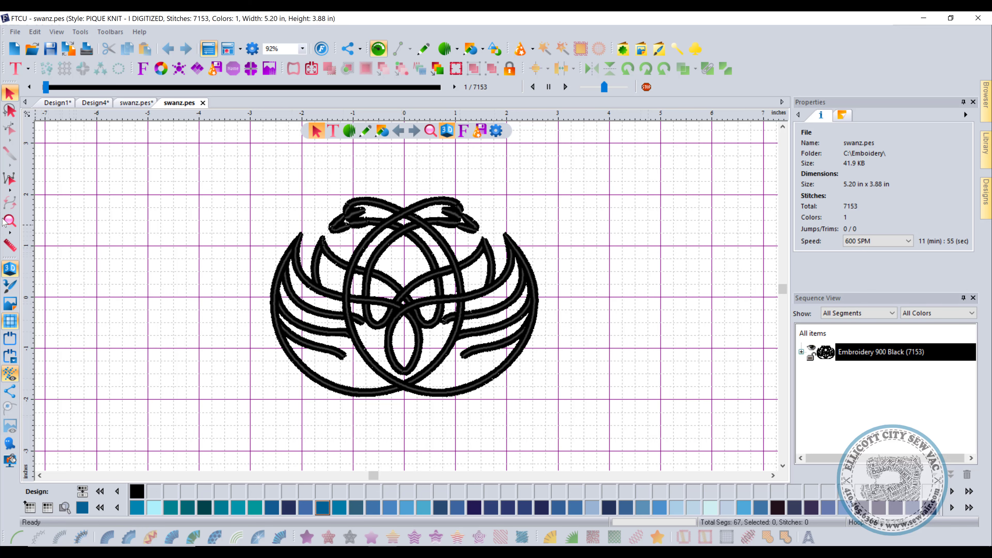
pyautogui.click(16, 223)
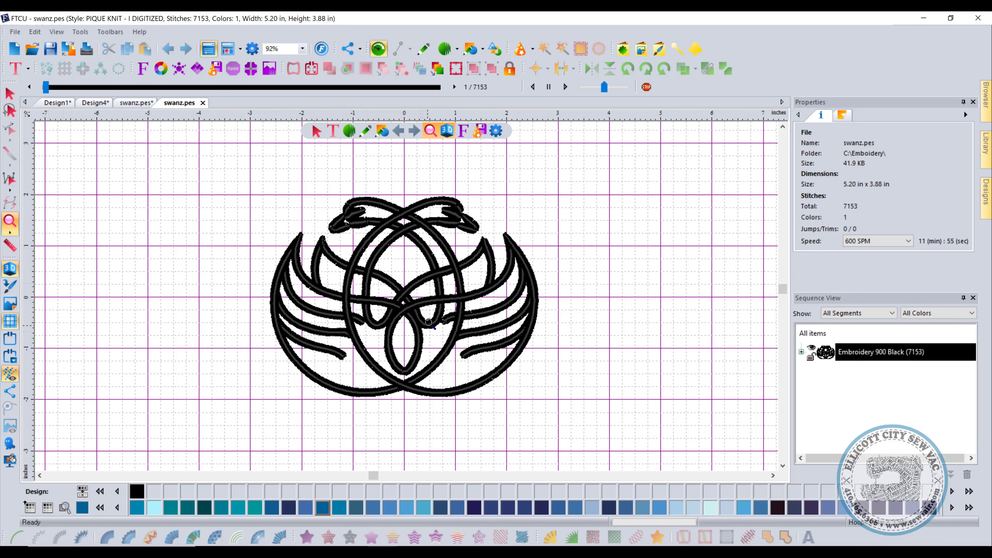
pyautogui.moveTo(432, 307); pyautogui.dragTo(474, 337)
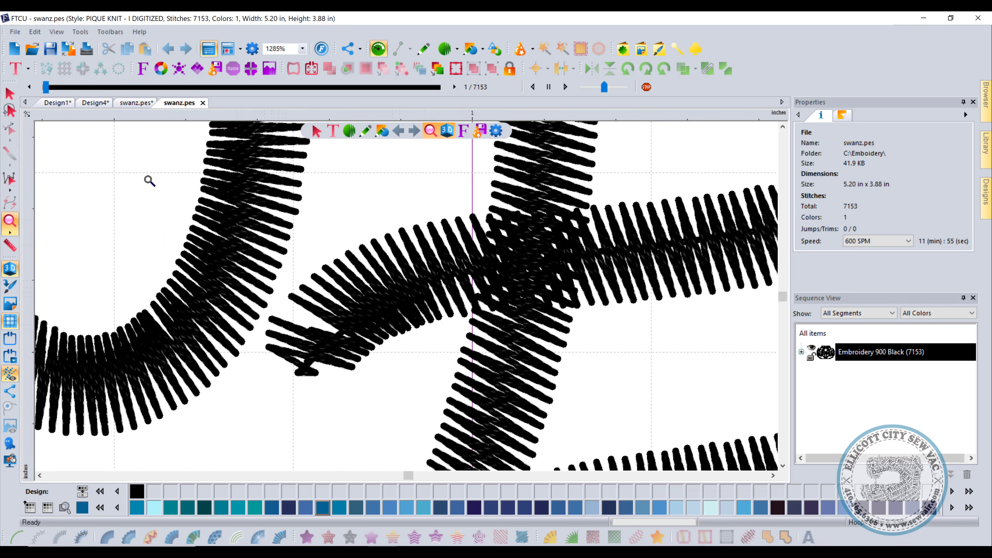
# Expand the converted design's black color entry and look through its list of stitch segments.
pyautogui.click(9, 94)
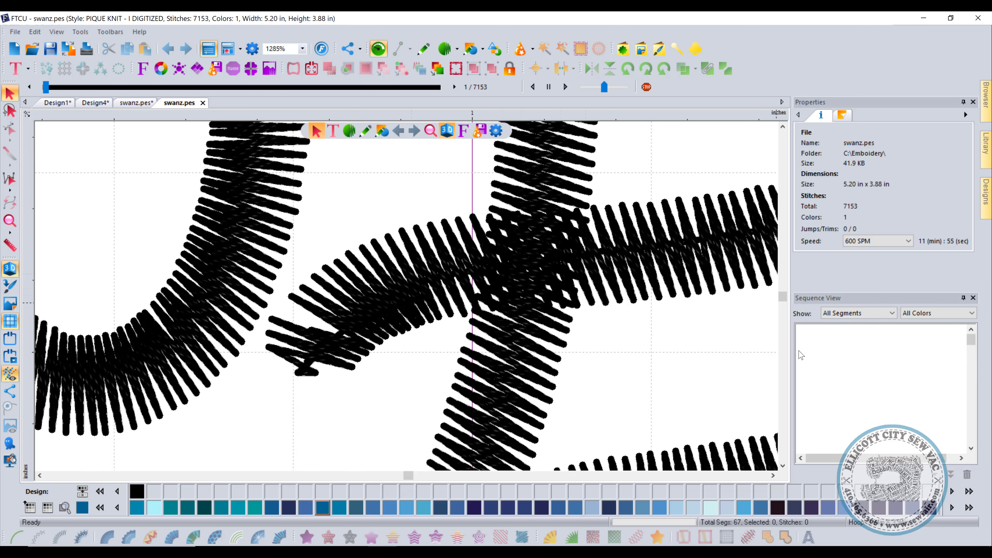
pyautogui.click(801, 352)
pyautogui.scroll(-3, 883, 419)
pyautogui.scroll(-6, 884, 419)
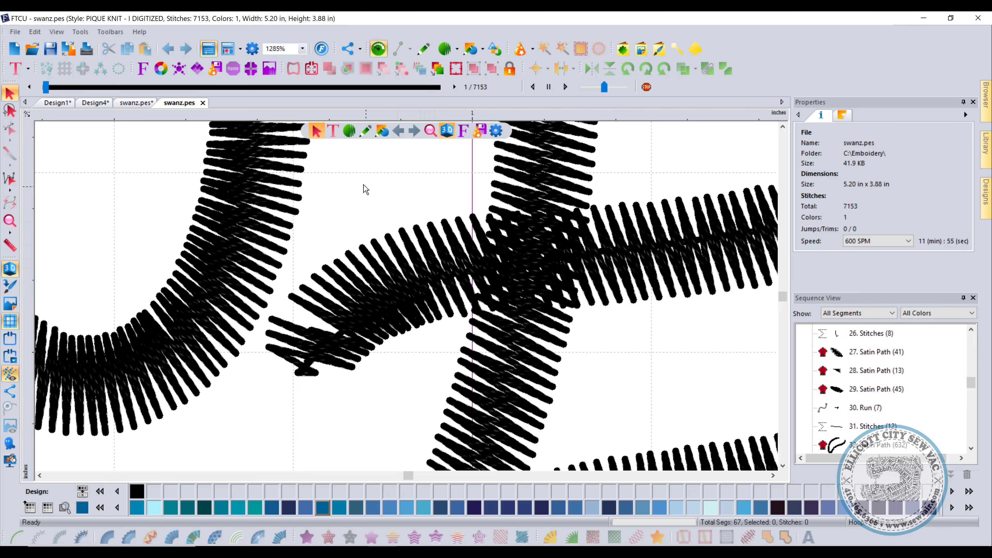
# Select all segments of the converted swan design, check their shared fill properties, and delete the whole design.
pyautogui.moveTo(337, 164); pyautogui.dragTo(444, 386)
pyautogui.hotkey('ctrl', 'a')
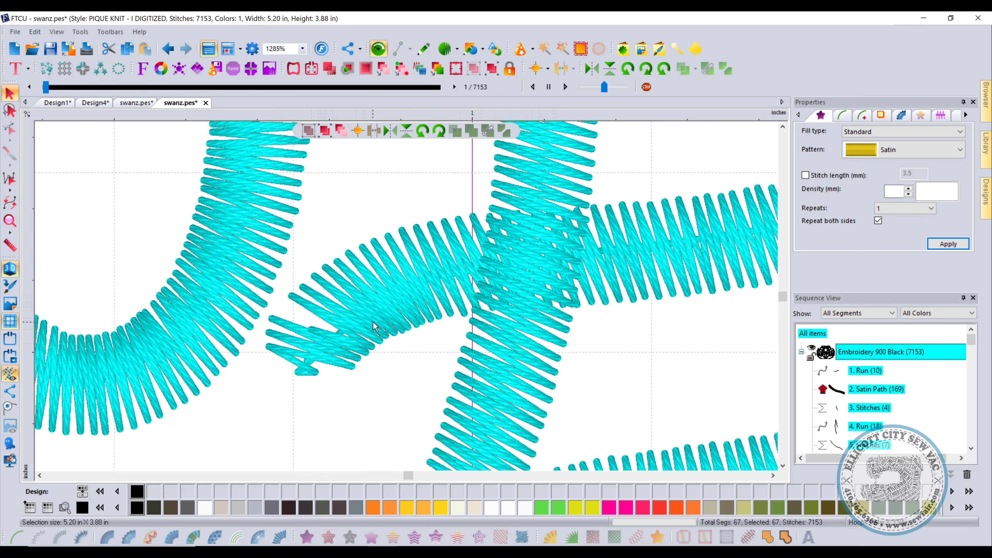
pyautogui.scroll(-4, 373, 322)
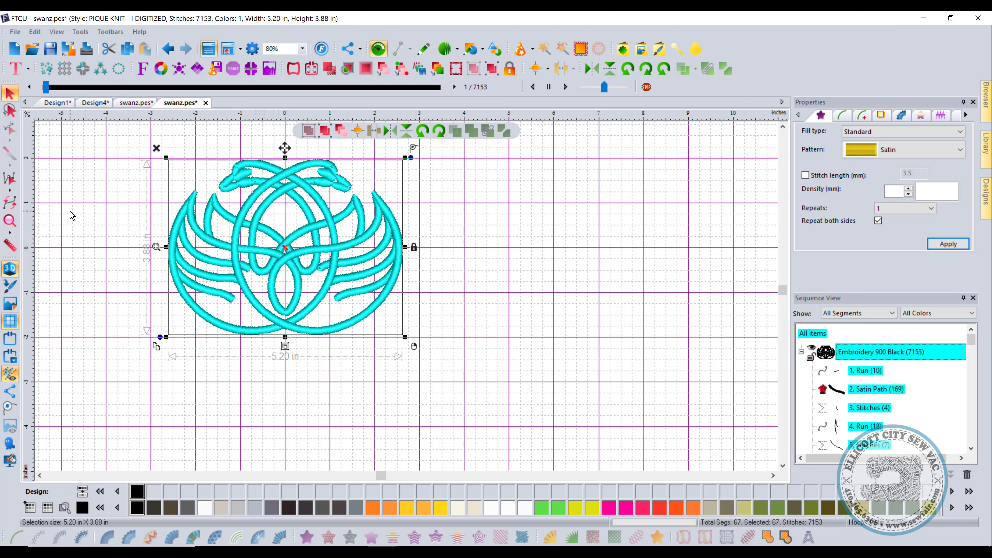
pyautogui.click(120, 196)
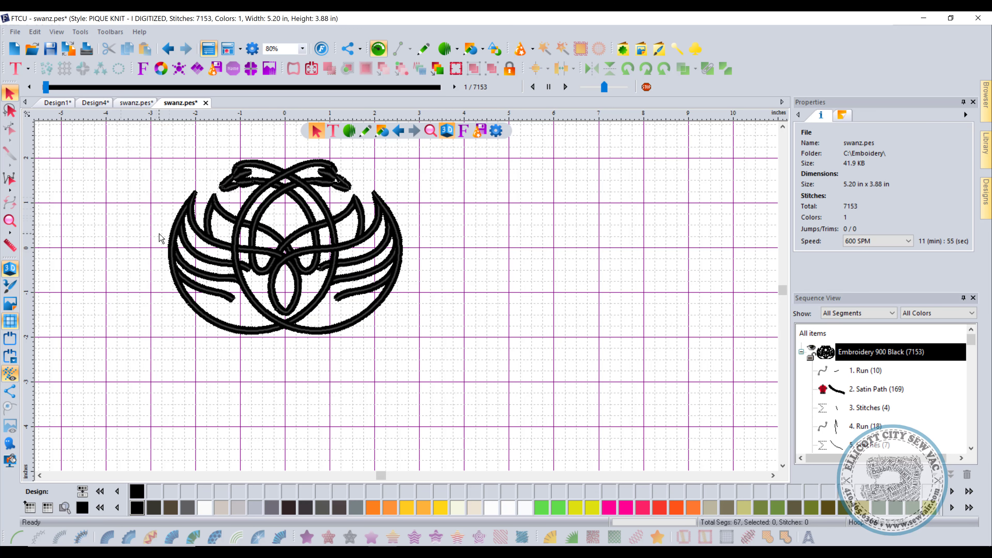
pyautogui.hotkey('ctrl', 'a')
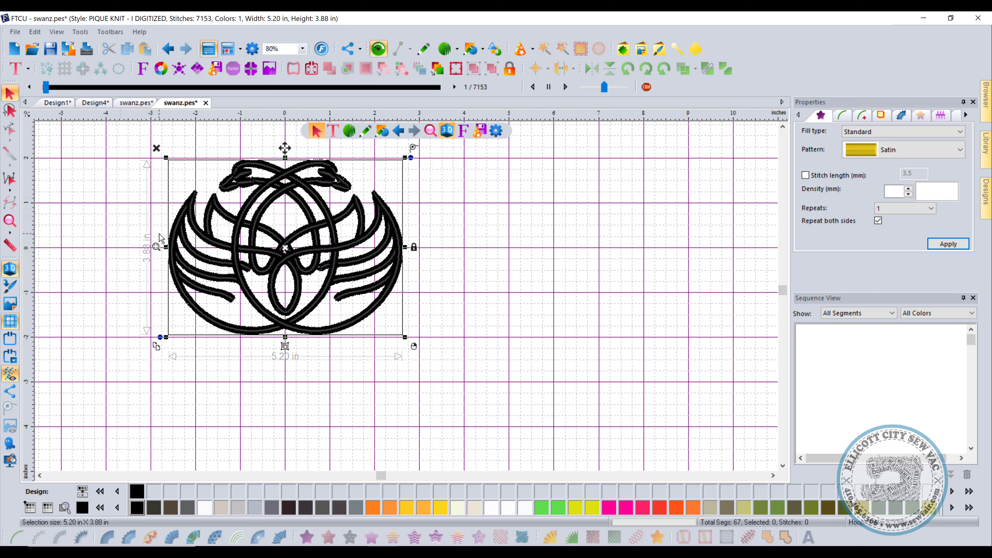
pyautogui.press('Delete')
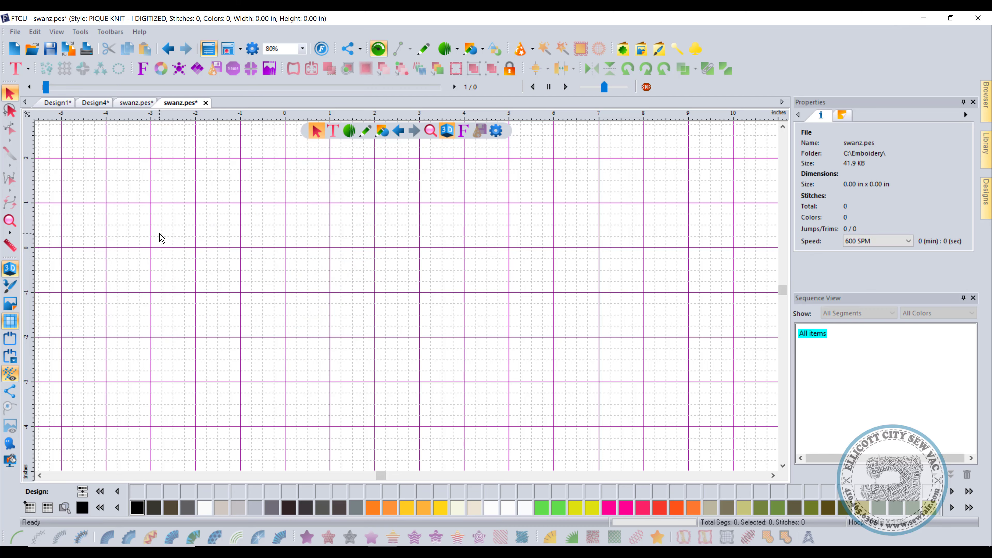
# Close both swan designs without saving their changes.
pyautogui.click(206, 102)
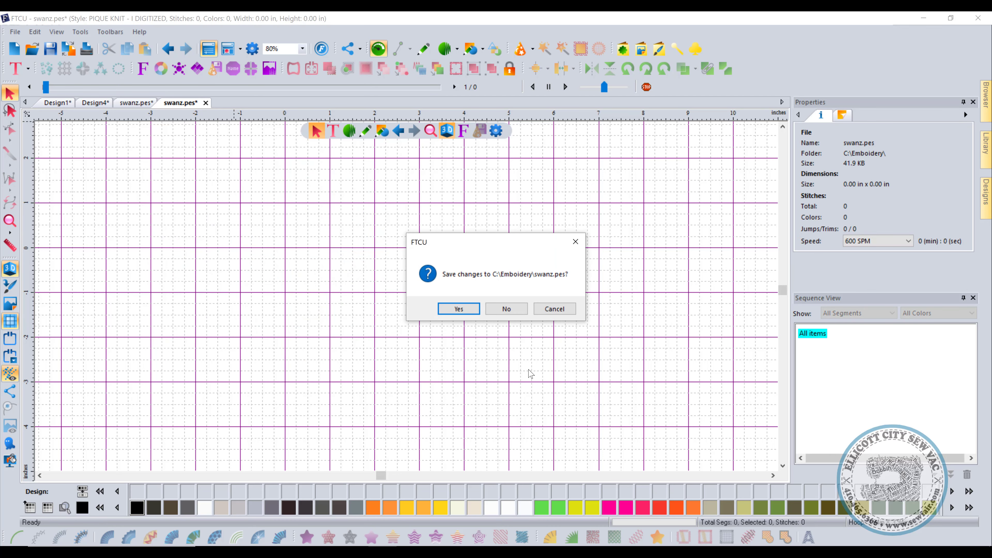
pyautogui.click(506, 310)
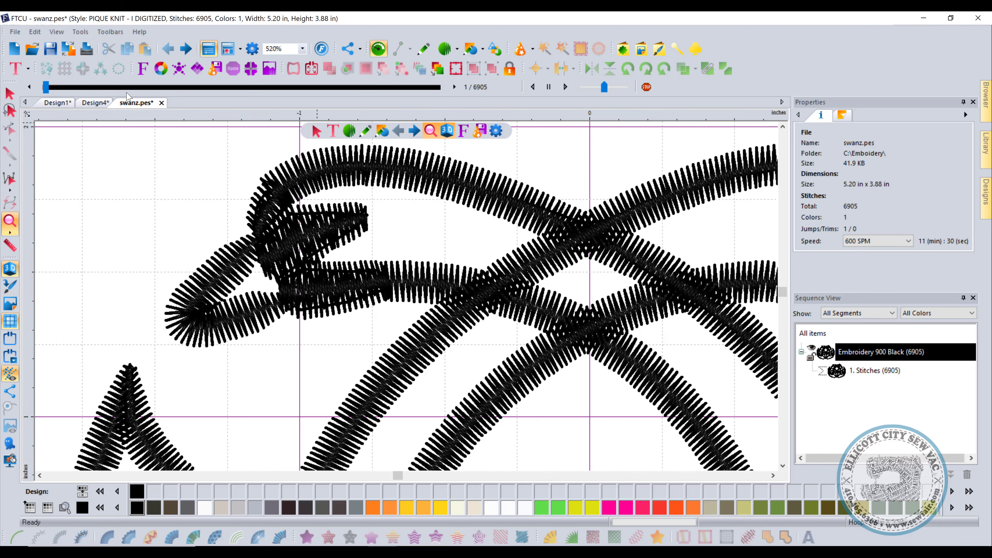
pyautogui.click(161, 102)
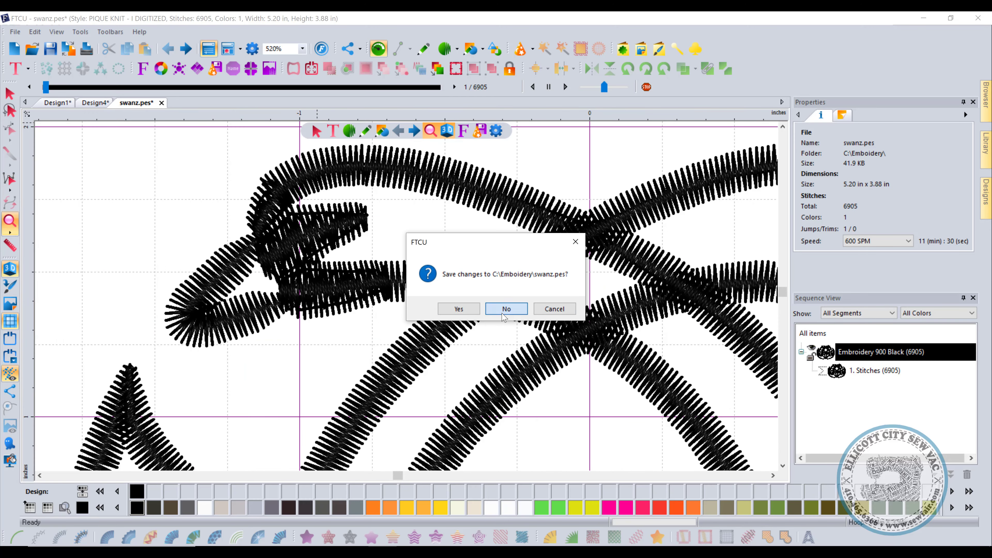
pyautogui.click(502, 312)
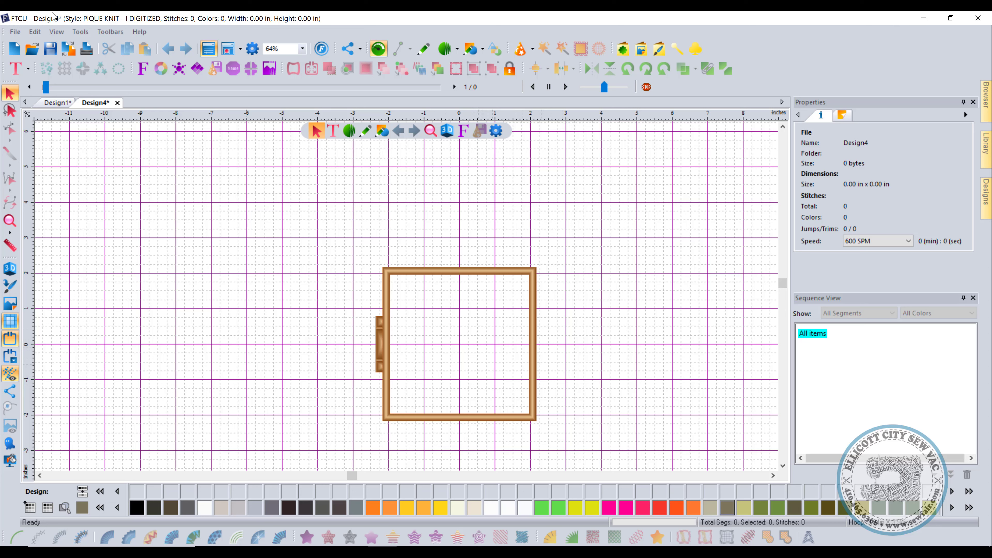
# Set the measurement units to Metric in the Environment preferences.
pyautogui.click(253, 49)
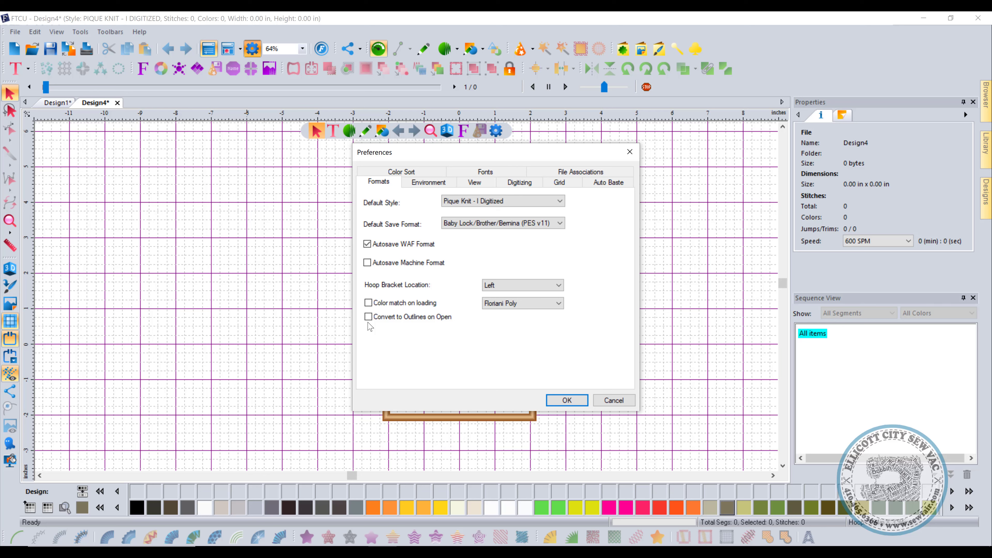
pyautogui.click(429, 185)
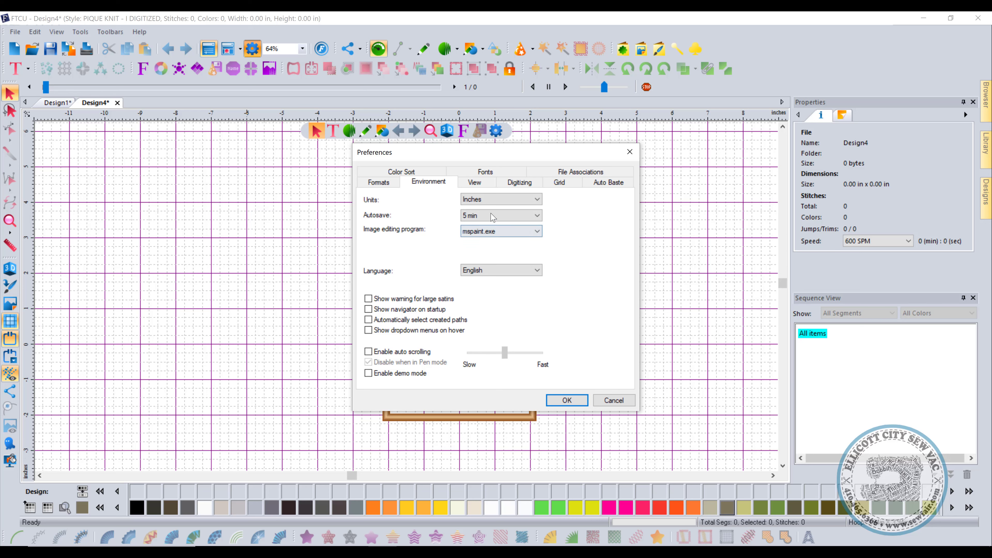
pyautogui.click(481, 202)
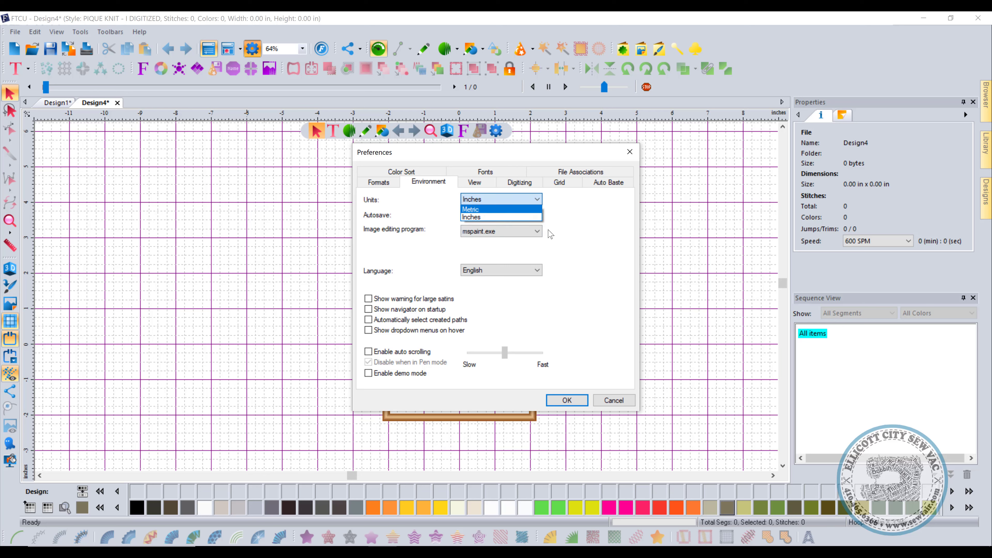
pyautogui.click(480, 210)
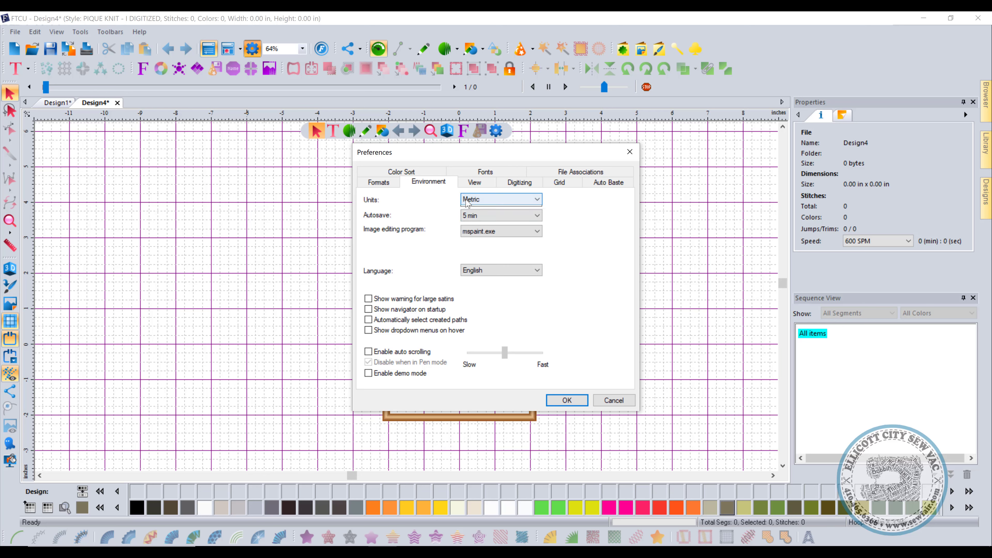
pyautogui.click(479, 200)
pyautogui.click(478, 218)
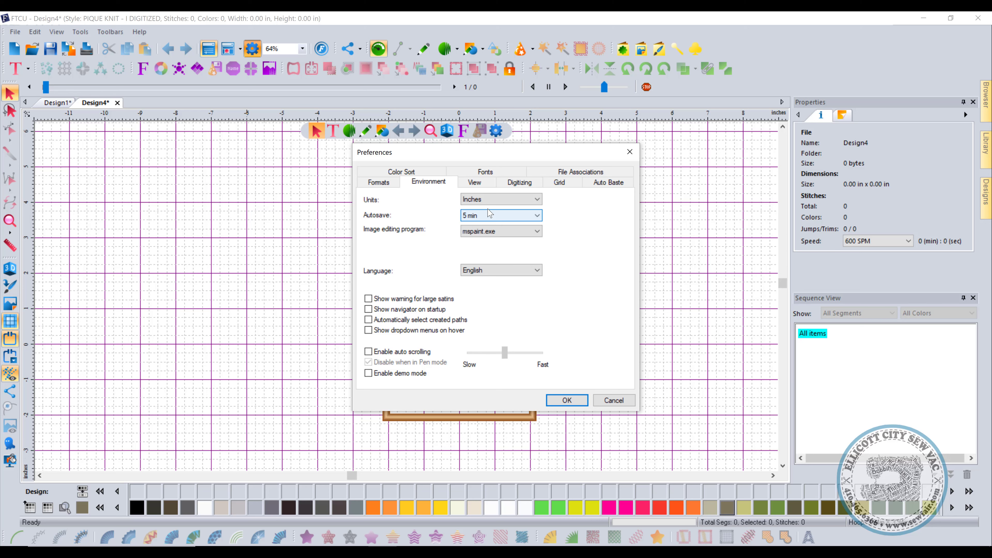
pyautogui.click(469, 200)
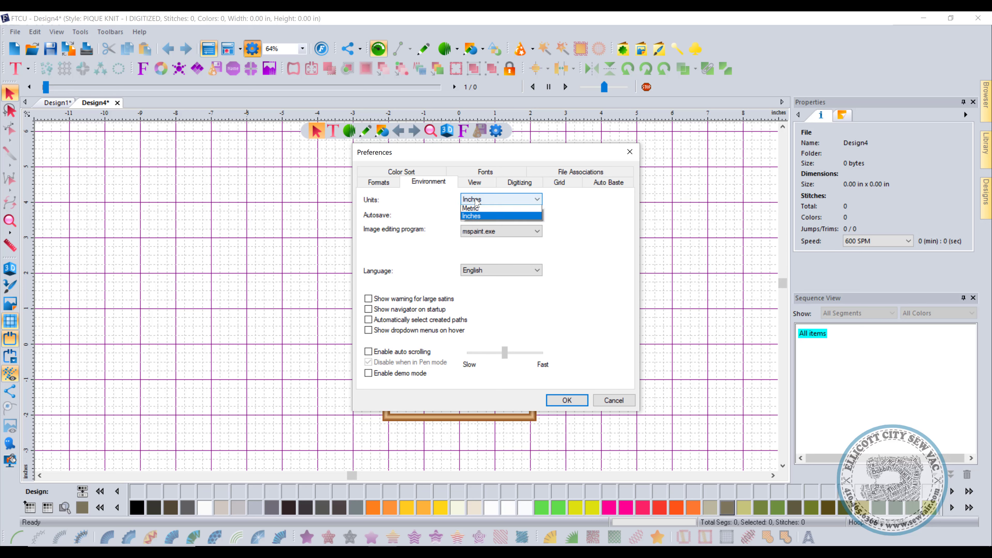
pyautogui.click(496, 210)
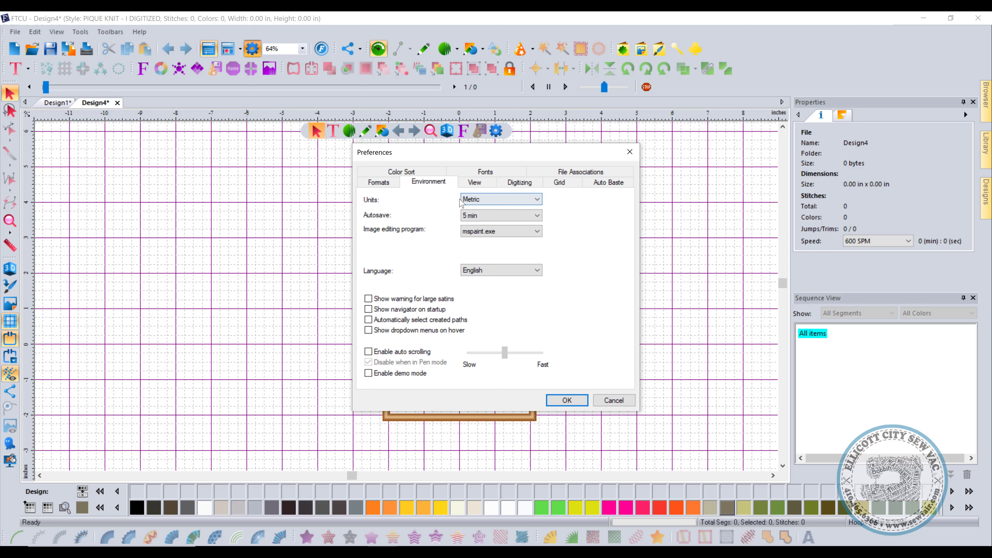
pyautogui.click(567, 401)
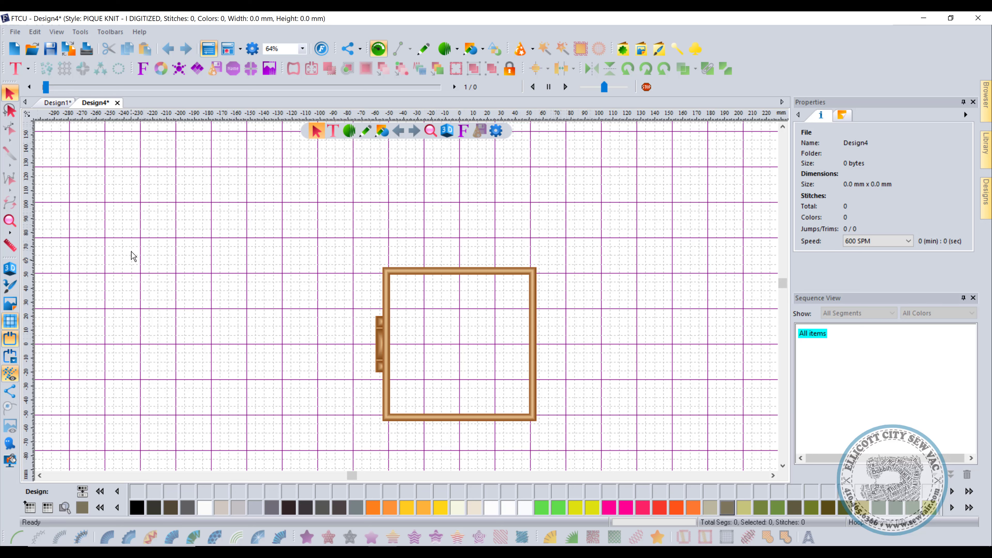
# Draw a rectangle about 58 × 53 mm inside the hoop and select it to view its dimensions.
pyautogui.click(473, 52)
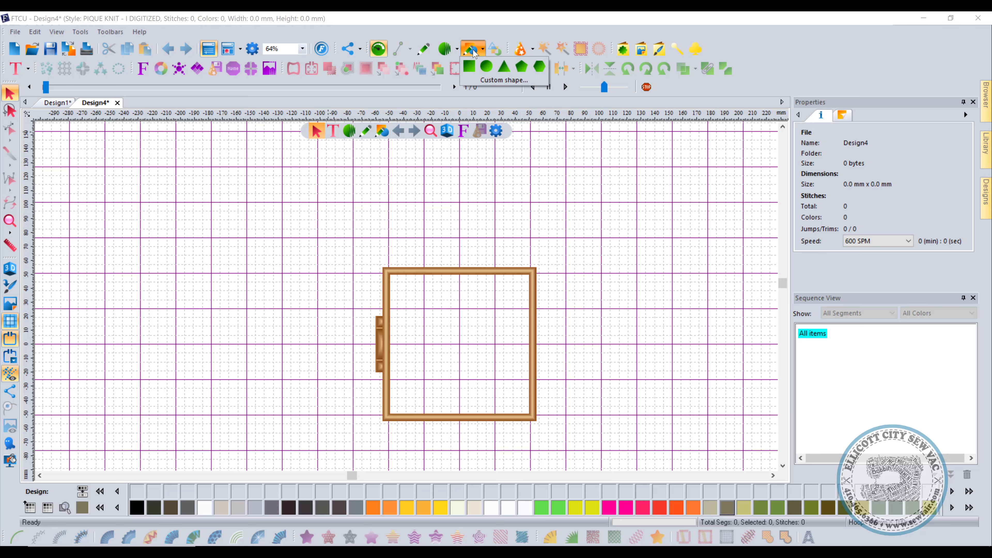
pyautogui.click(469, 66)
pyautogui.moveTo(423, 316); pyautogui.dragTo(506, 392)
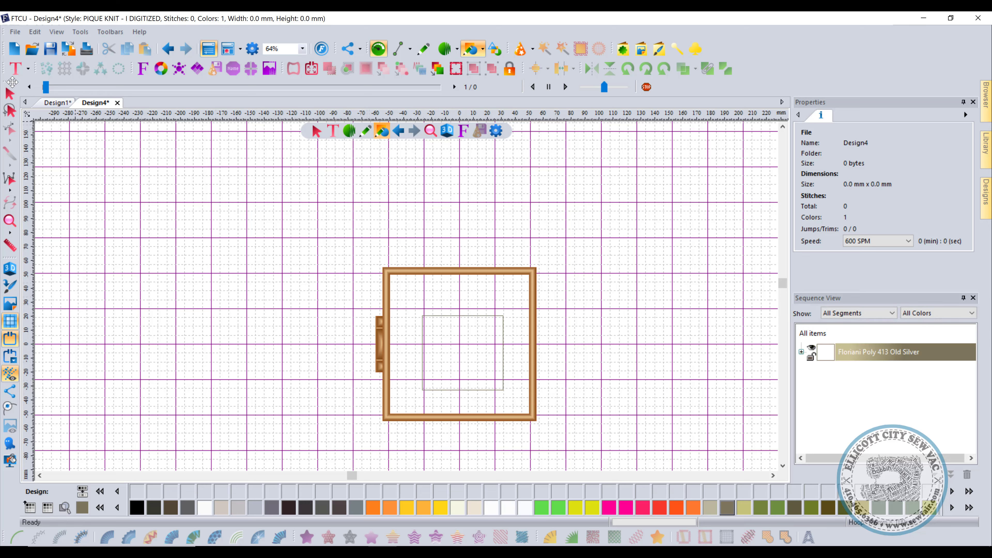
pyautogui.click(10, 94)
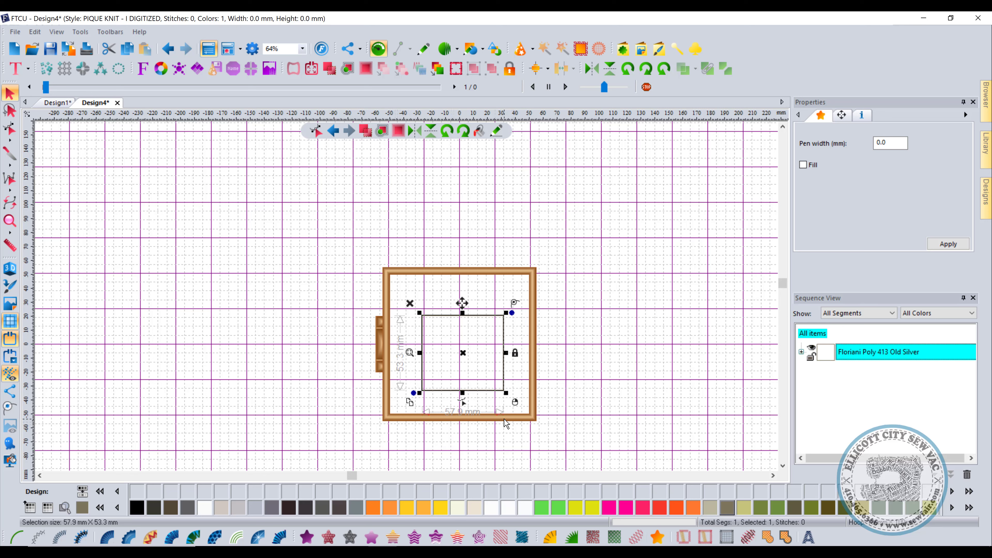
# Set the measurement units back to Inches in the Environment preferences and delete the rectangle.
pyautogui.click(257, 72)
pyautogui.click(429, 182)
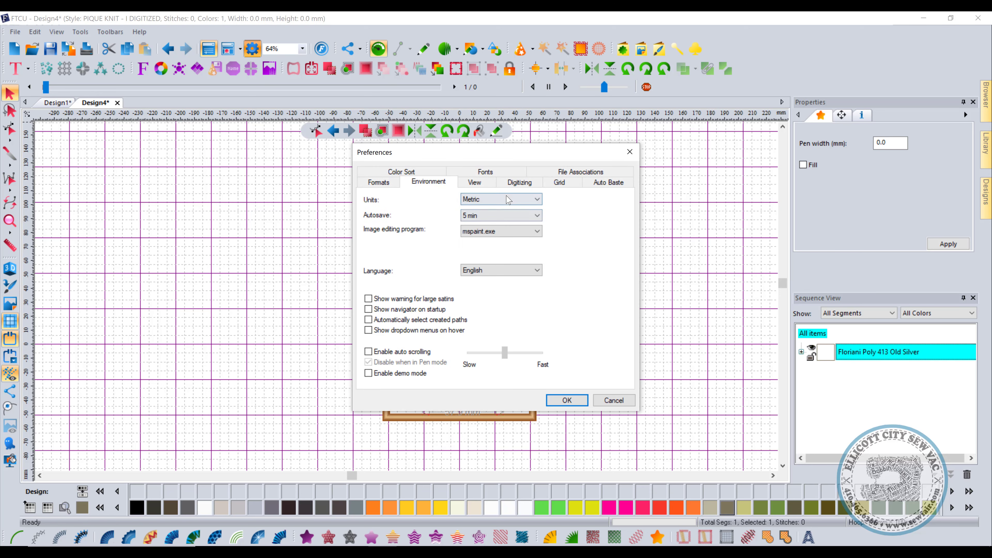
pyautogui.click(508, 200)
pyautogui.click(496, 217)
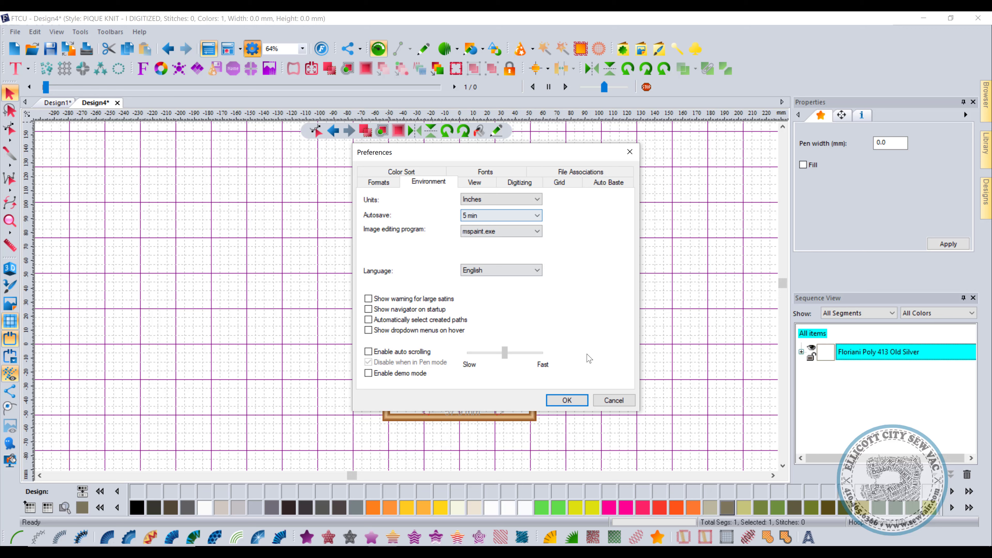
pyautogui.click(586, 399)
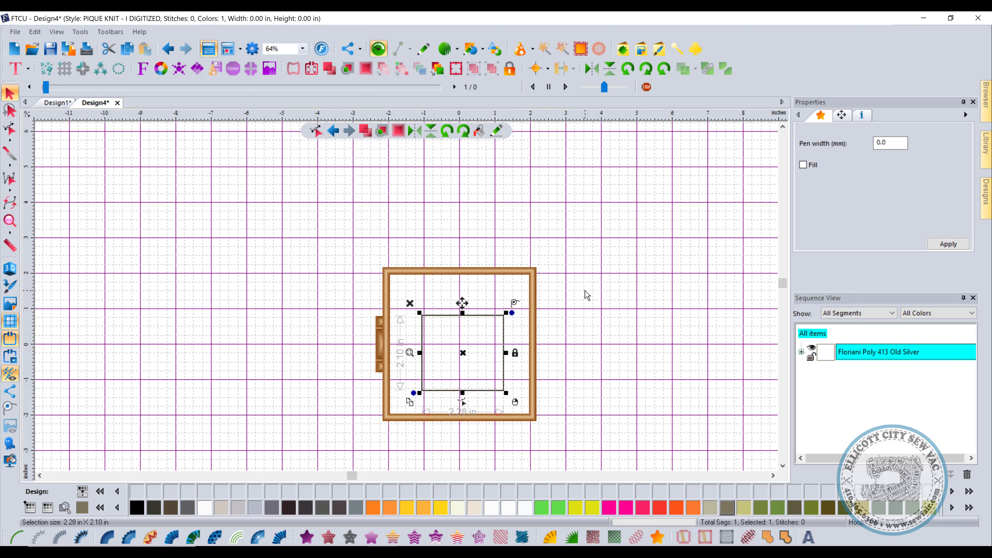
pyautogui.press('Delete')
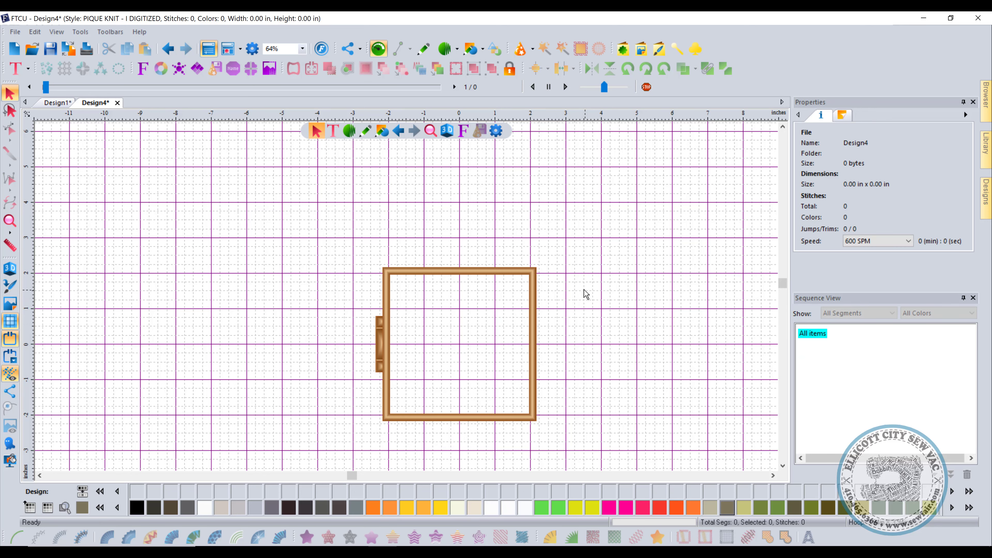
# Review the Environment preferences and locate the command for restoring autosaved designs.
pyautogui.click(252, 49)
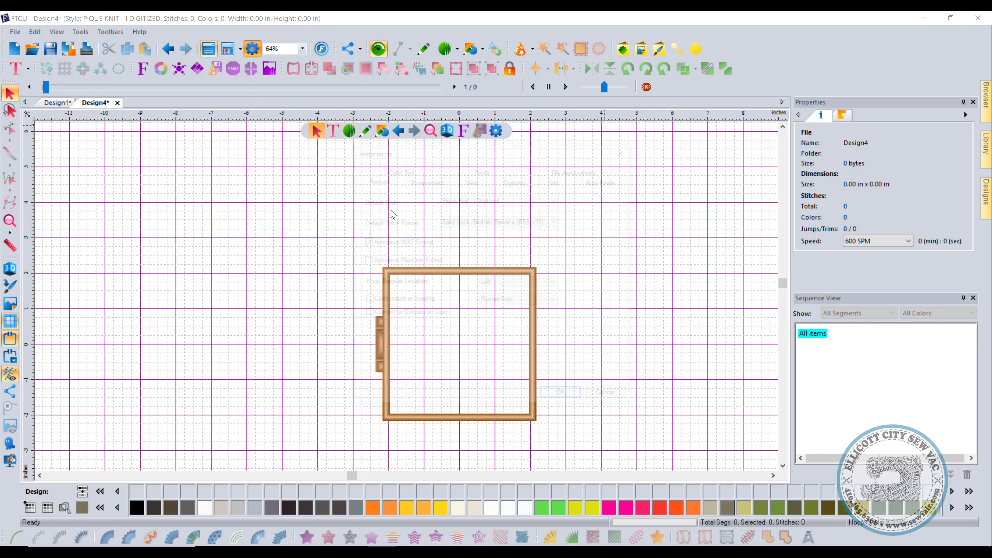
pyautogui.click(449, 187)
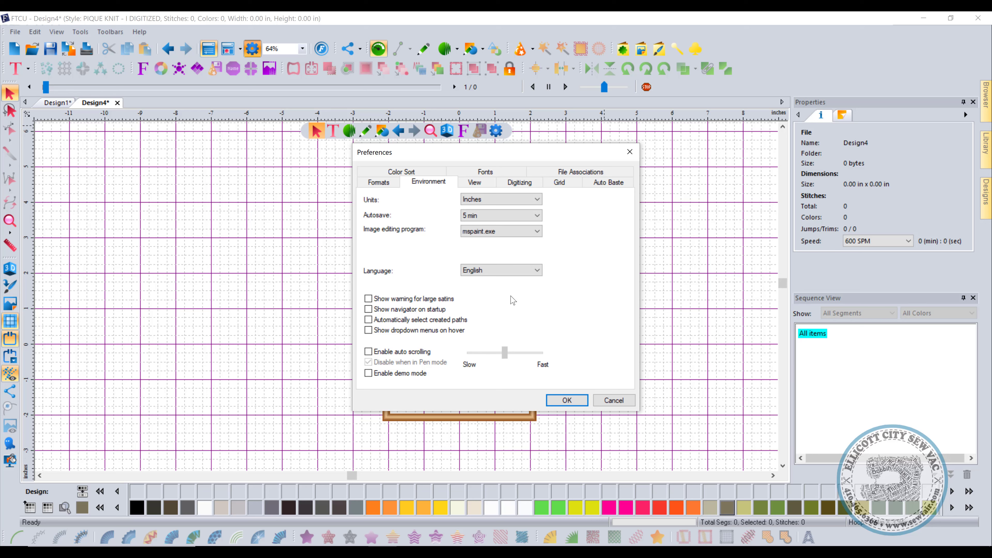
pyautogui.click(601, 402)
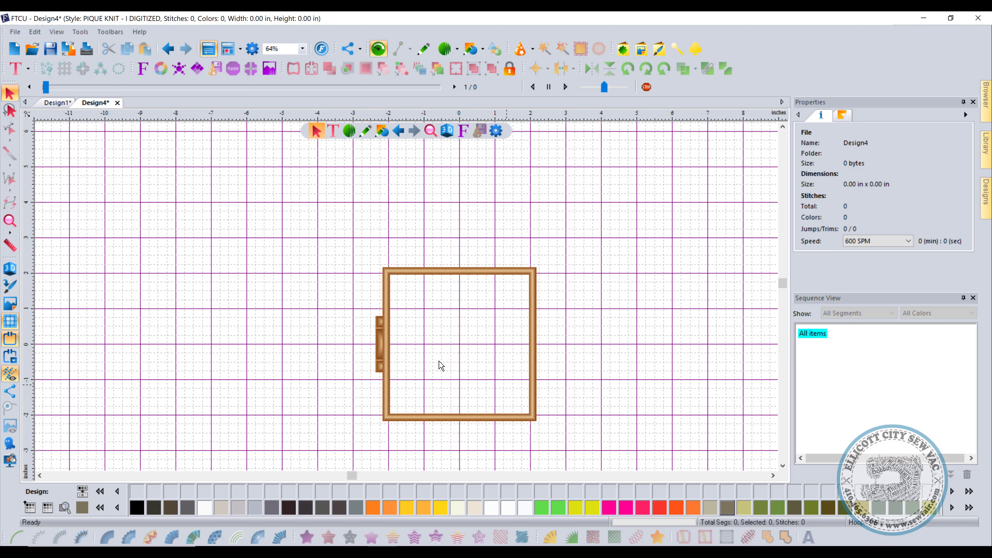
pyautogui.click(14, 32)
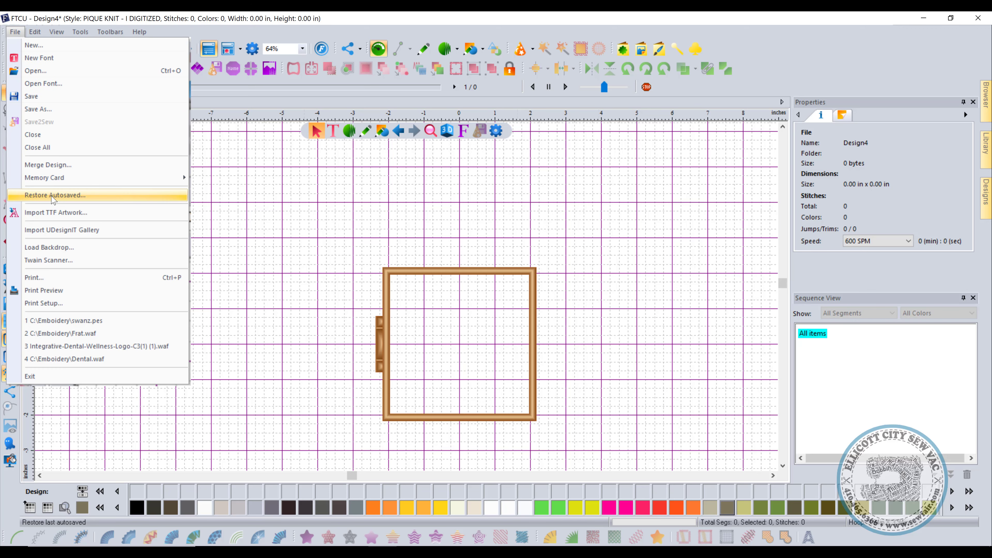
pyautogui.click(346, 214)
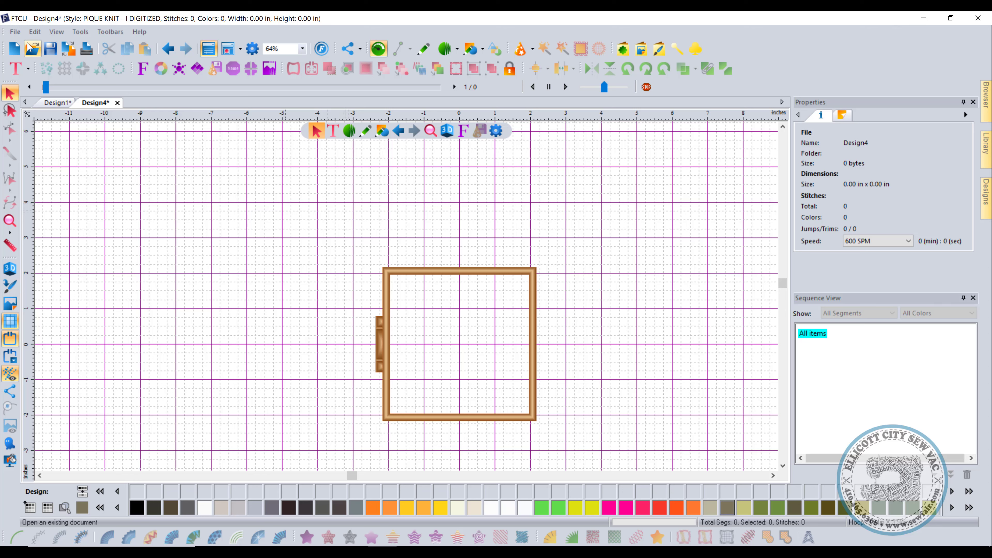
pyautogui.click(21, 37)
pyautogui.click(349, 187)
# Look through the autosave interval options in the Environment preferences and leave without making changes.
pyautogui.click(253, 48)
pyautogui.click(429, 181)
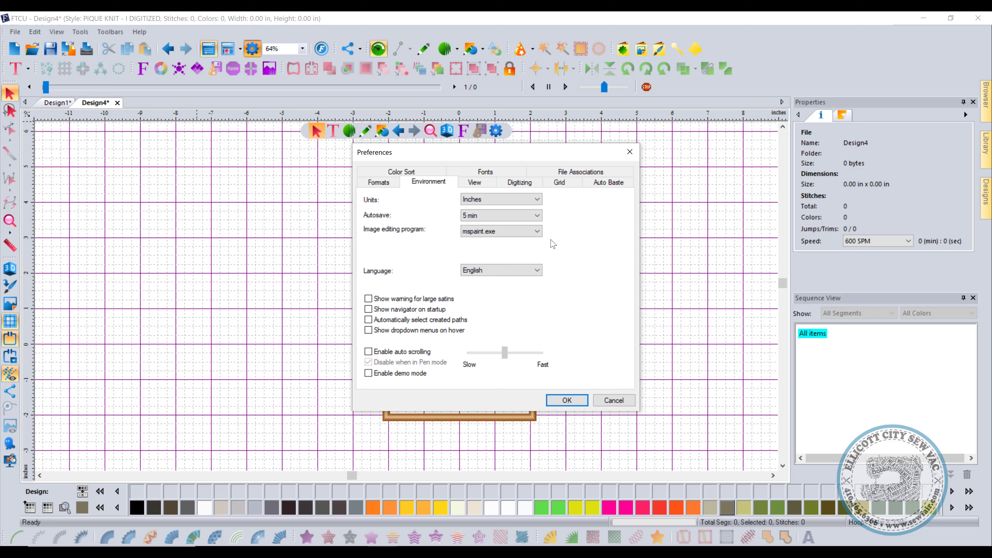
pyautogui.click(500, 215)
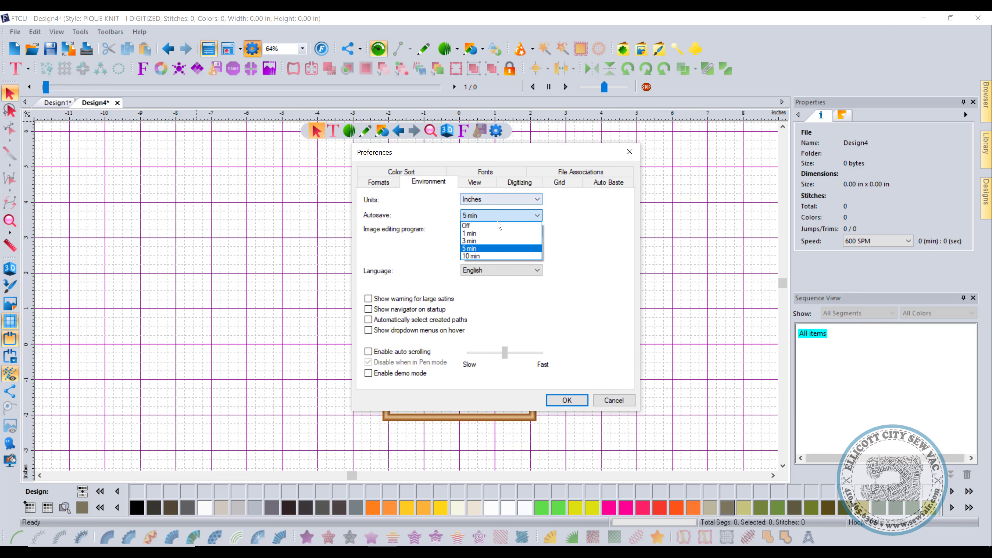
pyautogui.click(569, 282)
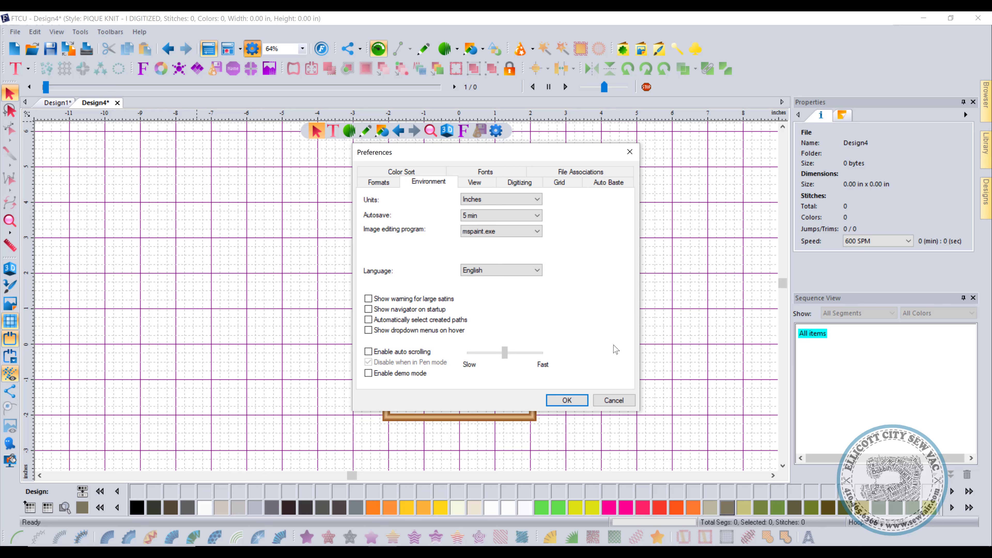
pyautogui.click(608, 398)
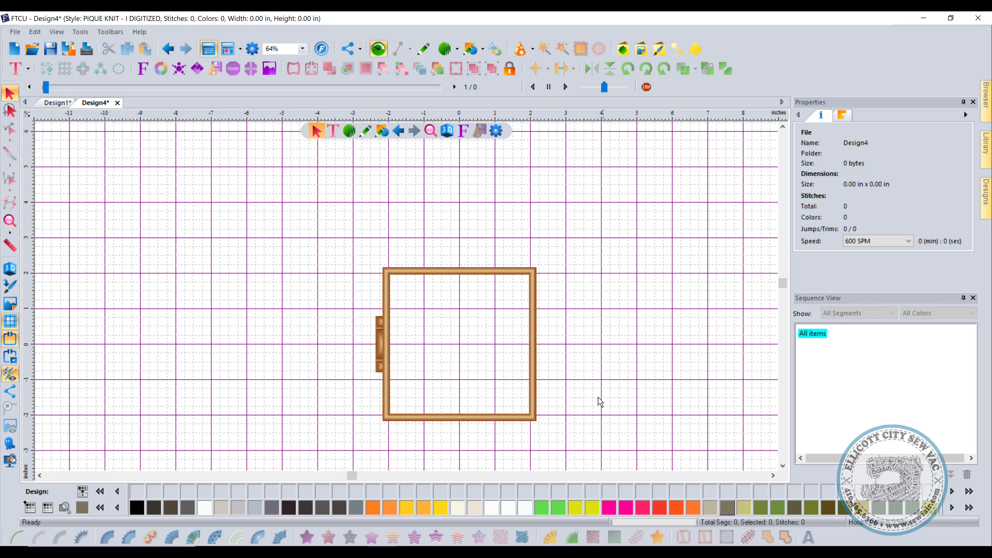
# Load the image FBD010.jpg into the Autodigitizer Wizard and continue to color reduction with the default image size and crop area.
pyautogui.click(525, 48)
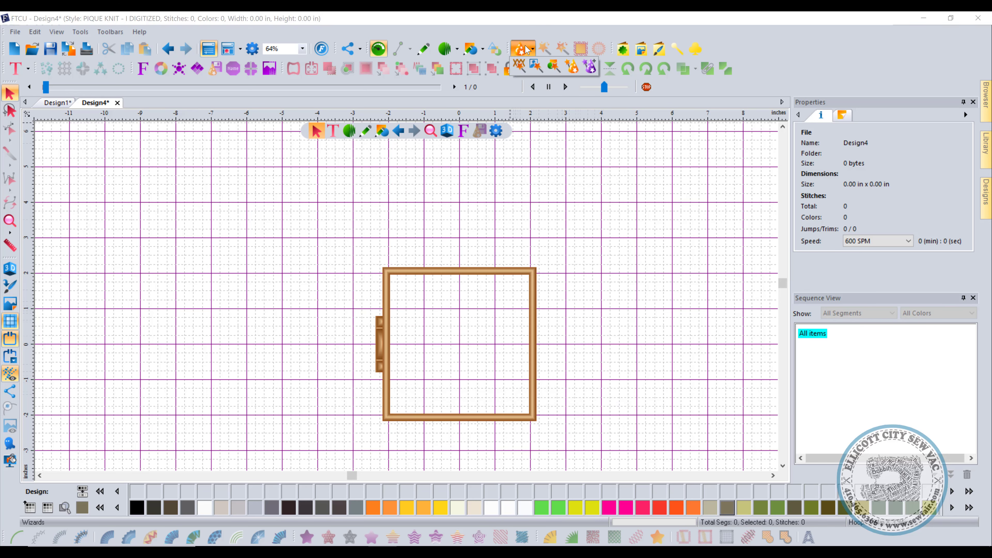
pyautogui.click(554, 70)
pyautogui.click(369, 280)
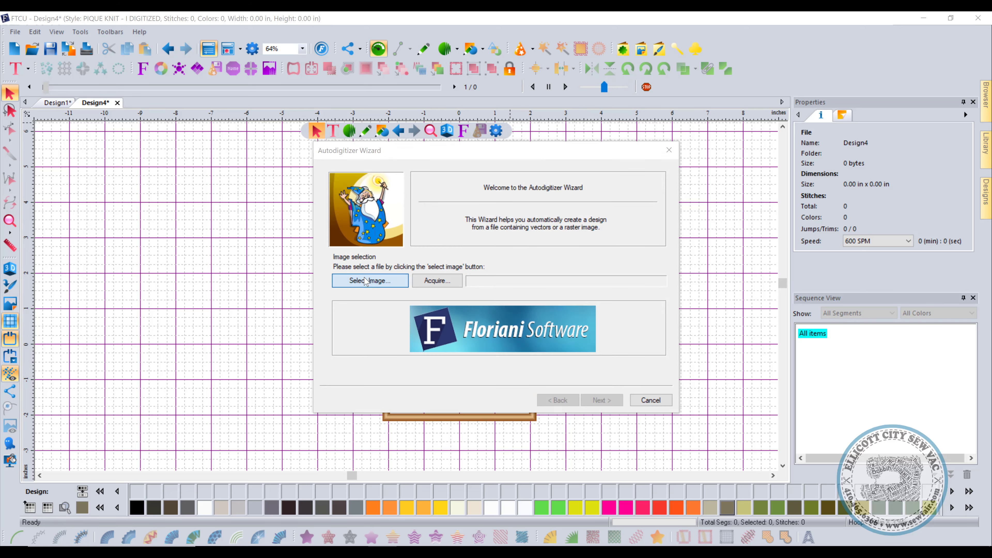
pyautogui.click(485, 276)
pyautogui.click(700, 389)
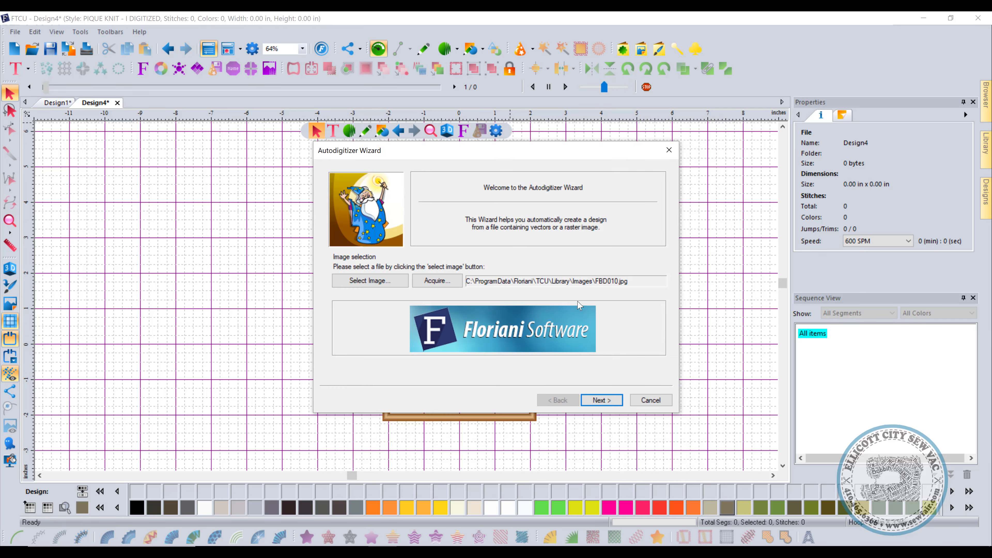
pyautogui.click(602, 401)
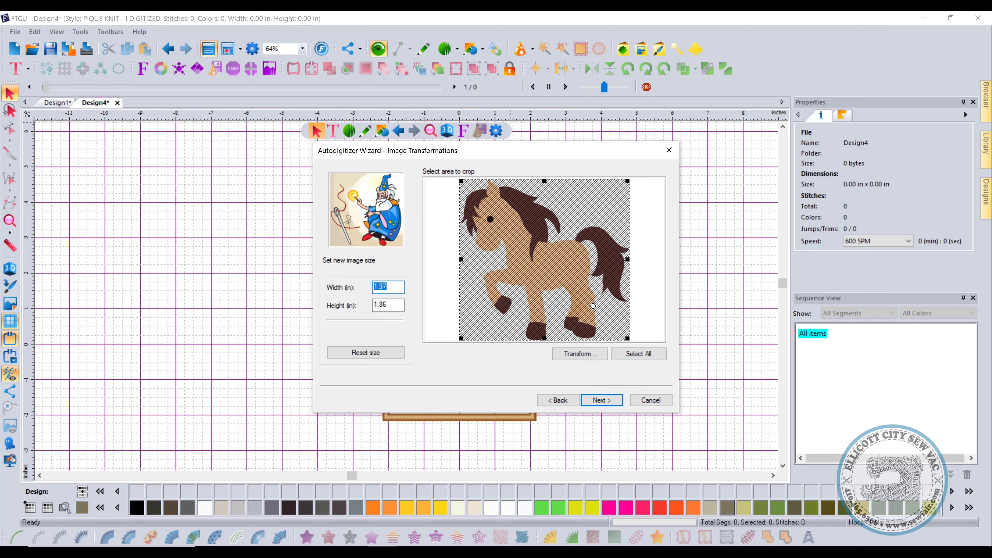
pyautogui.click(602, 400)
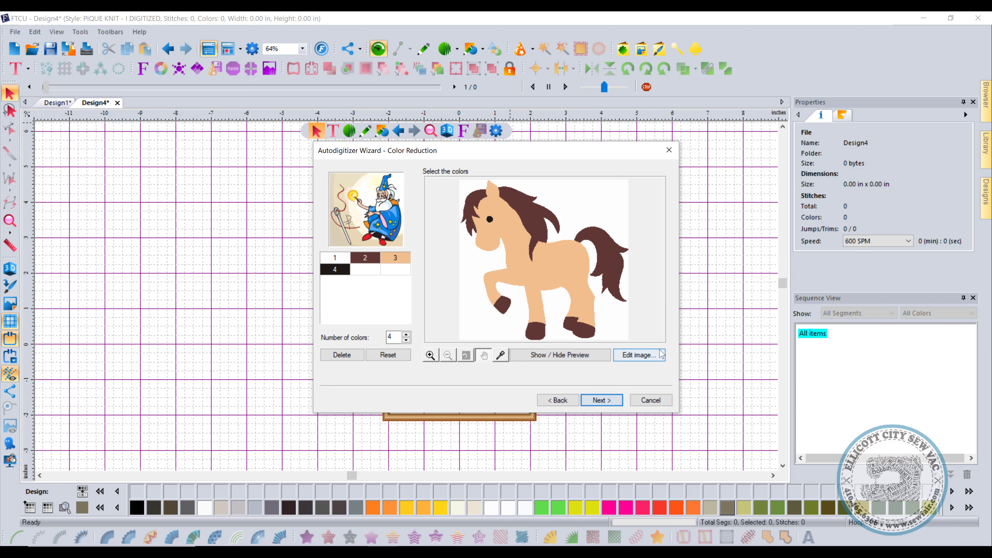
# Open the wizard's horse image in Paint for editing and fill the tail, mane and forelock with light pink.
pyautogui.click(644, 359)
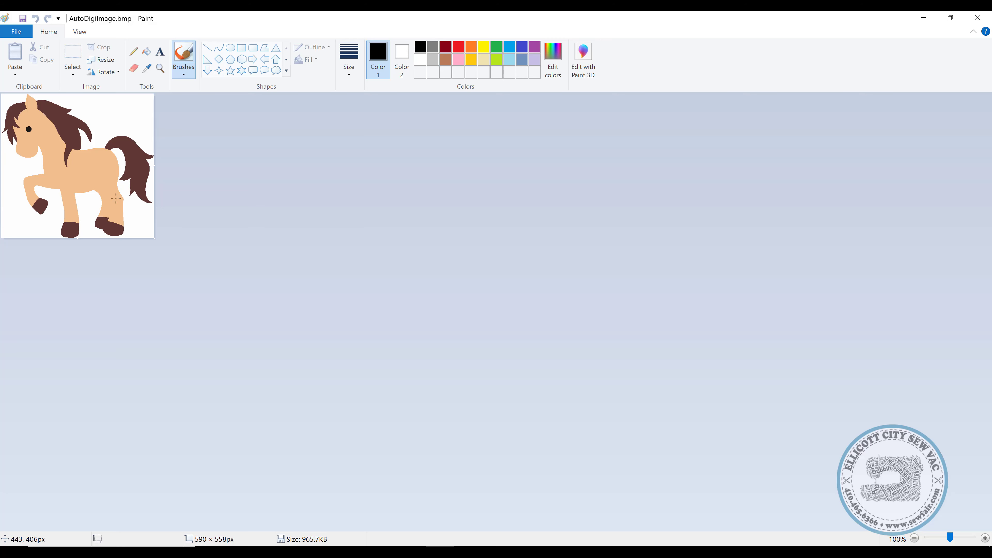
pyautogui.click(459, 62)
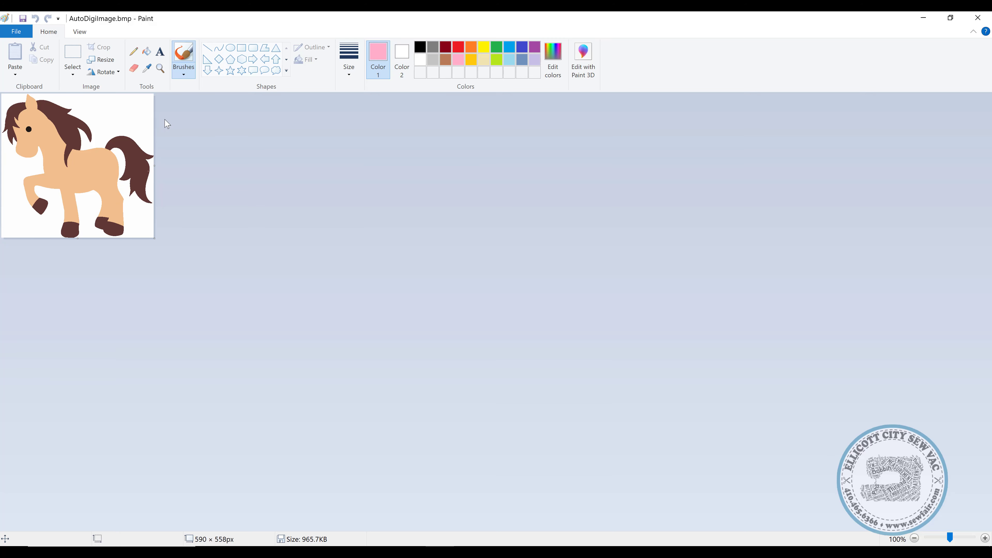
pyautogui.click(146, 52)
pyautogui.click(135, 164)
pyautogui.click(62, 111)
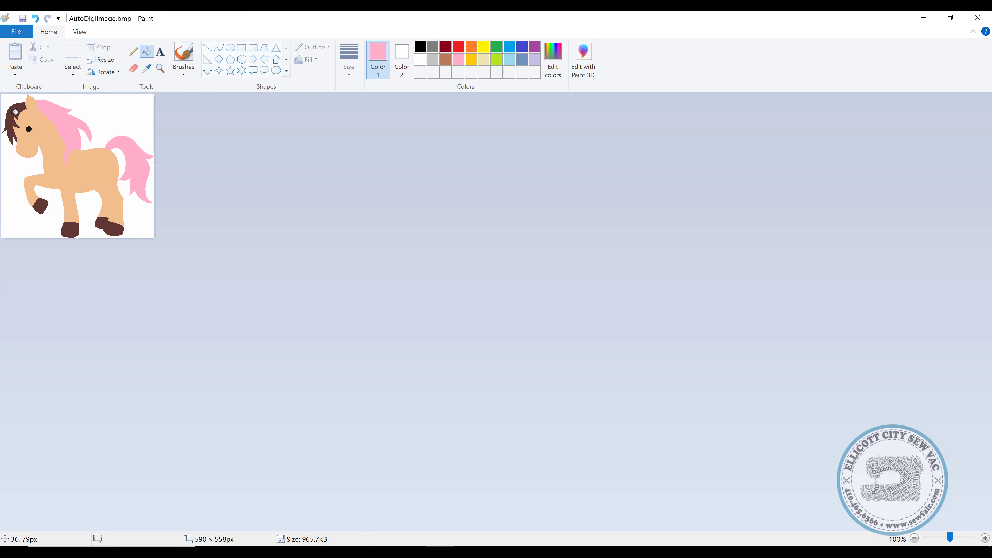
pyautogui.click(15, 113)
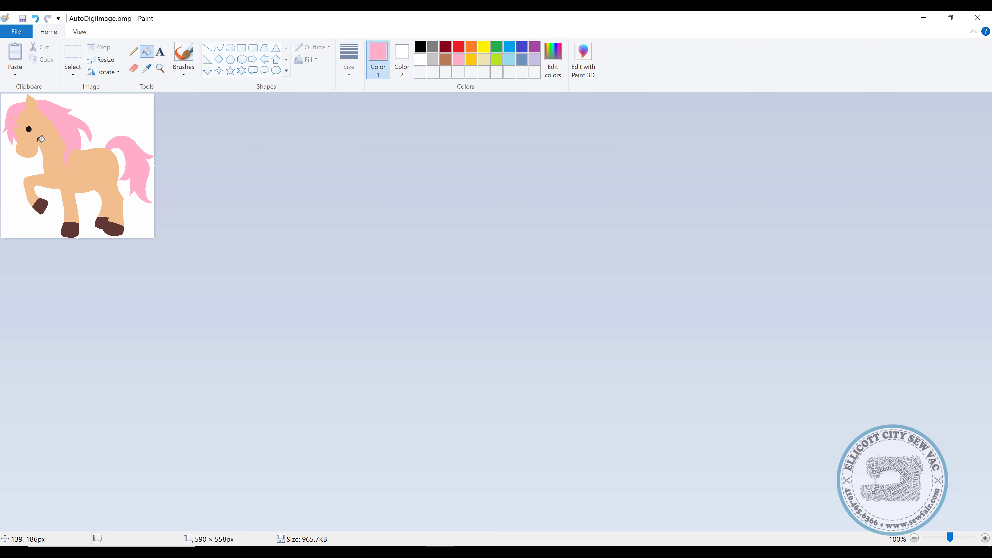
# Save the recolored horse image, close Paint and cancel the Autodigitizer Wizard.
pyautogui.click(978, 18)
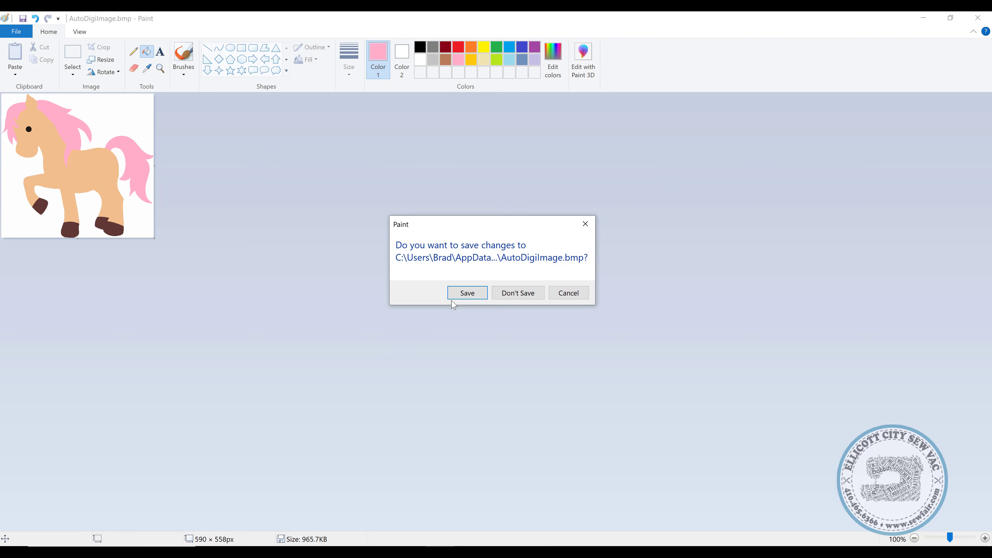
pyautogui.click(458, 295)
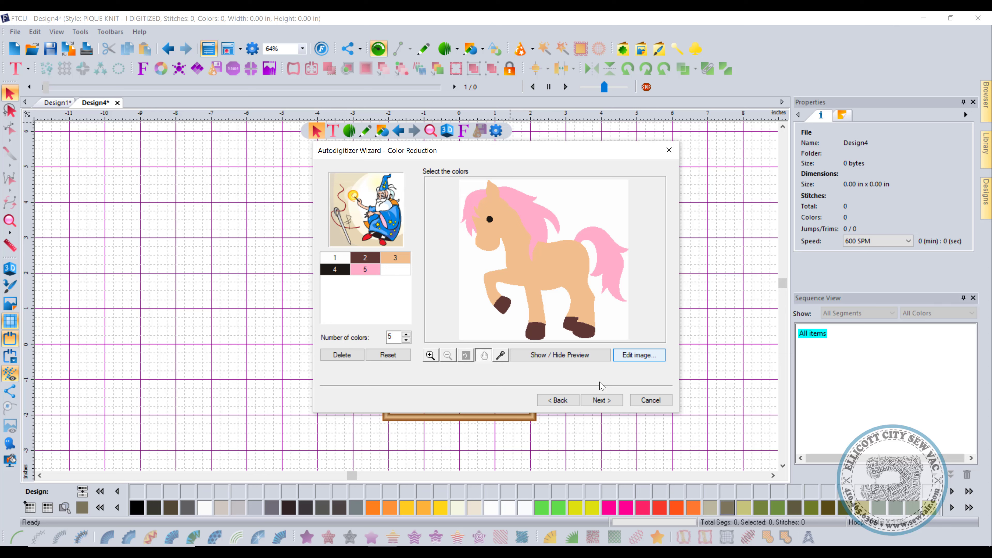
pyautogui.click(644, 402)
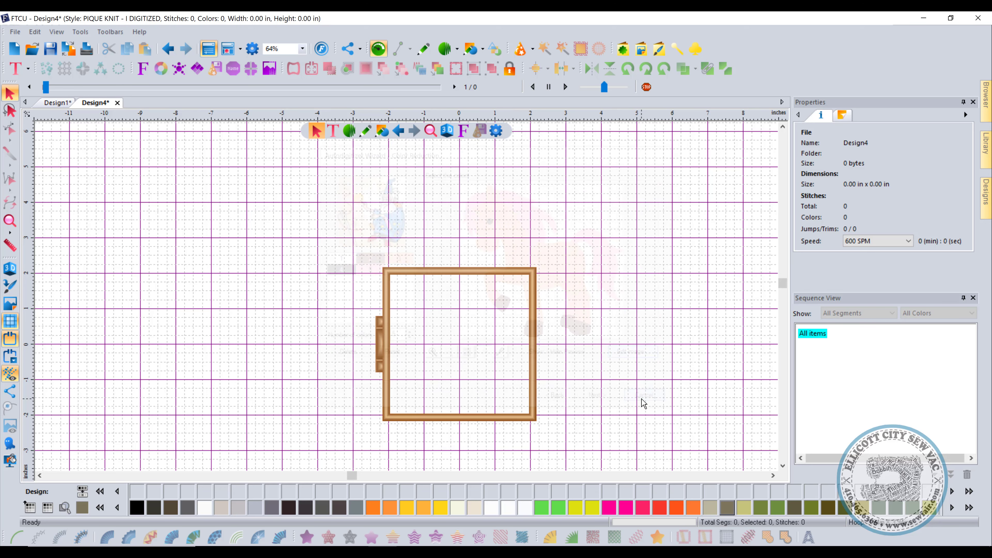
# Set the image editing program in the Environment preferences to Photoshop.exe from C:\Program Files\Adobe\Adobe Photoshop 2024 and accept the preferences.
pyautogui.click(252, 49)
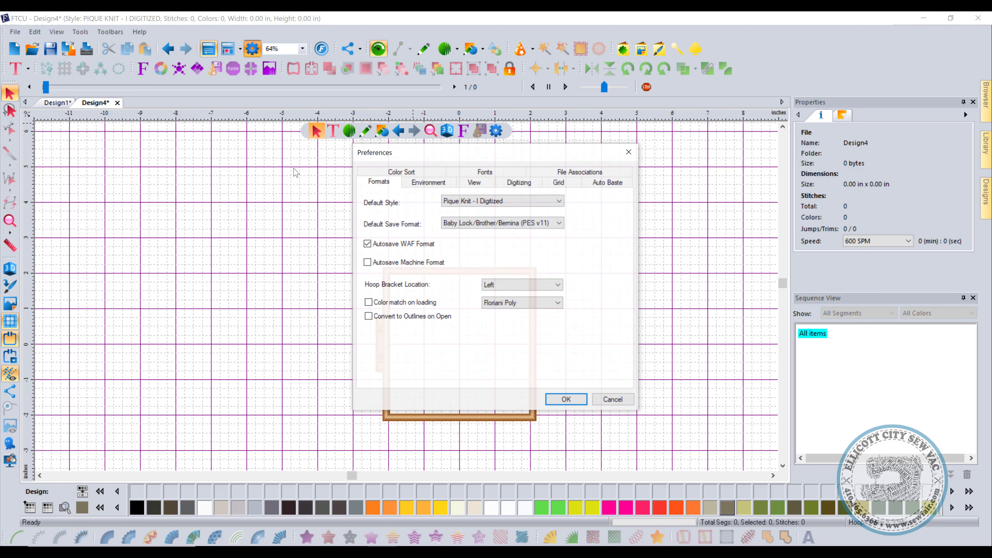
pyautogui.click(449, 183)
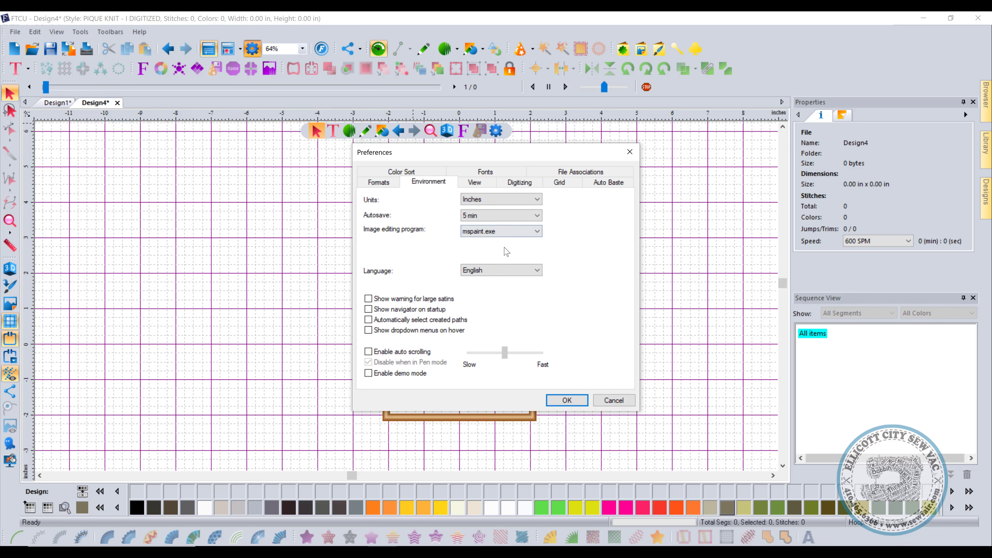
pyautogui.click(491, 231)
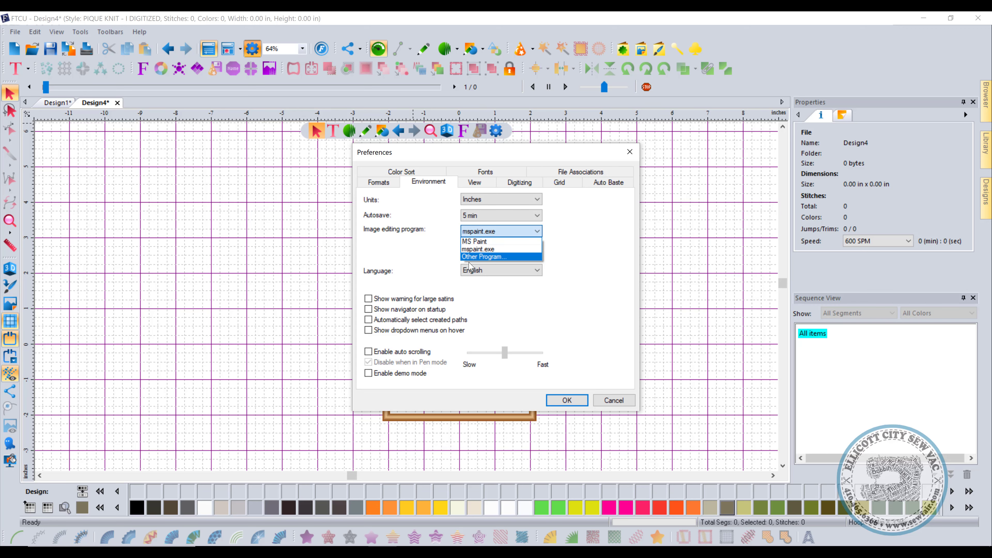
pyautogui.click(493, 257)
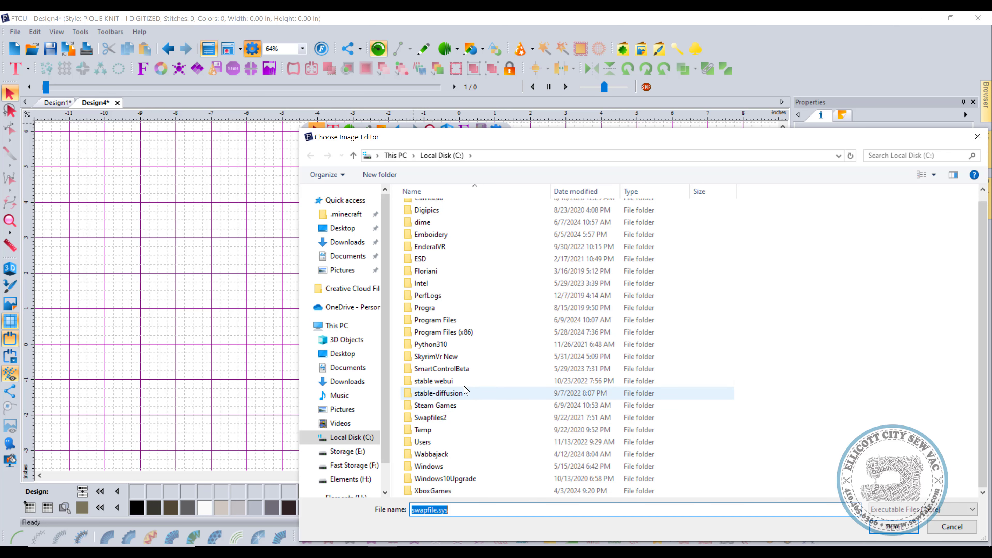
pyautogui.doubleClick(432, 331)
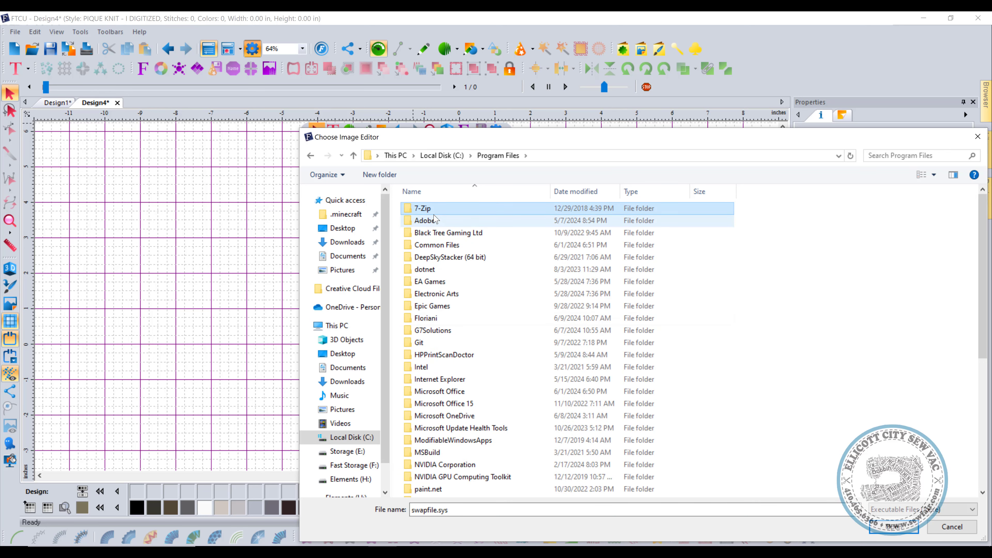
pyautogui.doubleClick(426, 220)
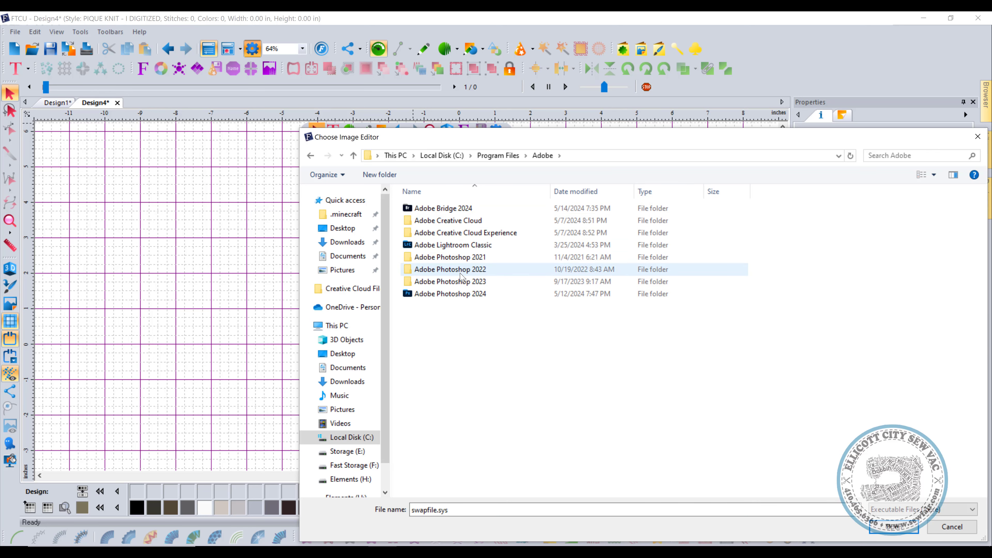
pyautogui.doubleClick(453, 294)
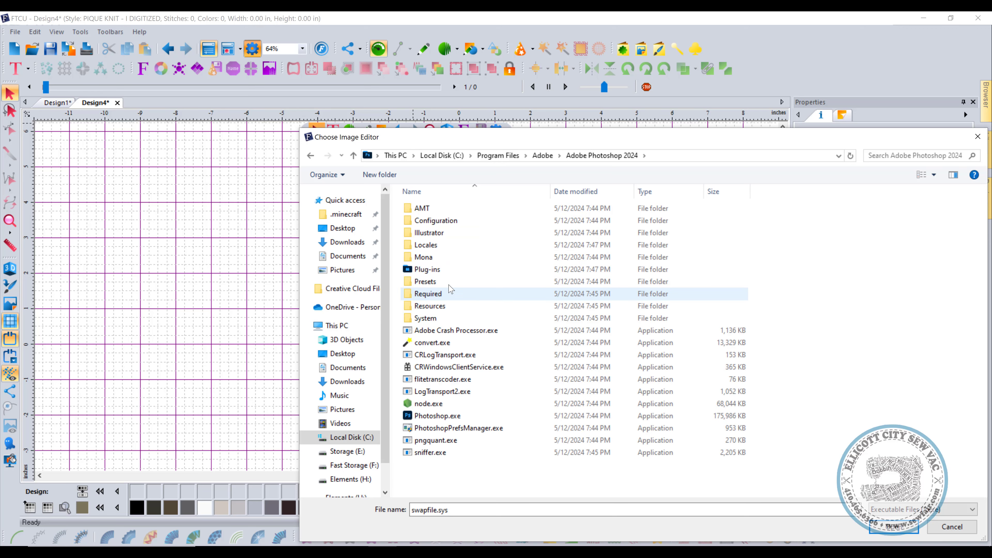
pyautogui.click(437, 417)
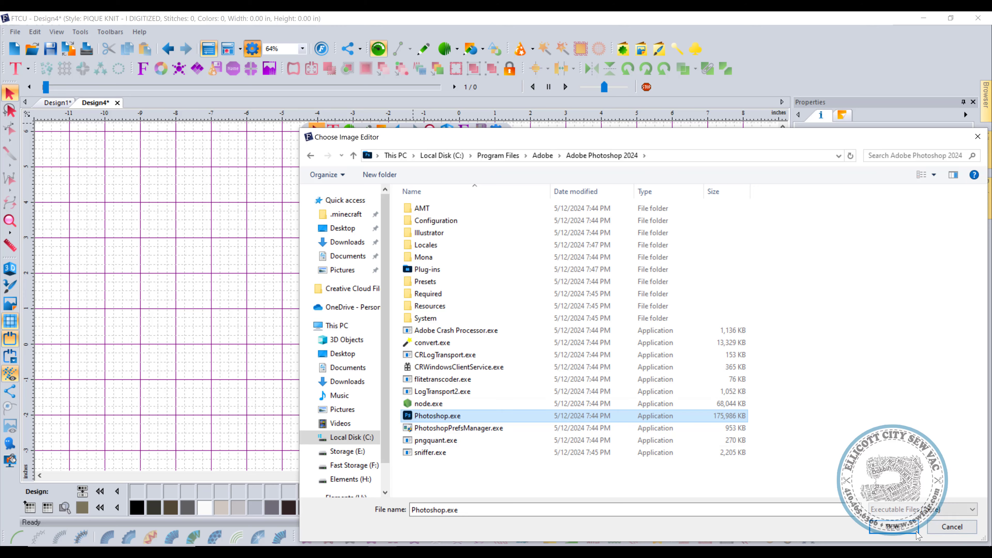
pyautogui.click(902, 532)
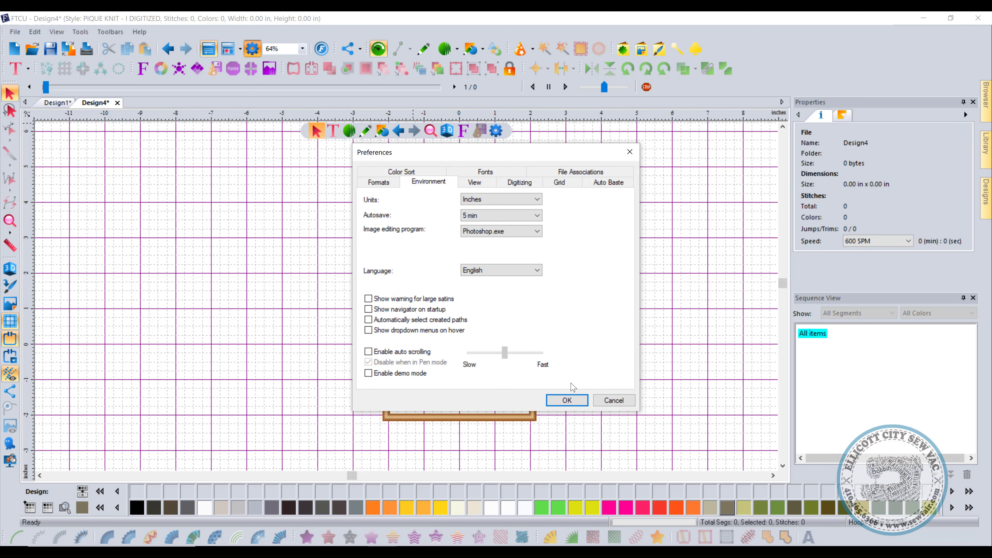
pyautogui.click(580, 404)
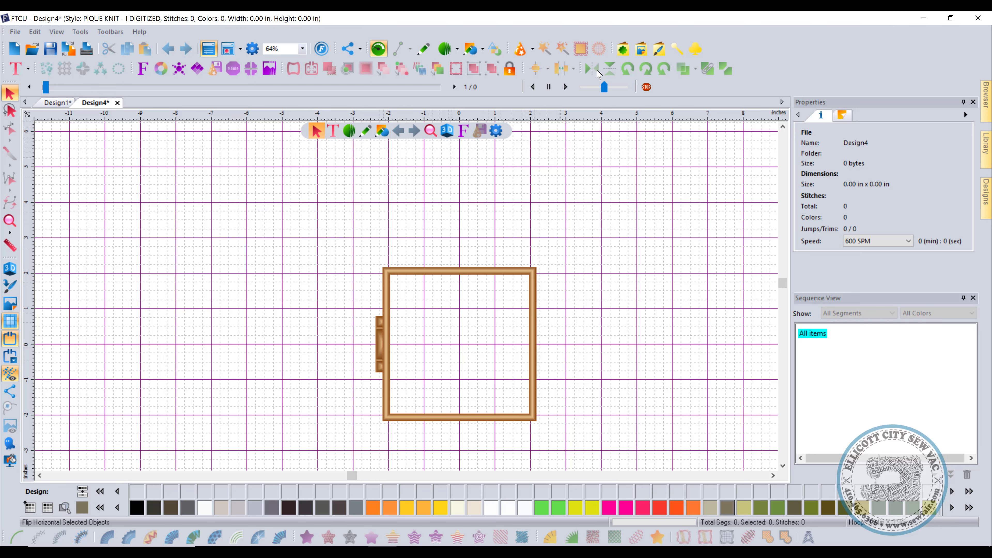
# Load the brown horse image into the design as background artwork.
pyautogui.click(640, 50)
pyautogui.doubleClick(509, 310)
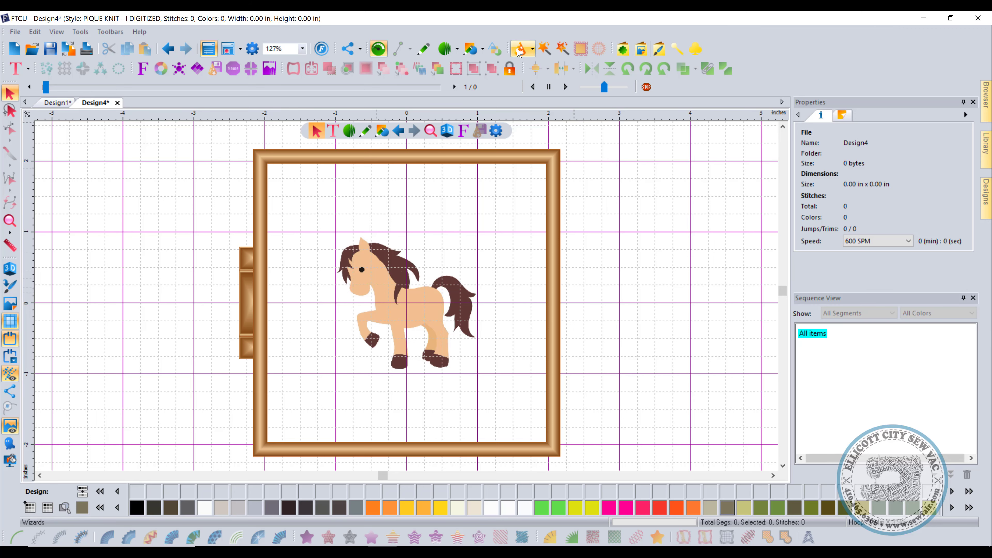
# Load FBD010.jpg into the Autodigitizer Wizard with the default size and crop area, and open the image for editing in Photoshop.
pyautogui.click(526, 52)
pyautogui.click(573, 68)
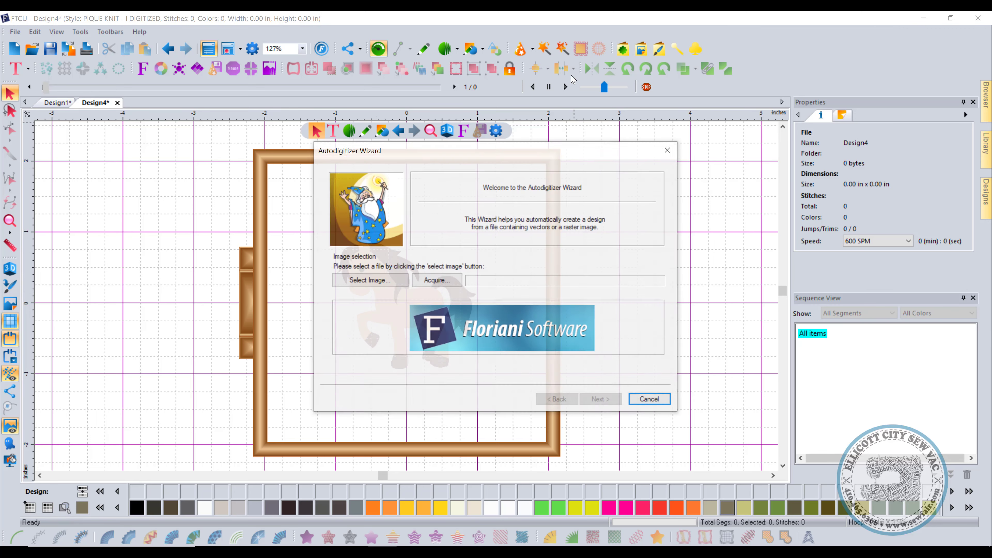
pyautogui.click(367, 281)
pyautogui.click(485, 273)
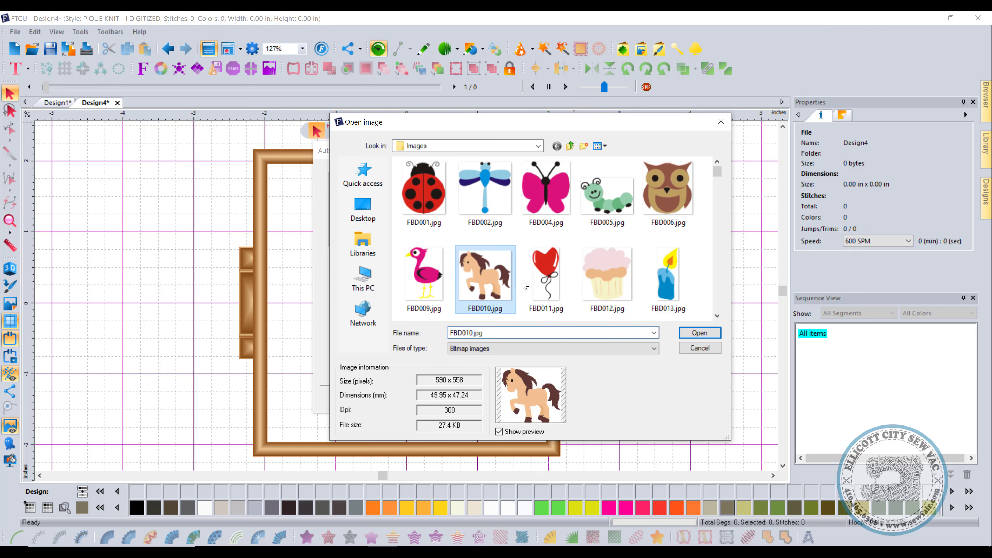
pyautogui.click(700, 331)
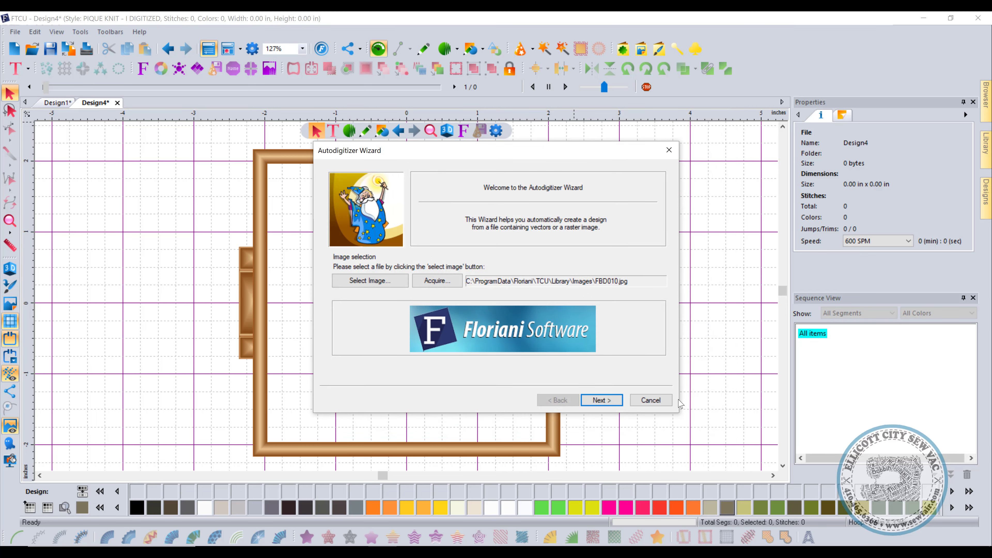
pyautogui.click(602, 400)
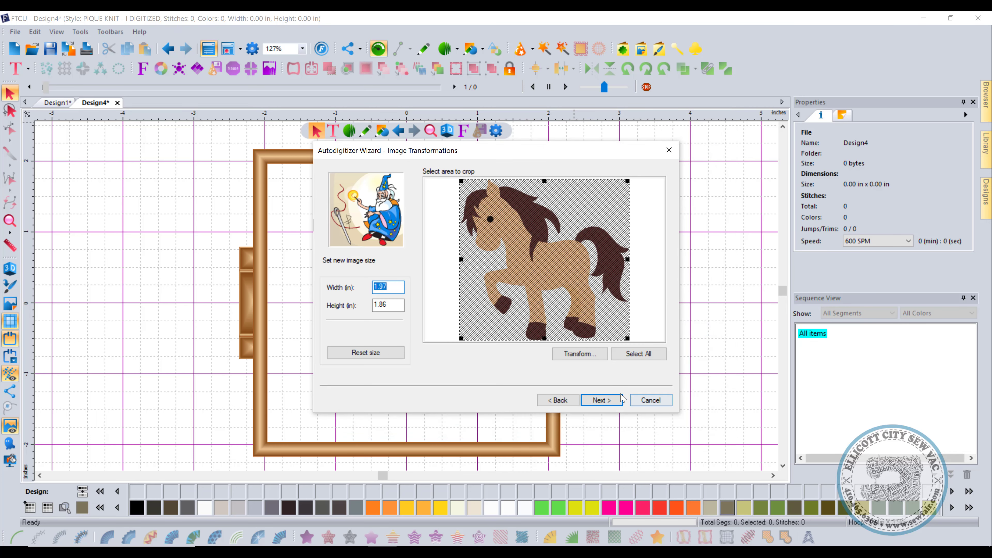
pyautogui.click(615, 400)
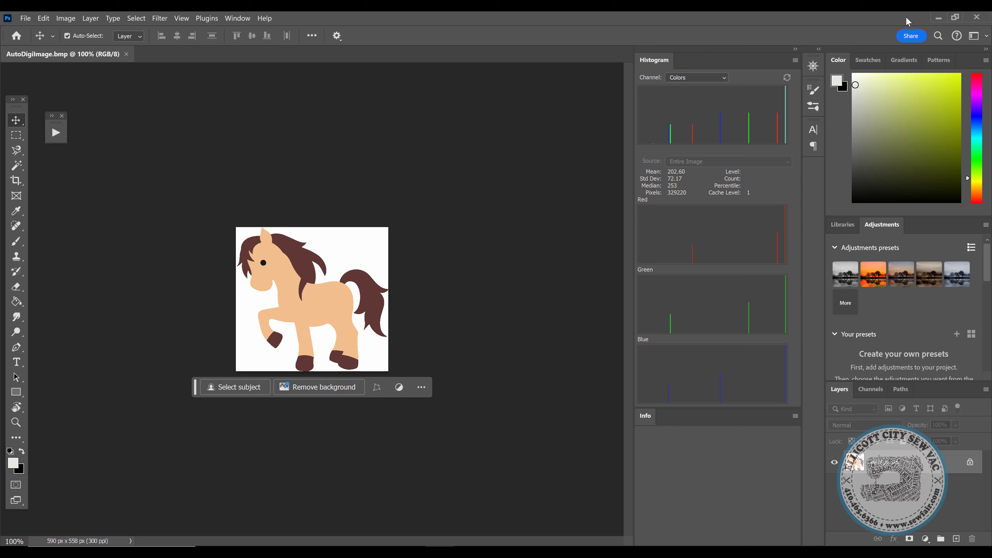
# Close Photoshop, cancel the Autodigitizer Wizard and hide the horse background image in the hoop.
pyautogui.click(977, 18)
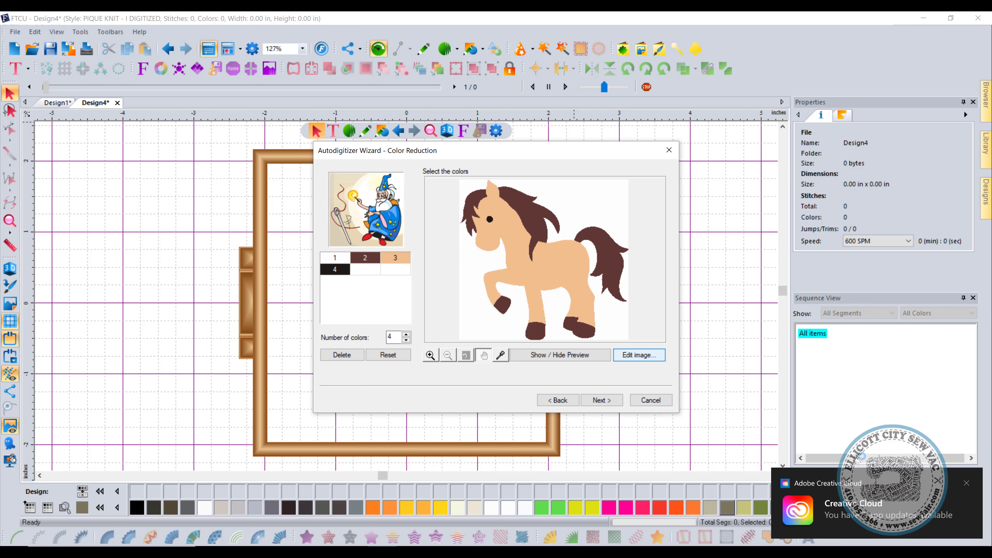
pyautogui.click(966, 480)
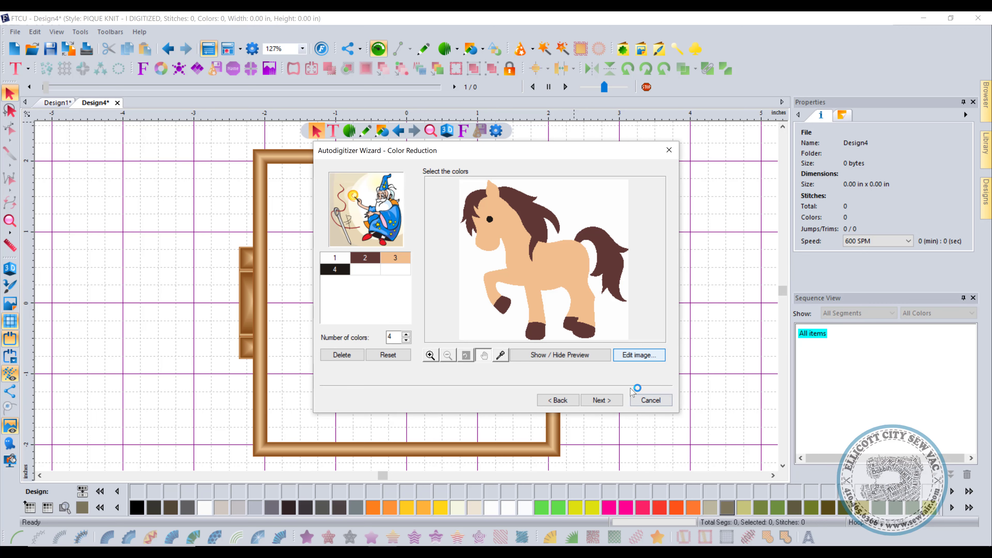
pyautogui.click(649, 400)
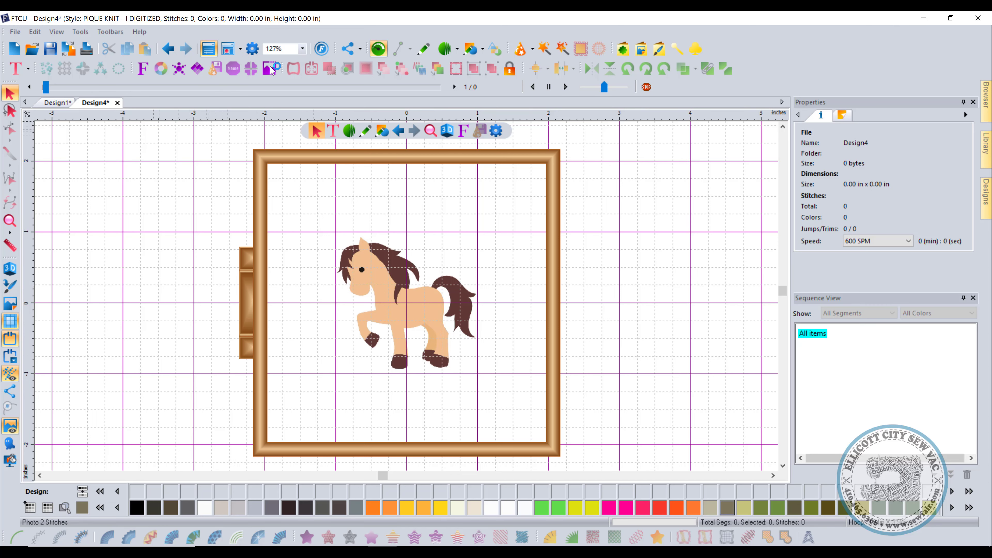
pyautogui.click(10, 426)
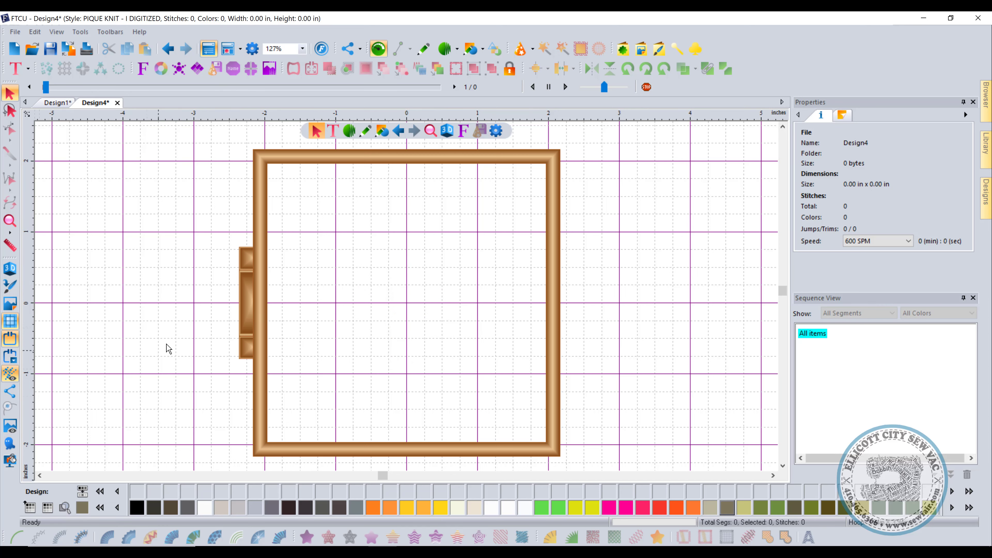
# Set the image editing program in the Environment preferences to MS Paint.
pyautogui.click(253, 48)
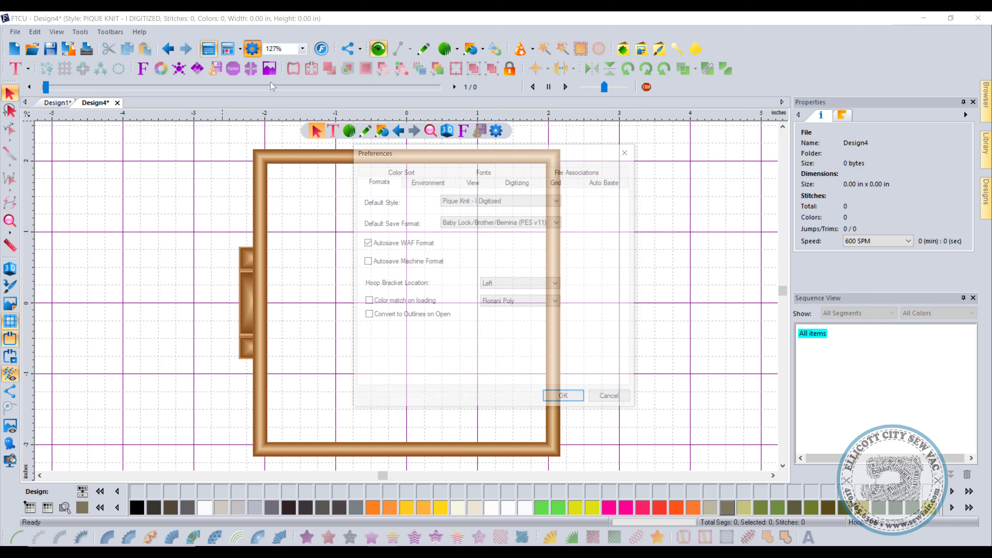
pyautogui.click(422, 183)
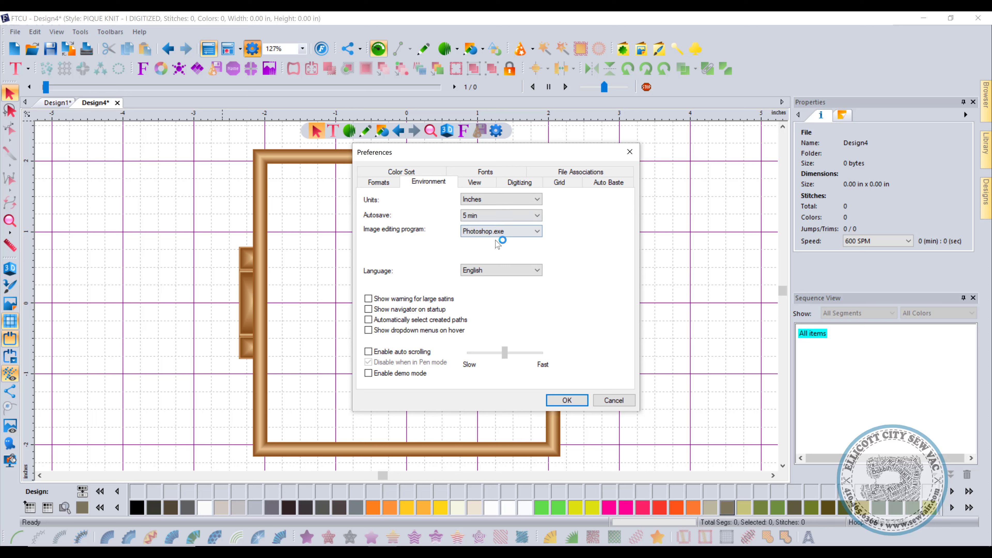
pyautogui.click(488, 232)
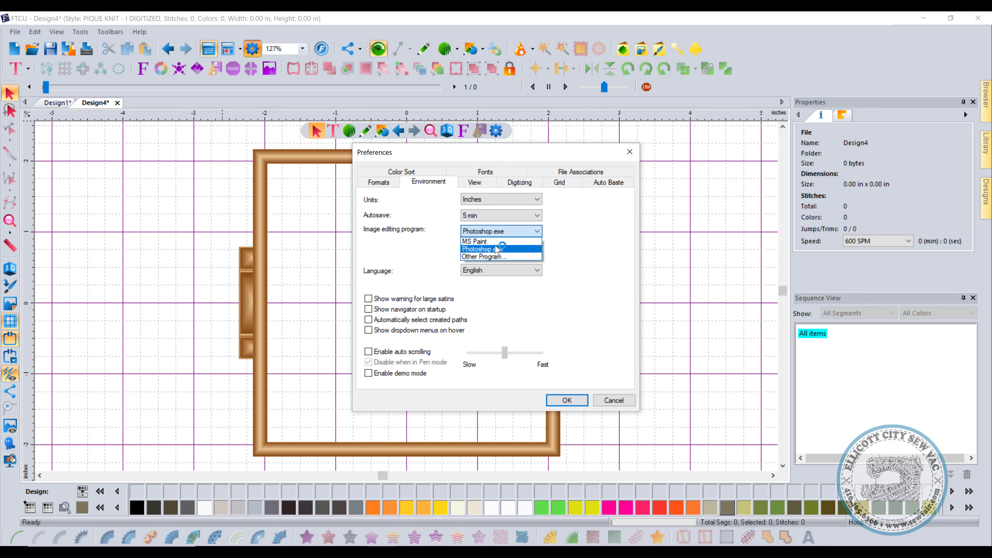
pyautogui.click(493, 242)
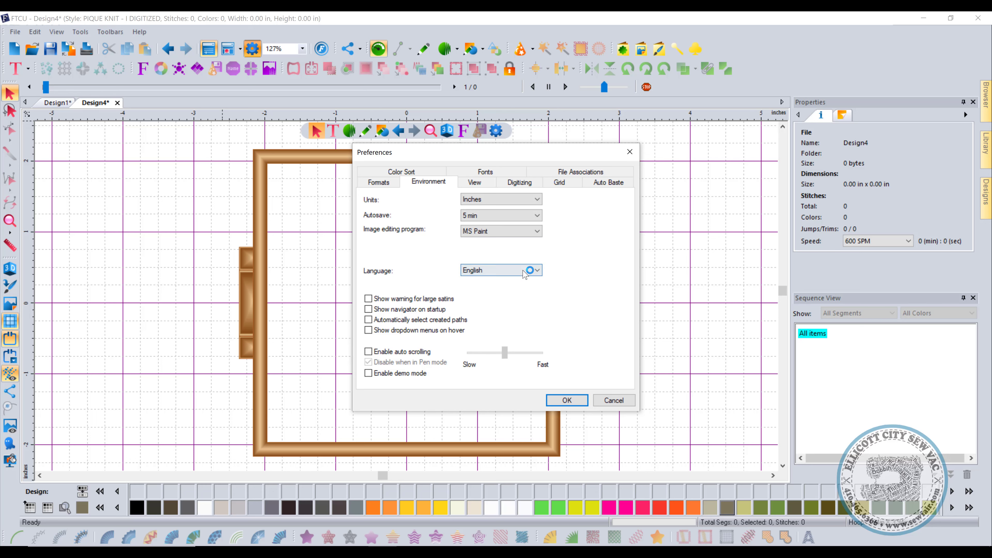
# Keep the language set to English, enable the warning for large satins and accept the preferences.
pyautogui.click(533, 274)
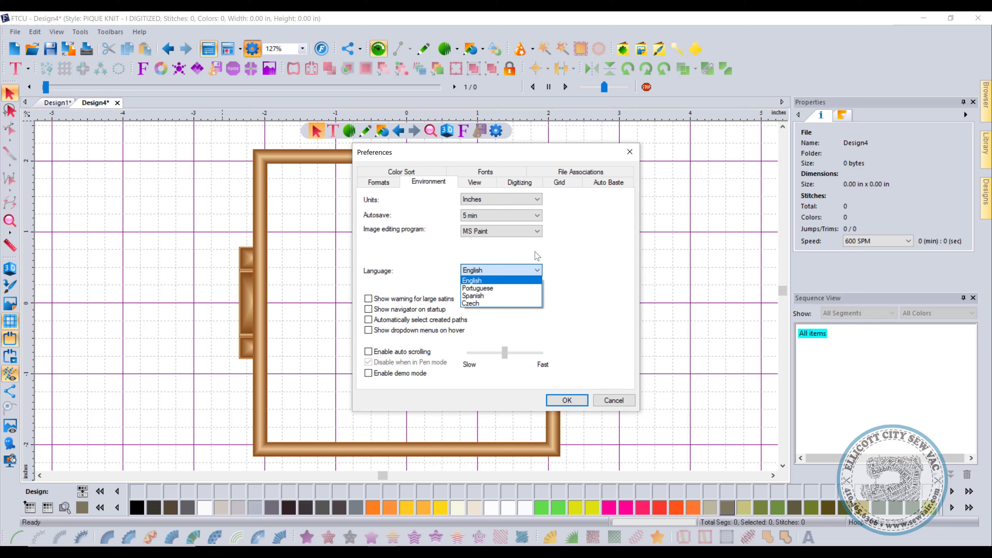
pyautogui.click(473, 281)
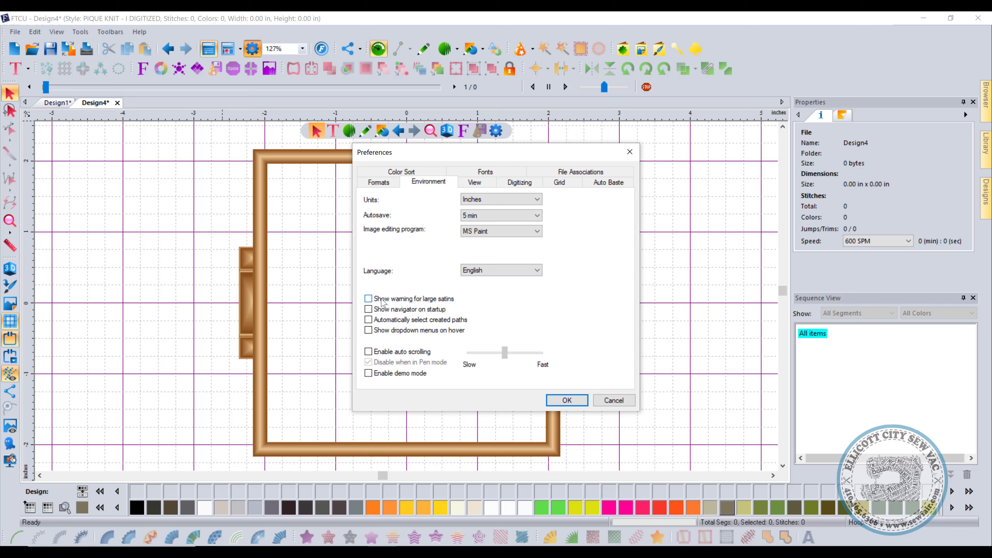
pyautogui.click(383, 301)
pyautogui.click(554, 405)
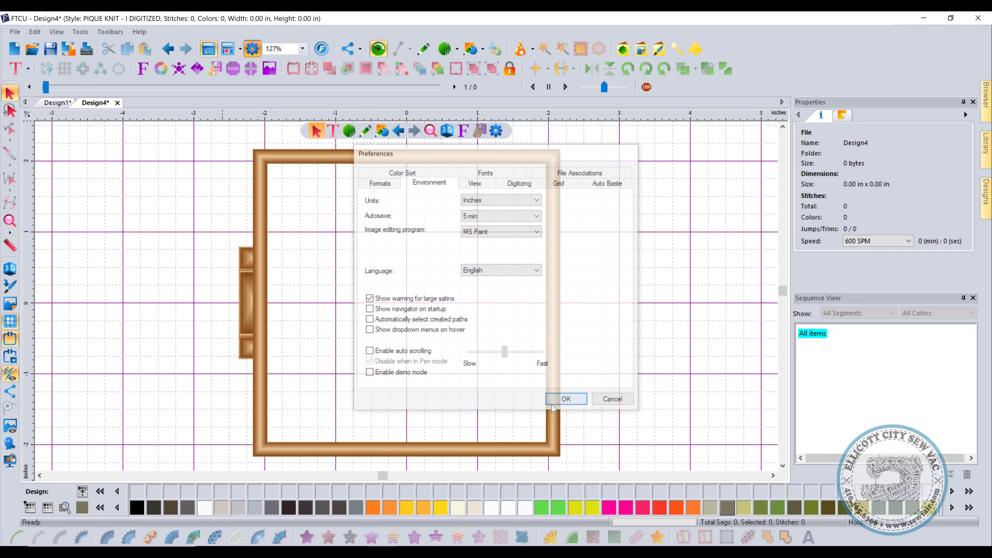
# Draw a rectangle shape about 3.32 in wide across the middle and lower part of the hoop, and select it.
pyautogui.click(483, 49)
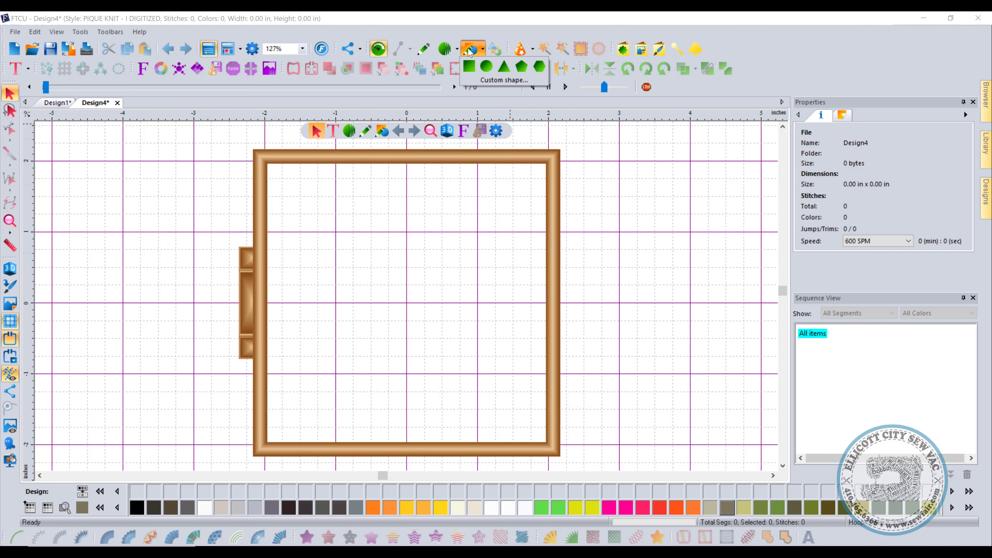
pyautogui.click(469, 68)
pyautogui.moveTo(290, 266); pyautogui.dragTo(588, 409)
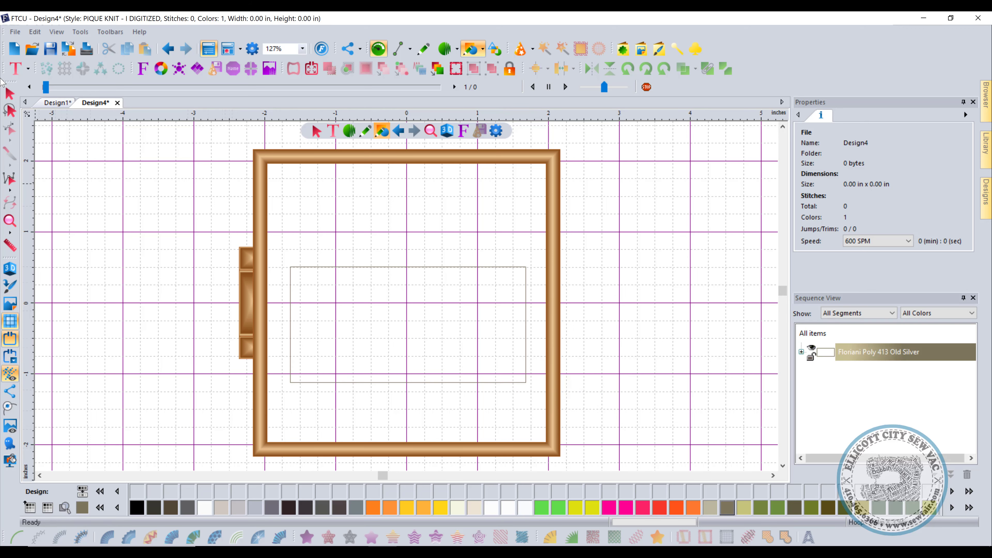
pyautogui.click(9, 93)
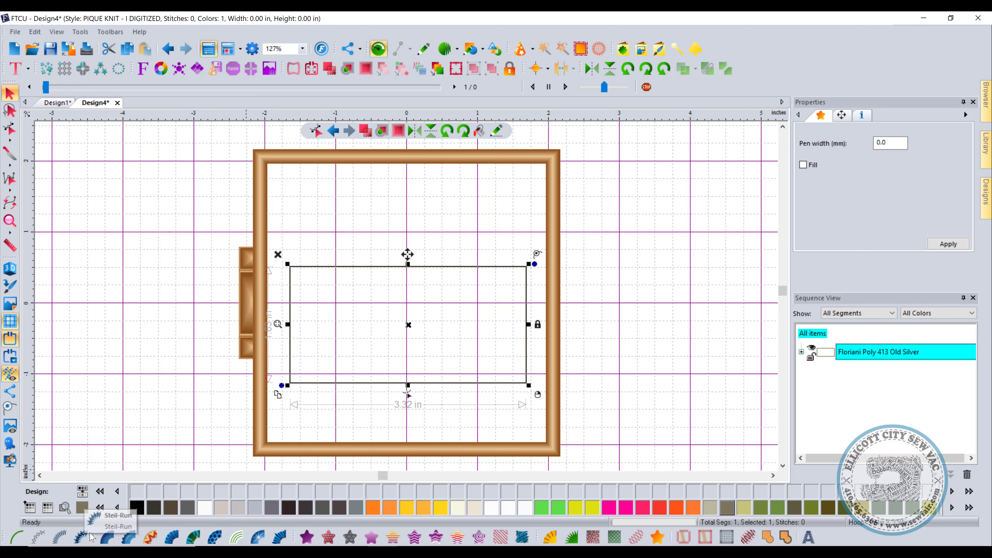
# Convert the rectangle to a satin fill with a near-vertical inclination line just right of its centre, generate the stitches and reselect it.
pyautogui.click(107, 537)
pyautogui.moveTo(429, 270); pyautogui.dragTo(431, 364)
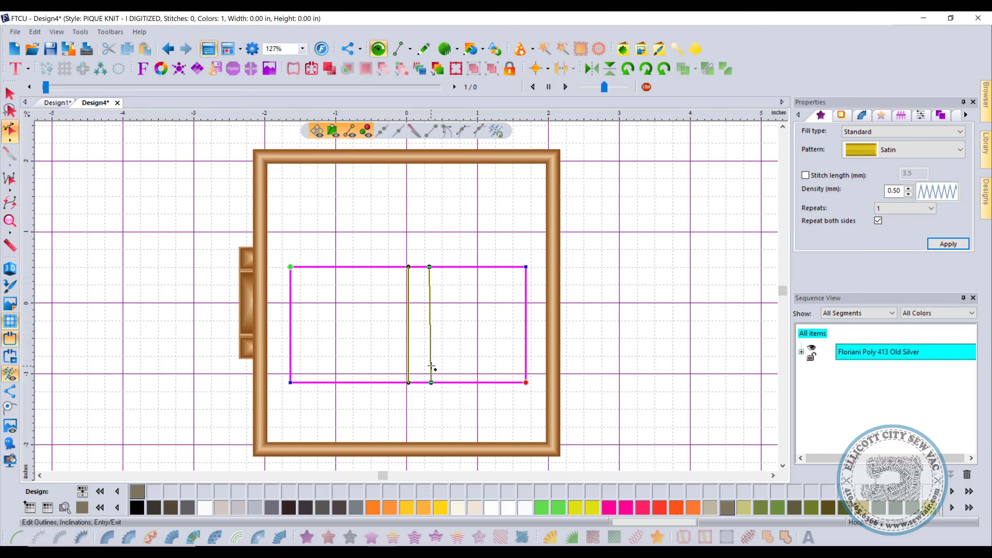
pyautogui.rightClick(599, 365)
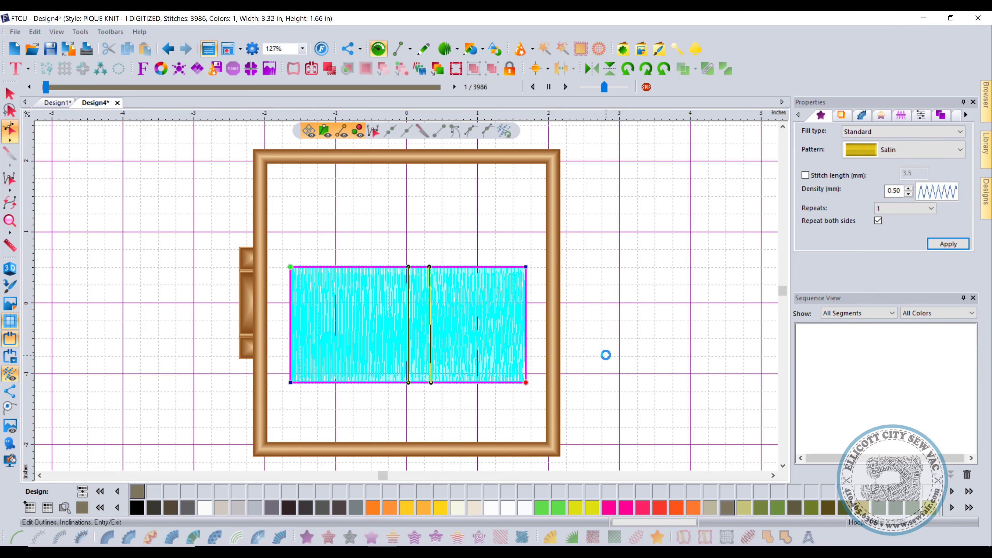
pyautogui.click(10, 93)
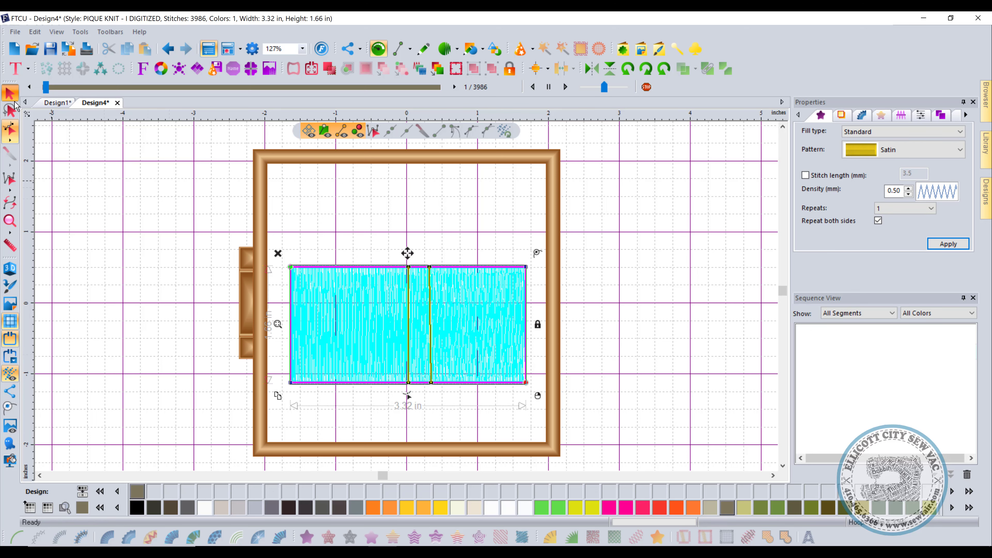
pyautogui.click(459, 239)
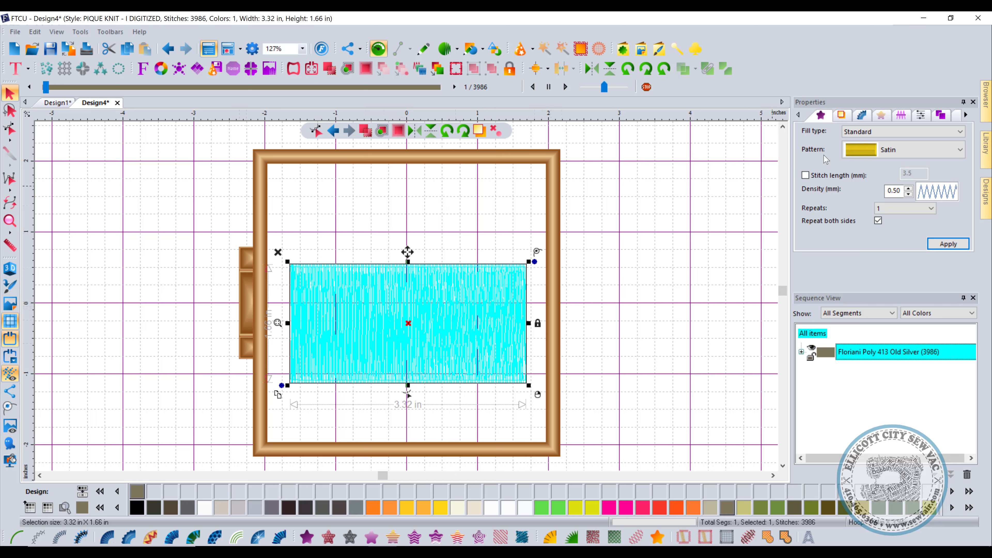
# Show the satin rectangle's stitches in 3D, and check the large satin warning option in the Environment preferences.
pyautogui.click(924, 114)
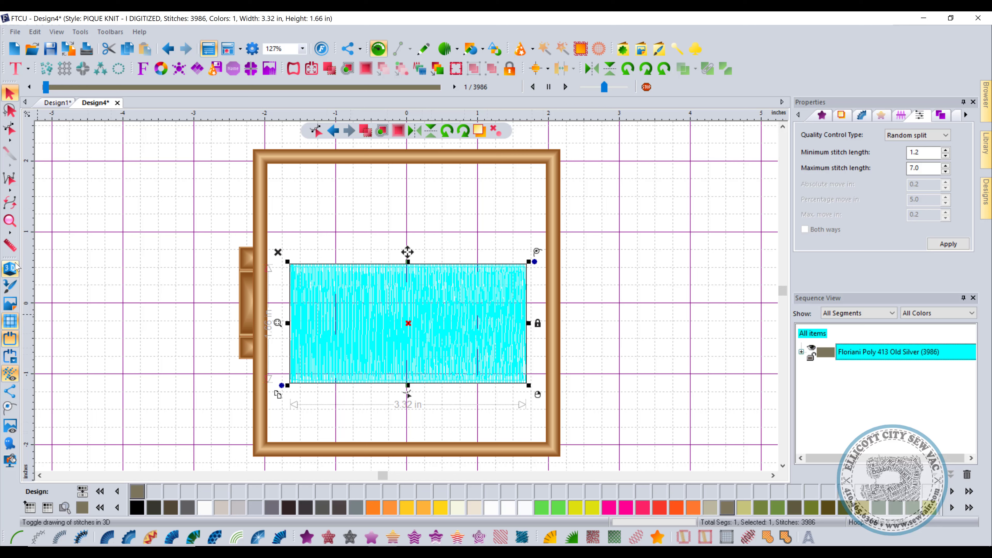
pyautogui.click(10, 269)
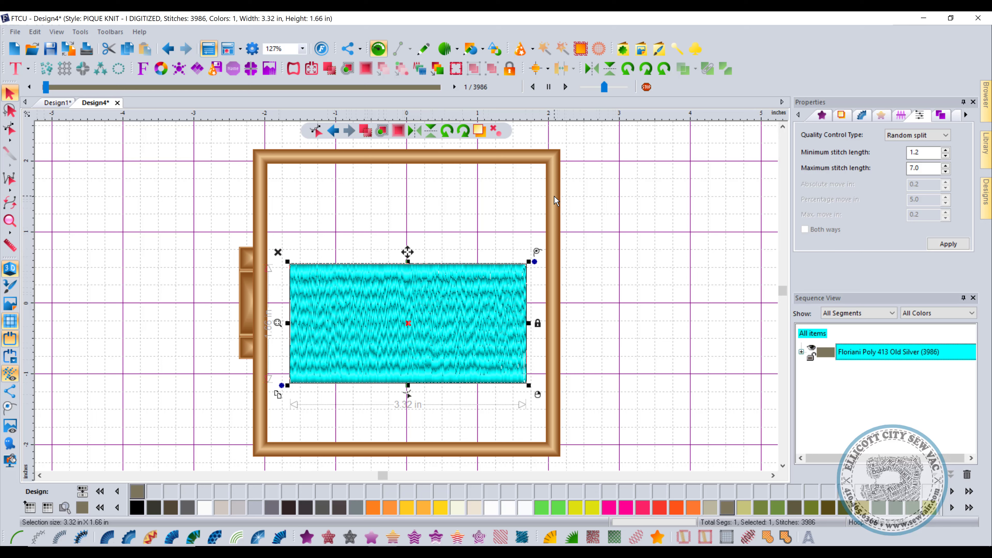
pyautogui.click(253, 49)
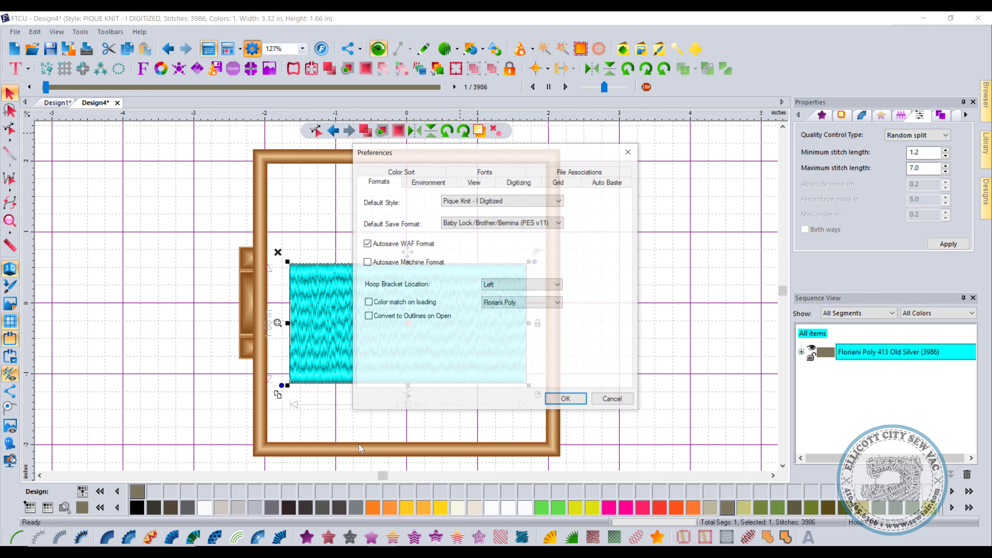
pyautogui.click(428, 182)
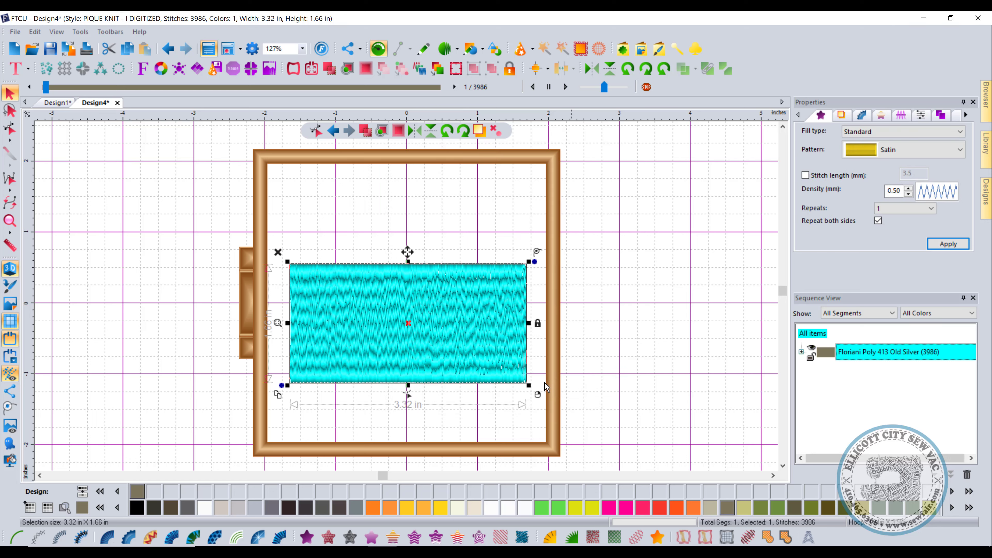
pyautogui.click(613, 400)
# Set the rectangle's Quality Control Type to None and apply it.
pyautogui.click(920, 118)
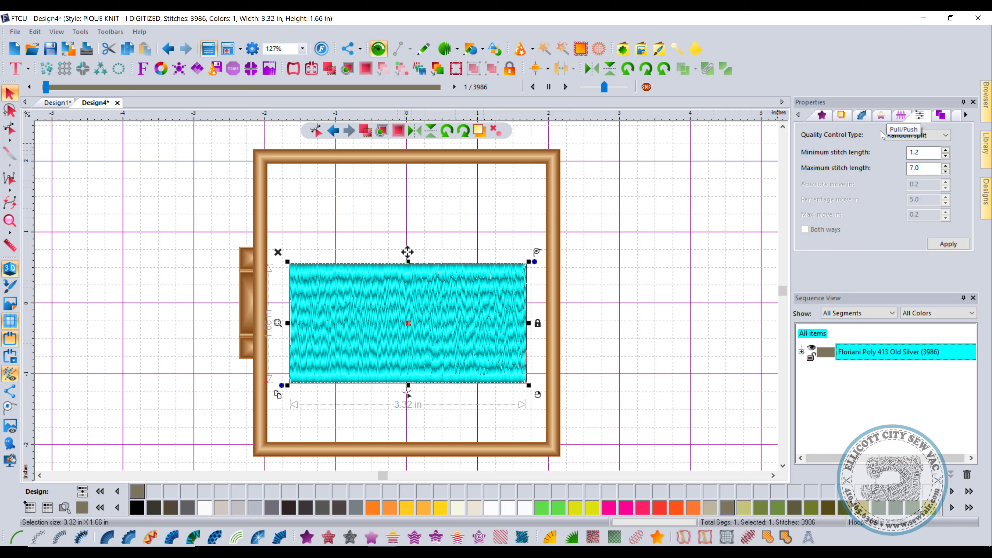
pyautogui.click(899, 136)
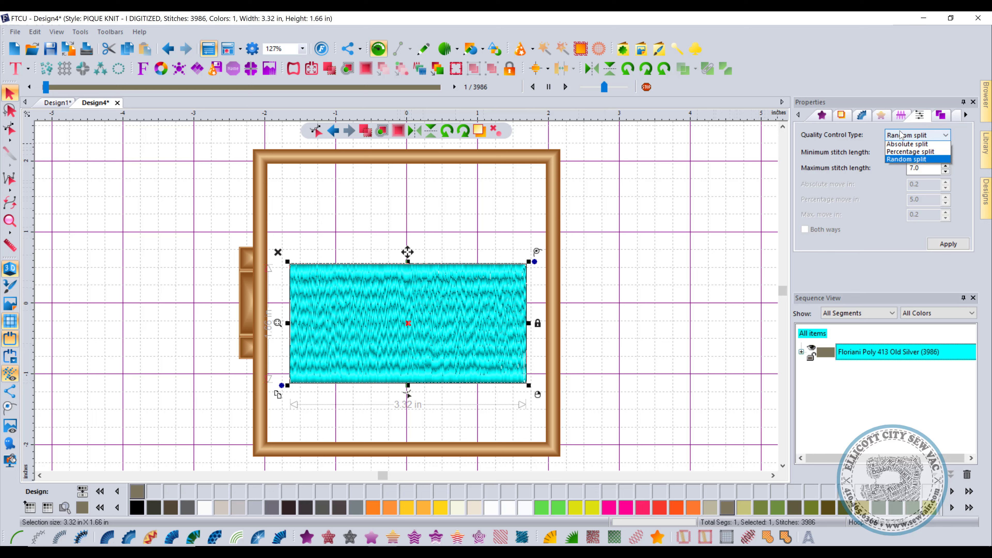
pyautogui.click(905, 145)
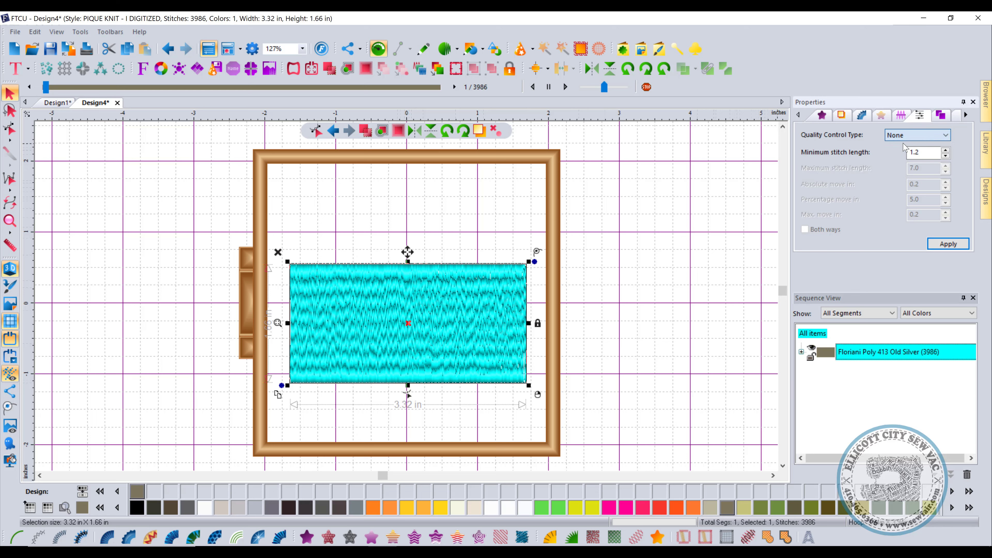
pyautogui.click(941, 244)
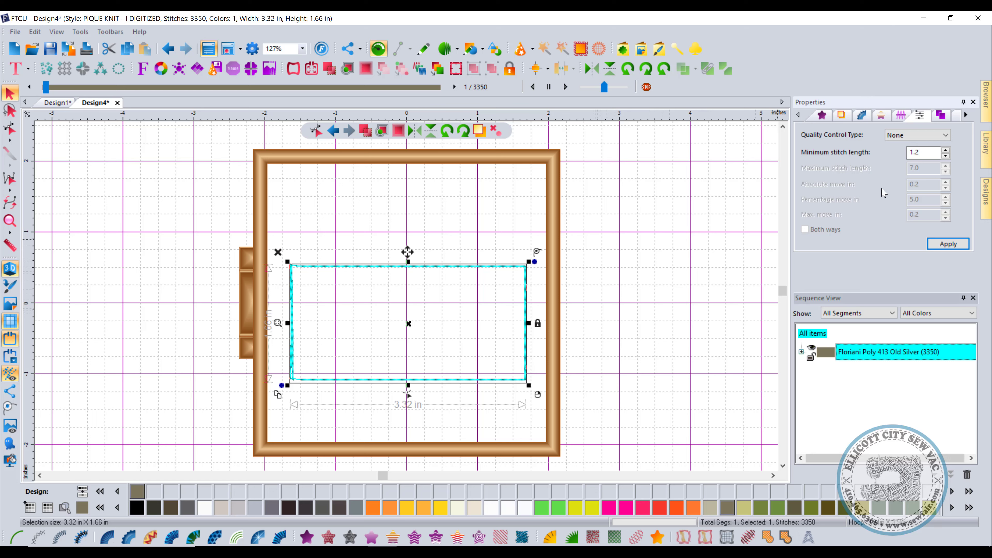
# Change the rectangle's Quality Control Type to Absolute split and apply it.
pyautogui.click(916, 135)
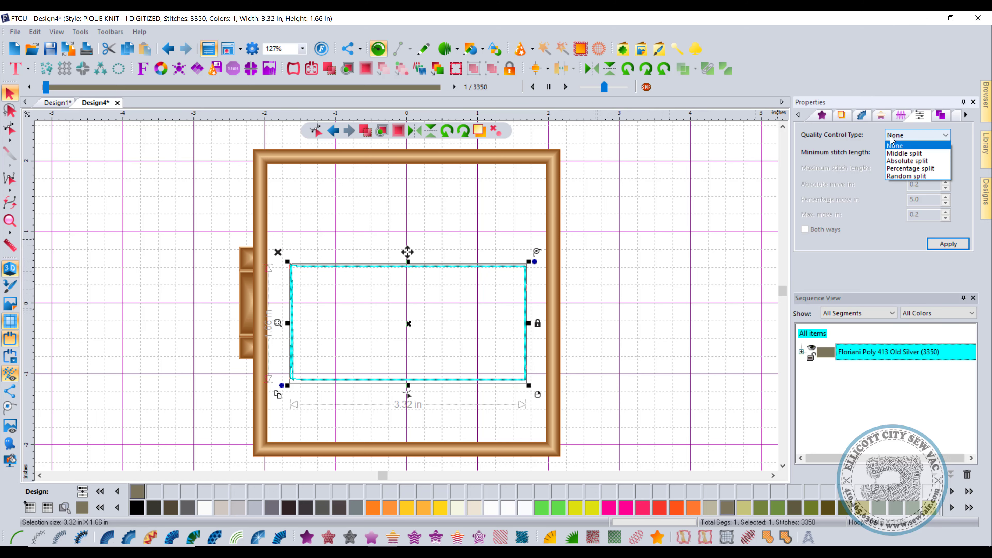
pyautogui.click(923, 161)
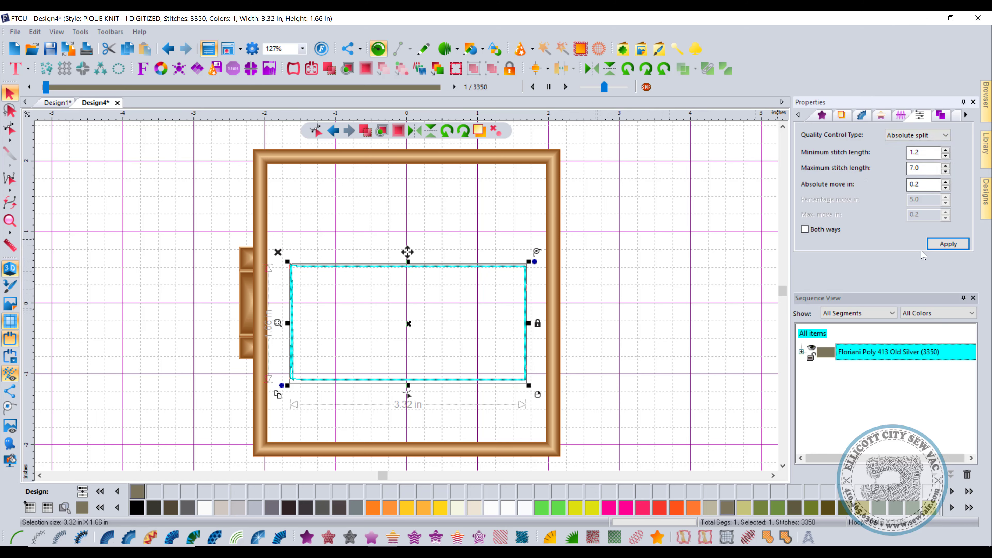
pyautogui.click(937, 244)
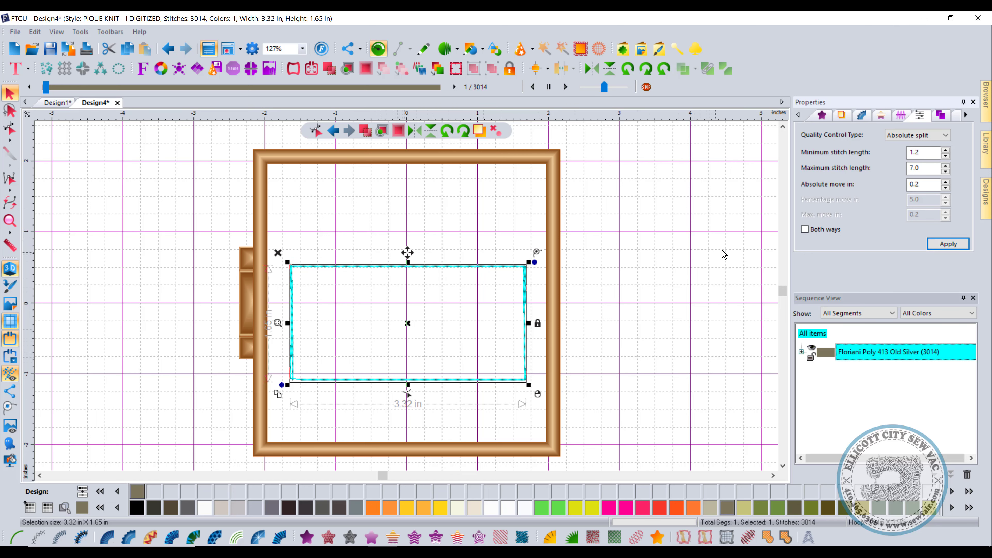
# Recheck the large satin warning option in the Environment preferences, cancel the preferences and delete the satin rectangle.
pyautogui.click(250, 59)
pyautogui.click(420, 183)
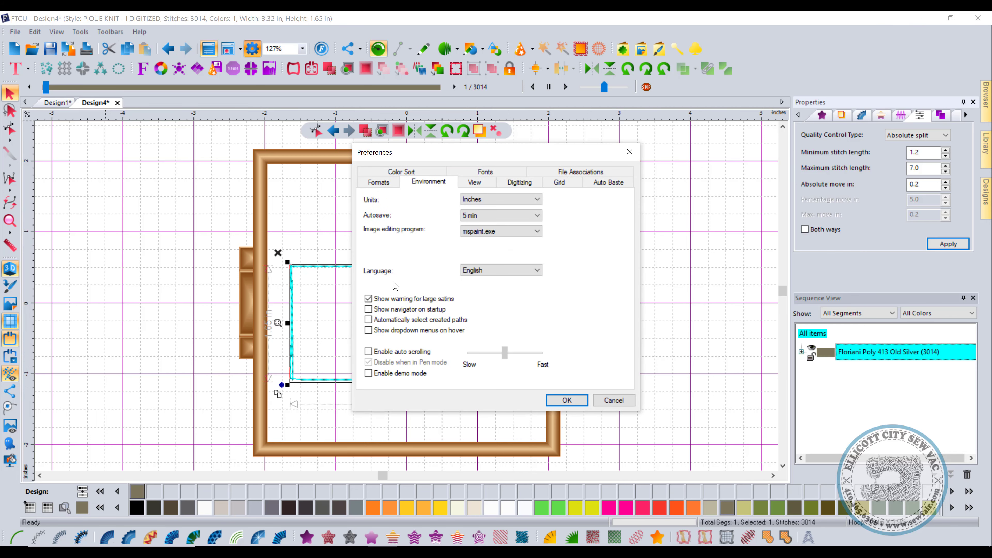
pyautogui.click(609, 403)
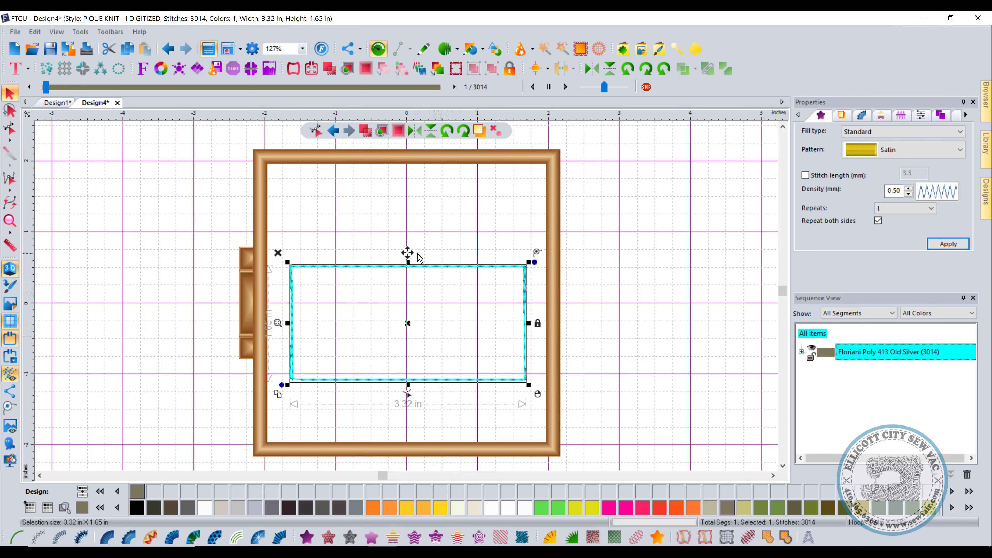
pyautogui.press('Delete')
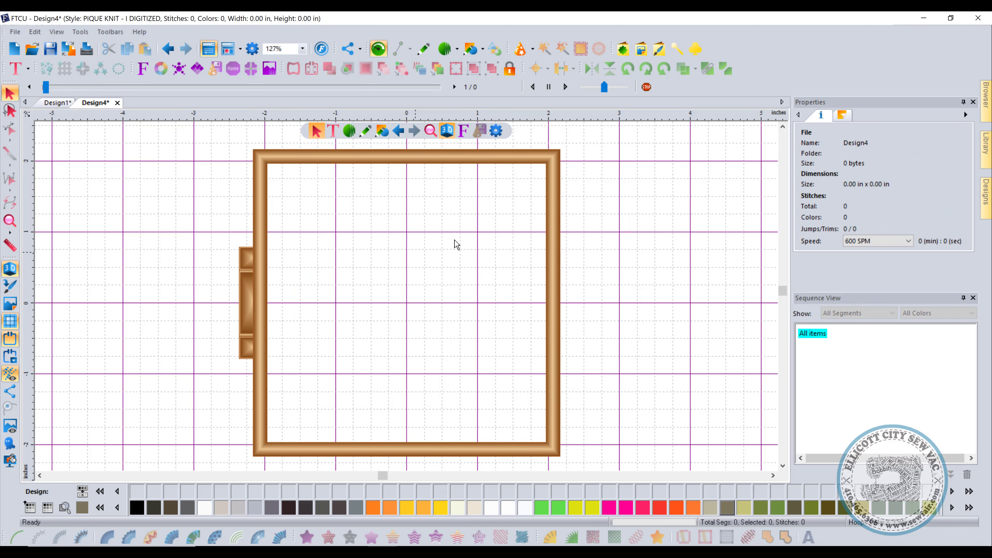
# Add a text object in the hoop and change its wording to the single letter B.
pyautogui.click(28, 69)
pyautogui.click(16, 85)
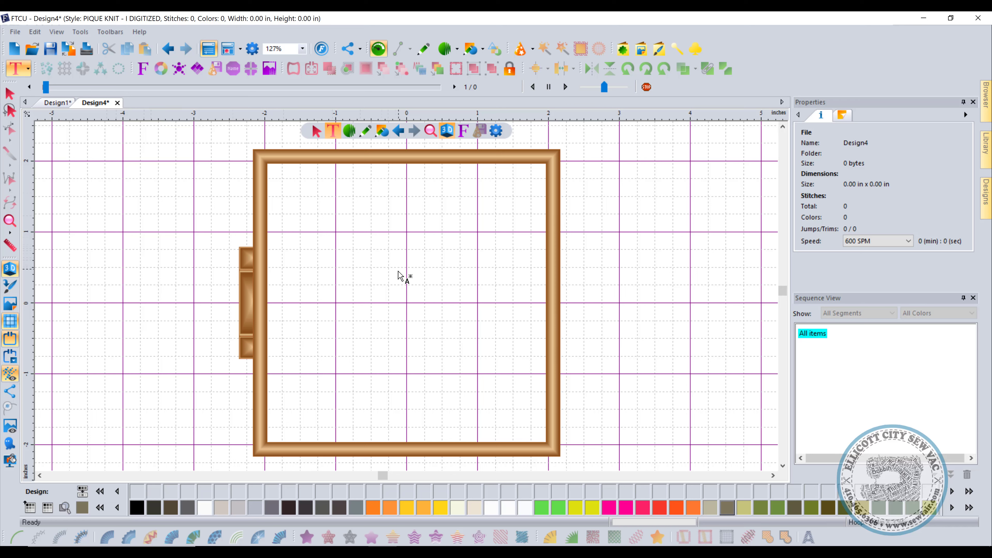
pyautogui.click(571, 277)
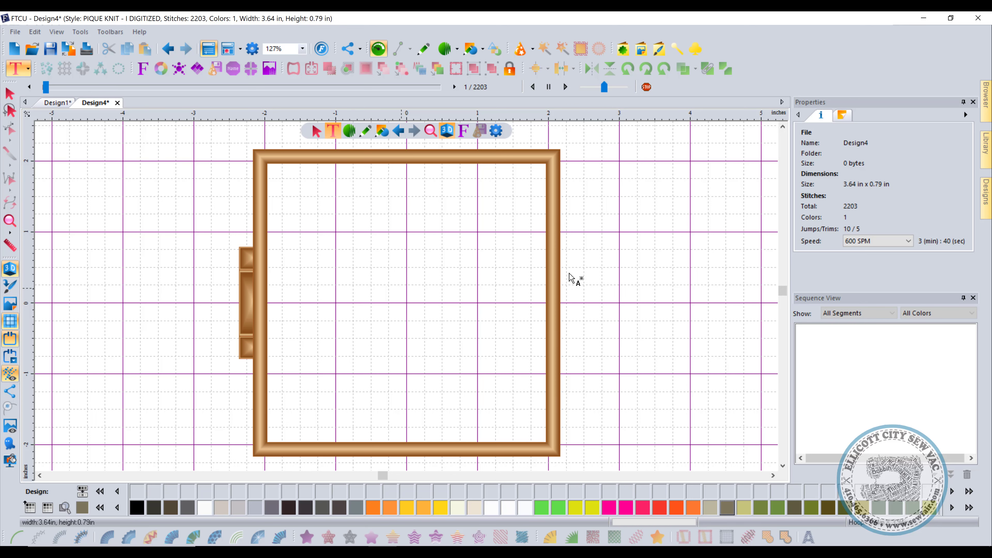
pyautogui.tripleClick(825, 132)
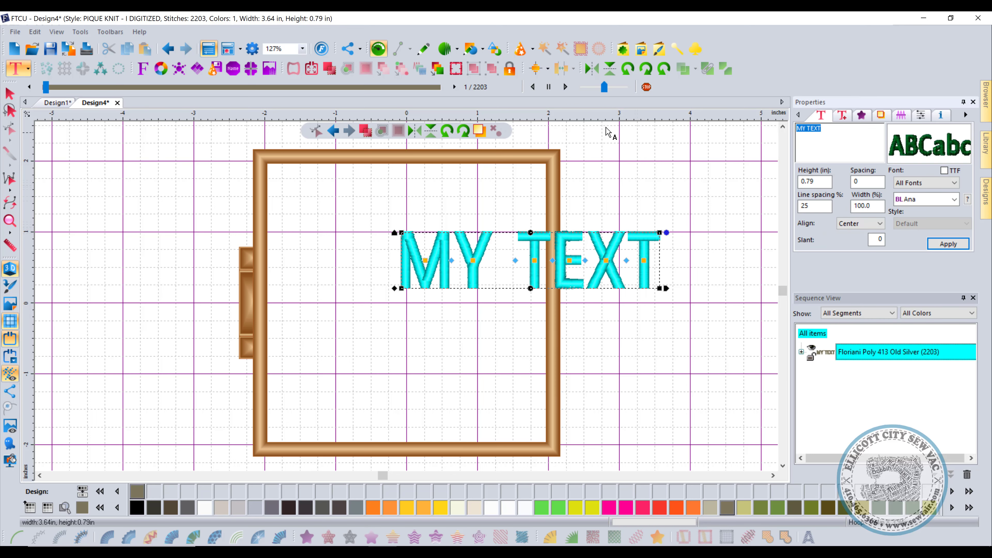
pyautogui.write('B')
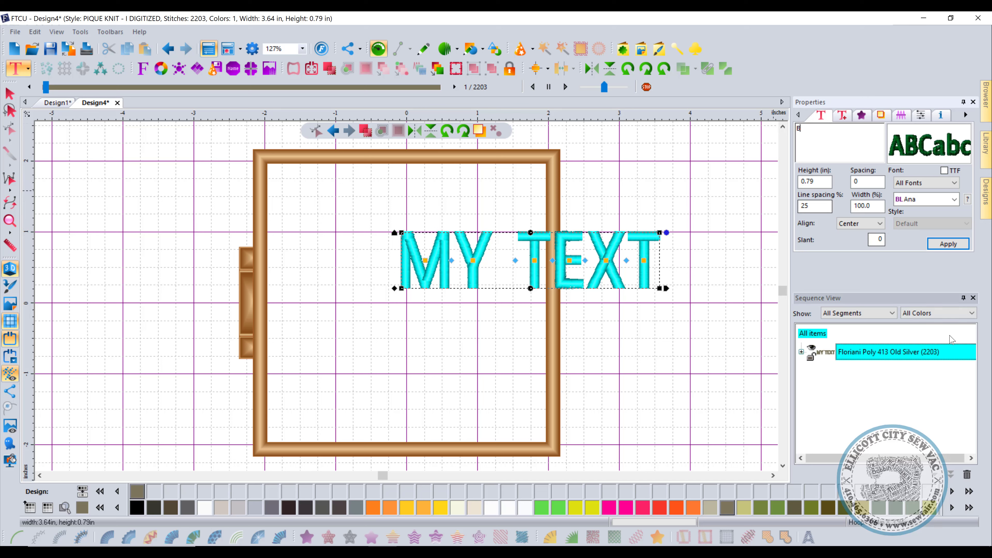
pyautogui.click(948, 243)
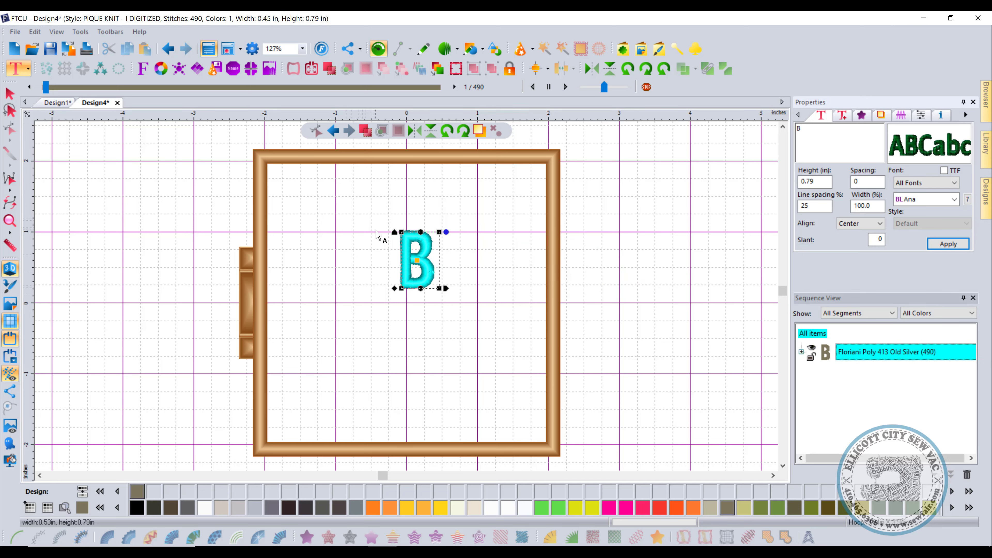
# Move the letter B to the hoop's lower-left corner and enlarge it to about 3.76 in high.
pyautogui.moveTo(410, 260); pyautogui.dragTo(280, 401)
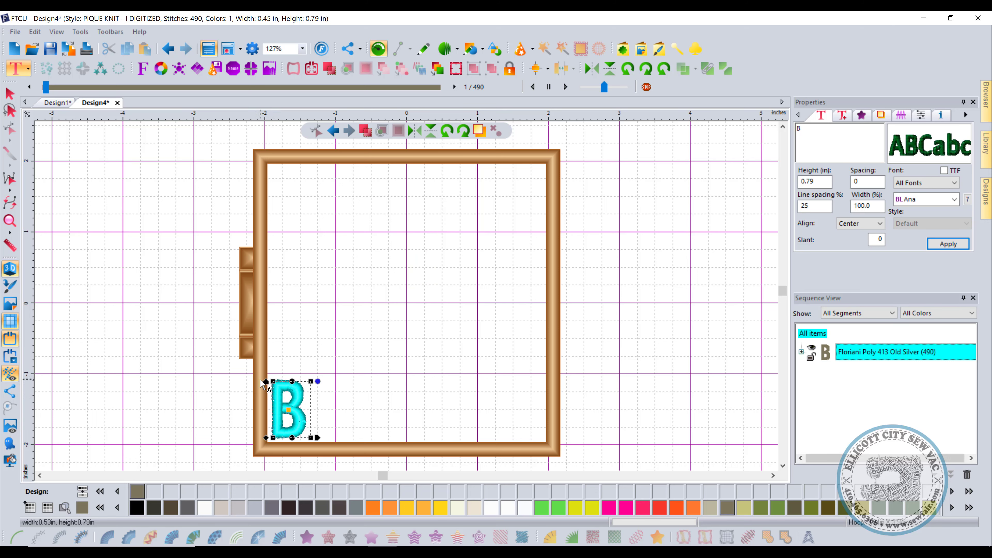
pyautogui.moveTo(265, 382); pyautogui.dragTo(349, 171)
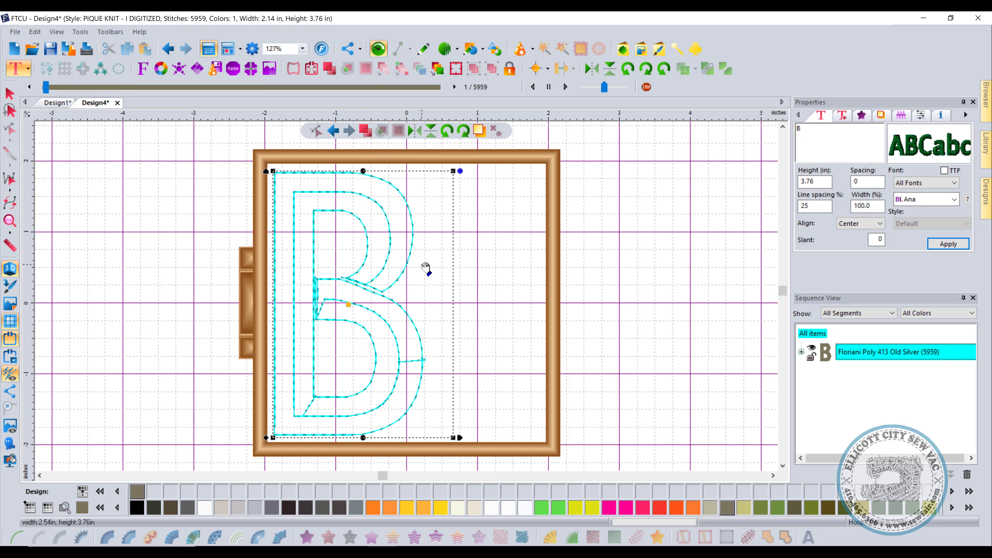
# Set the letter B's Quality Control Type to Random split and apply it.
pyautogui.click(921, 115)
pyautogui.click(916, 135)
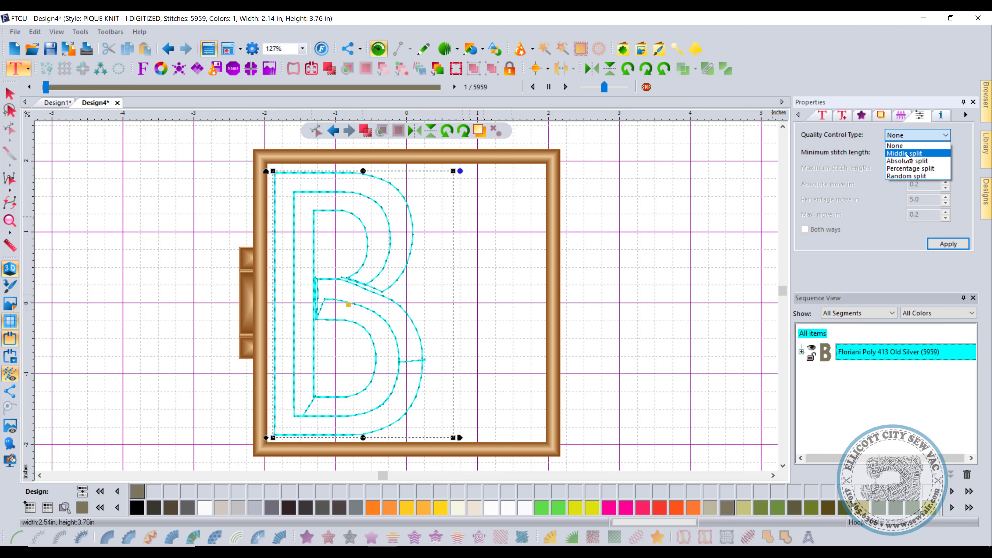
pyautogui.click(906, 176)
pyautogui.click(936, 245)
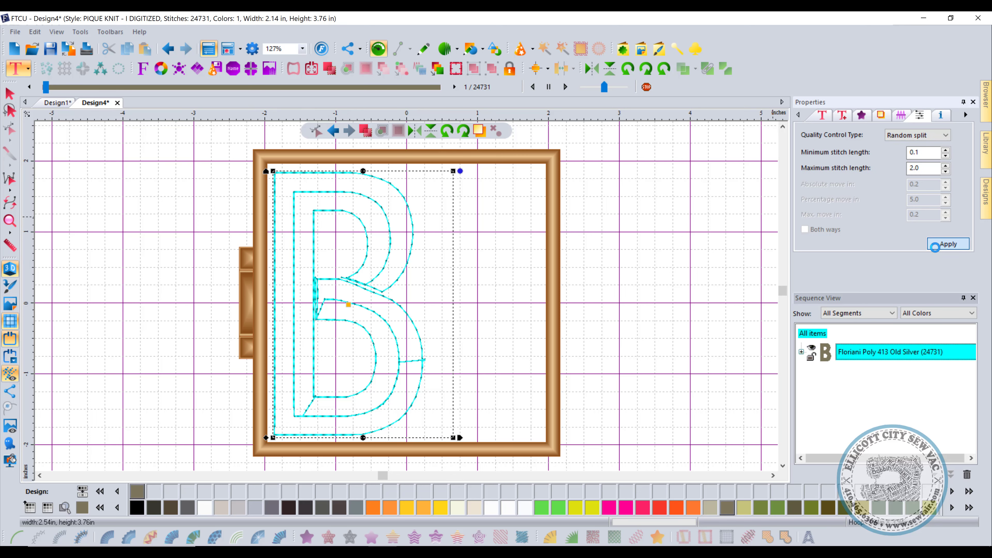
# Apply a Middle split quality control to the letter B, acknowledge the satin width warning and delete the letter.
pyautogui.click(937, 135)
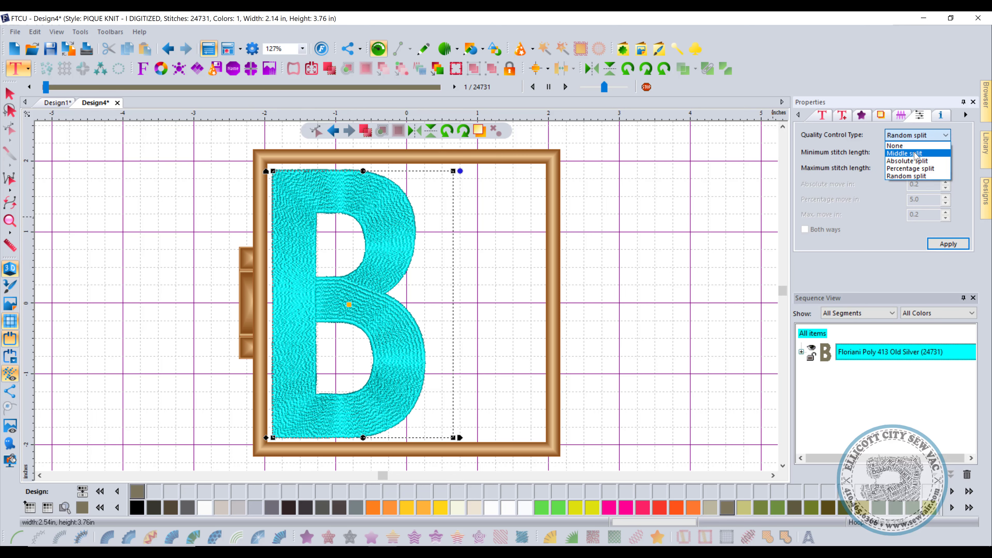
pyautogui.click(910, 152)
pyautogui.click(948, 243)
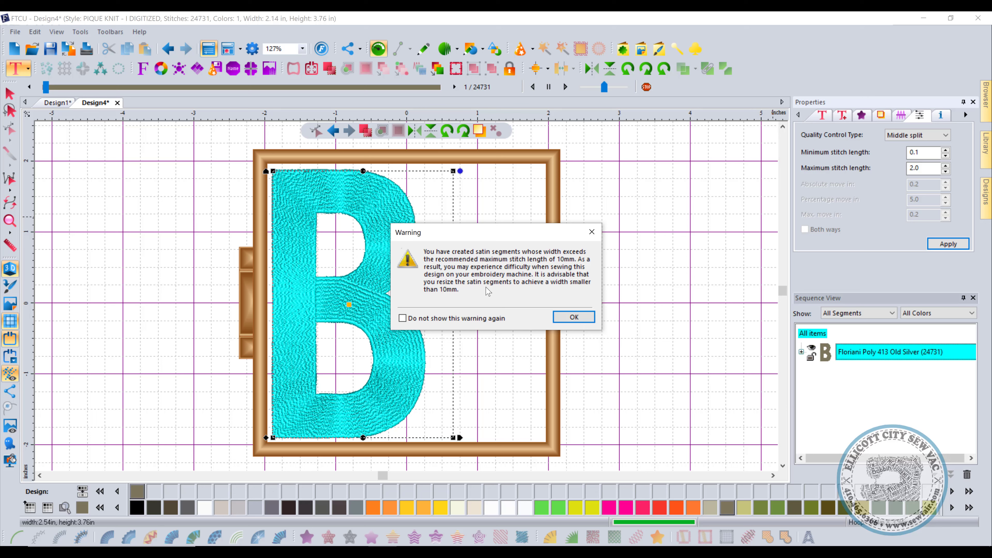
pyautogui.click(574, 317)
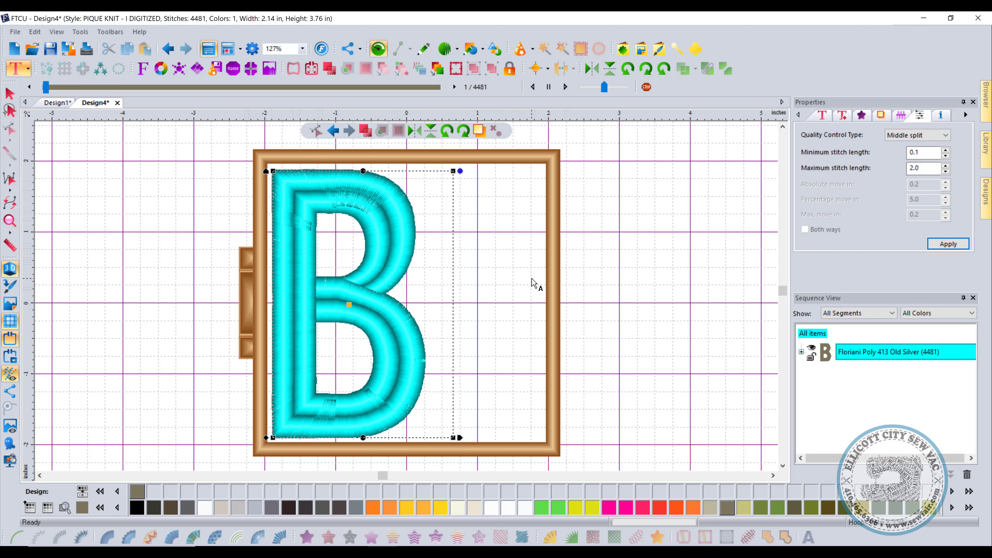
pyautogui.press('Delete')
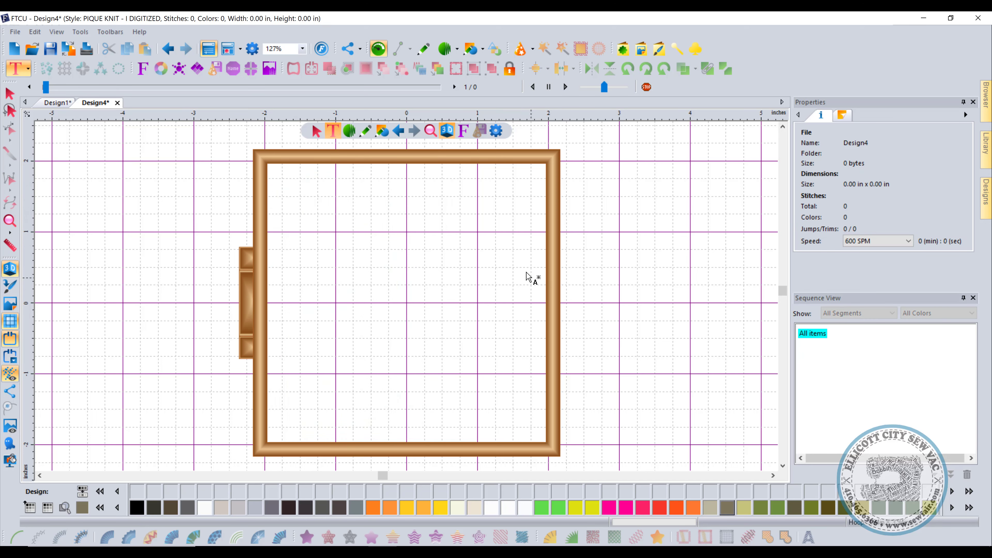
# Turn off the warning for large satins in the environment preferences and accept the change.
pyautogui.click(250, 51)
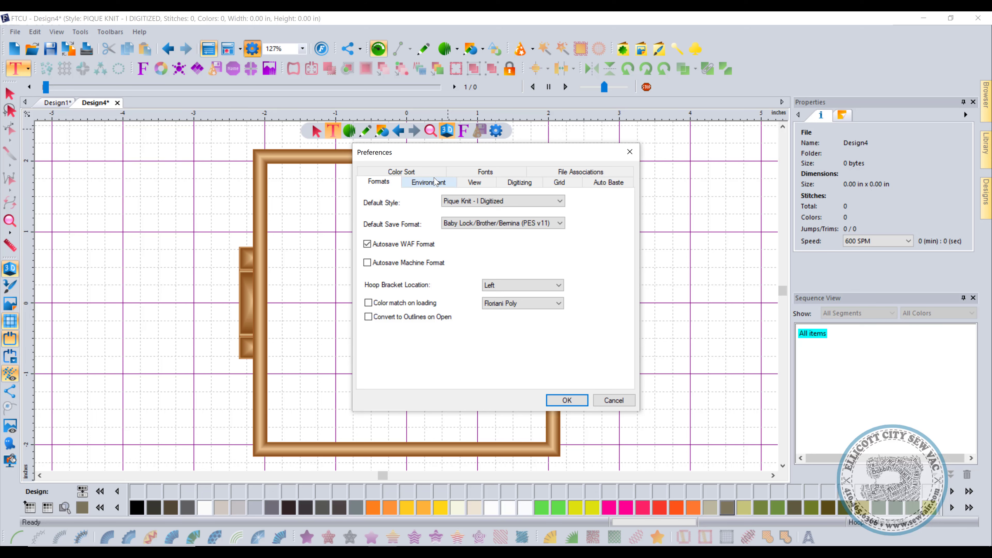
pyautogui.click(436, 182)
pyautogui.click(392, 300)
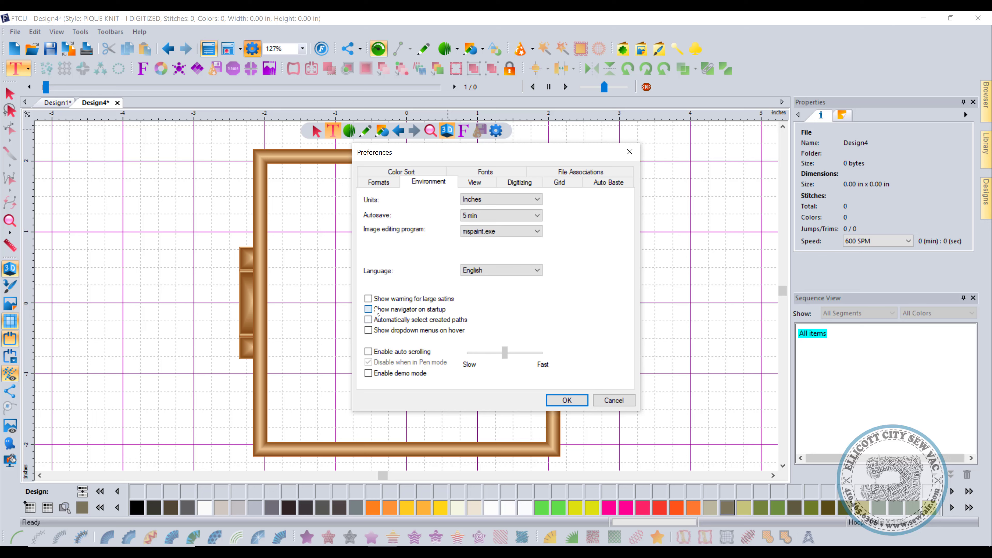
pyautogui.click(555, 399)
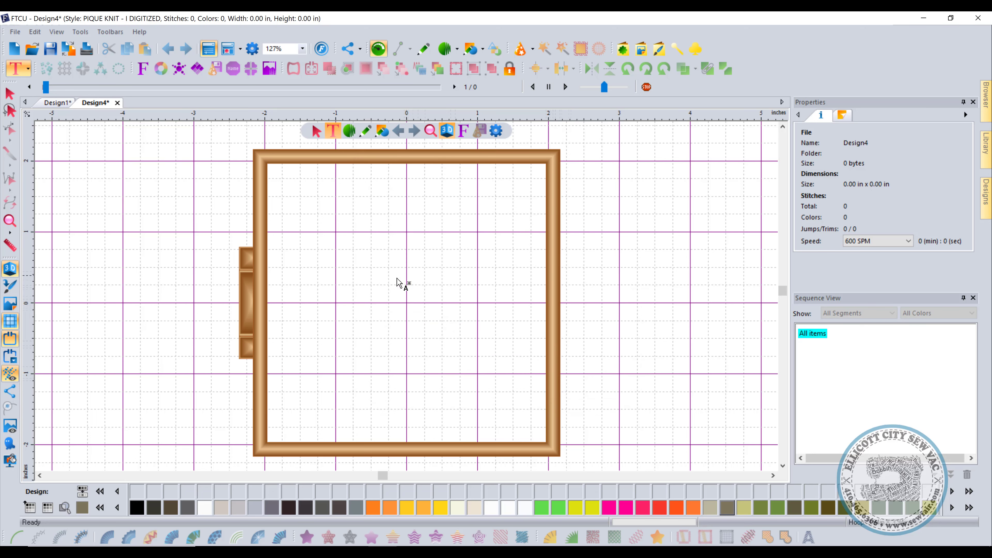
# Show the Navigator and place it over the workspace beside the hoop.
pyautogui.click(63, 33)
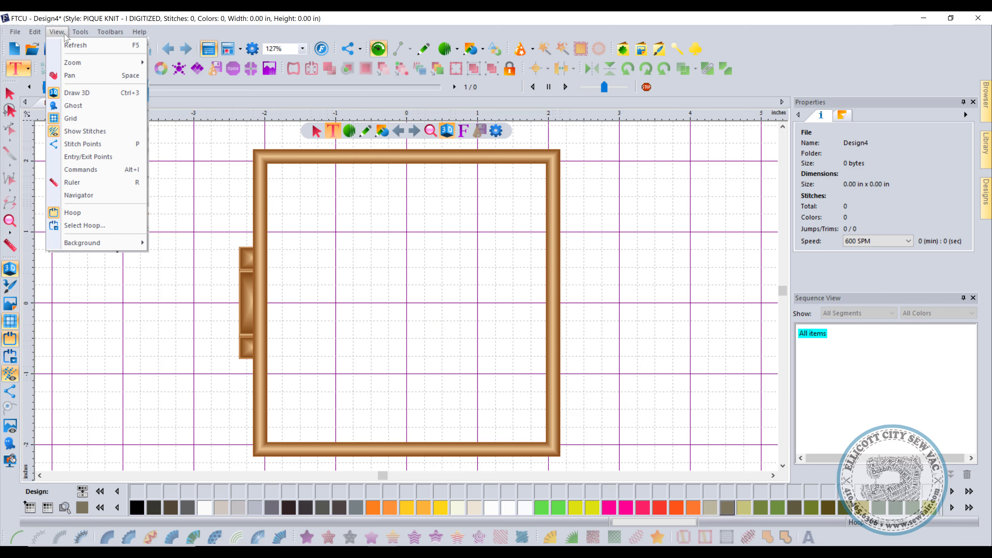
pyautogui.moveTo(84, 31)
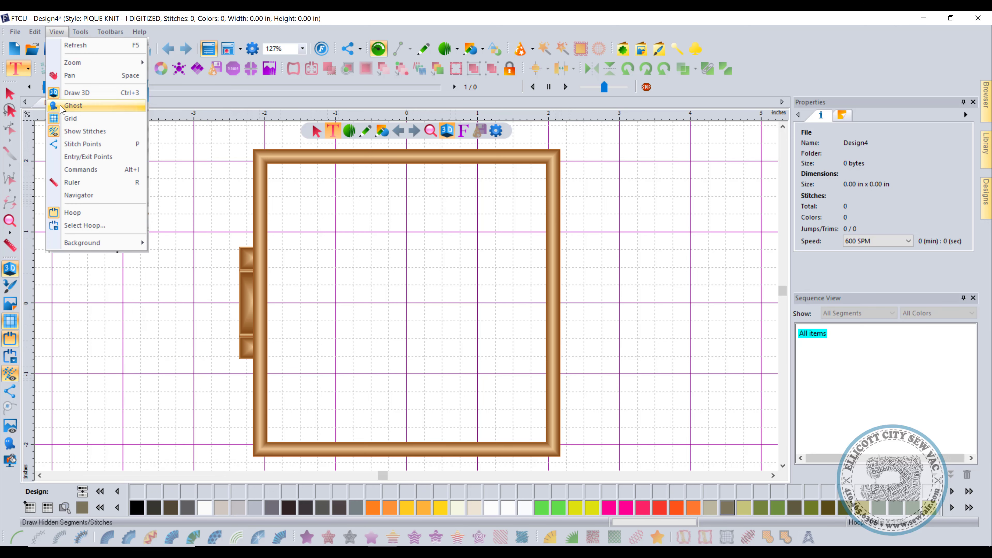
pyautogui.click(79, 195)
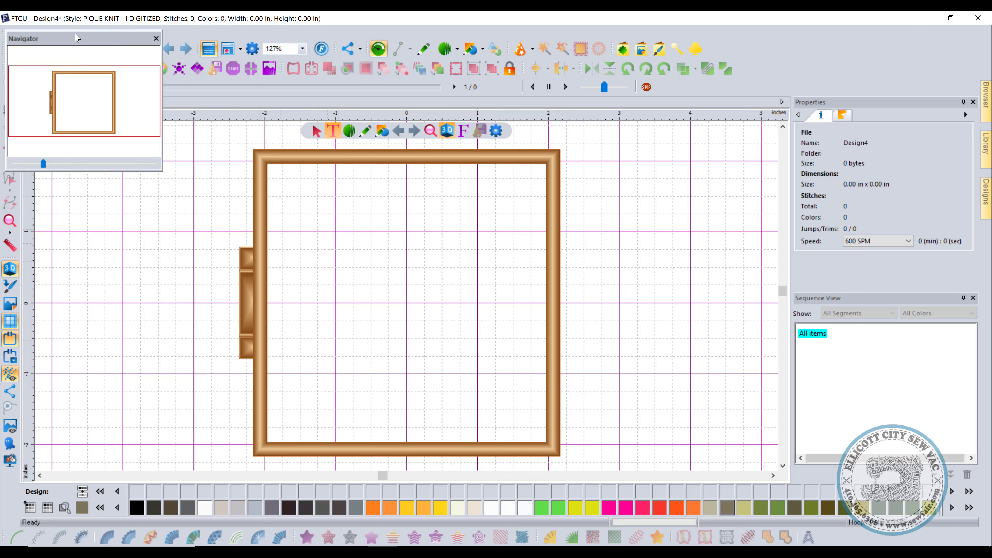
pyautogui.moveTo(77, 37); pyautogui.dragTo(660, 134)
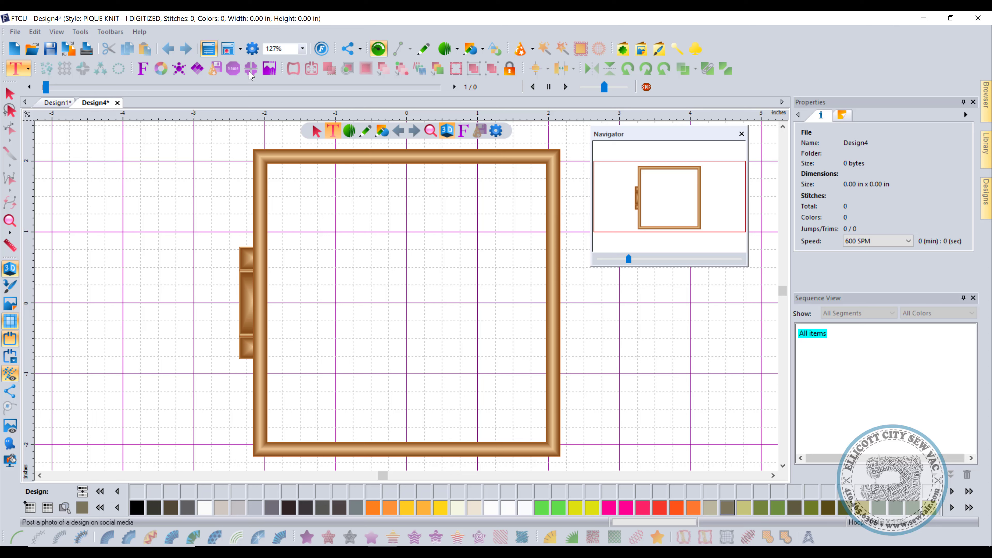
pyautogui.click(21, 34)
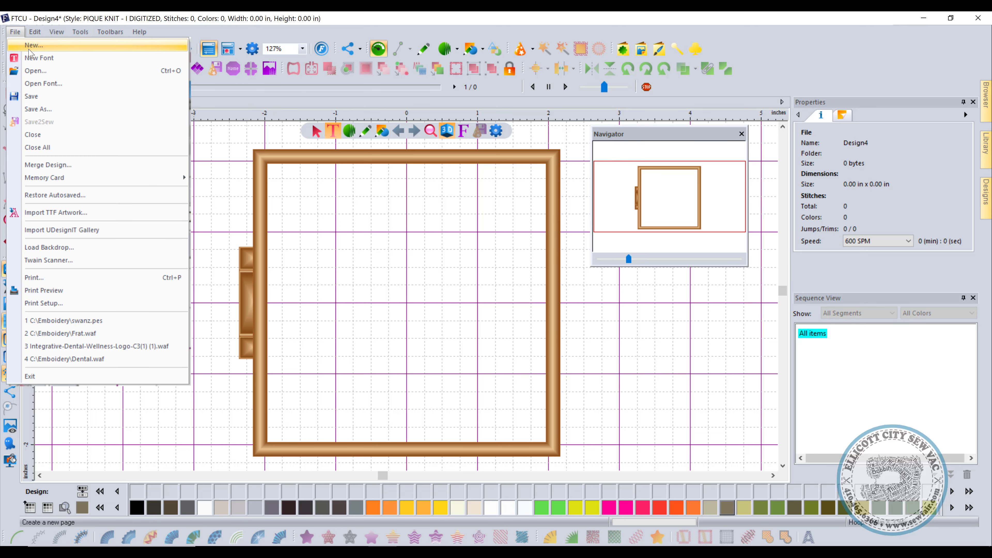
pyautogui.click(177, 163)
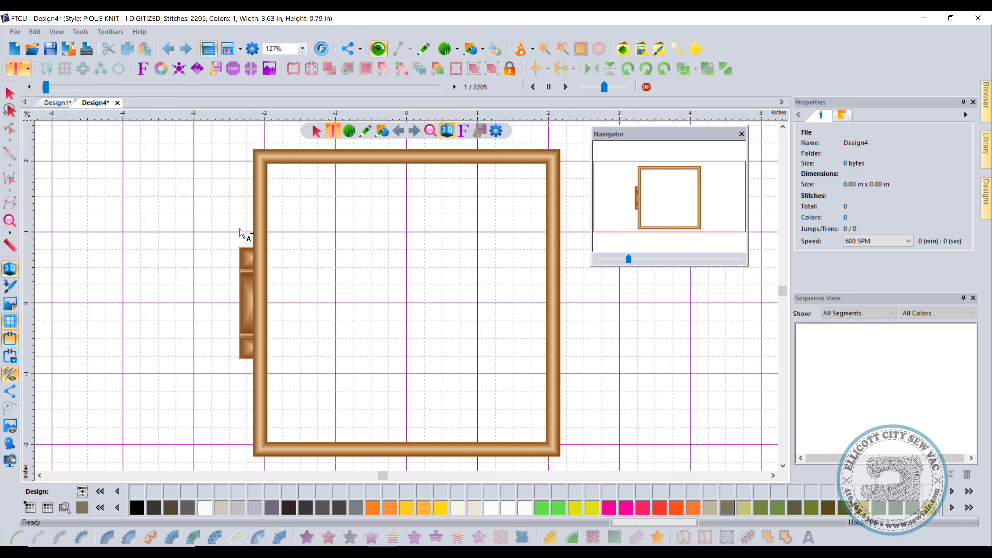
pyautogui.moveTo(322, 165); pyautogui.dragTo(388, 298)
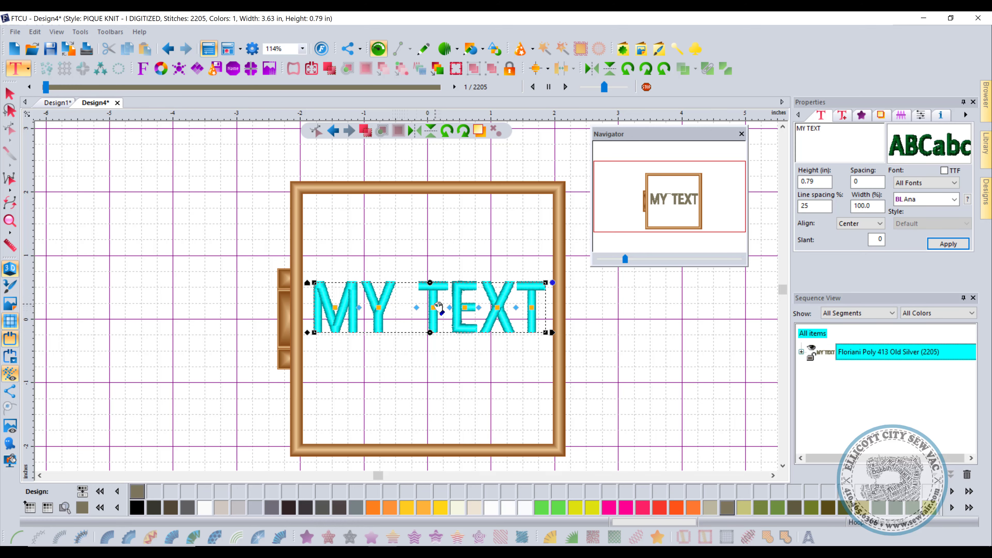
pyautogui.press('Delete')
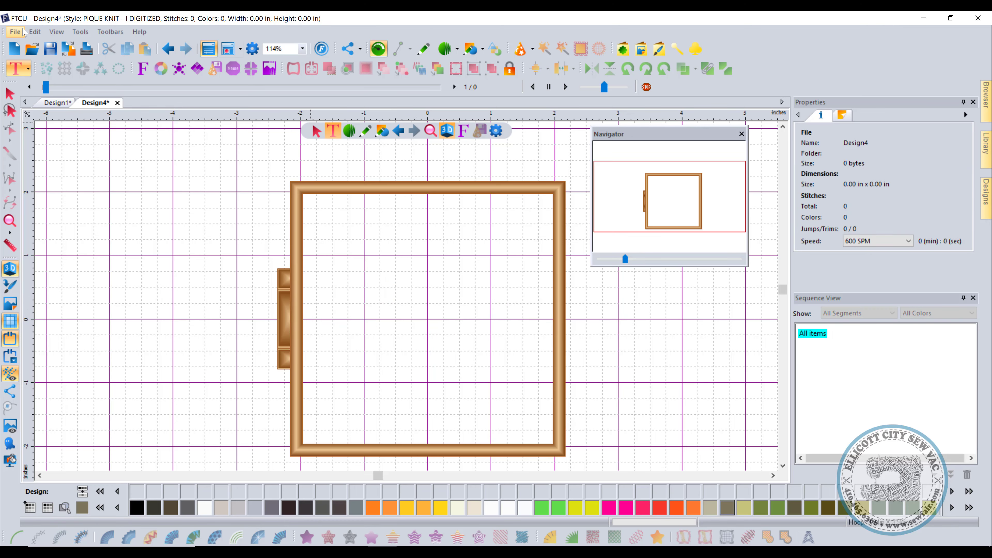
# Open the design chopper.waf from the Emboidery folder.
pyautogui.click(14, 32)
pyautogui.click(36, 70)
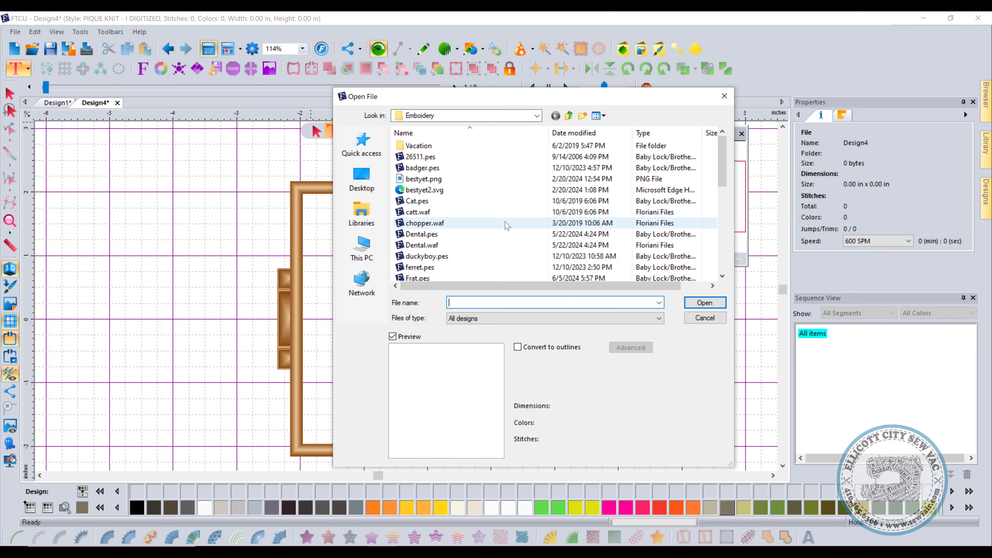
pyautogui.click(473, 224)
pyautogui.click(716, 305)
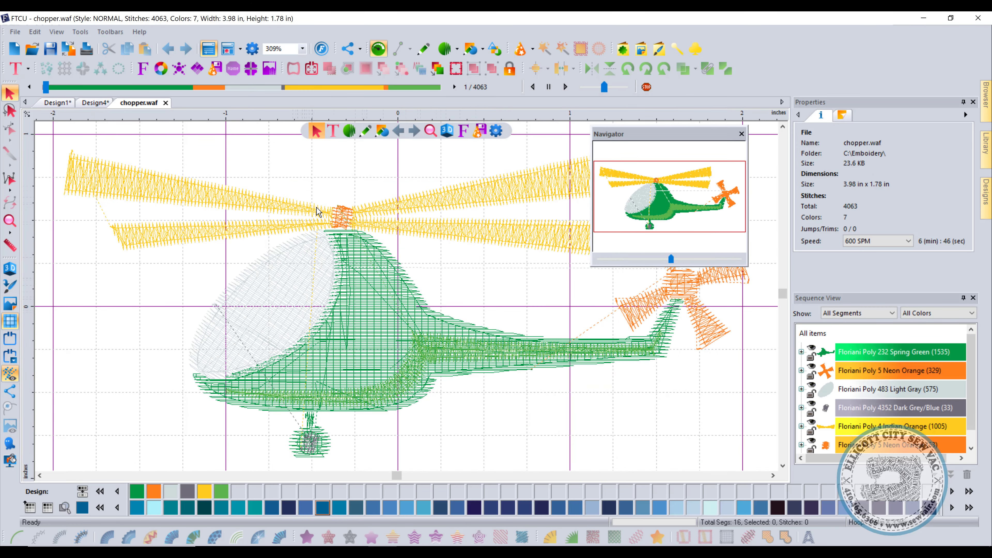
# Zoom in on the main rotor hub and use the Navigator to inspect the tail rotor and the hub.
pyautogui.scroll(5, 339, 215)
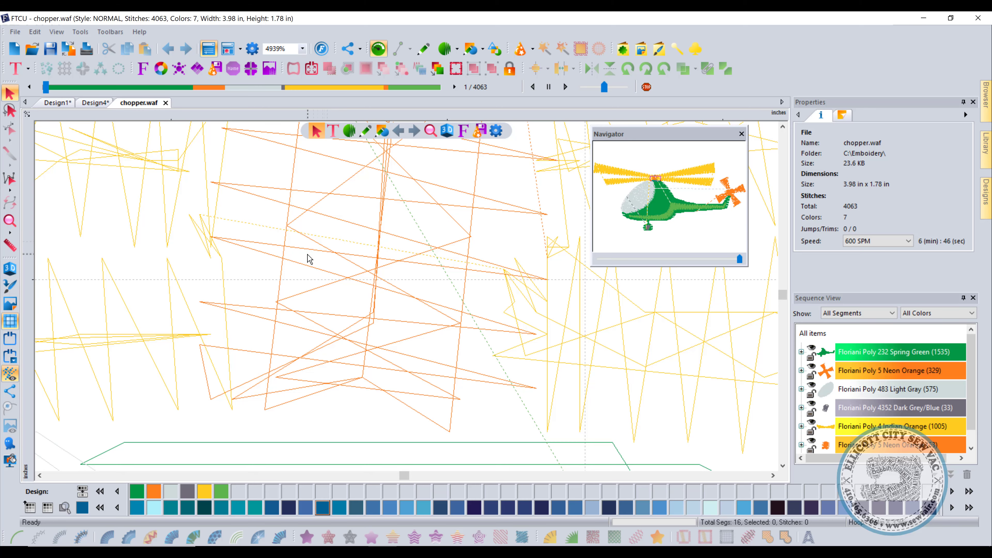
pyautogui.scroll(-1, 313, 254)
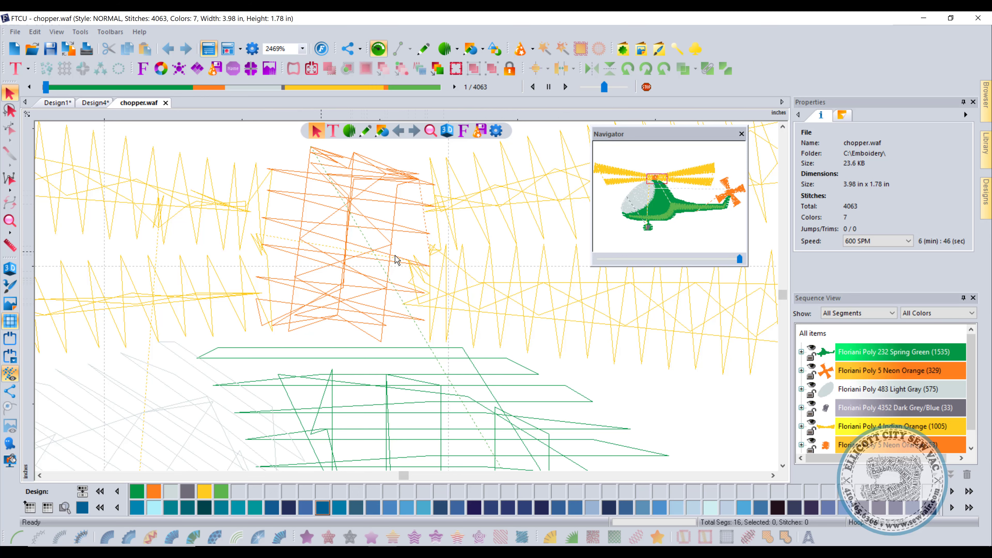
pyautogui.moveTo(664, 178); pyautogui.dragTo(736, 192)
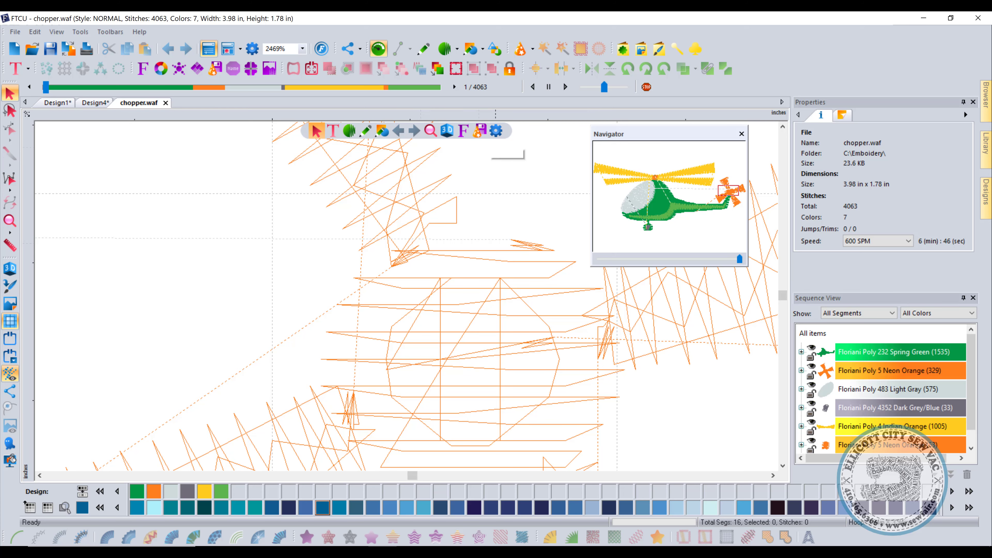
pyautogui.moveTo(663, 139); pyautogui.dragTo(900, 33)
pyautogui.moveTo(956, 88); pyautogui.dragTo(883, 73)
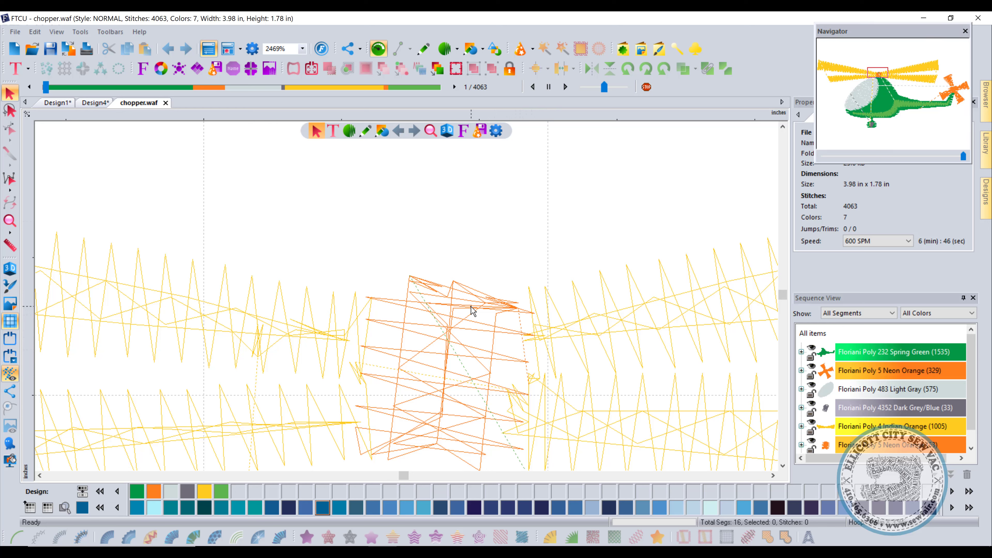
# Set the absolute pull compensation of the main rotor's orange hub to 0.5 mm and apply it.
pyautogui.moveTo(328, 231); pyautogui.dragTo(547, 469)
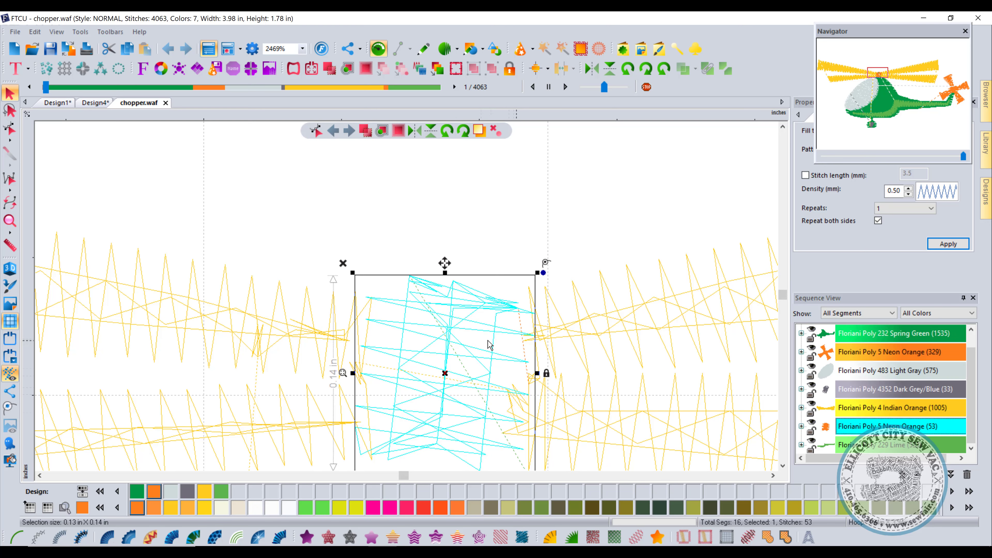
pyautogui.moveTo(896, 34); pyautogui.dragTo(706, 120)
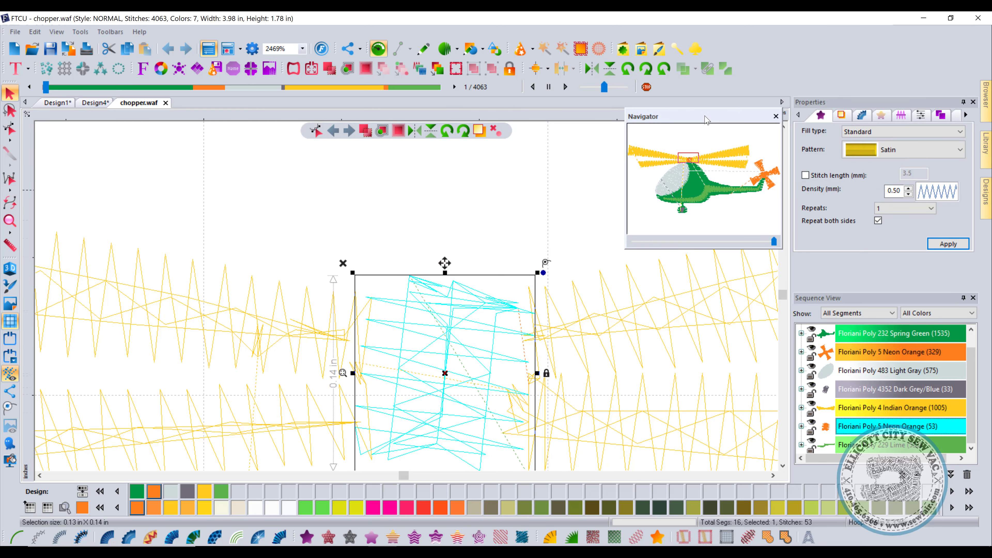
pyautogui.click(900, 115)
pyautogui.doubleClick(864, 153)
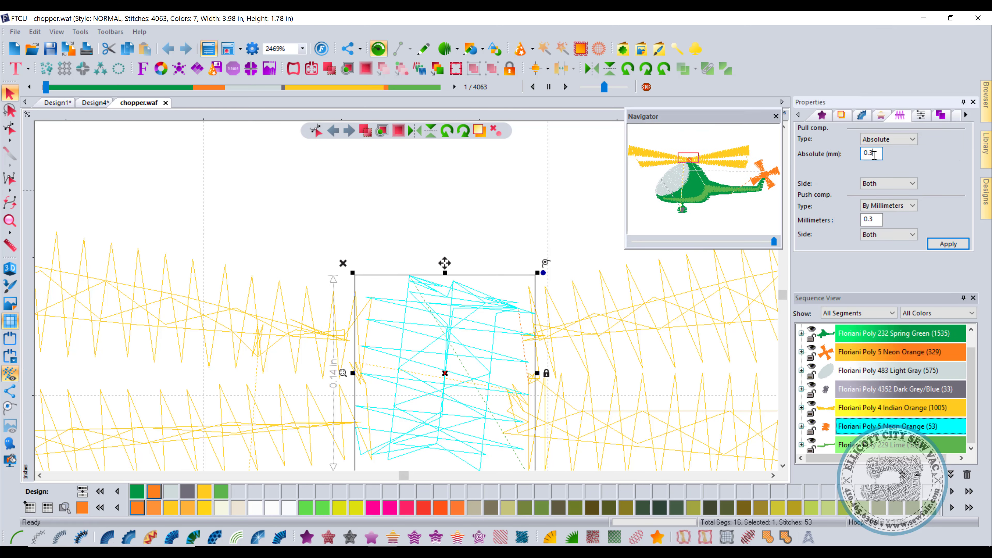
pyautogui.write('.5')
pyautogui.click(948, 244)
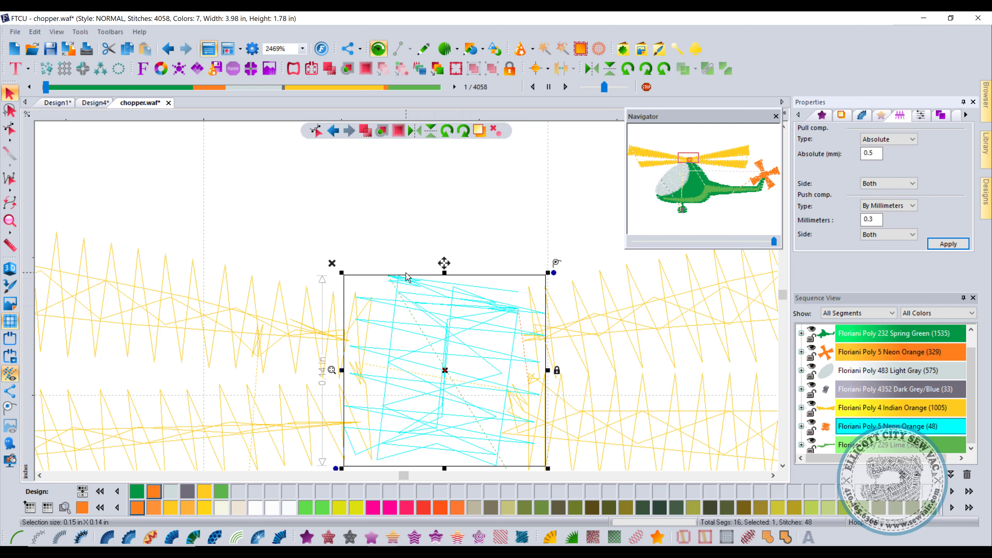
# Scroll far away from the helicopter, return to its tail rotor with the Navigator and close the Navigator.
pyautogui.click(37, 475)
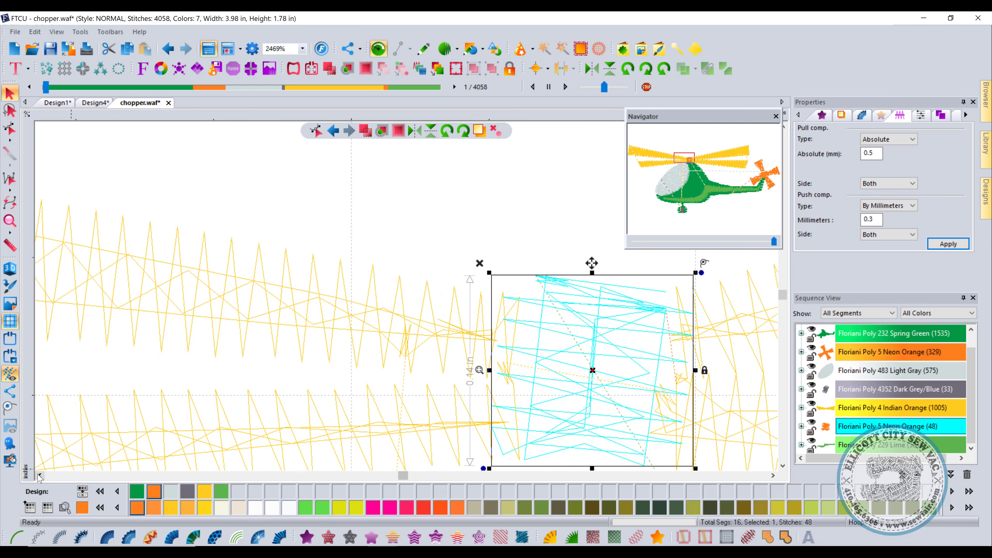
pyautogui.click(96, 469)
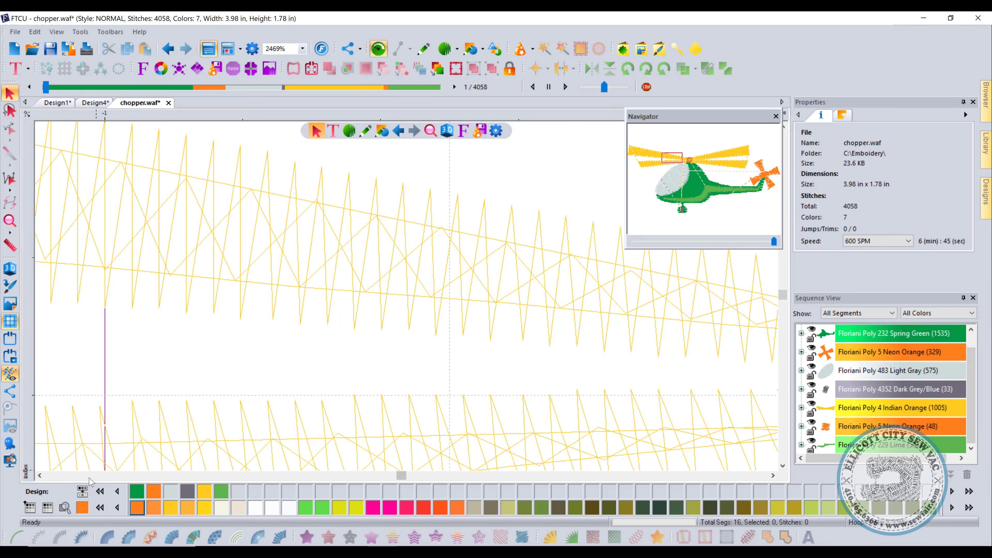
pyautogui.click(144, 475)
pyautogui.click(337, 475)
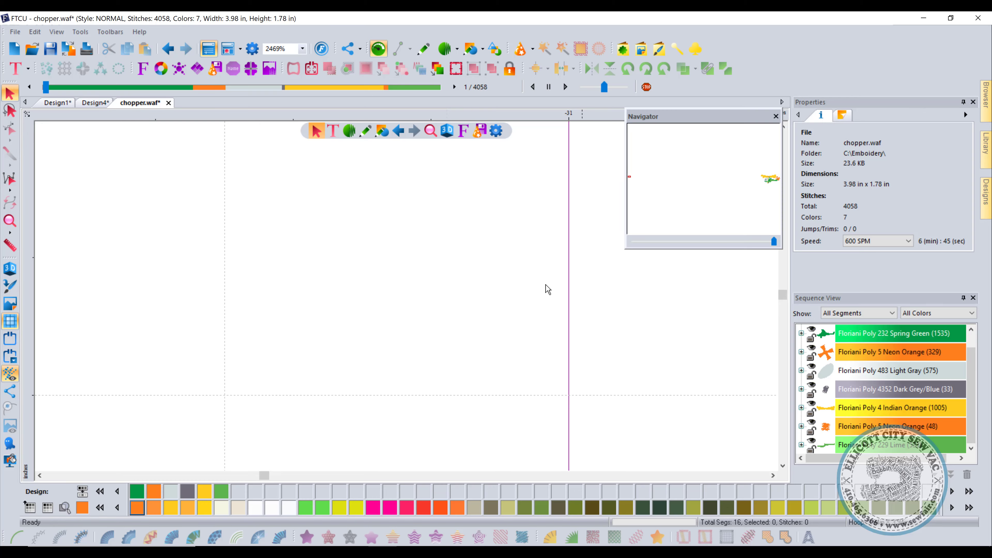
pyautogui.moveTo(629, 176); pyautogui.dragTo(790, 170)
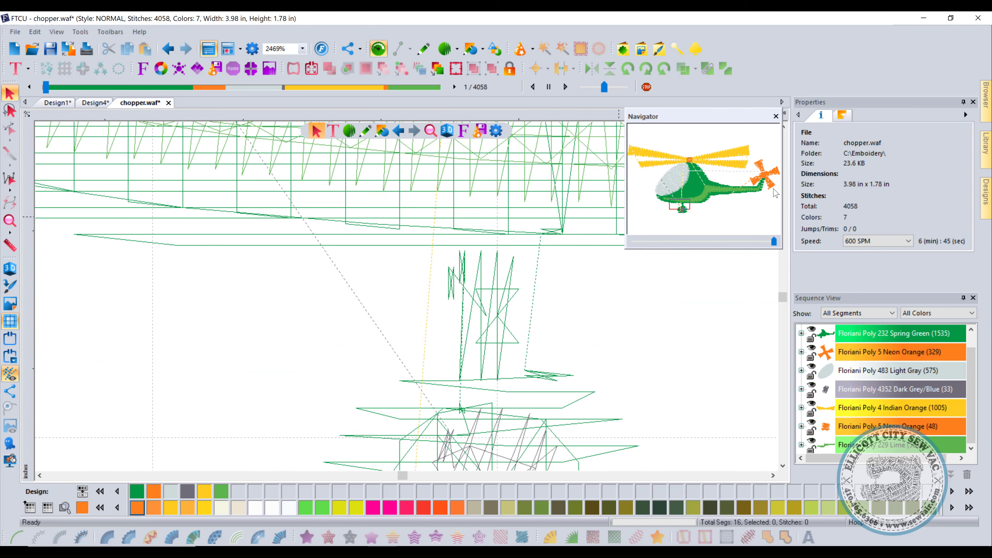
pyautogui.moveTo(857, 169); pyautogui.dragTo(849, 163)
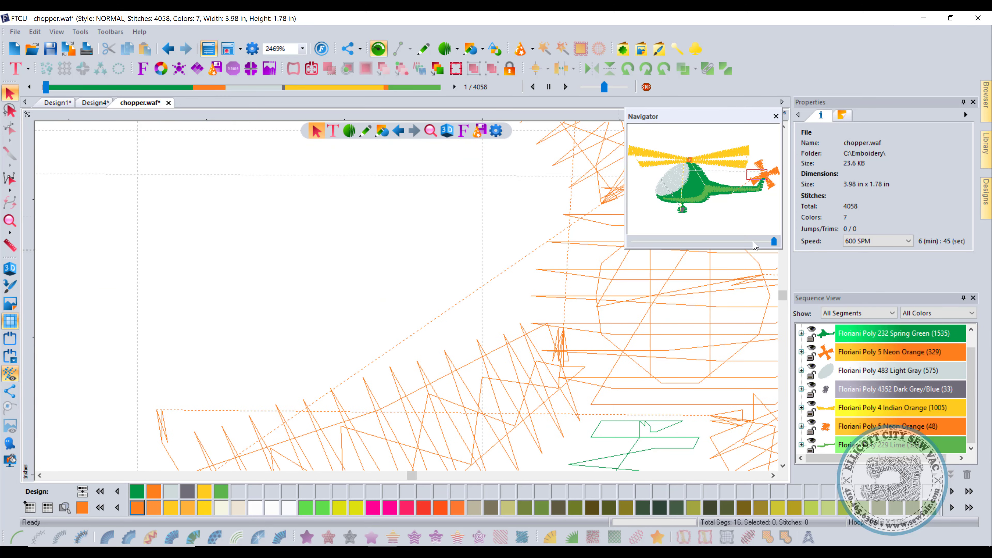
pyautogui.click(776, 116)
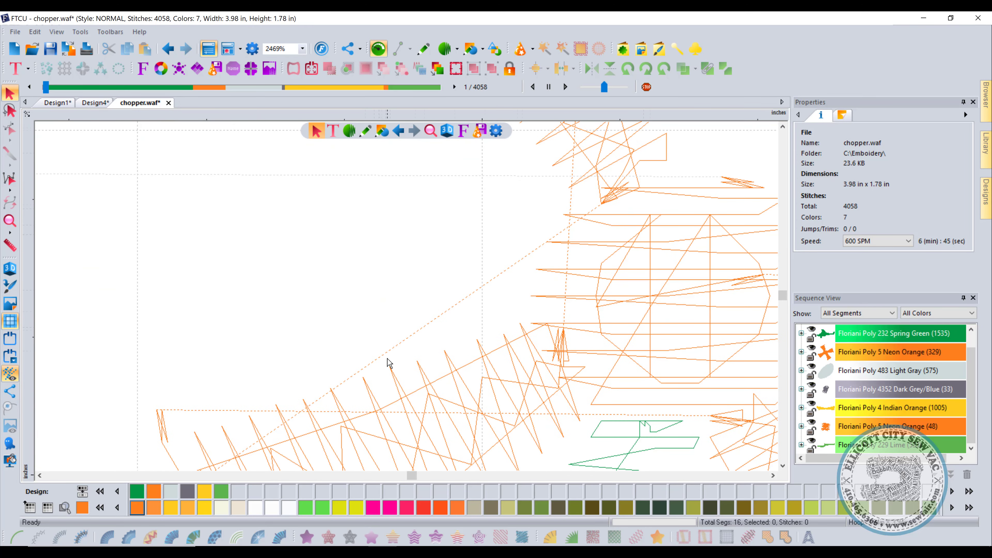
# Zoom out to 154% and bring the whole helicopter into view.
pyautogui.scroll(-6, 388, 363)
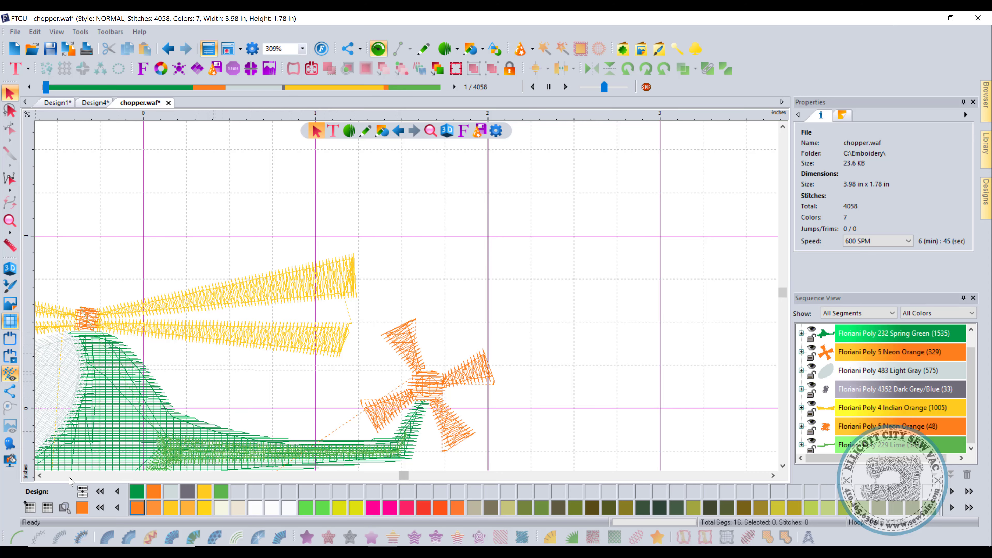
pyautogui.press('Left')
pyautogui.press('Left')
pyautogui.press('Left')
pyautogui.press('Down')
pyautogui.press('Down')
pyautogui.press('Down')
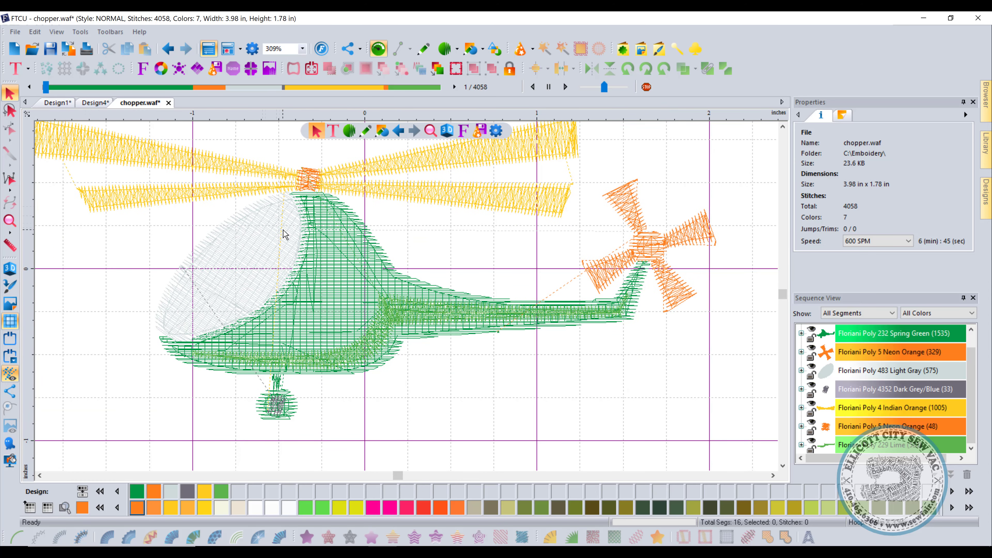
pyautogui.scroll(-1, 286, 235)
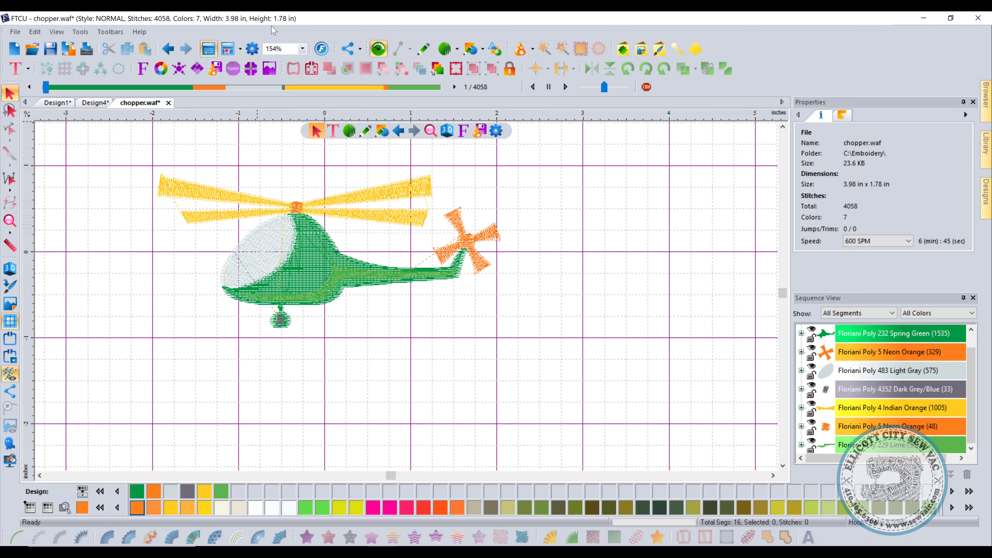
# Enable showing the navigator on startup in the environment preferences and accept the settings.
pyautogui.click(252, 48)
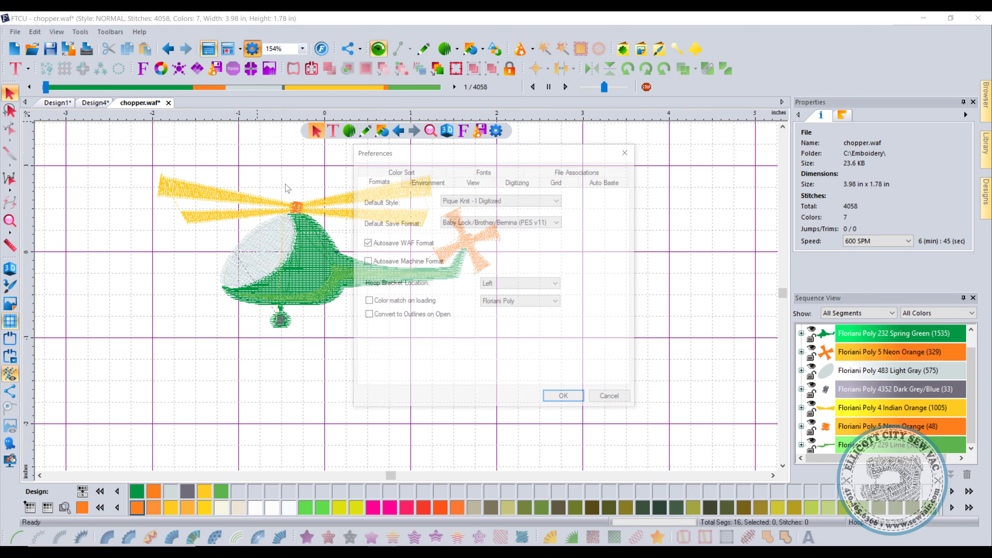
pyautogui.click(449, 182)
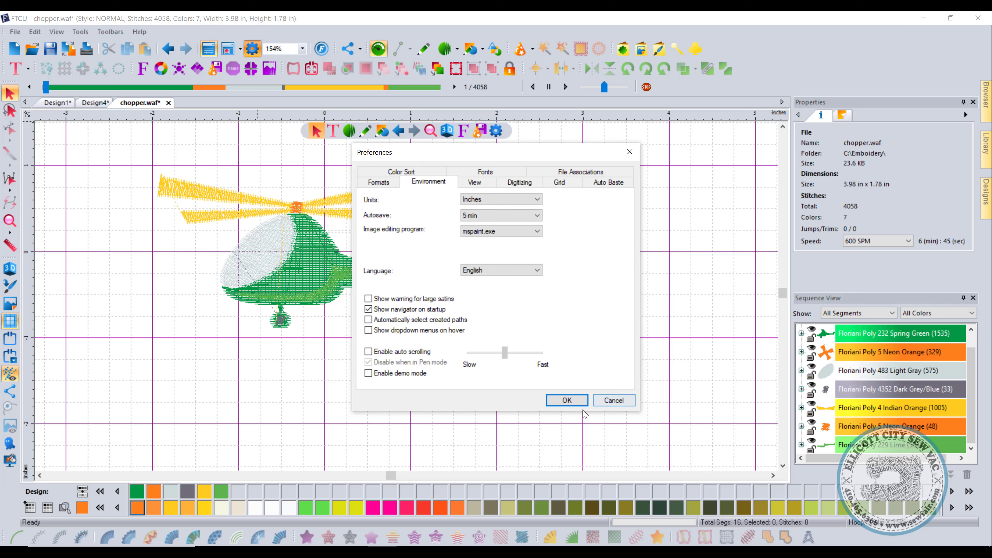
pyautogui.click(567, 401)
# Create a new page and draw an open seven-point artwork path about 5.23 in wide across its centre.
pyautogui.click(14, 48)
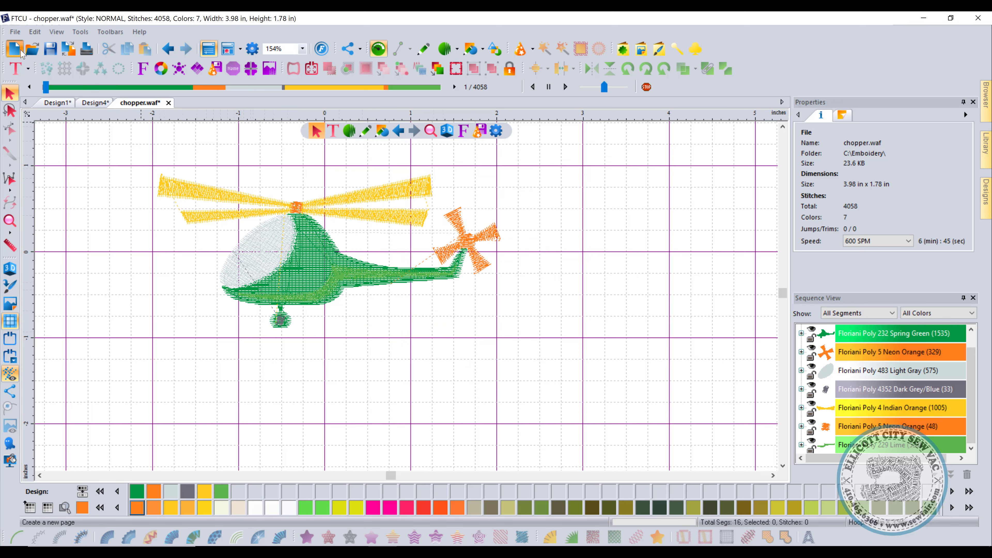
pyautogui.click(424, 49)
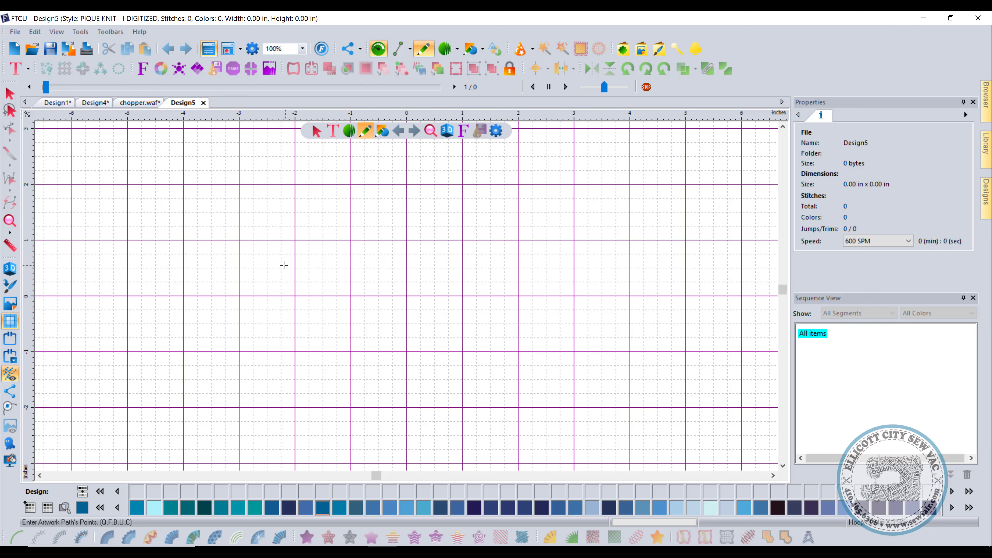
pyautogui.click(254, 251)
pyautogui.click(268, 270)
pyautogui.click(290, 290)
pyautogui.click(354, 288)
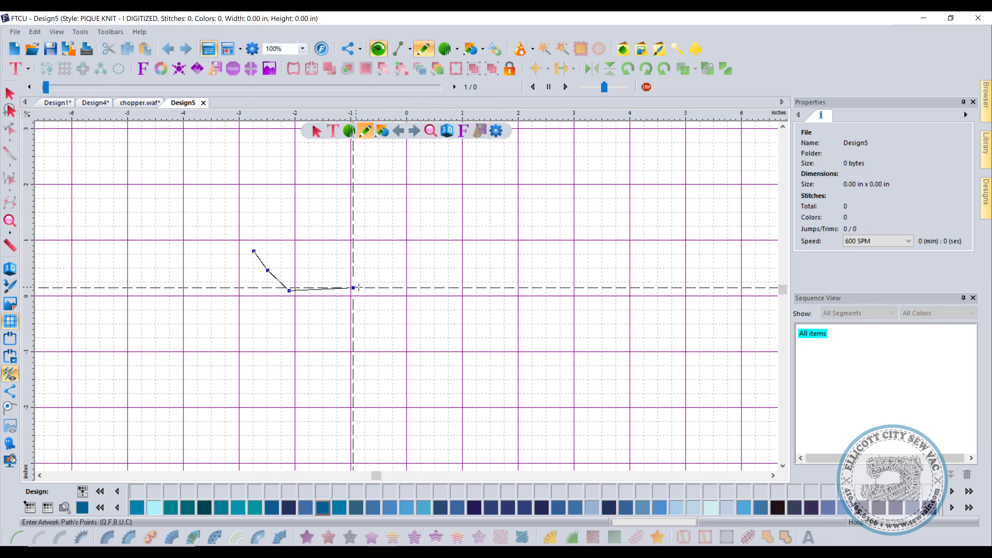
pyautogui.click(422, 260)
pyautogui.click(479, 276)
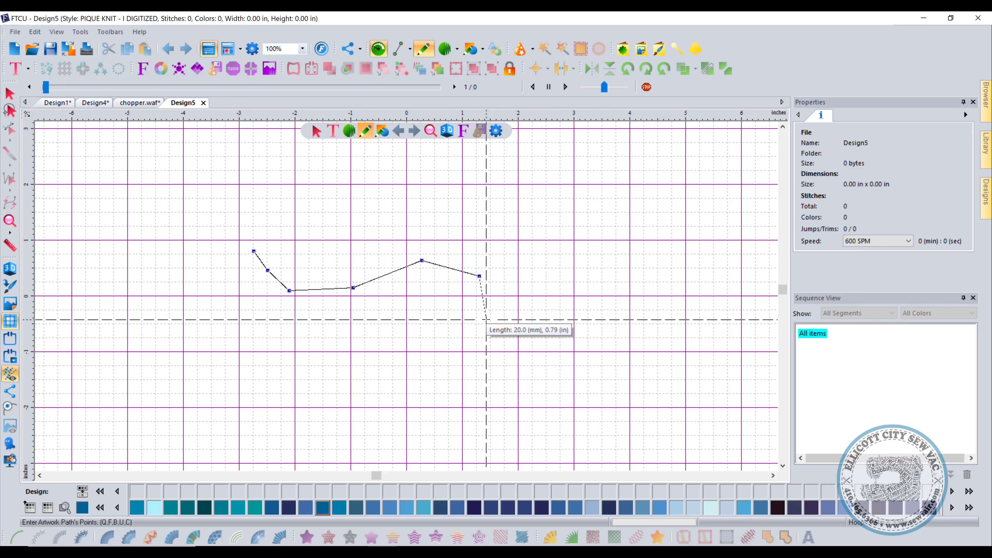
pyautogui.click(546, 266)
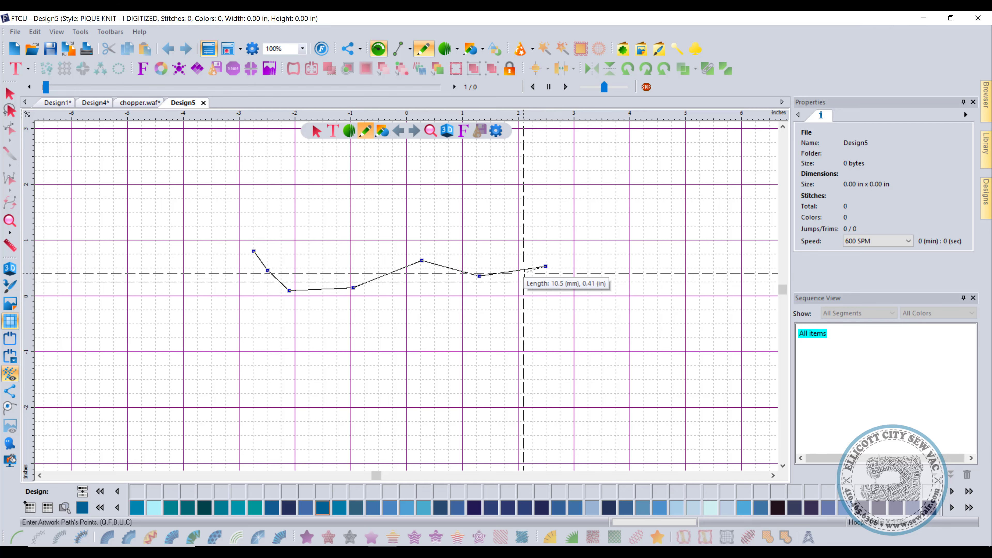
pyautogui.press('Return')
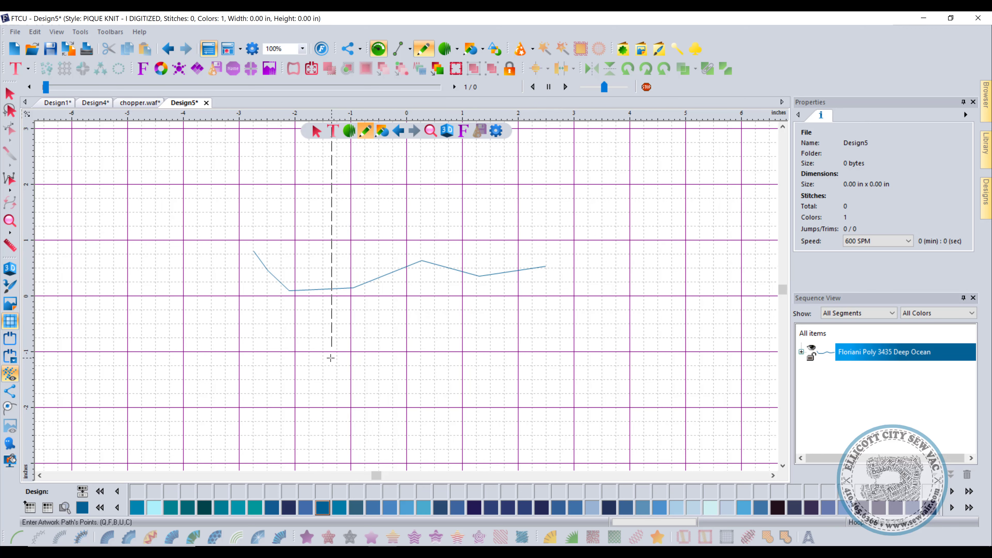
# Draw a second open artwork path with six points below the first path.
pyautogui.click(255, 299)
pyautogui.click(280, 325)
pyautogui.click(360, 330)
pyautogui.click(388, 350)
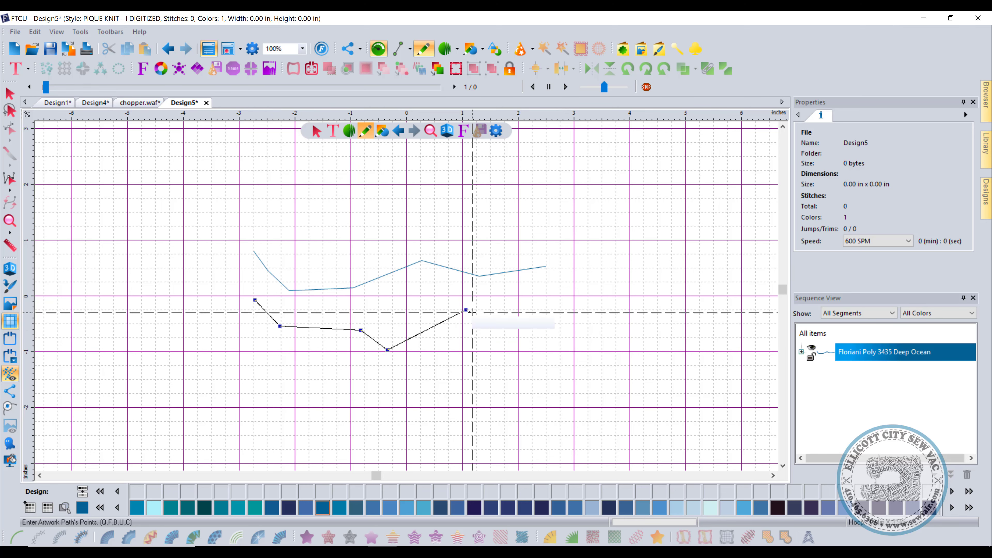
pyautogui.click(466, 310)
pyautogui.click(519, 335)
pyautogui.press('Return')
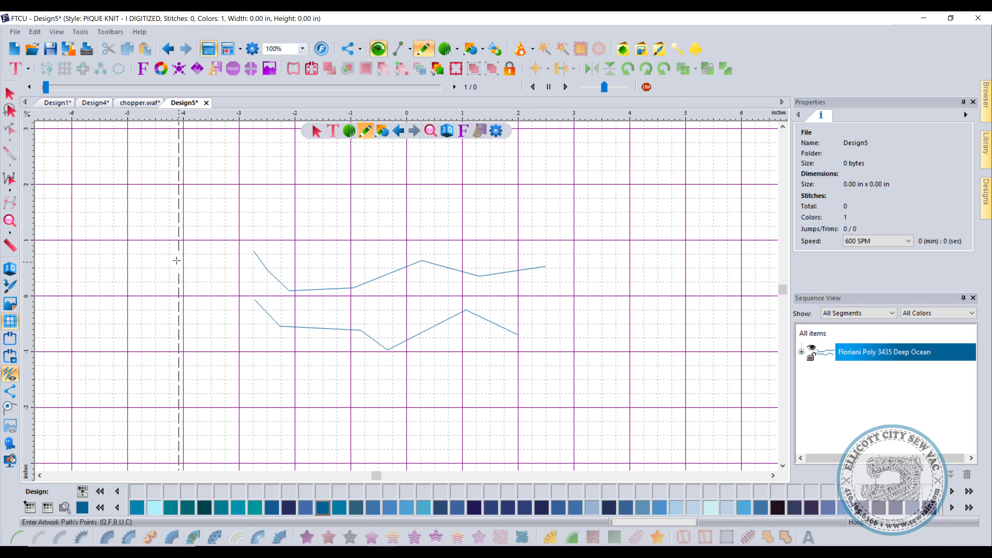
# Bend the last four segments of the lower artwork path into curves, and delete that path.
pyautogui.click(9, 94)
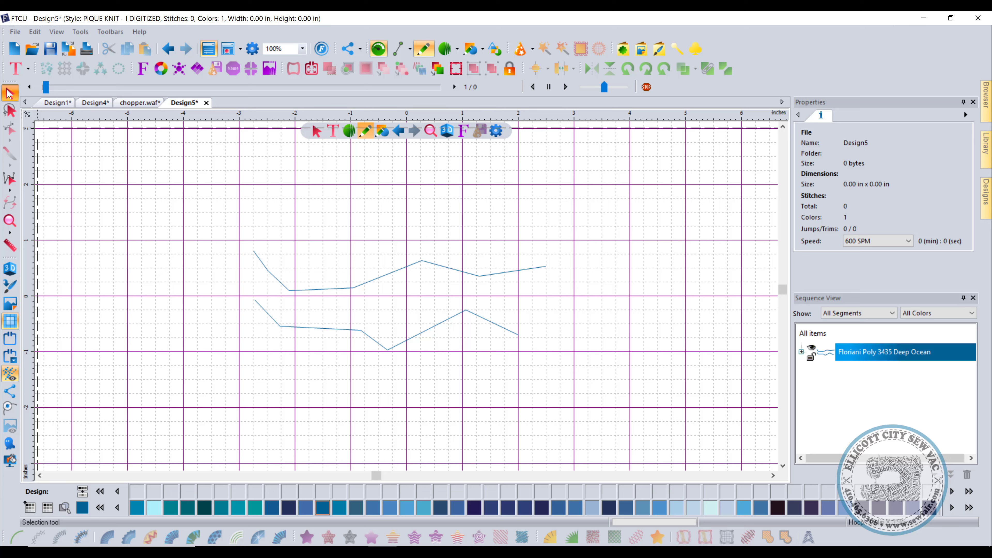
pyautogui.click(387, 360)
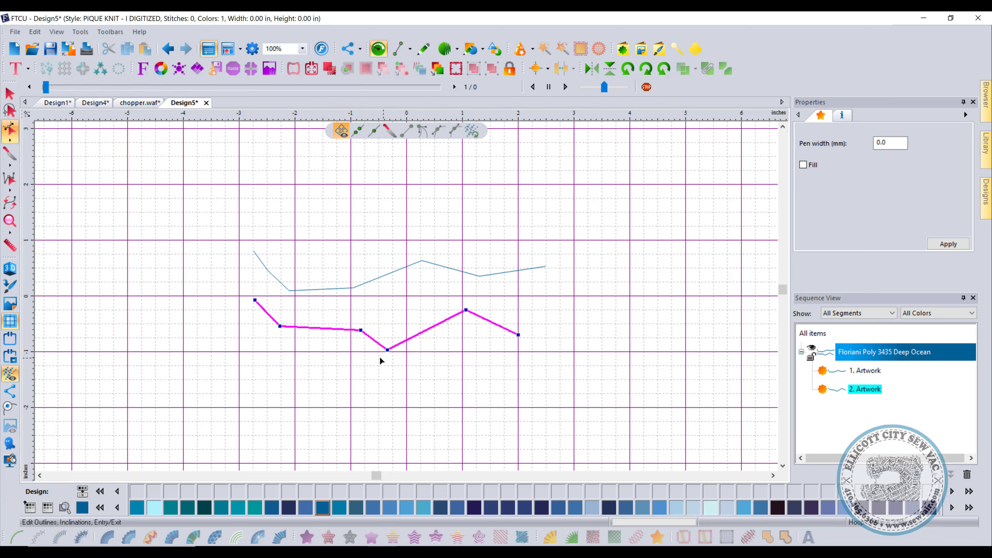
pyautogui.moveTo(302, 327); pyautogui.dragTo(321, 356)
pyautogui.moveTo(375, 341); pyautogui.dragTo(463, 358)
pyautogui.moveTo(491, 322); pyautogui.dragTo(522, 313)
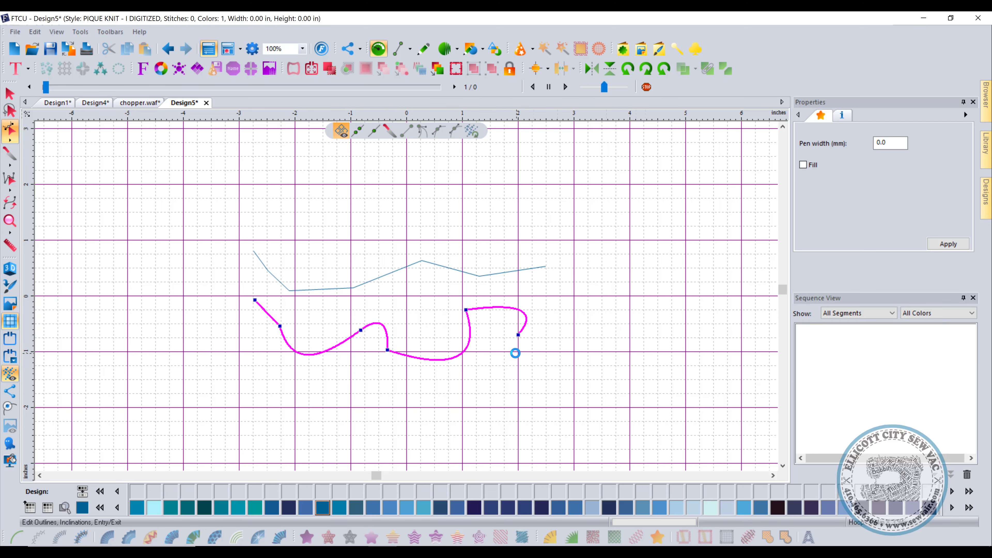
pyautogui.click(9, 93)
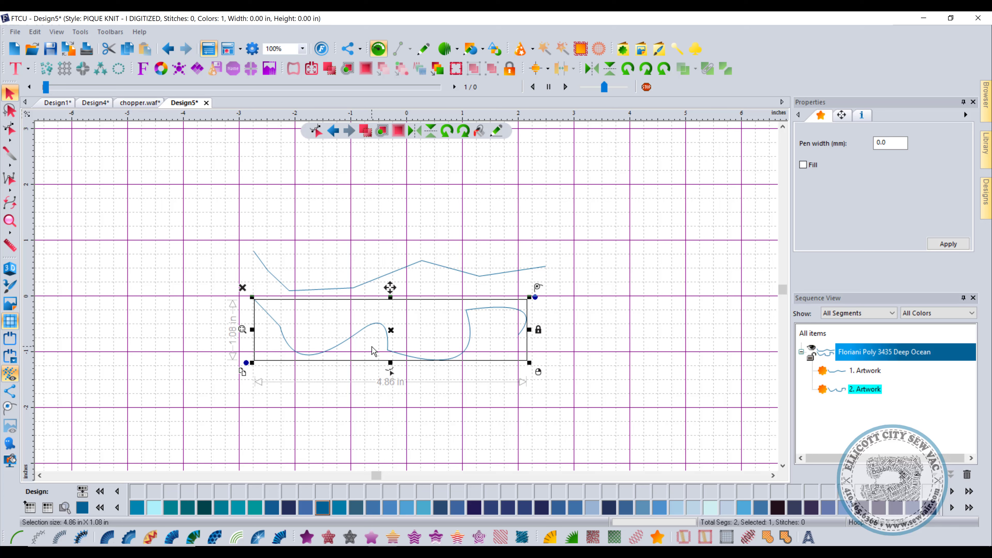
pyautogui.press('Delete')
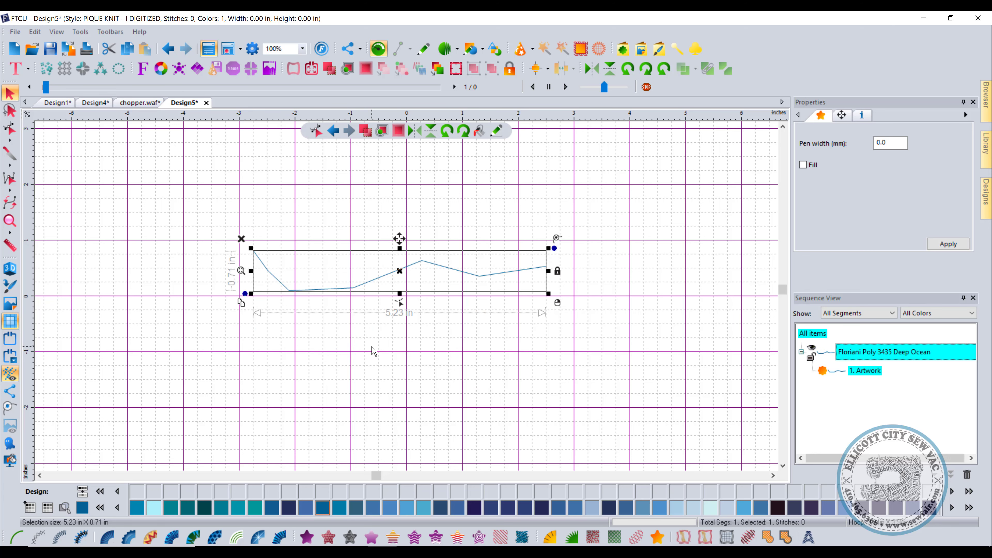
# Reshape the remaining artwork path by bending three of its middle segments into curves.
pyautogui.click(401, 302)
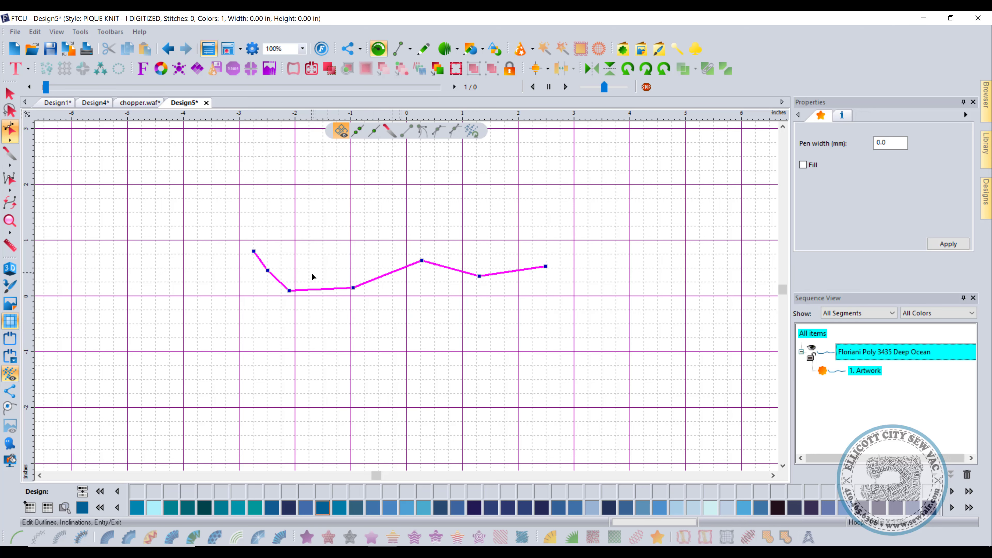
pyautogui.moveTo(310, 290); pyautogui.dragTo(309, 280)
pyautogui.moveTo(379, 281); pyautogui.dragTo(392, 289)
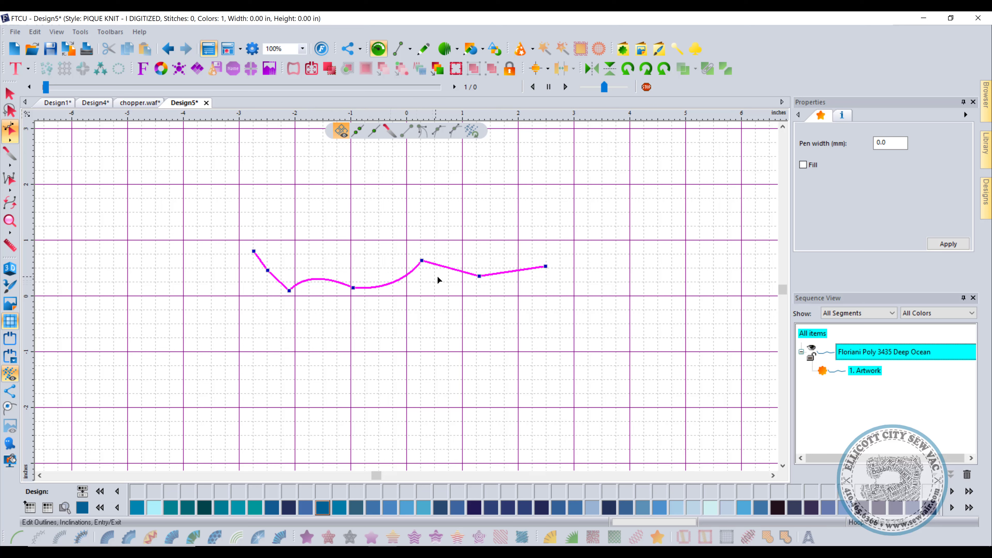
pyautogui.moveTo(455, 271); pyautogui.dragTo(488, 218)
pyautogui.click(9, 94)
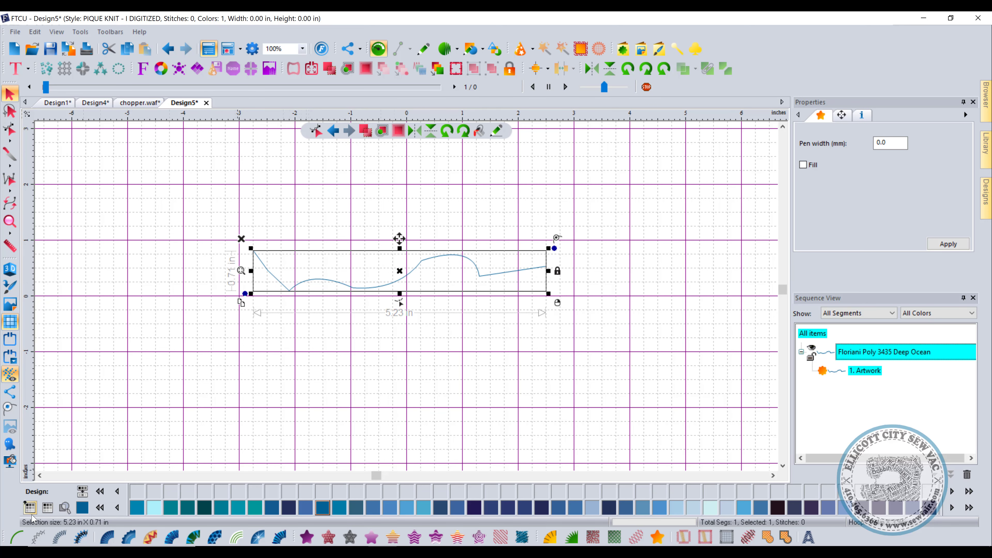
# Convert the curved artwork path into a run stitch and delete the resulting run segment.
pyautogui.click(16, 538)
pyautogui.click(456, 335)
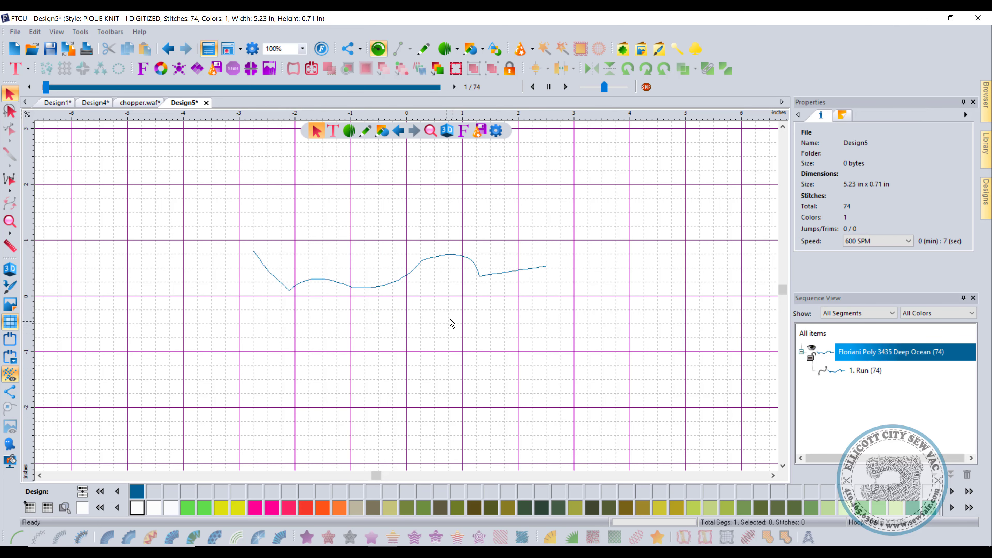
pyautogui.click(408, 279)
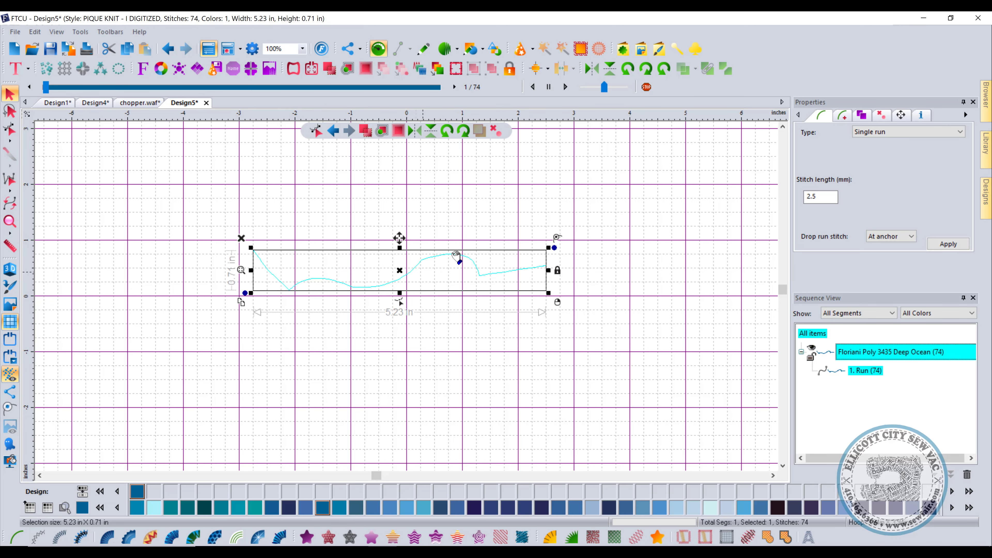
pyautogui.press('Delete')
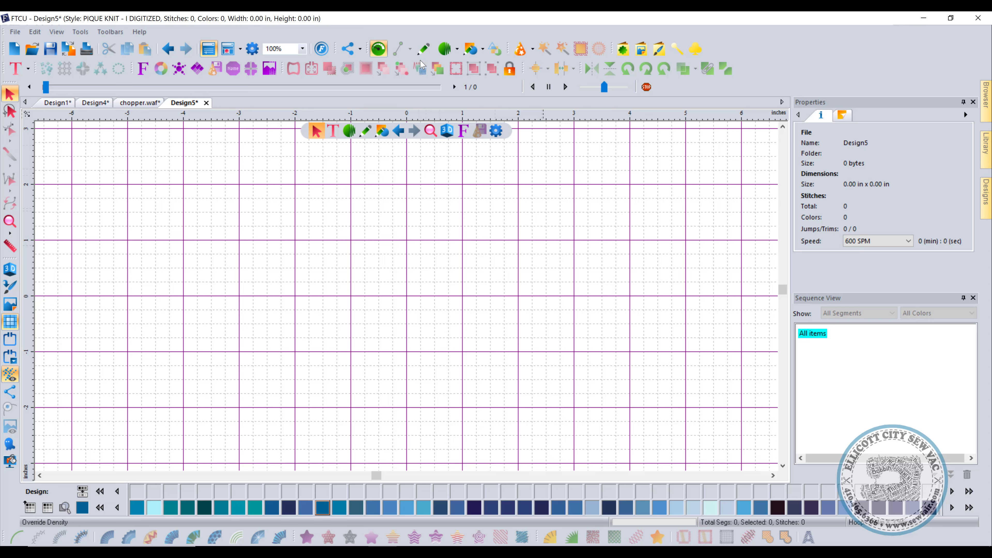
# Draw a six-point zigzag path about 4.44 in wide with the Run Stitch tool.
pyautogui.click(455, 49)
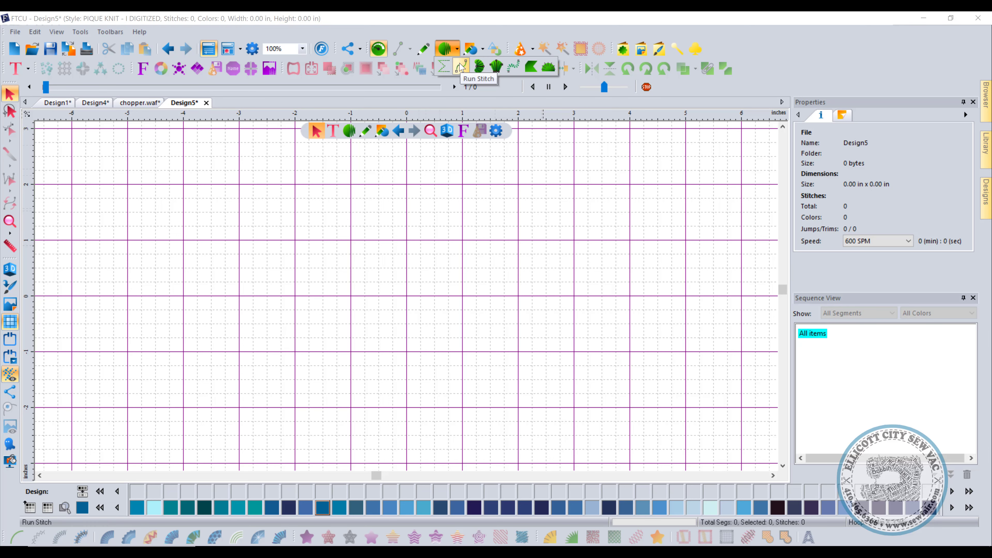
pyautogui.click(461, 68)
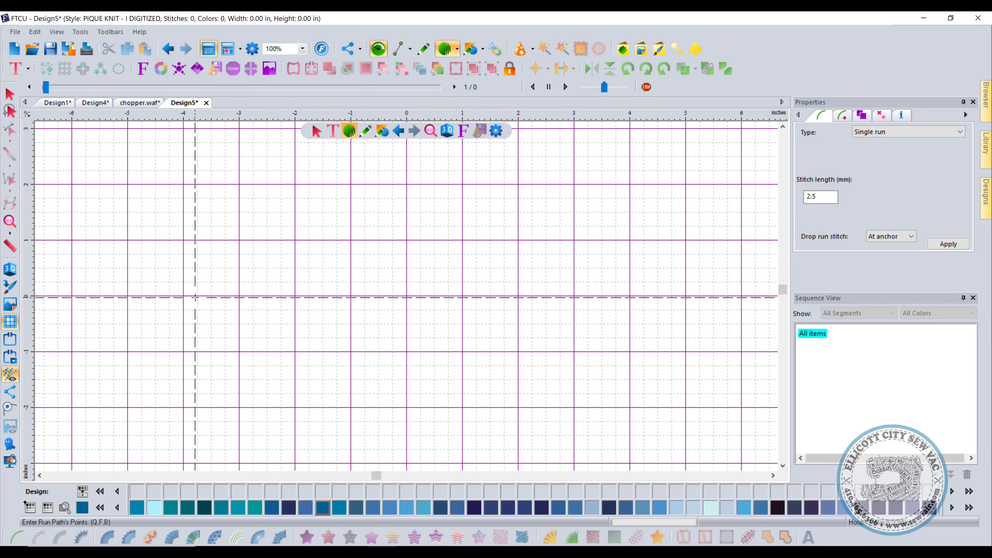
pyautogui.click(175, 307)
pyautogui.click(210, 257)
pyautogui.click(295, 327)
pyautogui.click(357, 247)
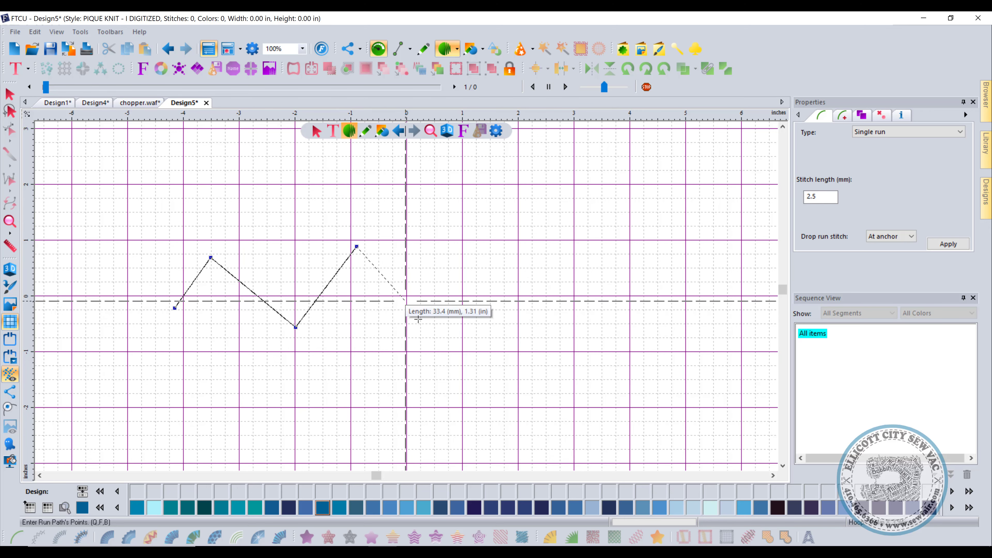
pyautogui.click(409, 307)
pyautogui.click(422, 280)
pyautogui.rightClick(480, 286)
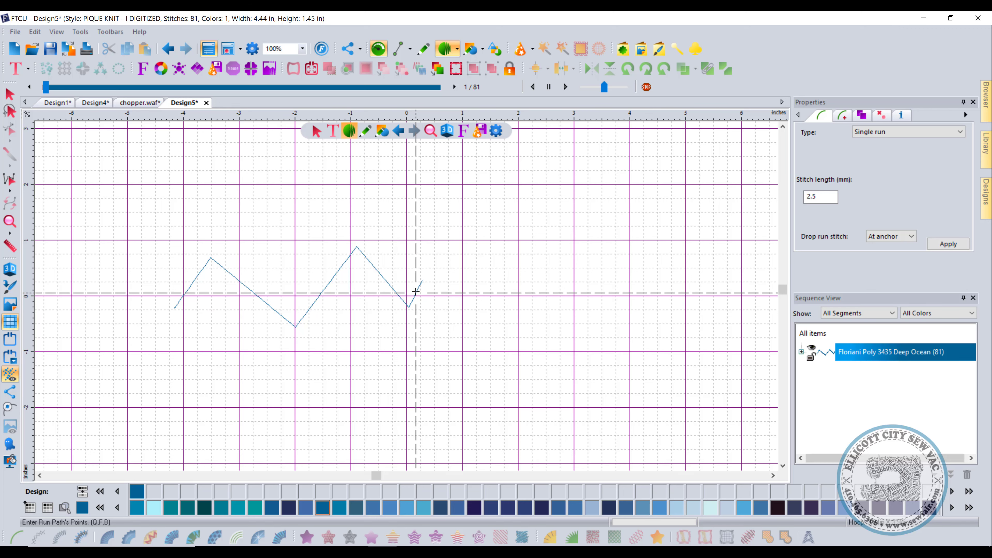
# Continue from the zigzag's end with a second run path that rises, loops around and returns below the zigzag.
pyautogui.click(449, 321)
pyautogui.click(522, 258)
pyautogui.click(563, 309)
pyautogui.click(611, 235)
pyautogui.click(648, 196)
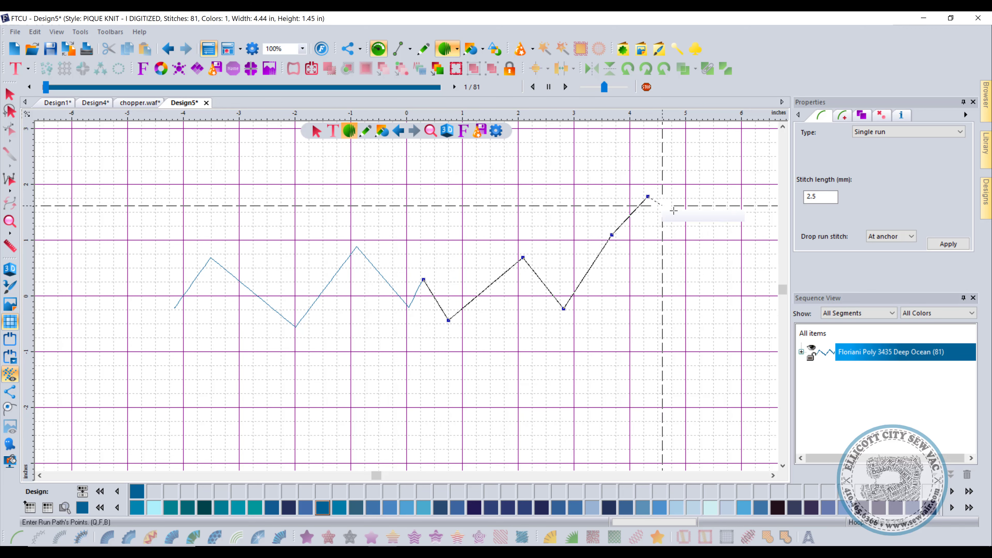
pyautogui.click(685, 215)
pyautogui.click(702, 252)
pyautogui.click(665, 314)
pyautogui.click(594, 367)
pyautogui.click(501, 401)
pyautogui.rightClick(392, 398)
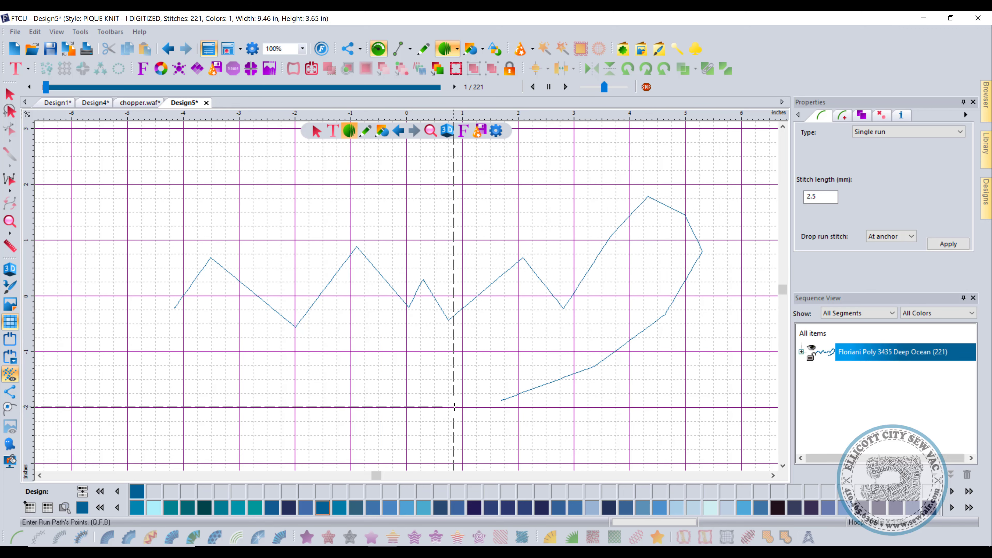
# Continue from the second run's end with a third run path along the lower part of the page.
pyautogui.click(475, 389)
pyautogui.click(425, 425)
pyautogui.click(172, 394)
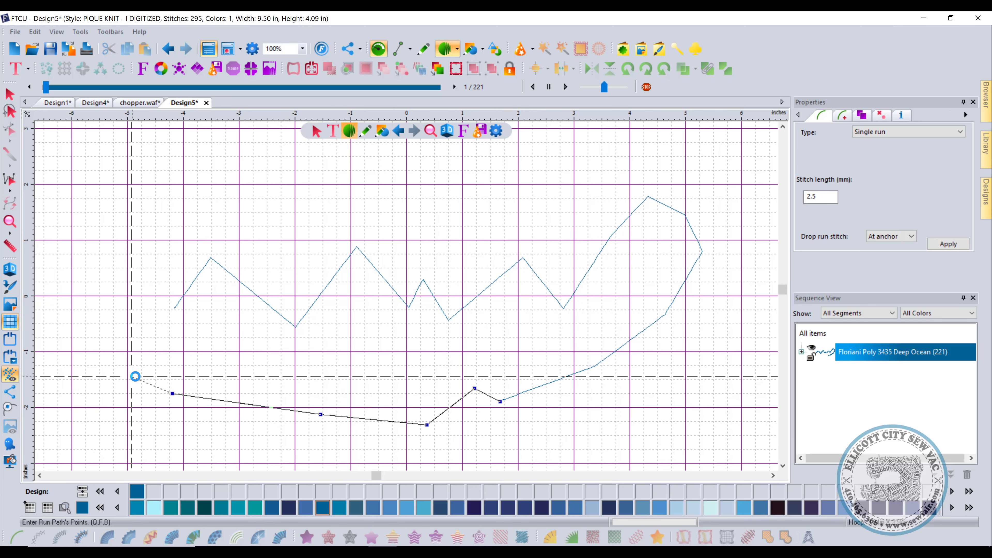
pyautogui.rightClick(135, 376)
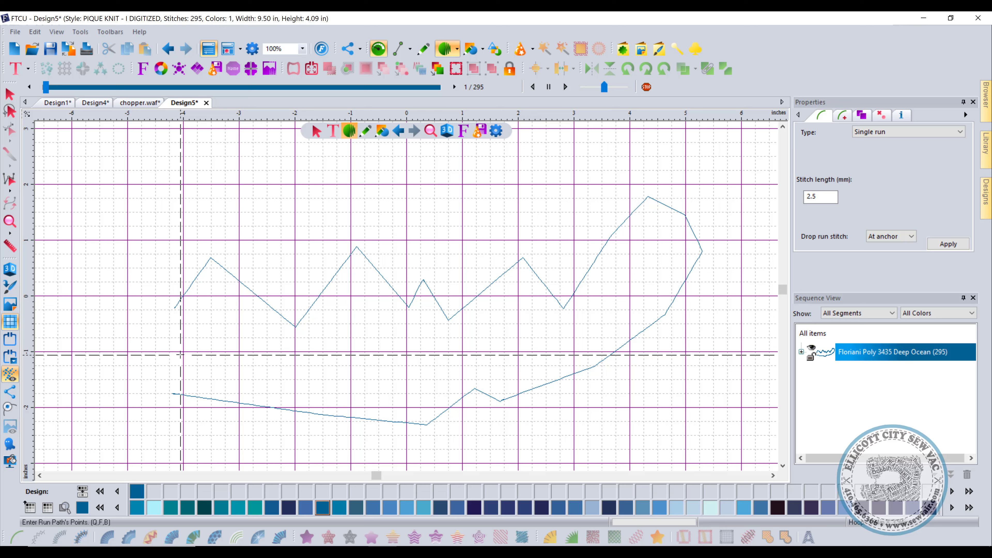
pyautogui.press('Return')
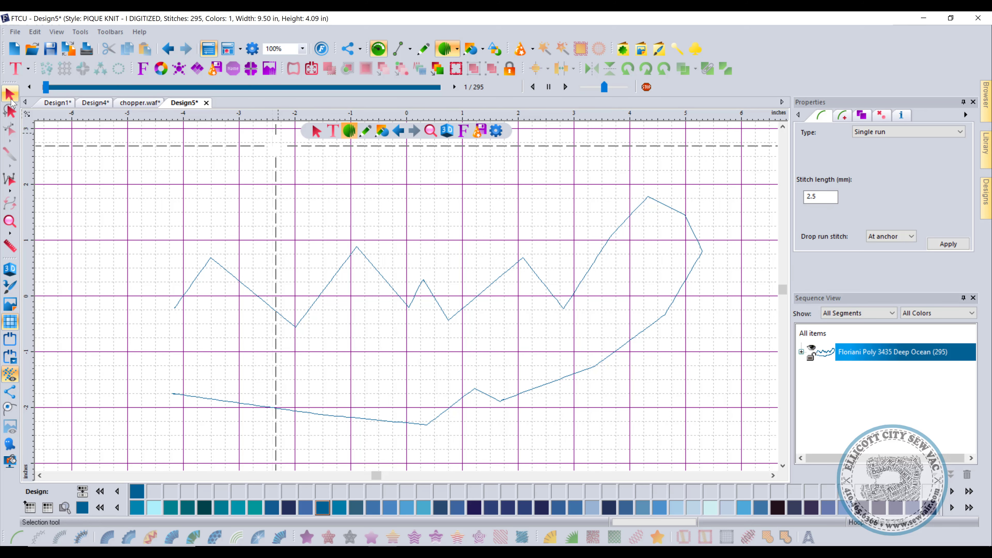
# Delete all three run stitch segments from the page.
pyautogui.press('Delete')
pyautogui.press('Delete')
pyautogui.press('Delete')
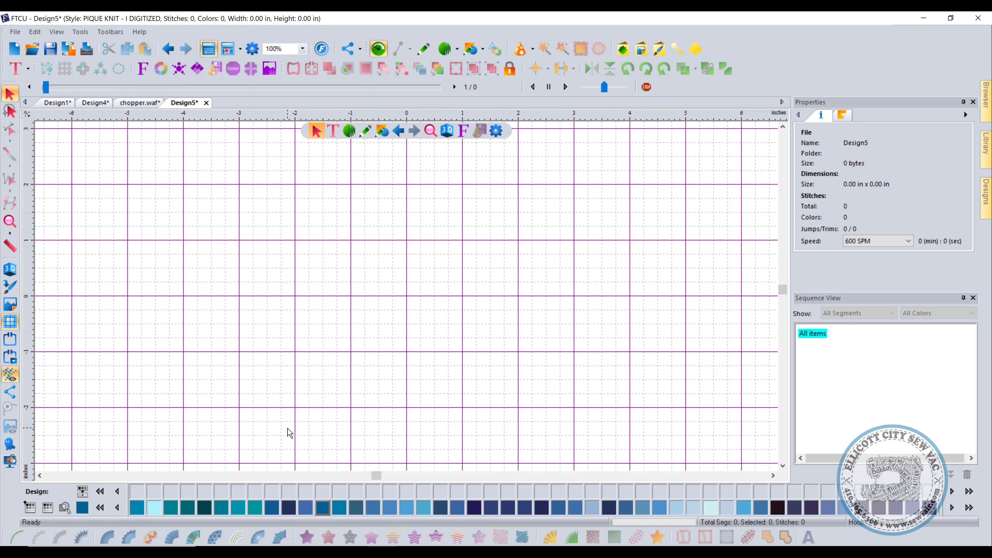
# Draw an open five-point artwork path about 6.89 in wide and 1.08 in high.
pyautogui.click(445, 47)
pyautogui.click(421, 49)
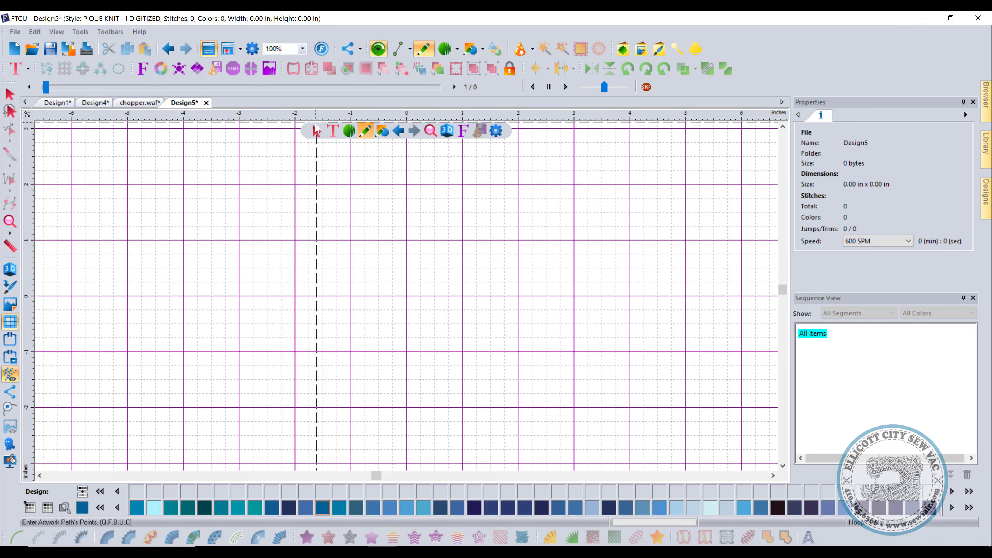
pyautogui.click(154, 305)
pyautogui.click(246, 271)
pyautogui.click(280, 295)
pyautogui.click(412, 245)
pyautogui.click(539, 267)
pyautogui.press('Return')
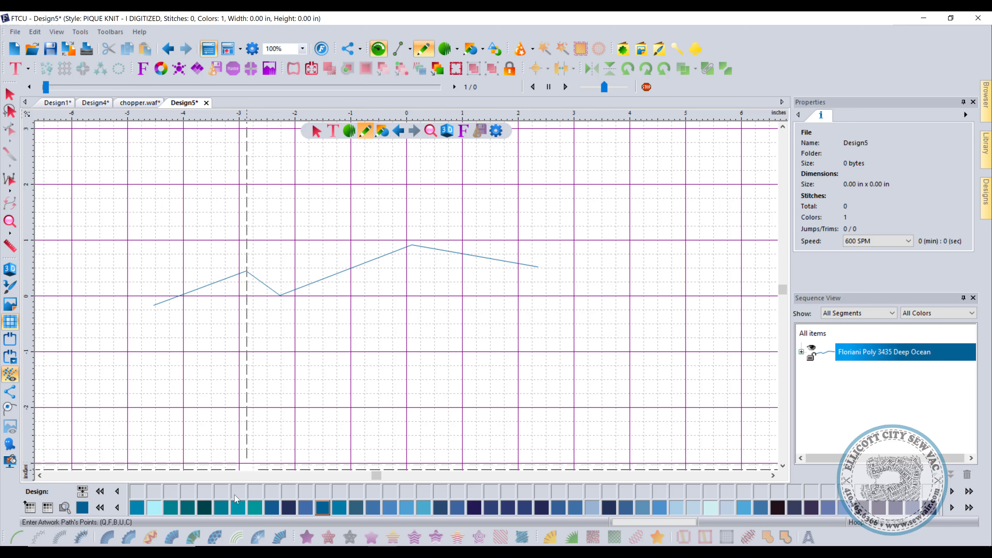
# Convert the new artwork path into a narrow band of stitches along the line, and delete the resulting segment.
pyautogui.click(9, 94)
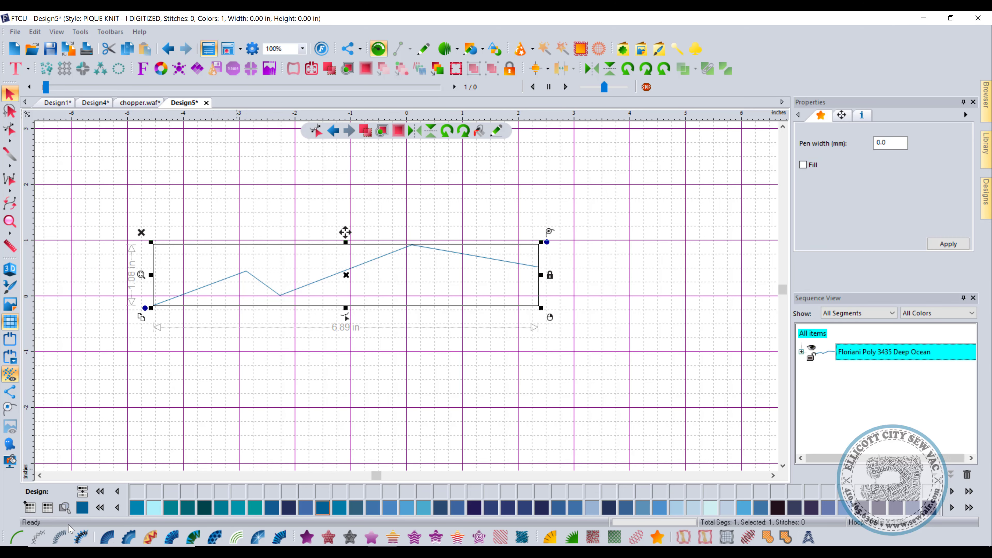
pyautogui.click(60, 537)
pyautogui.click(424, 403)
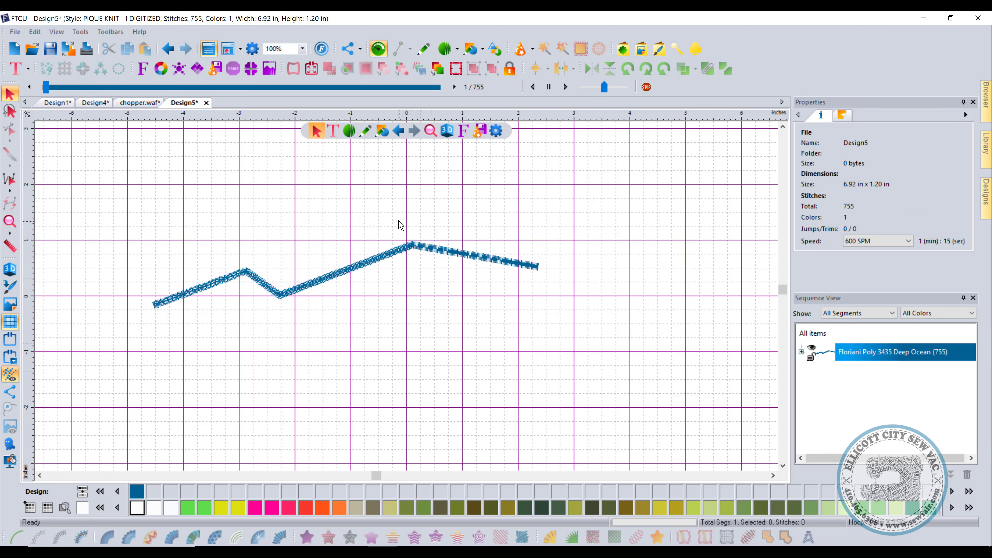
pyautogui.click(425, 251)
pyautogui.press('Delete')
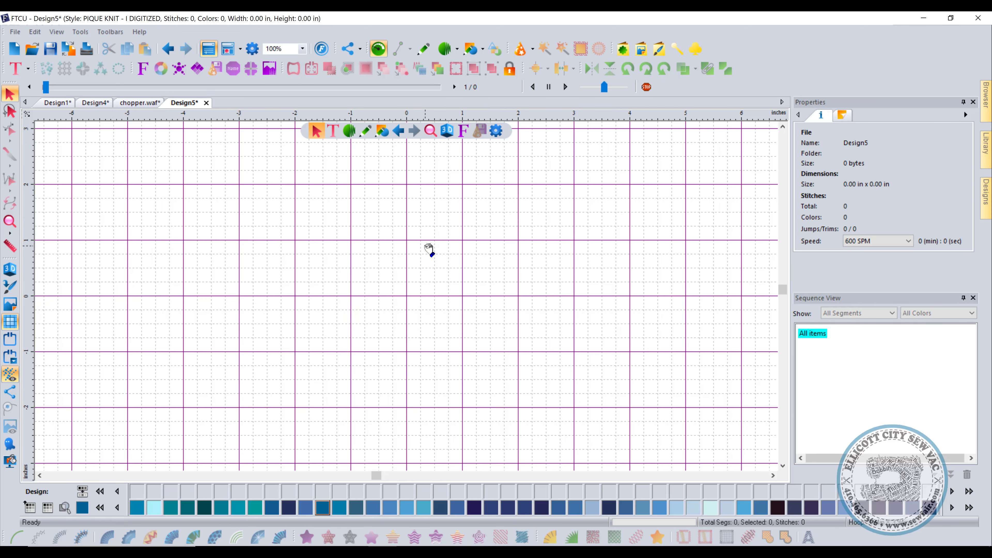
# Enable automatic selection of created paths in the environment preferences and accept the change.
pyautogui.click(255, 51)
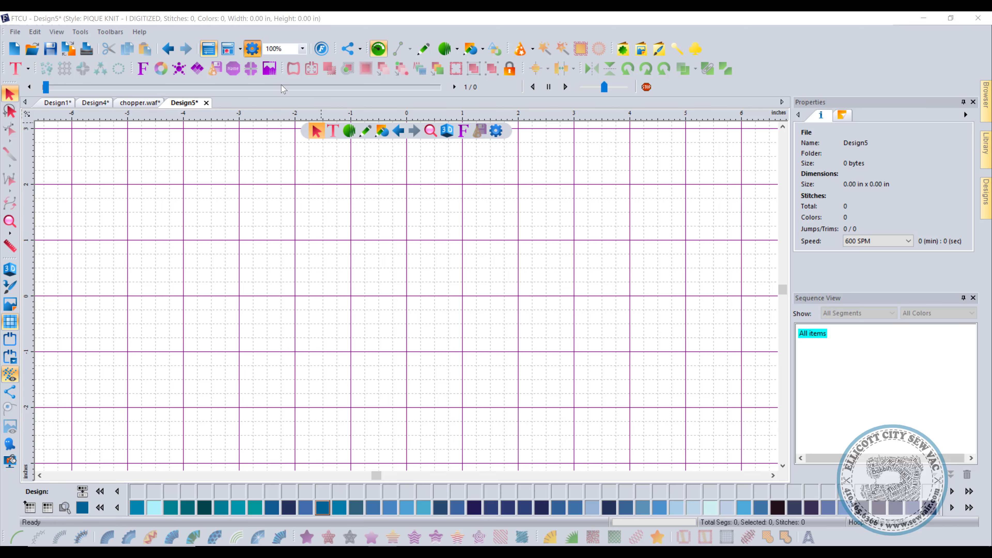
pyautogui.click(469, 182)
pyautogui.click(432, 183)
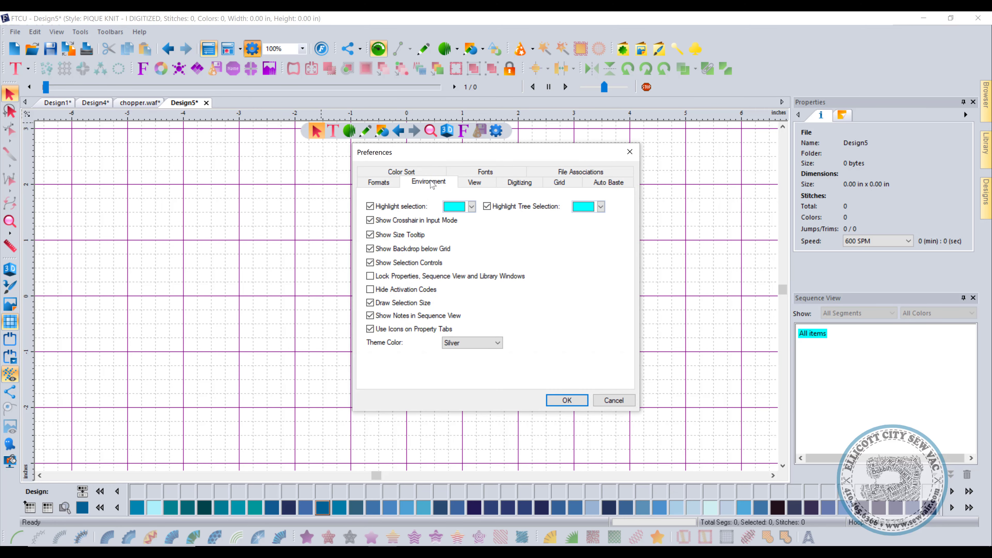
pyautogui.click(399, 320)
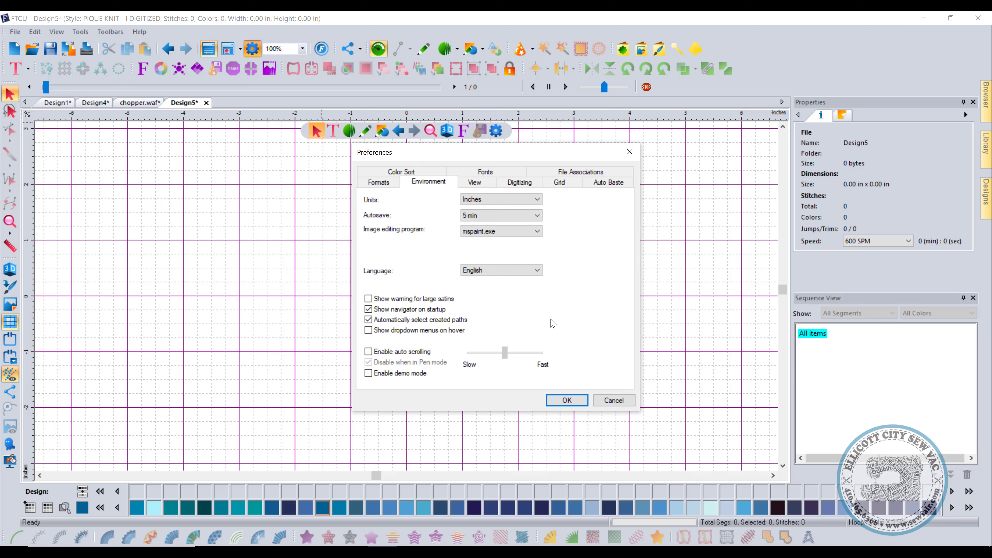
pyautogui.click(581, 402)
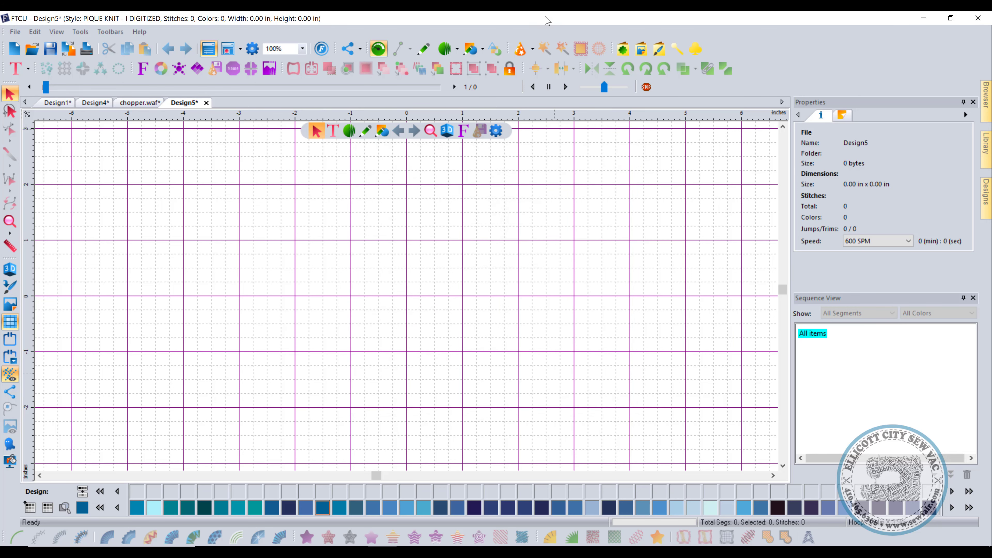
# Draw an open, jagged eight-point artwork path about 5.4 in wide across the middle of the page.
pyautogui.click(429, 54)
pyautogui.click(219, 346)
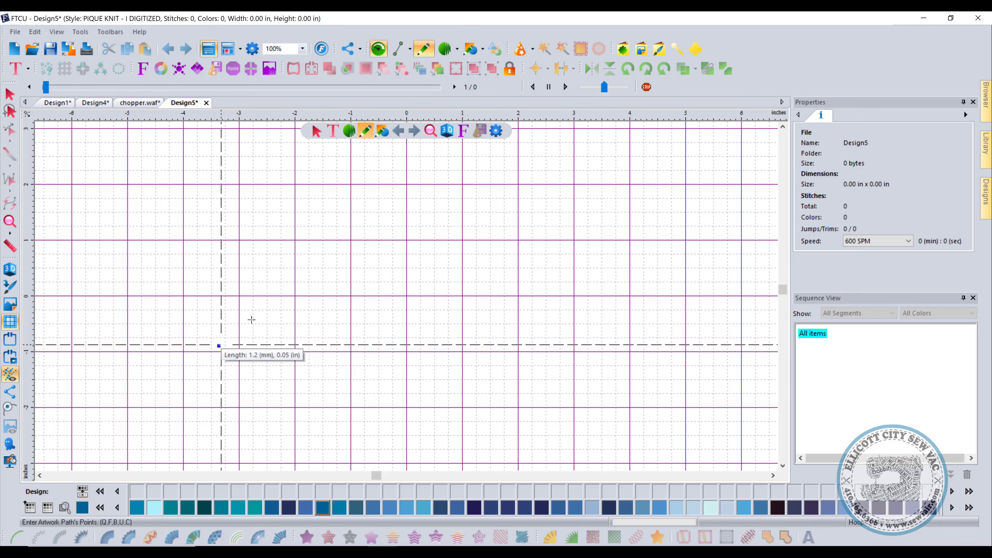
pyautogui.click(280, 297)
pyautogui.click(296, 306)
pyautogui.click(341, 295)
pyautogui.click(406, 290)
pyautogui.click(452, 308)
pyautogui.click(486, 281)
pyautogui.click(518, 298)
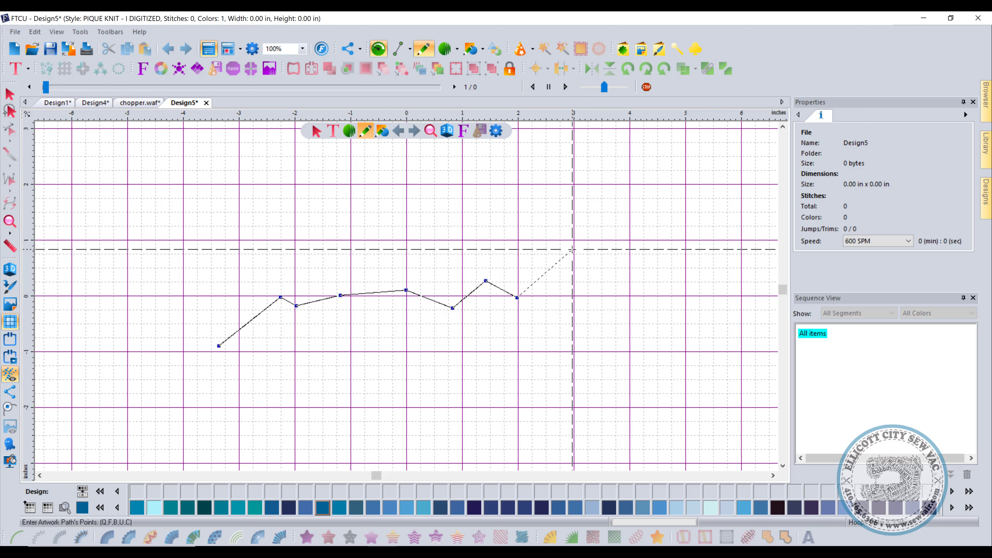
pyautogui.press('Return')
# Convert the automatically selected artwork path into a 2.5 mm wide steil stitch, and delete the resulting segment.
pyautogui.click(81, 537)
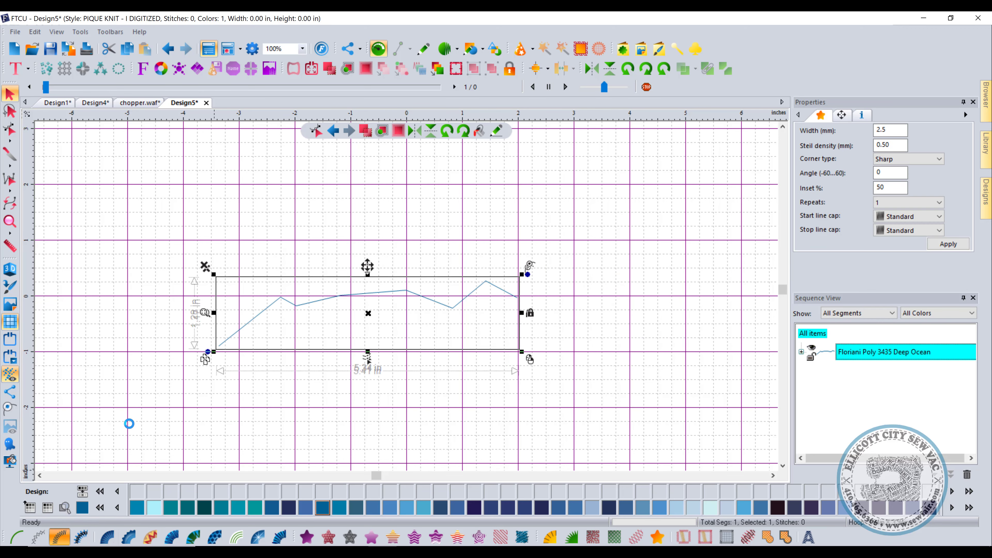
pyautogui.click(622, 300)
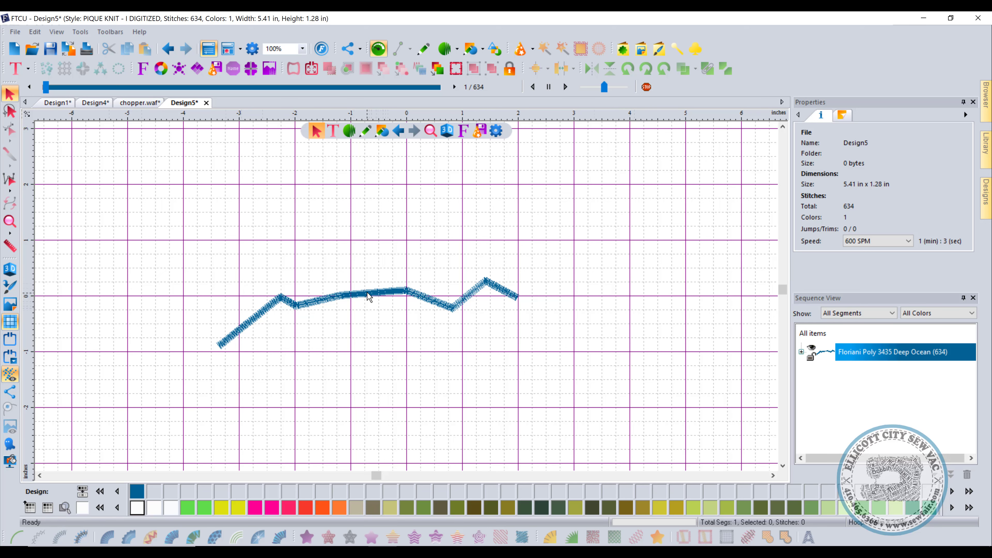
pyautogui.click(449, 311)
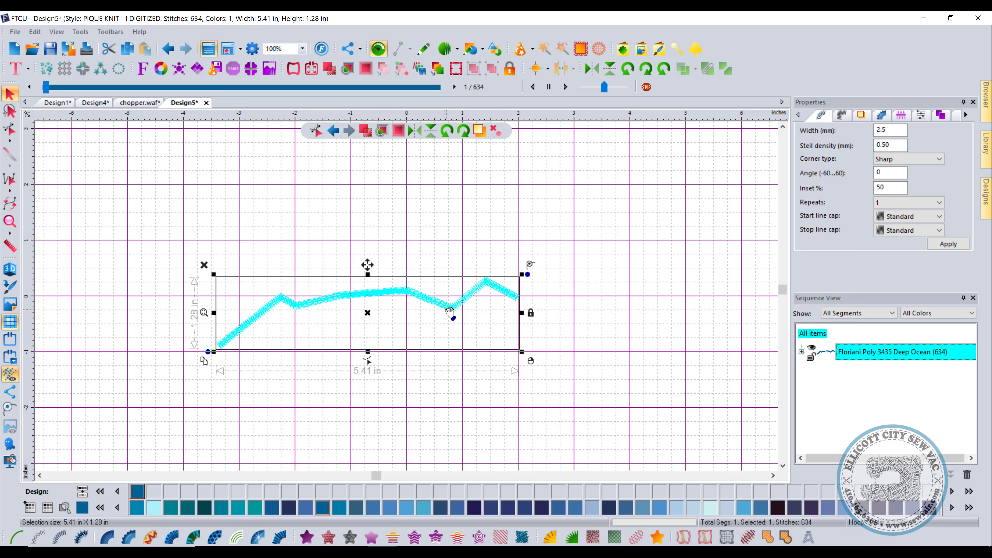
pyautogui.press('Delete')
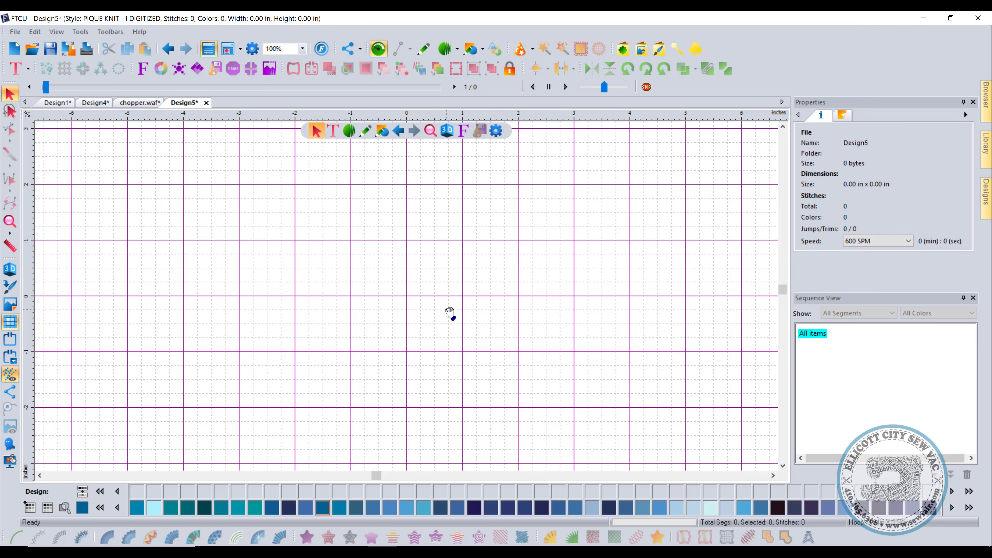
# Review the environment preferences for dropdown menus, and expand the text tools dropdown manually for comparison.
pyautogui.click(252, 48)
pyautogui.click(411, 183)
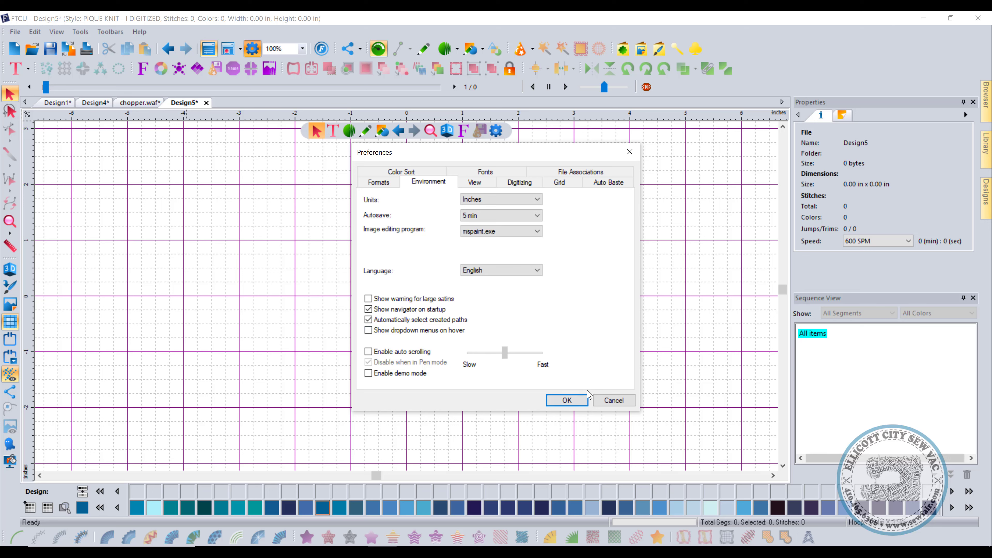
pyautogui.click(582, 398)
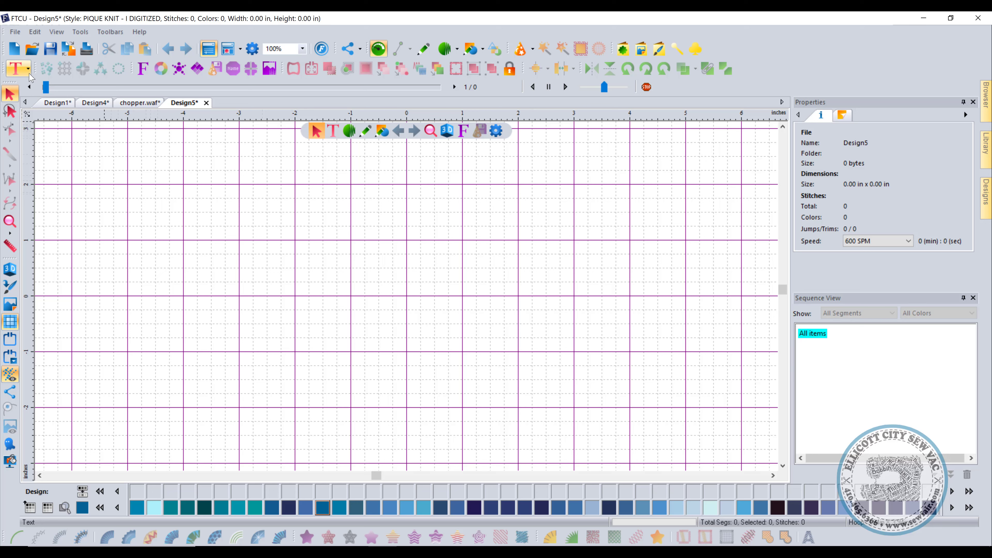
pyautogui.click(29, 72)
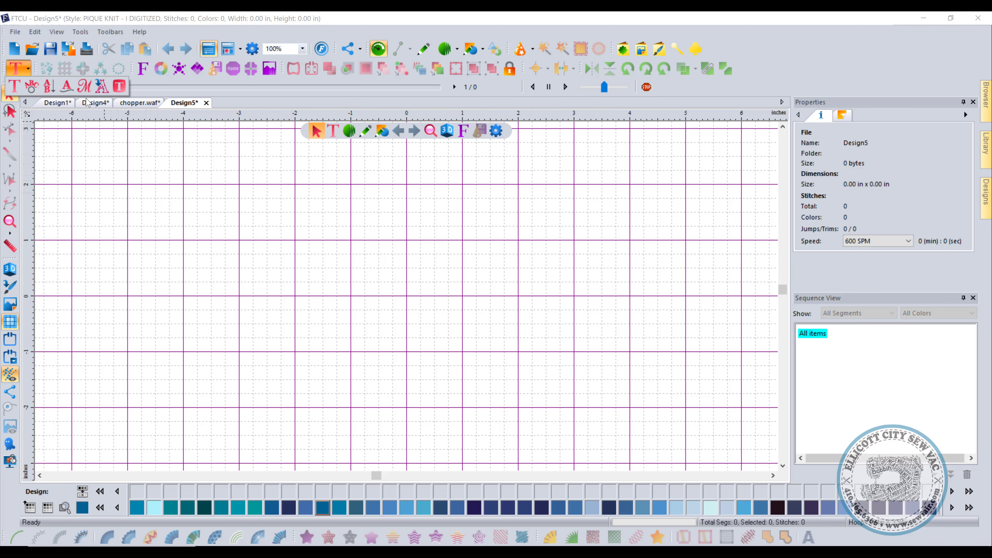
pyautogui.click(158, 178)
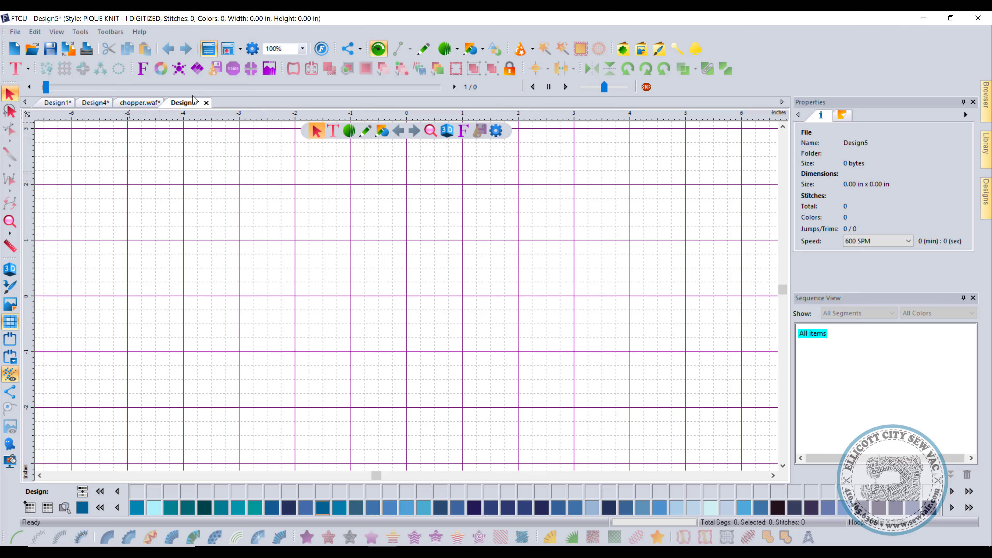
# Enable "Show dropdown menus on hover" in the environment preferences and accept the change.
pyautogui.click(252, 48)
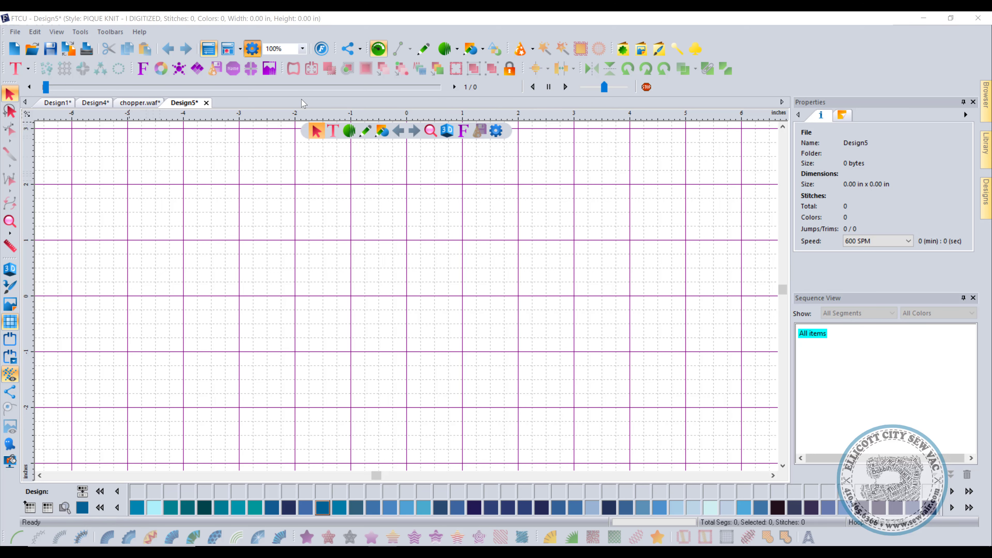
pyautogui.click(417, 184)
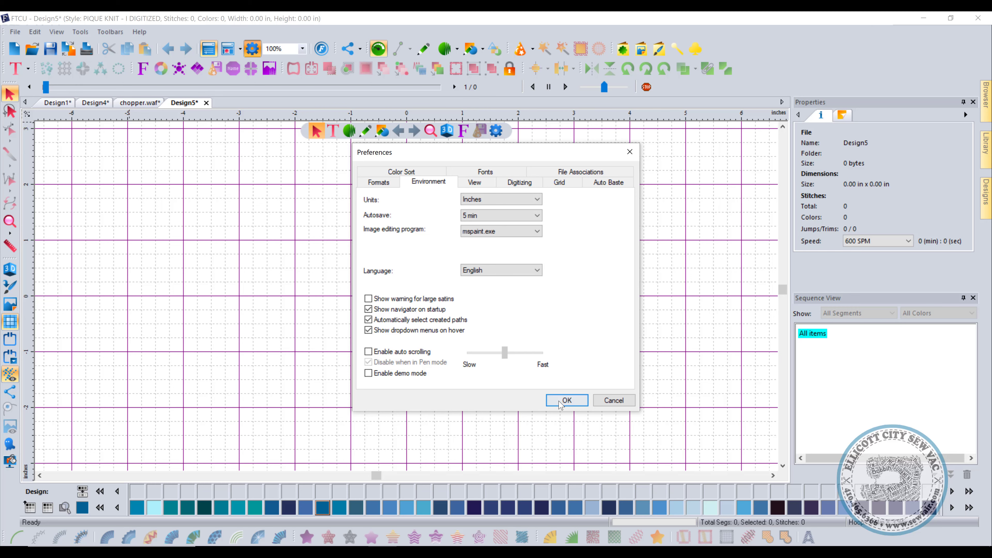
pyautogui.click(567, 401)
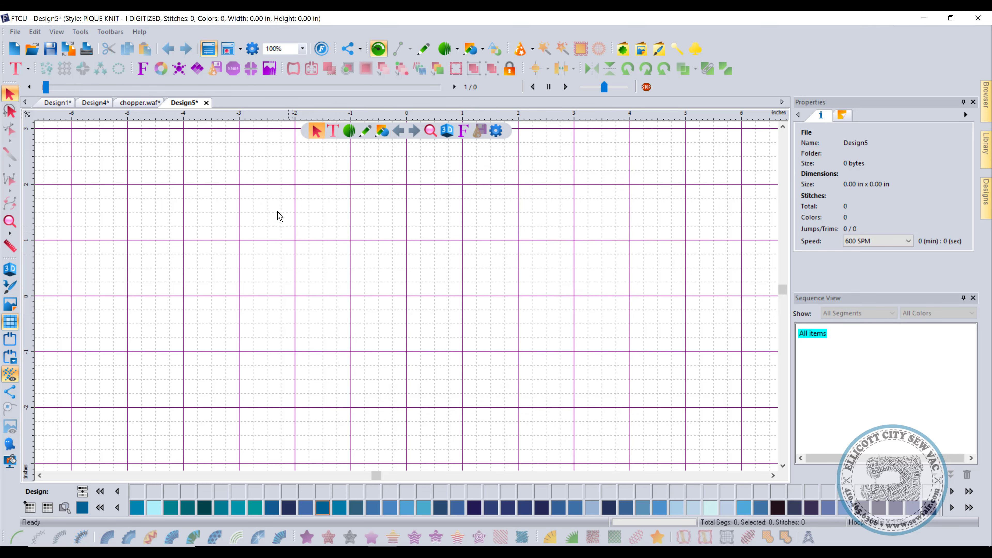
# Try the automatic opening of the tool dropdowns, starting with the text tools.
pyautogui.click(22, 69)
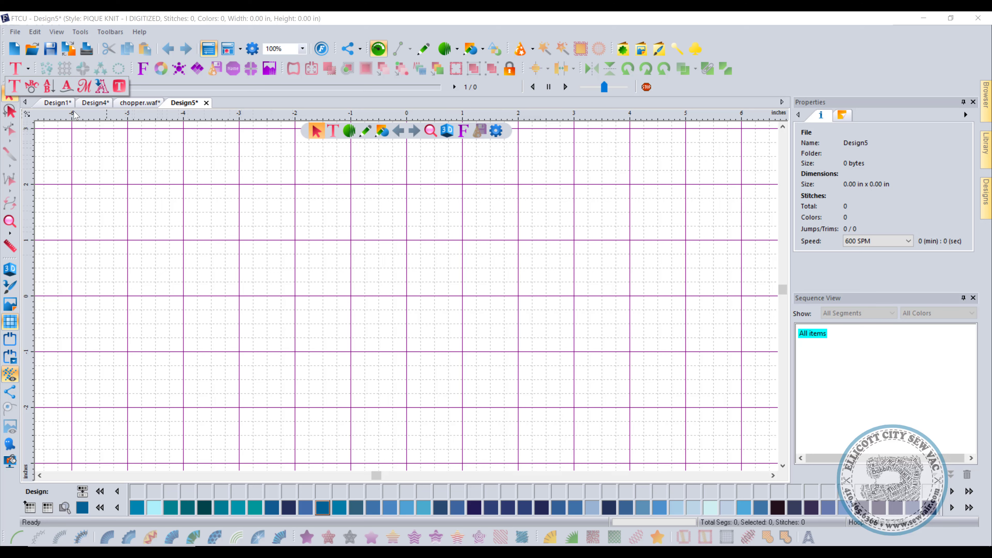
pyautogui.click(113, 193)
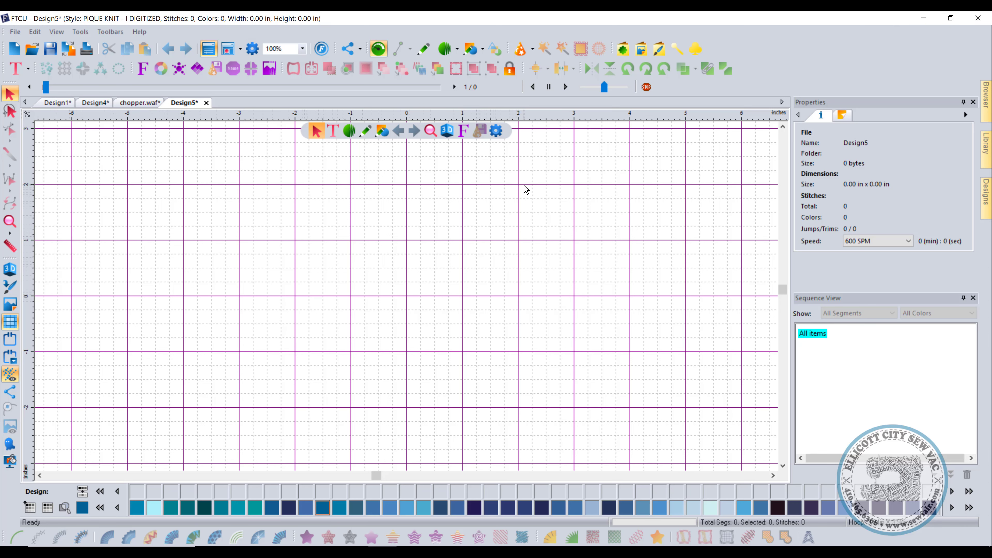
pyautogui.click(532, 49)
# Review the auto scrolling and demo mode options in the environment preferences.
pyautogui.click(252, 48)
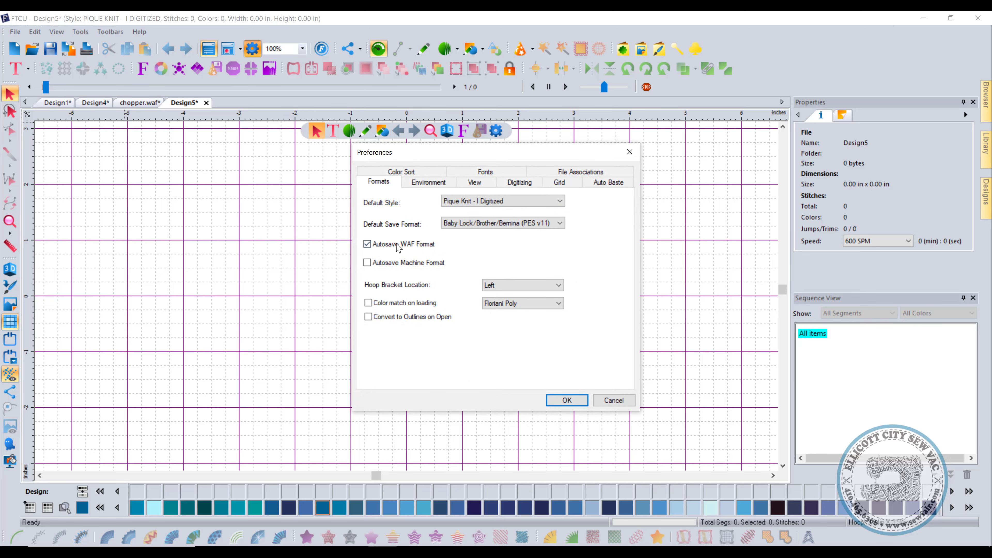
pyautogui.click(428, 182)
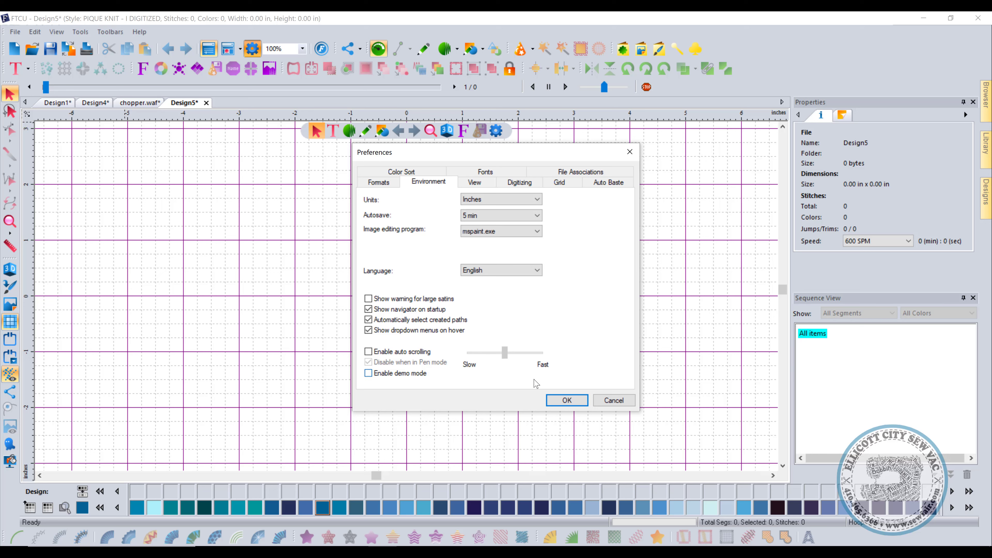
pyautogui.click(566, 401)
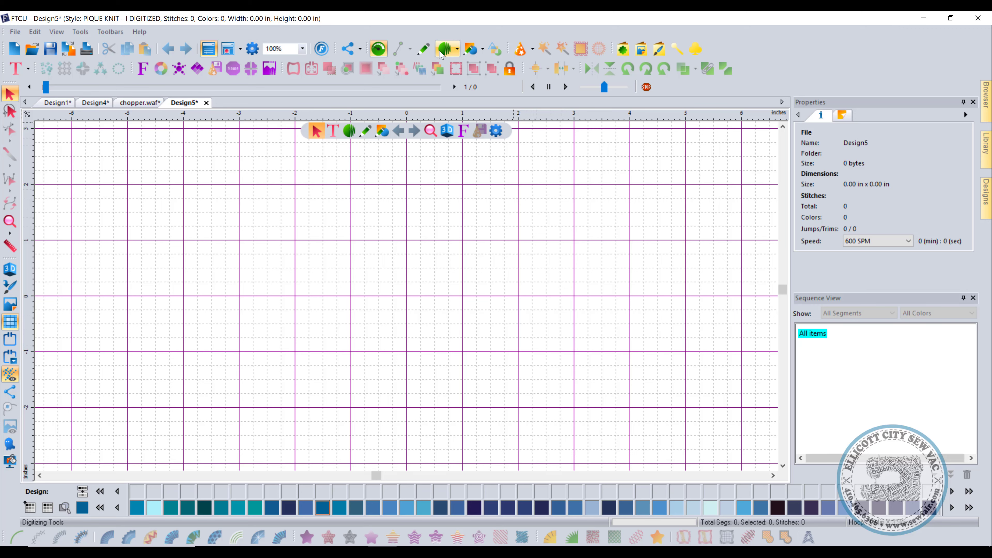
# Draw a zigzag single-run stitch path about 1.67 in wide and 3.67 in high, extending upward beyond the visible page area.
pyautogui.moveTo(447, 50)
pyautogui.click(461, 67)
pyautogui.click(536, 180)
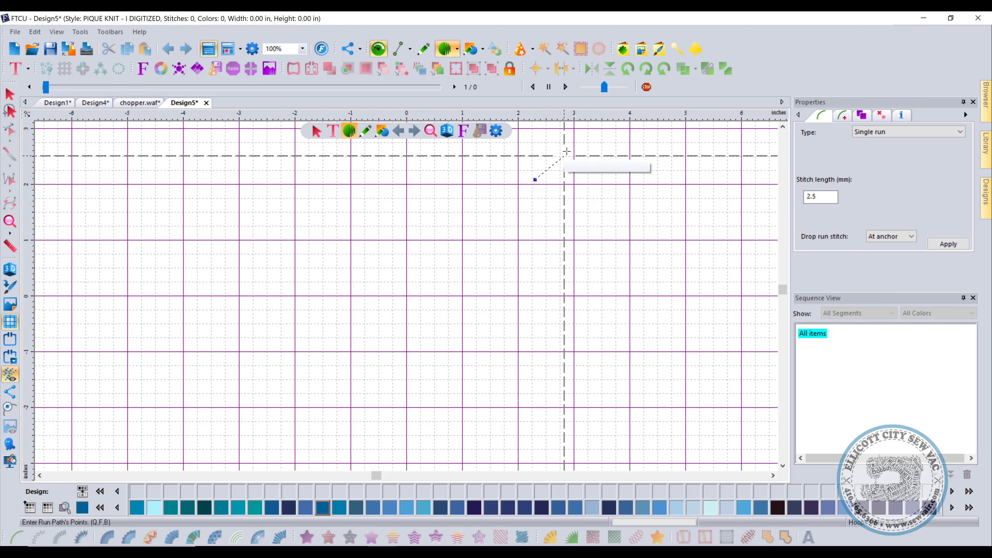
pyautogui.click(574, 145)
pyautogui.click(549, 128)
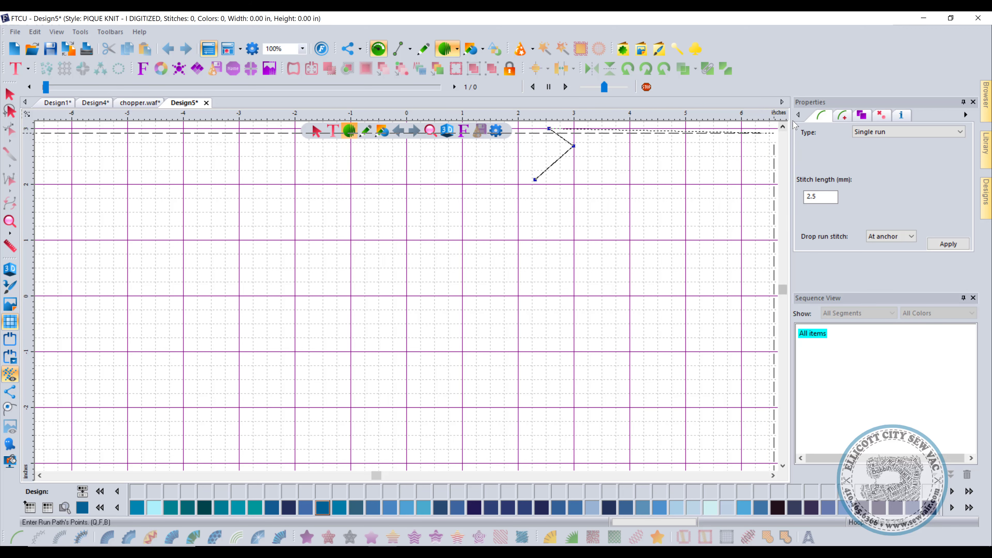
pyautogui.scroll(5, 775, 133)
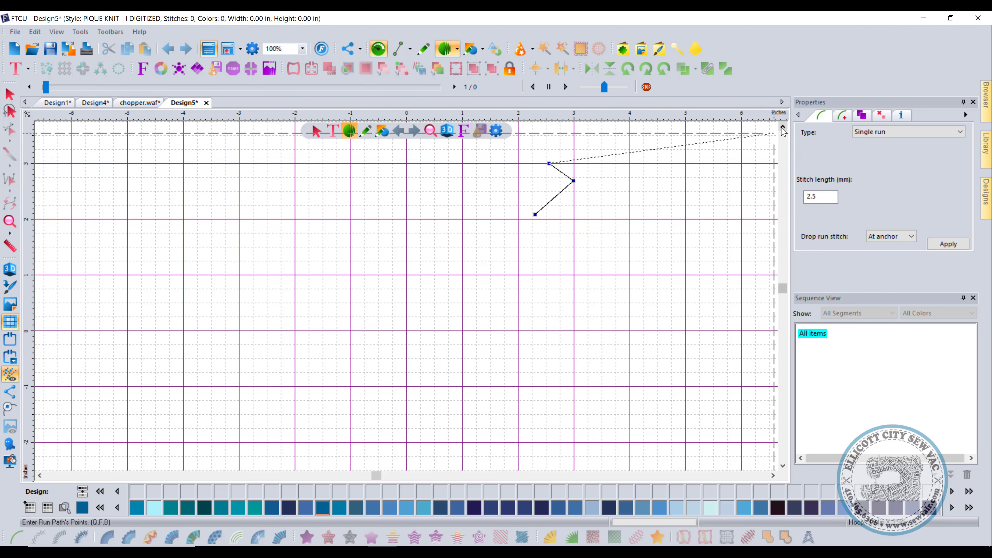
pyautogui.click(549, 187)
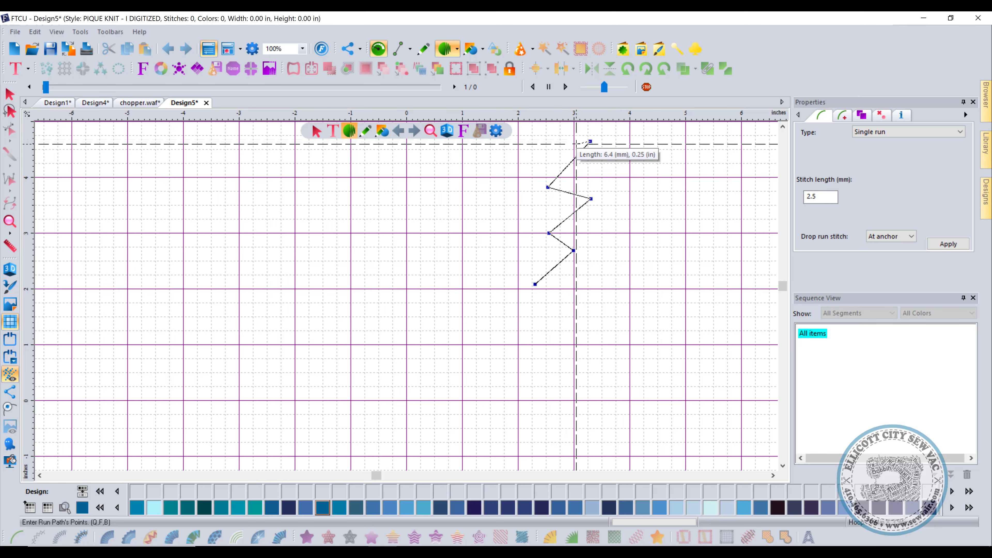
pyautogui.scroll(3, 582, 147)
pyautogui.scroll(-2, 582, 150)
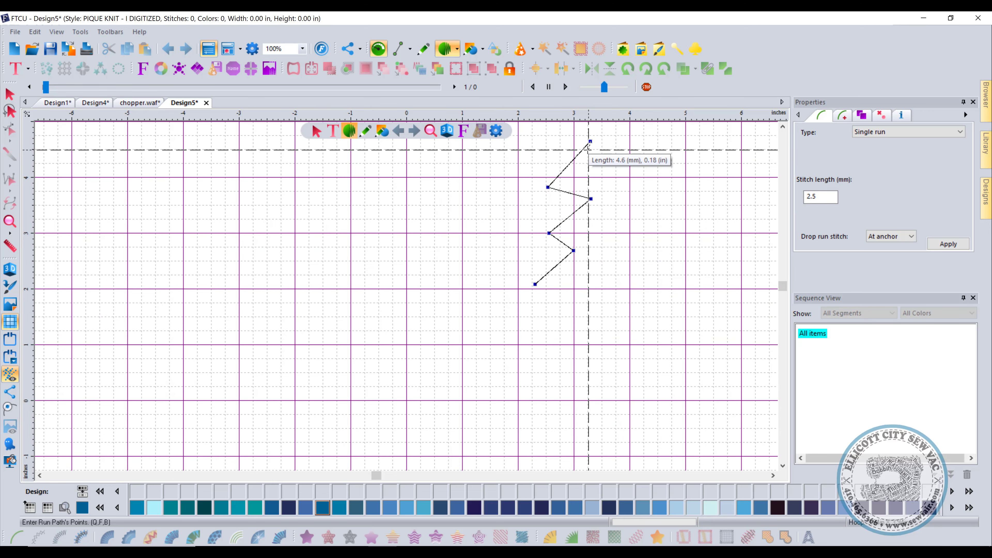
pyautogui.scroll(2, 588, 150)
pyautogui.click(573, 156)
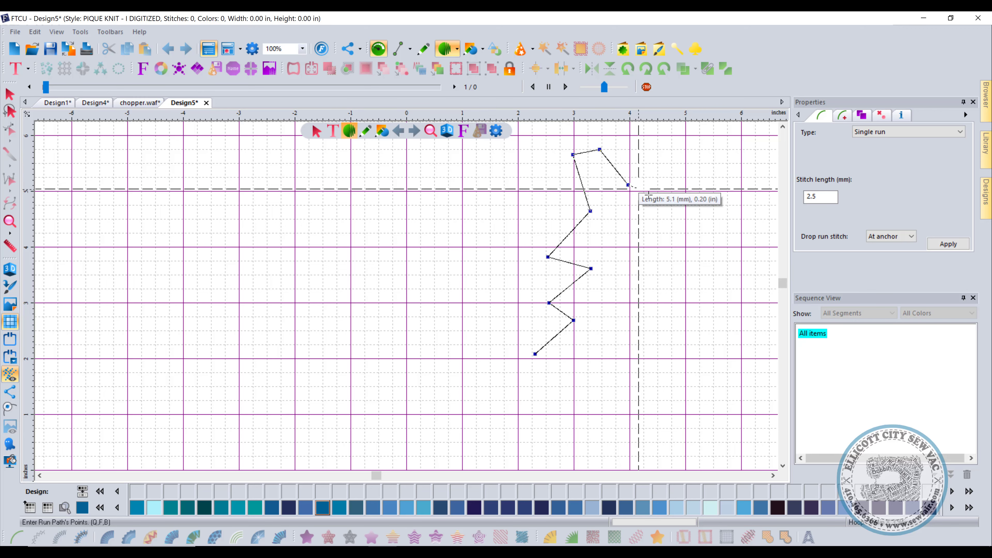
pyautogui.click(628, 184)
pyautogui.press('Return')
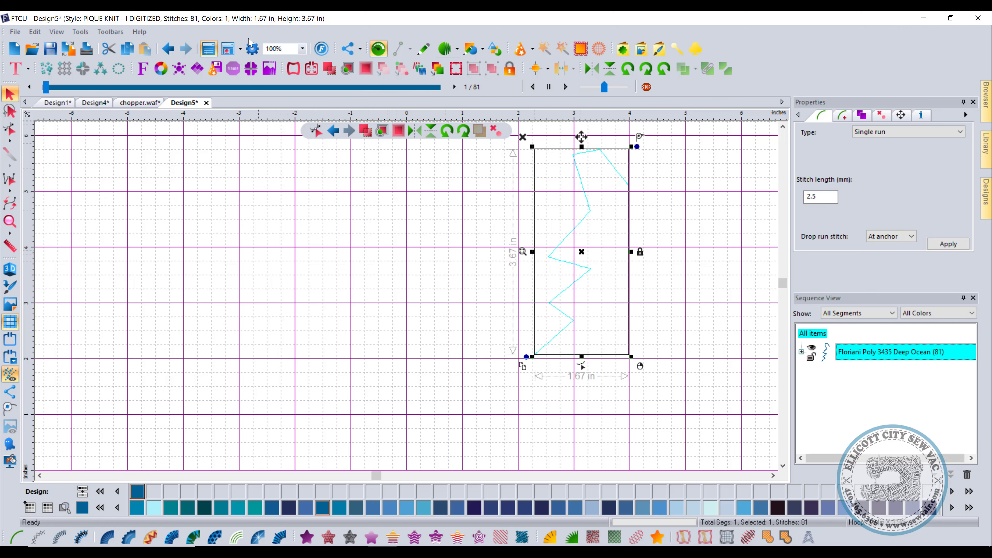
# Enable auto scrolling in the environment preferences and set its speed to the slow end.
pyautogui.click(252, 48)
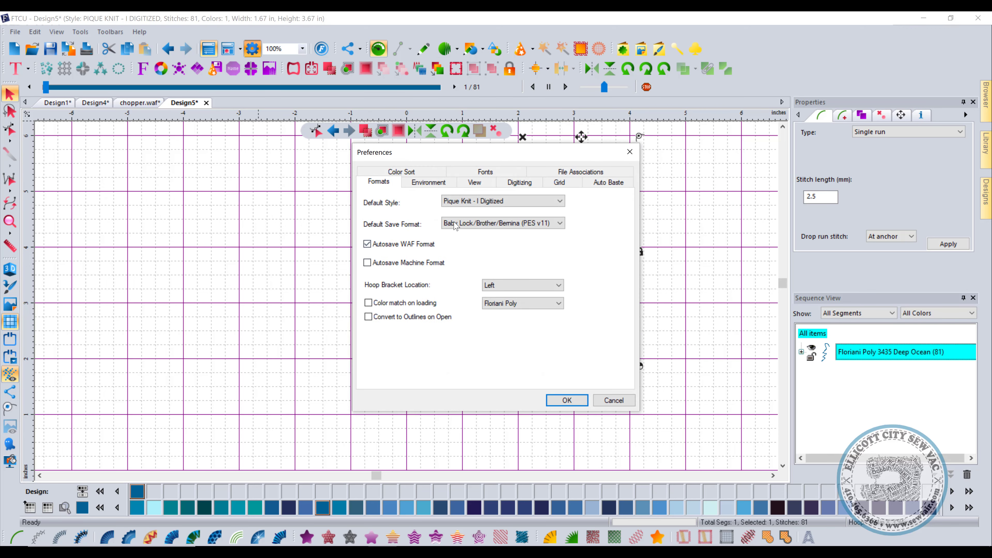
pyautogui.click(428, 182)
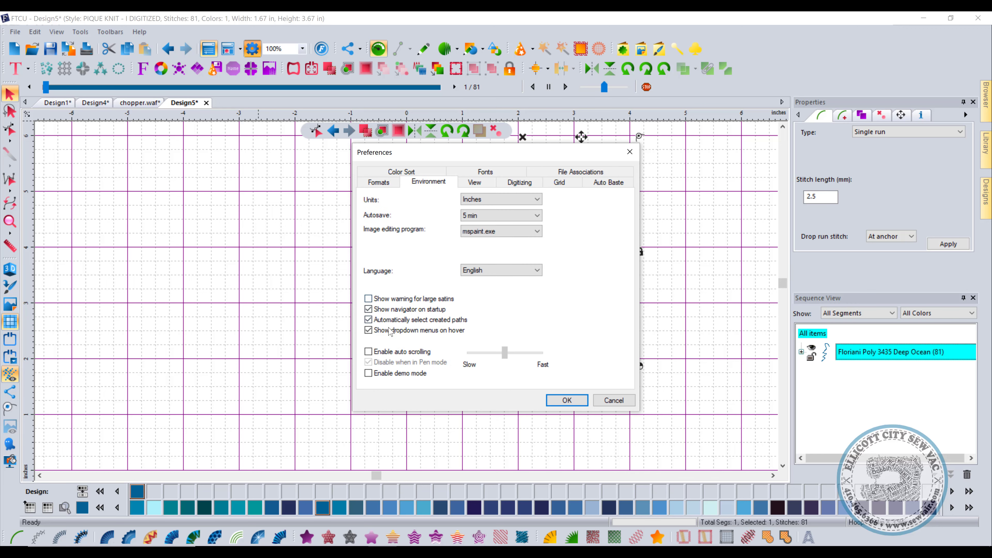
pyautogui.click(377, 352)
pyautogui.moveTo(504, 353); pyautogui.dragTo(470, 353)
pyautogui.click(578, 399)
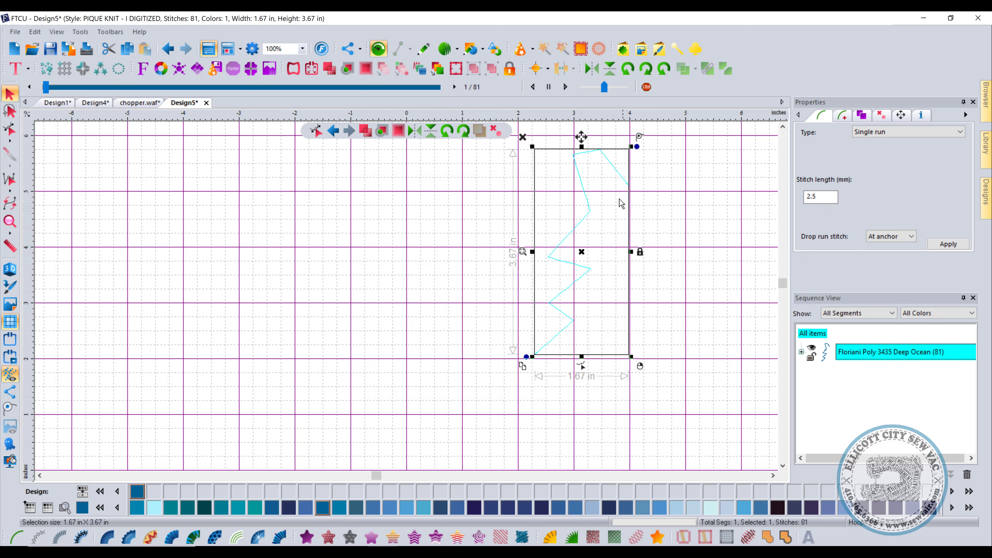
# Test auto scrolling by drawing a run stitch path upward from the zigzag's end, placing points at the visible page edge.
pyautogui.click(457, 48)
pyautogui.click(472, 67)
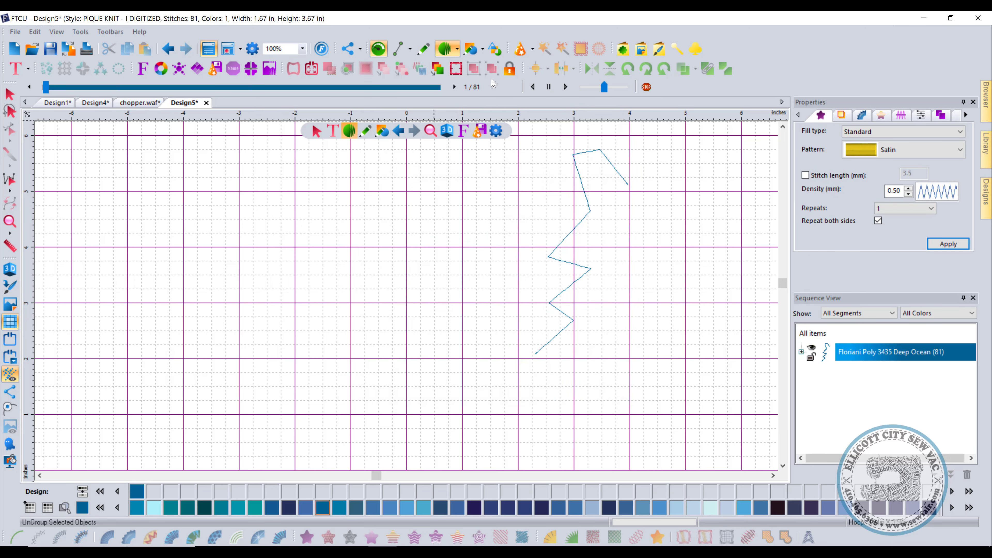
pyautogui.click(451, 52)
pyautogui.click(461, 68)
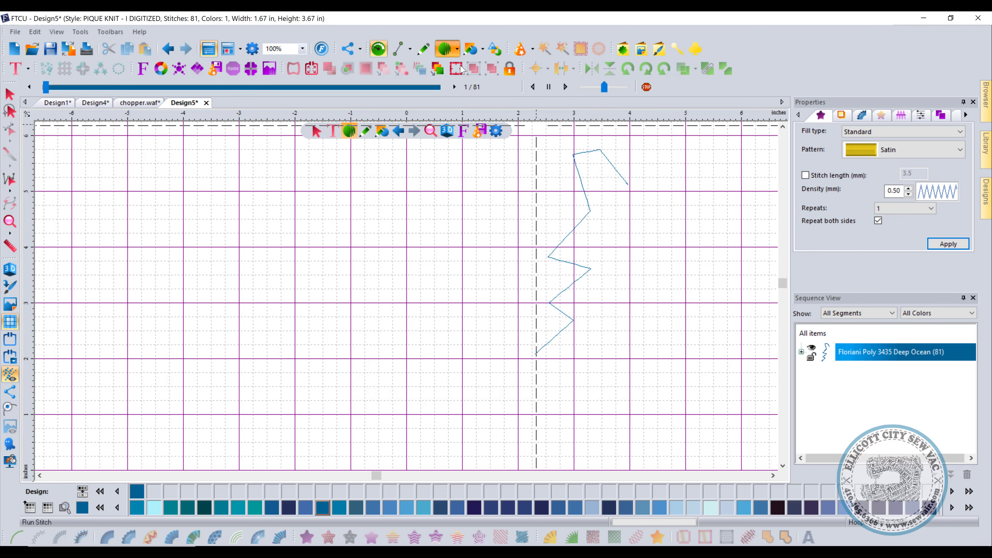
pyautogui.click(651, 129)
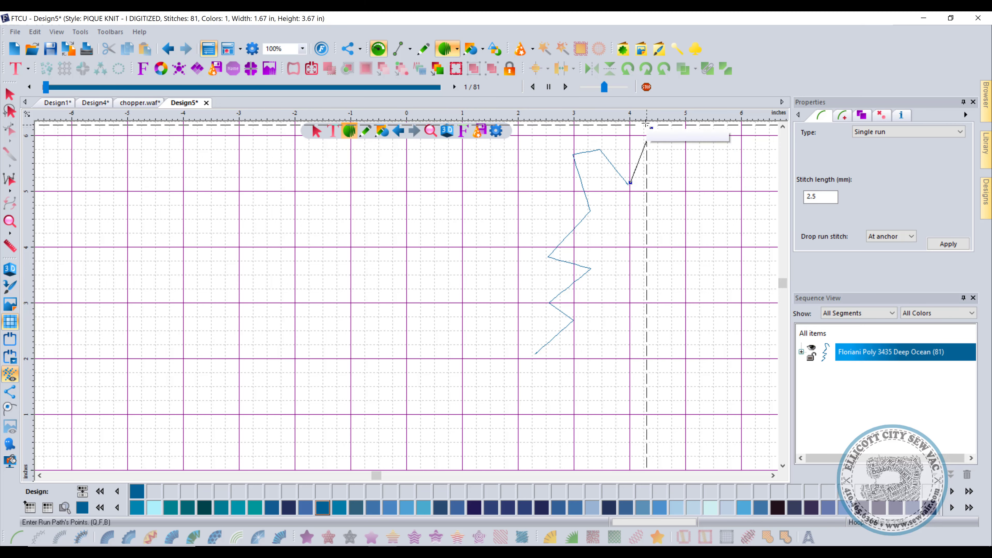
pyautogui.click(643, 121)
pyautogui.scroll(1, 642, 120)
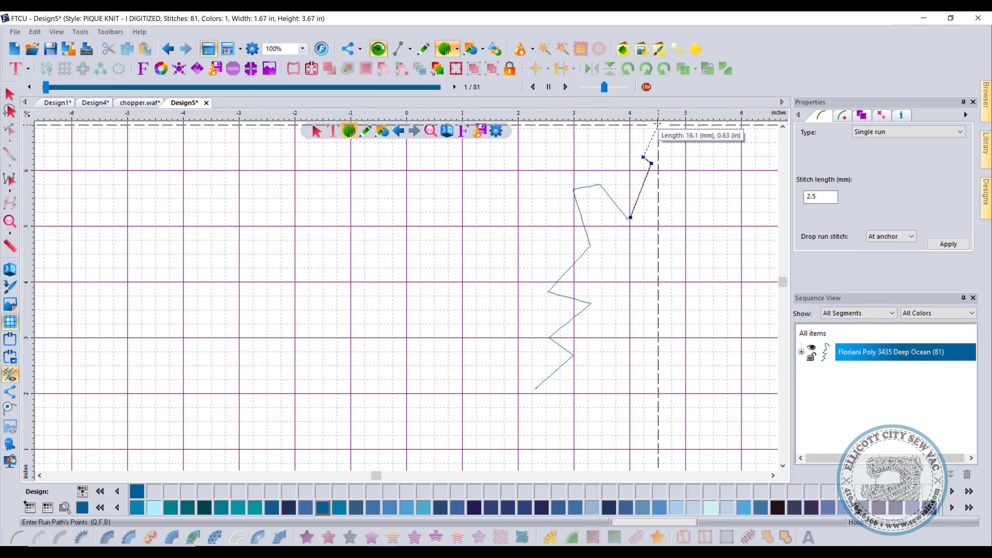
pyautogui.click(656, 124)
pyautogui.click(638, 123)
pyautogui.scroll(1, 638, 124)
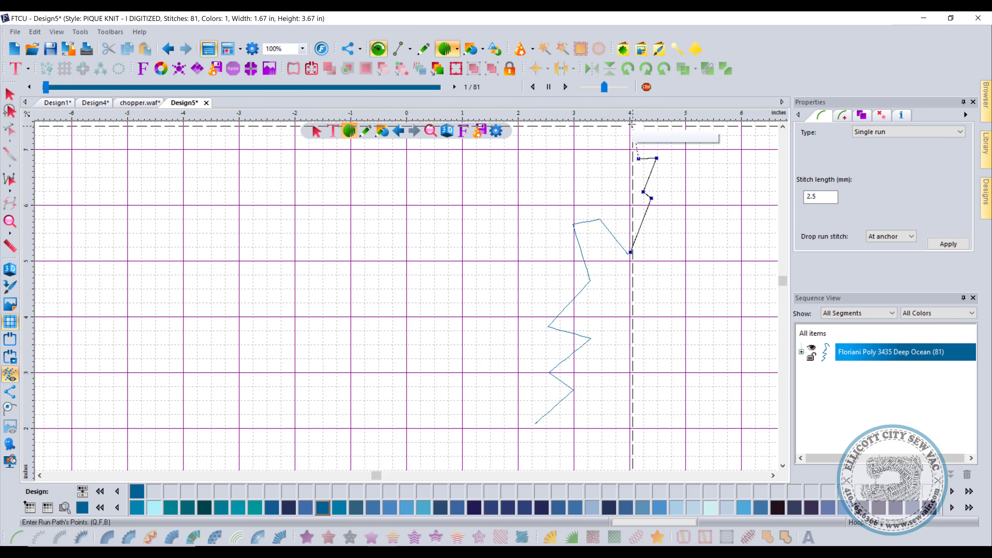
# Remove the run path's last two points, add a new end point, and finish it about 0.58 in wide and 1.47 in high.
pyautogui.press('BackSpace')
pyautogui.press('BackSpace')
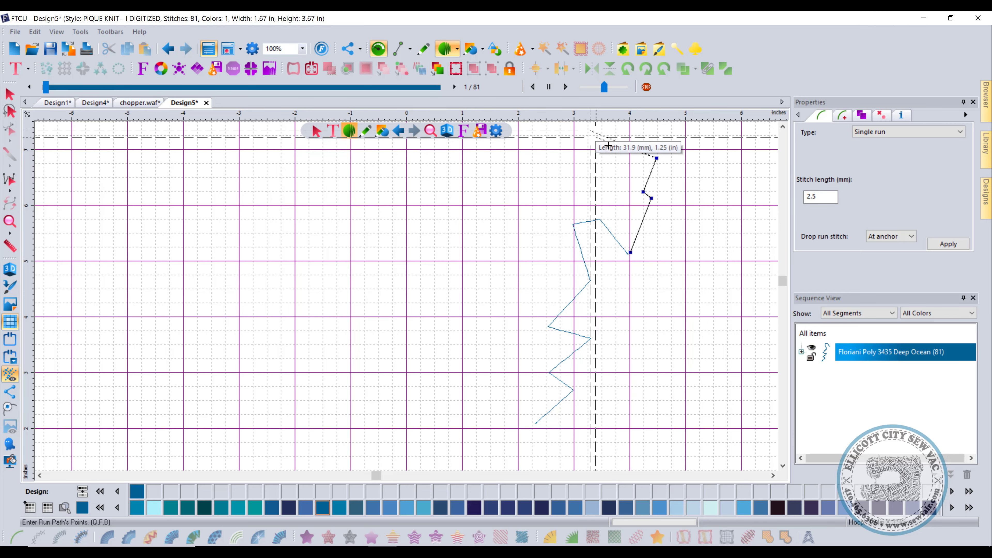
pyautogui.click(663, 171)
pyautogui.scroll(1, 663, 170)
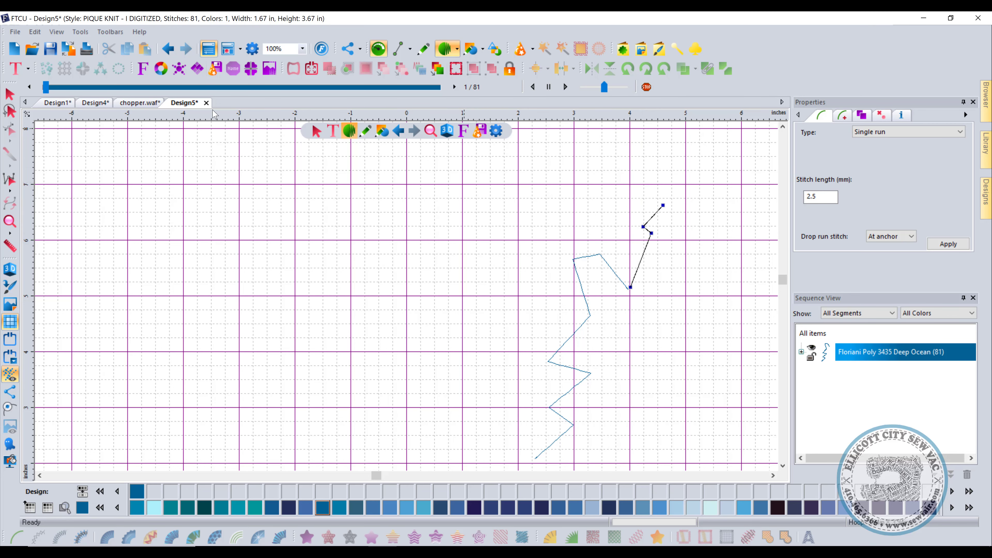
pyautogui.press('Return')
# Delete both run stitch paths from the design.
pyautogui.press('Delete')
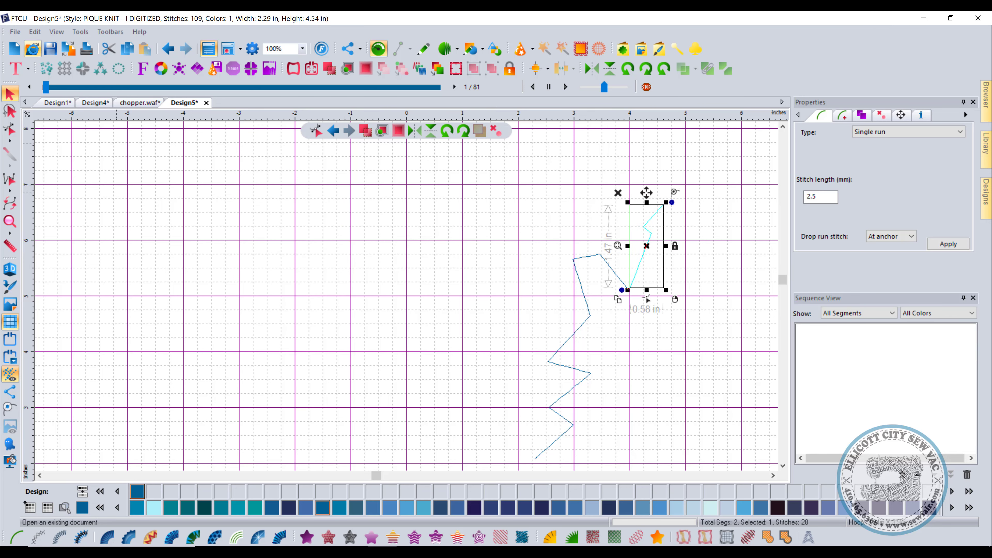
pyautogui.press('Delete')
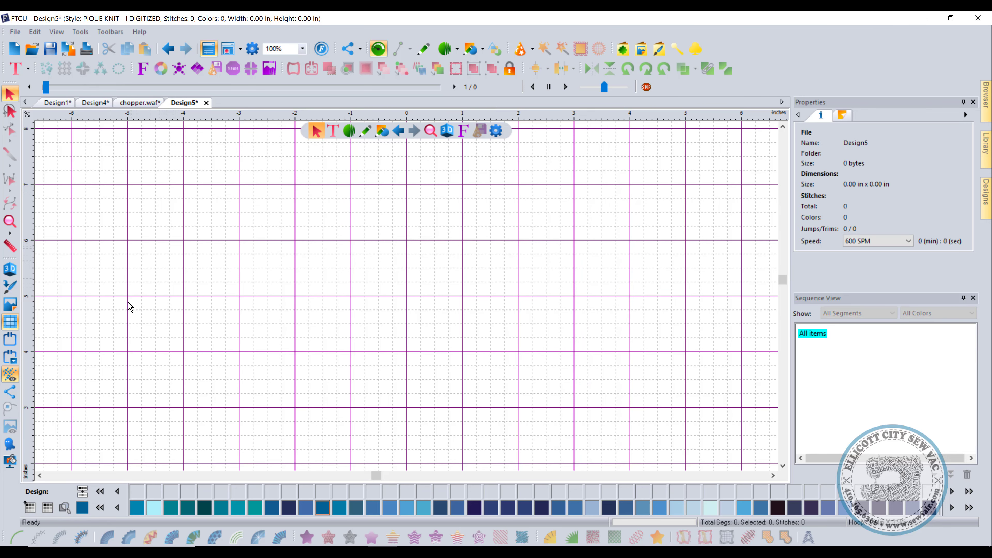
pyautogui.scroll(-2, 128, 297)
pyautogui.scroll(-4, 363, 315)
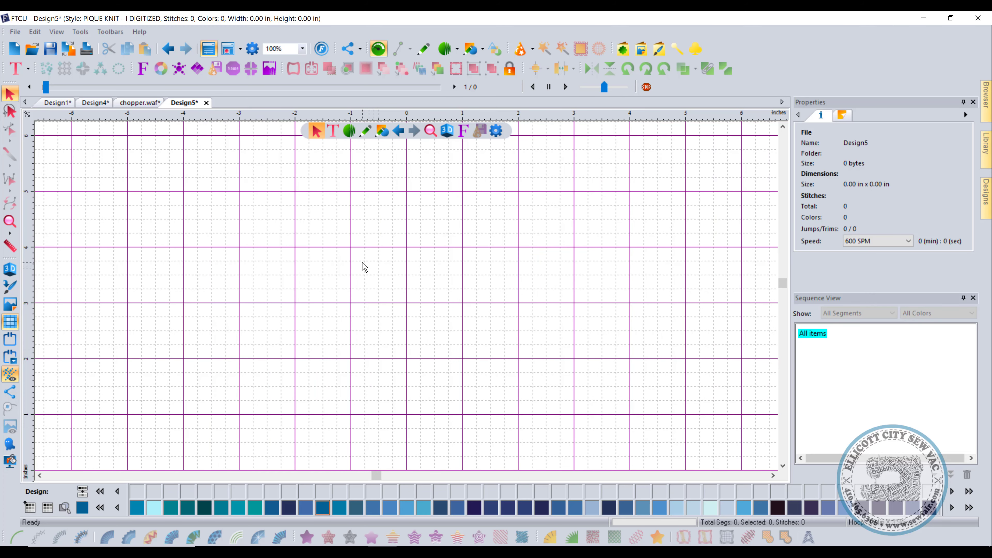
pyautogui.scroll(-10, 364, 267)
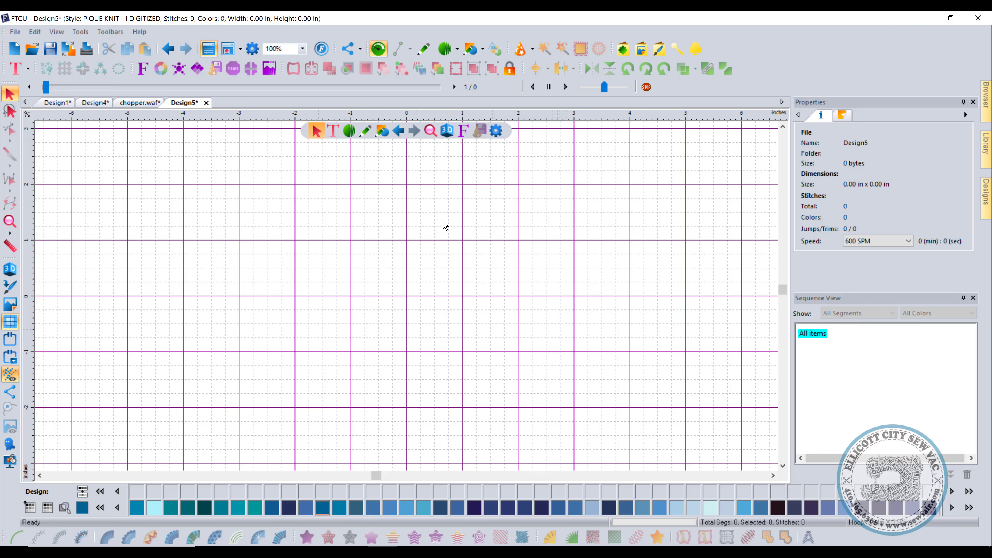
# Turn off auto scrolling in the environment preferences, try the demo mode option, and apply the preferences.
pyautogui.click(252, 50)
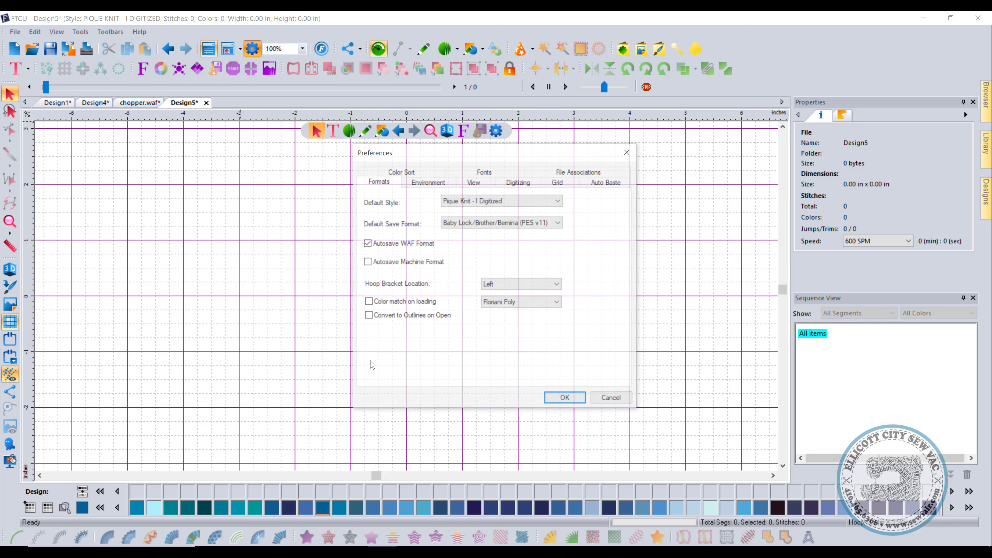
pyautogui.click(409, 186)
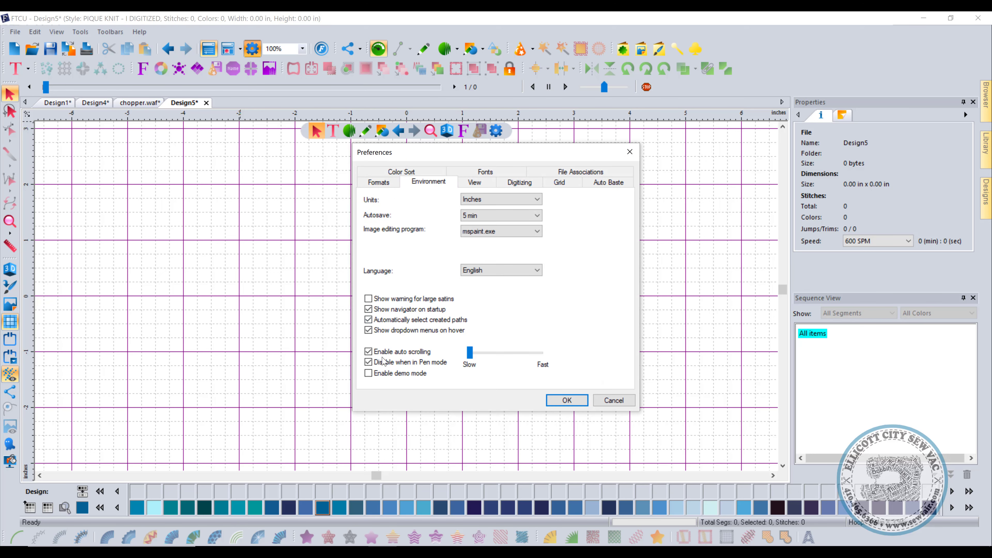
pyautogui.click(378, 357)
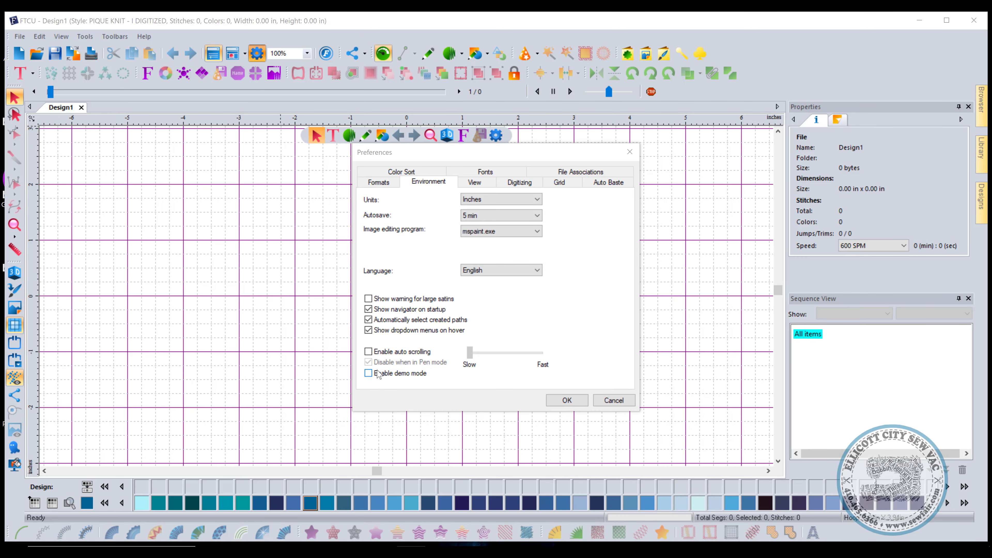
pyautogui.click(390, 375)
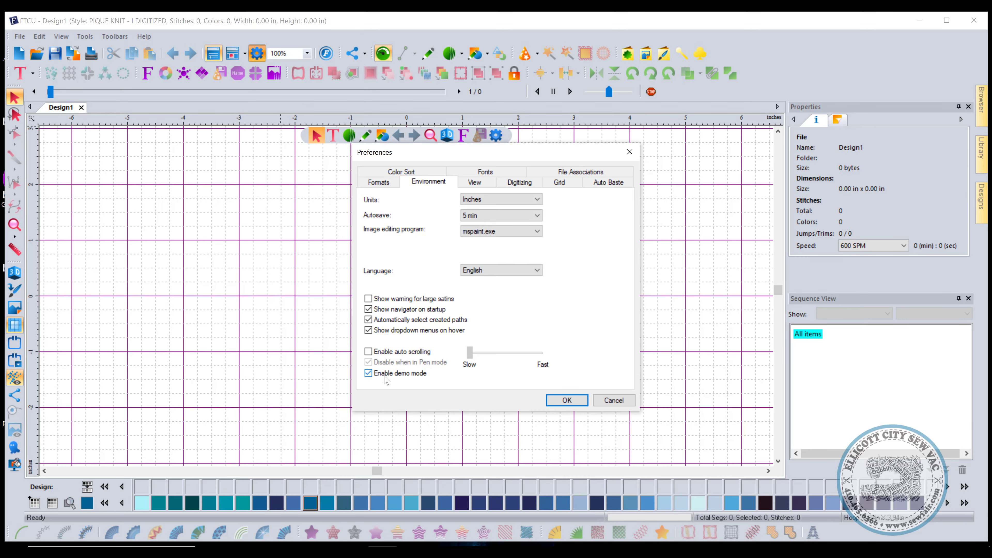
pyautogui.click(394, 377)
pyautogui.click(476, 183)
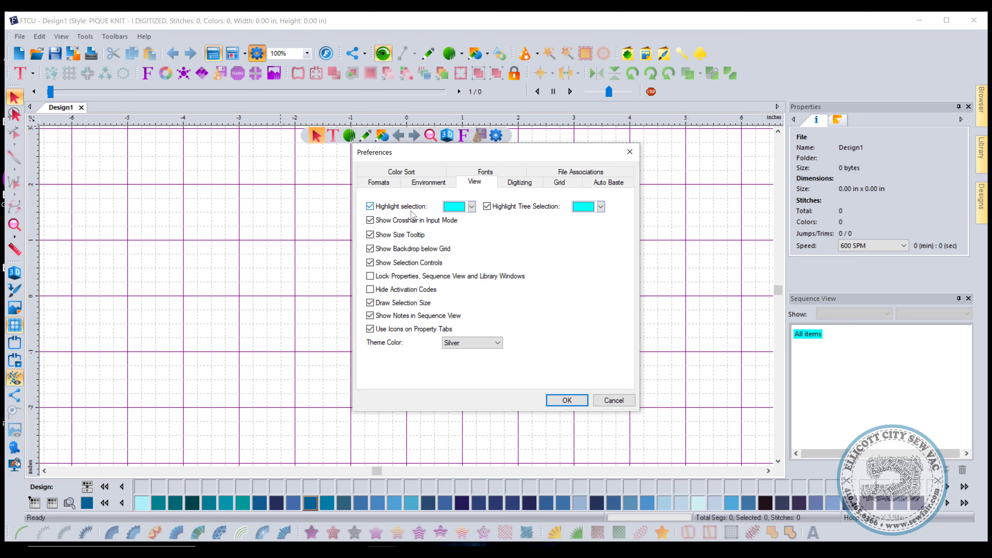
pyautogui.click(558, 398)
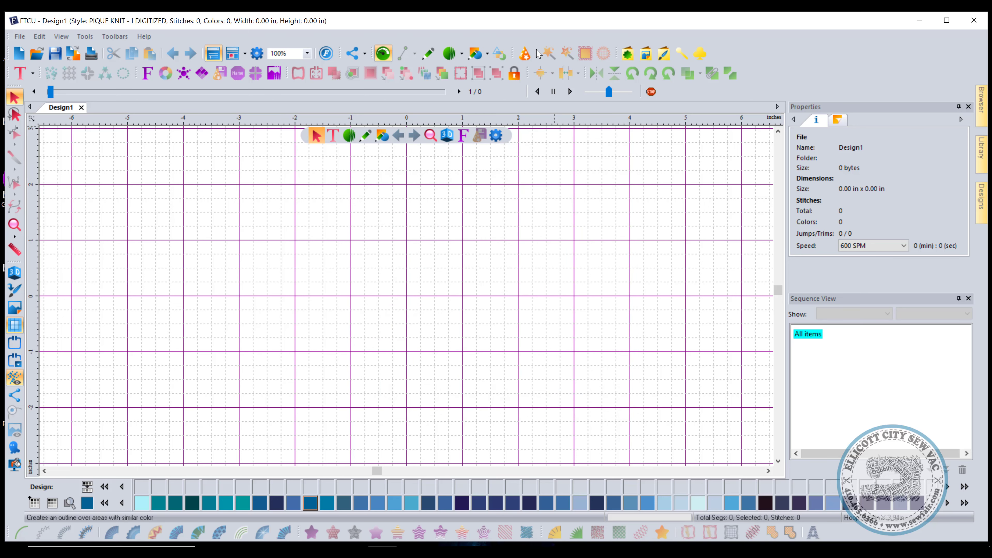
# Draw an ellipse about 3.03 in wide and 2.26 in high and convert it to a standard fill.
pyautogui.click(487, 54)
pyautogui.click(485, 72)
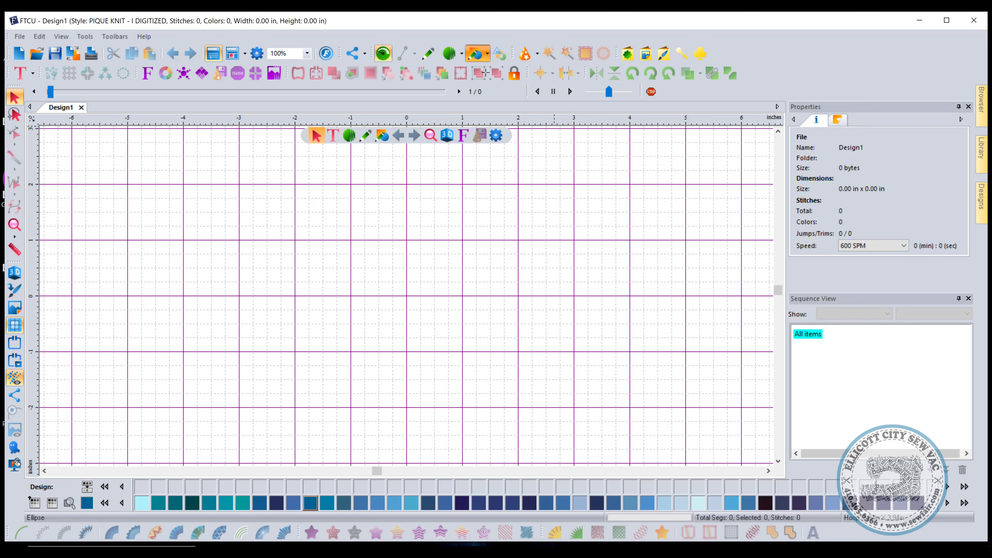
pyautogui.moveTo(297, 268)
pyautogui.mouseDown()
pyautogui.moveTo(446, 391)
pyautogui.moveTo(468, 395)
pyautogui.mouseUp()
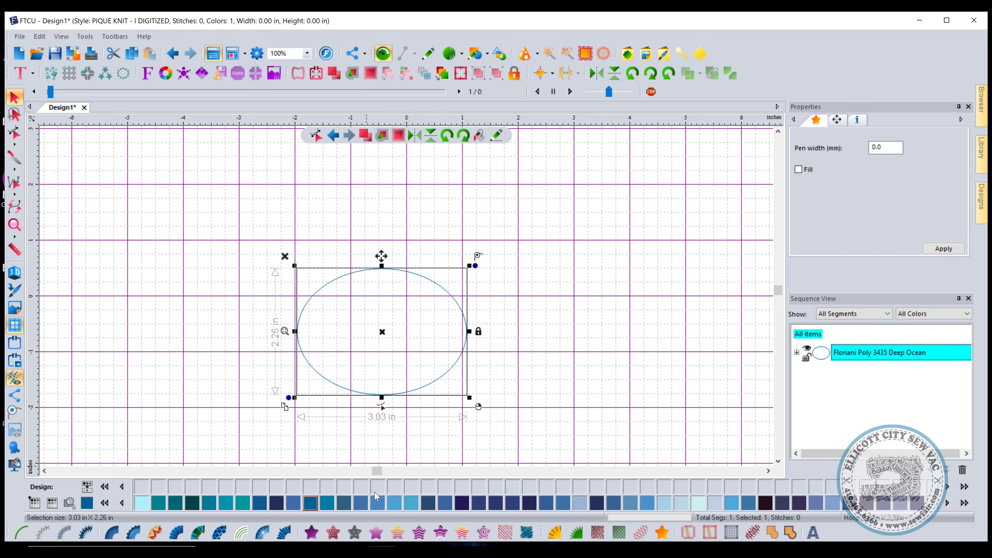
pyautogui.click(309, 533)
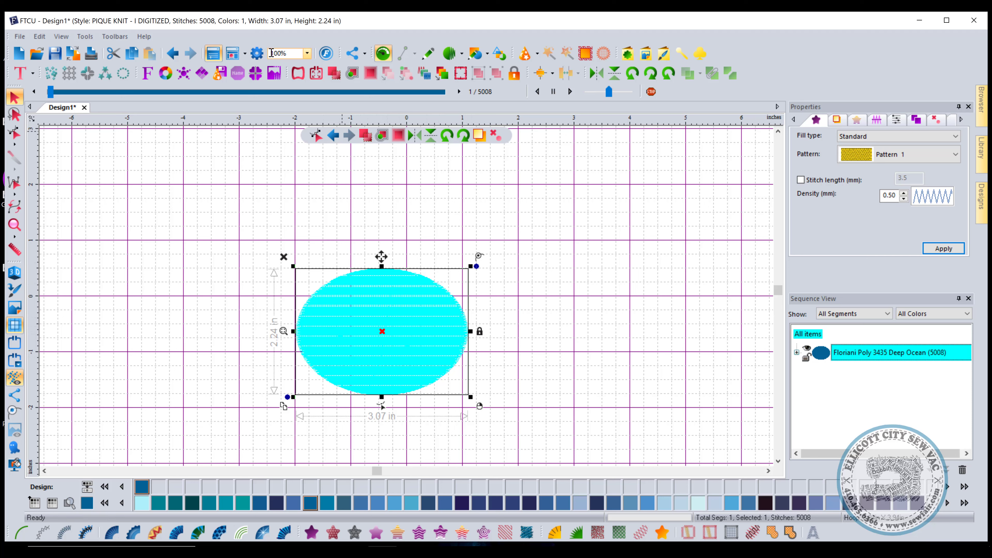
# Review the highlight selection colour choices in the view preferences, leaving without applying any change.
pyautogui.click(257, 53)
pyautogui.click(474, 182)
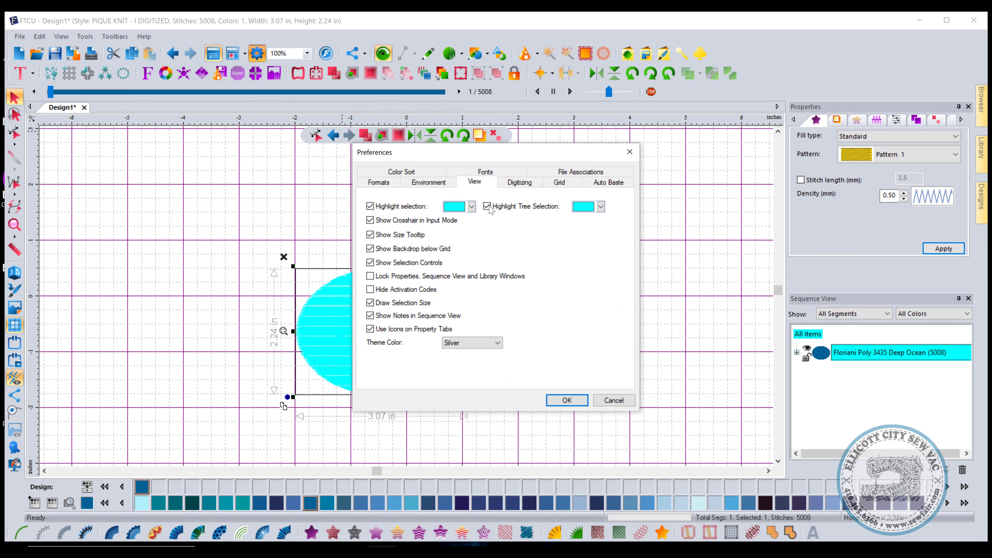
pyautogui.click(472, 208)
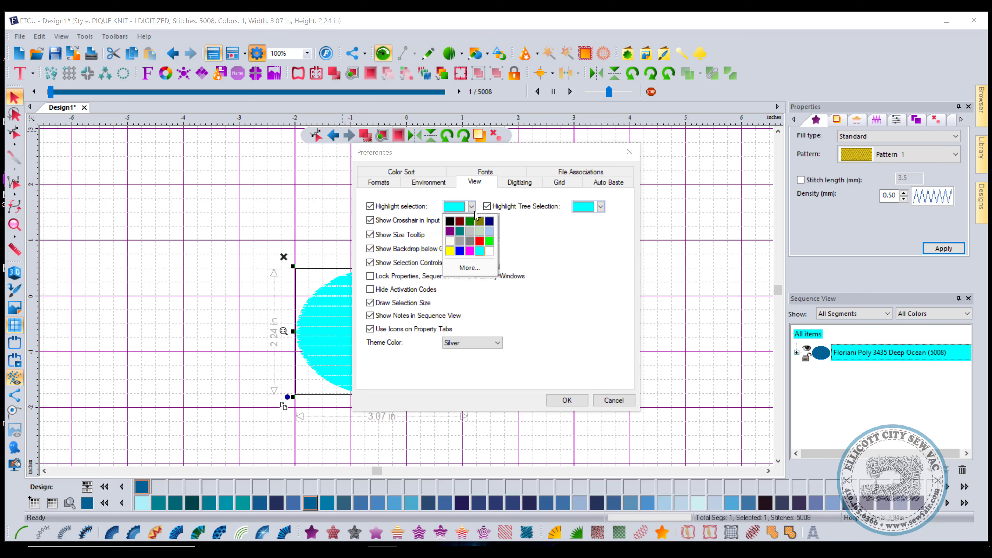
pyautogui.click(546, 229)
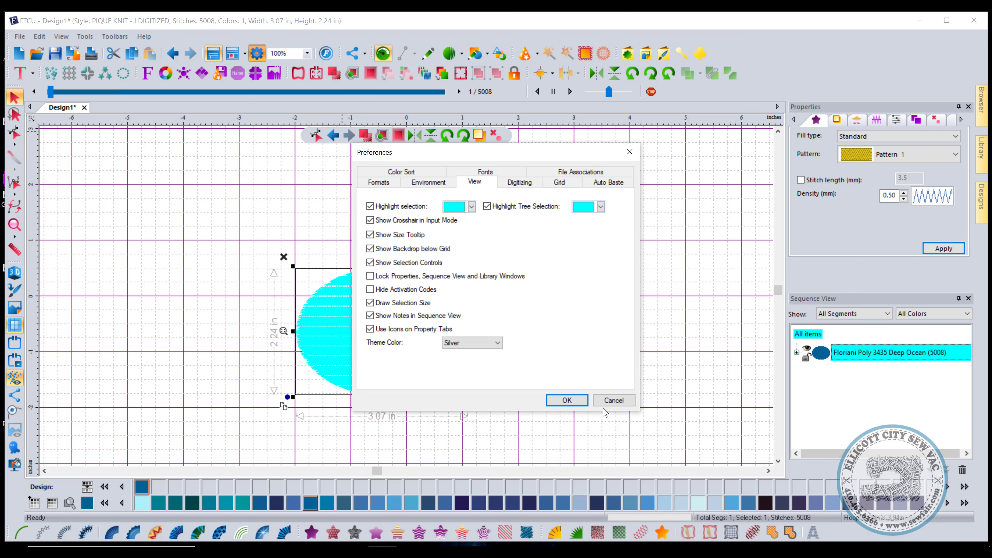
pyautogui.click(609, 400)
# Select and deselect the filled ellipse repeatedly to compare its highlighted and normal appearance.
pyautogui.click(539, 287)
pyautogui.click(419, 324)
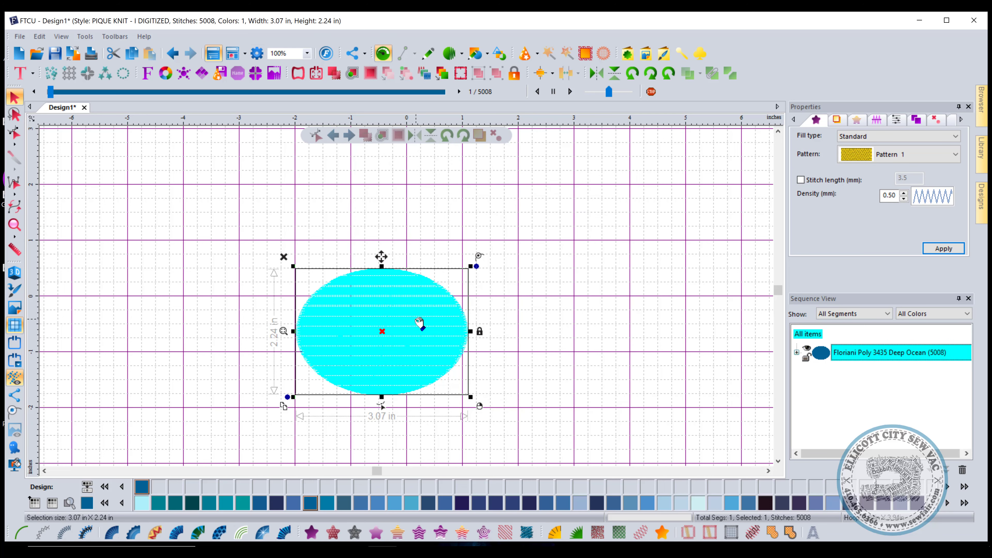
pyautogui.click(529, 294)
pyautogui.click(401, 328)
pyautogui.click(527, 305)
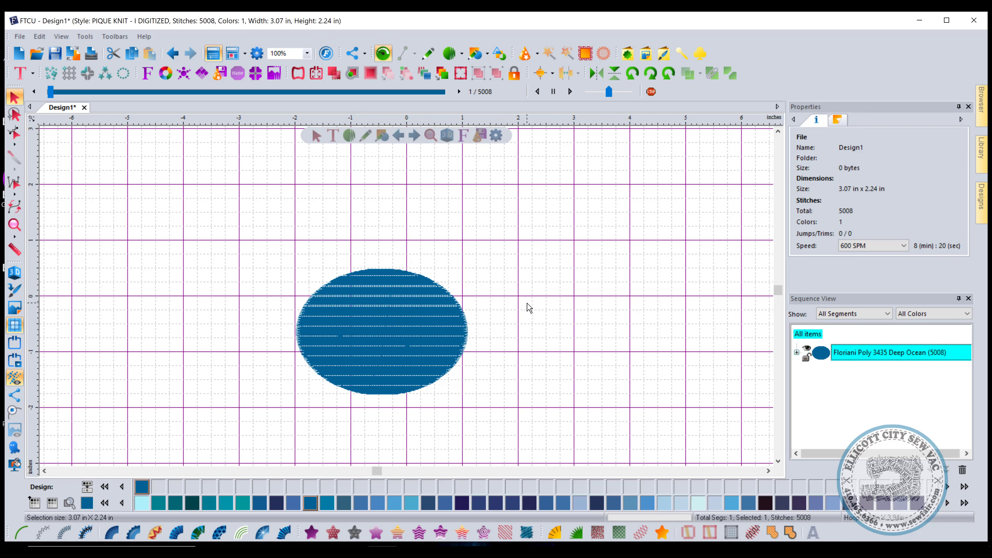
pyautogui.click(430, 319)
pyautogui.click(529, 304)
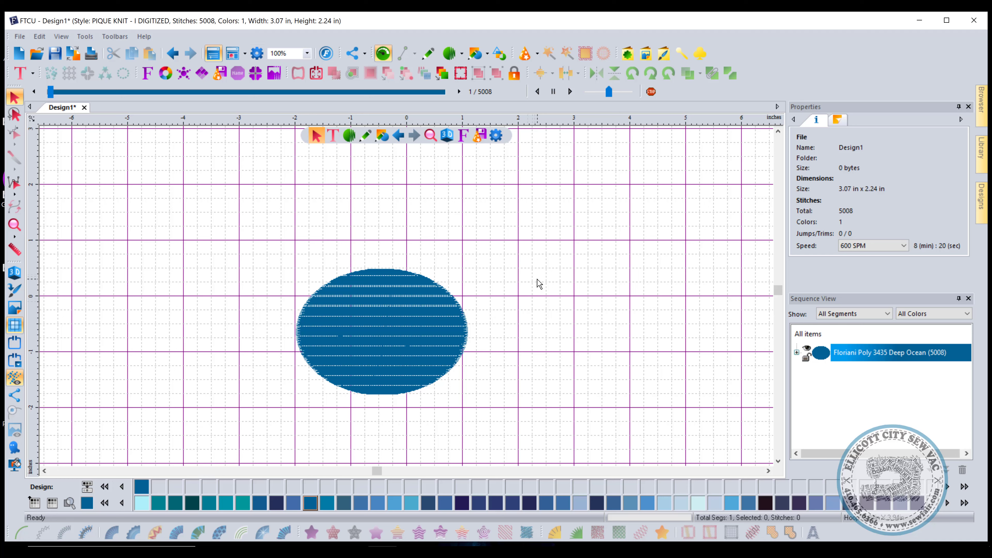
pyautogui.click(446, 306)
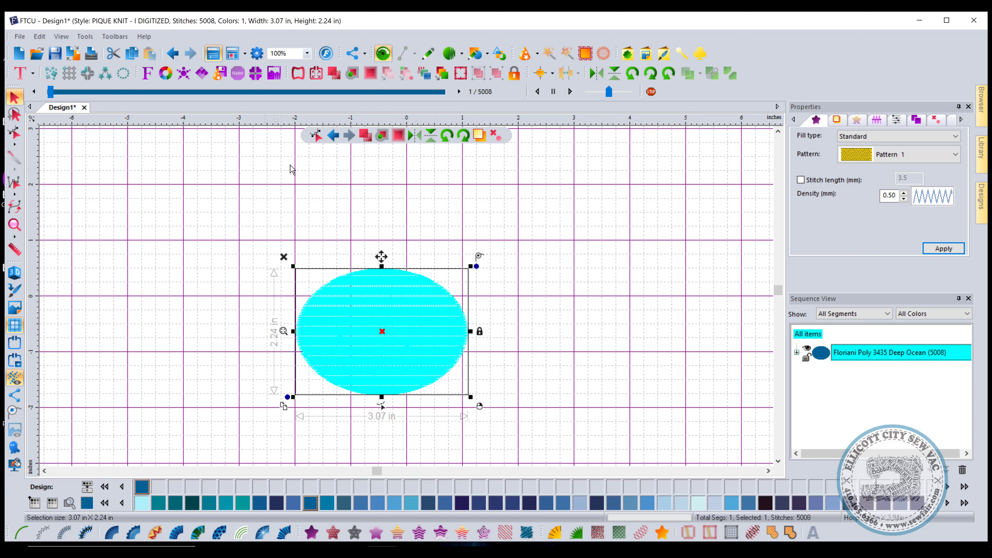
# Turn off Highlight selection in the view preferences, and reselect the ellipse to check the effect.
pyautogui.click(257, 54)
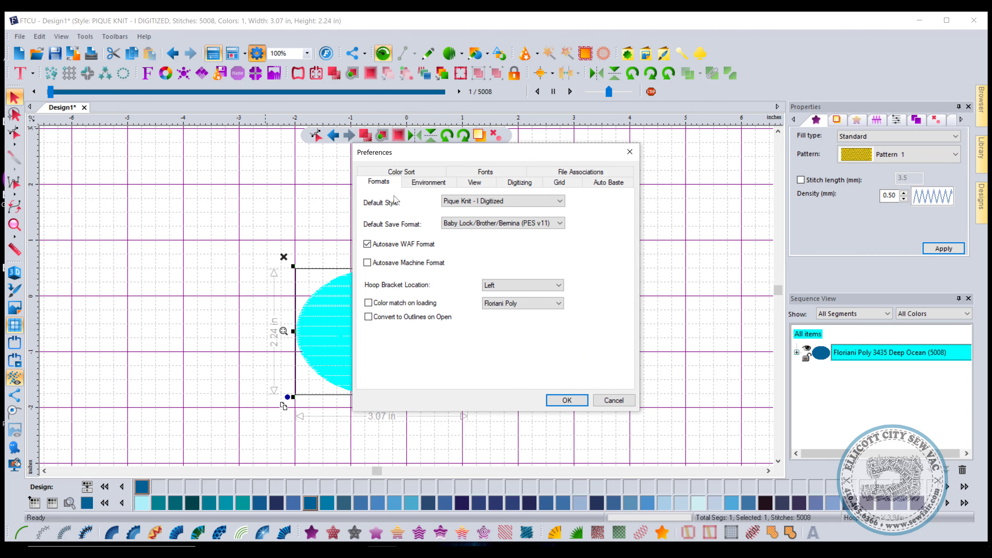
pyautogui.click(466, 183)
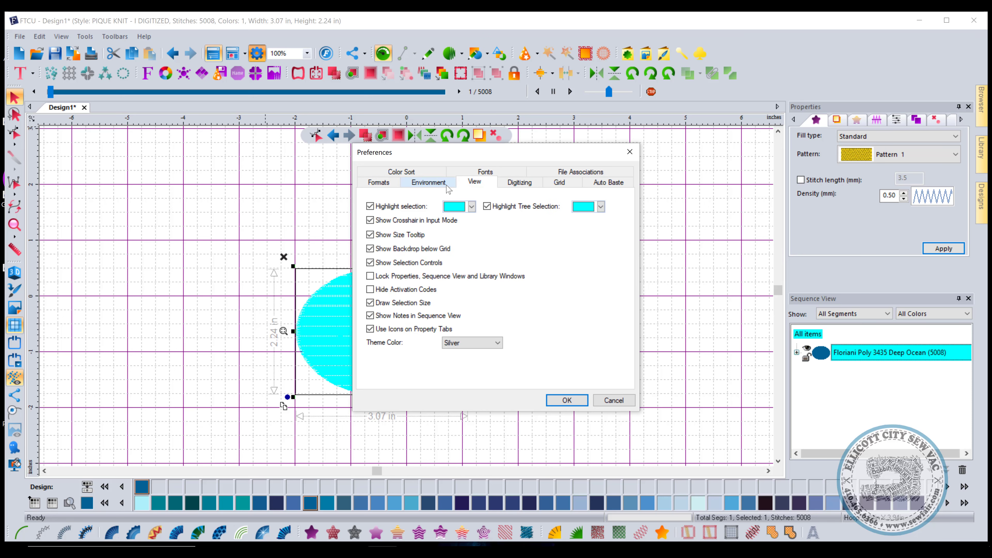
pyautogui.click(370, 207)
pyautogui.click(565, 400)
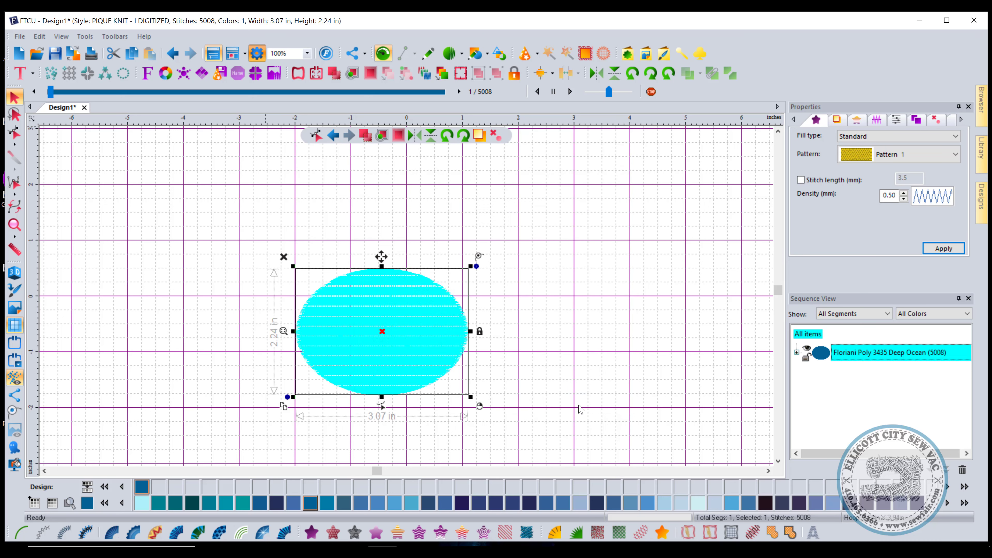
pyautogui.click(574, 313)
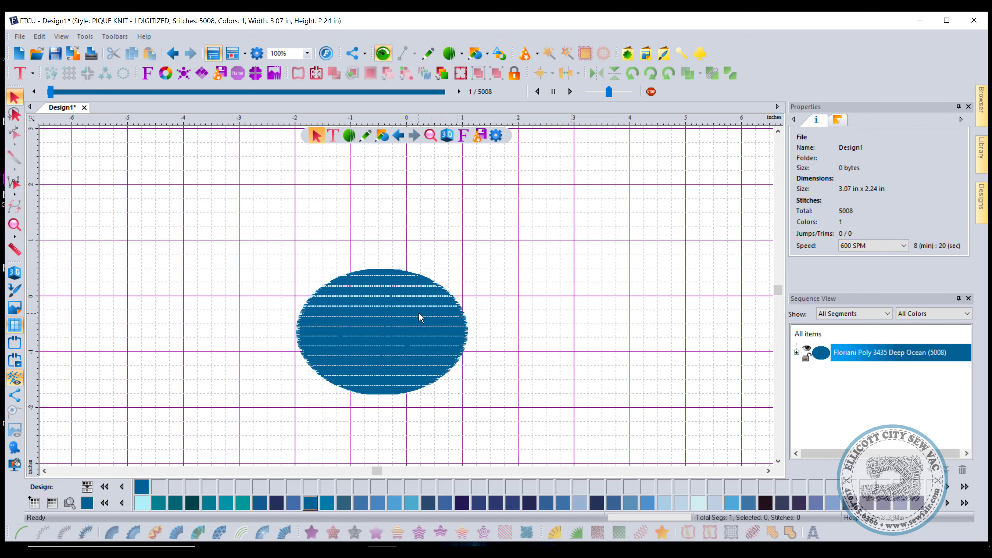
pyautogui.click(361, 325)
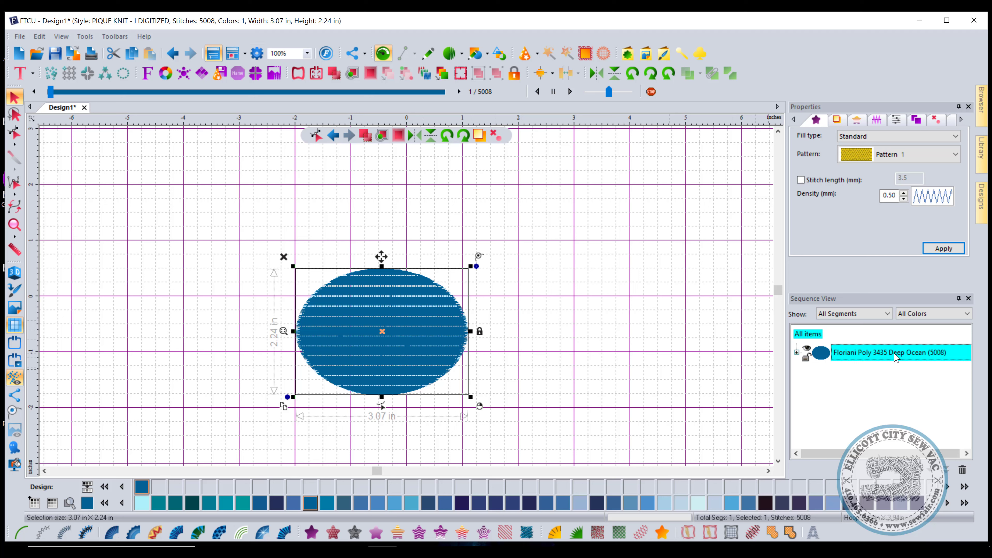
# Turn off Highlight Tree Selection in the view preferences and deselect the ellipse.
pyautogui.click(257, 53)
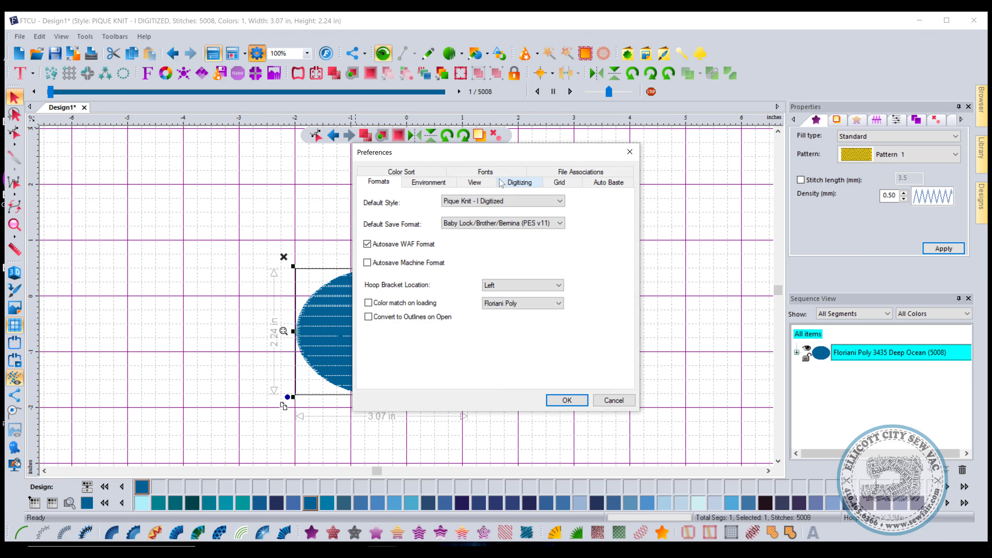
pyautogui.click(486, 184)
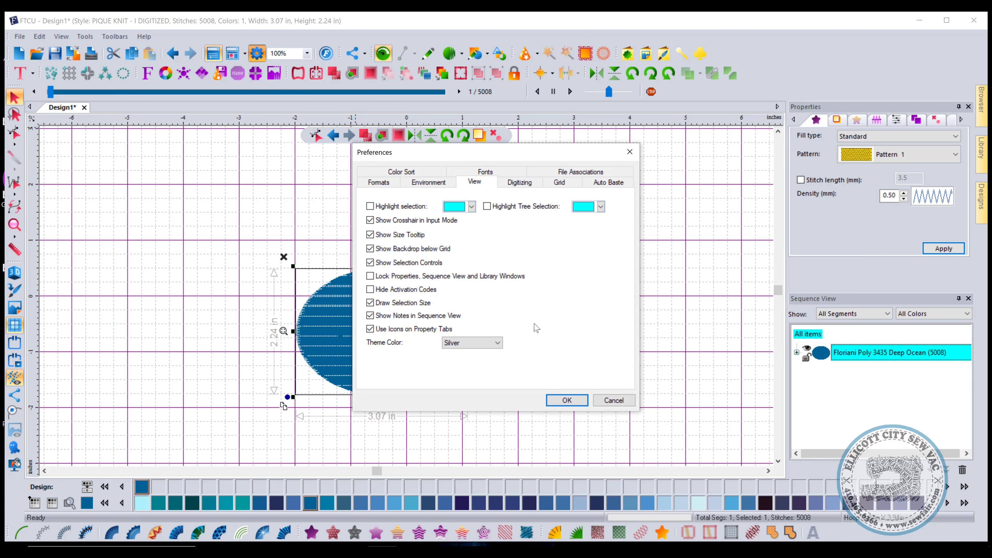
pyautogui.click(567, 400)
pyautogui.click(571, 332)
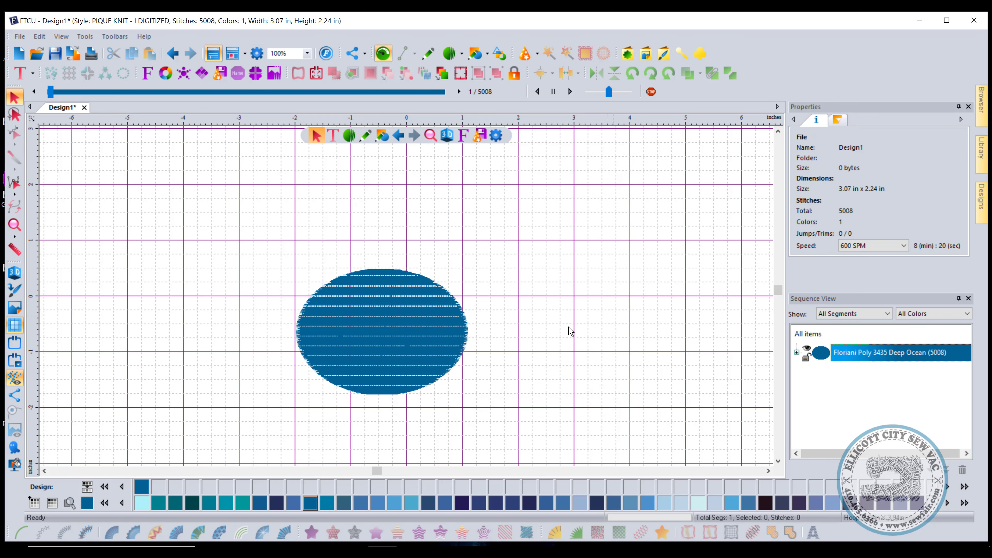
# Select and deselect the filled ellipse to check its selected appearance with highlighting turned off.
pyautogui.click(358, 349)
pyautogui.click(525, 330)
pyautogui.click(412, 349)
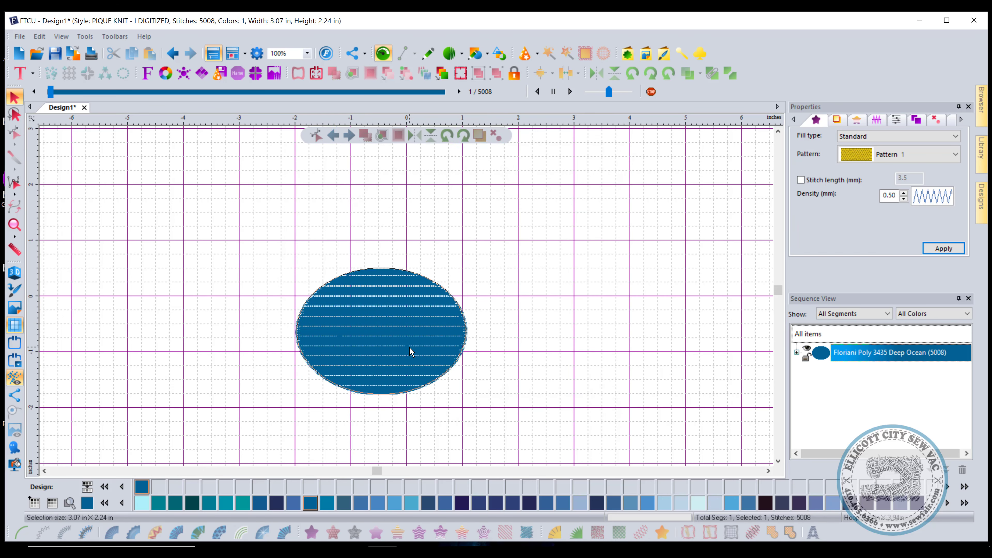
pyautogui.click(570, 311)
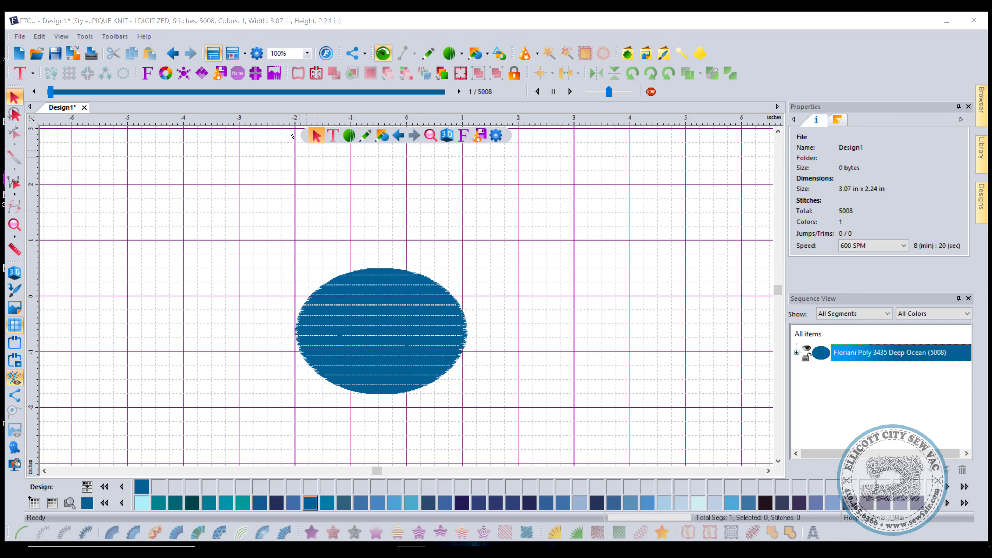
# Review the Show Crosshair in Input Mode preference and activate the Artwork drawing tool to view its crosshair.
pyautogui.click(257, 54)
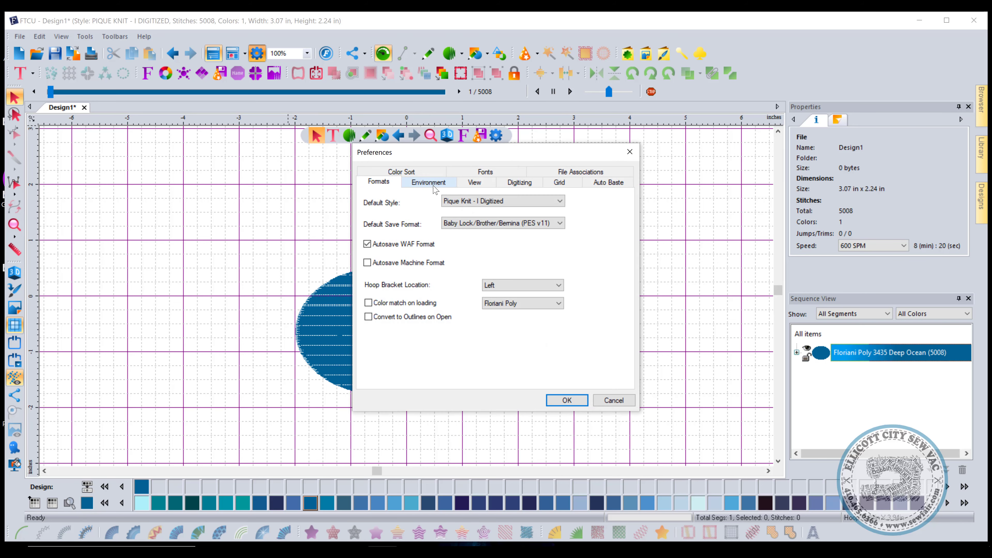
pyautogui.click(474, 182)
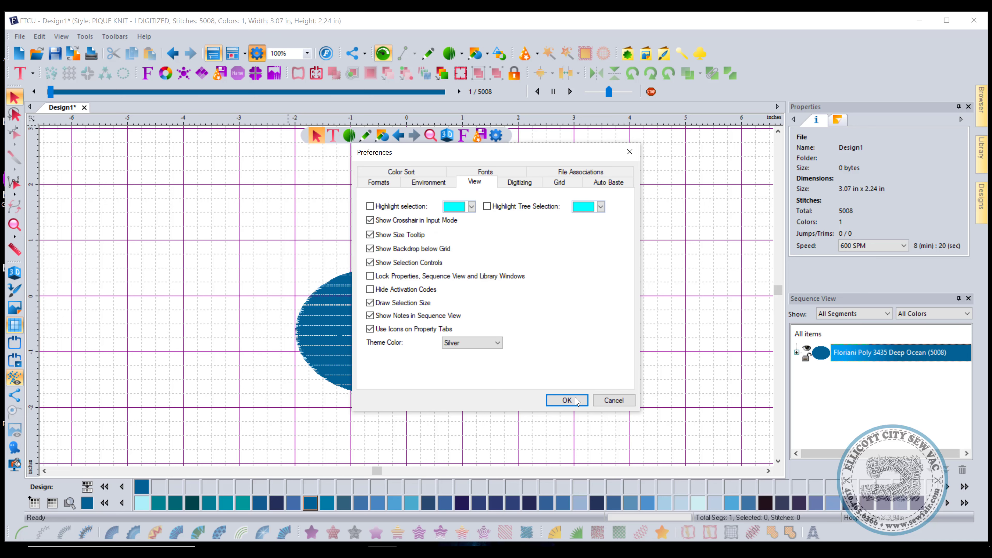
pyautogui.click(567, 400)
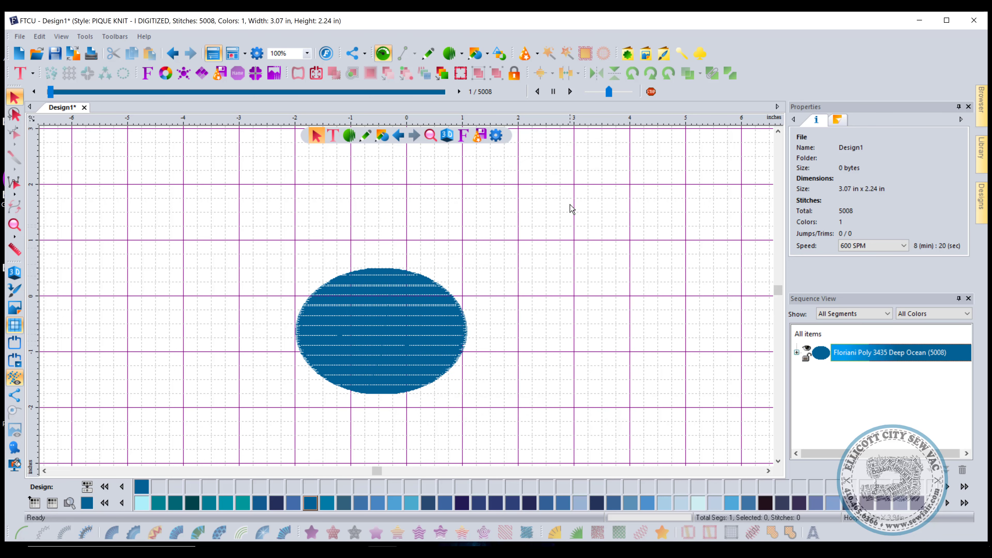
pyautogui.click(428, 54)
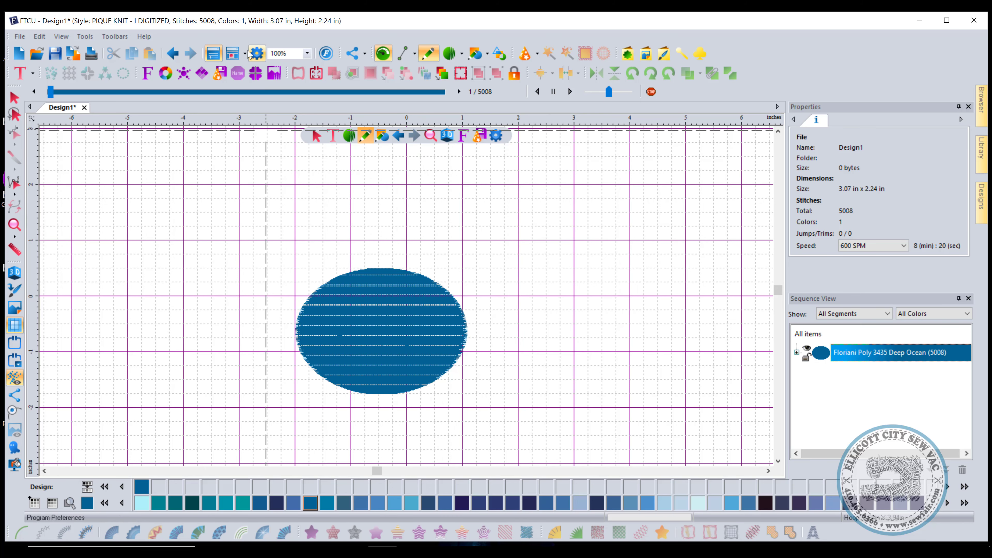
# Turn off Show Crosshair in Input Mode in the view preferences and apply the change.
pyautogui.click(255, 54)
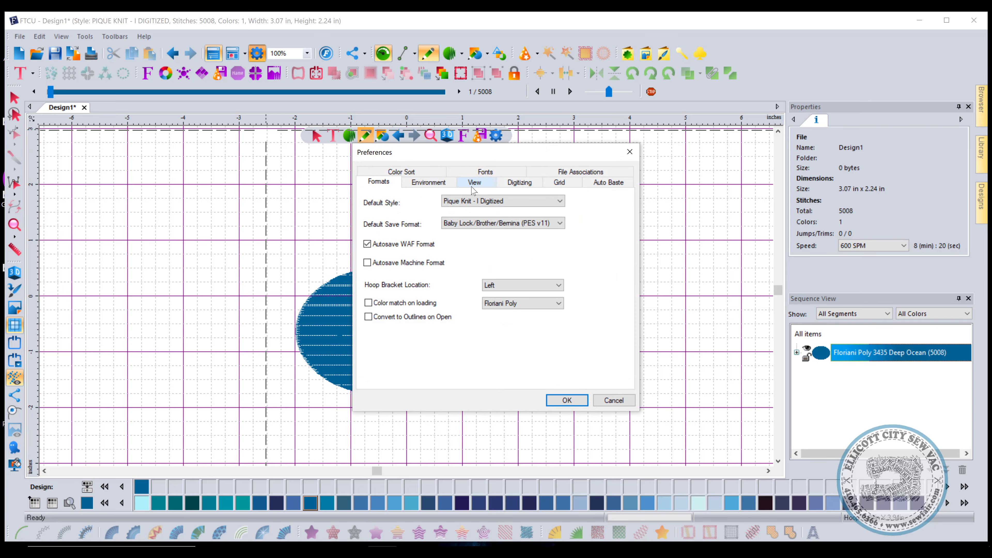
pyautogui.click(474, 182)
pyautogui.click(430, 222)
pyautogui.click(565, 400)
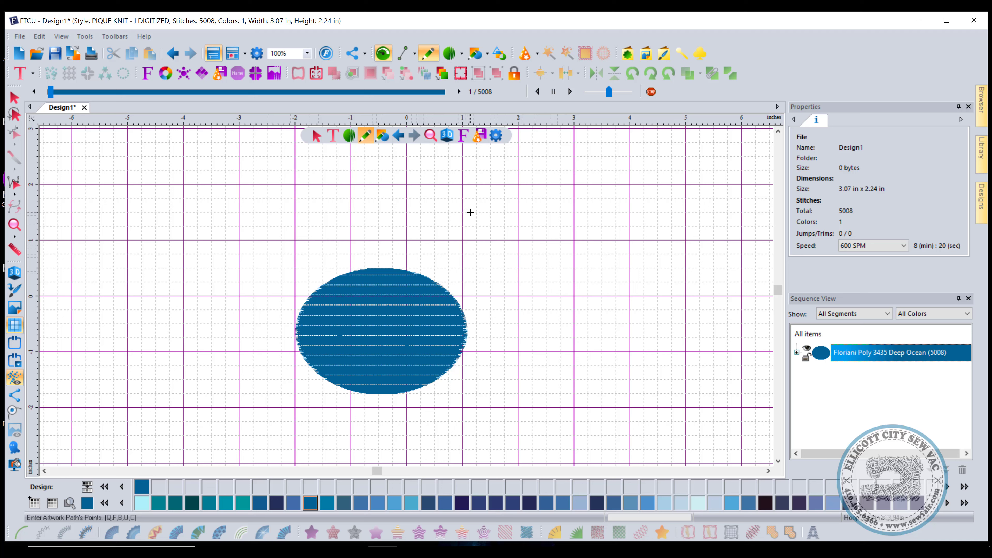
# Turn Show Crosshair in Input Mode back on in the view preferences and apply it.
pyautogui.click(257, 53)
pyautogui.click(485, 183)
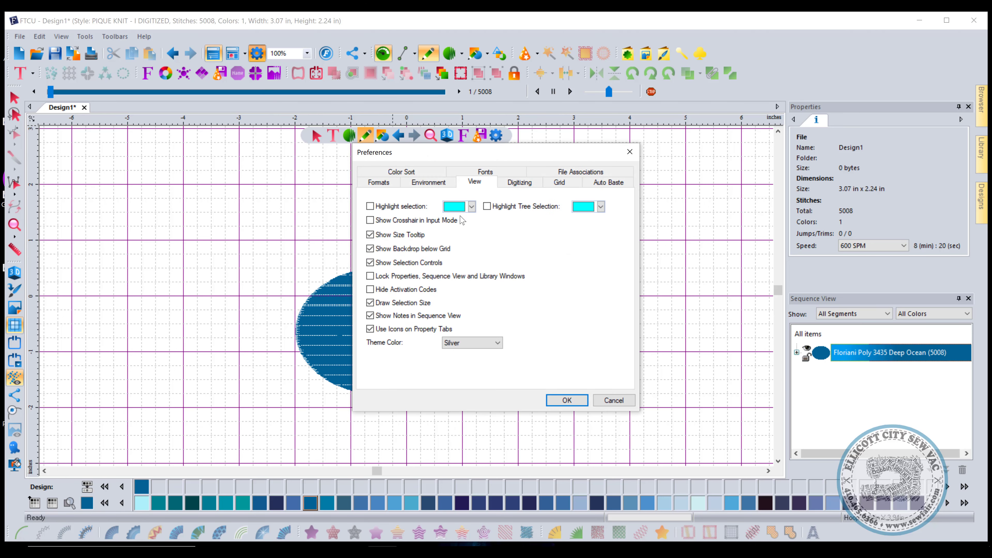
pyautogui.click(416, 223)
pyautogui.click(566, 400)
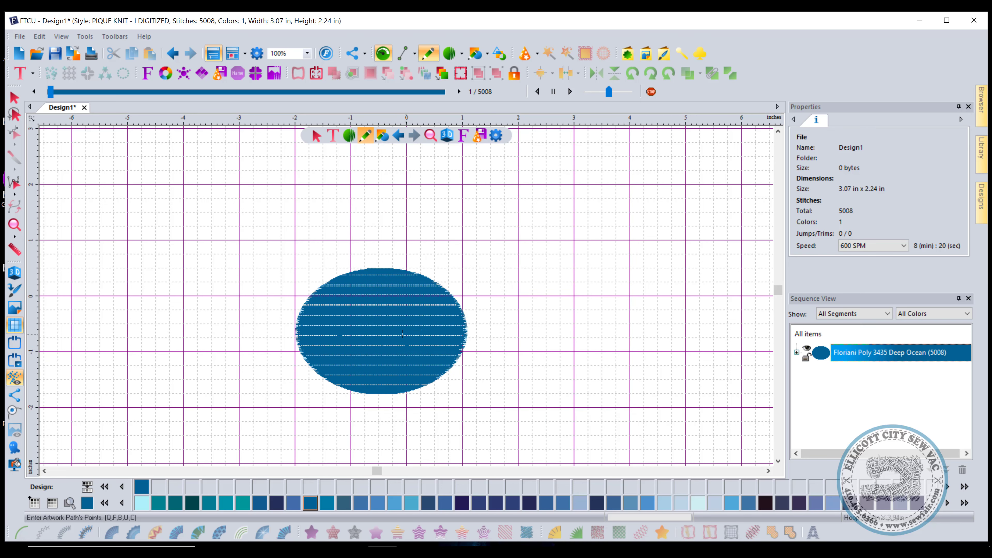
# Select the ellipse and shrink it proportionally to about 2.05 by 1.48 inches.
pyautogui.click(14, 97)
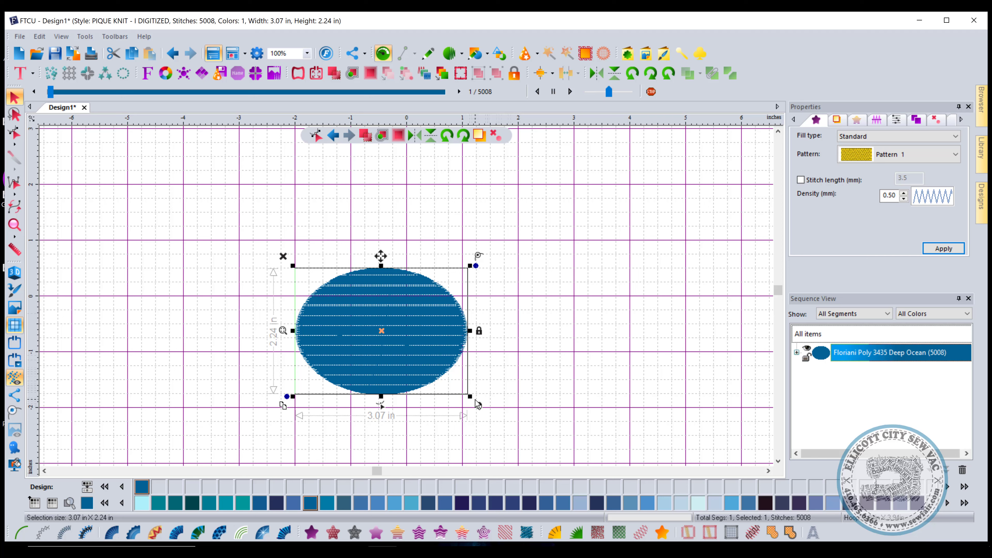
pyautogui.moveTo(471, 402); pyautogui.dragTo(419, 342)
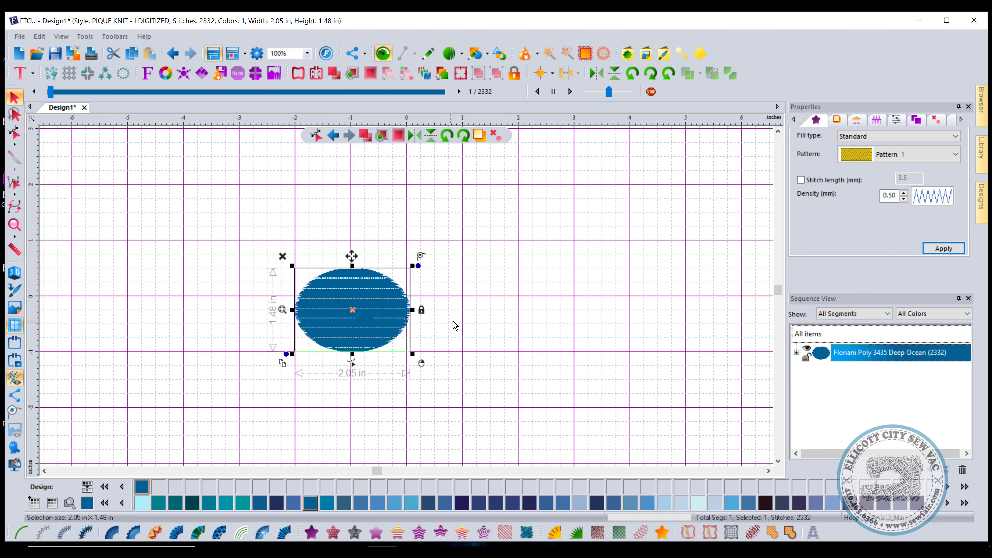
# Review the size tooltip and backdrop options in the view preferences, leaving without applying any change.
pyautogui.click(246, 53)
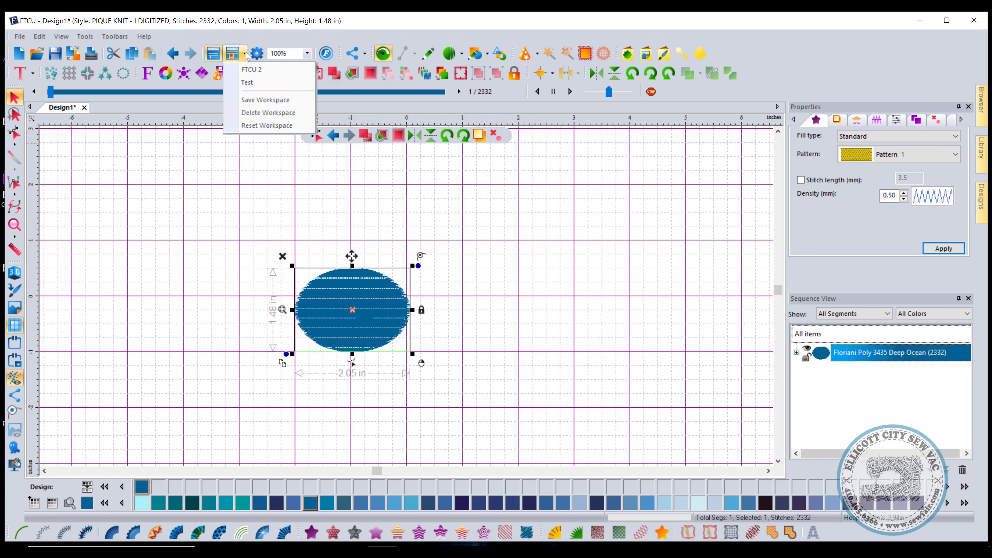
pyautogui.click(245, 53)
pyautogui.click(257, 53)
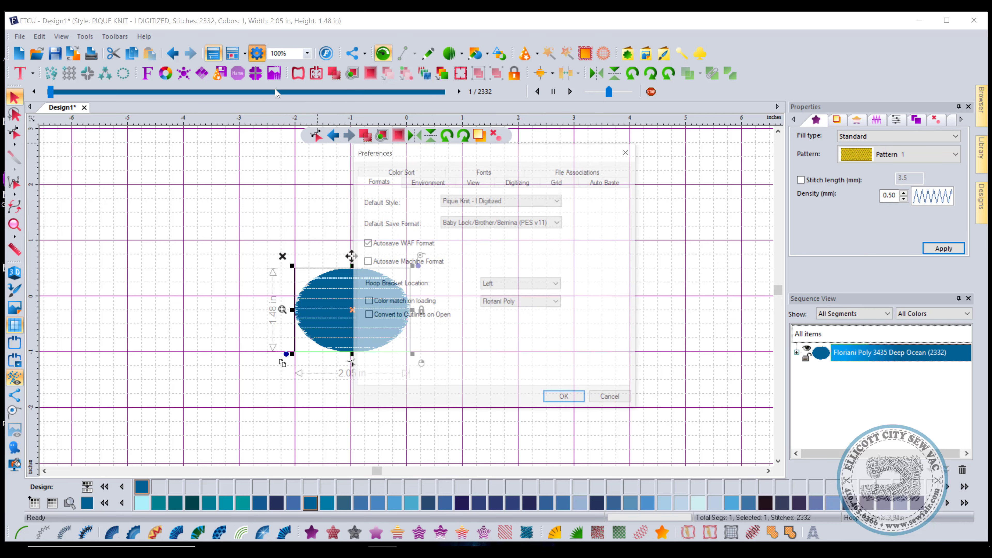
pyautogui.click(468, 182)
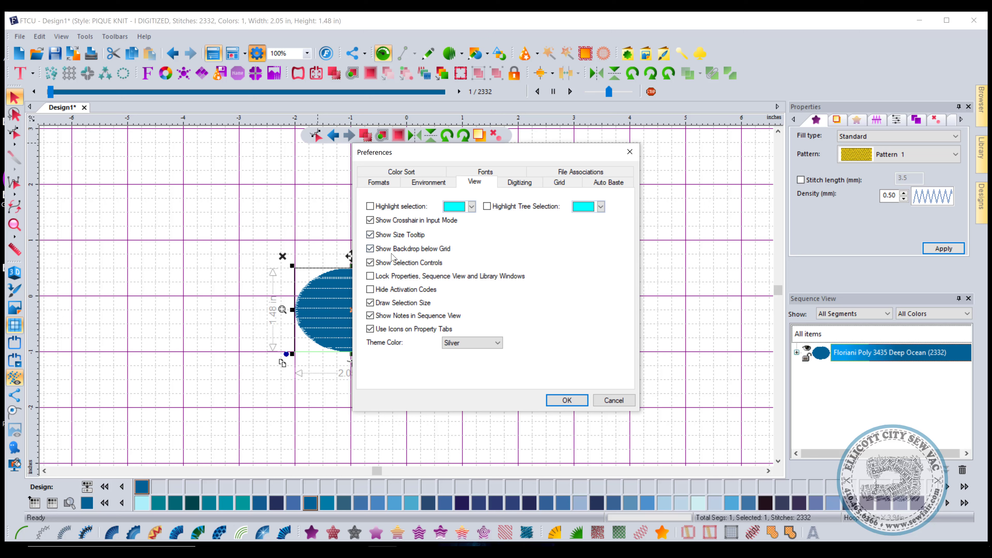
pyautogui.click(612, 401)
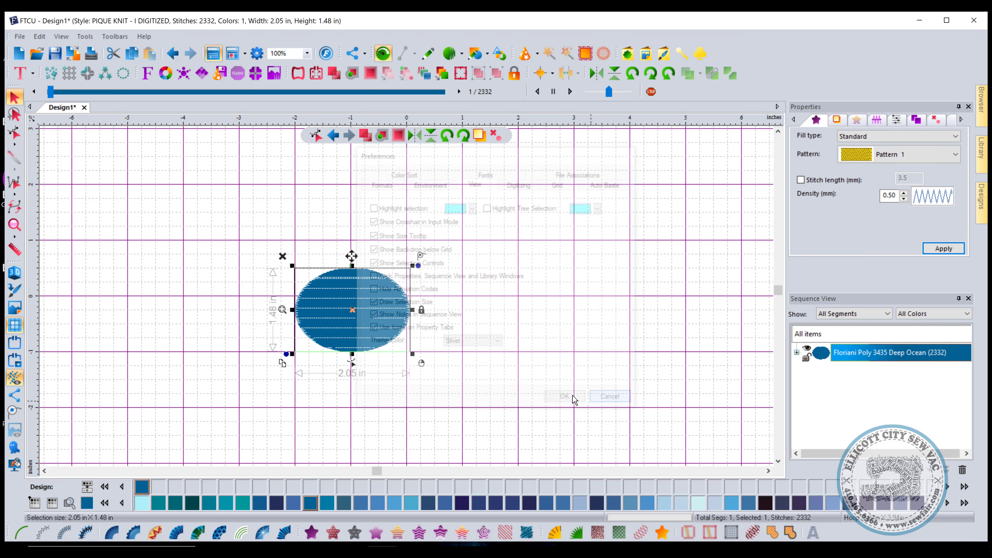
# Delete the ellipse and load the horse image FBD010.jpg from the Images folder as a backdrop.
pyautogui.moveTo(370, 295); pyautogui.dragTo(399, 288)
pyautogui.press('Delete')
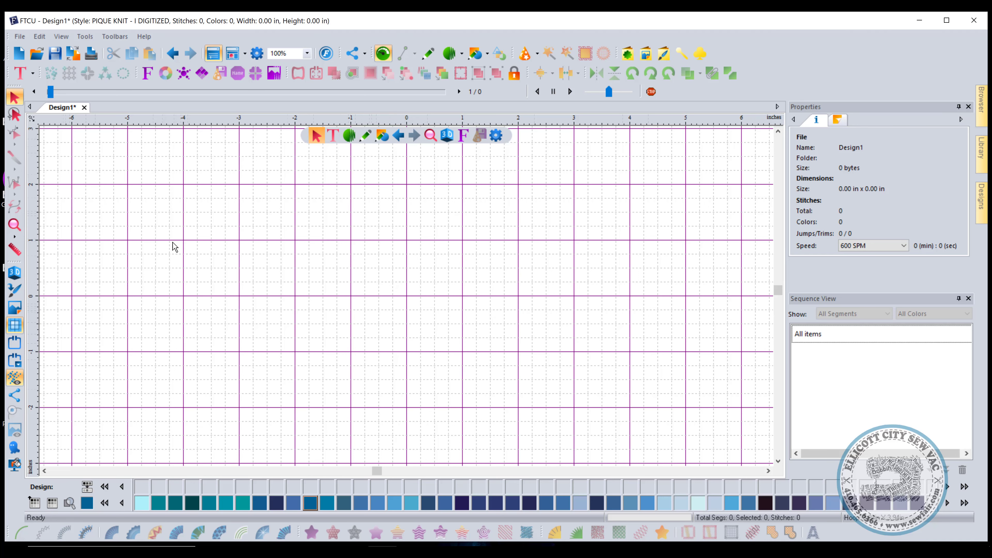
pyautogui.click(646, 62)
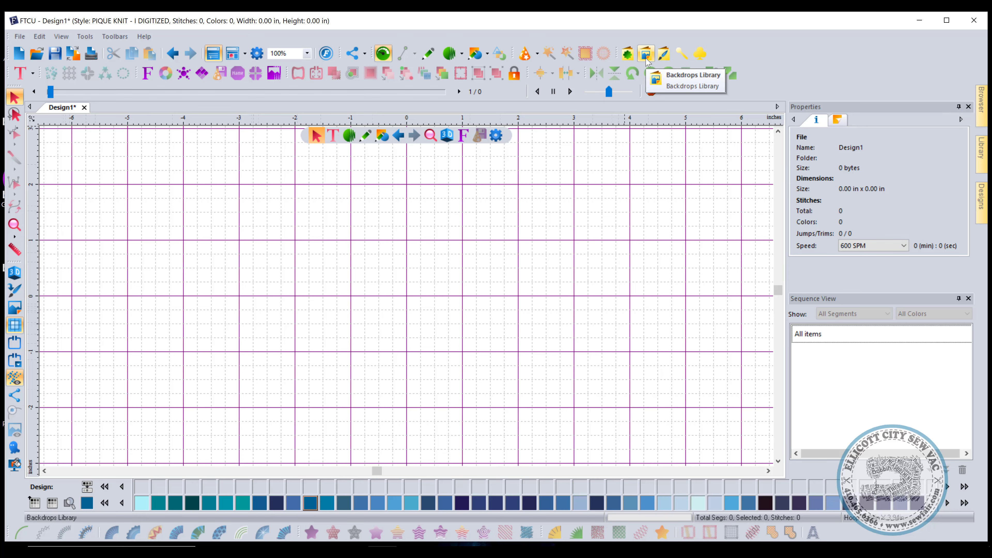
pyautogui.click(680, 88)
pyautogui.click(512, 317)
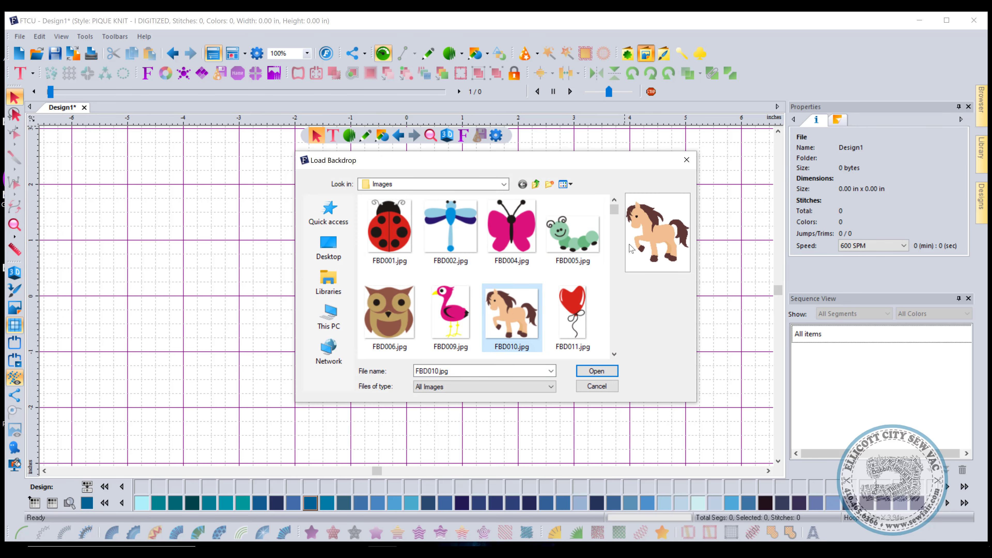
pyautogui.click(597, 371)
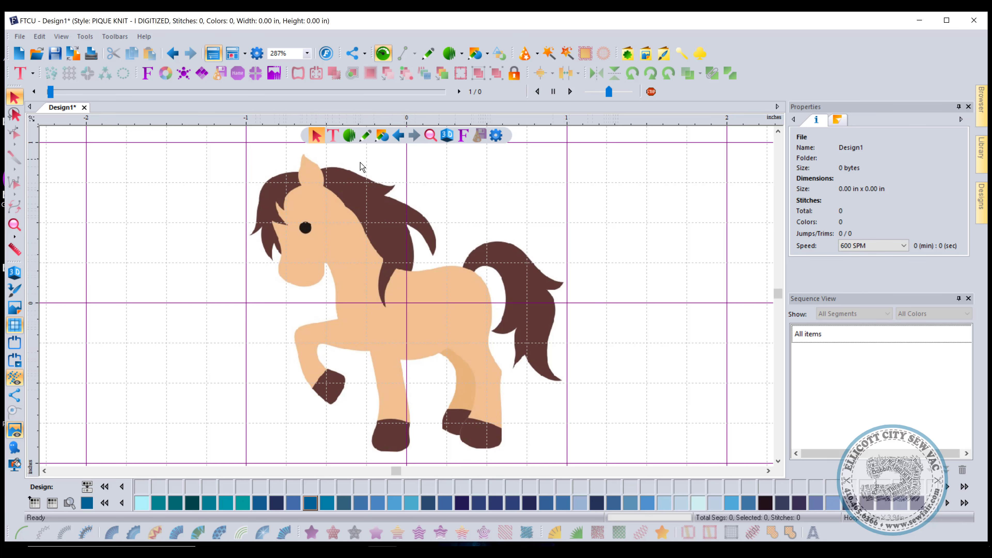
pyautogui.scroll(-1, 400, 290)
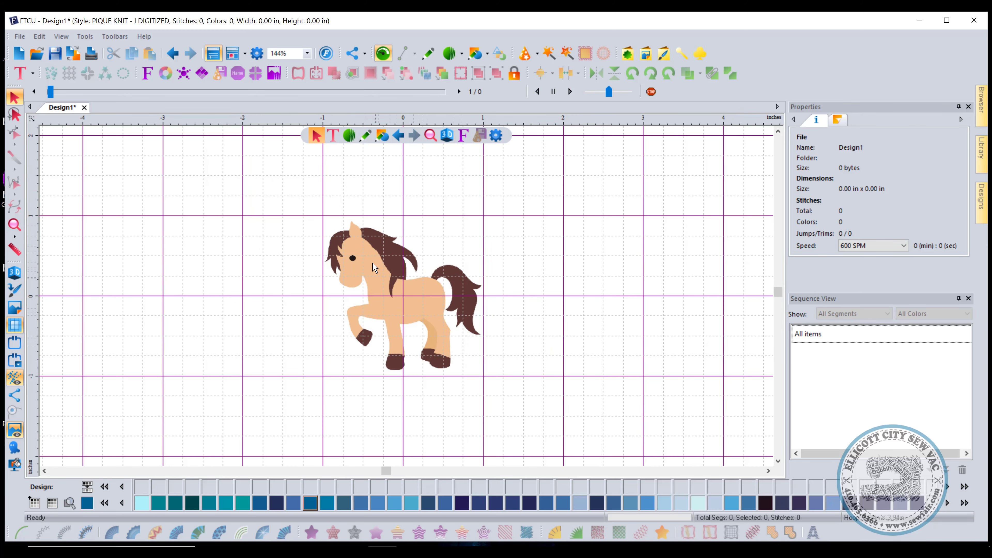
# Turn off Show Backdrop below Grid in the view preferences and apply the change.
pyautogui.click(250, 63)
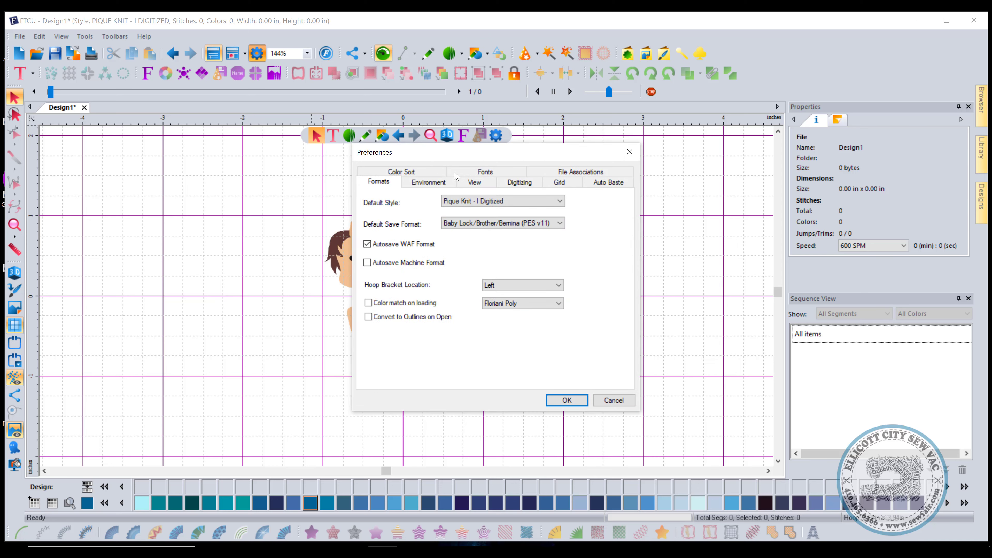
pyautogui.click(469, 183)
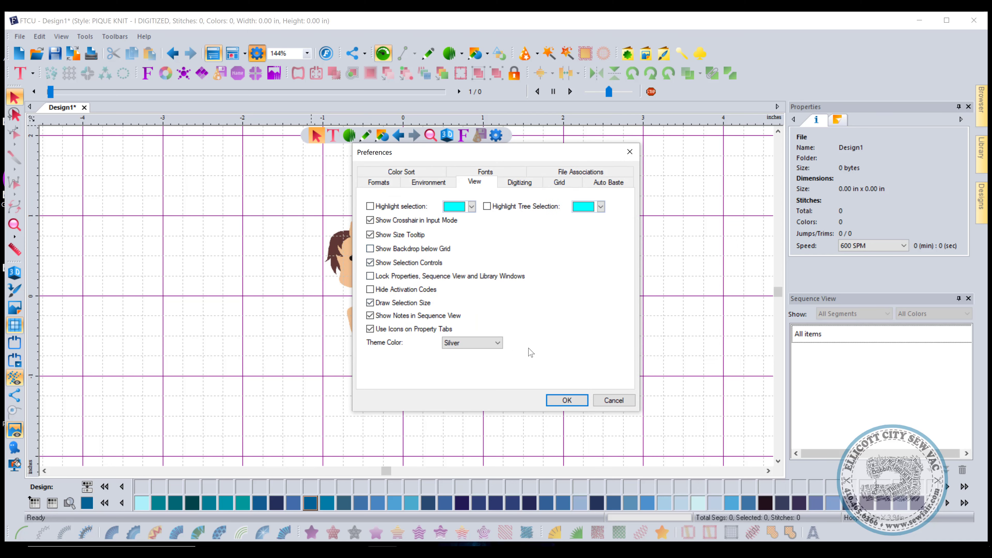
pyautogui.click(567, 400)
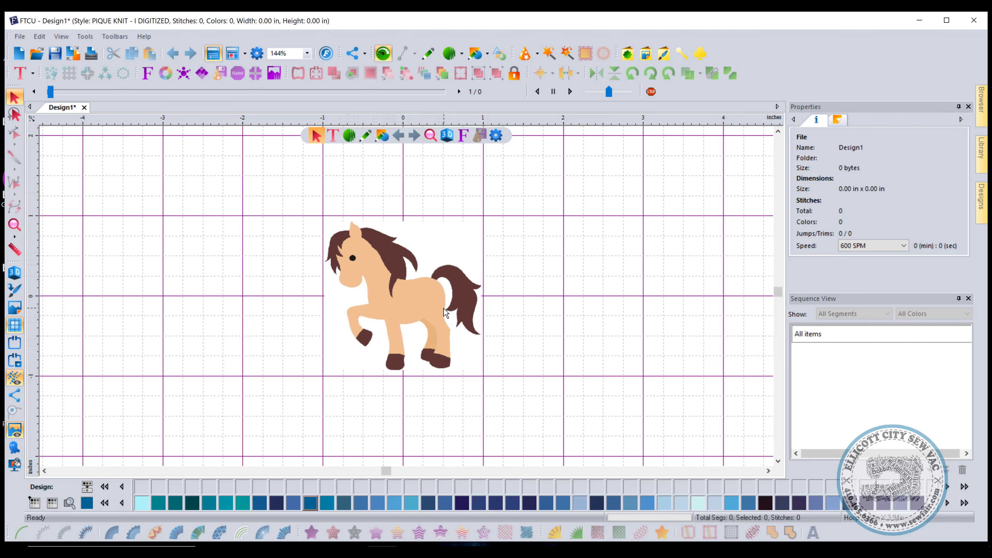
# Turn Show Backdrop below Grid back on in the view preferences.
pyautogui.click(269, 53)
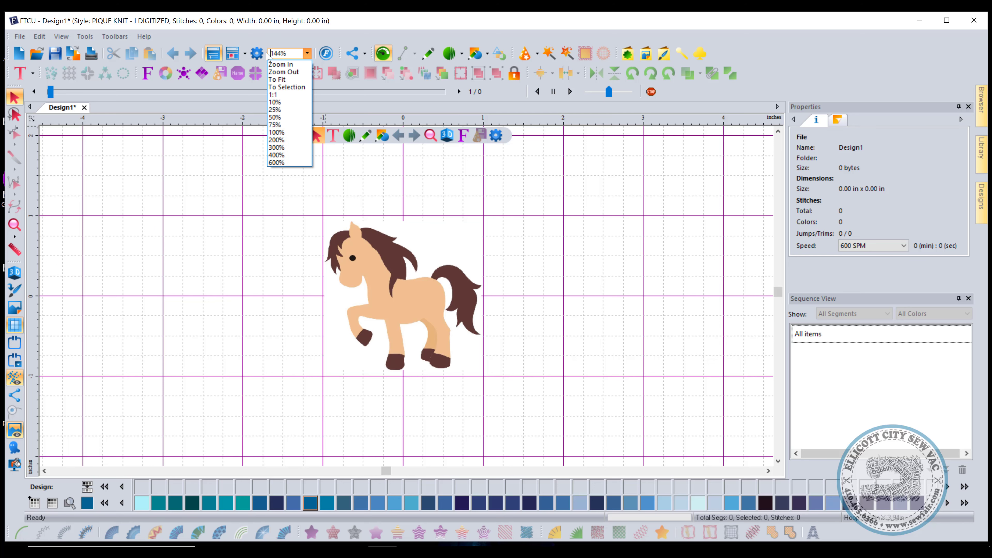
pyautogui.click(257, 54)
pyautogui.click(257, 54)
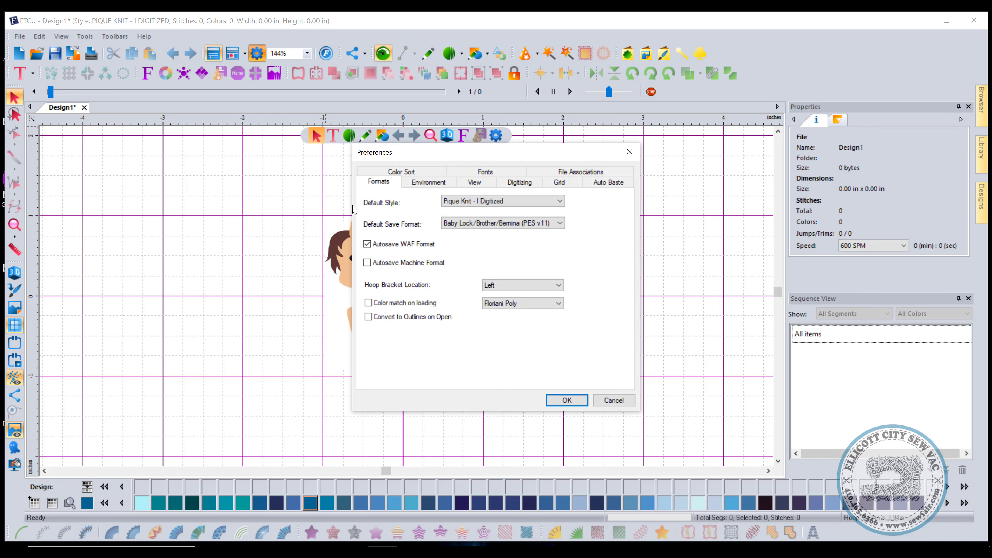
pyautogui.click(489, 183)
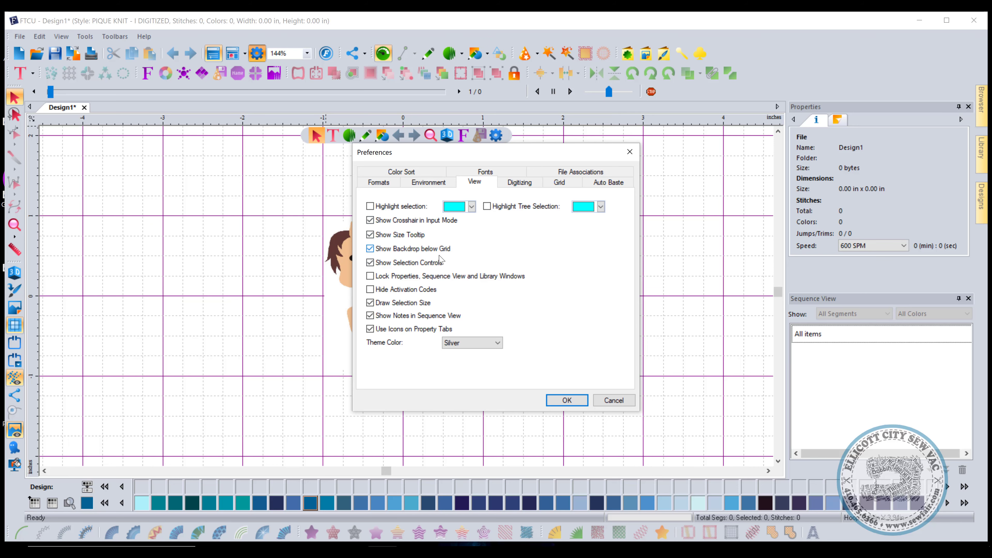
# Apply the view preferences and switch the grid off and on to compare how it displays over the horse backdrop.
pyautogui.click(567, 399)
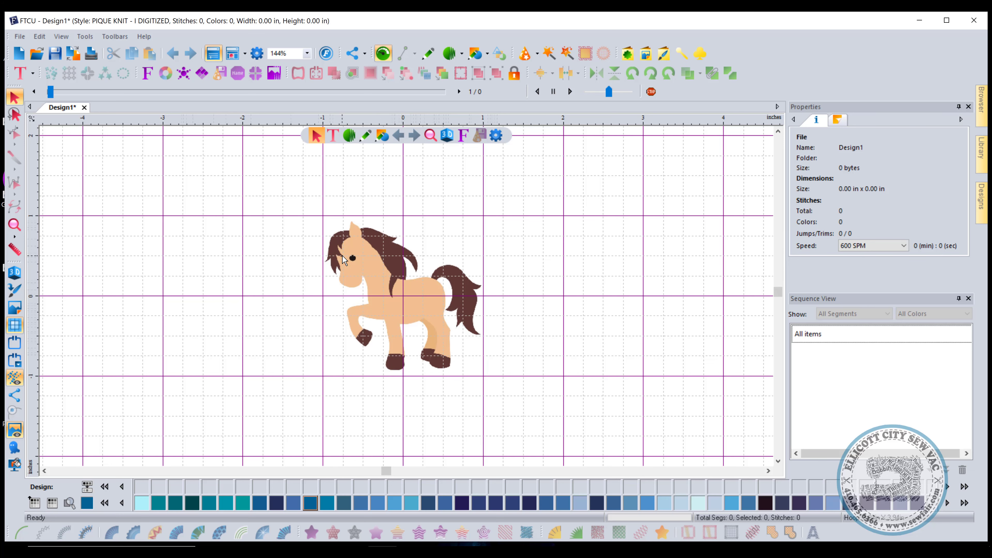
pyautogui.click(16, 328)
pyautogui.click(15, 328)
pyautogui.click(15, 328)
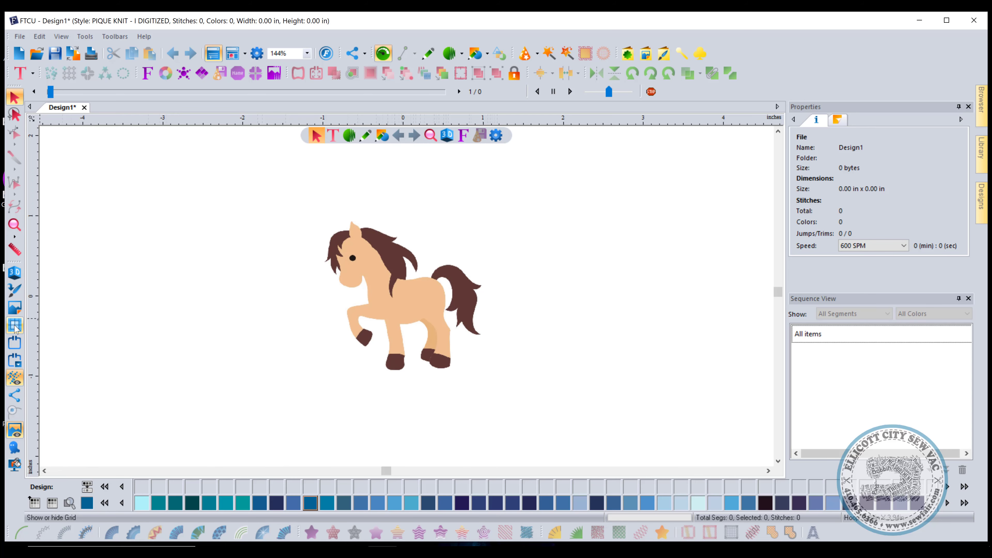
pyautogui.click(16, 328)
pyautogui.click(15, 329)
pyautogui.click(15, 328)
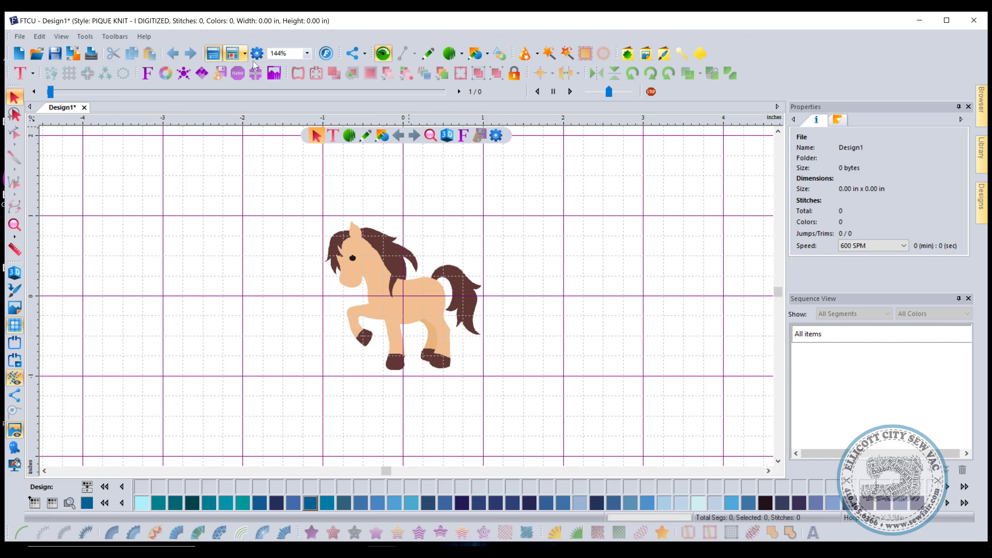
# Enable the preference that locks the Properties, Sequence View and Library windows.
pyautogui.click(261, 57)
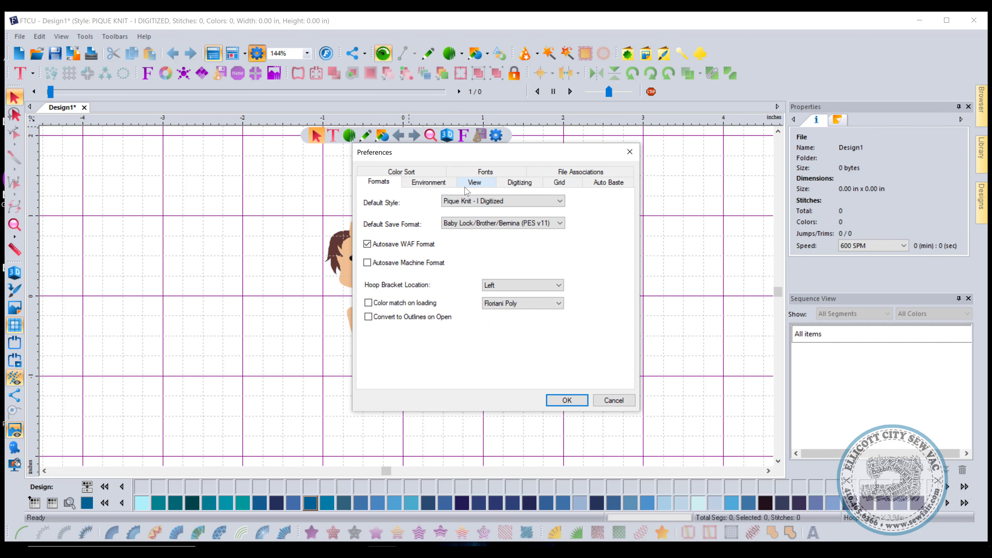
pyautogui.click(470, 183)
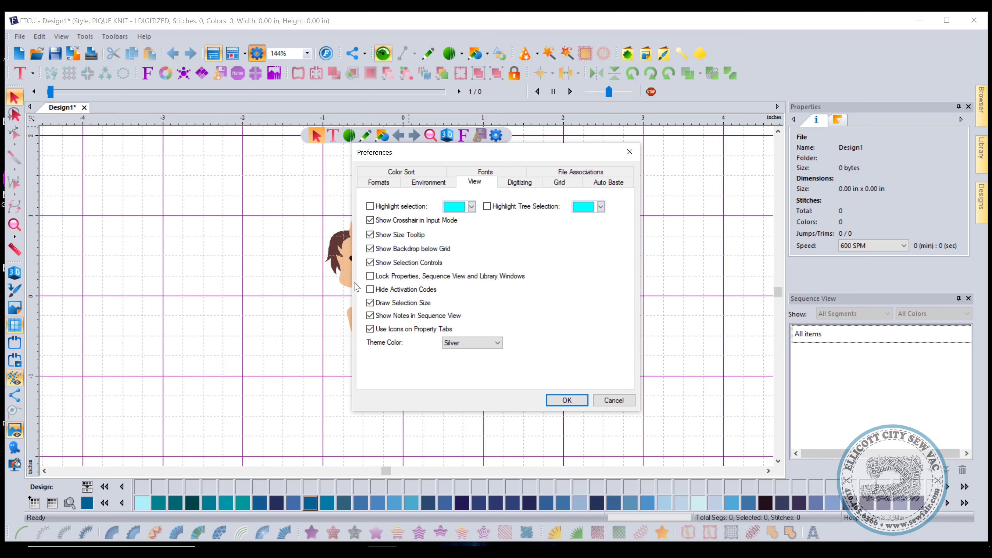
pyautogui.click(370, 277)
pyautogui.click(562, 401)
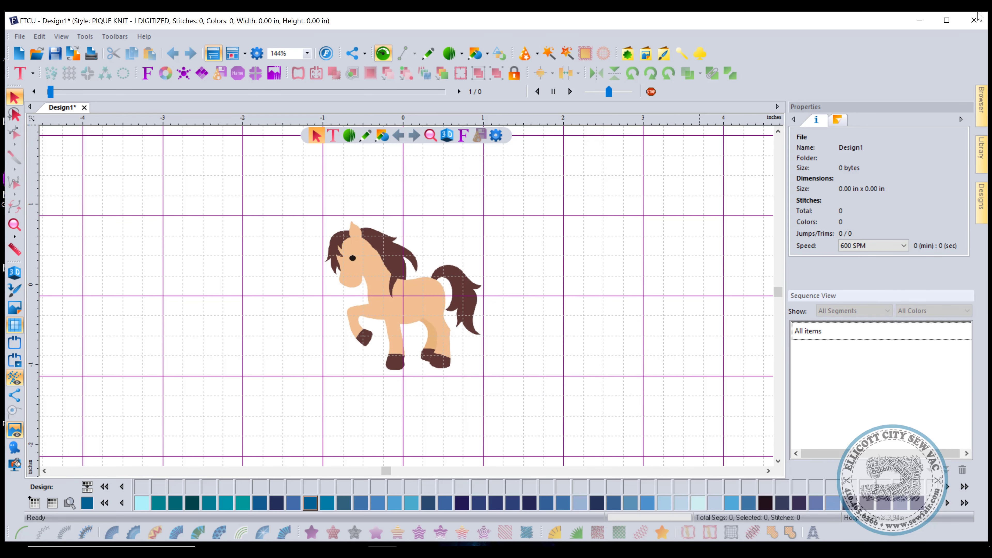
pyautogui.click(982, 102)
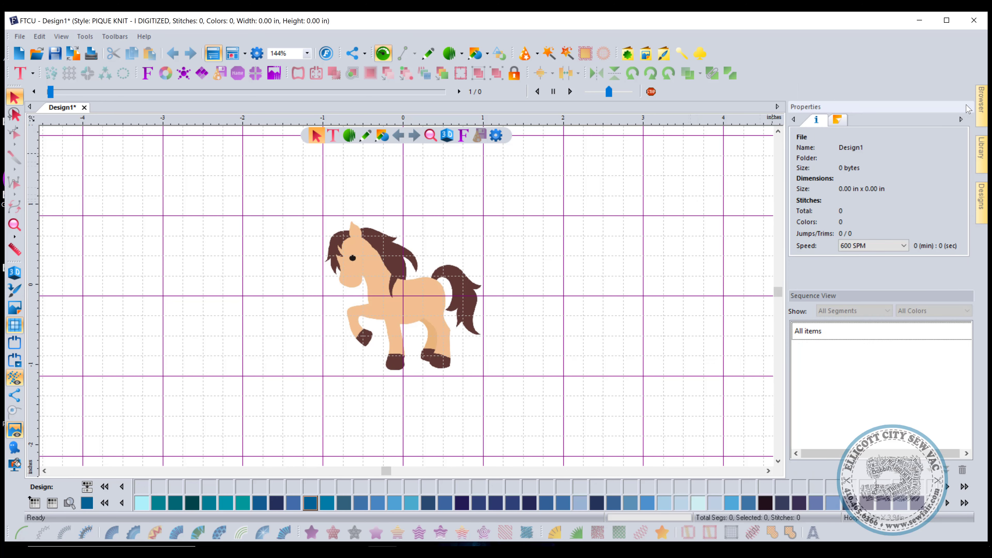
pyautogui.click(115, 36)
pyautogui.click(275, 40)
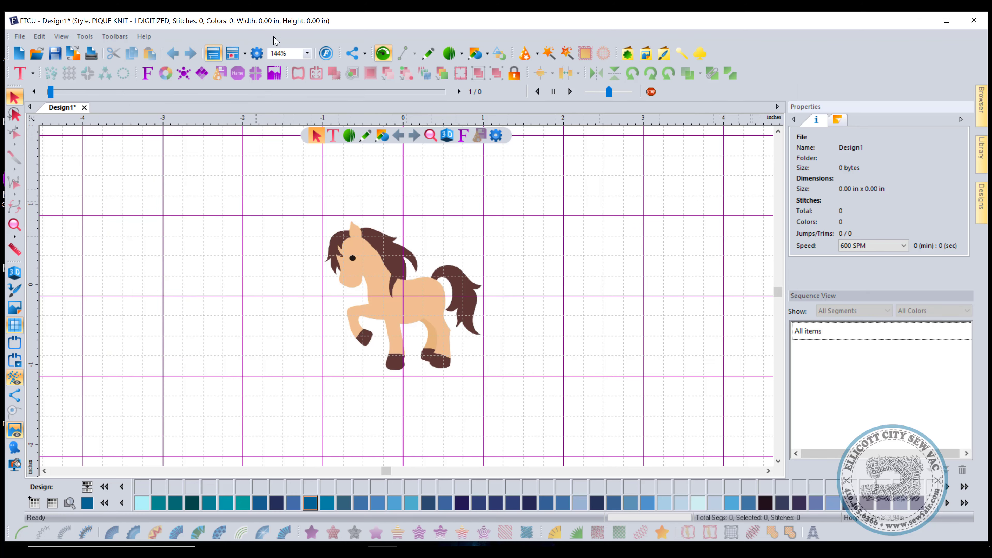
# Unlock the Properties, Sequence View and Library windows in the preferences and close the Properties and Sequence View panes.
pyautogui.click(258, 53)
pyautogui.click(466, 183)
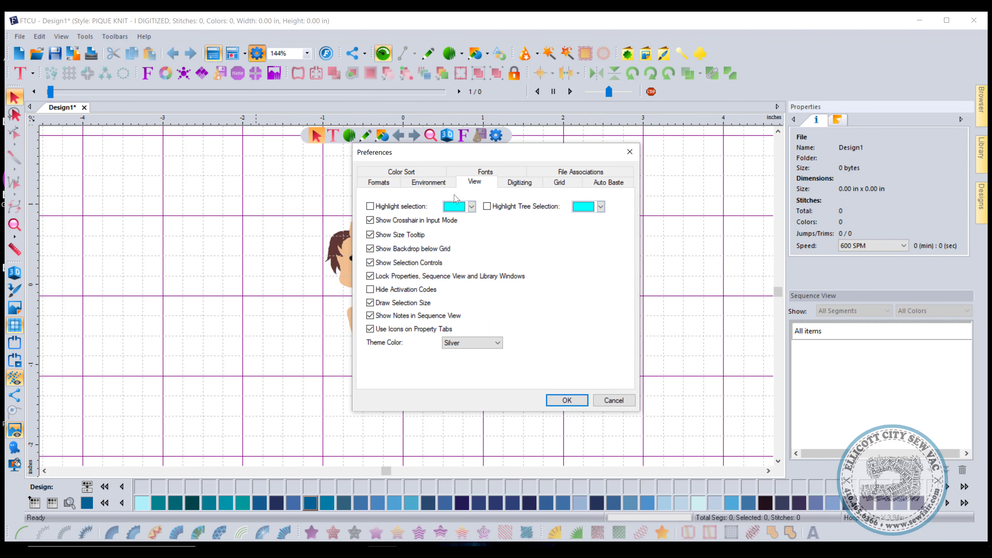
pyautogui.click(392, 278)
pyautogui.click(567, 397)
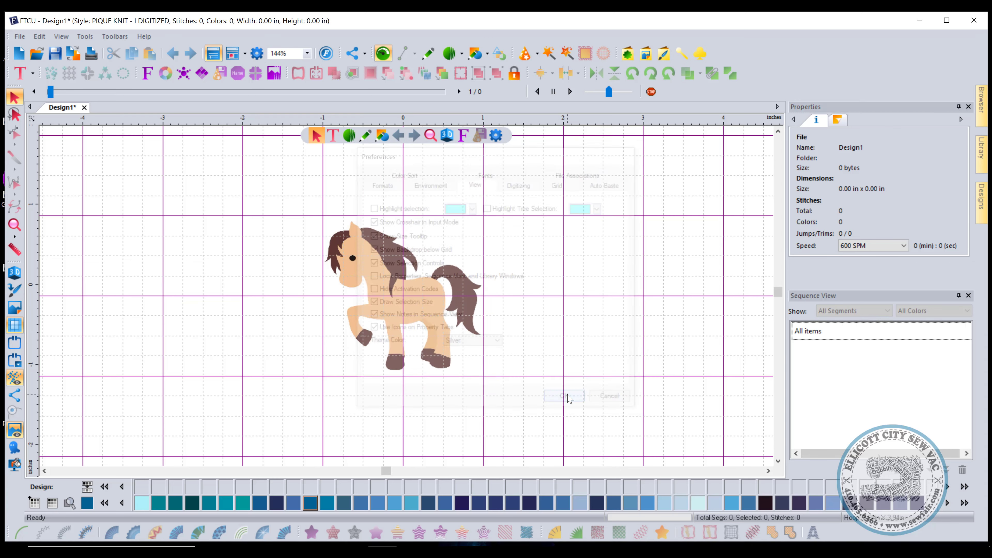
pyautogui.click(968, 107)
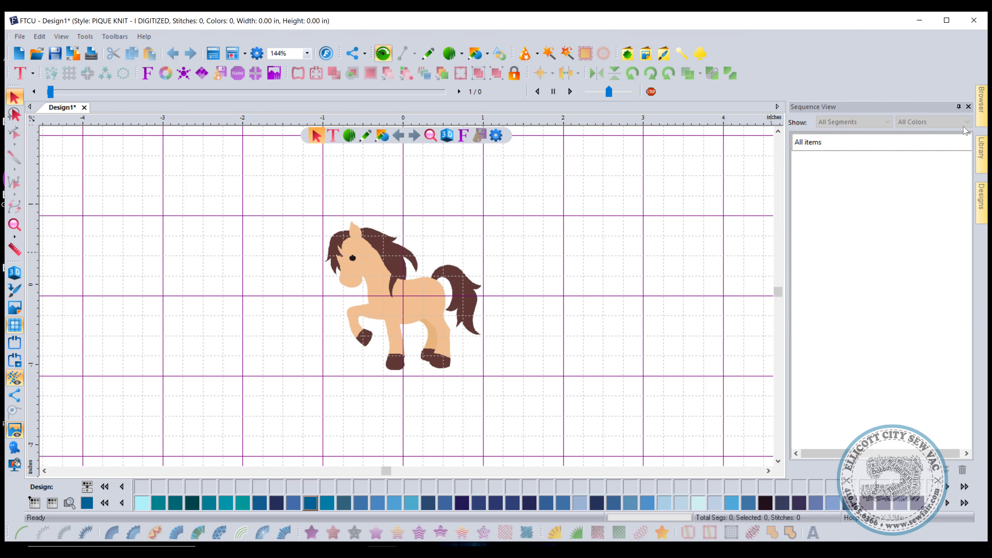
pyautogui.click(969, 107)
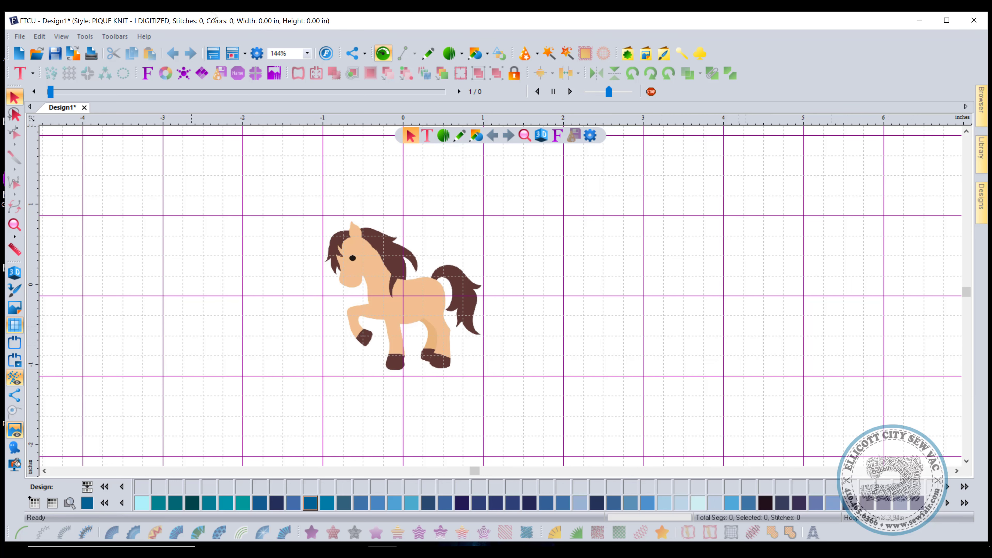
# Restore the Properties and Sequence View panes by loading a workspace layout, and close the Navigator window.
pyautogui.click(125, 38)
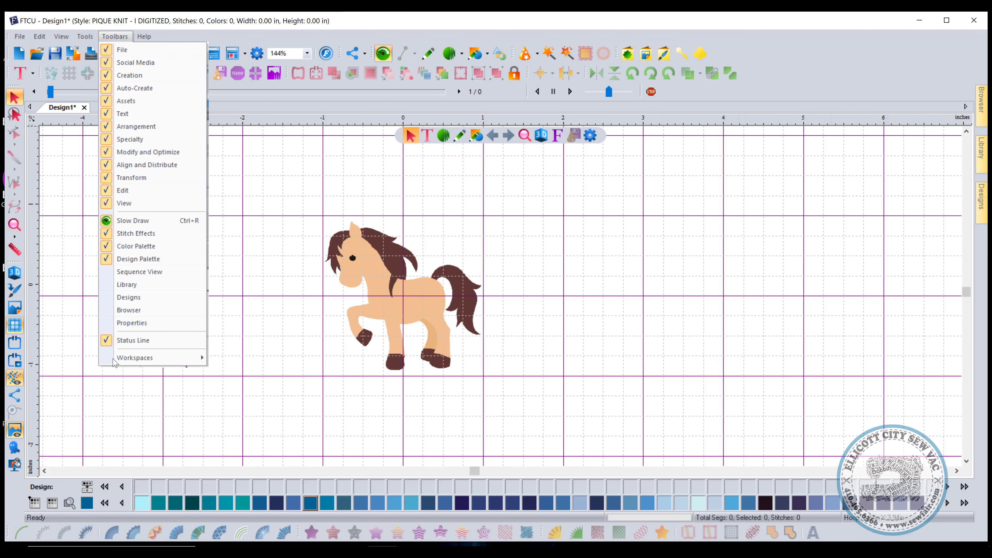
pyautogui.moveTo(164, 364)
pyautogui.click(250, 415)
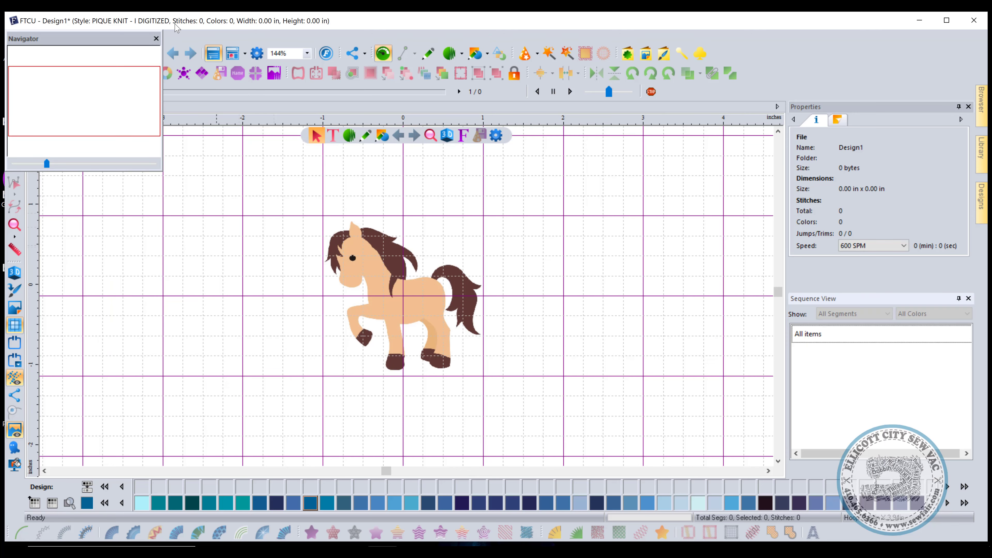
pyautogui.click(156, 39)
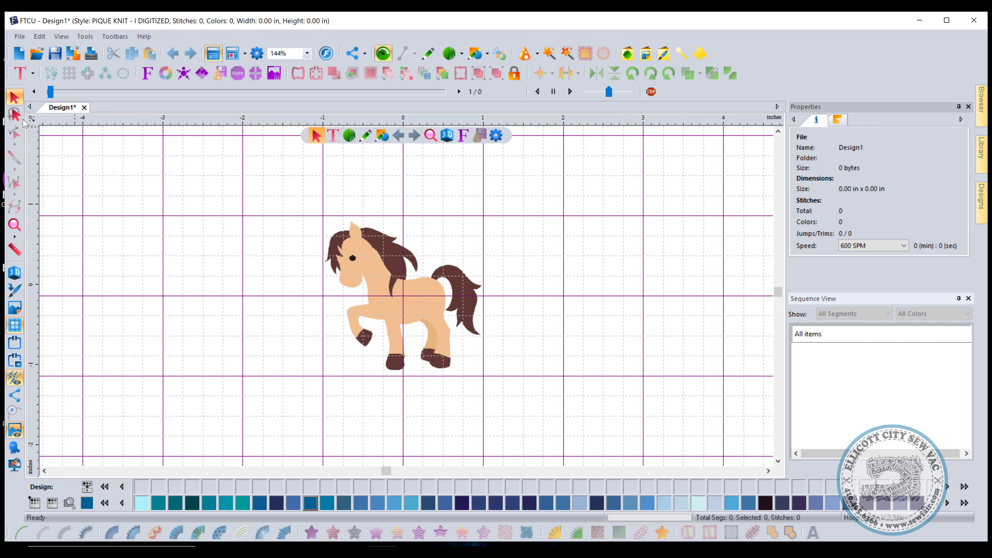
# Turn on Lock Properties, Sequence View and Library Windows in the view preferences.
pyautogui.click(257, 54)
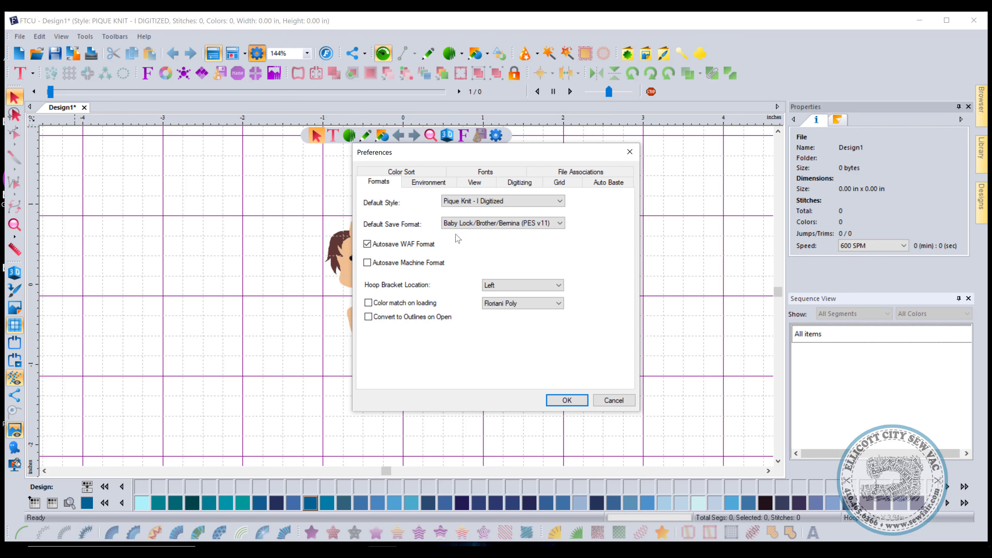
pyautogui.click(475, 182)
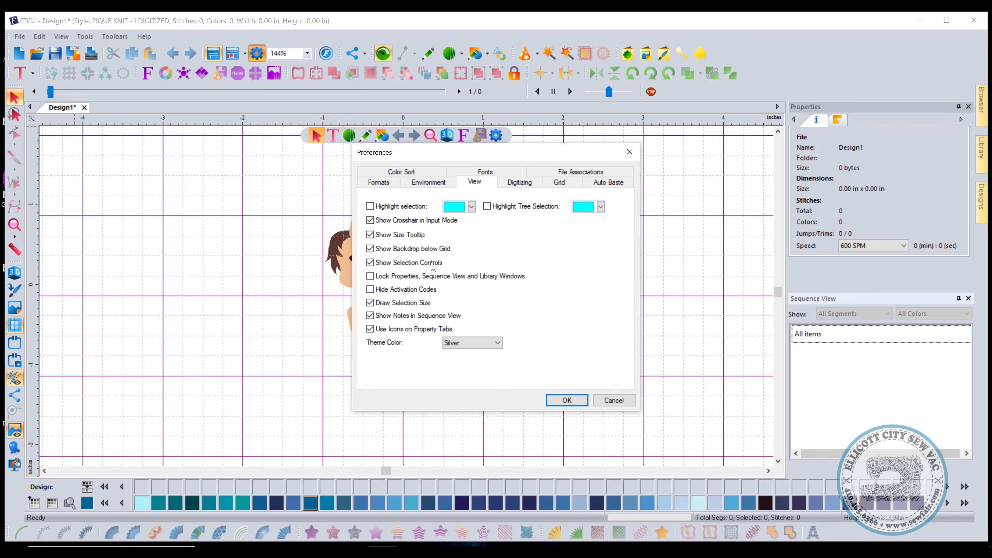
pyautogui.click(370, 277)
pyautogui.click(552, 405)
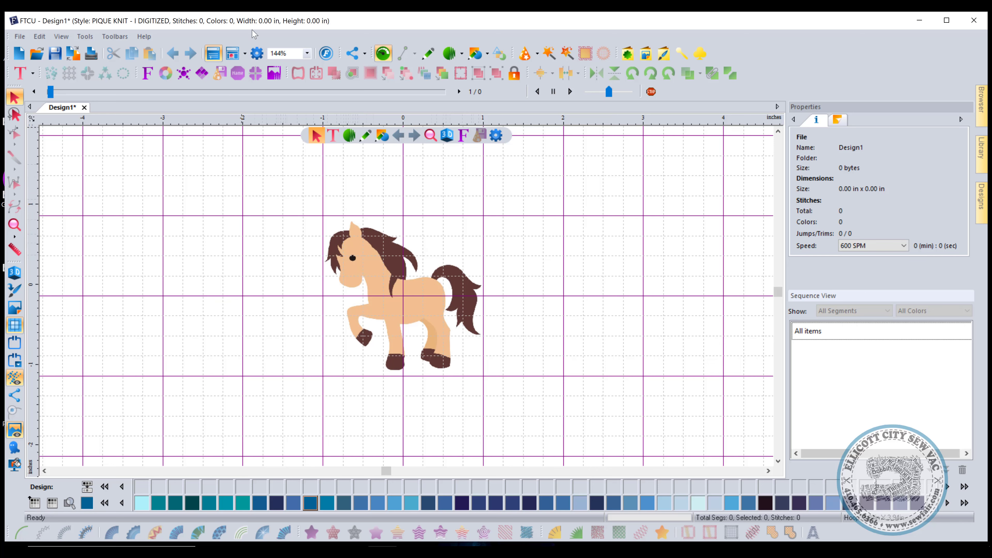
# Review the Draw Selection Size option in the view preferences.
pyautogui.click(257, 54)
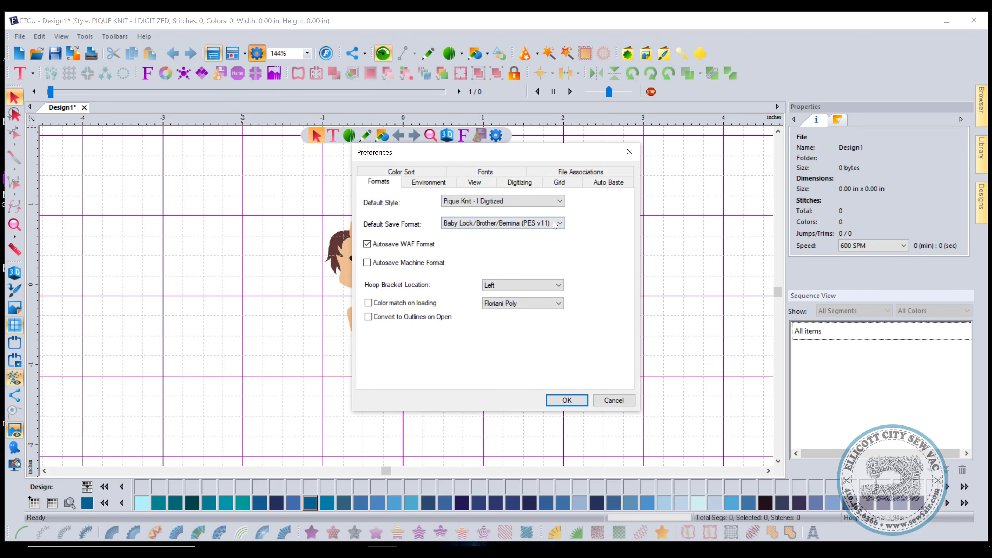
pyautogui.click(474, 181)
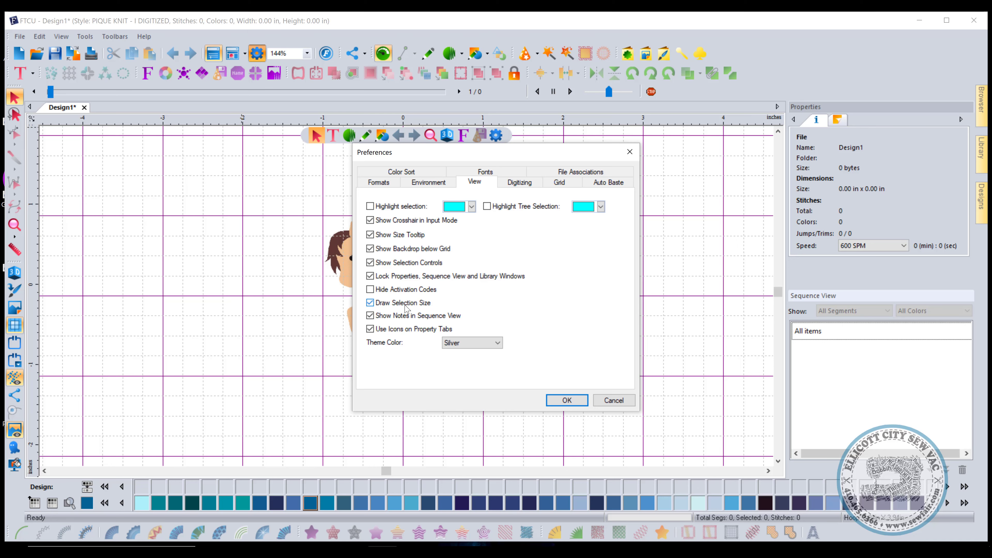
pyautogui.click(567, 401)
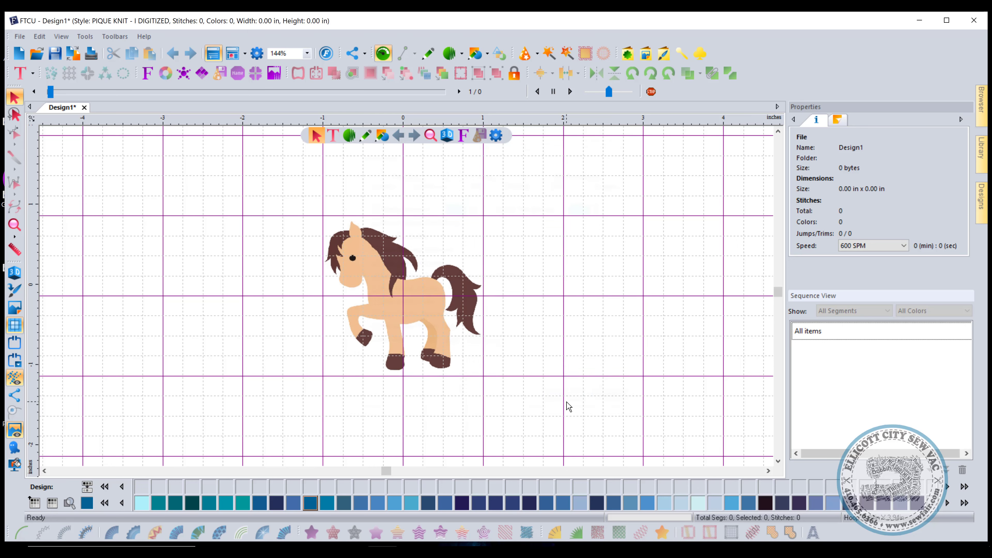
# Draw an open five-point artwork path, about 1.05 by 1.47 in, in the empty area in front of the horse.
pyautogui.click(428, 53)
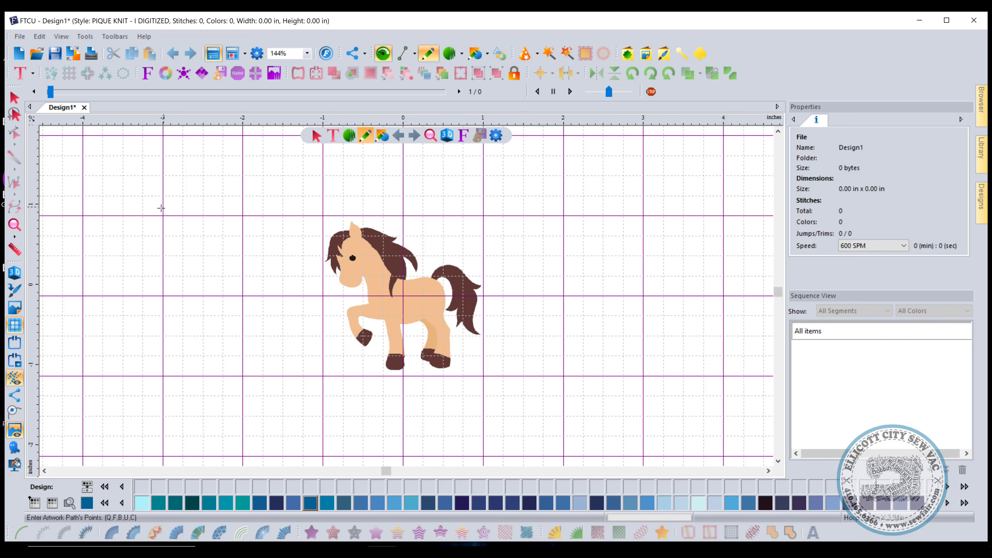
pyautogui.click(121, 233)
pyautogui.click(138, 313)
pyautogui.click(162, 301)
pyautogui.click(204, 206)
pyautogui.doubleClick(120, 195)
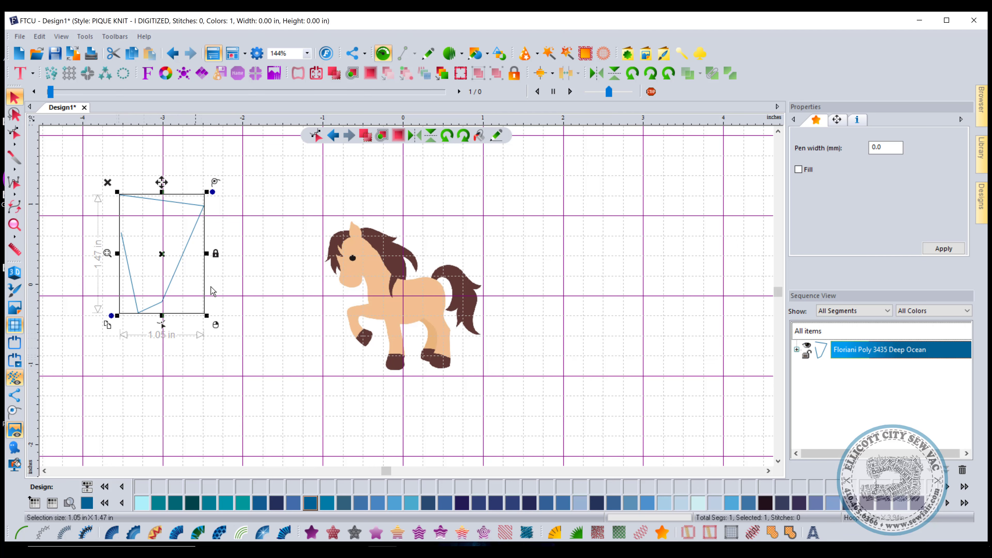
# Turn off Draw Selection Size in the view preferences.
pyautogui.click(257, 53)
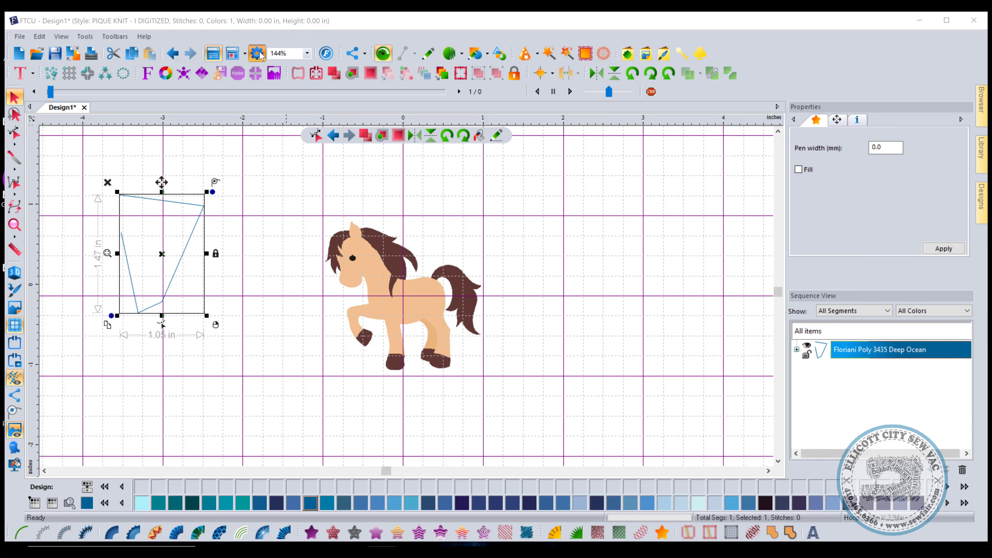
pyautogui.click(473, 183)
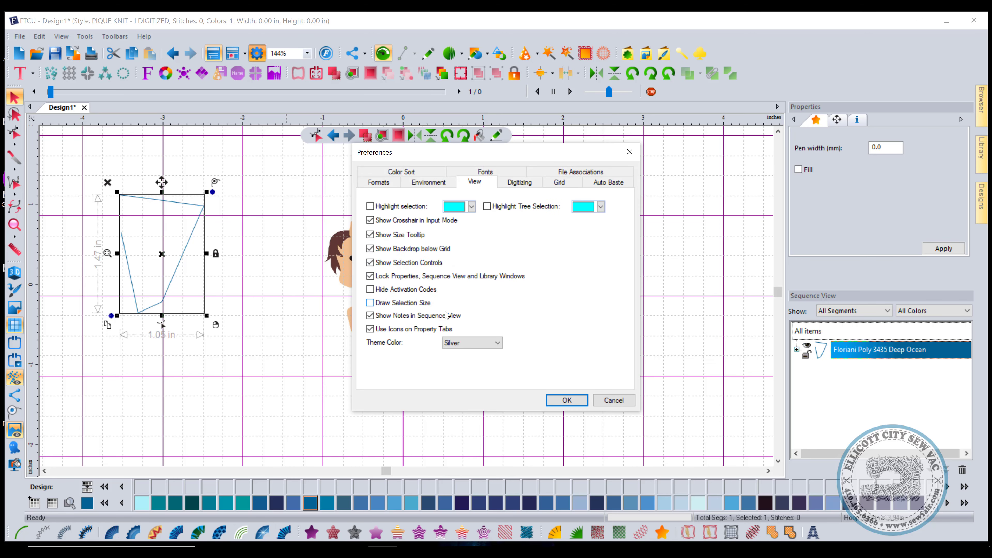
pyautogui.click(567, 401)
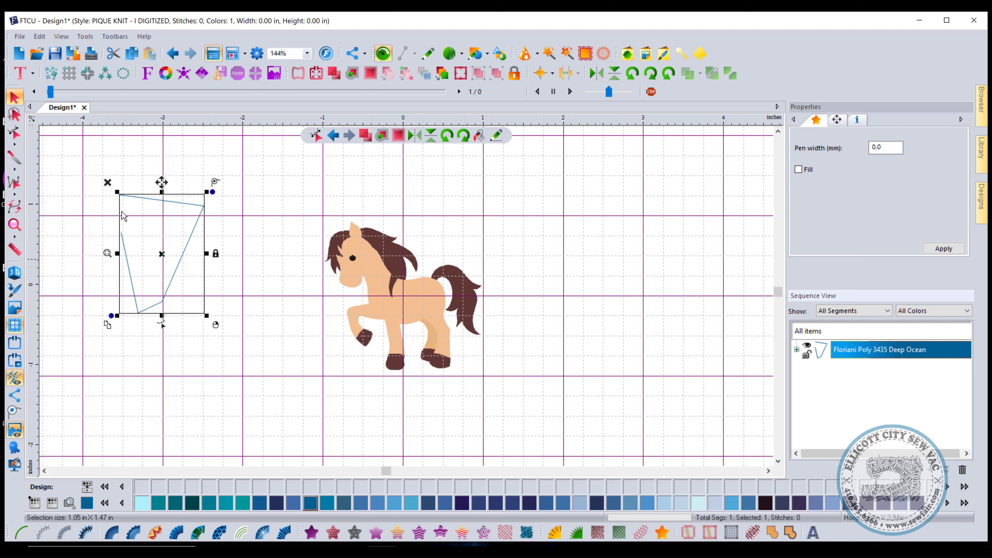
# Turn Draw Selection Size back on in the view preferences.
pyautogui.click(257, 54)
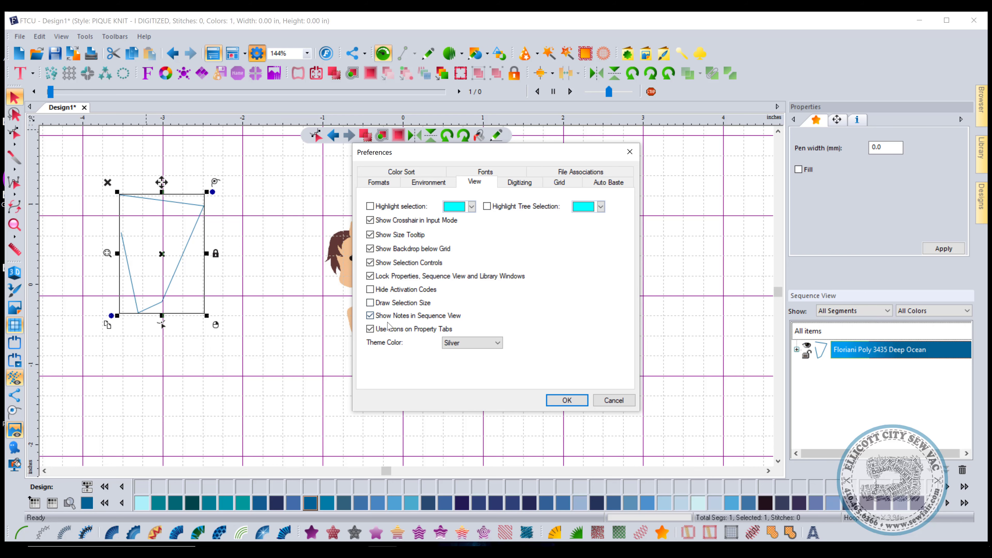
pyautogui.click(370, 302)
pyautogui.click(566, 400)
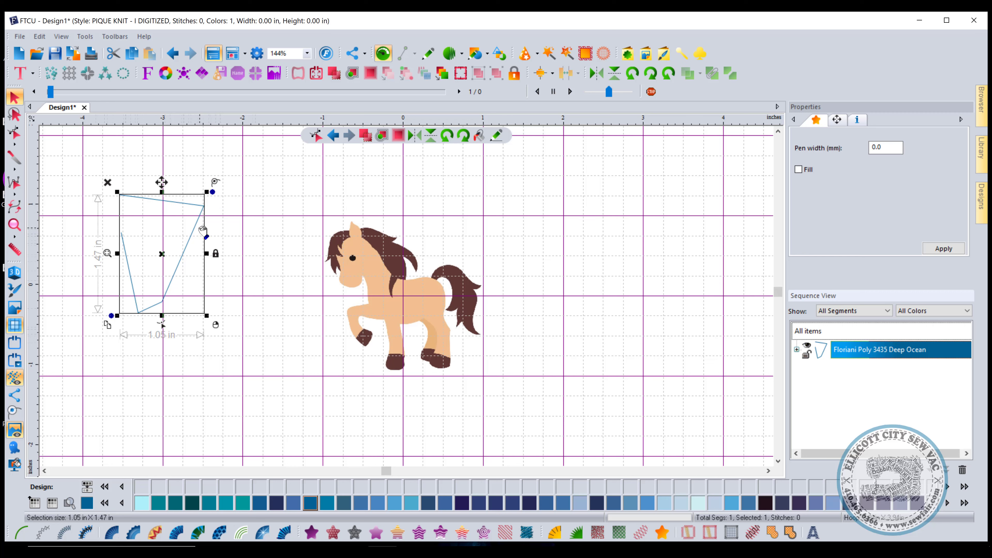
# Check the Show Notes in Sequence View option in the view preferences.
pyautogui.click(257, 53)
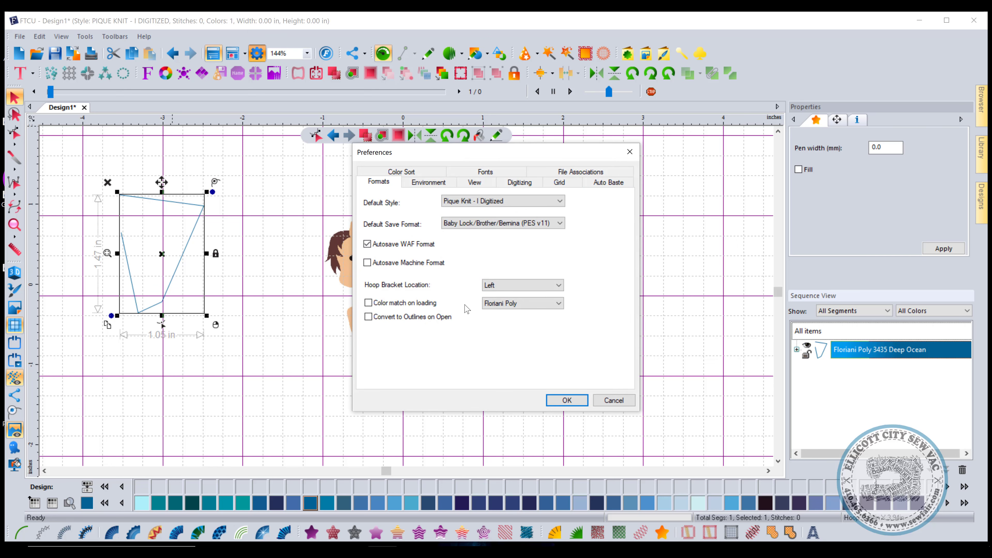
pyautogui.click(468, 184)
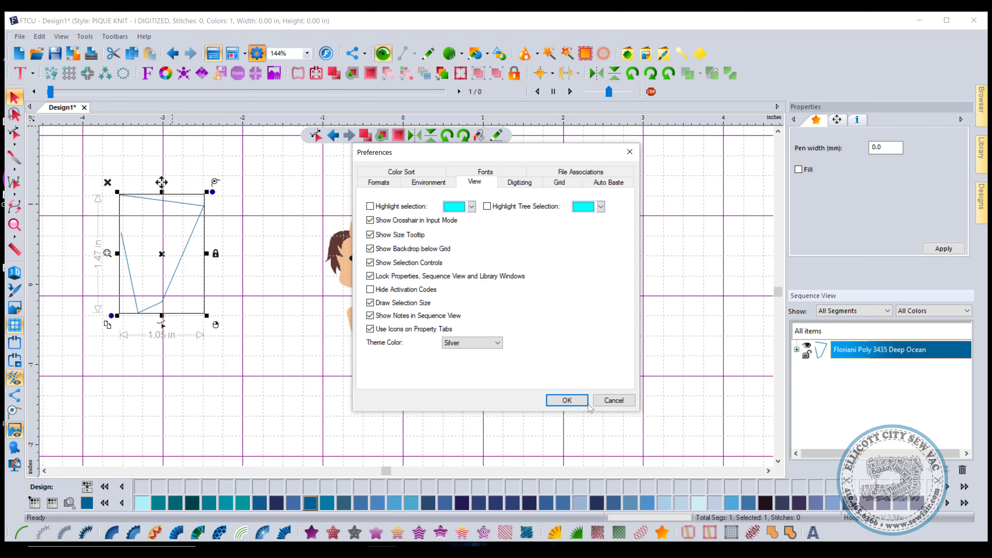
pyautogui.click(568, 400)
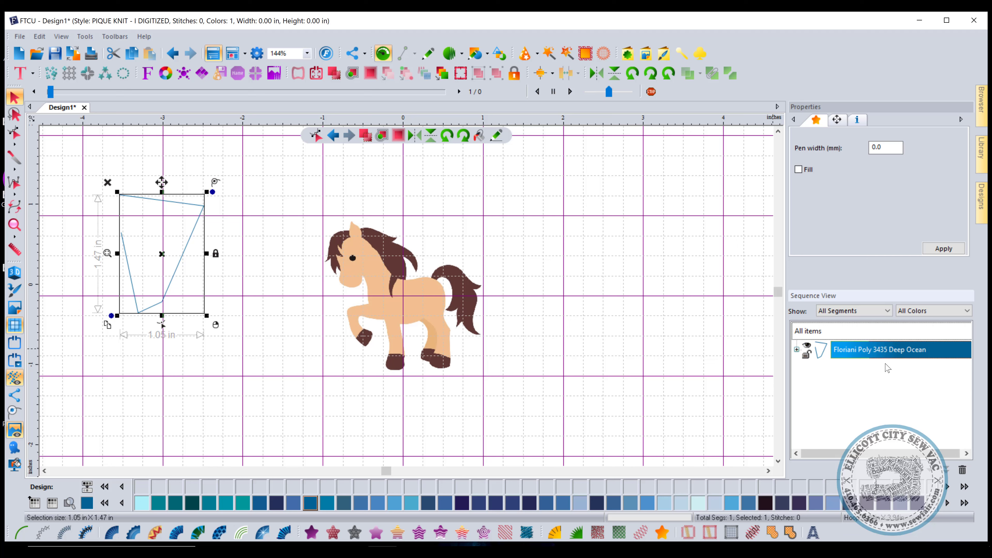
# Add a note reading "Bucket" to the Deep Ocean artwork in the sequence.
pyautogui.rightClick(874, 354)
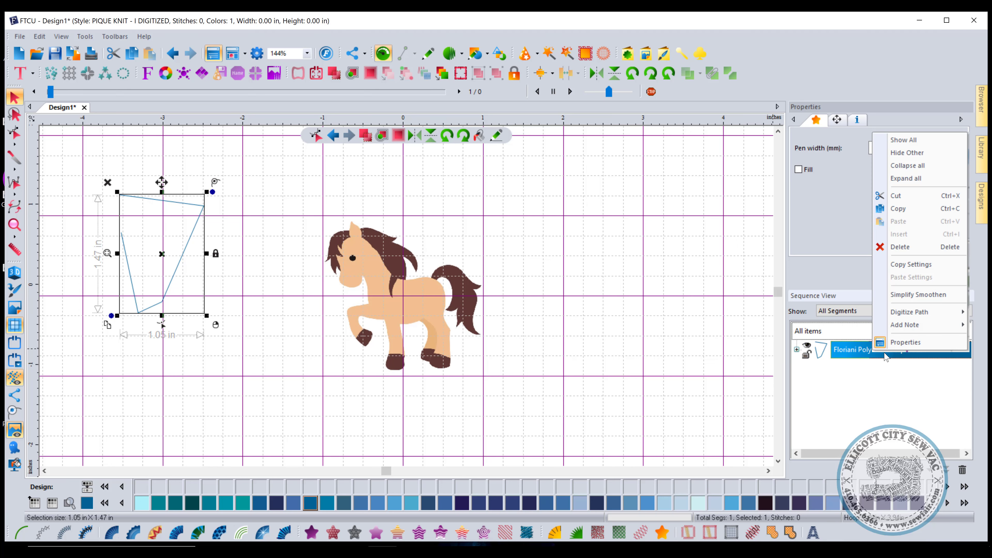
pyautogui.moveTo(910, 324)
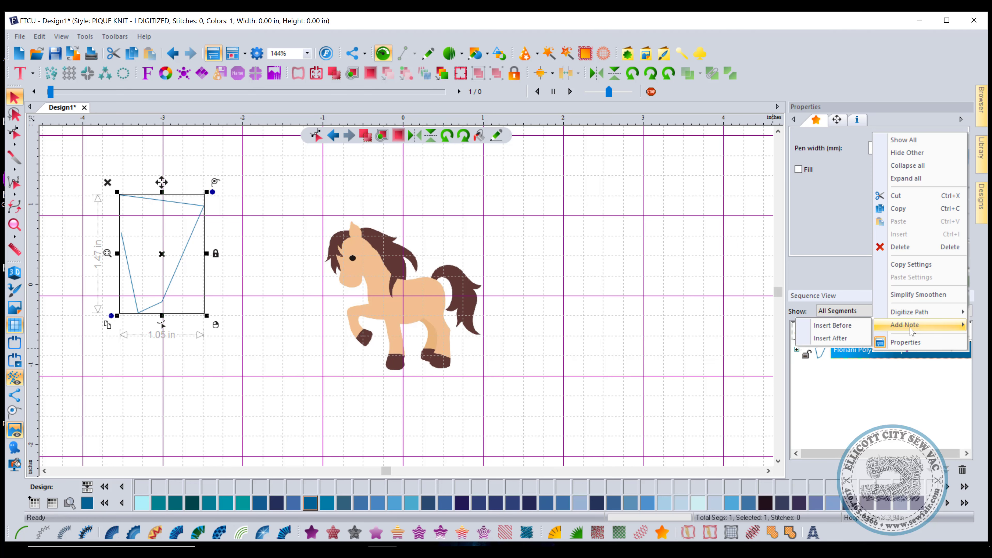
pyautogui.click(846, 327)
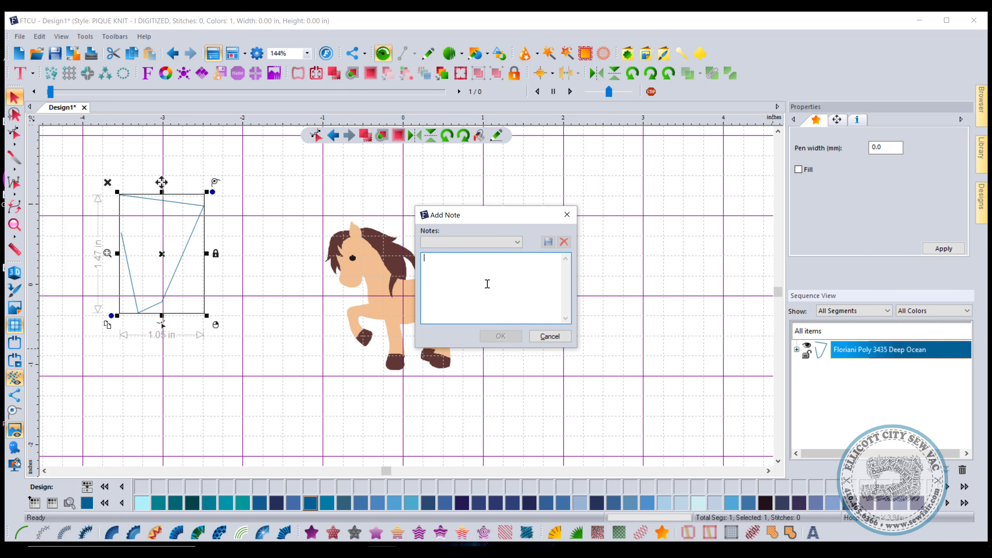
pyautogui.write('Bucket')
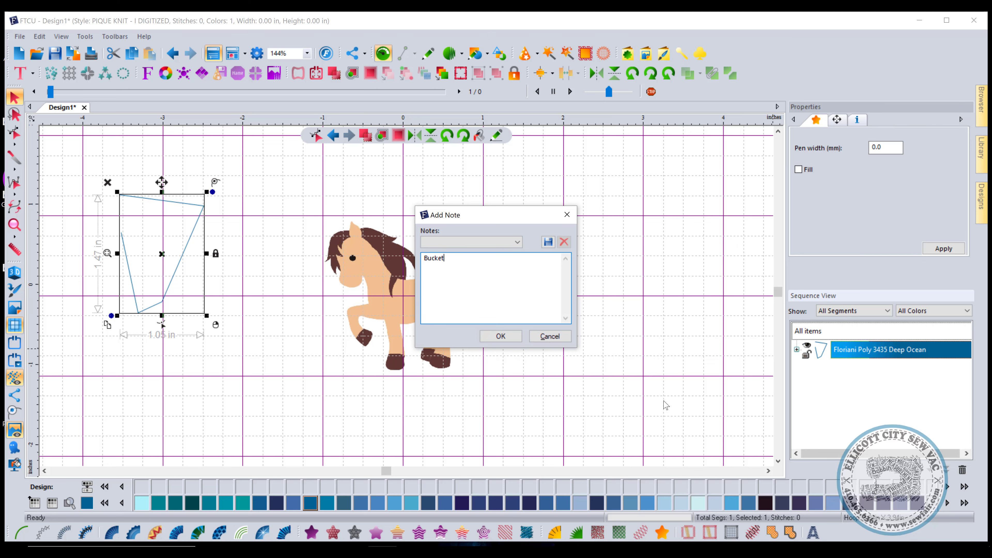
pyautogui.click(501, 336)
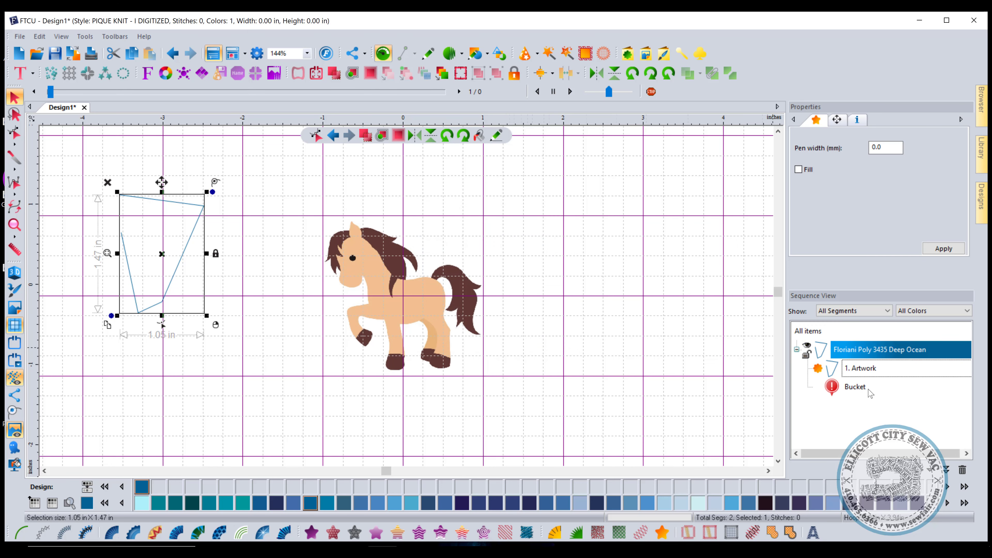
# Select the Bucket note and the artwork alternately in the sequence to compare them, and clear the selection.
pyautogui.click(852, 392)
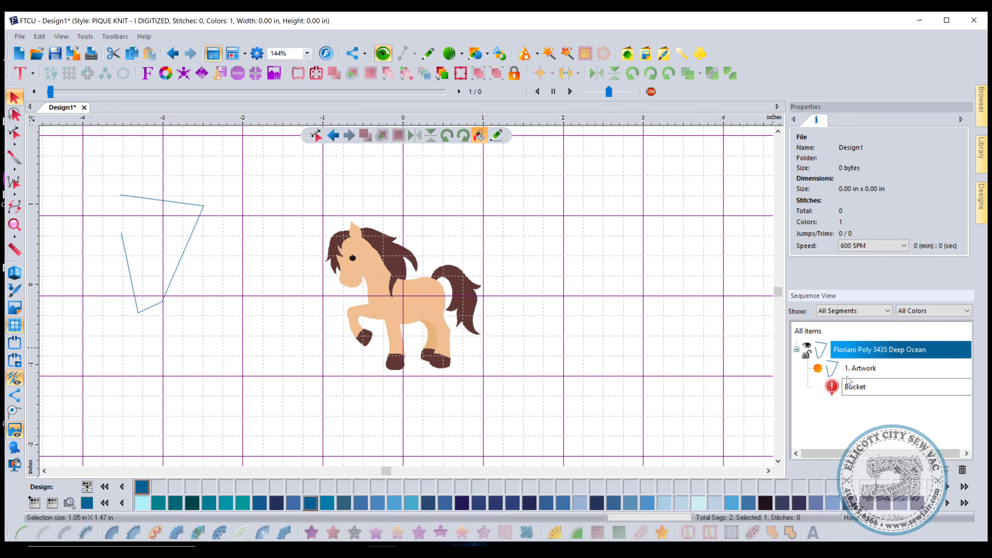
pyautogui.click(857, 371)
pyautogui.click(857, 387)
pyautogui.click(862, 376)
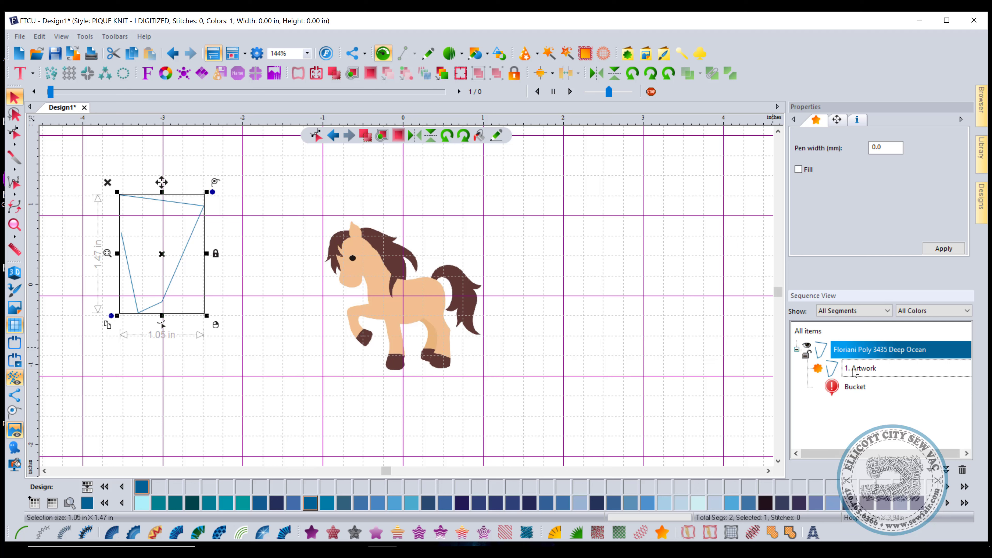
pyautogui.click(868, 372)
pyautogui.click(553, 200)
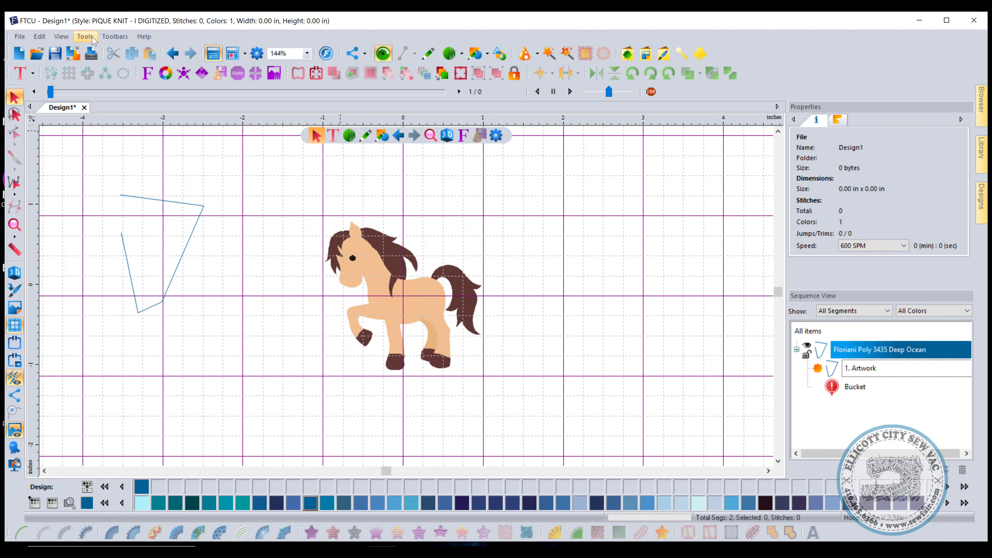
# Review the Show Notes in Sequence View option in the view preferences.
pyautogui.click(85, 35)
pyautogui.click(264, 46)
pyautogui.click(263, 47)
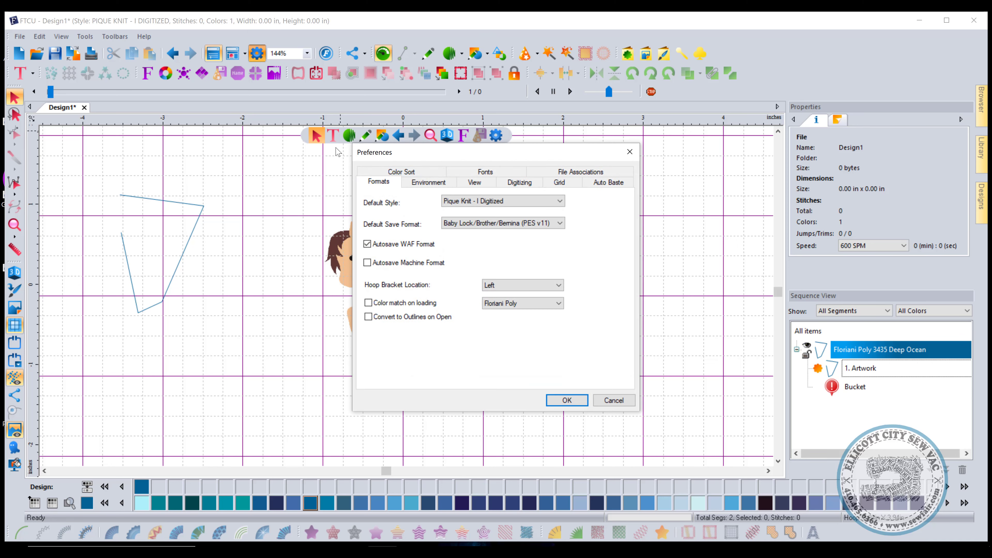
pyautogui.click(488, 185)
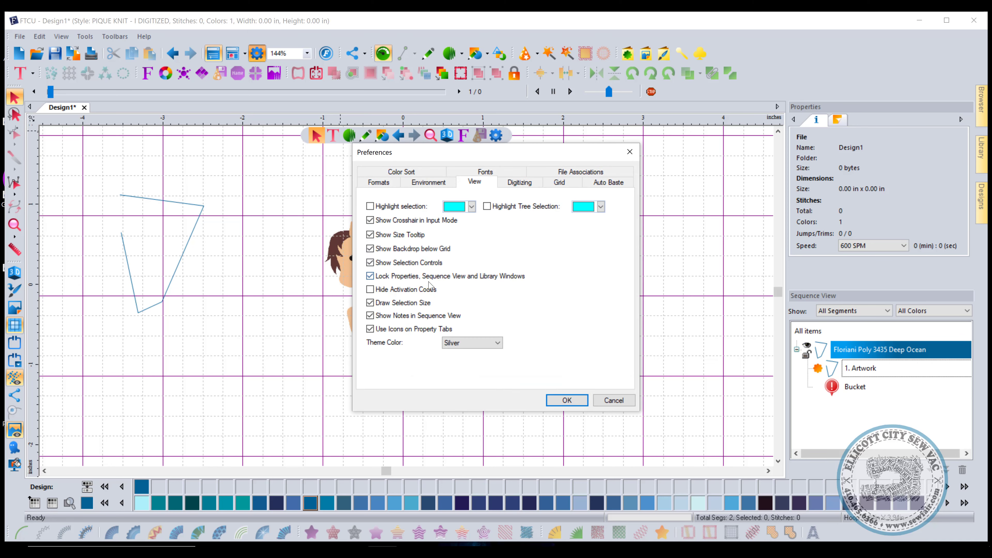
pyautogui.click(567, 401)
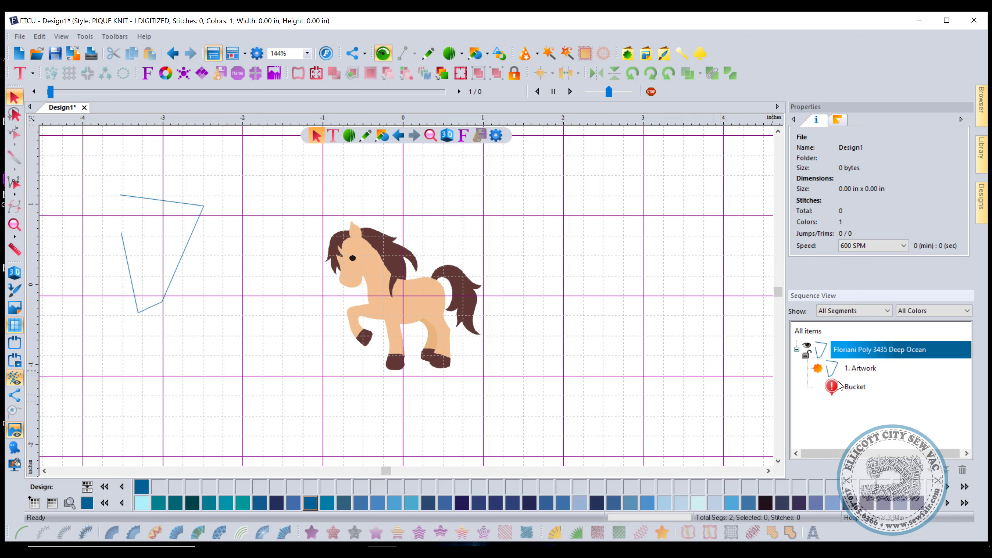
pyautogui.click(256, 52)
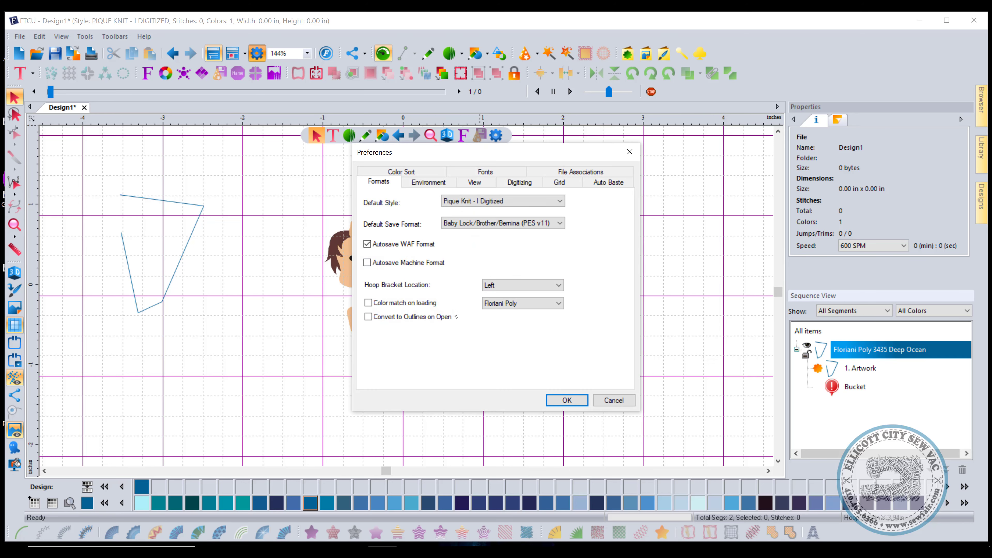
pyautogui.click(469, 184)
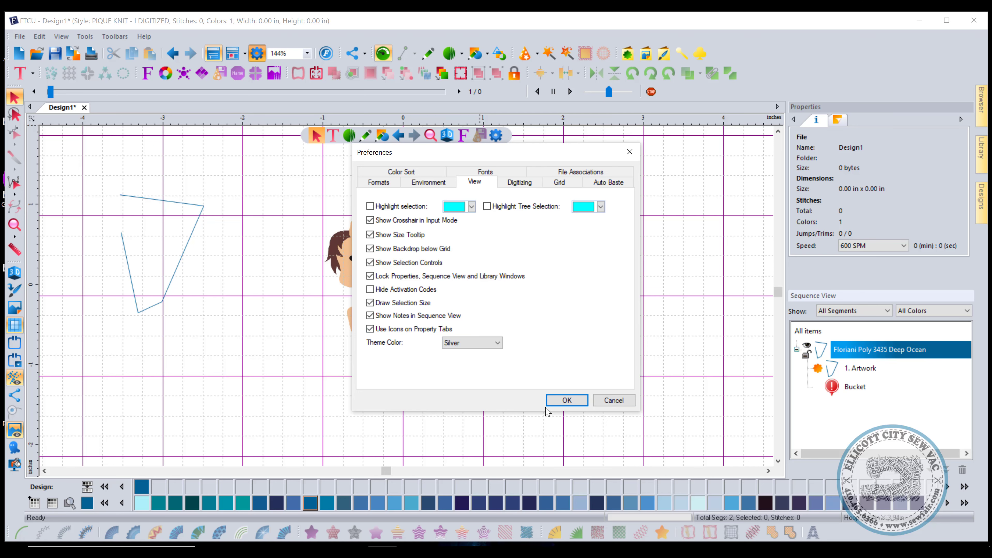
pyautogui.click(559, 402)
# Delete the Bucket note from the sequence and view the artwork's design information and artwork properties.
pyautogui.click(879, 393)
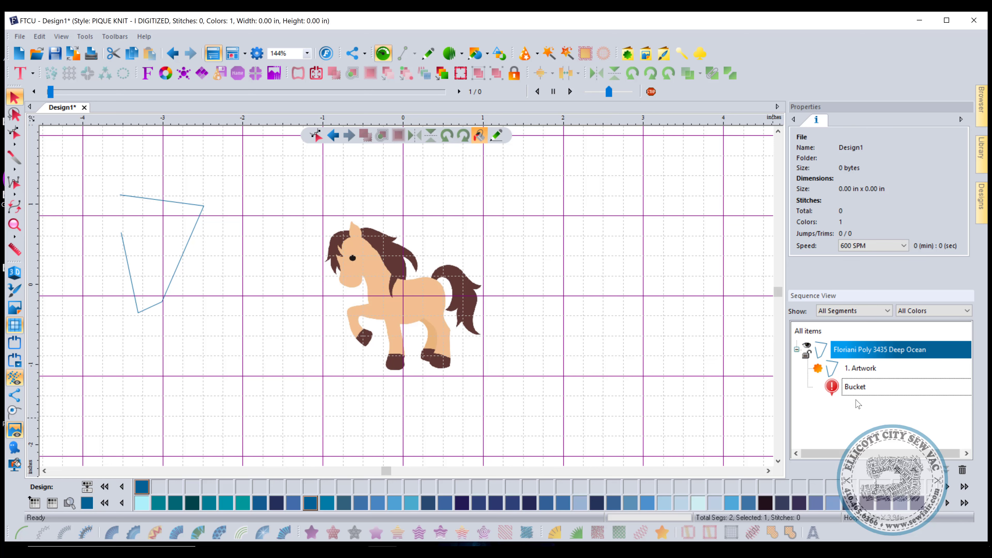
pyautogui.press('Delete')
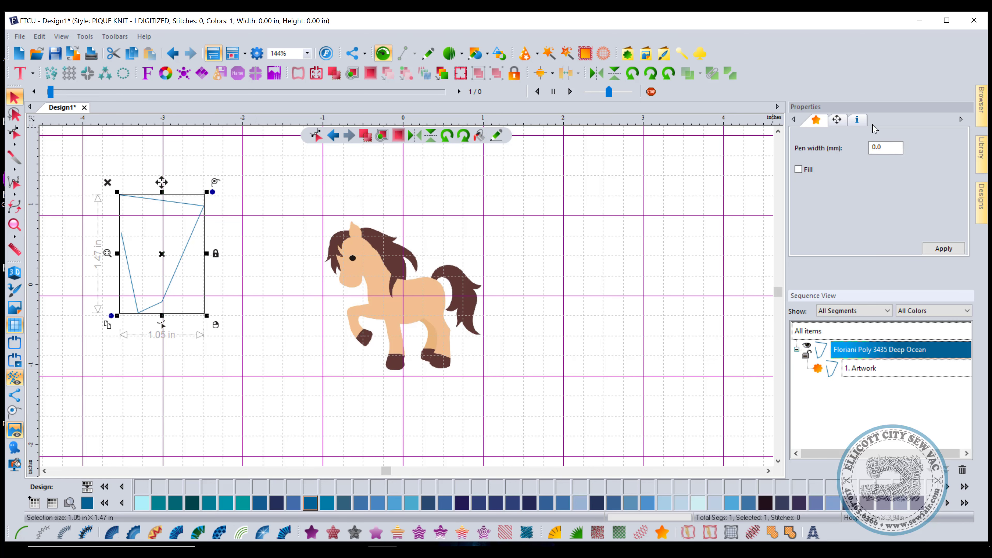
pyautogui.click(857, 121)
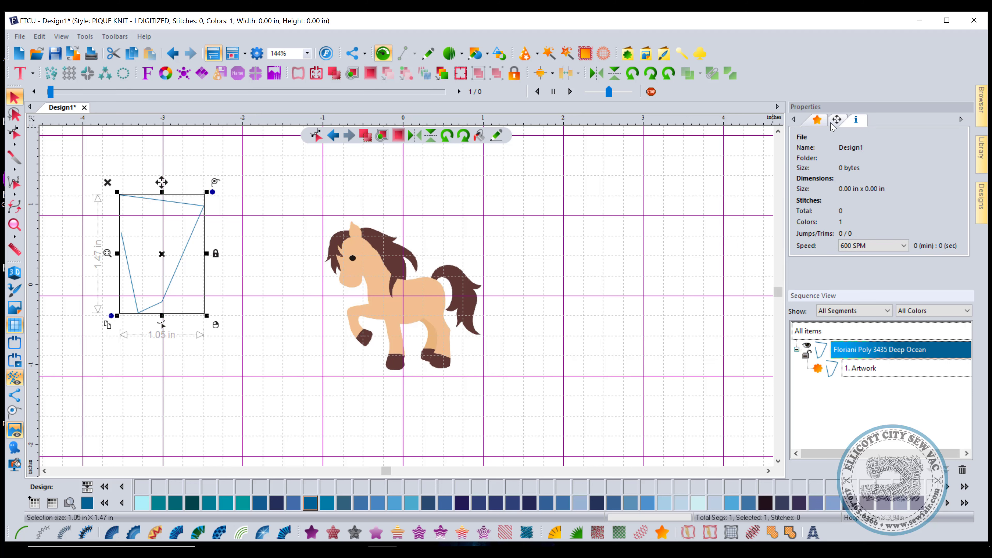
pyautogui.click(815, 121)
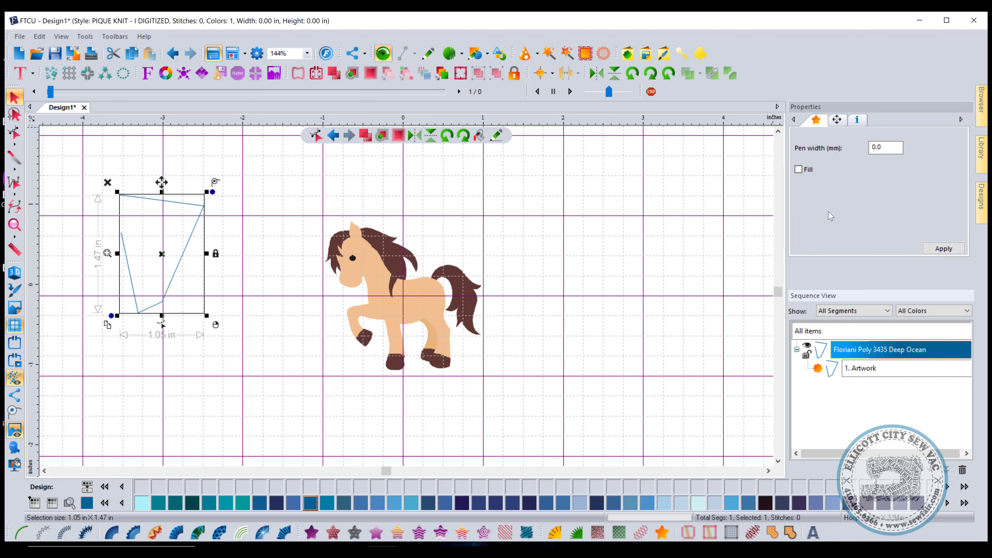
# Turn off Use Icons on Property Tabs in the view preferences.
pyautogui.click(257, 57)
pyautogui.click(475, 182)
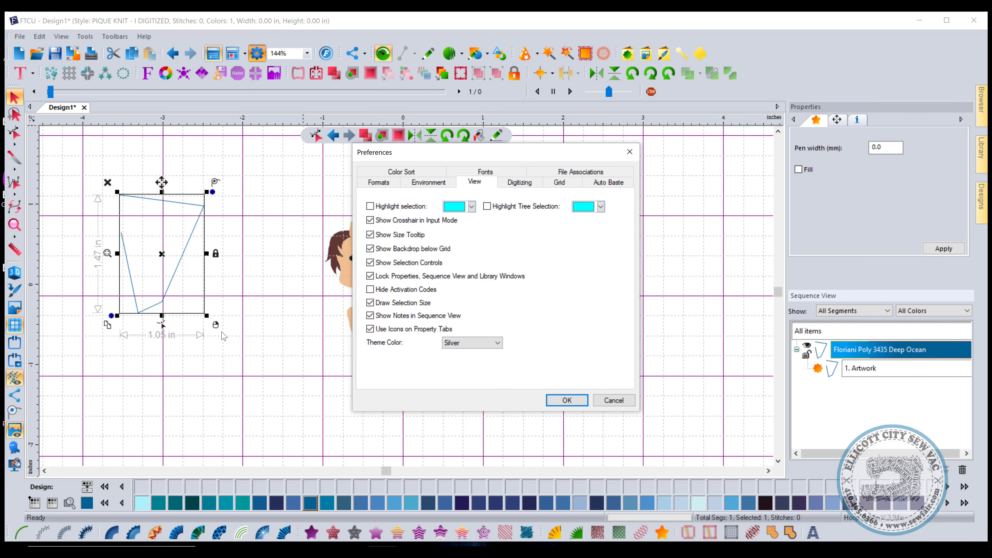
pyautogui.click(393, 331)
pyautogui.click(568, 400)
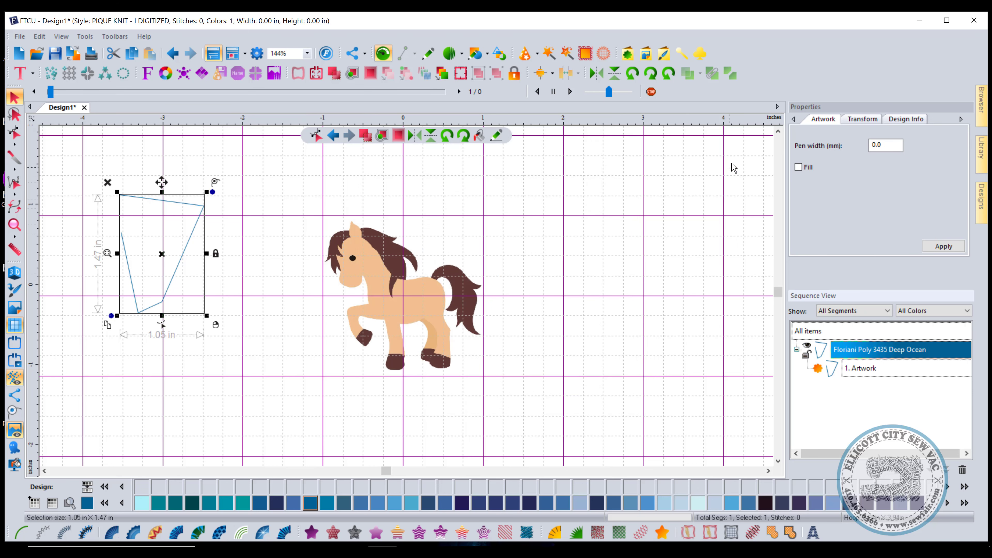
# View the artwork's Transform and Design Info properties and return to its Artwork properties.
pyautogui.click(871, 122)
pyautogui.click(907, 119)
pyautogui.click(830, 119)
# Delete the artwork path and draw a filled rectangle, about 2.52 by 1.57 in, across the front of the horse.
pyautogui.press('Delete')
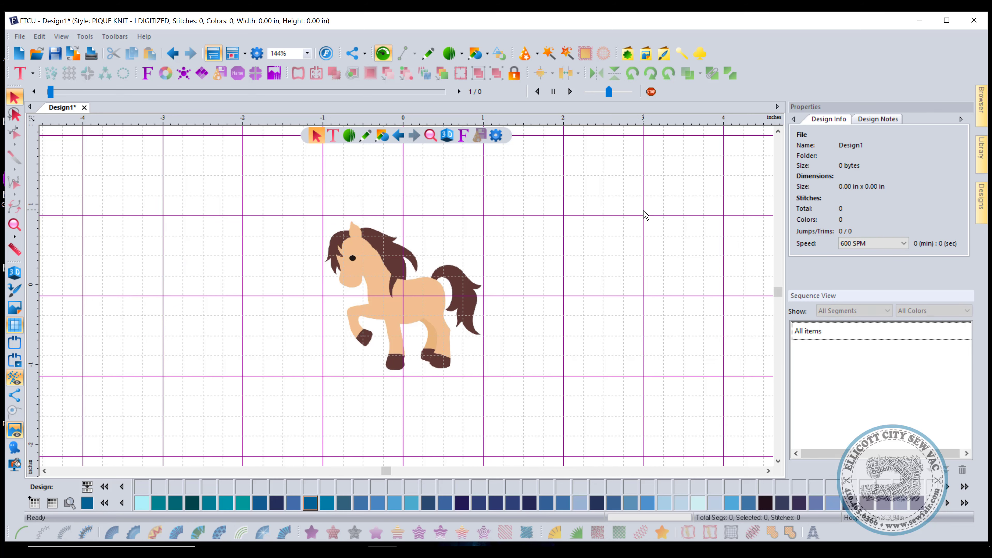
pyautogui.click(486, 52)
pyautogui.click(473, 70)
pyautogui.moveTo(227, 231); pyautogui.dragTo(432, 361)
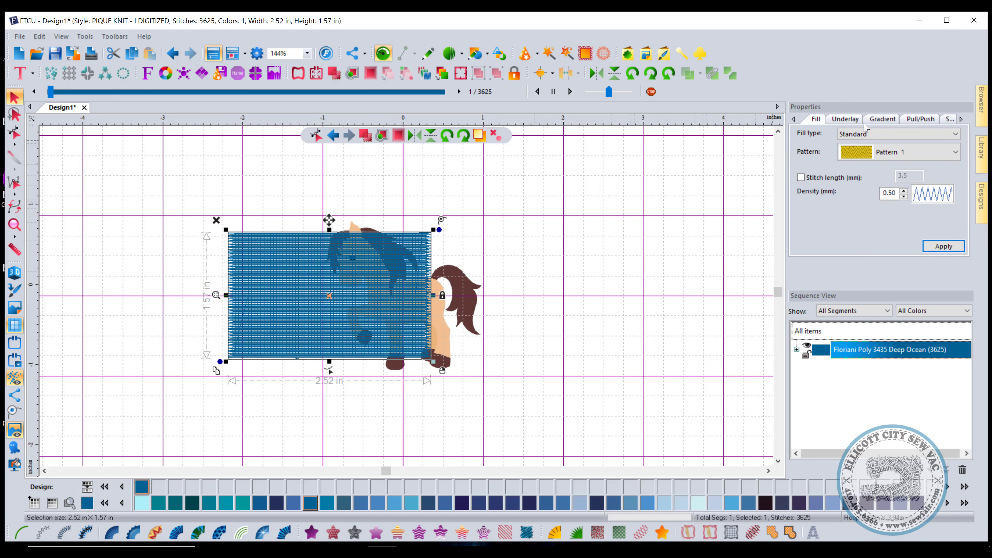
# Look through all the property categories available for the filled rectangle, from Fill to Design Info and back.
pyautogui.click(961, 119)
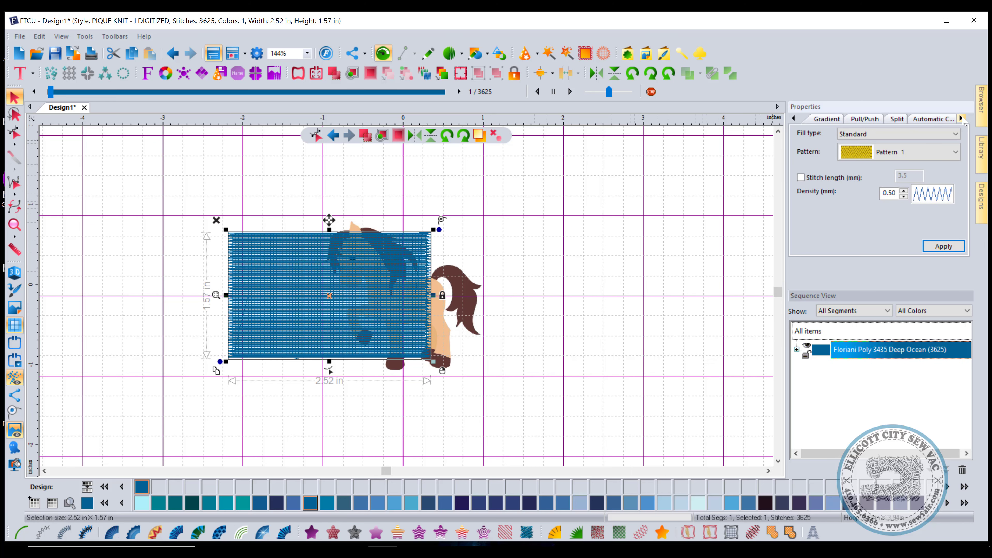
pyautogui.click(961, 119)
pyautogui.click(962, 120)
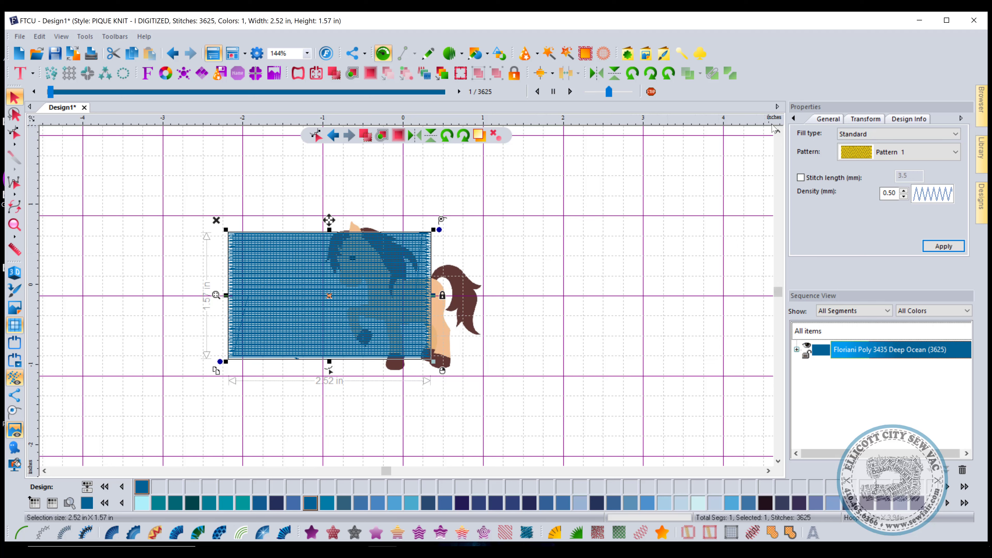
pyautogui.click(794, 119)
pyautogui.click(793, 118)
pyautogui.click(793, 118)
pyautogui.click(793, 118)
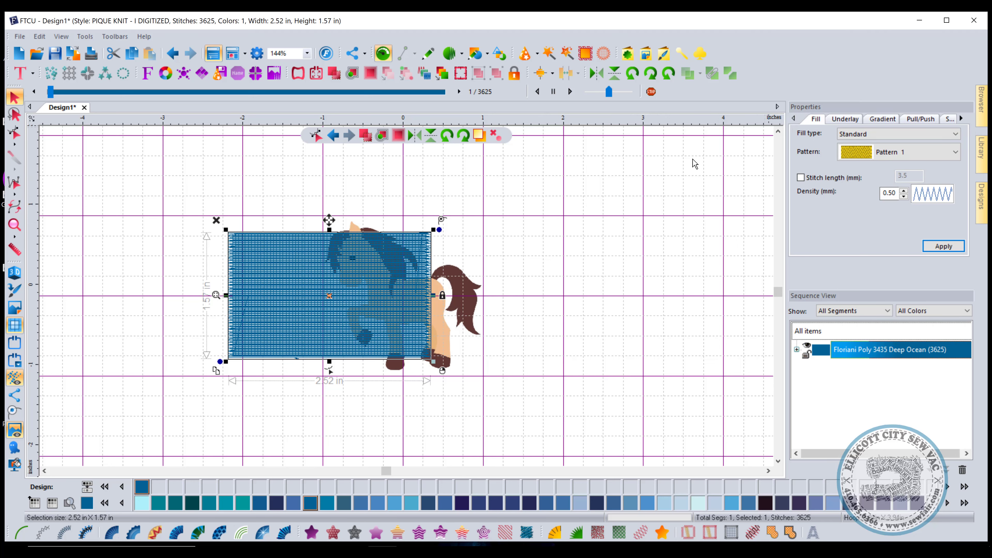
# Move the filled rectangle to the empty area behind the horse and view its Underlay, Gradient and Pull/Push properties.
pyautogui.moveTo(394, 258); pyautogui.dragTo(646, 271)
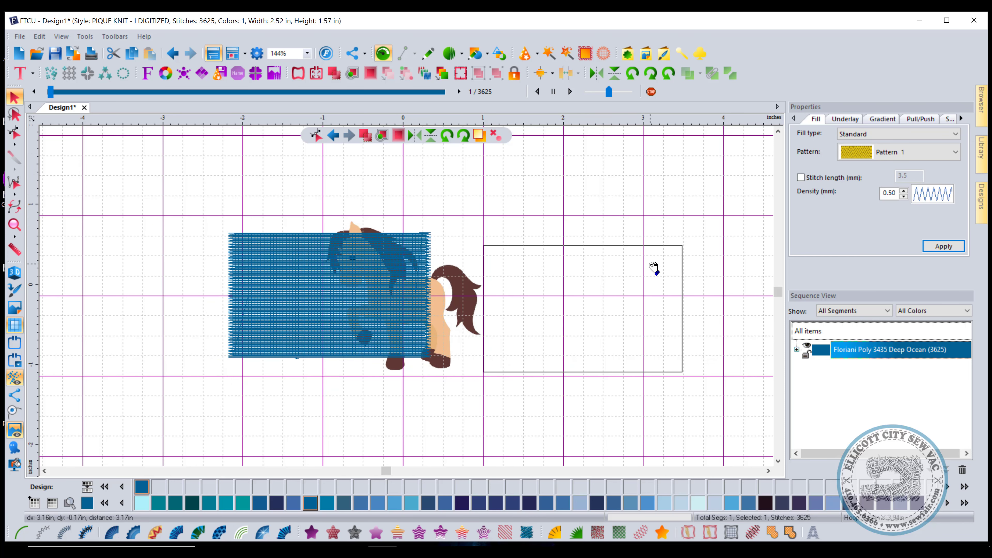
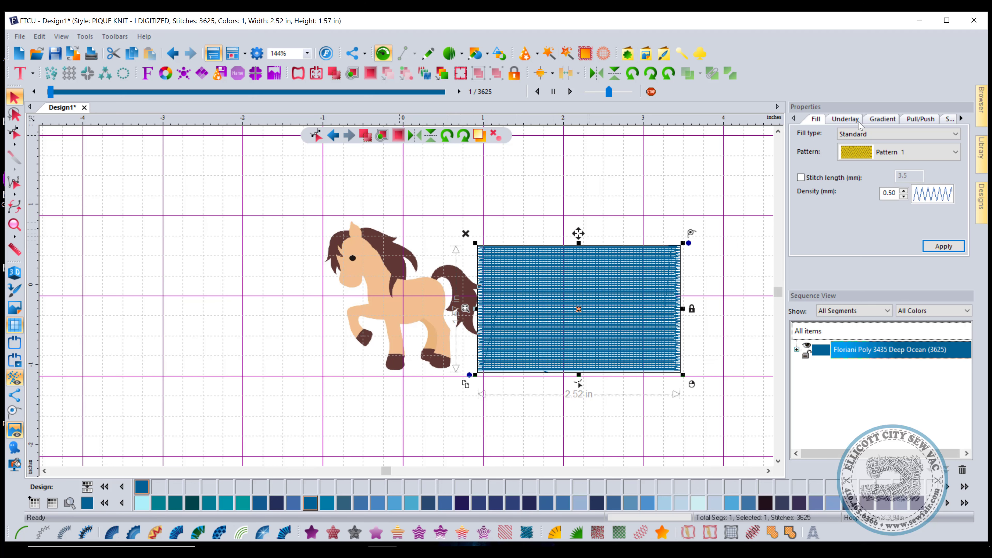
pyautogui.click(844, 122)
pyautogui.click(881, 119)
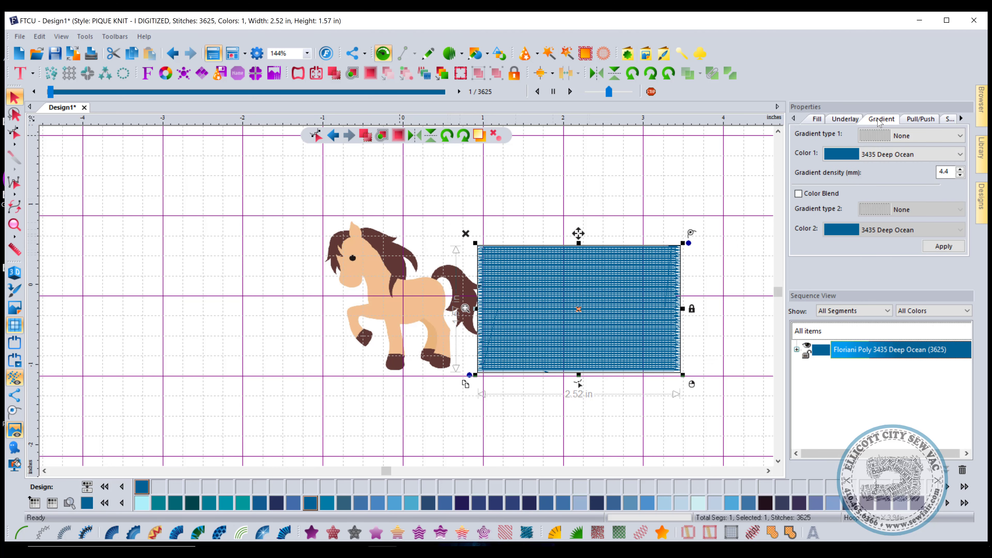
pyautogui.click(916, 120)
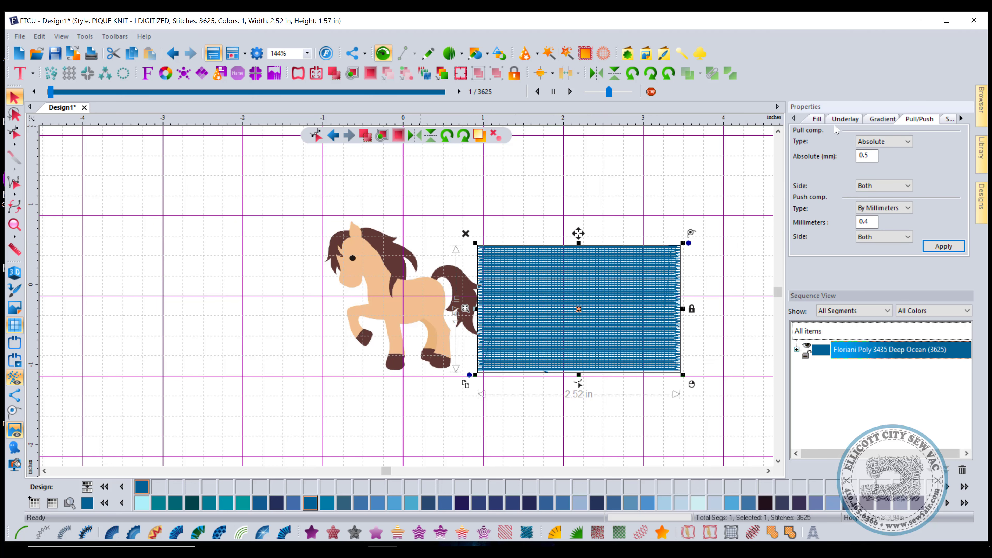
# Turn Use Icons on Property Tabs back on in the view preferences.
pyautogui.click(115, 35)
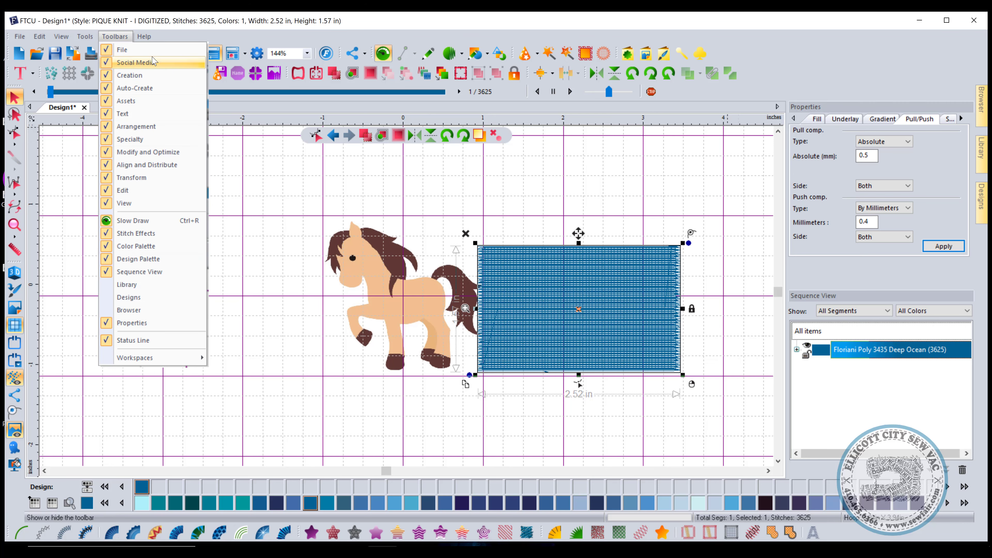
pyautogui.click(265, 56)
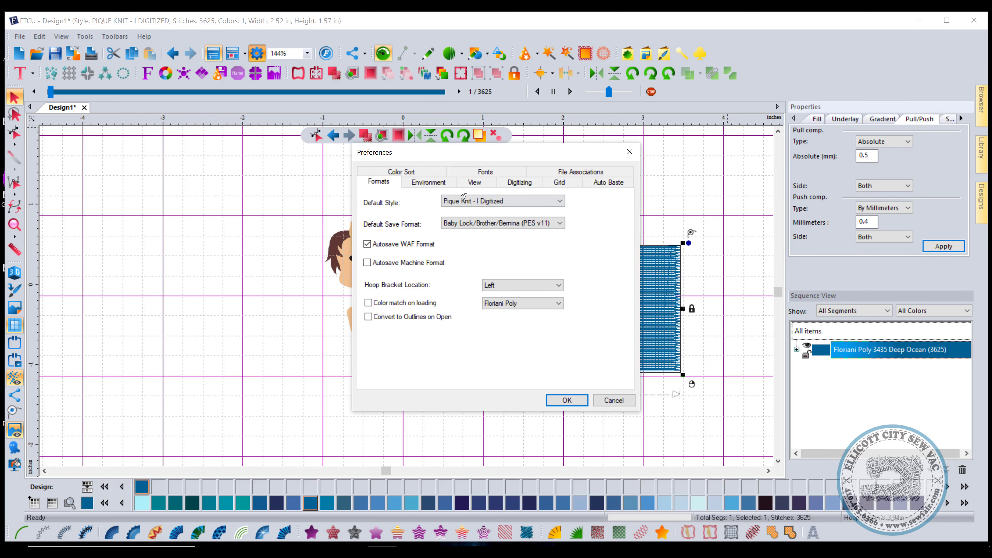
pyautogui.click(474, 182)
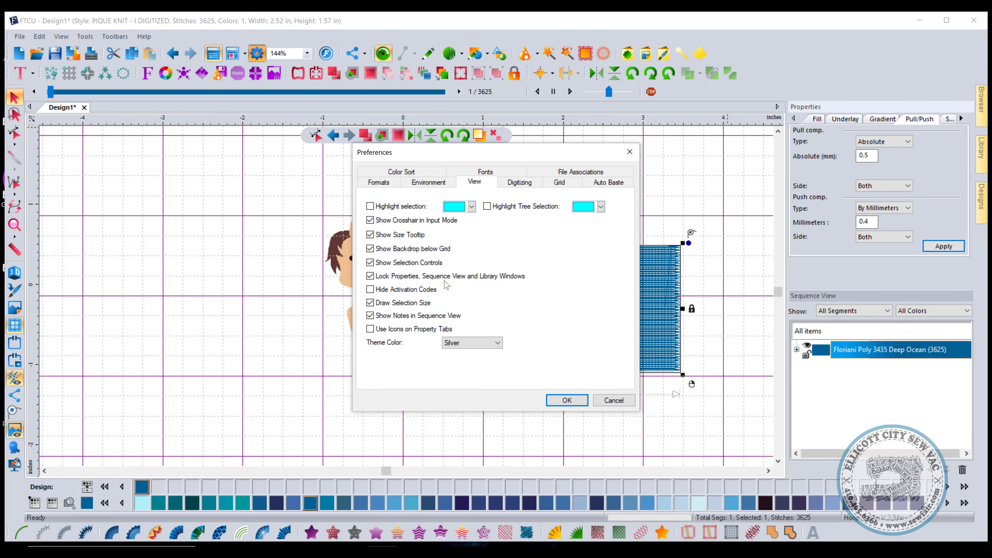
pyautogui.click(566, 400)
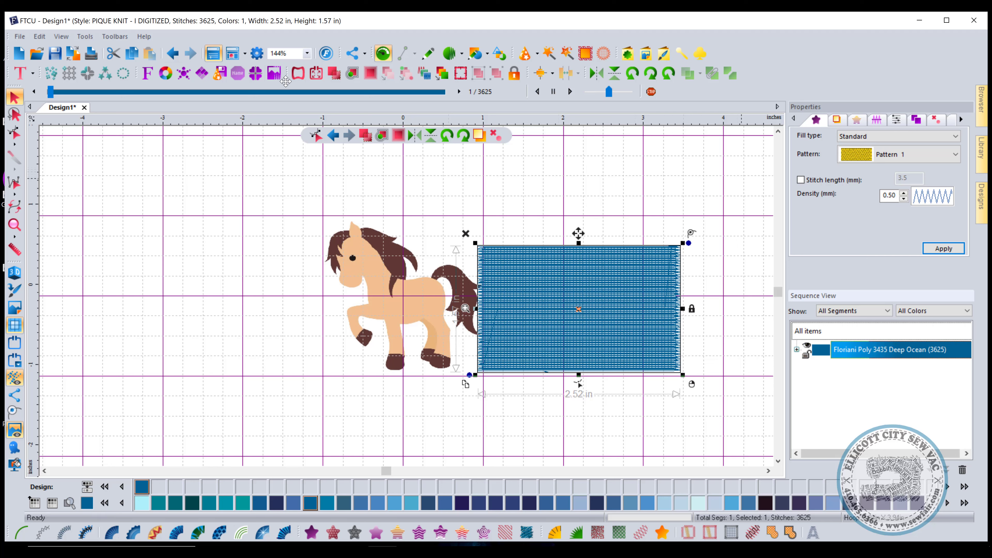
# Turn Use Icons on Property Tabs off again in the view preferences.
pyautogui.click(262, 50)
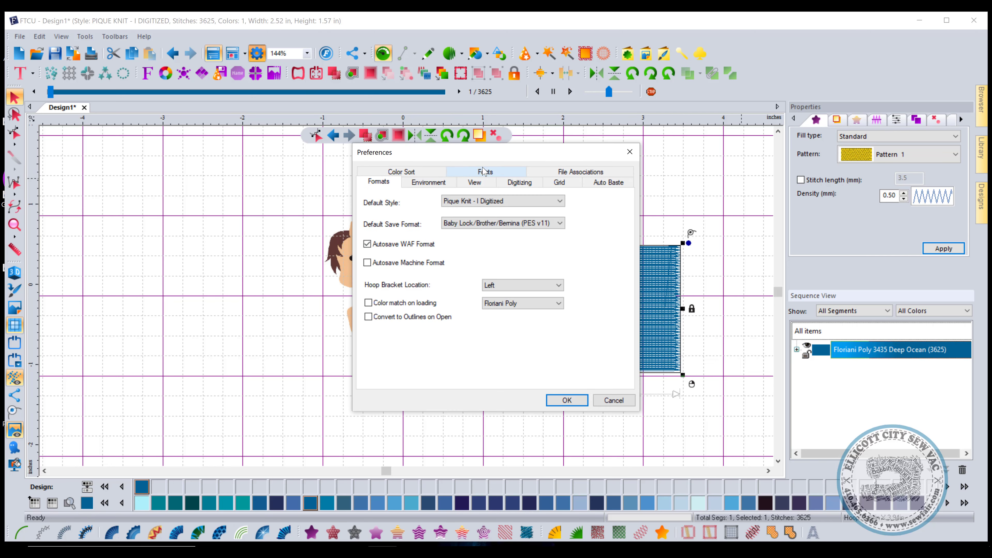
pyautogui.click(485, 188)
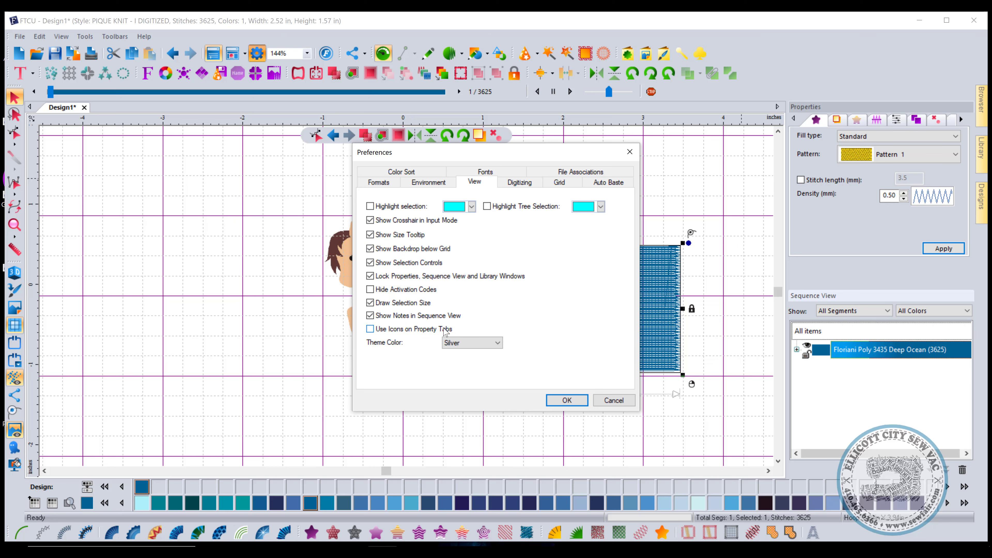
pyautogui.click(563, 401)
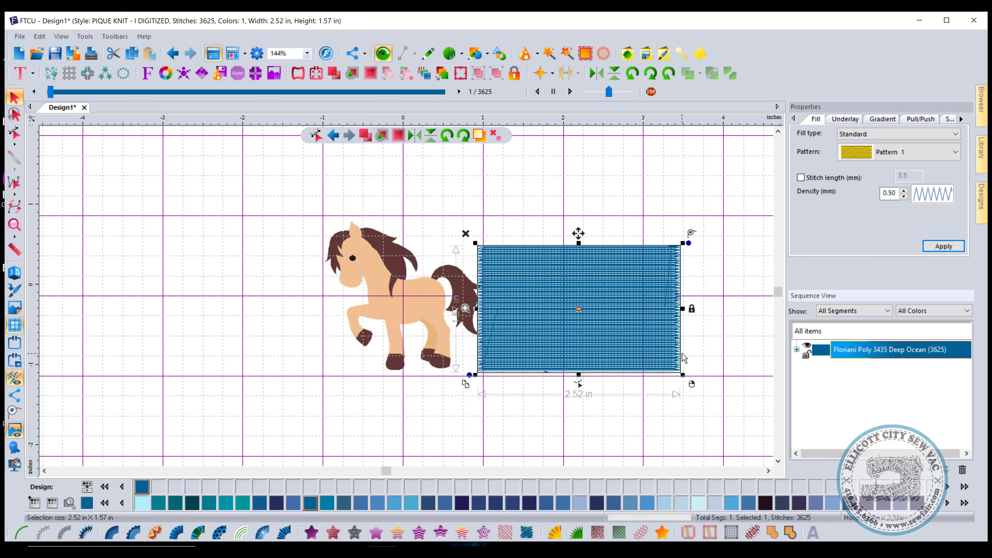
# Change the theme color to Obsidian Black in the view preferences and apply it.
pyautogui.click(257, 54)
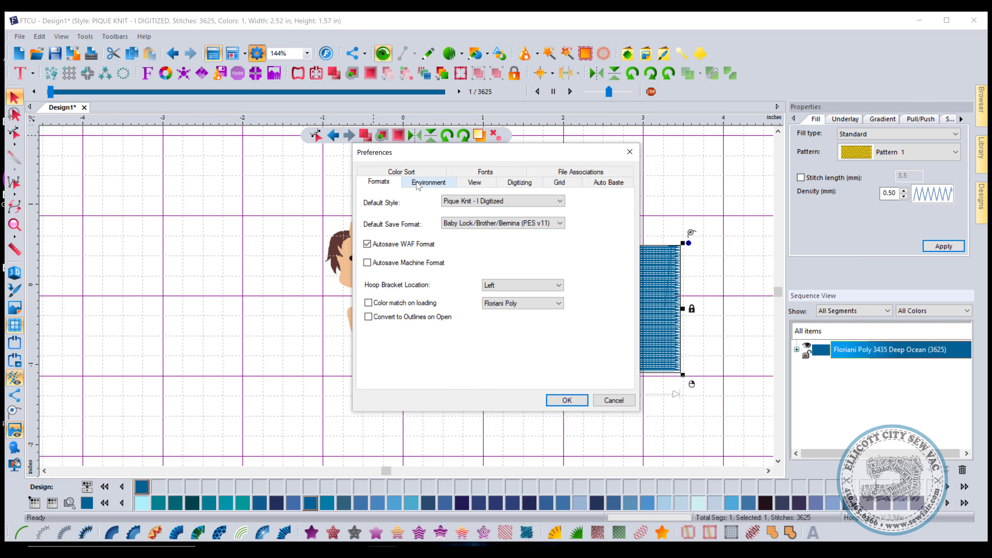
pyautogui.click(474, 183)
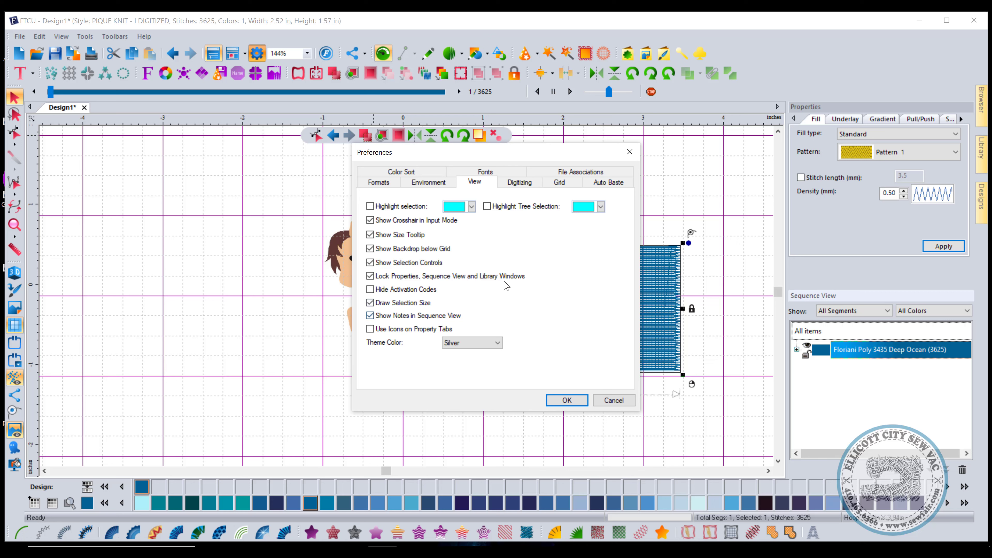
pyautogui.click(470, 344)
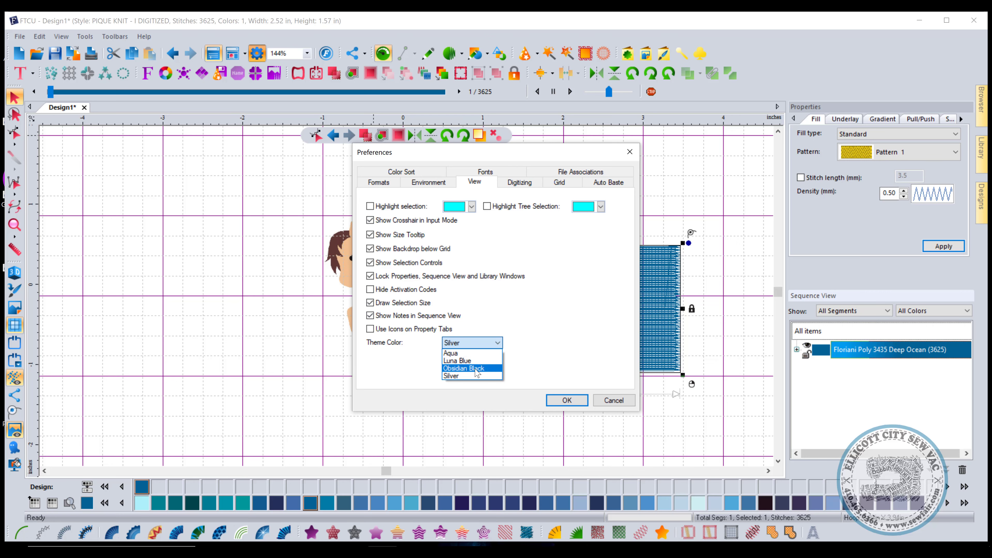
pyautogui.click(467, 368)
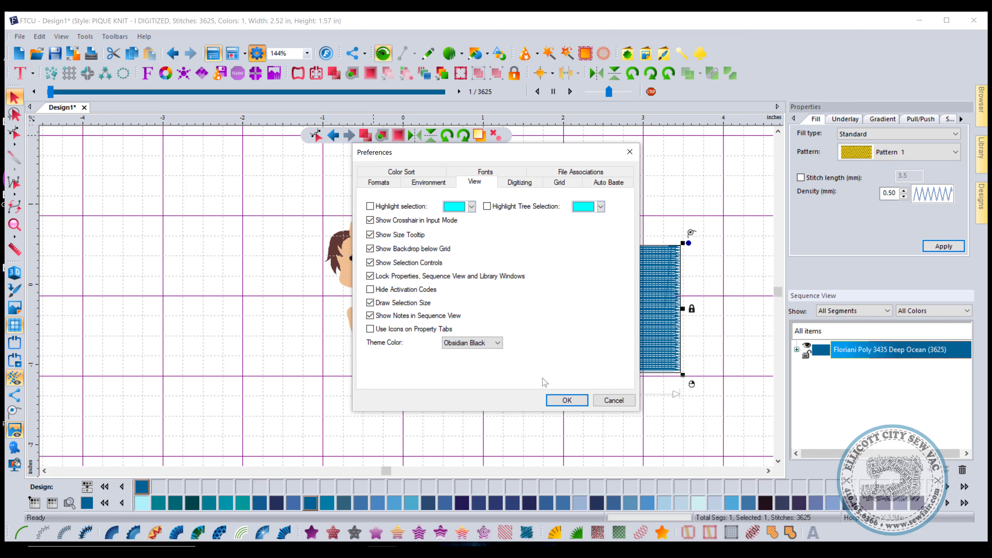
pyautogui.click(566, 400)
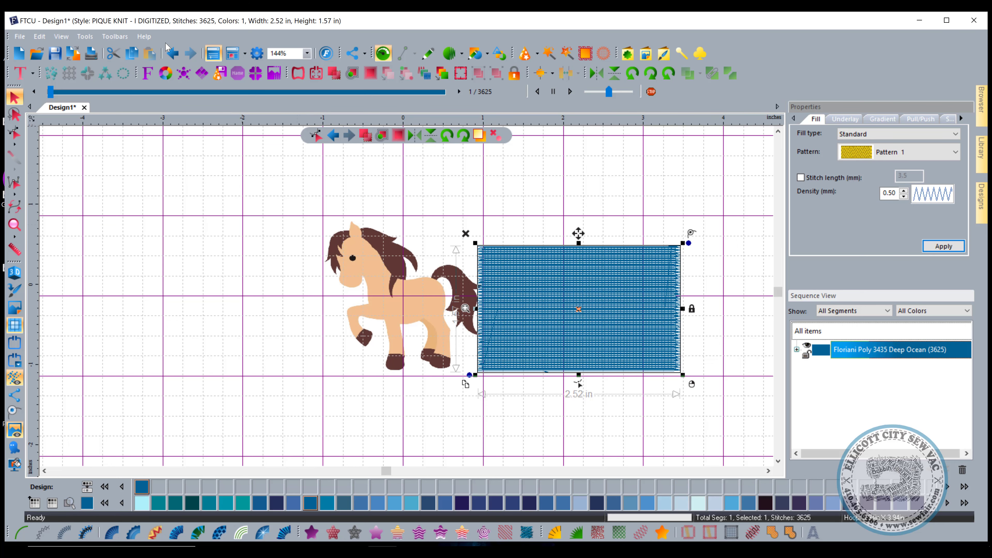
# Switch the theme color to Aqua in the view preferences and apply it.
pyautogui.click(245, 53)
pyautogui.click(257, 53)
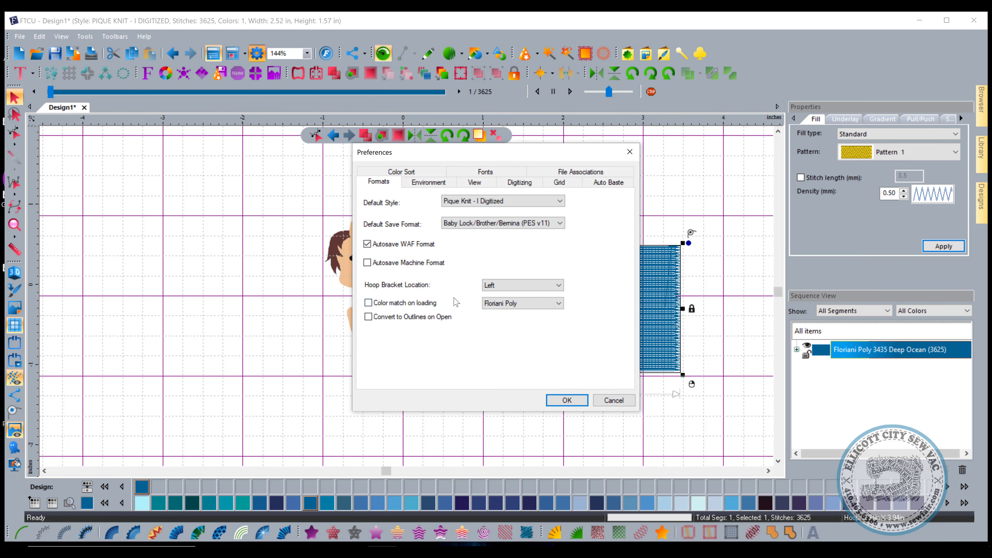
pyautogui.click(485, 171)
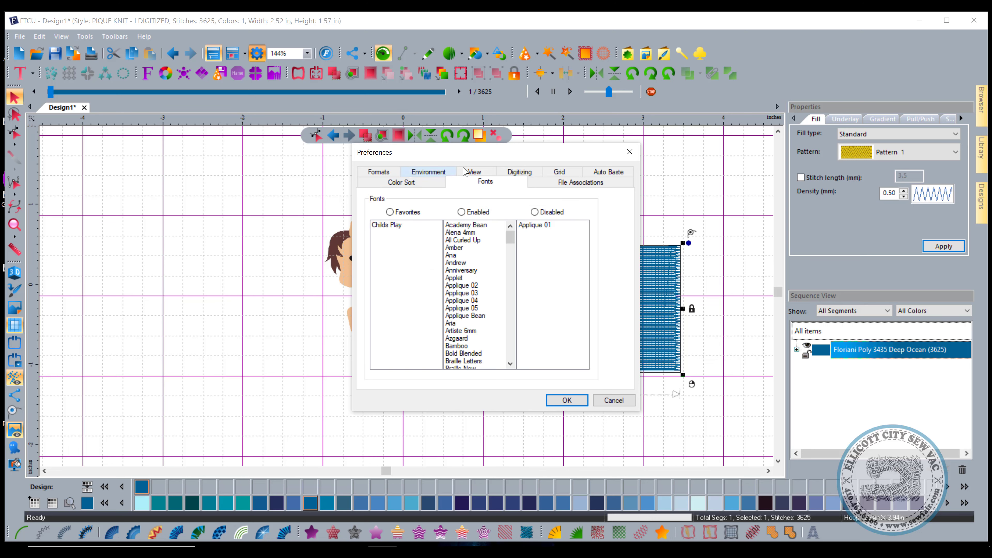
pyautogui.click(475, 171)
pyautogui.click(448, 344)
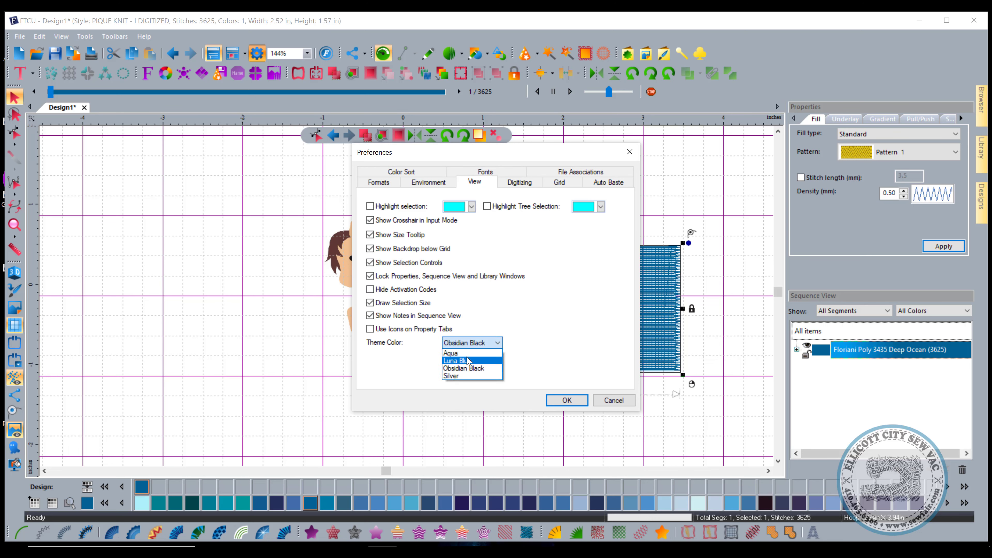
pyautogui.click(455, 353)
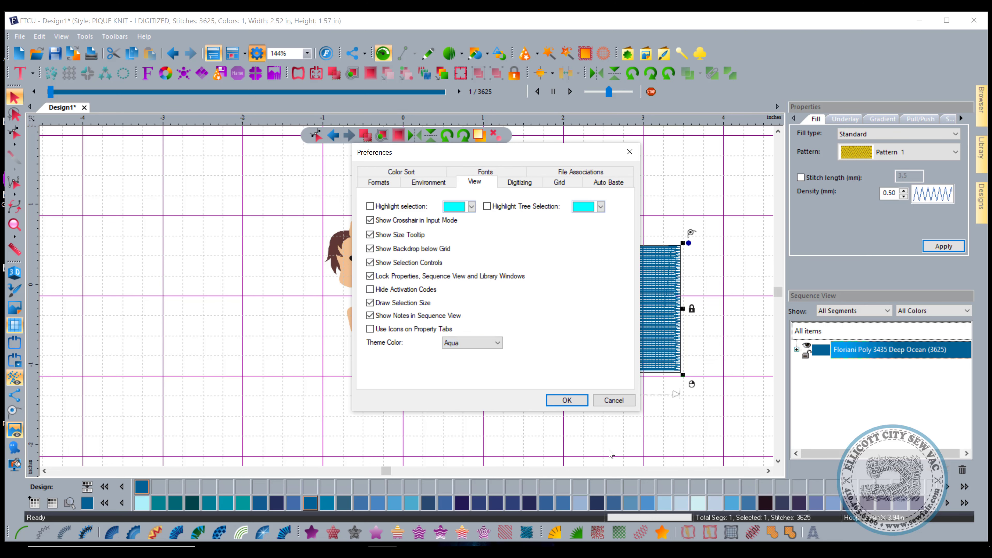
pyautogui.click(574, 402)
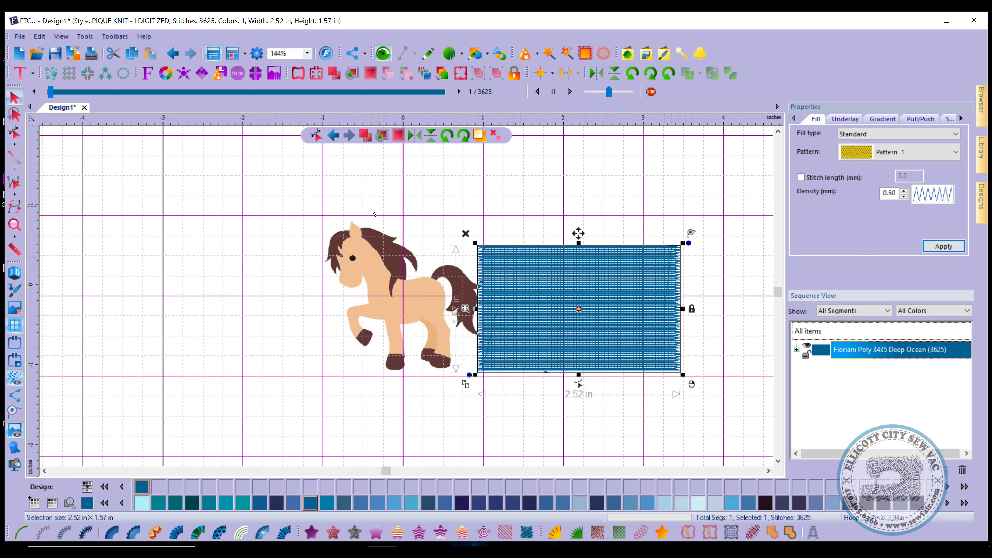
# Set the theme color back to Silver in the view preferences and apply it.
pyautogui.click(256, 53)
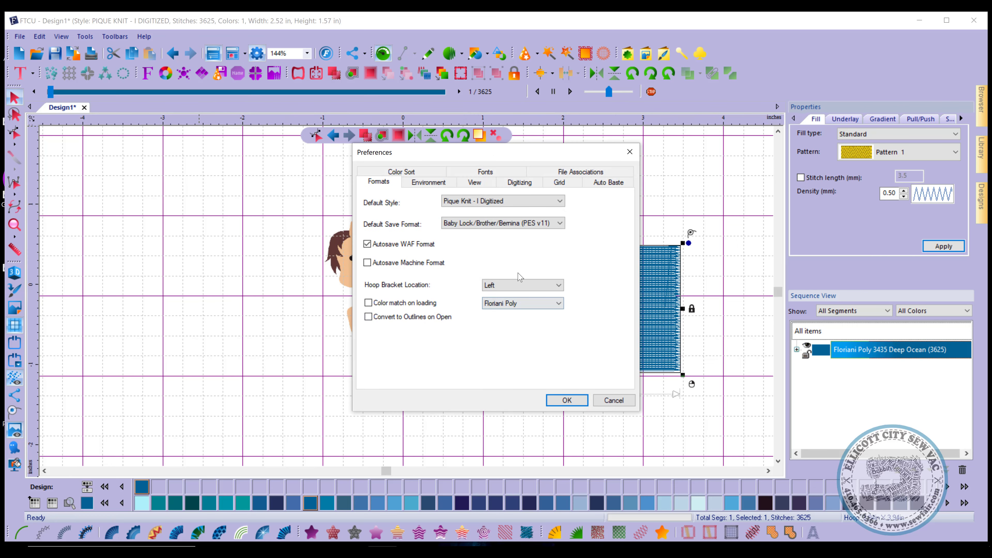
pyautogui.click(470, 183)
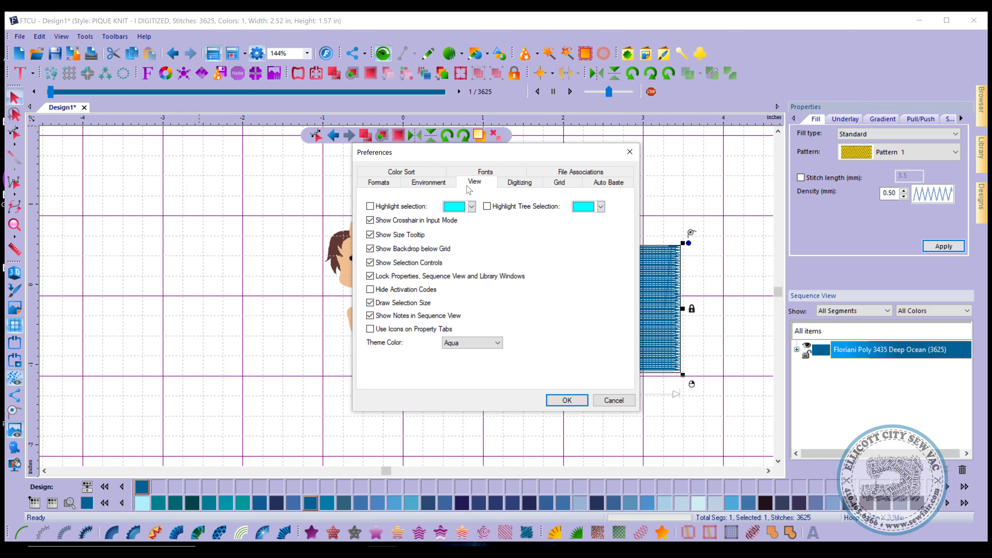
pyautogui.click(451, 349)
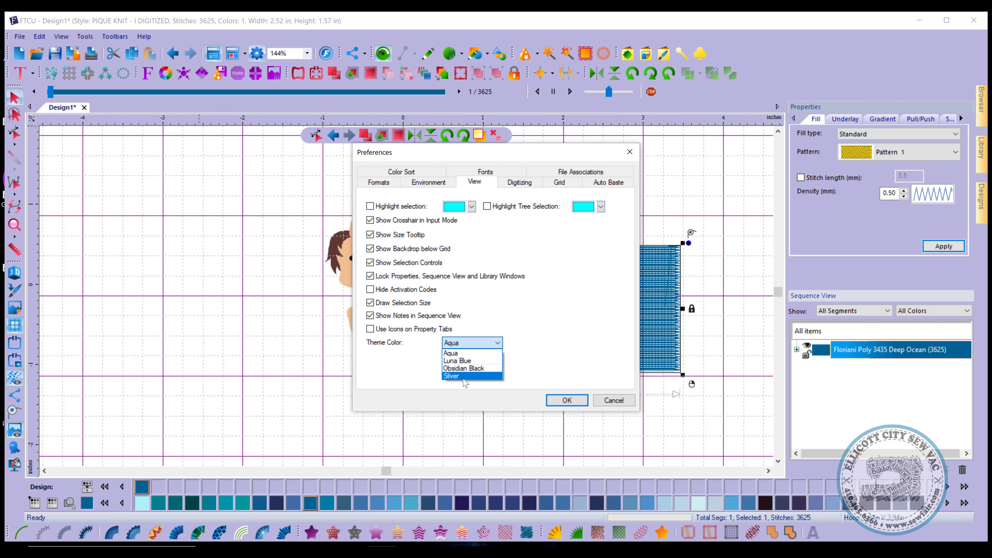
pyautogui.click(480, 376)
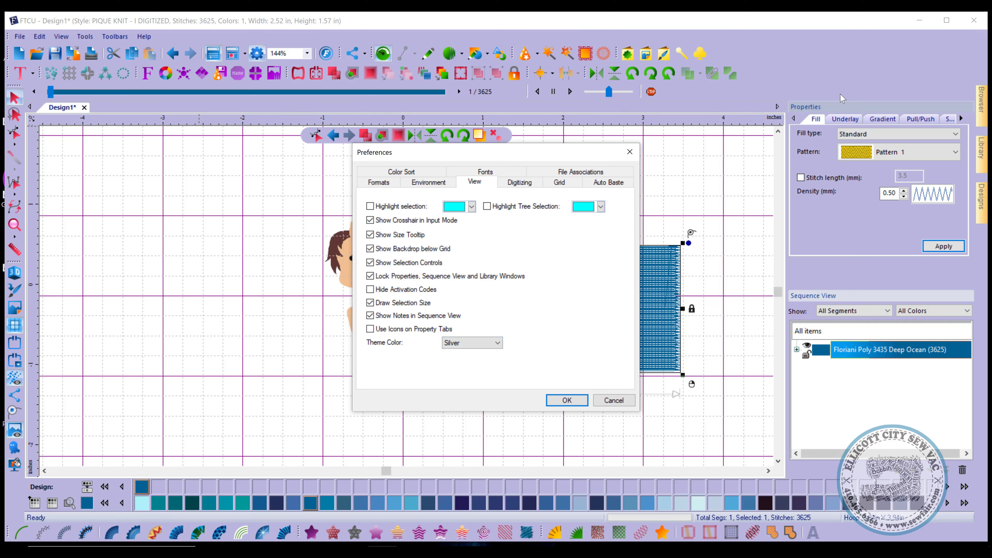
pyautogui.click(567, 400)
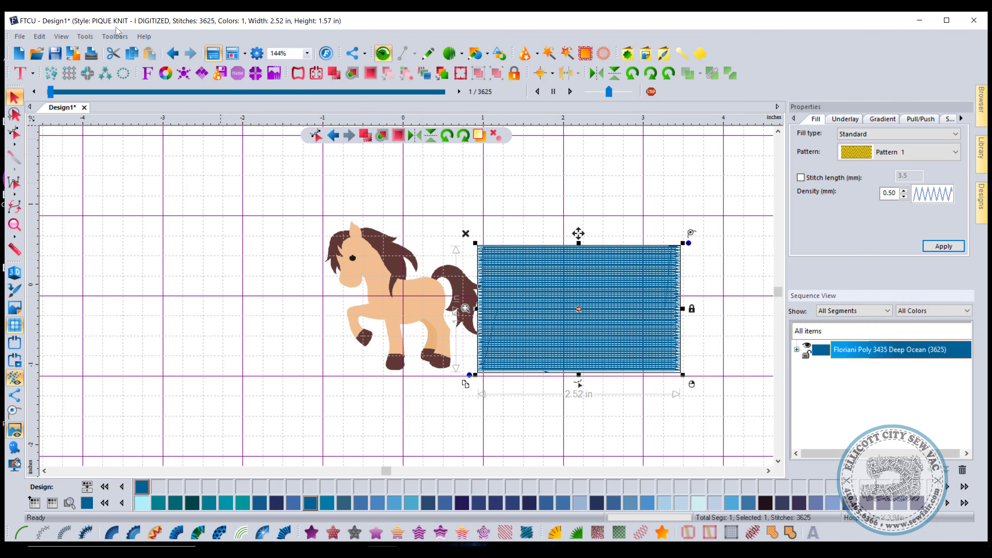
pyautogui.click(115, 36)
pyautogui.moveTo(143, 35)
pyautogui.click(339, 27)
# Review the Outline Input Mode choices in the digitizing preferences, keep Line and close the preferences.
pyautogui.click(257, 53)
pyautogui.click(474, 182)
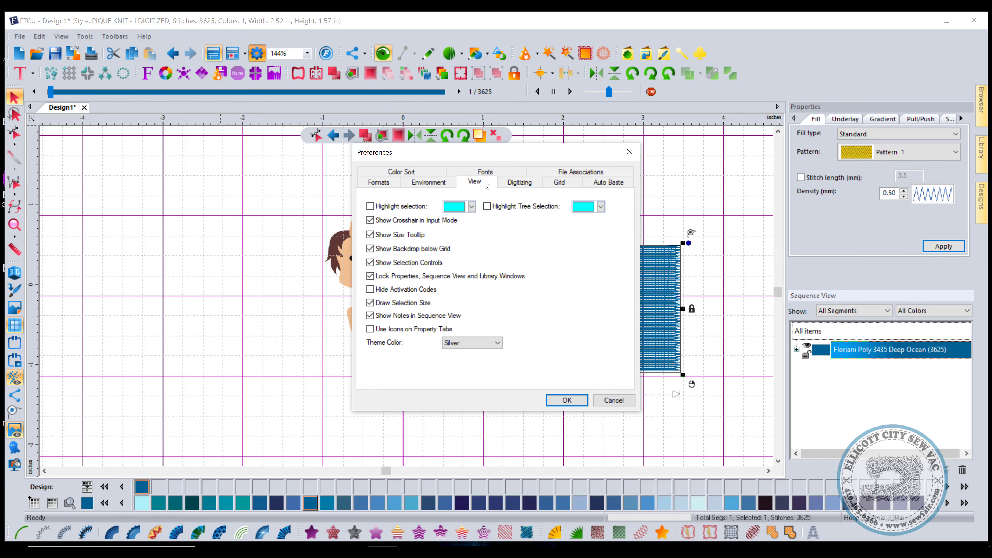
pyautogui.click(520, 182)
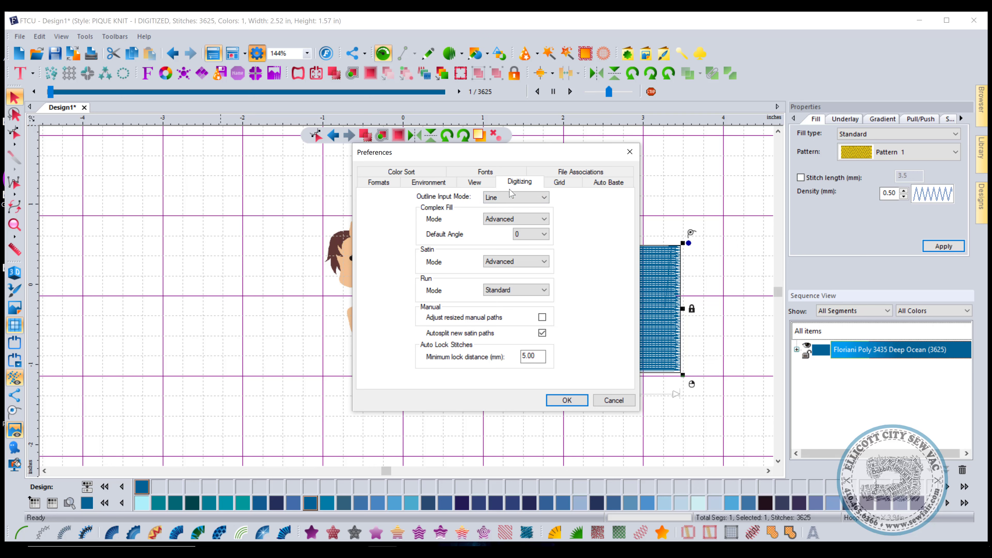
pyautogui.click(525, 199)
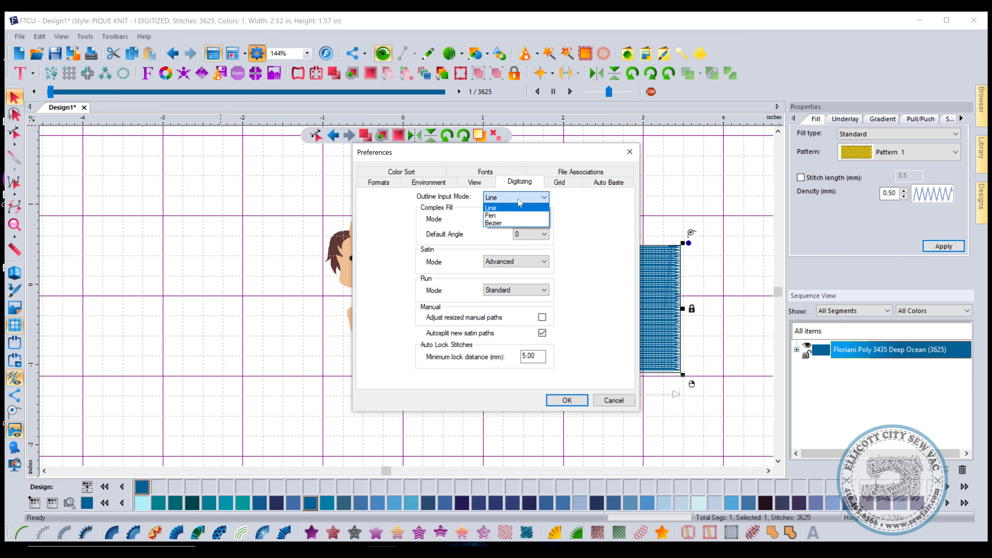
pyautogui.click(520, 202)
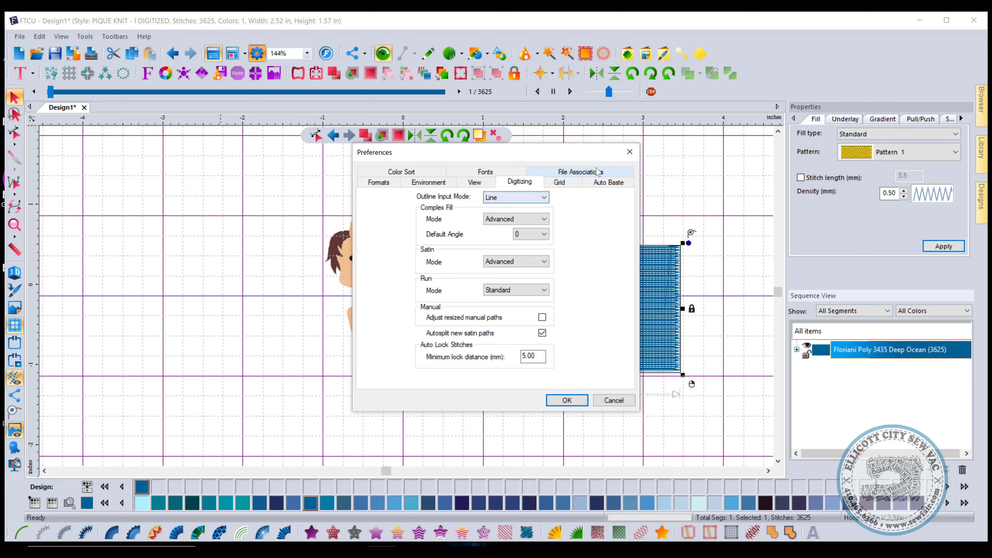
pyautogui.click(551, 400)
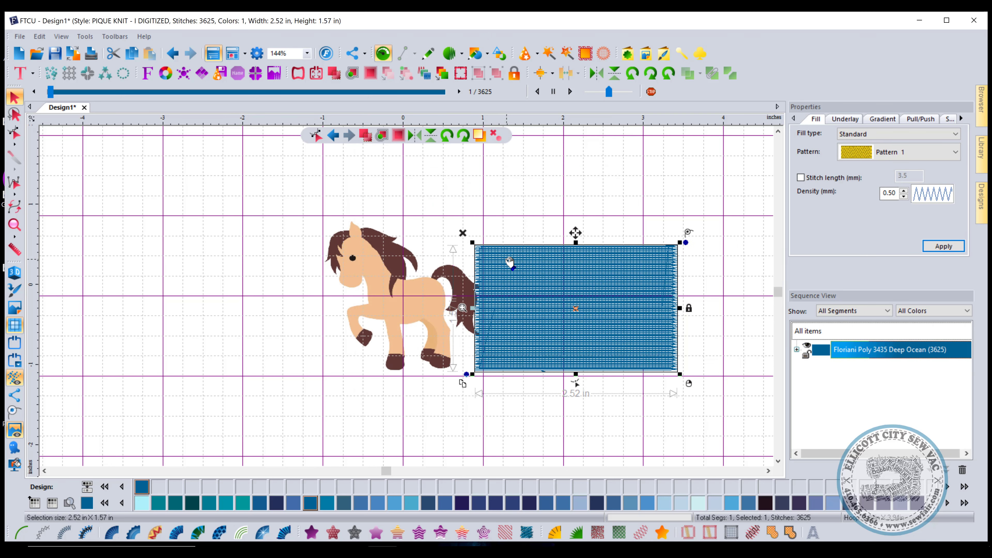
# Delete the filled rectangle and draw an open artwork path of six straight-line points arching over and behind the horse.
pyautogui.press('Delete')
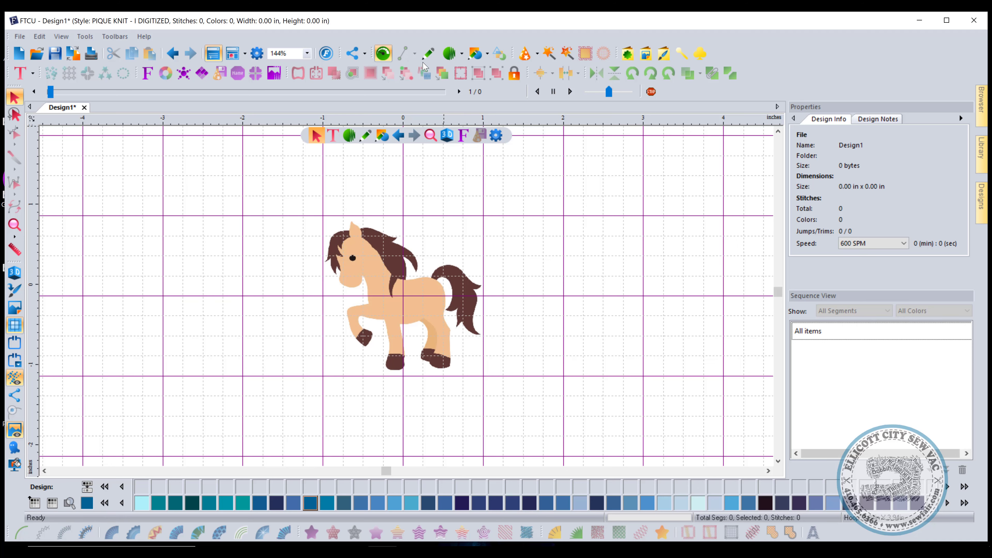
pyautogui.click(429, 53)
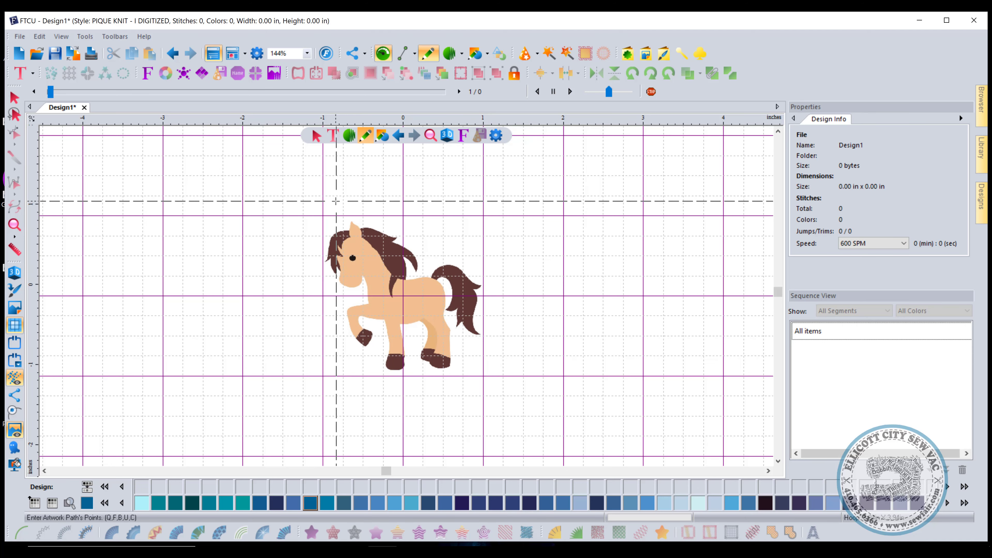
pyautogui.click(272, 203)
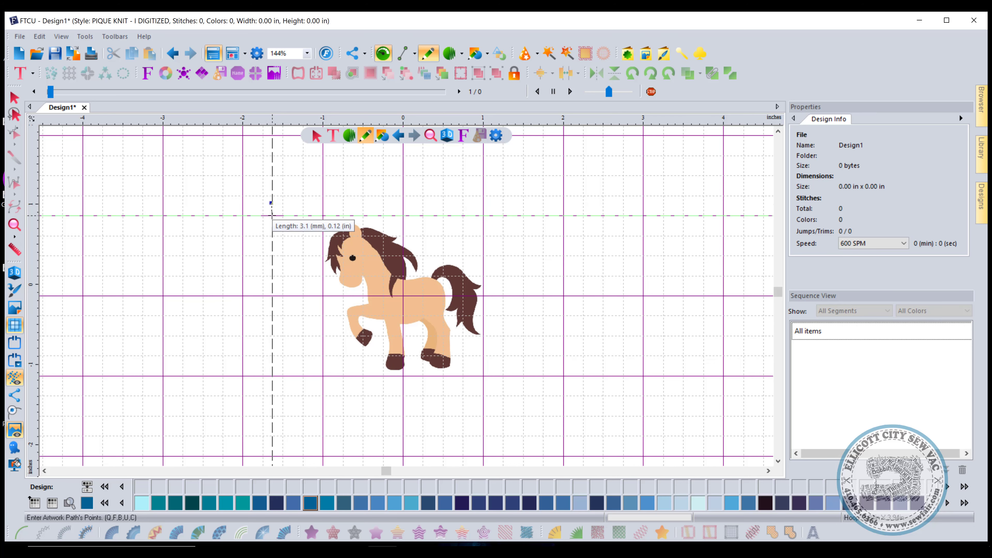
pyautogui.click(380, 170)
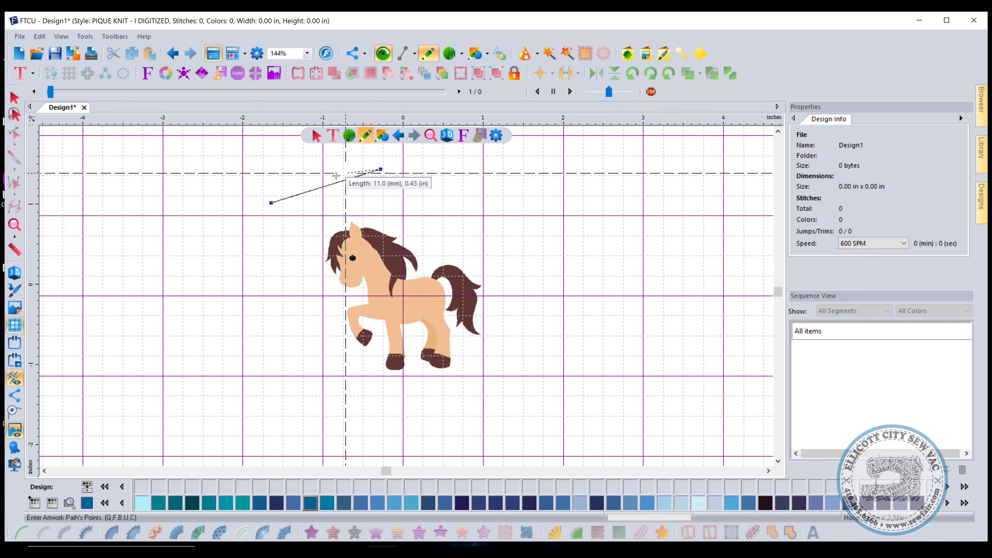
pyautogui.click(497, 173)
pyautogui.click(561, 209)
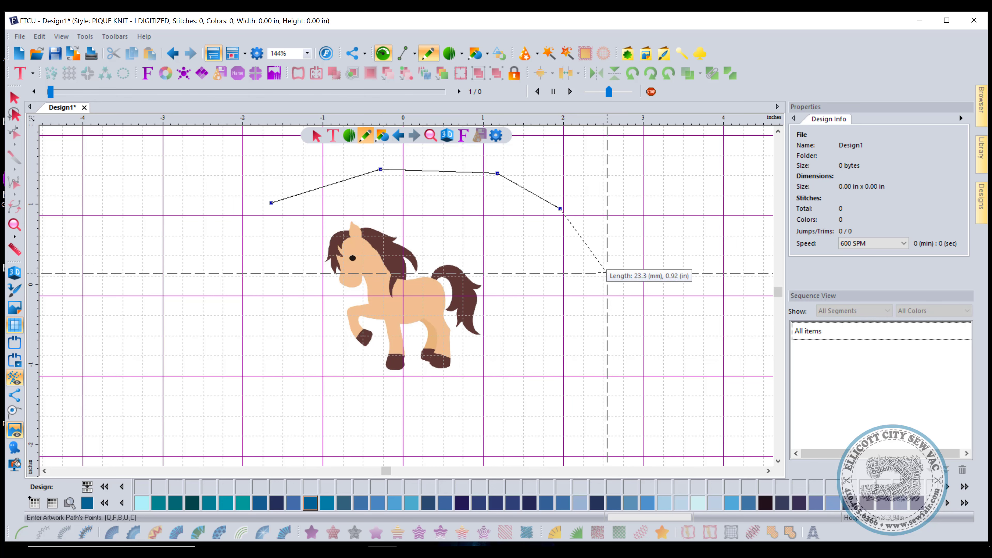
pyautogui.click(635, 285)
pyautogui.click(563, 404)
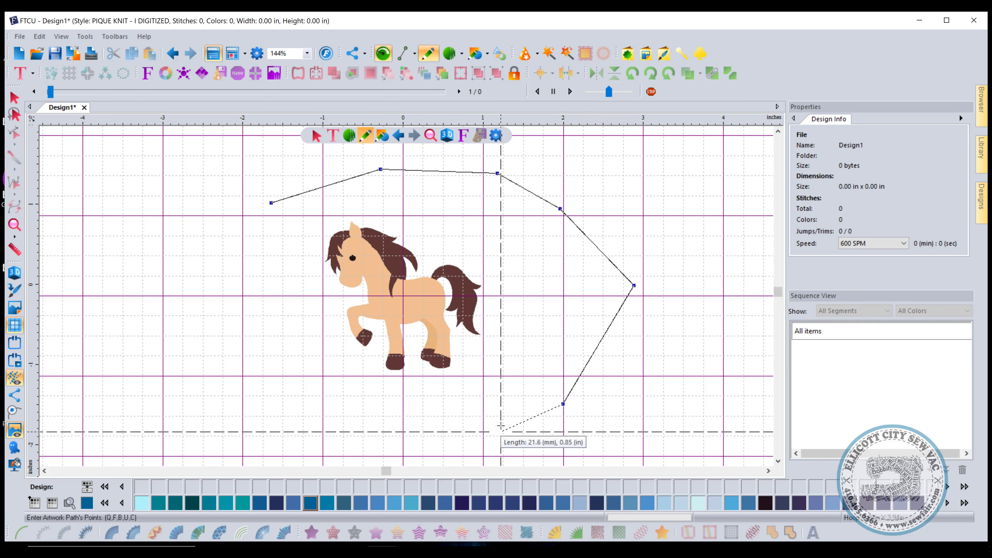
pyautogui.press('Return')
# Delete the straight-line artwork path and set the Outline Input Mode to Pen in the digitizing preferences.
pyautogui.press('Delete')
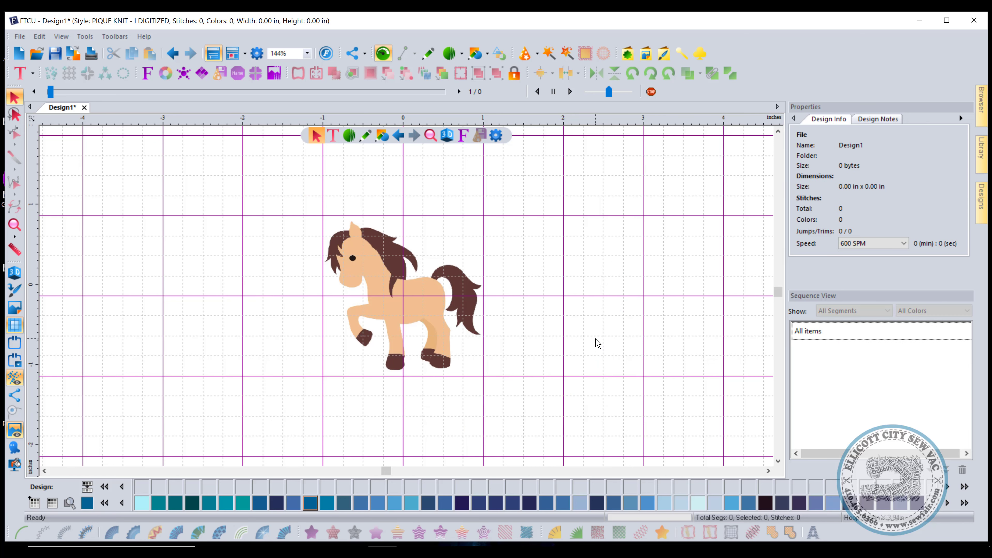
pyautogui.click(260, 53)
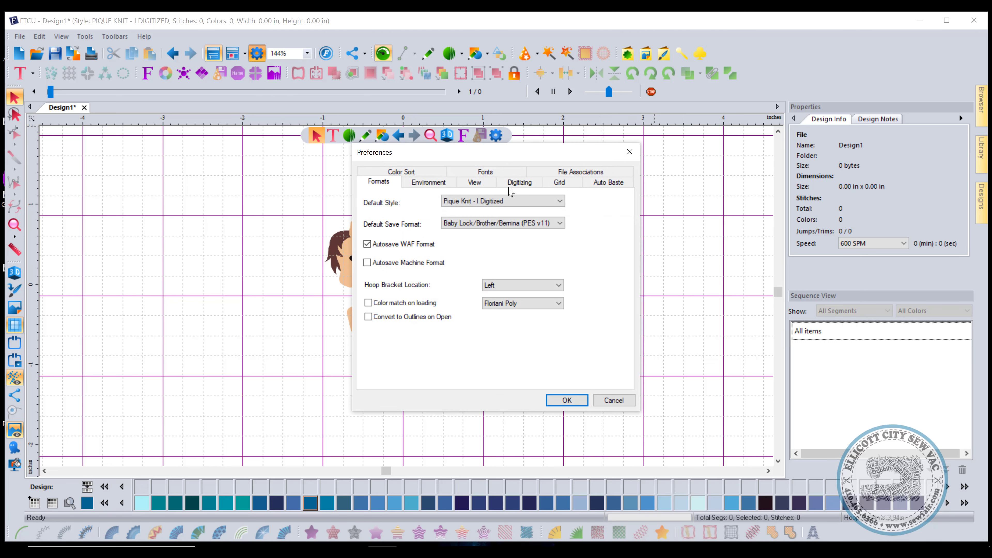
pyautogui.click(519, 183)
pyautogui.click(504, 197)
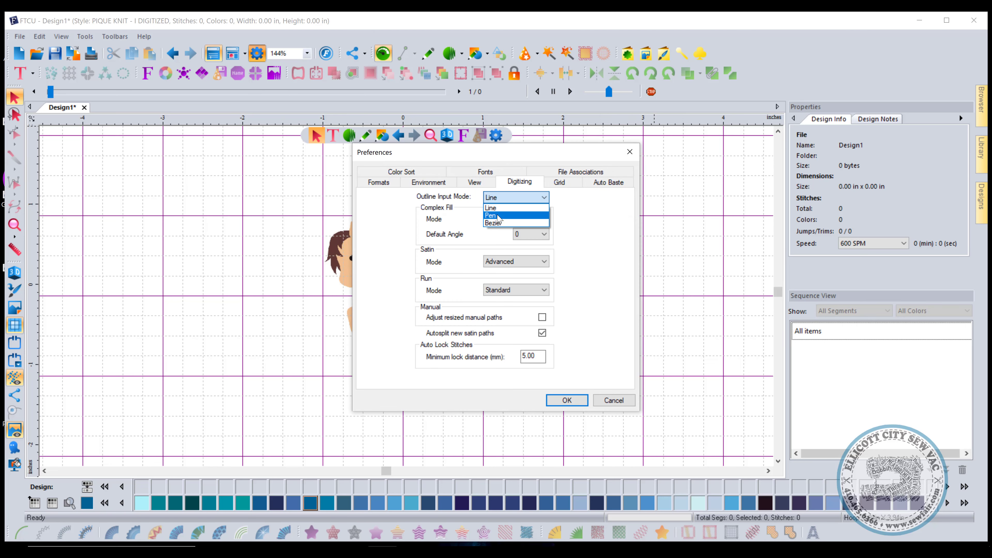
pyautogui.click(502, 215)
pyautogui.click(566, 400)
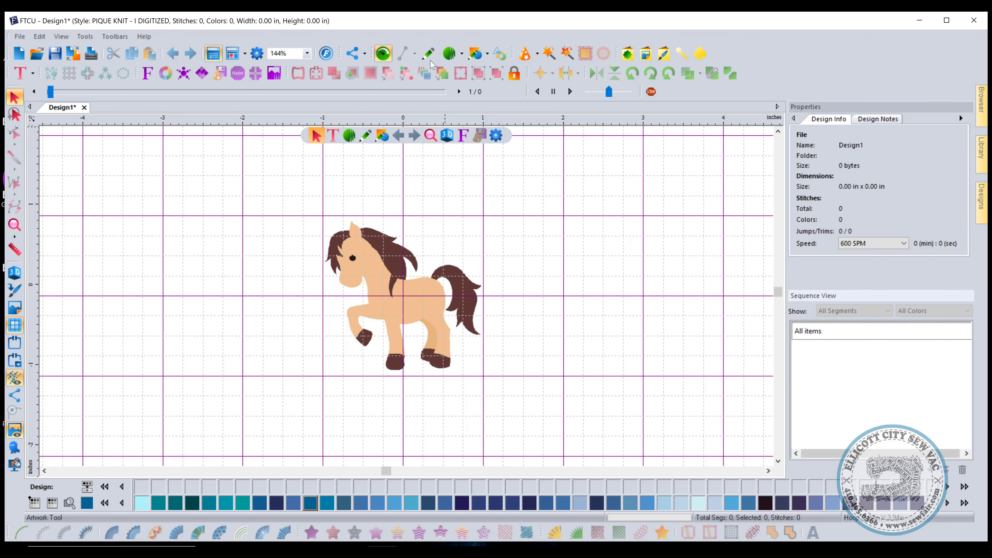
# Draw a wavy freehand artwork path about 2.53 by 3.22 in behind the horse and finish it.
pyautogui.click(428, 53)
pyautogui.moveTo(482, 225)
pyautogui.mouseDown()
pyautogui.moveTo(555, 254)
pyautogui.moveTo(545, 324)
pyautogui.moveTo(593, 279)
pyautogui.moveTo(609, 343)
pyautogui.moveTo(596, 408)
pyautogui.moveTo(658, 401)
pyautogui.moveTo(597, 467)
pyautogui.moveTo(565, 429)
pyautogui.moveTo(470, 407)
pyautogui.moveTo(496, 362)
pyautogui.mouseUp()
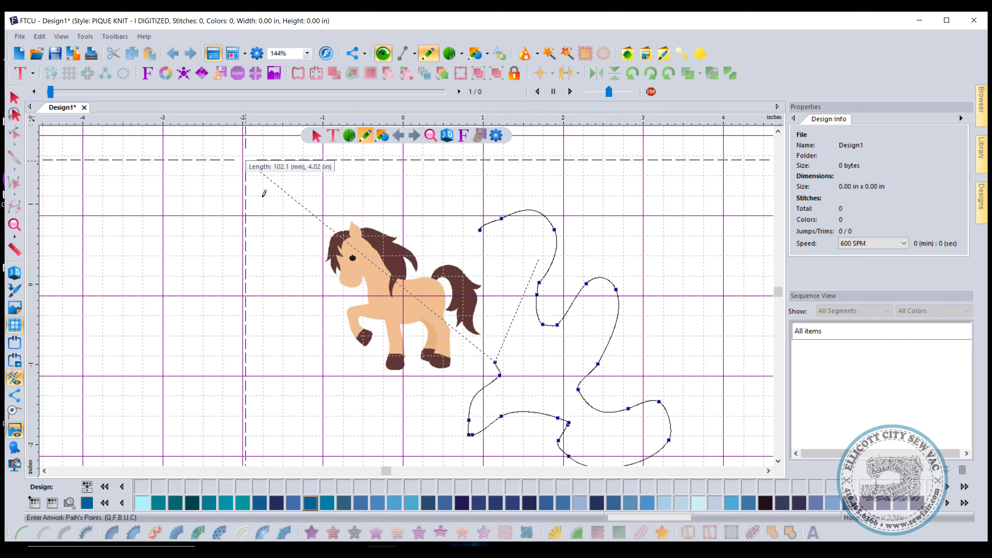
pyautogui.rightClick(347, 402)
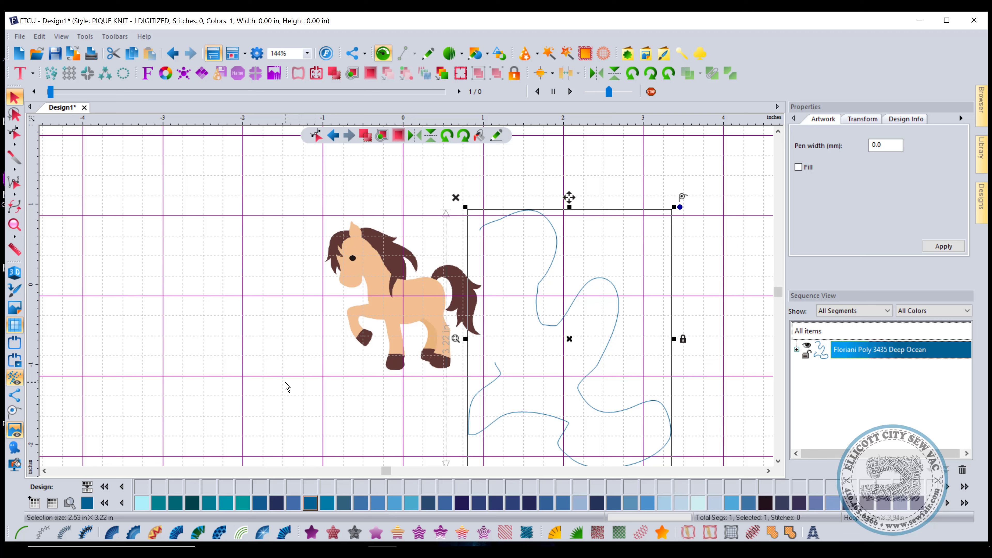
# Delete the wavy freehand artwork path and set the Outline Input Mode to Bezier in the digitizing preferences.
pyautogui.press('Delete')
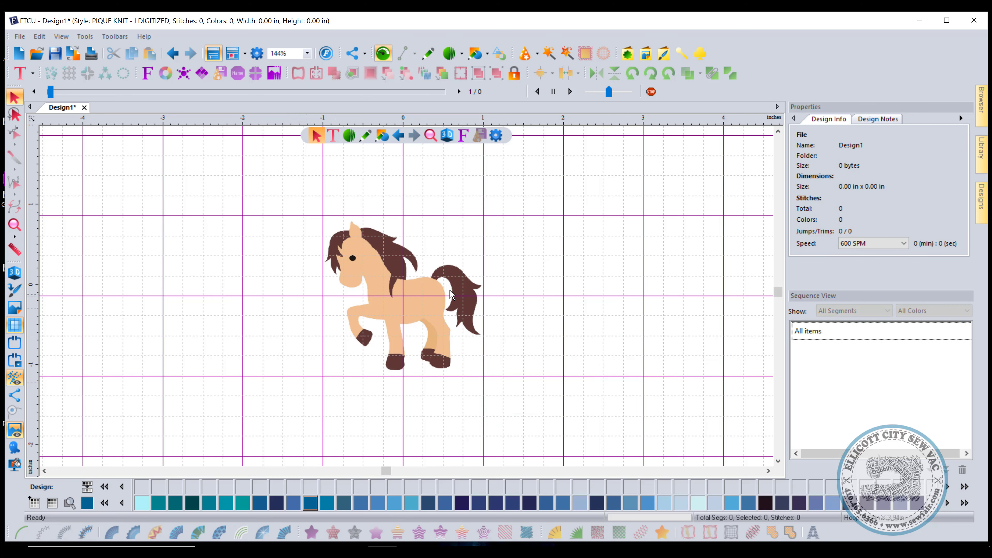
pyautogui.click(256, 55)
pyautogui.click(488, 182)
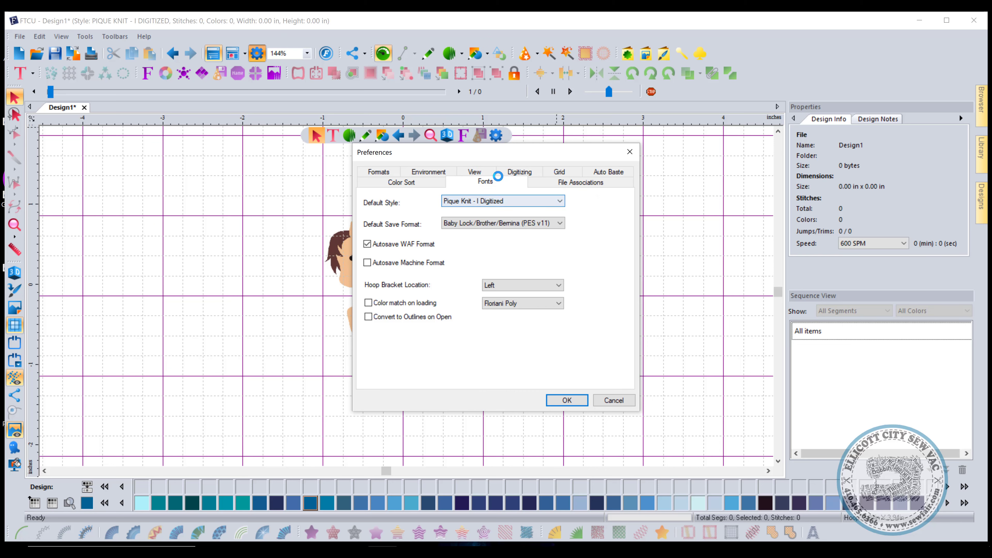
pyautogui.click(500, 173)
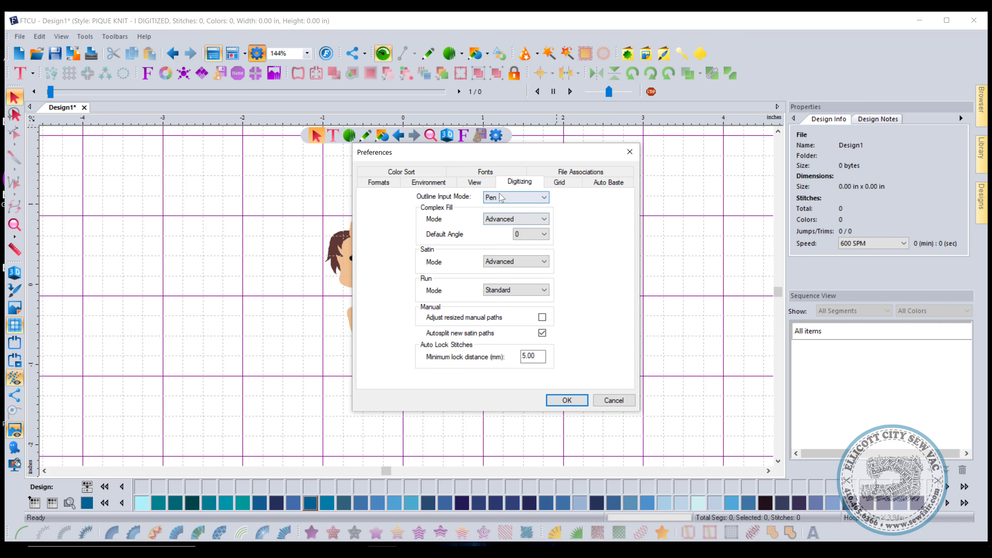
pyautogui.click(502, 198)
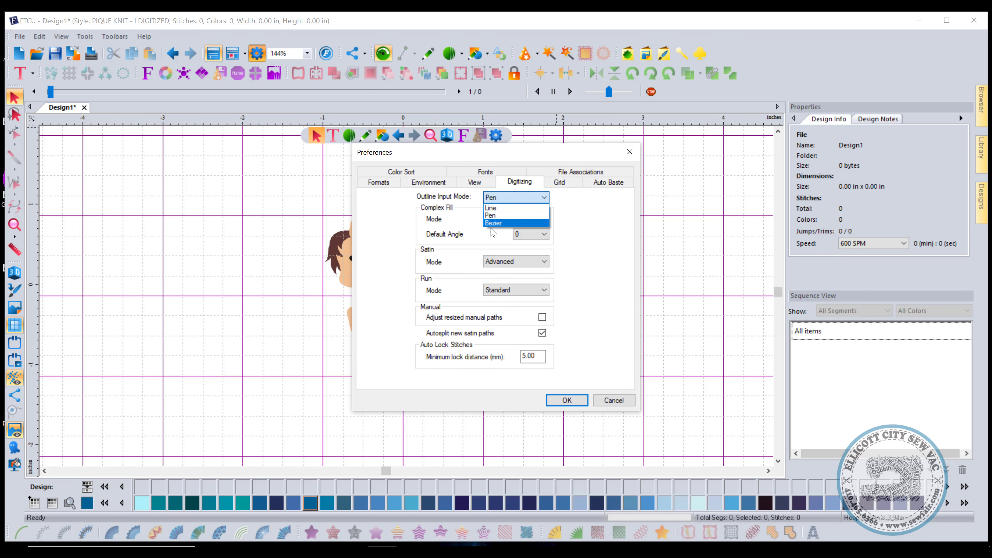
pyautogui.click(496, 223)
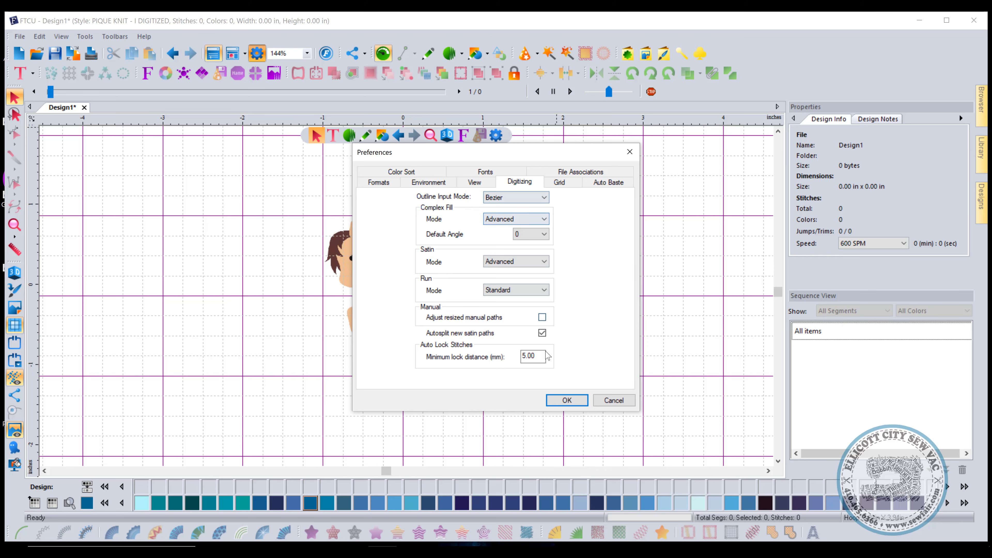
pyautogui.click(567, 400)
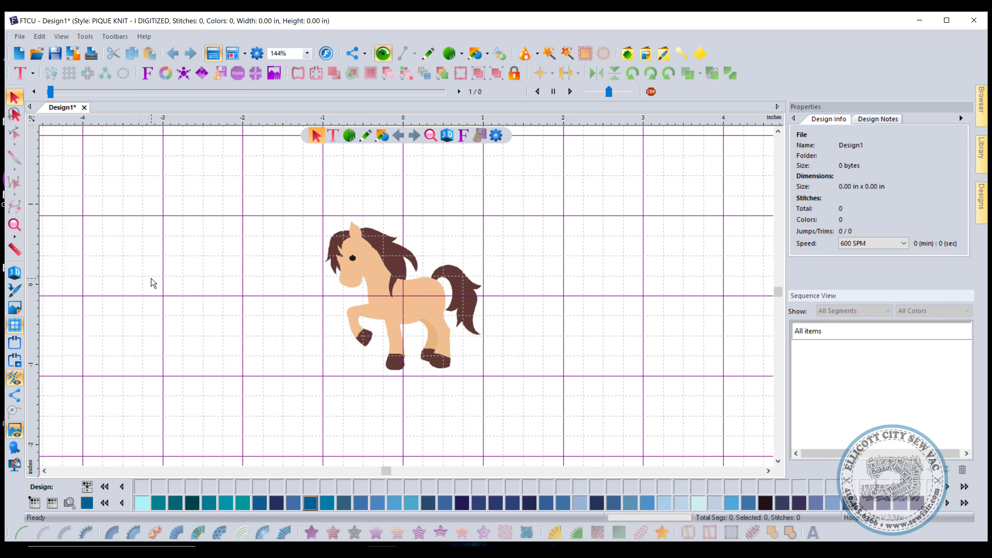
# Draw a two-point Bezier artwork path arching up and over in front of the horse and finish it unselected.
pyautogui.click(429, 54)
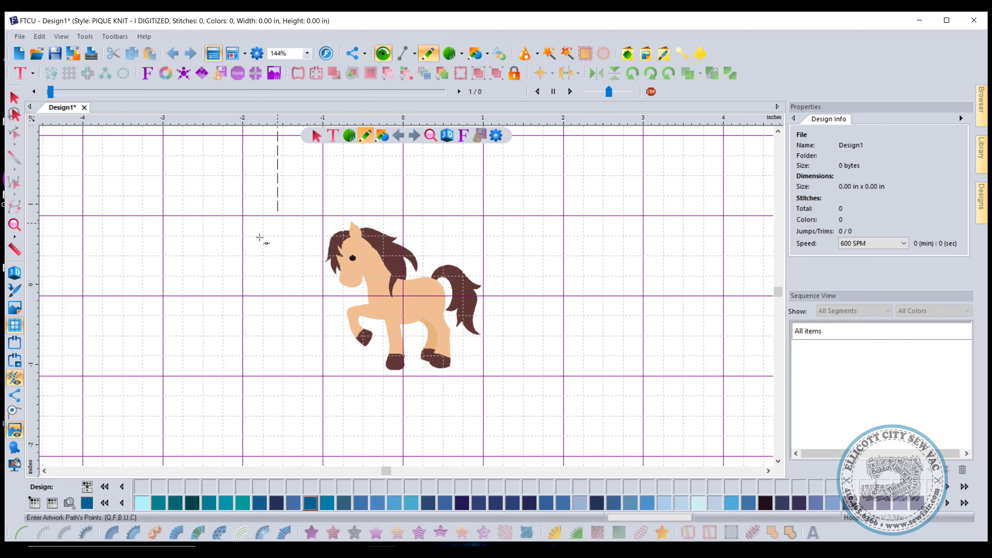
pyautogui.click(157, 293)
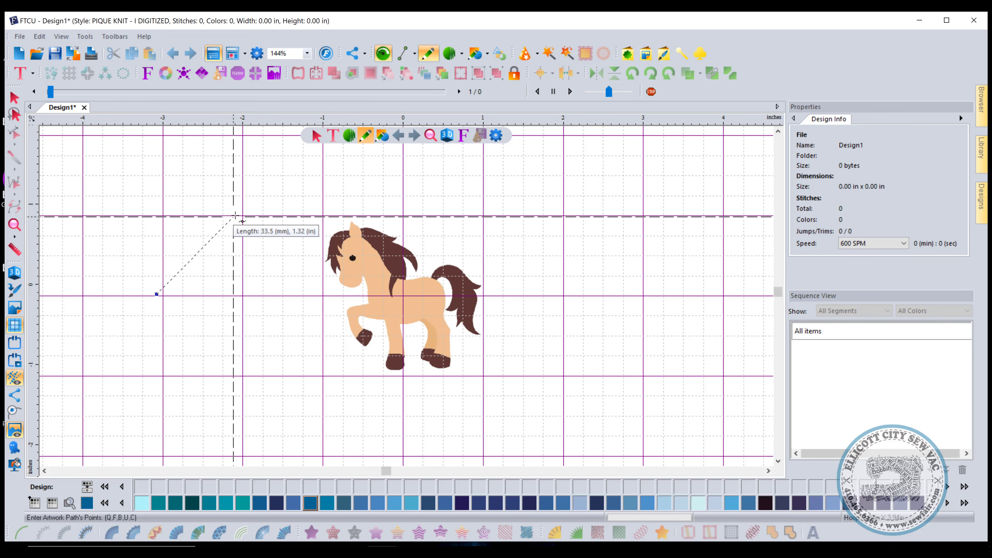
pyautogui.moveTo(246, 215); pyautogui.dragTo(382, 241)
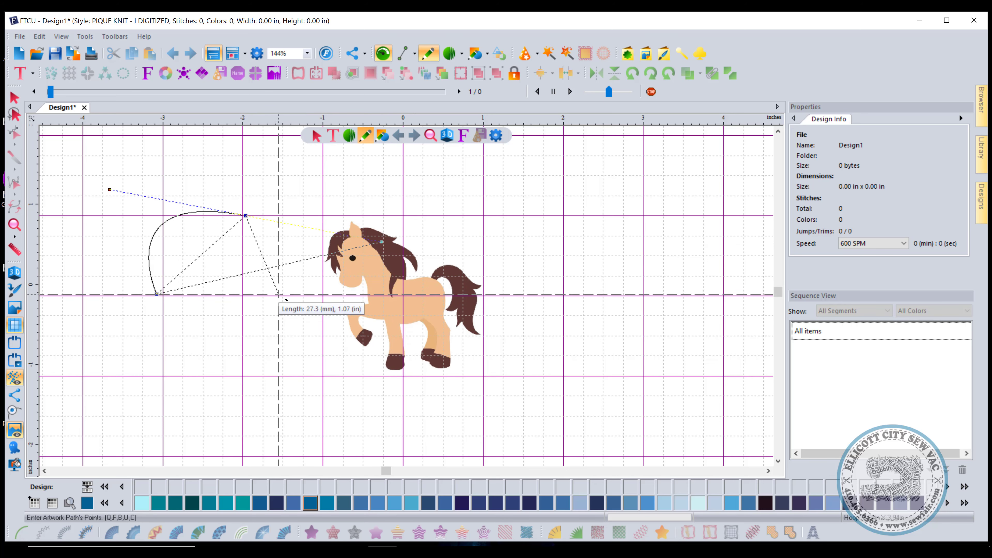
pyautogui.rightClick(213, 321)
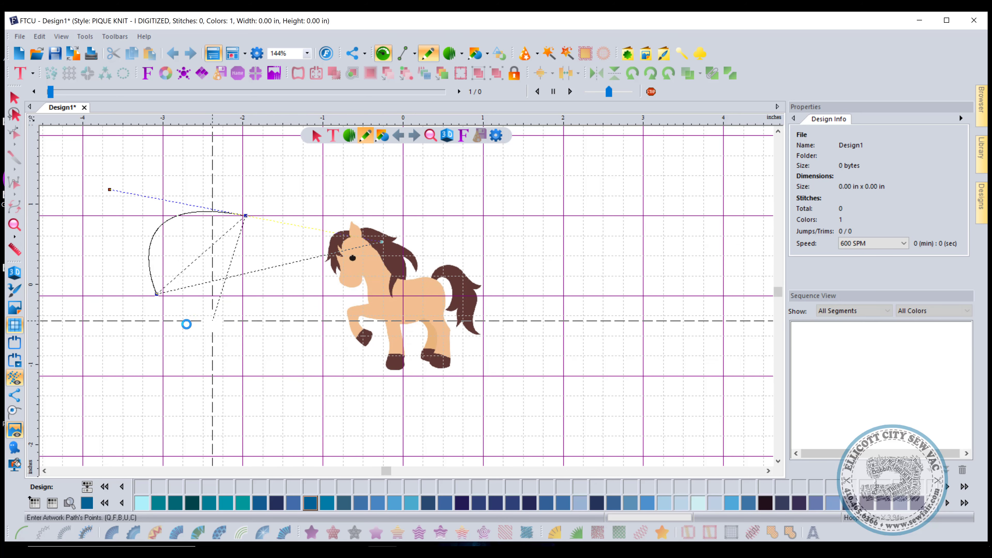
pyautogui.click(271, 247)
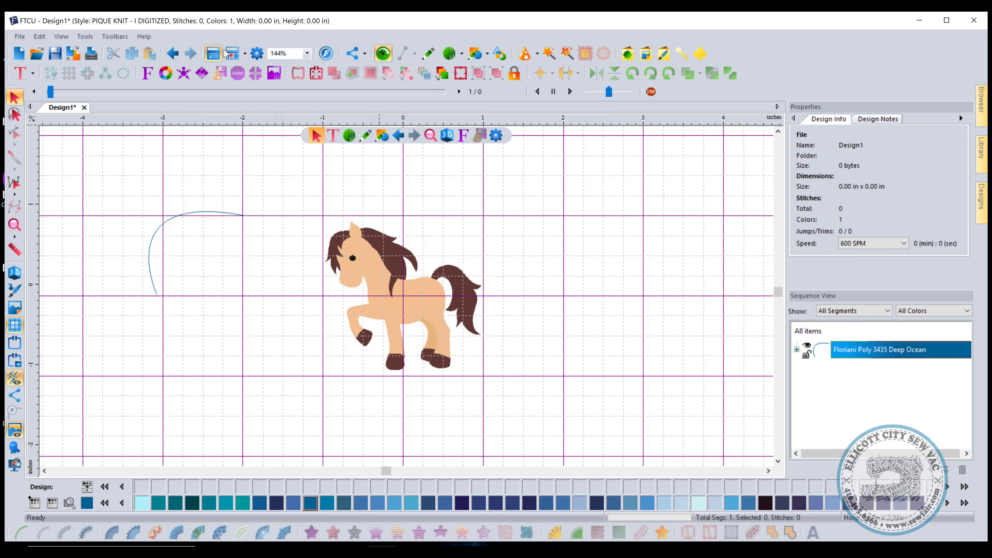
# Set the Outline Input Mode back to Line in the digitizing preferences.
pyautogui.click(256, 53)
pyautogui.click(520, 182)
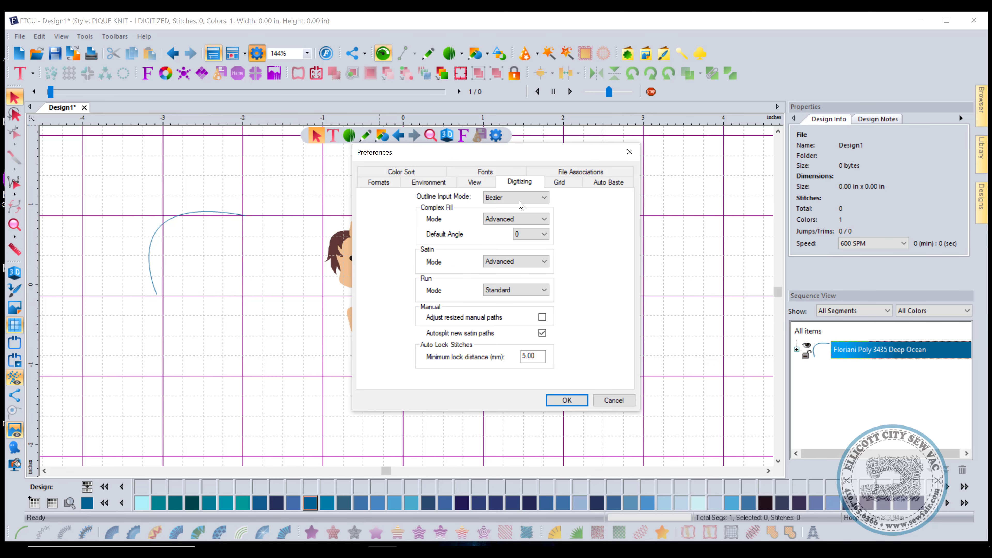
pyautogui.click(519, 198)
pyautogui.click(503, 211)
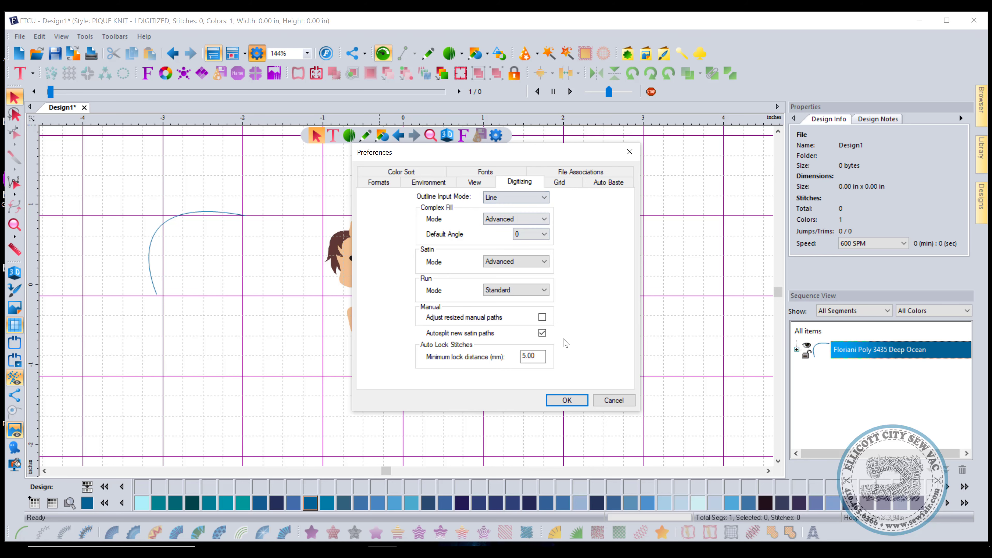
pyautogui.click(551, 404)
# Draw a straight diagonal artwork line about 1.04 by 1.04 in just below the Bezier arch and finish it.
pyautogui.click(428, 53)
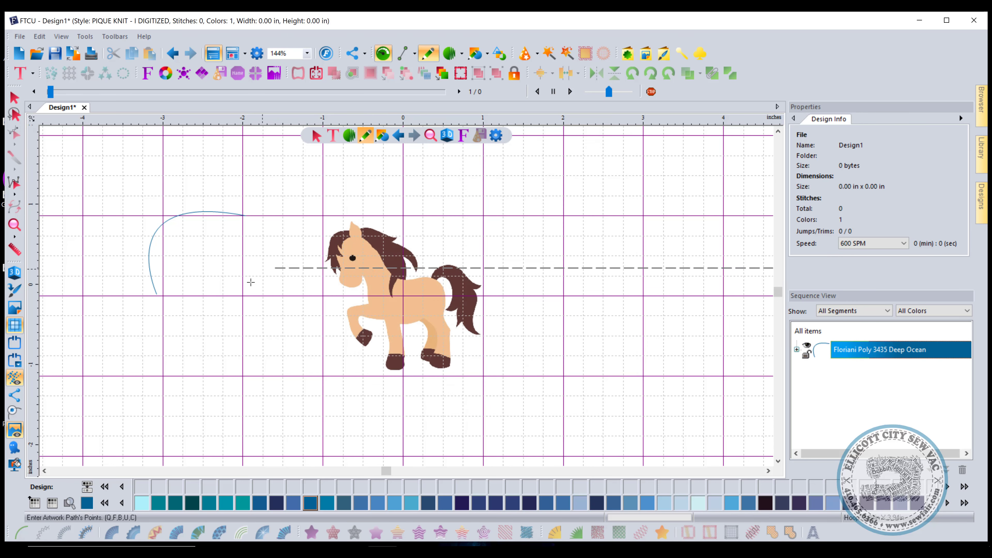
pyautogui.click(184, 322)
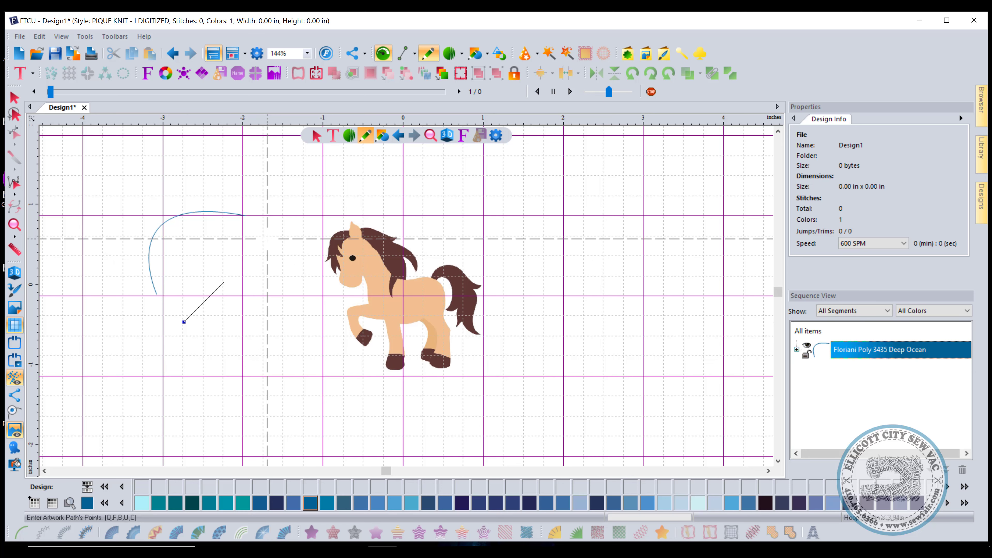
pyautogui.click(267, 239)
pyautogui.press('Return')
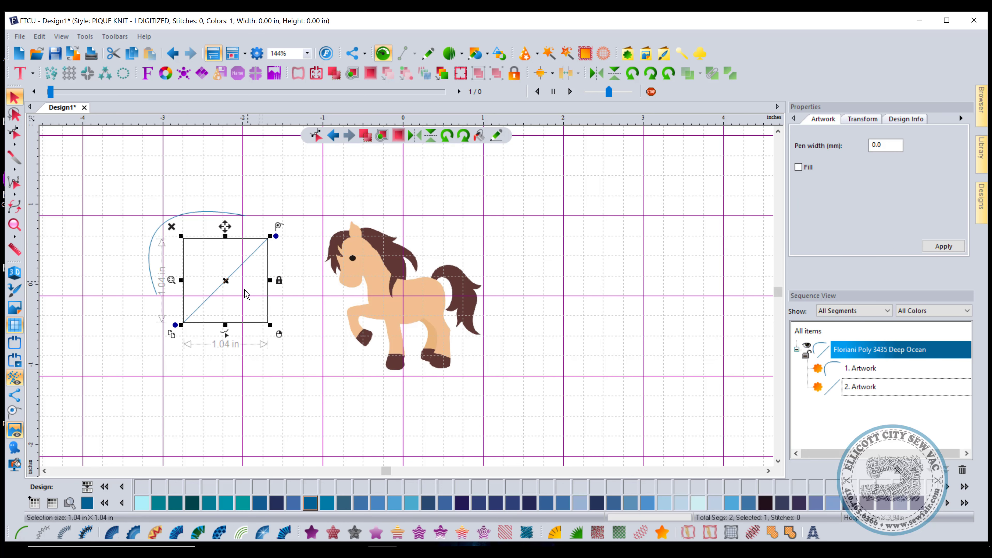
# Reshape the diagonal line into an arch about 1.09 by 1.09 in that follows the Bezier curve and deselect it.
pyautogui.click(224, 335)
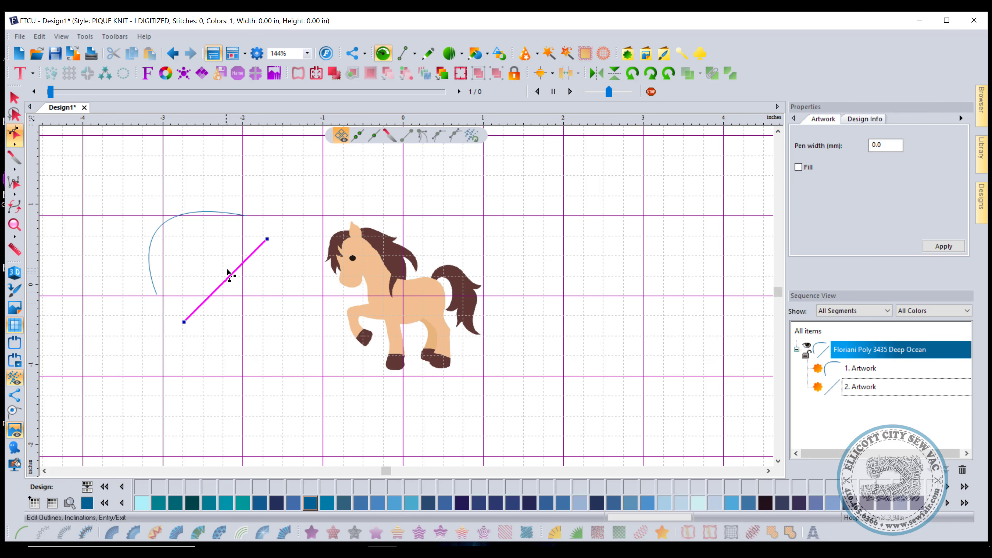
pyautogui.moveTo(229, 280); pyautogui.dragTo(206, 259)
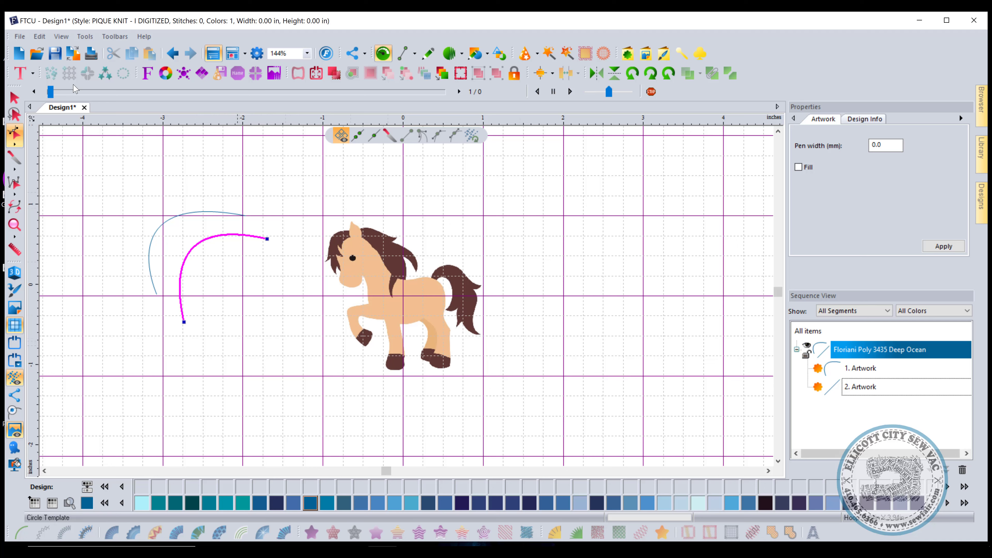
pyautogui.click(14, 97)
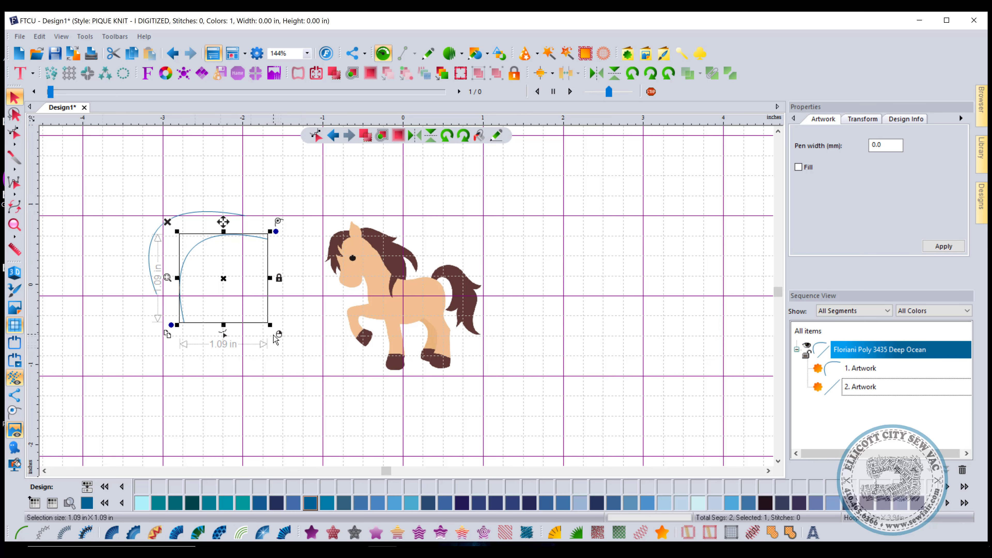
pyautogui.click(293, 347)
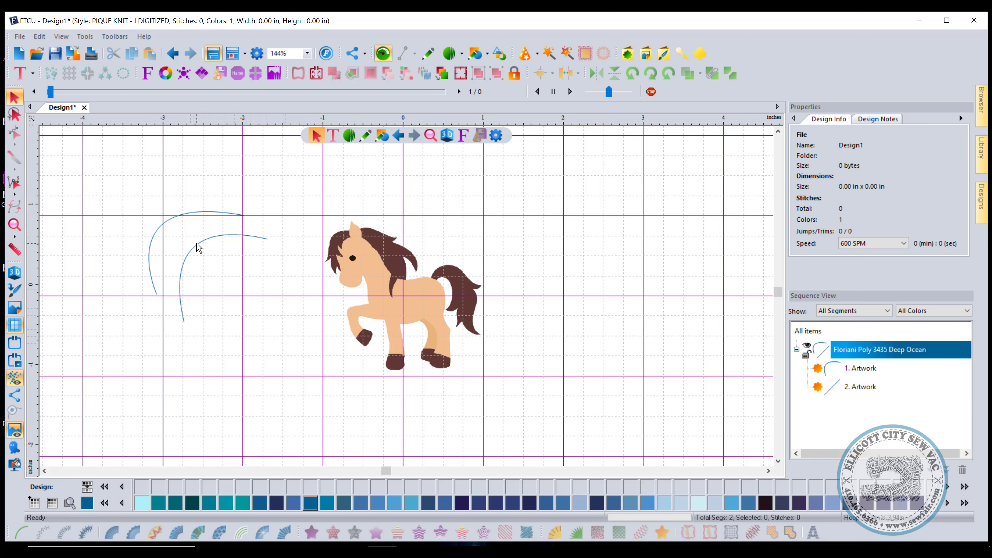
# Select the reshaped inner arch, check the Outline Input Mode in the digitizing preferences and close them.
pyautogui.click(185, 262)
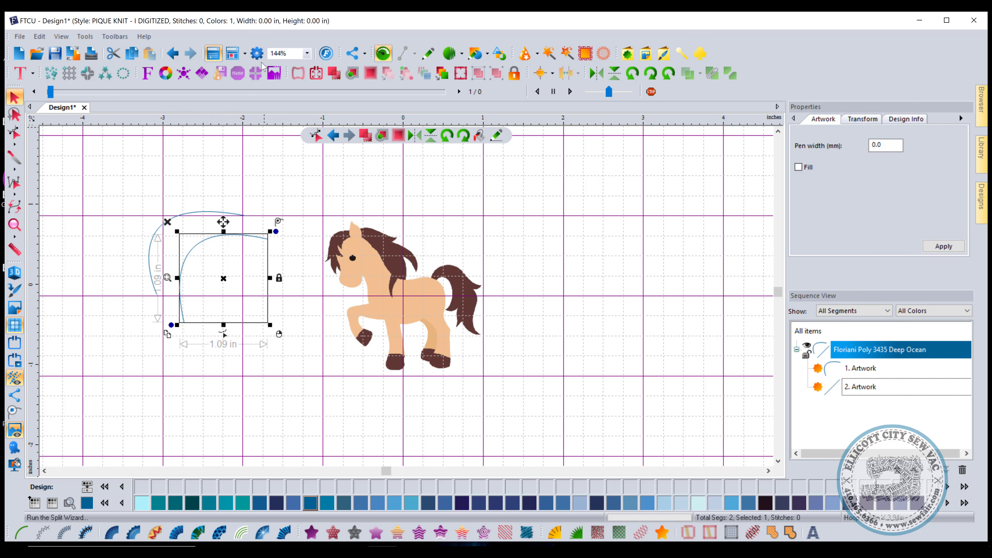
pyautogui.click(256, 53)
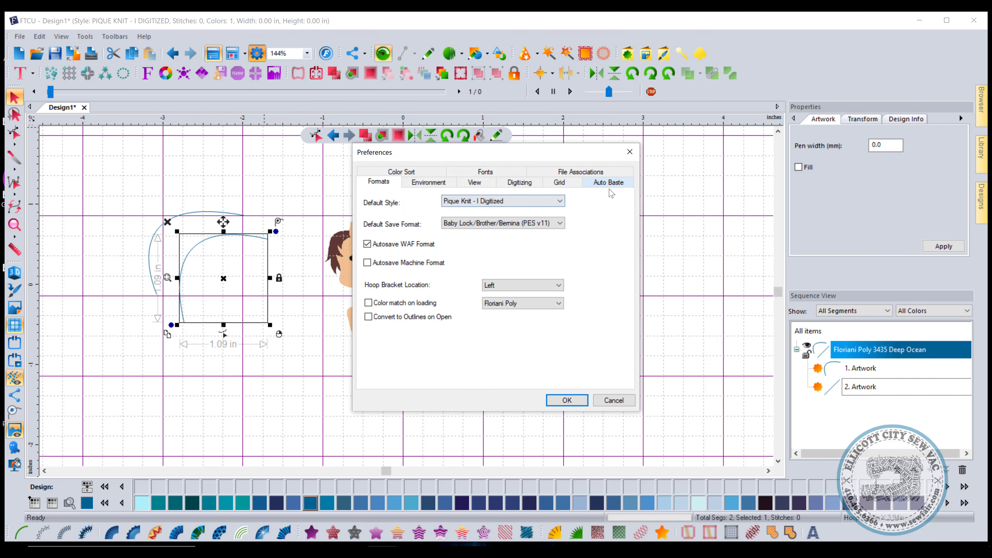
pyautogui.click(522, 184)
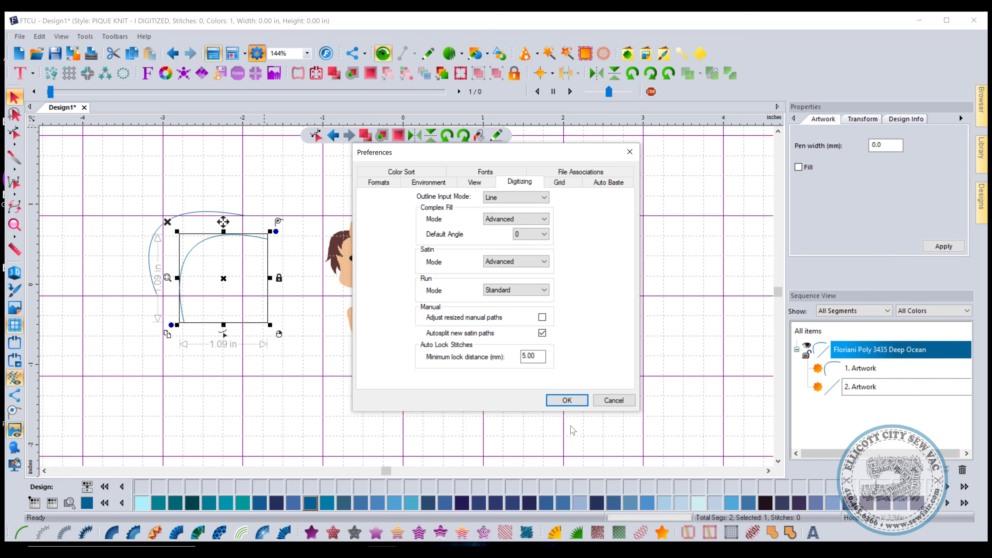
pyautogui.click(565, 401)
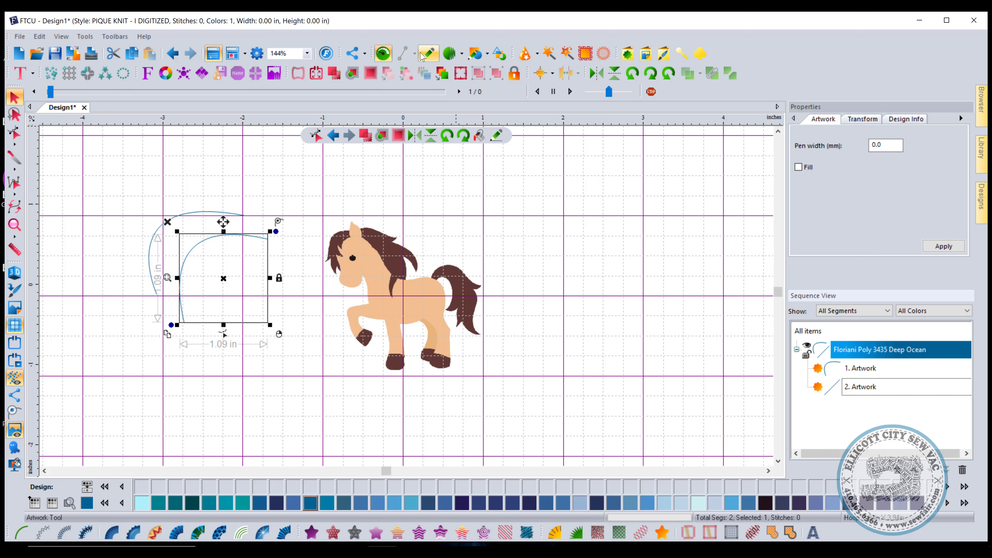
# Switch the Artwork tool's drawing mode to Pen and draw a large freehand path about 2.80 in wide behind the horse.
pyautogui.click(428, 53)
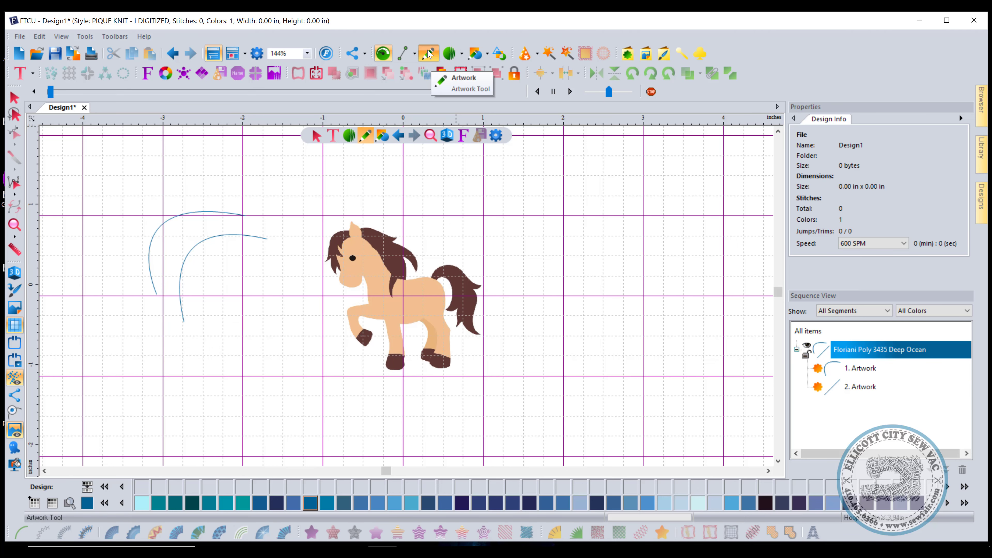
pyautogui.click(408, 58)
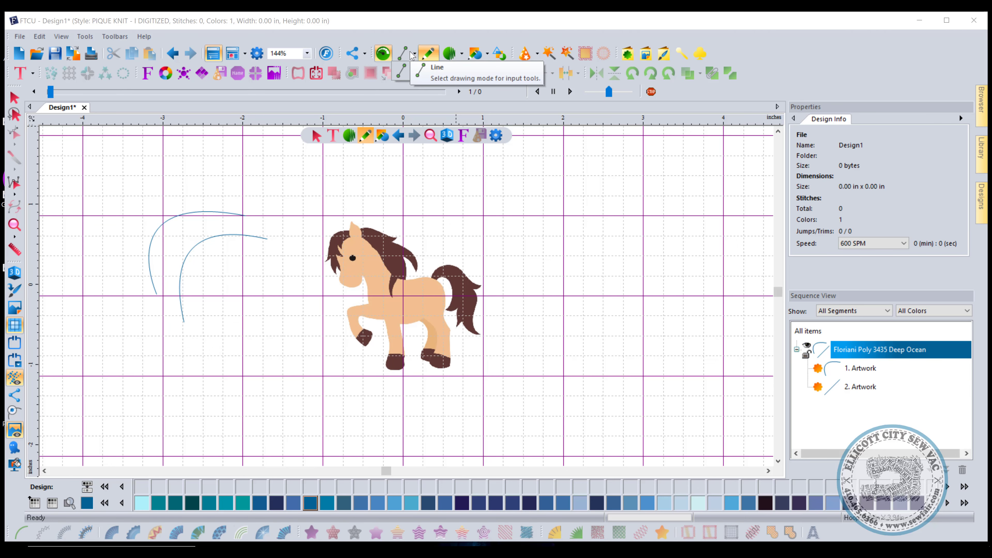
pyautogui.click(435, 53)
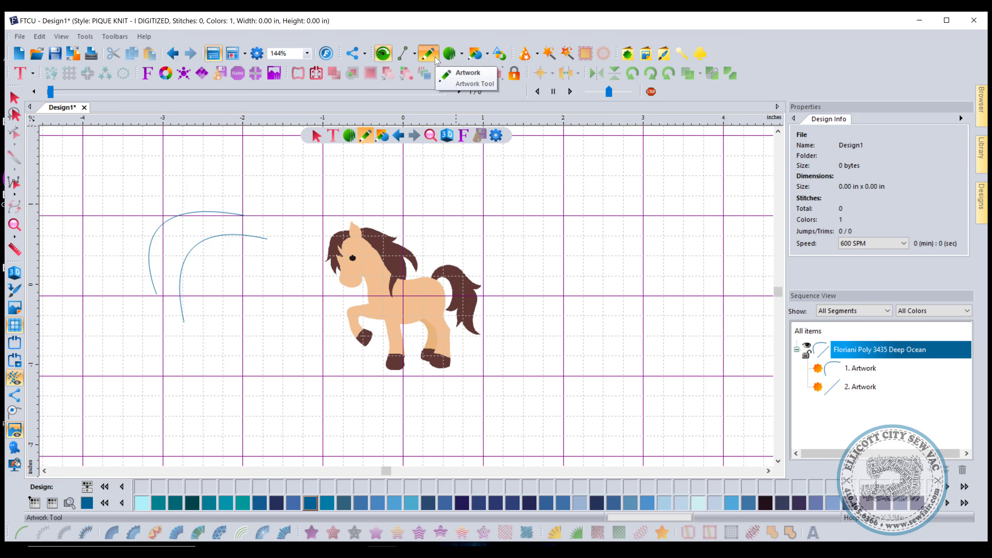
pyautogui.click(404, 56)
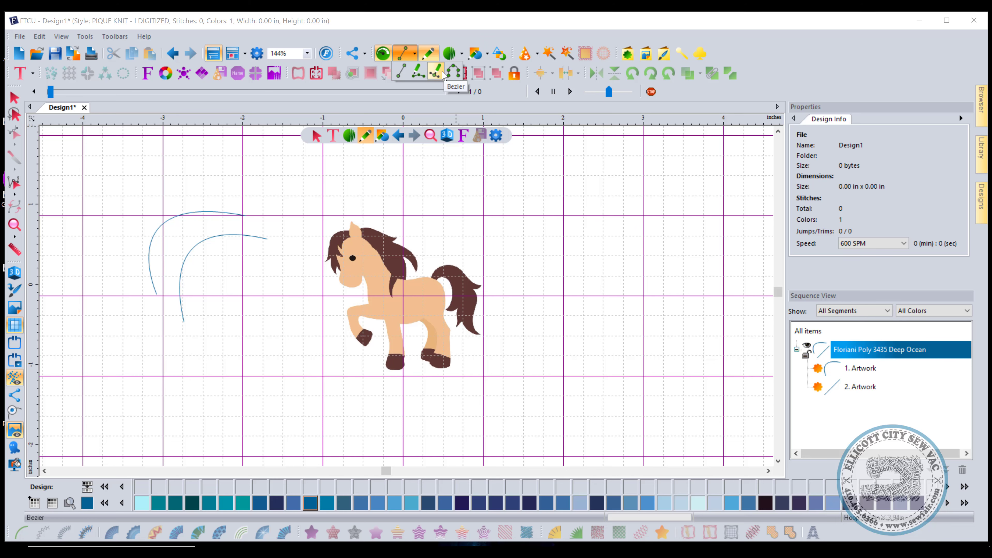
pyautogui.click(417, 74)
pyautogui.moveTo(495, 205)
pyautogui.mouseDown()
pyautogui.moveTo(633, 176)
pyautogui.moveTo(594, 391)
pyautogui.moveTo(561, 305)
pyautogui.moveTo(499, 268)
pyautogui.mouseUp()
pyautogui.rightClick(572, 262)
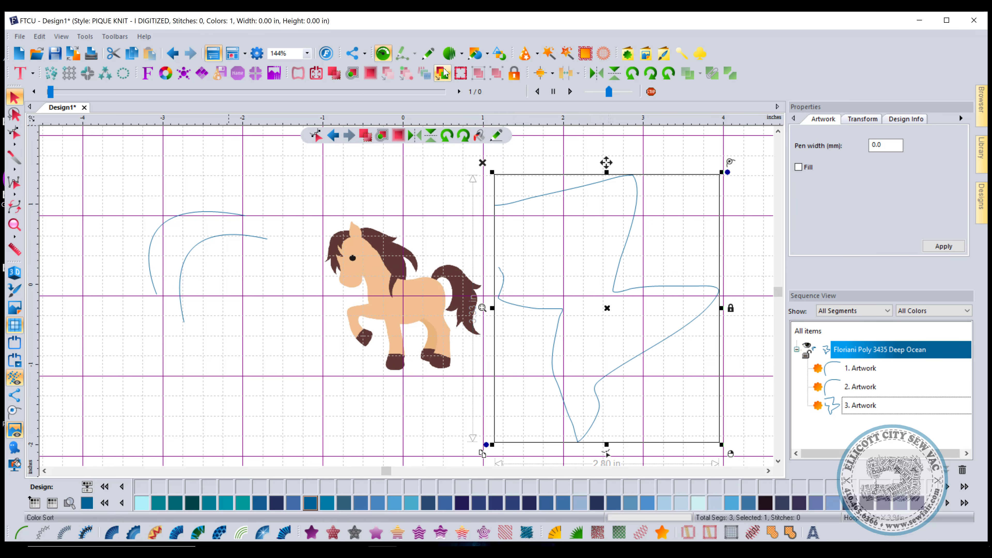
# Switch the Artwork tool's drawing mode to Line and draw a zigzag path about 0.75 by 0.92 in behind the horse.
pyautogui.click(432, 58)
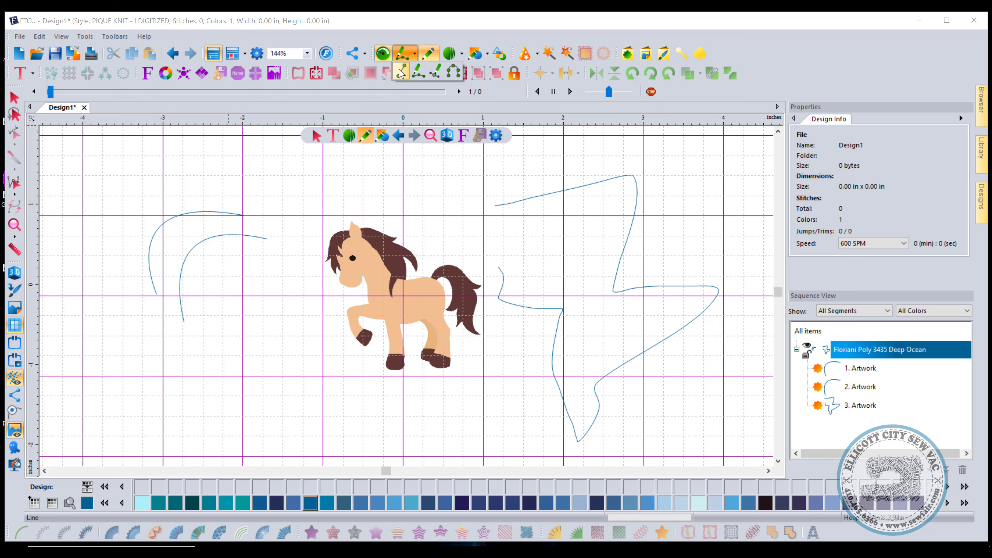
pyautogui.click(526, 231)
pyautogui.click(565, 268)
pyautogui.click(582, 250)
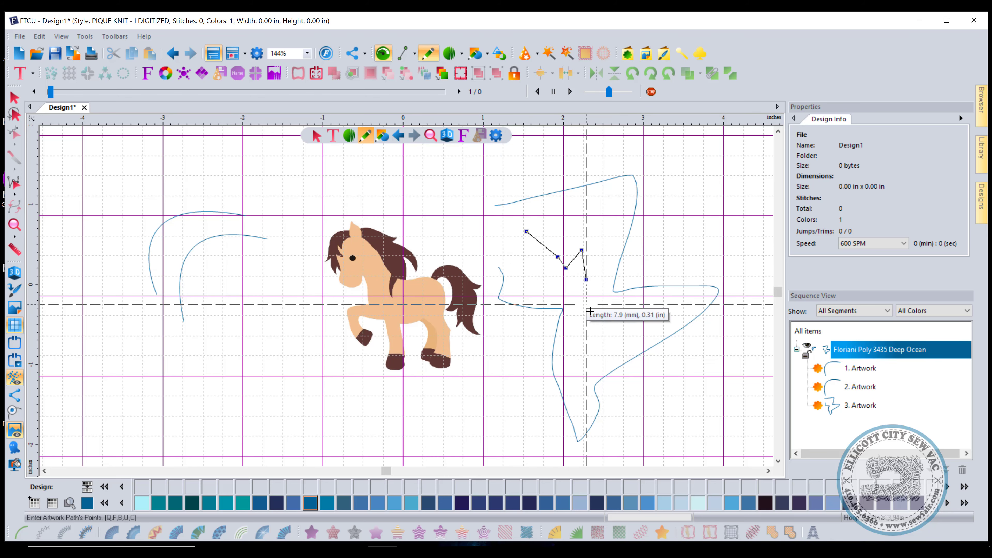
pyautogui.click(586, 304)
pyautogui.rightClick(637, 332)
pyautogui.press('Escape')
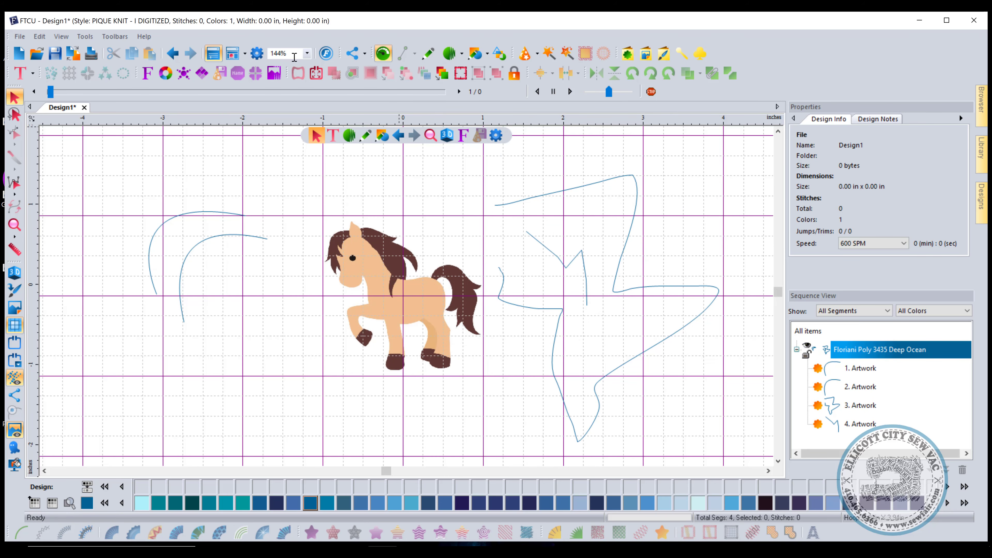
# Review the Complex Fill, Satin and Run modes in the digitizing preferences and close them without changes.
pyautogui.click(256, 54)
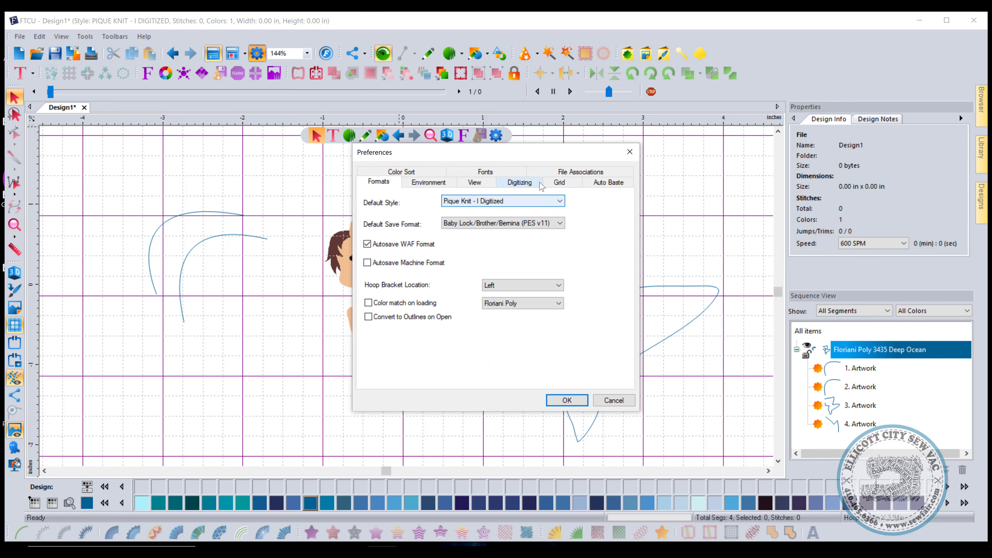
pyautogui.click(520, 182)
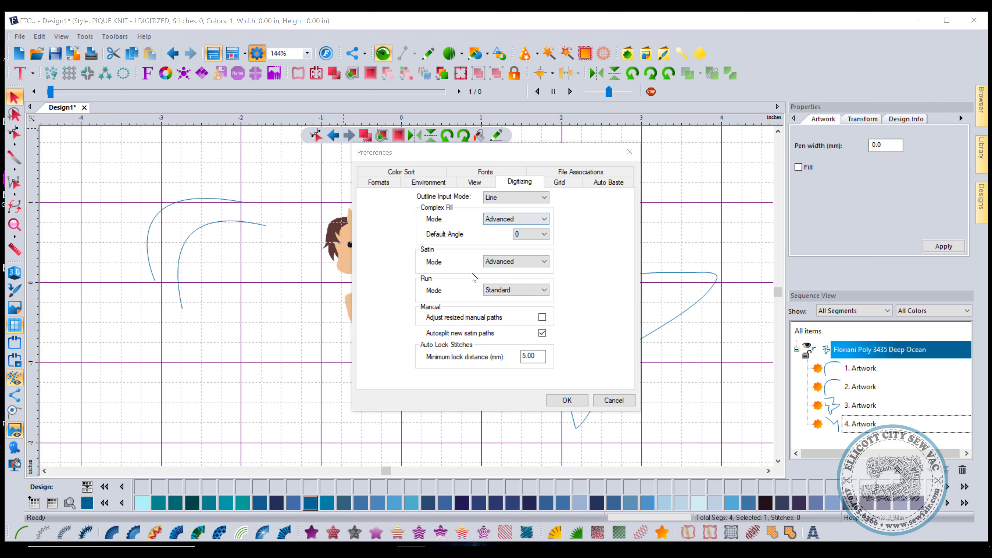
pyautogui.click(611, 399)
pyautogui.click(461, 54)
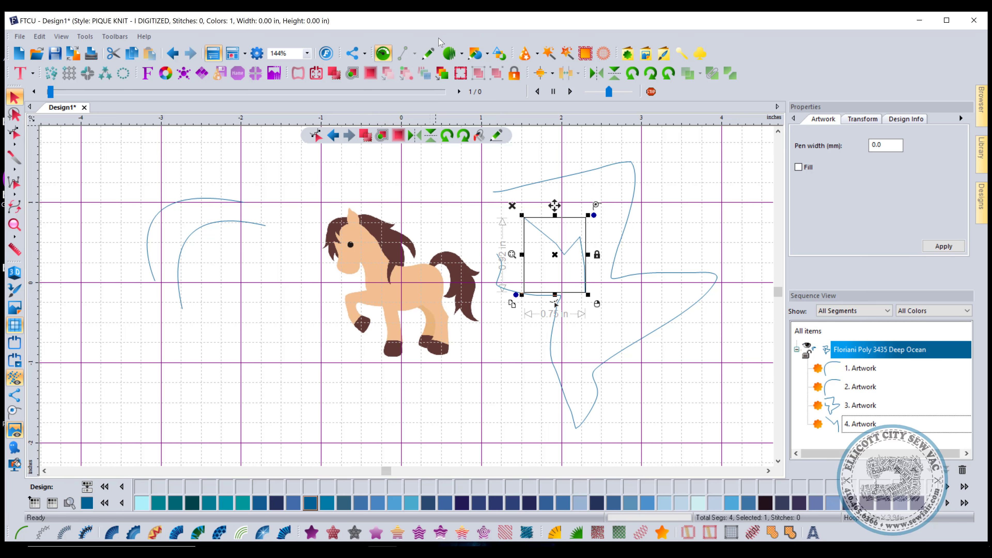
# Check the Complex Fill mode options in the digitizing preferences, keep Advanced and close the preferences.
pyautogui.click(115, 36)
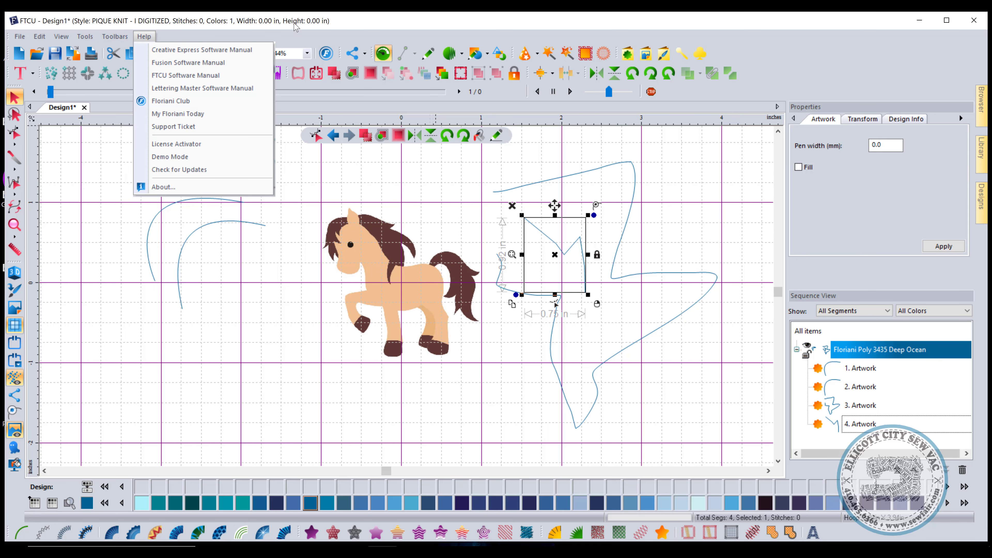
pyautogui.click(297, 36)
pyautogui.click(257, 53)
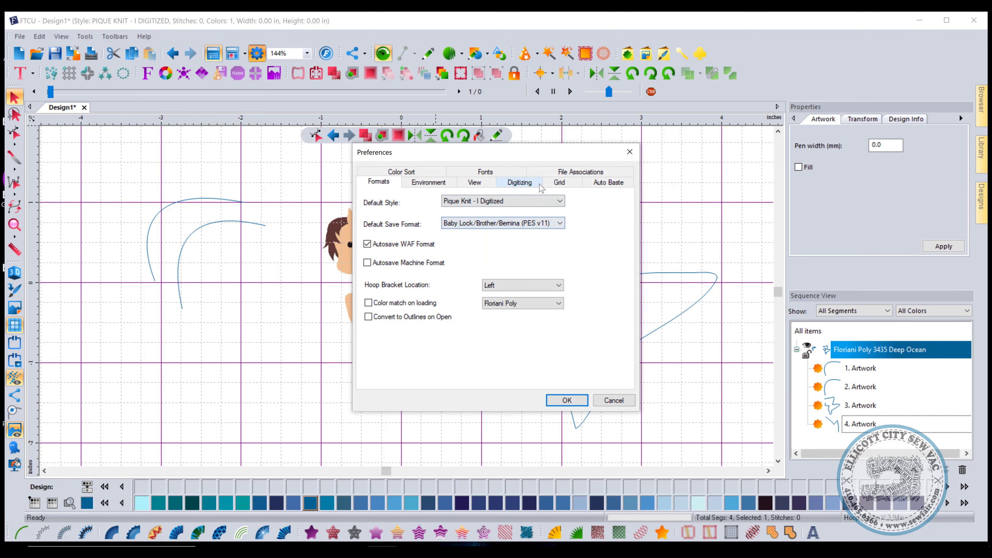
pyautogui.click(522, 183)
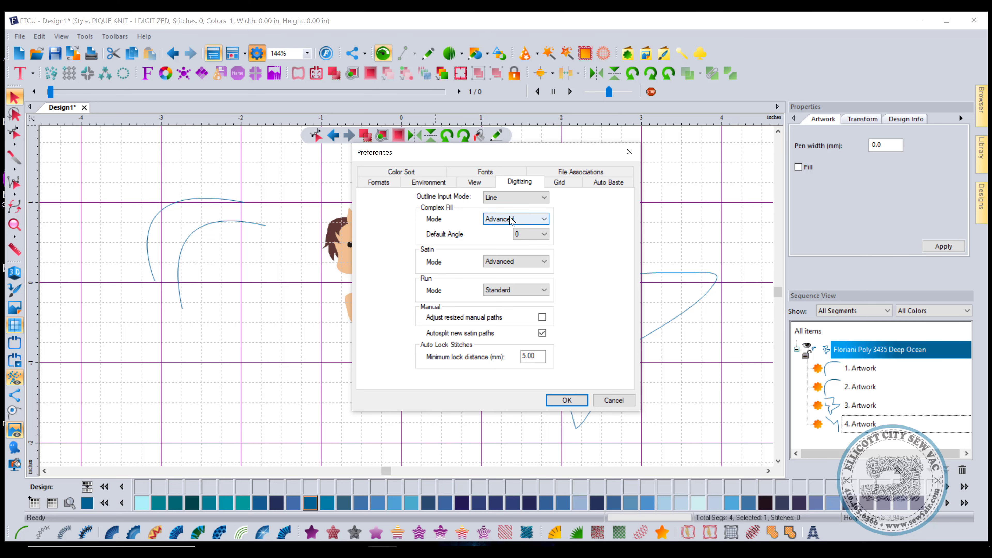
pyautogui.click(495, 220)
pyautogui.click(490, 237)
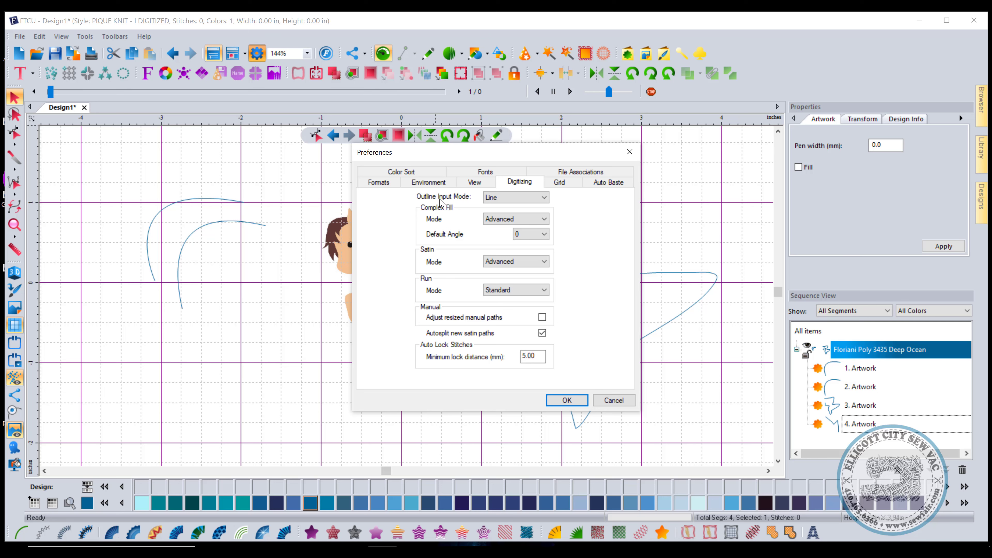
pyautogui.click(567, 401)
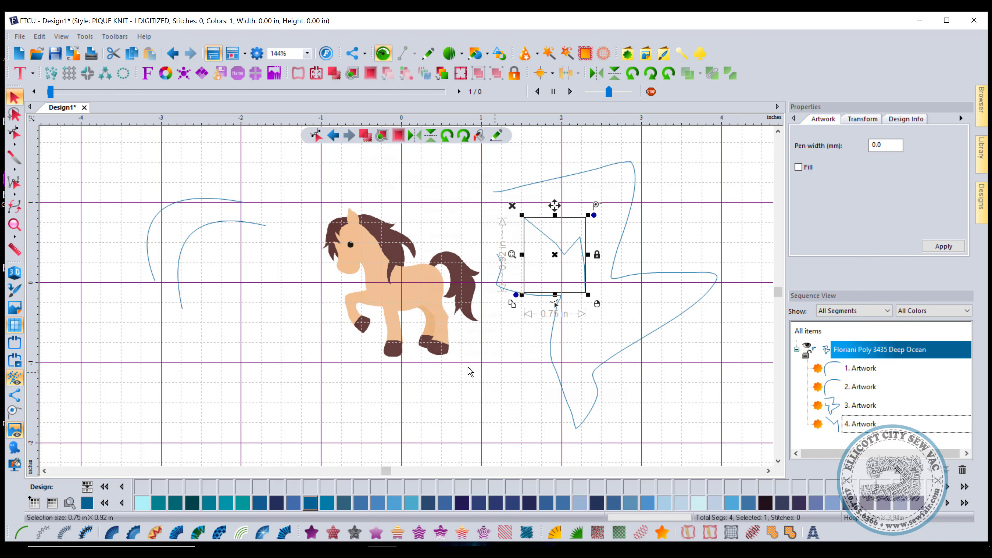
# Outline the horse's raised front hoof with the Complex Fill tool, placing five corner points around it.
pyautogui.click(461, 53)
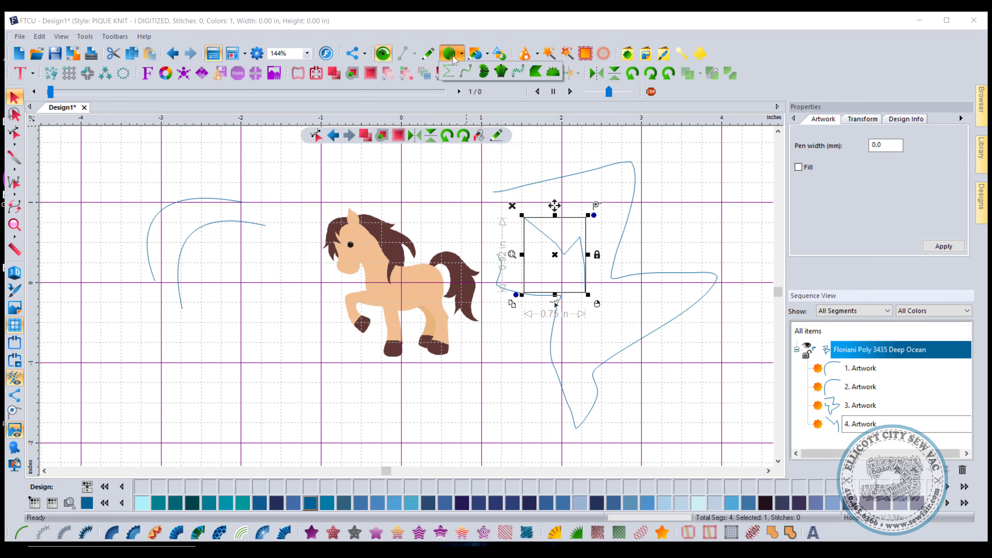
pyautogui.click(535, 72)
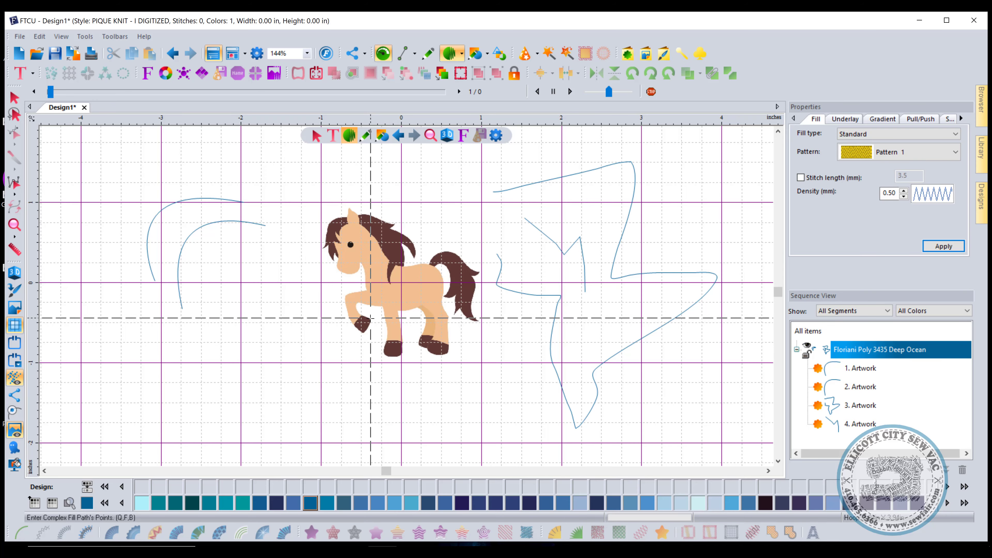
pyautogui.scroll(4, 367, 325)
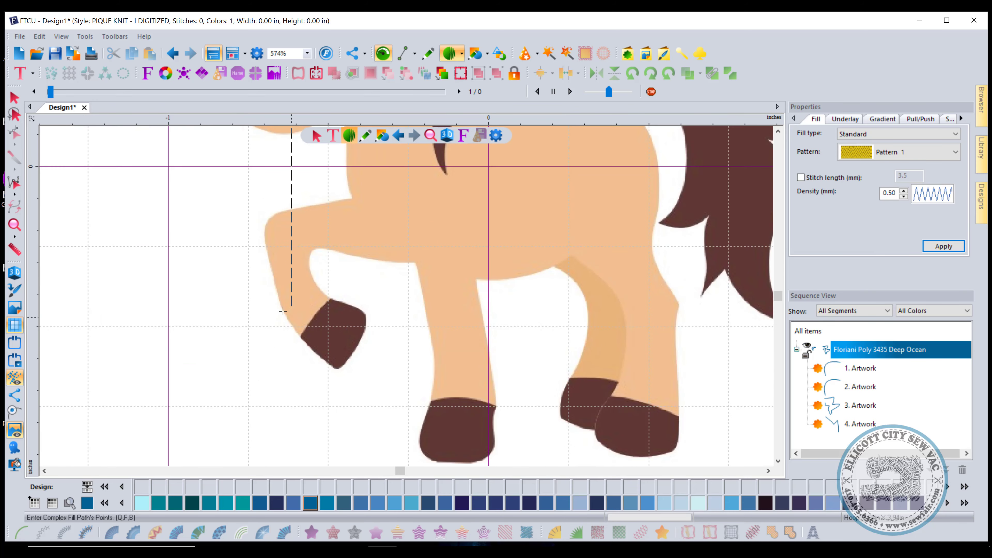
pyautogui.click(326, 299)
pyautogui.click(301, 338)
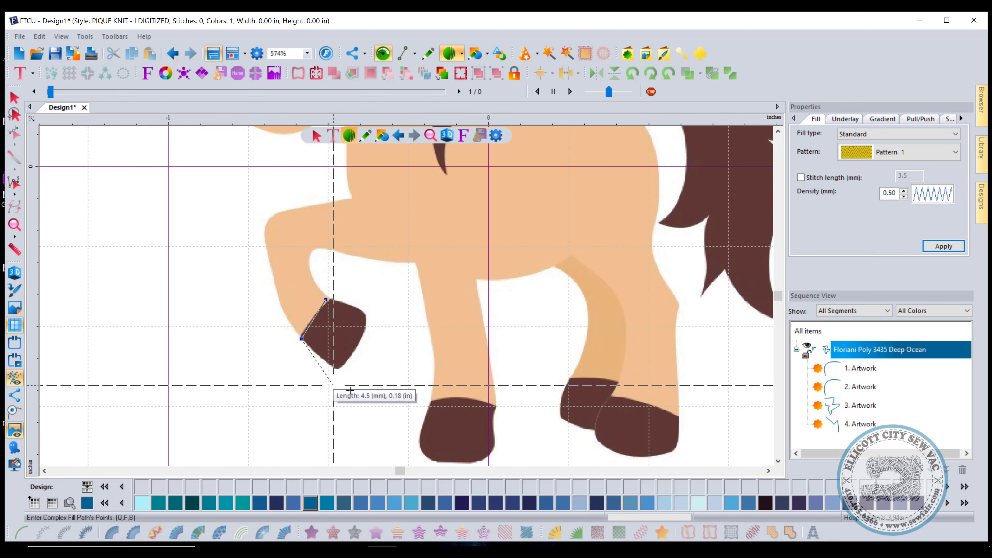
pyautogui.click(338, 370)
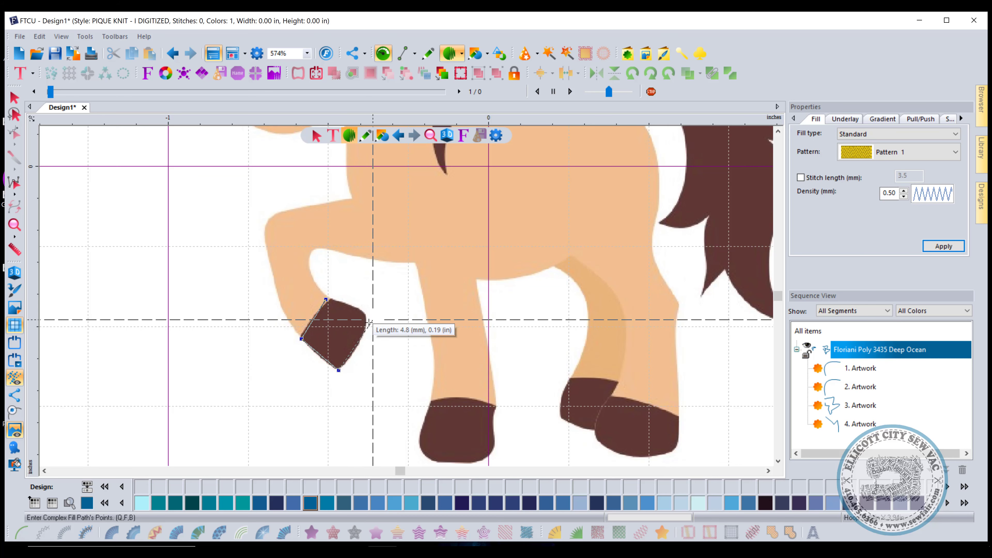
pyautogui.click(364, 329)
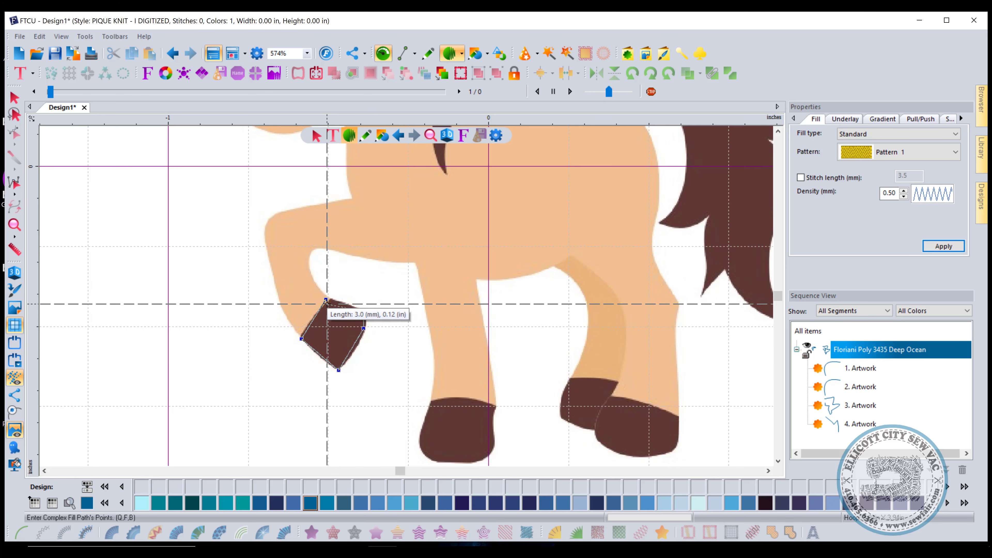
pyautogui.rightClick(334, 263)
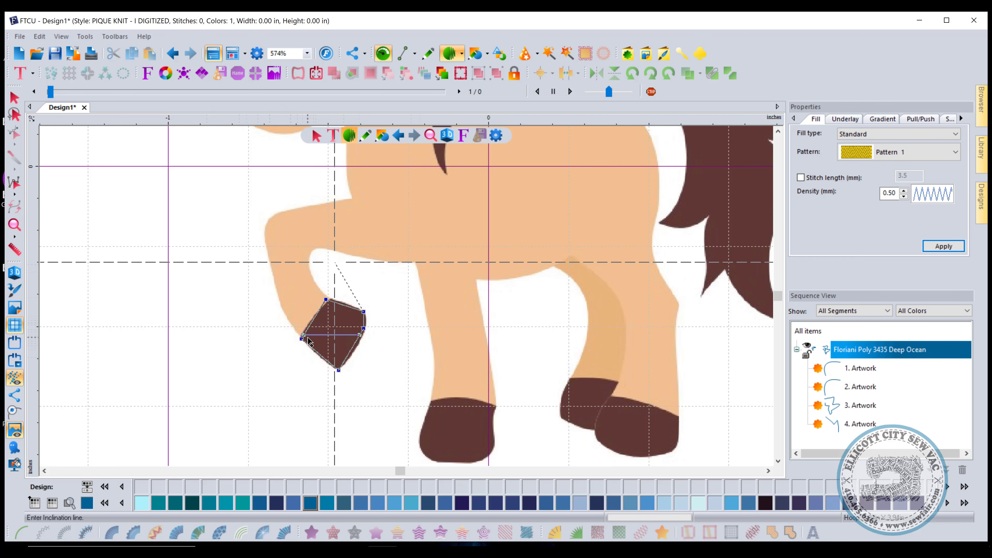
# Tilt the hoof fill's inclination line, then place its entry point at the upper edge and exit point at the lower tip.
pyautogui.moveTo(303, 336); pyautogui.dragTo(312, 325)
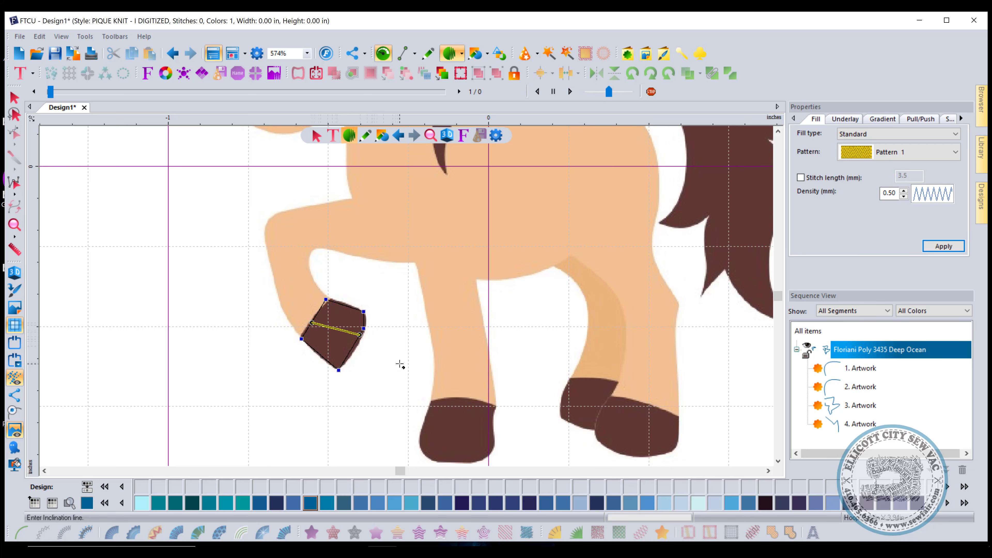
pyautogui.press('Return')
pyautogui.click(331, 301)
pyautogui.click(338, 371)
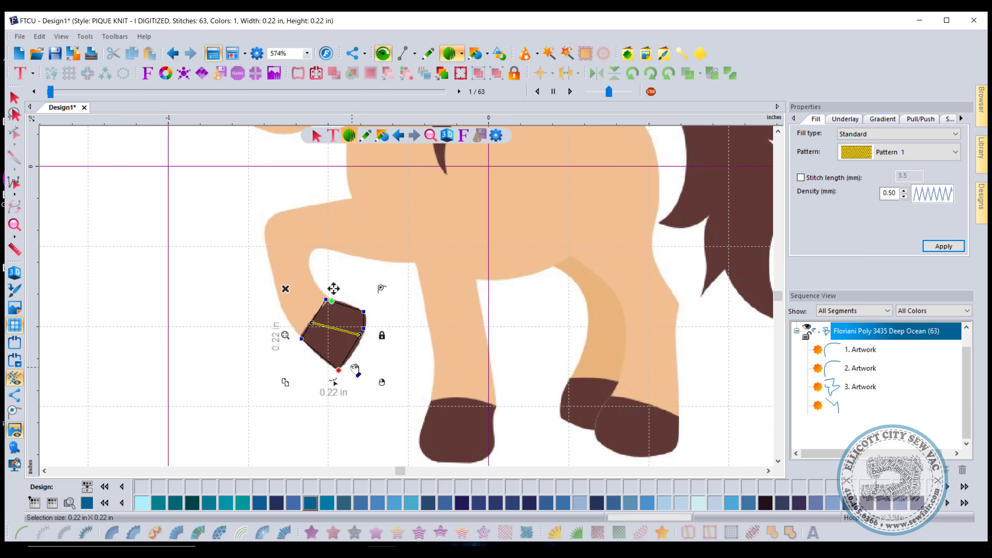
# Edit the hoof fill's outline so its right edge bulges outward, making the fill about 0.24 in wide.
pyautogui.click(332, 385)
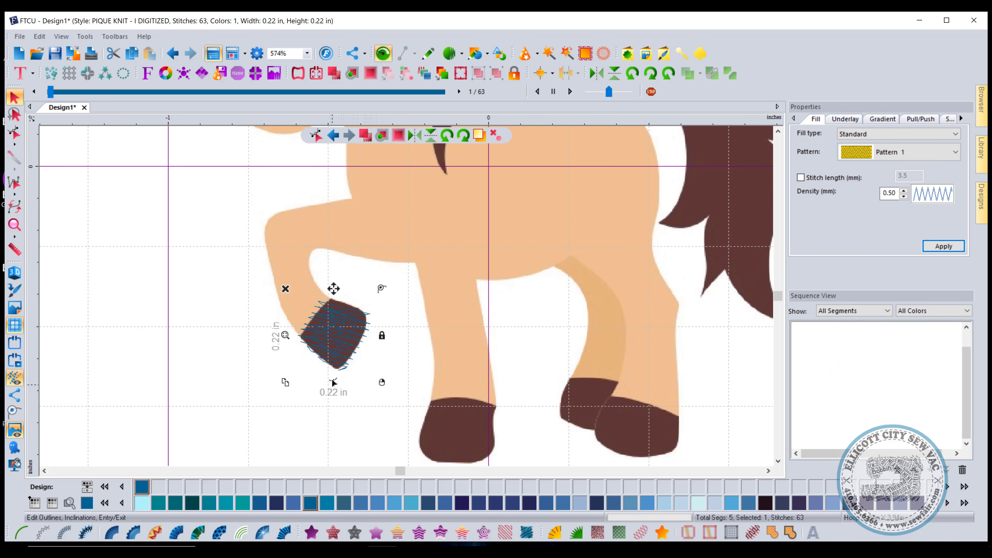
pyautogui.moveTo(323, 355); pyautogui.dragTo(372, 321)
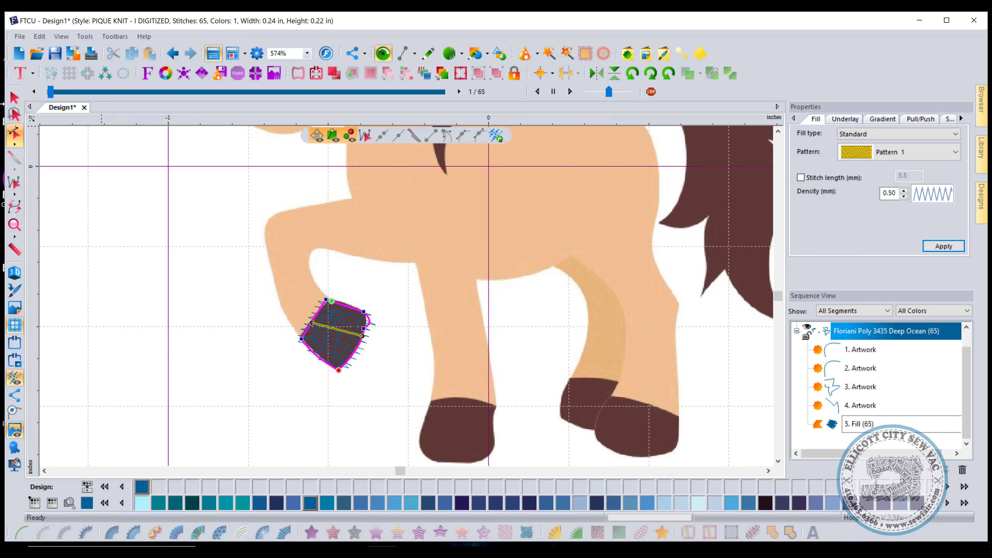
pyautogui.click(13, 100)
# Delete the reshaped Complex Fill from the raised front hoof.
pyautogui.scroll(-2, 449, 414)
pyautogui.scroll(1, 428, 373)
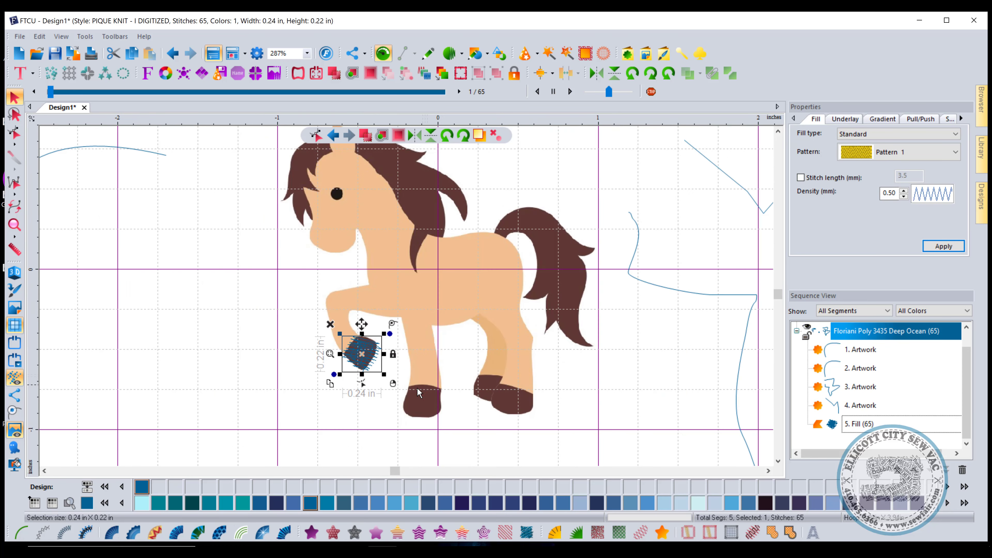
pyautogui.scroll(1, 384, 322)
pyautogui.scroll(-1, 385, 322)
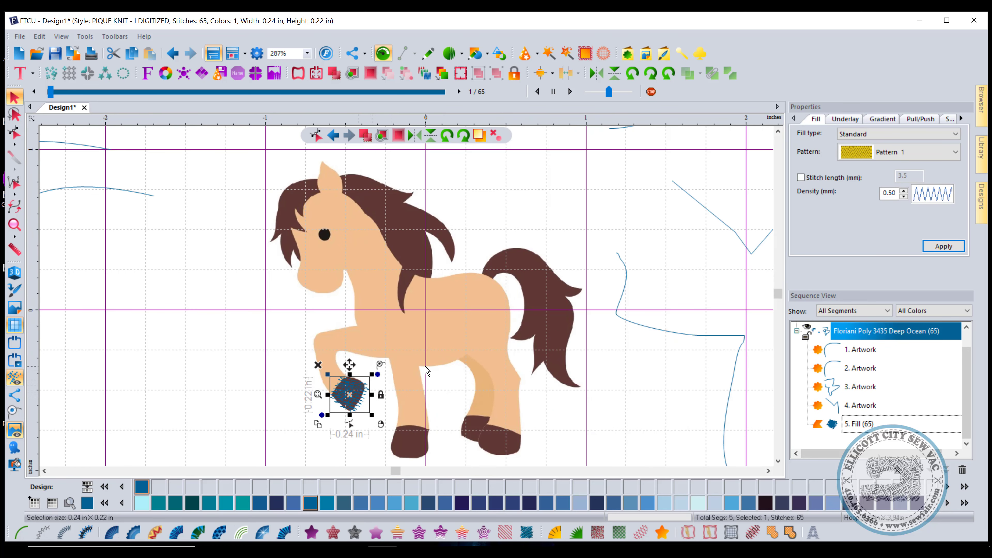
pyautogui.press('Delete')
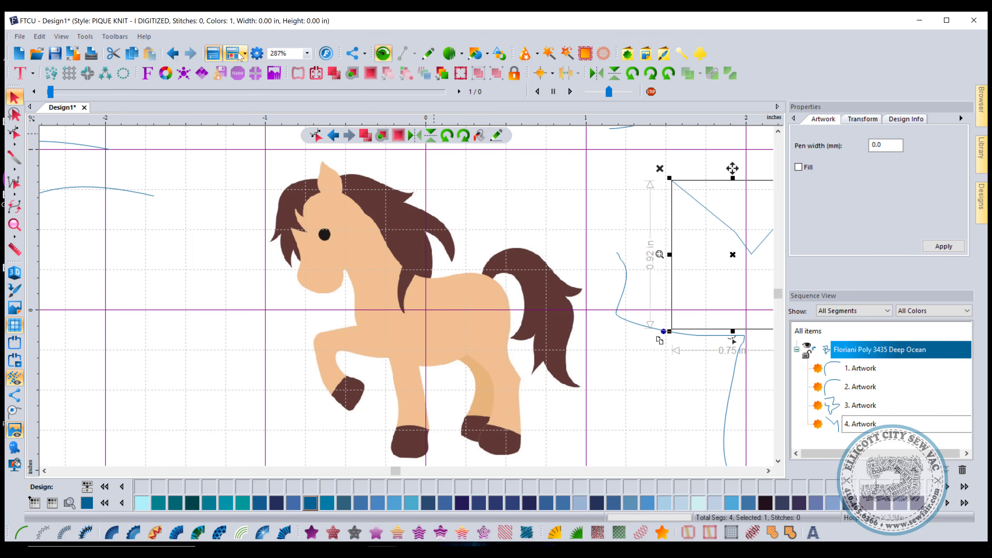
# Set the Complex Fill mode to Standard with a default angle of 0 in the digitizing preferences.
pyautogui.click(520, 181)
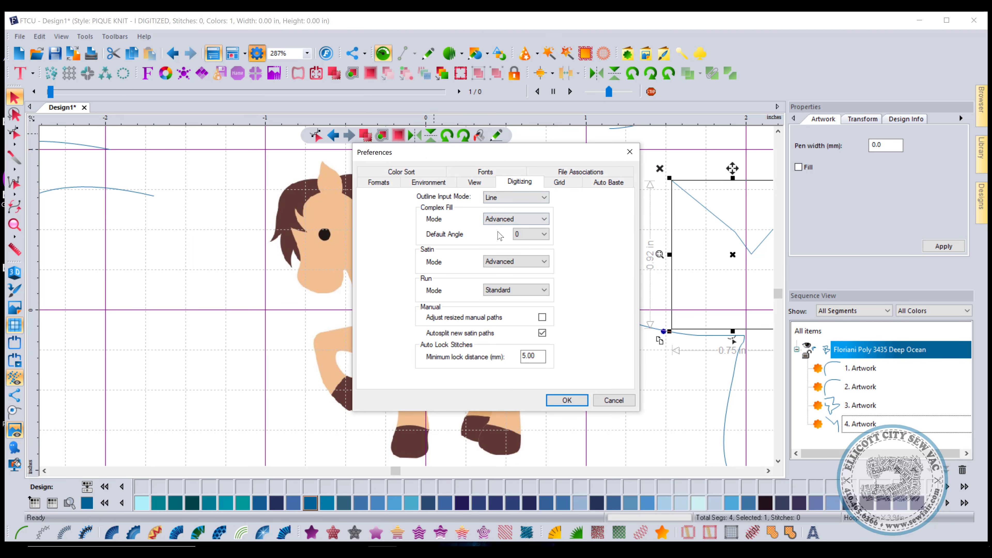
pyautogui.click(499, 222)
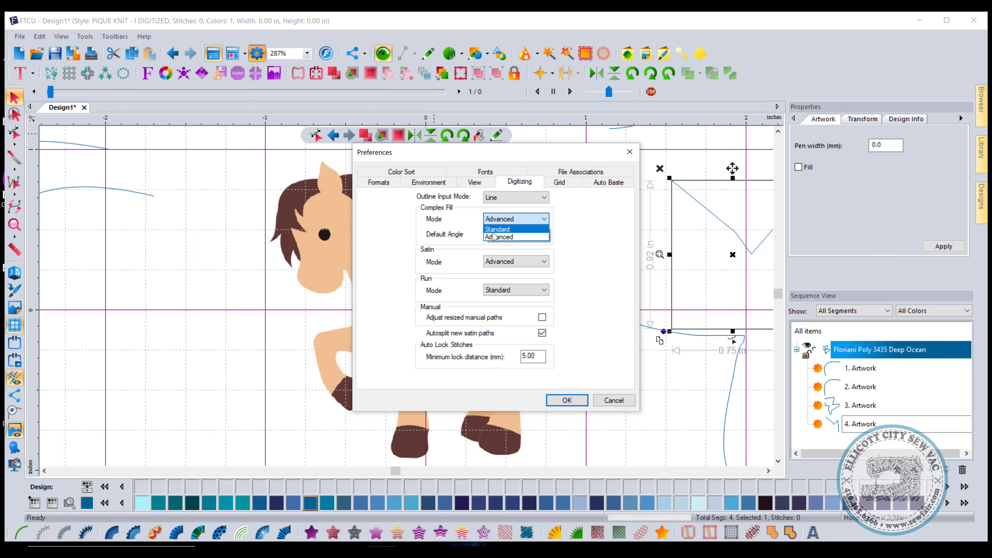
pyautogui.click(525, 236)
pyautogui.click(529, 235)
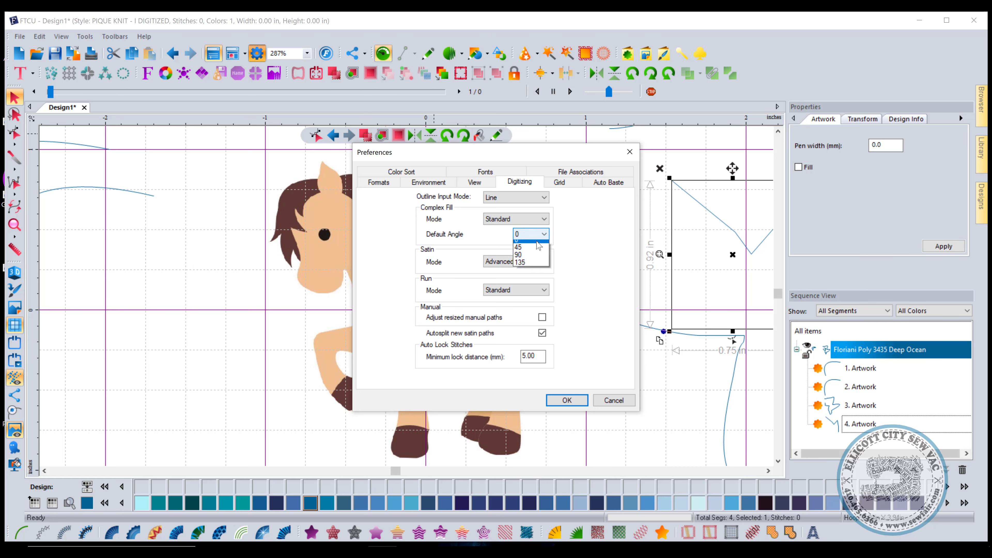
pyautogui.click(547, 244)
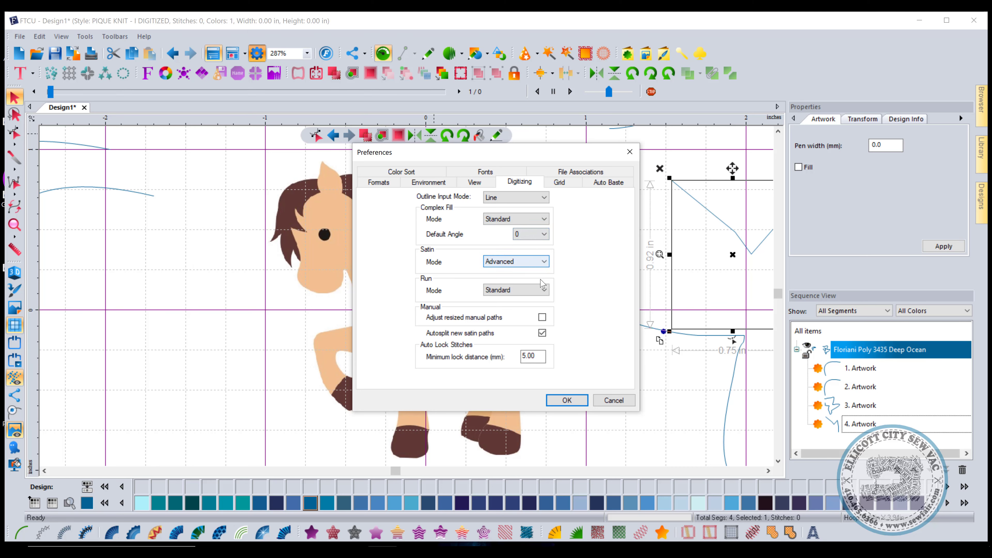
pyautogui.click(554, 402)
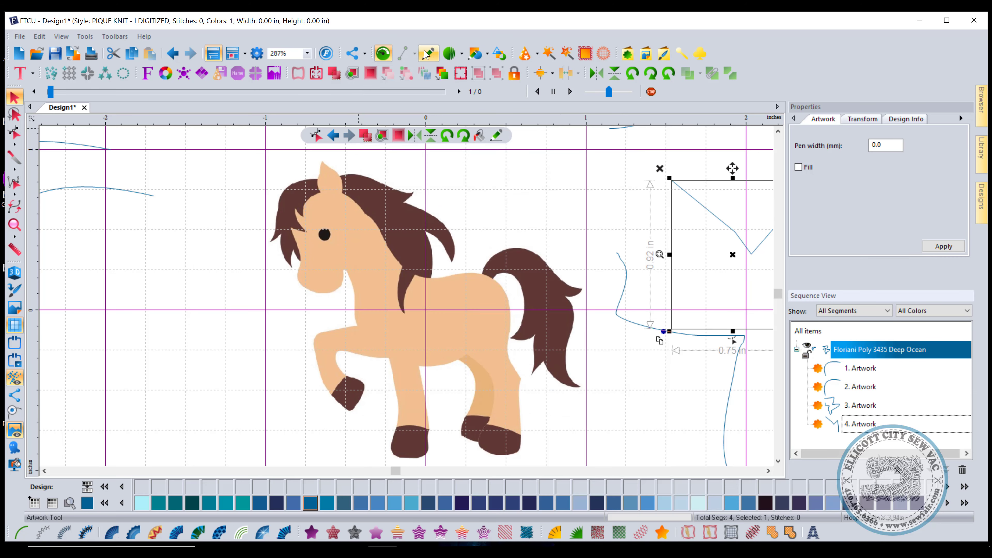
# Draw a five-point Complex Fill about 0.23 by 0.18 in over the raised front hoof and generate its stitches.
pyautogui.click(450, 53)
pyautogui.click(536, 72)
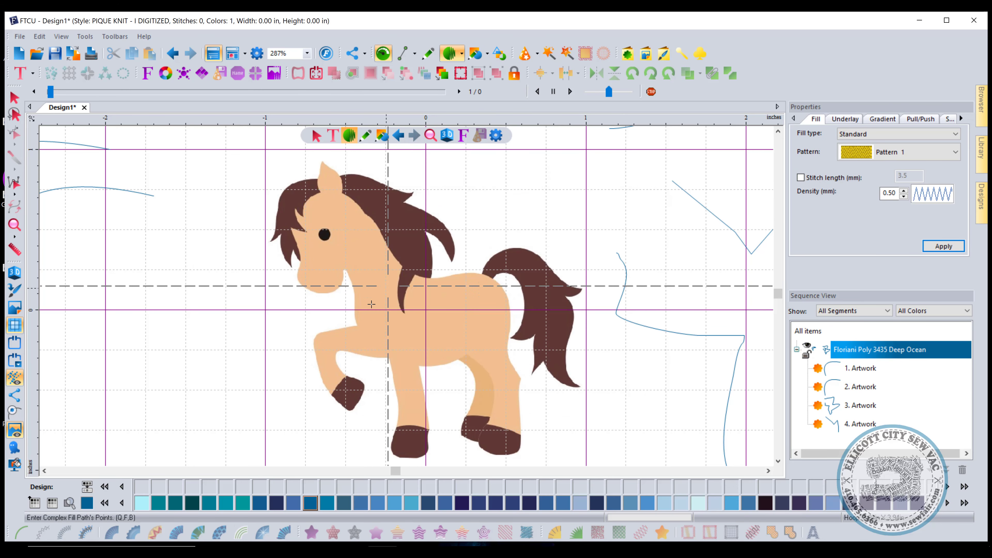
pyautogui.scroll(1, 318, 417)
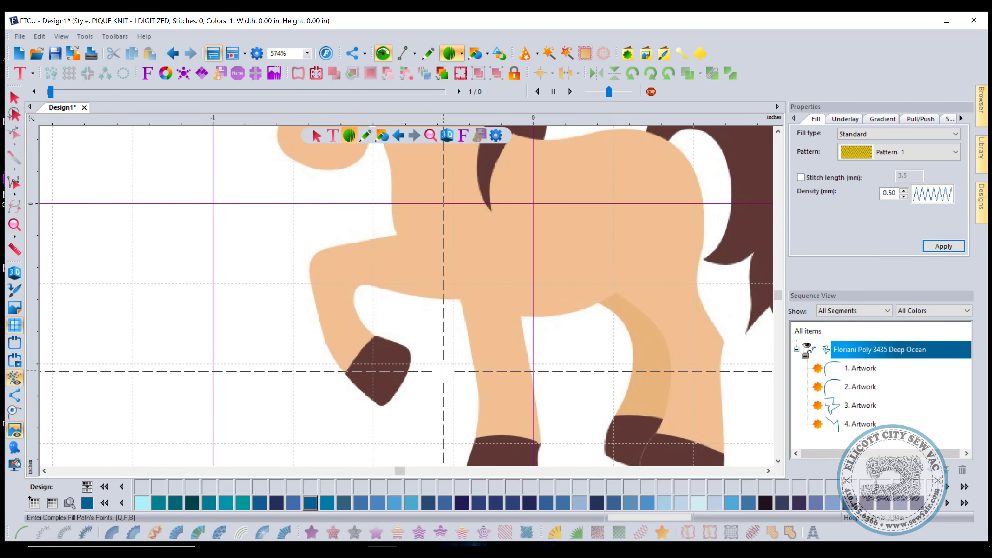
pyautogui.click(374, 336)
pyautogui.click(349, 372)
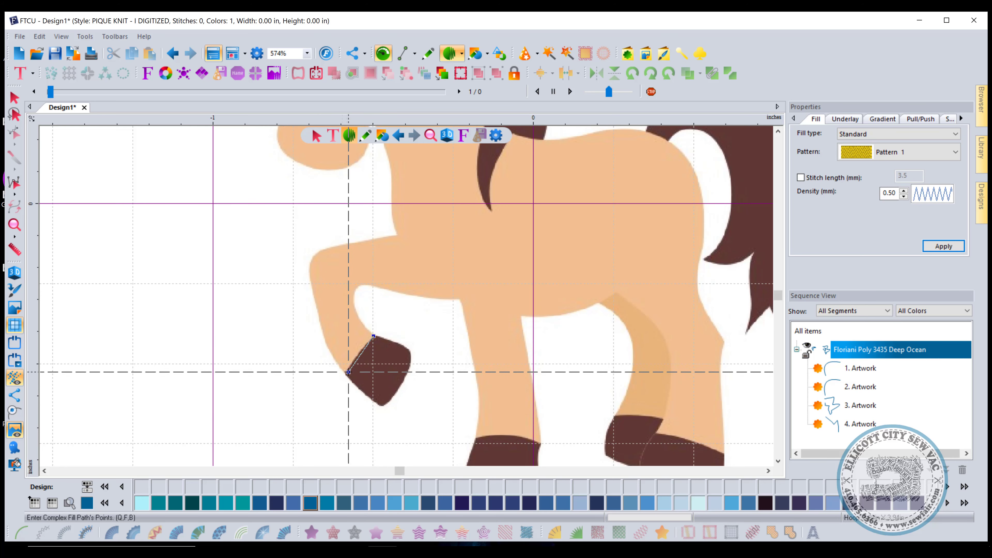
pyautogui.click(381, 402)
pyautogui.click(410, 364)
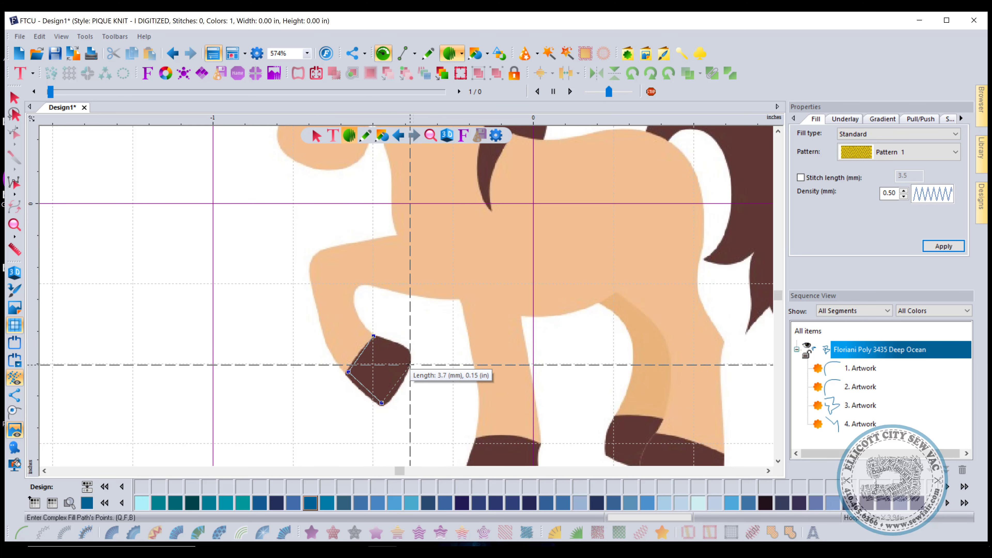
pyautogui.click(404, 343)
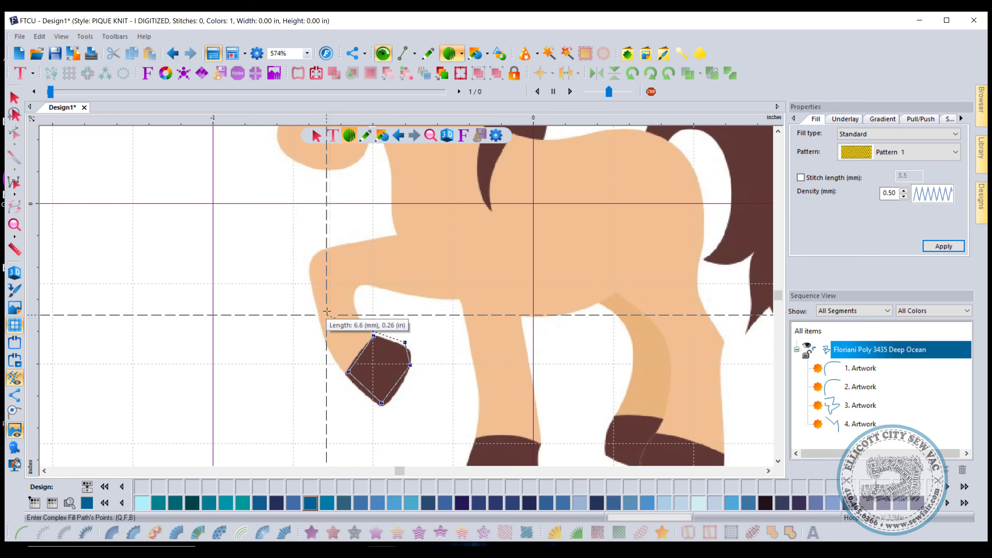
pyautogui.press('Return')
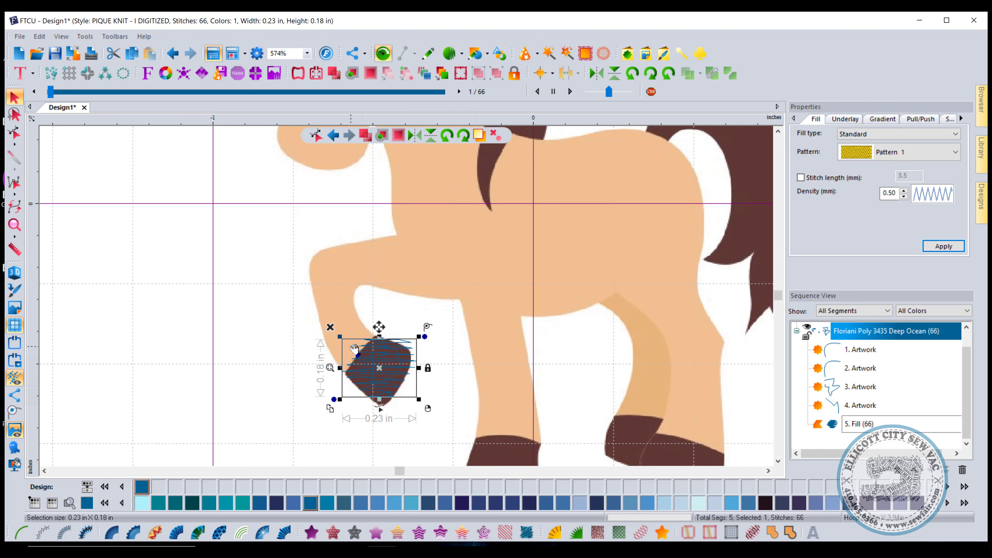
# Look over the available digitizing tools and delete the Standard-mode fill from the raised hoof.
pyautogui.click(312, 532)
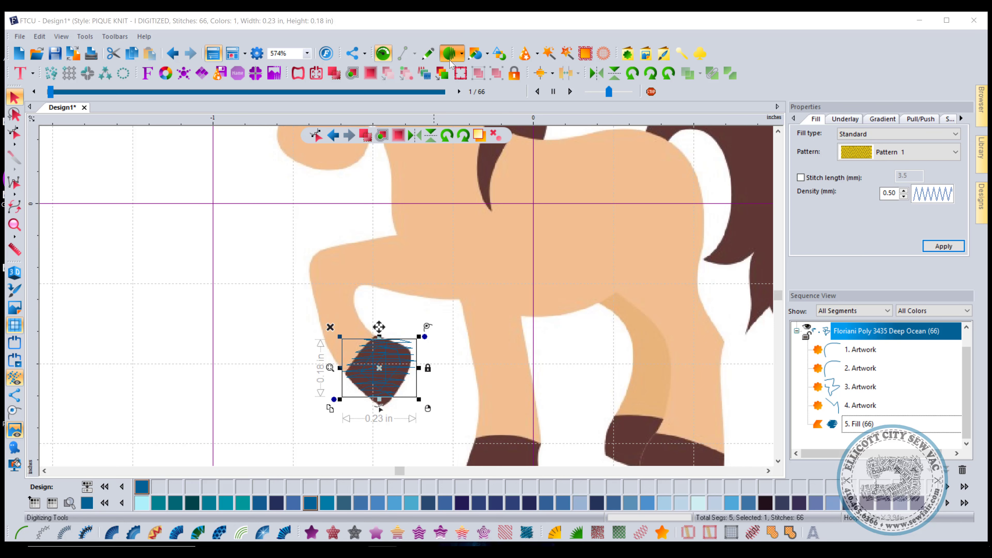
pyautogui.click(461, 53)
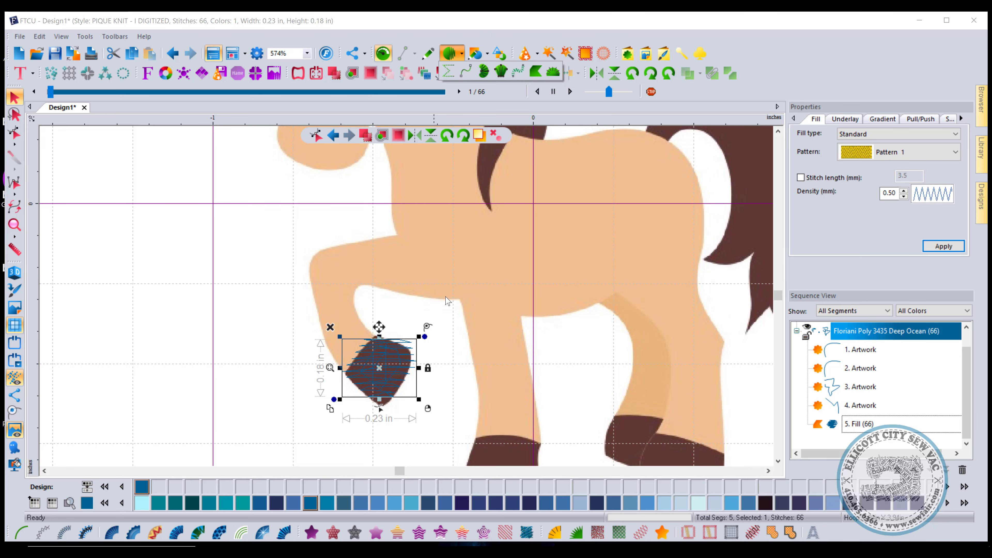
pyautogui.click(356, 375)
pyautogui.moveTo(353, 372); pyautogui.dragTo(355, 366)
pyautogui.press('Delete')
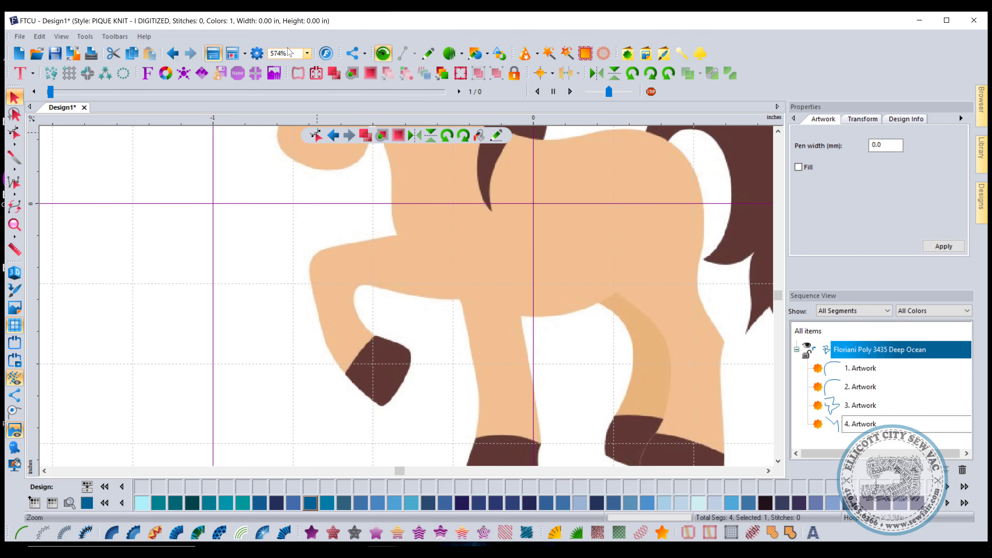
# Set the Complex Fill mode to Advanced and leave the Run mode at Standard in the digitizing preferences.
pyautogui.click(257, 53)
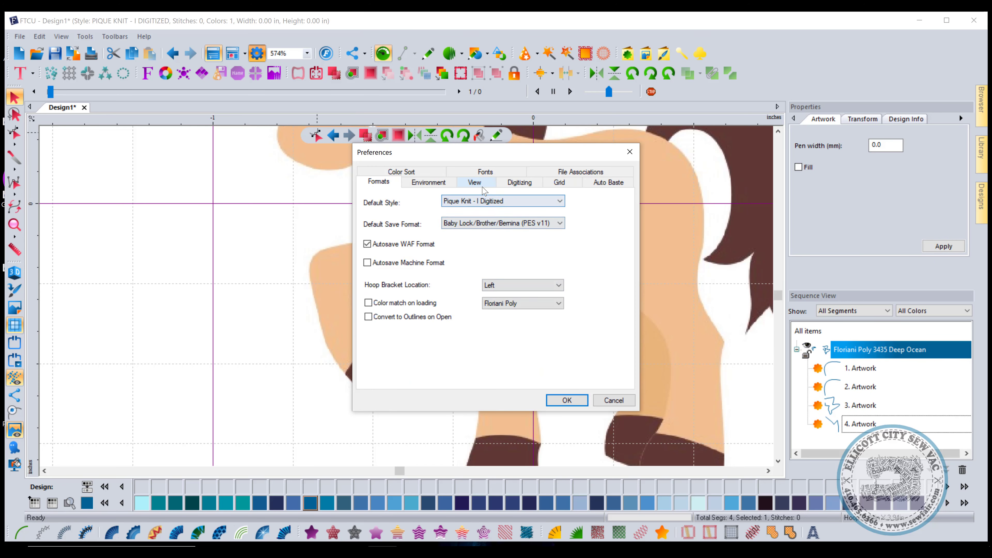
pyautogui.click(475, 182)
pyautogui.click(519, 182)
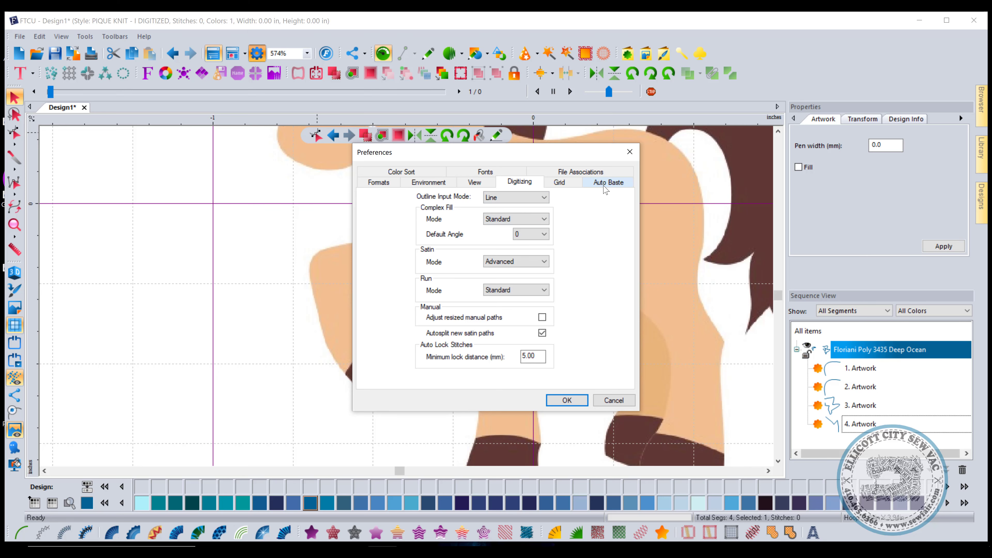
pyautogui.click(505, 222)
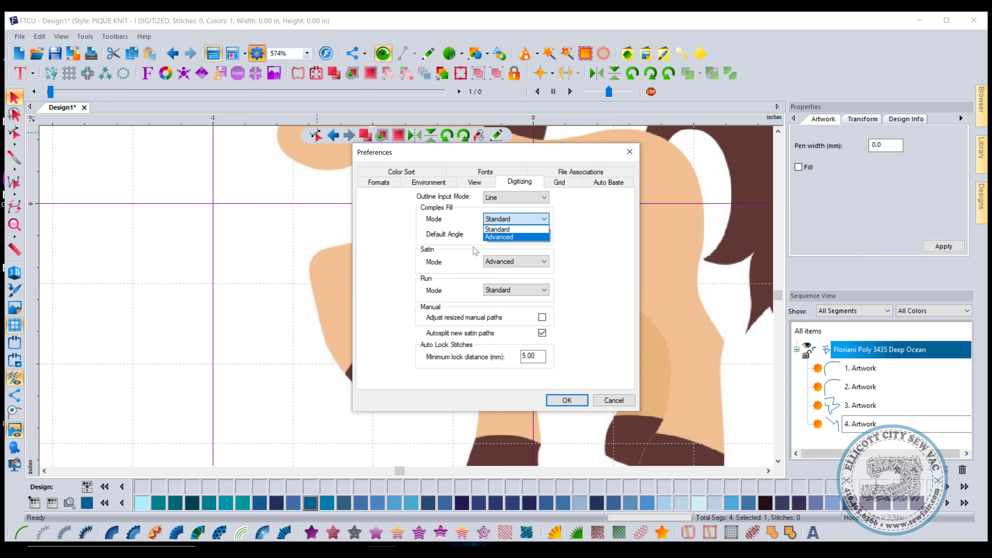
pyautogui.click(498, 237)
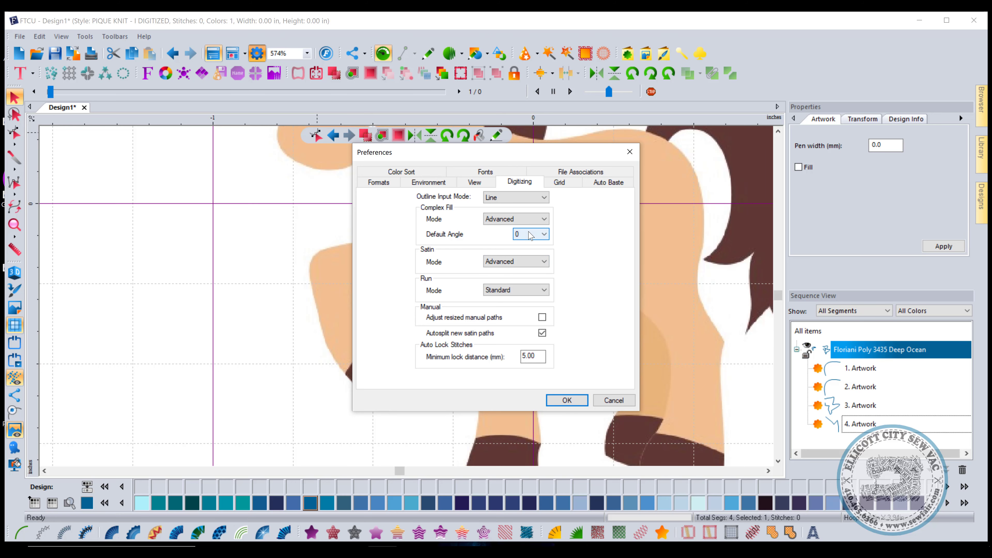
pyautogui.click(525, 291)
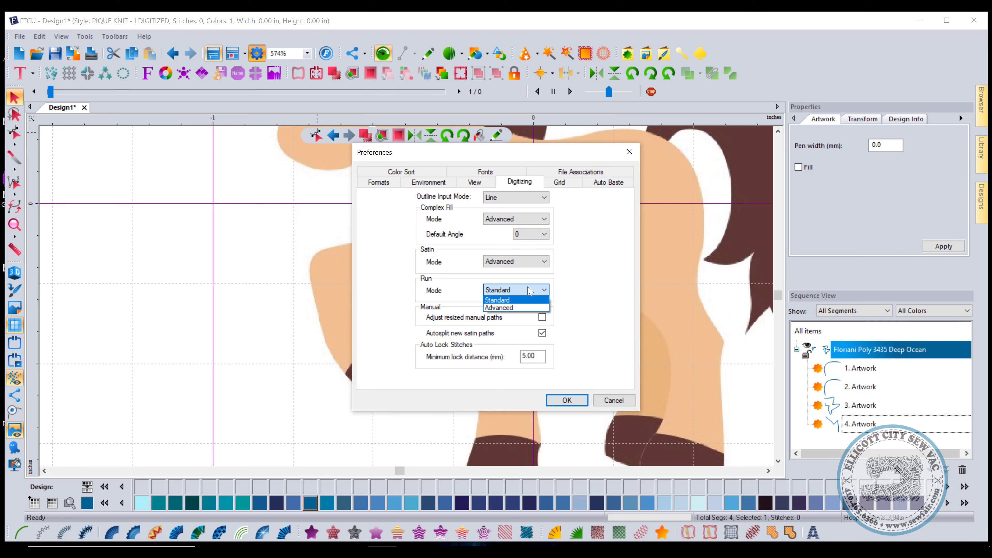
pyautogui.click(528, 292)
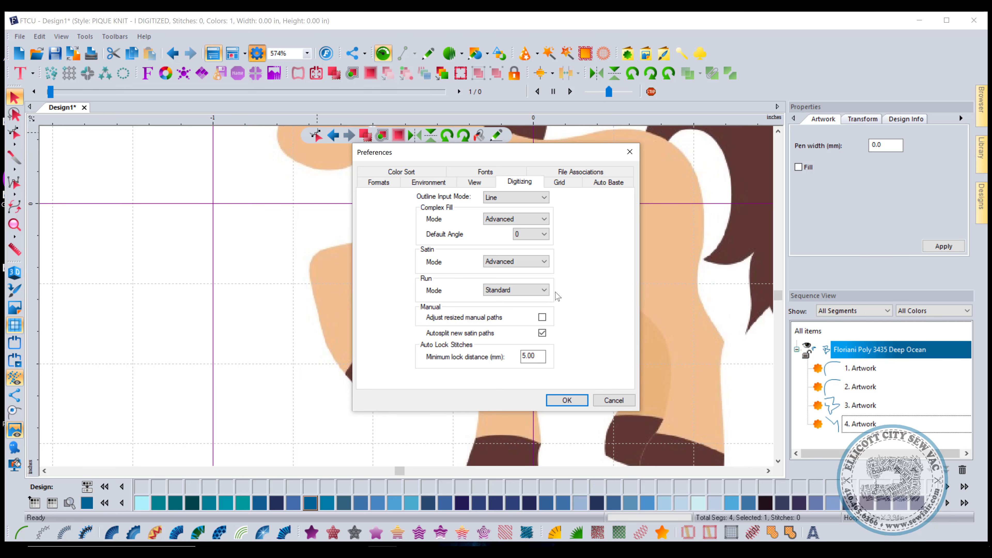
pyautogui.click(567, 401)
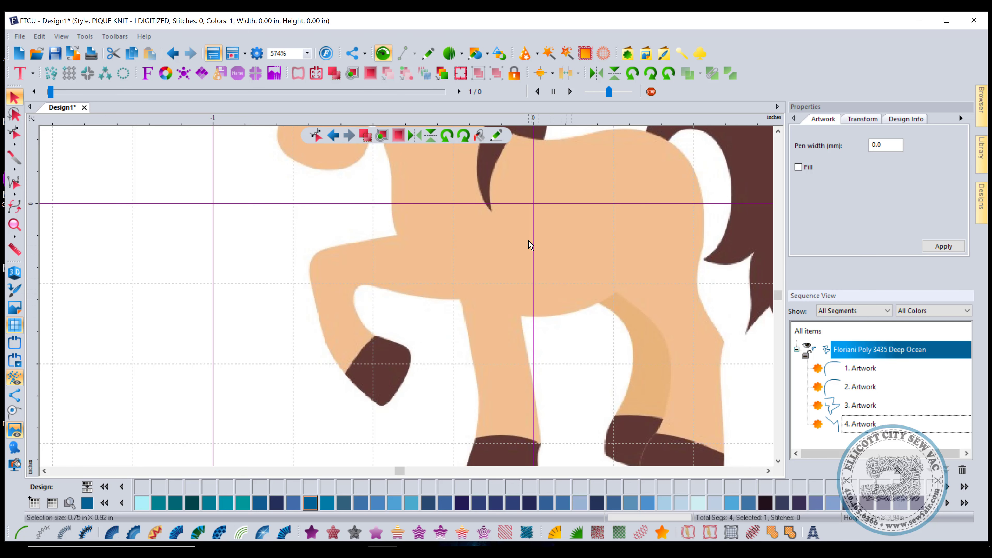
# Draw an eight-point run path about 0.52 by 0.26 in along the raised front leg and generate its stitches.
pyautogui.click(450, 53)
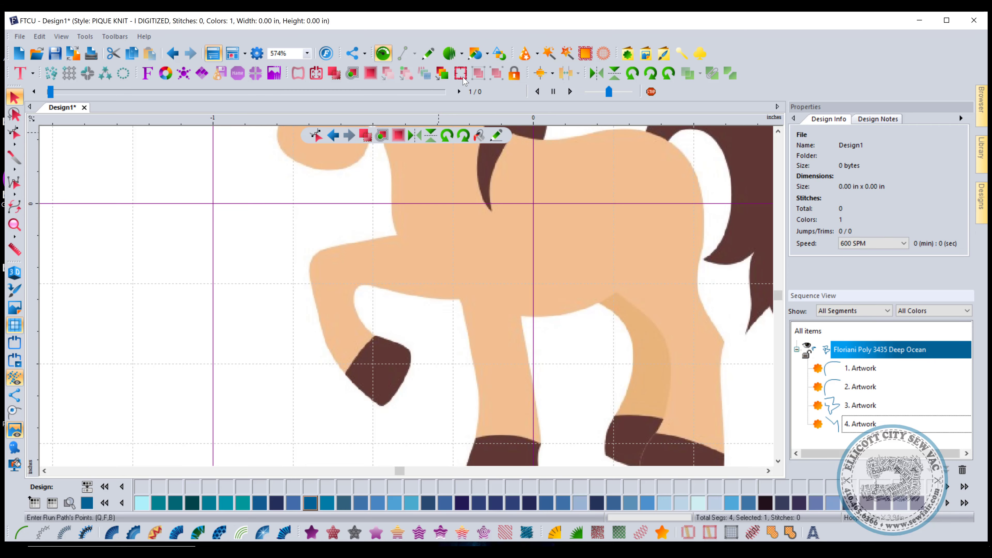
pyautogui.click(371, 335)
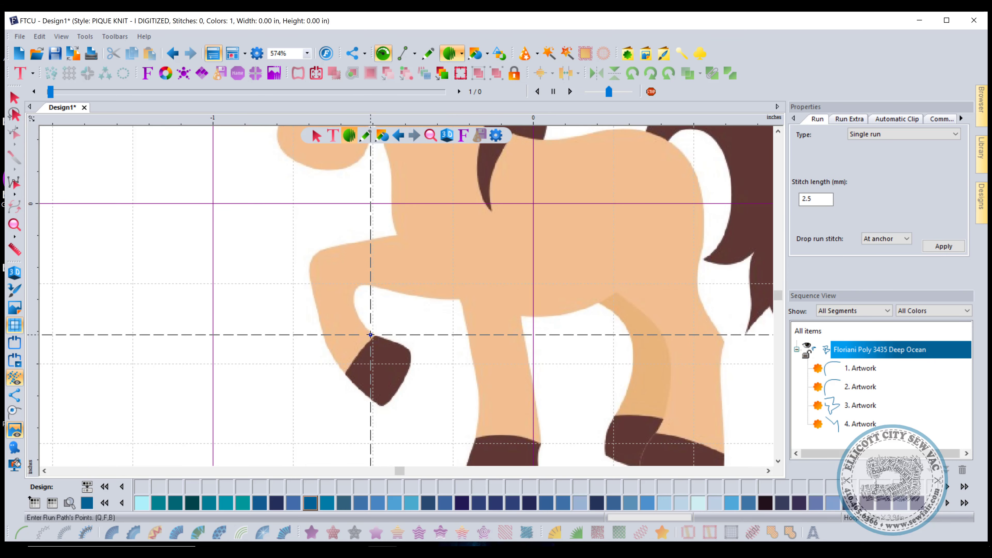
pyautogui.click(338, 307)
pyautogui.click(337, 261)
pyautogui.click(362, 250)
pyautogui.click(418, 251)
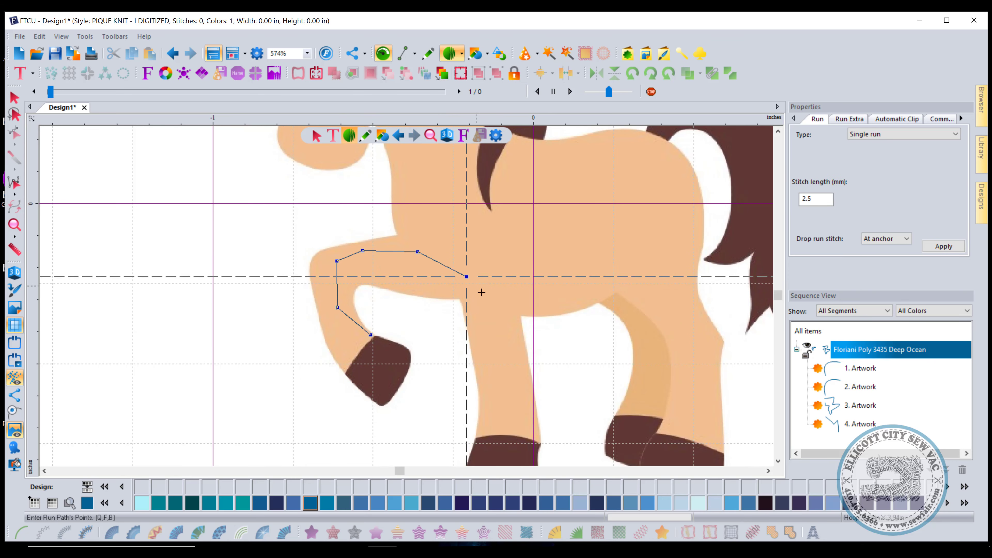
pyautogui.click(467, 277)
pyautogui.click(499, 306)
pyautogui.click(504, 321)
pyautogui.press('Return')
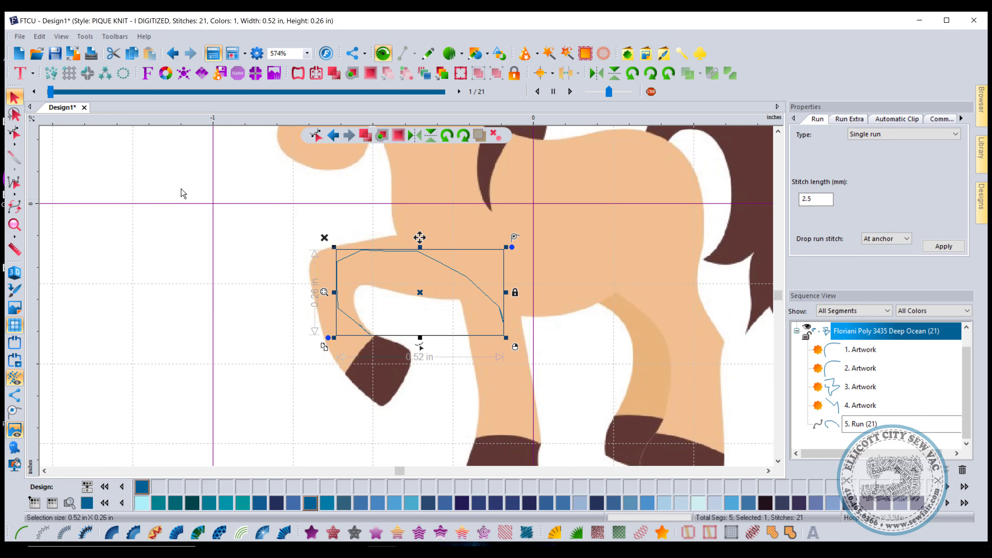
# Inspect the anchor points of the run path on the raised leg and delete the path.
pyautogui.click(420, 346)
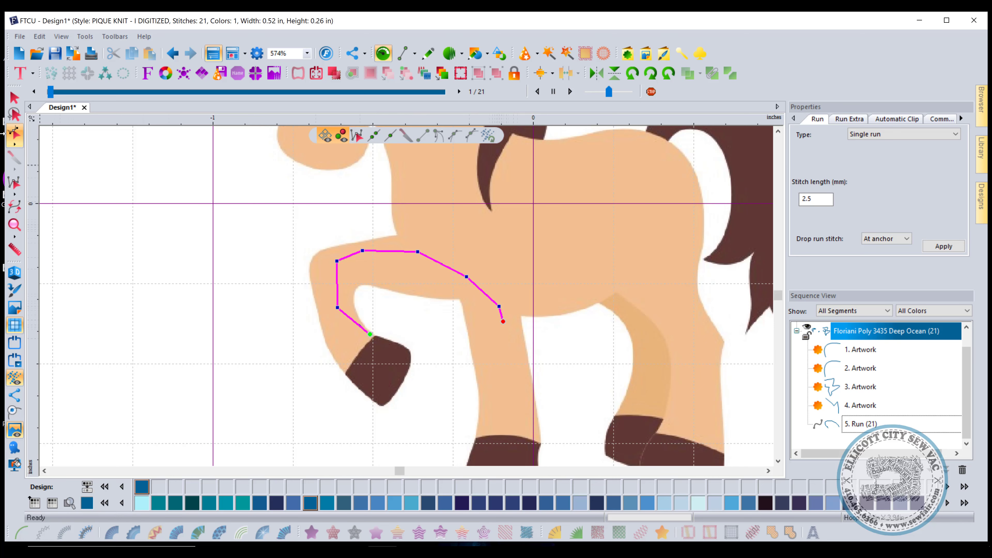
pyautogui.press('Escape')
pyautogui.press('Delete')
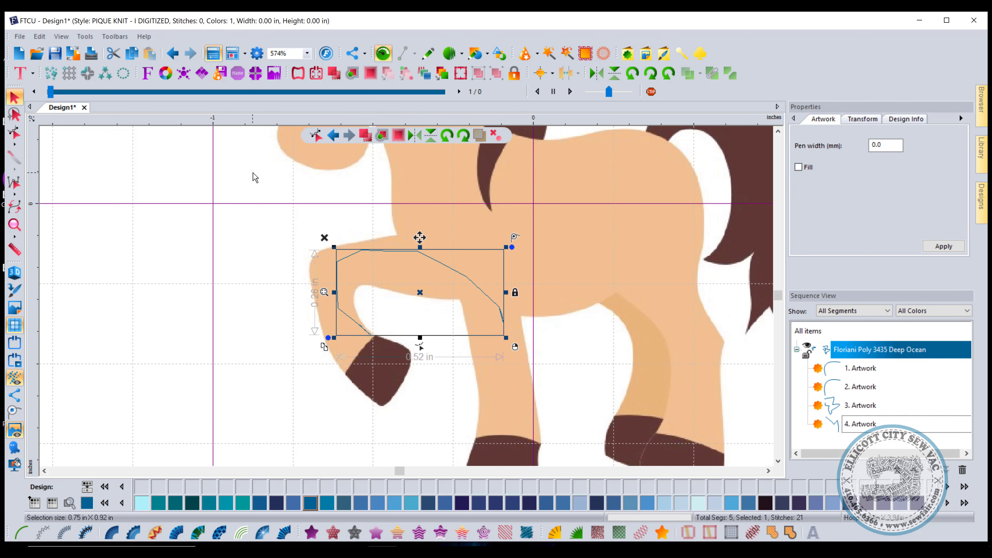
# Enable Adjust resized manual paths in the digitizing preferences, keeping the Run mode at Standard.
pyautogui.click(257, 53)
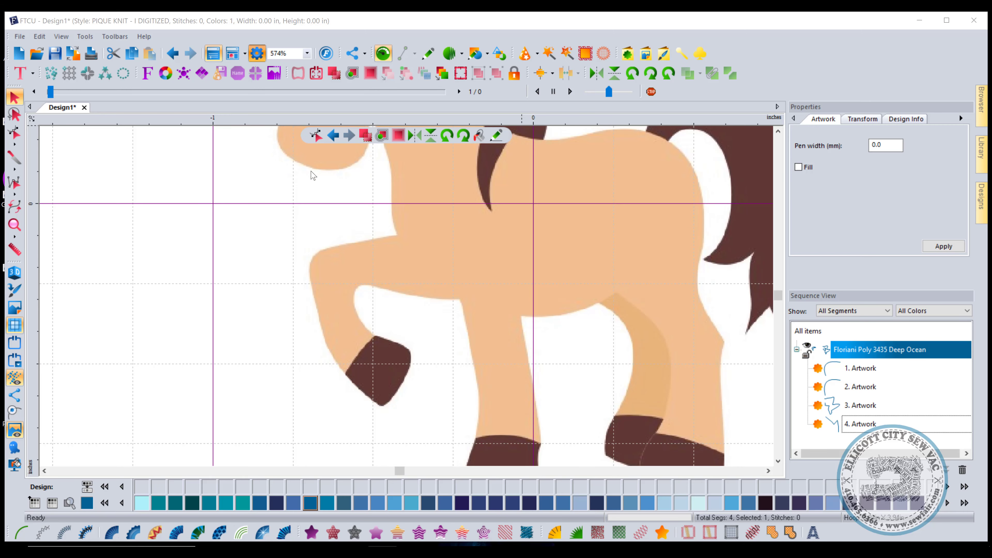
pyautogui.click(520, 182)
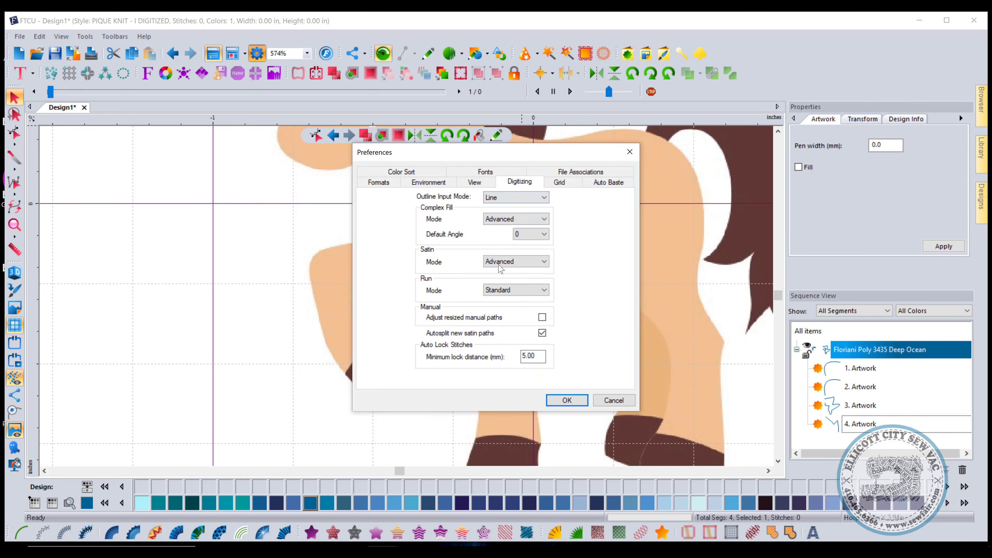
pyautogui.click(502, 290)
pyautogui.click(583, 298)
pyautogui.click(541, 317)
pyautogui.click(566, 400)
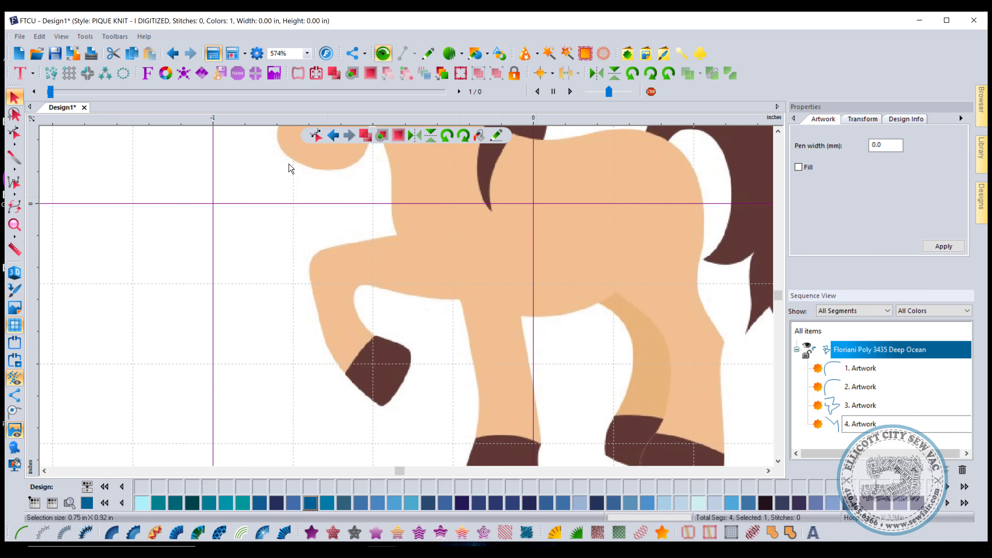
# Open the design file swanz.pes from the Emboidery folder.
pyautogui.click(20, 36)
pyautogui.click(43, 76)
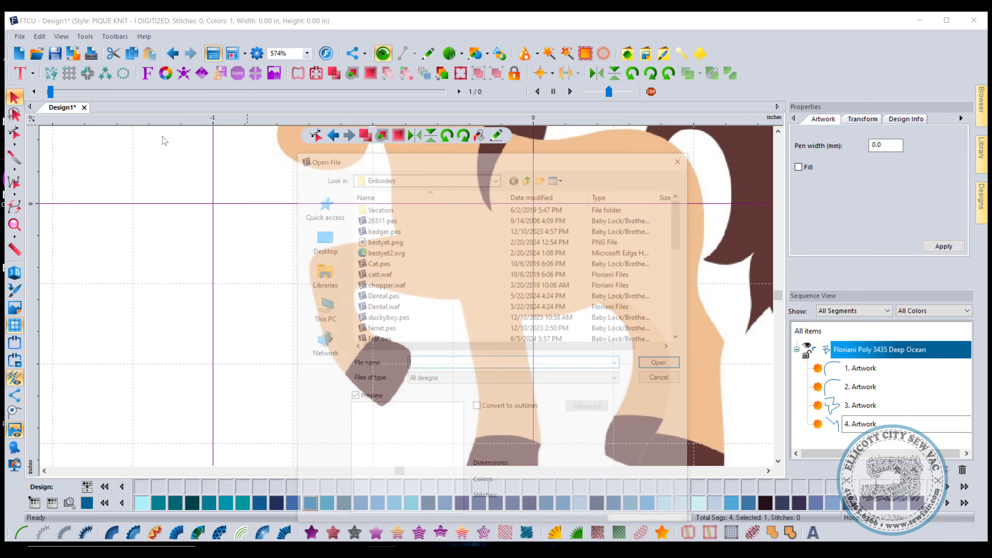
pyautogui.scroll(-12, 438, 324)
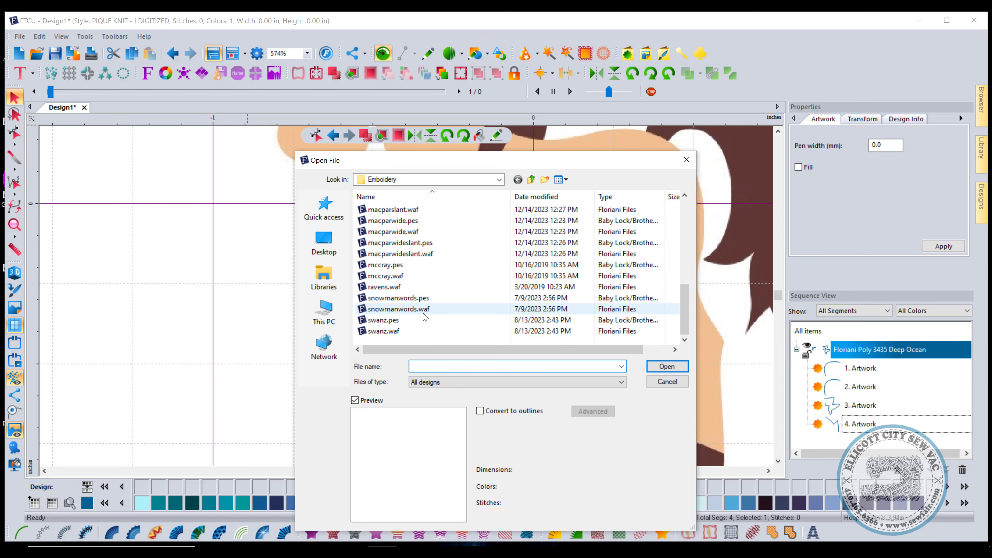
pyautogui.click(424, 320)
pyautogui.click(667, 367)
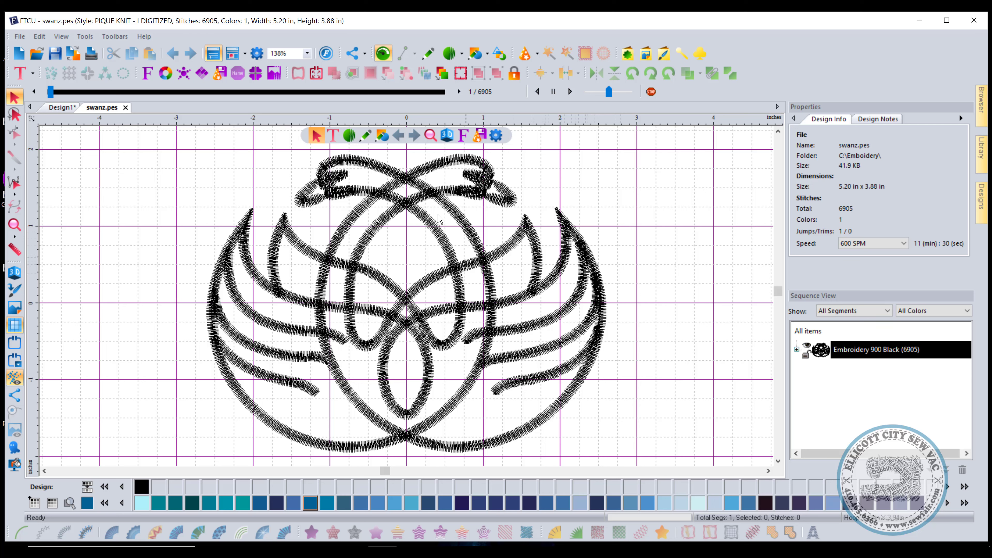
# Check the manual path preferences and scale the whole swan design down to about 4.28 by 3.19 in.
pyautogui.click(357, 196)
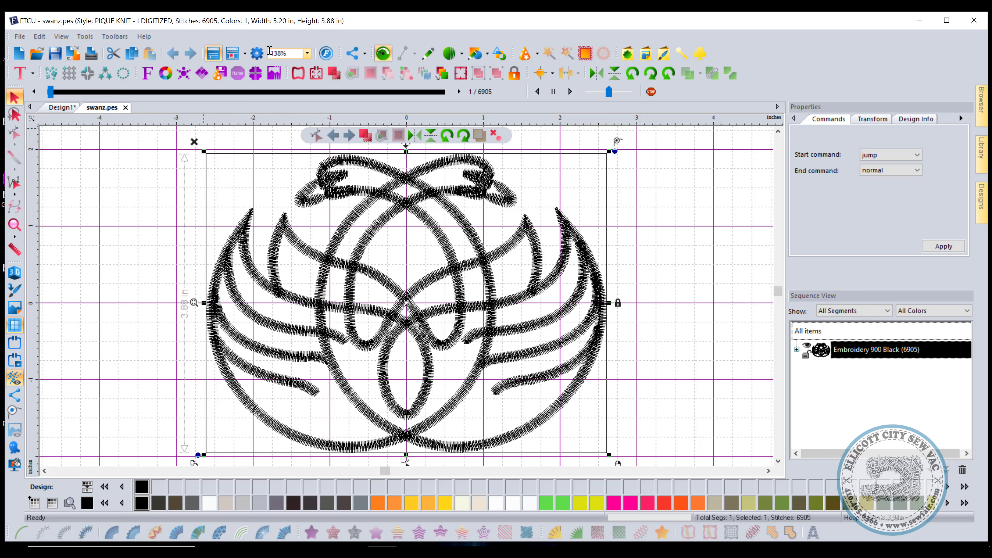
pyautogui.click(257, 53)
pyautogui.click(519, 182)
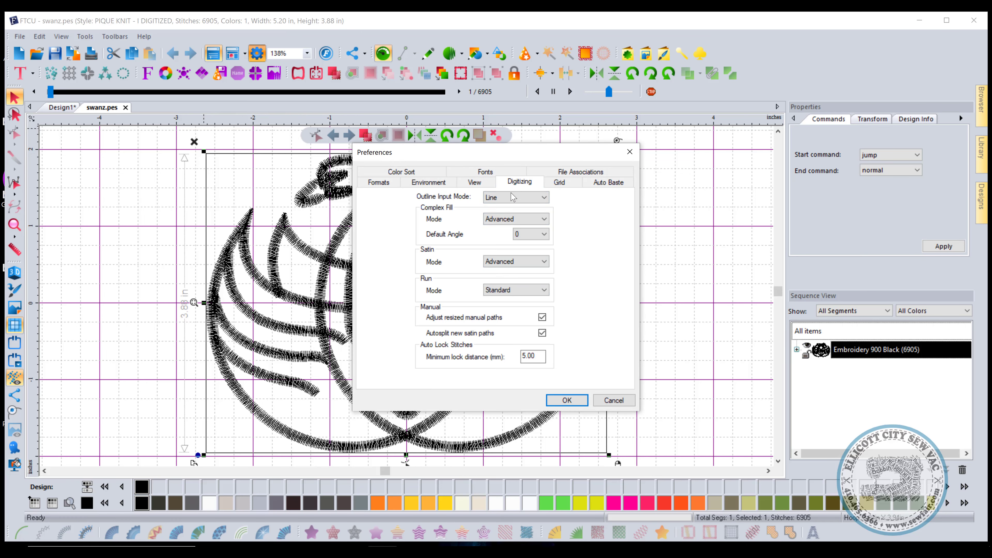
pyautogui.click(596, 403)
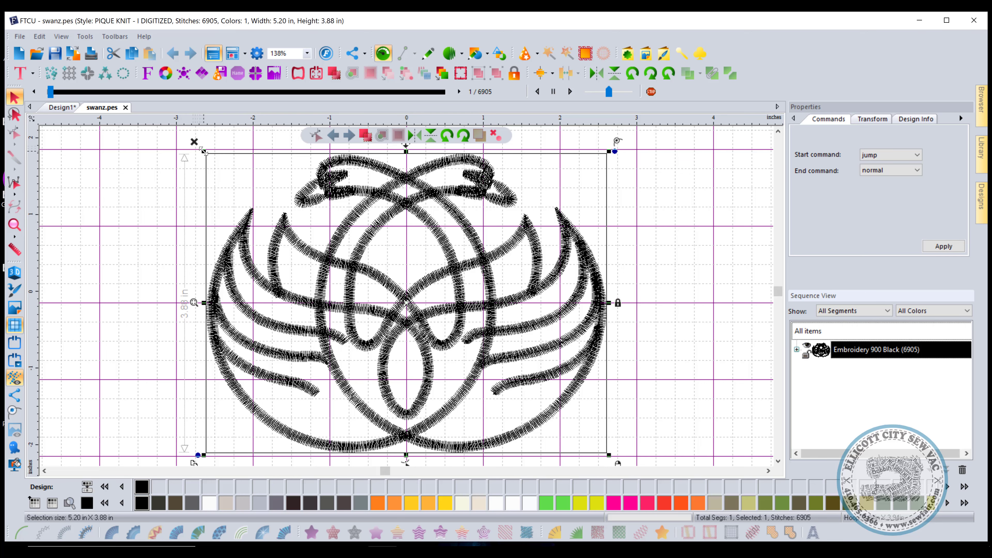
pyautogui.moveTo(203, 150); pyautogui.dragTo(272, 212)
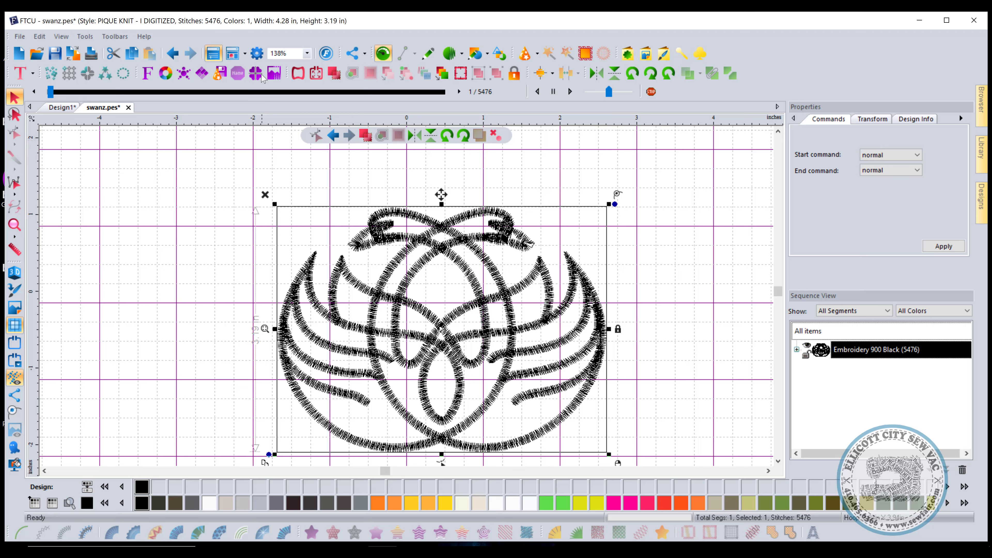
# Delete the resized swan design from the workspace.
pyautogui.click(686, 309)
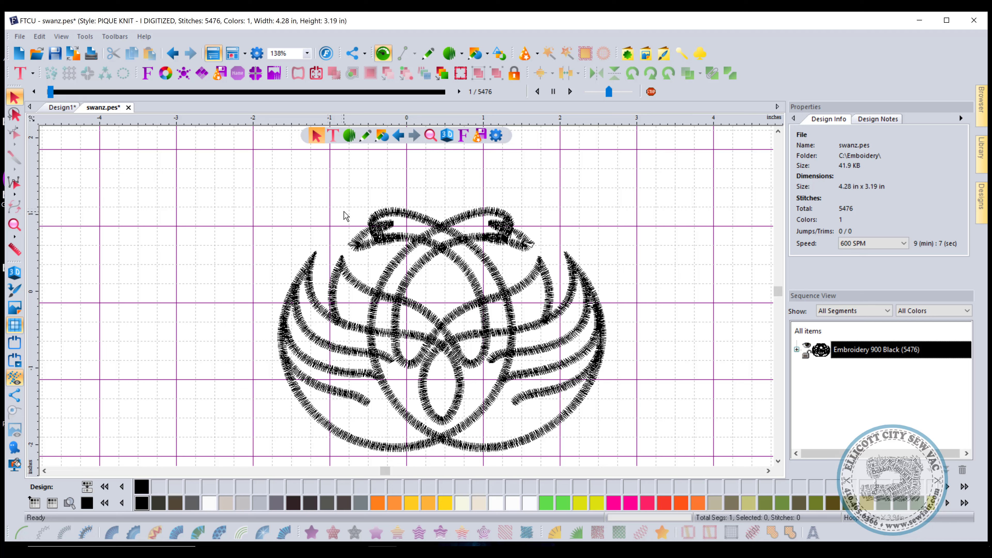
pyautogui.click(332, 215)
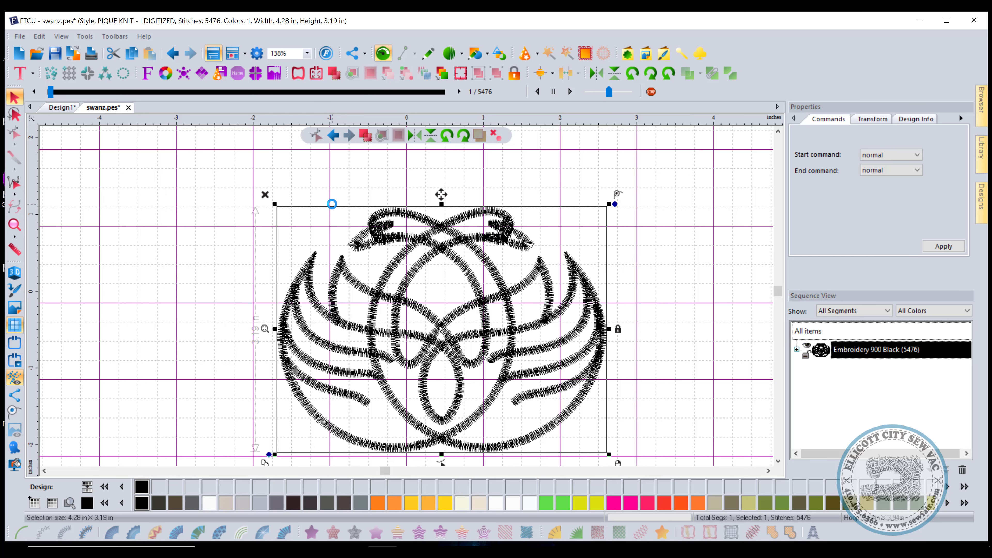
pyautogui.press('Delete')
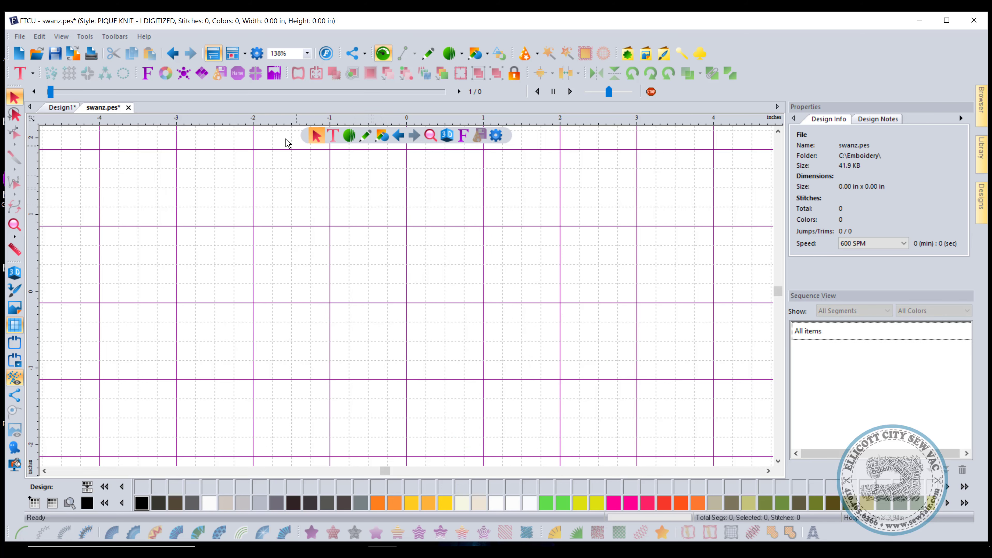
# Review the digitizing preferences, switching Autosplit new satin paths off and on again, and view the grid preferences.
pyautogui.click(257, 53)
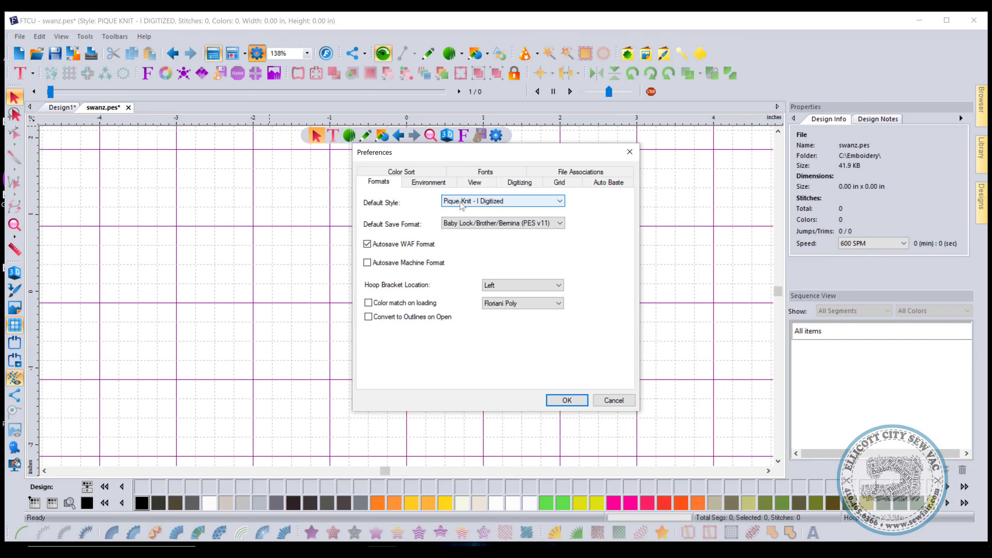
pyautogui.click(429, 184)
pyautogui.click(520, 183)
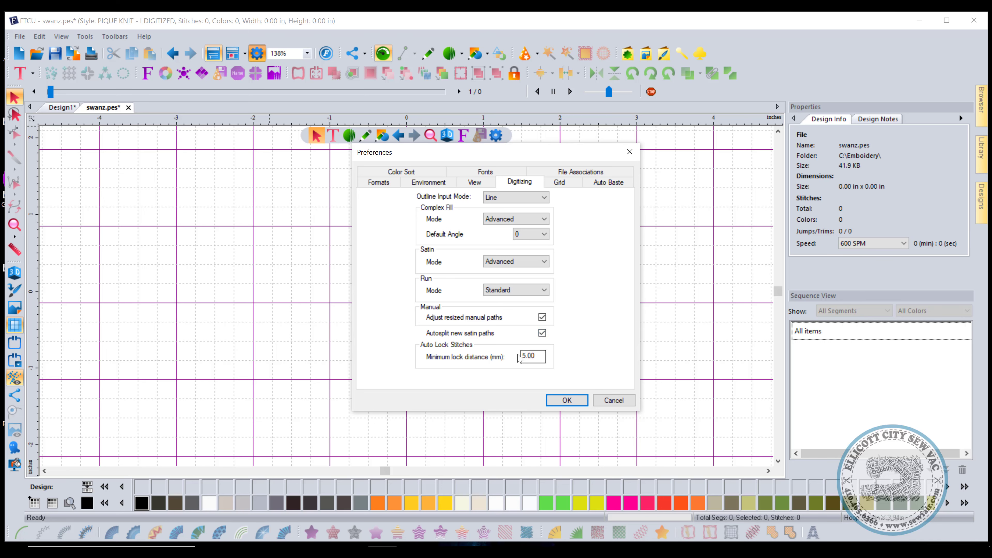
pyautogui.click(542, 333)
pyautogui.click(542, 334)
pyautogui.click(559, 183)
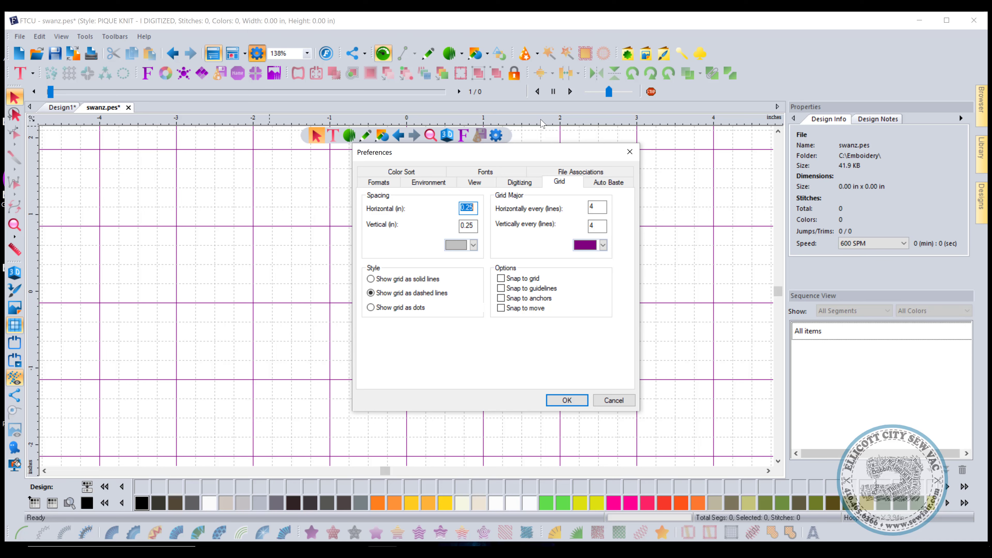
pyautogui.click(629, 152)
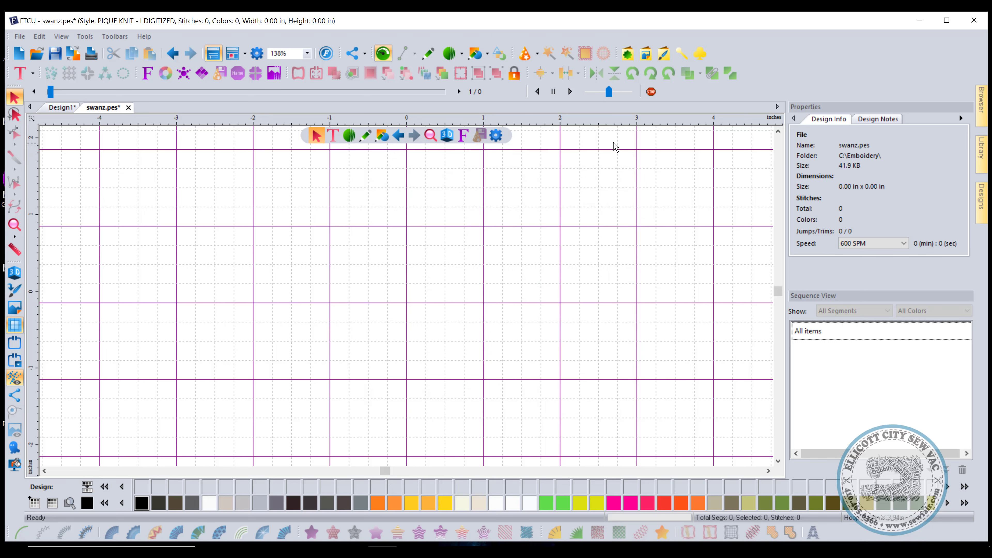
# Examine the grid settings reached from the ruler and close them without changes.
pyautogui.rightClick(576, 125)
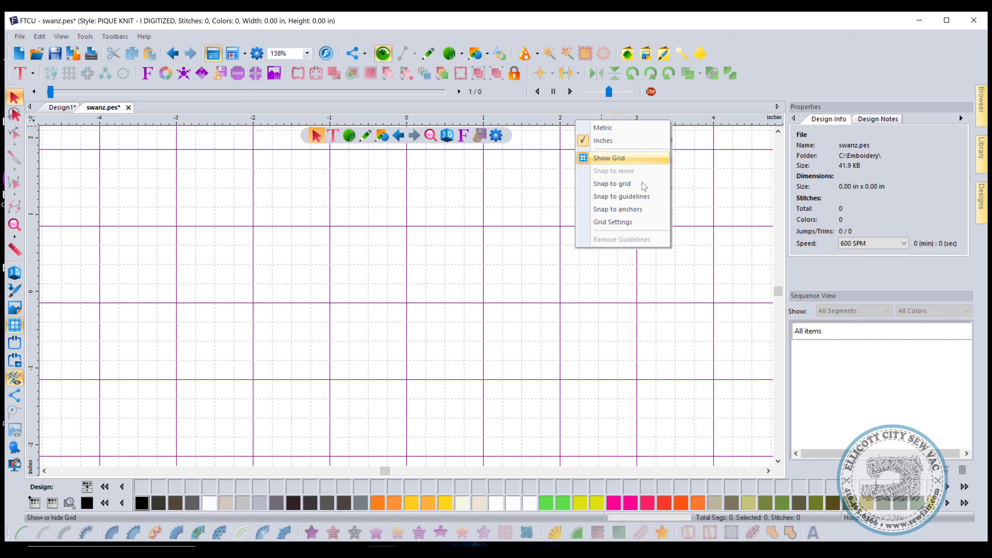
pyautogui.click(590, 224)
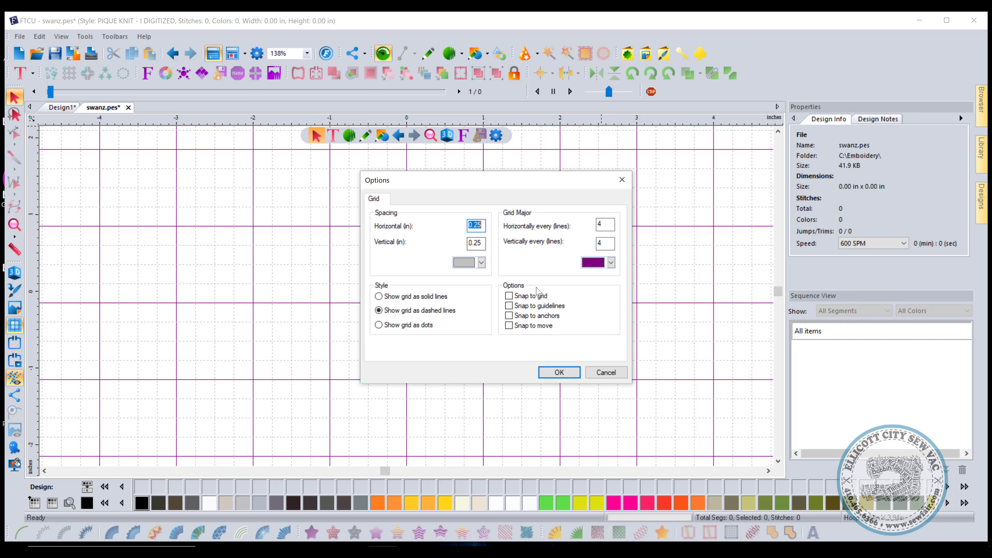
pyautogui.click(604, 376)
# Review the grid spacing and major grid line settings in the preferences and accept them.
pyautogui.click(252, 53)
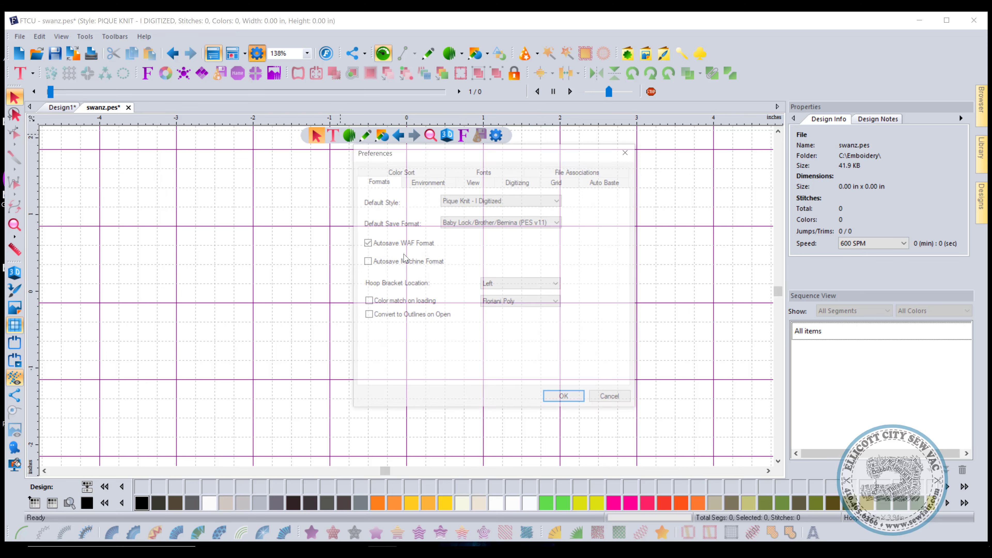
pyautogui.click(573, 187)
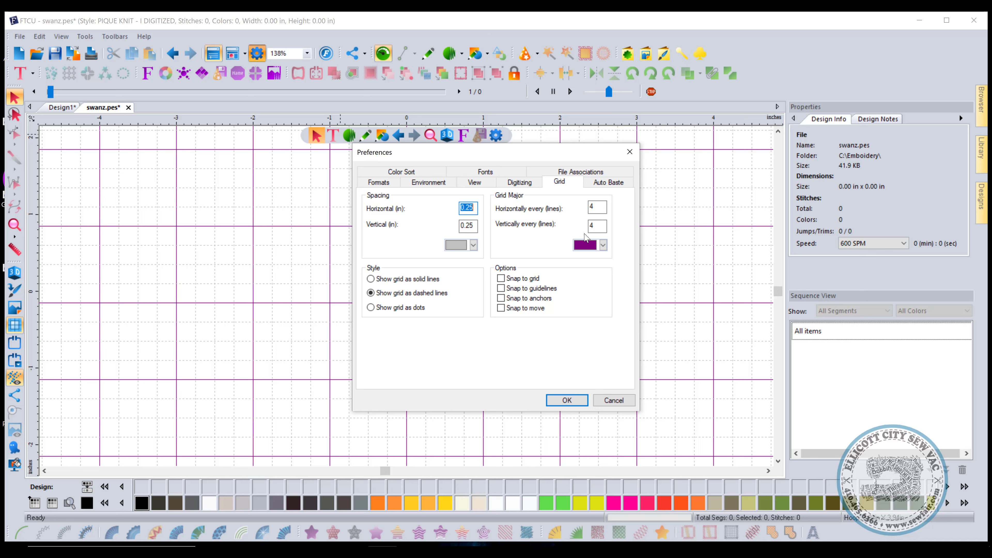
pyautogui.doubleClick(600, 206)
pyautogui.click(567, 401)
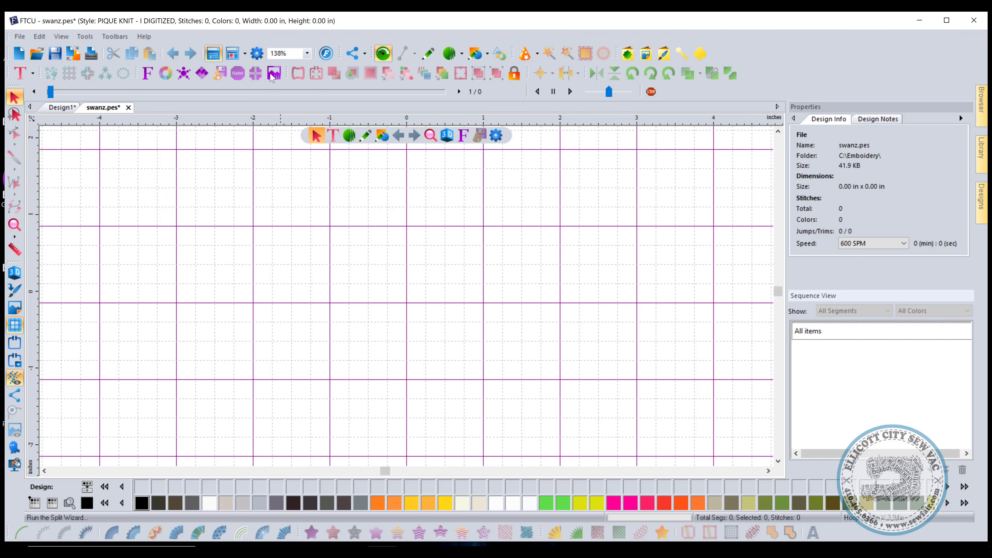
# Review the grid spacing, style and snap options in the preferences and accept them.
pyautogui.click(258, 57)
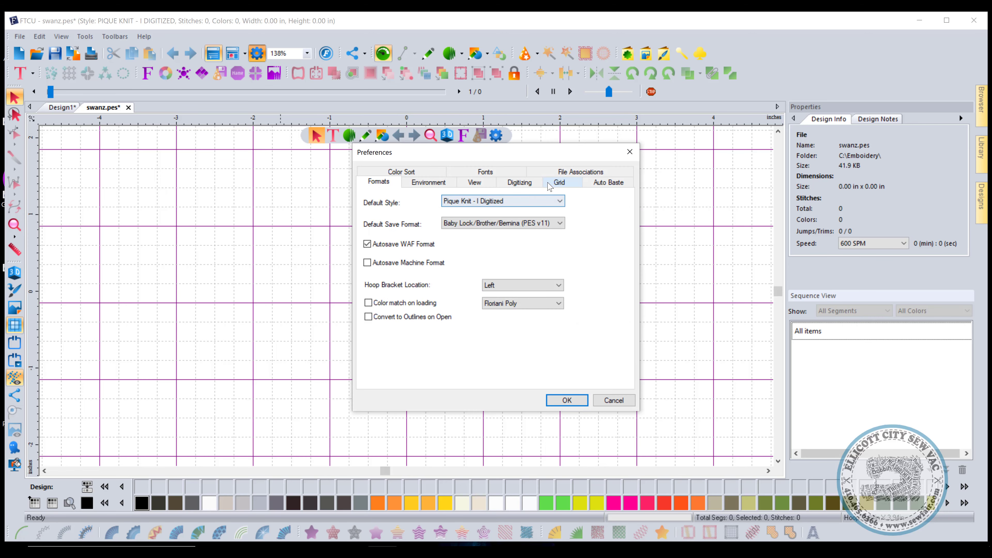
pyautogui.click(560, 182)
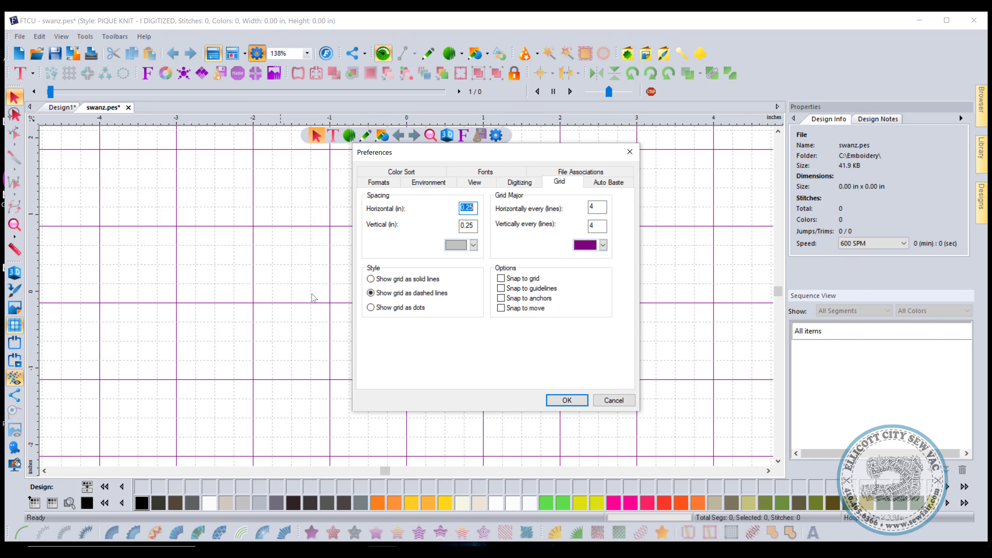
pyautogui.click(578, 405)
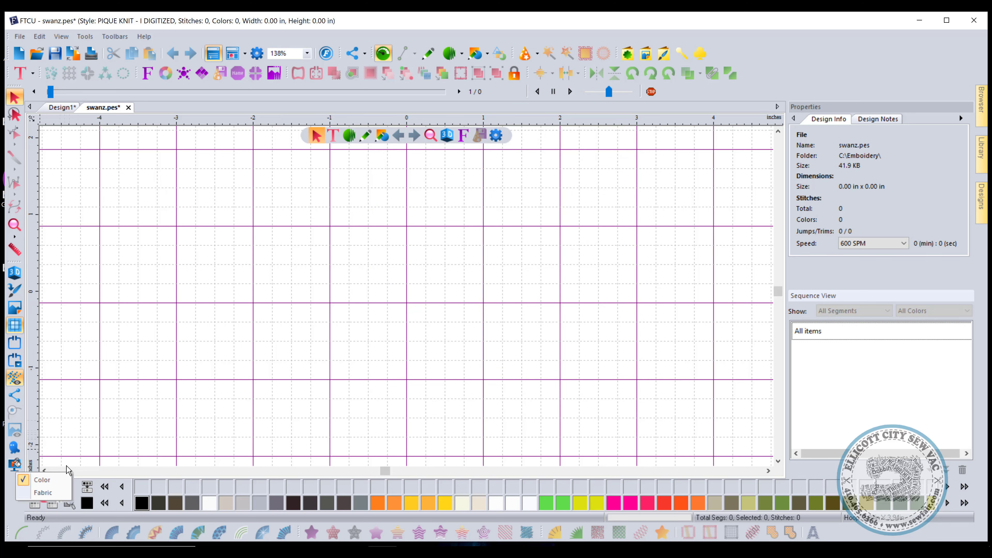
# Set the workspace background color to light gray (Red 192, Green 192, Blue 192).
pyautogui.click(16, 472)
pyautogui.click(453, 282)
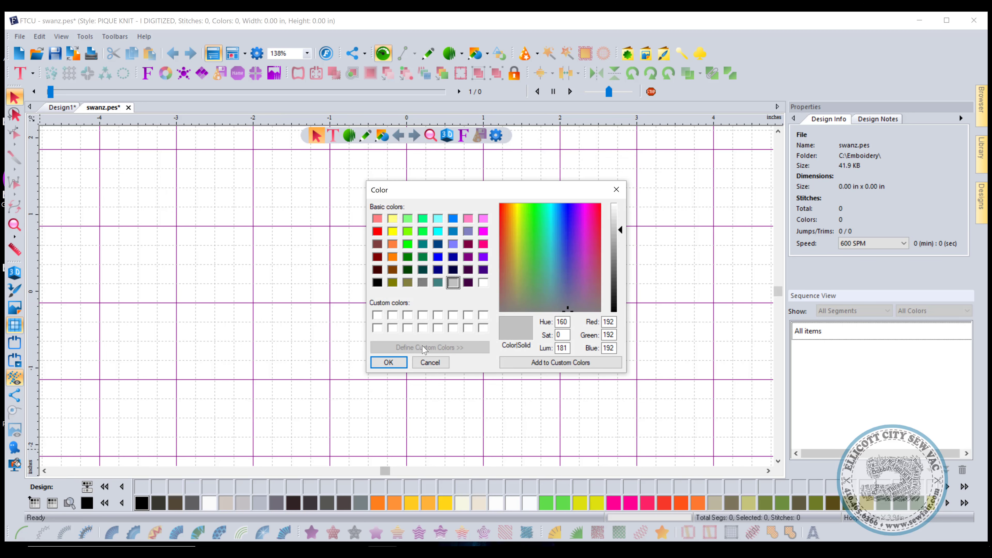
pyautogui.click(388, 362)
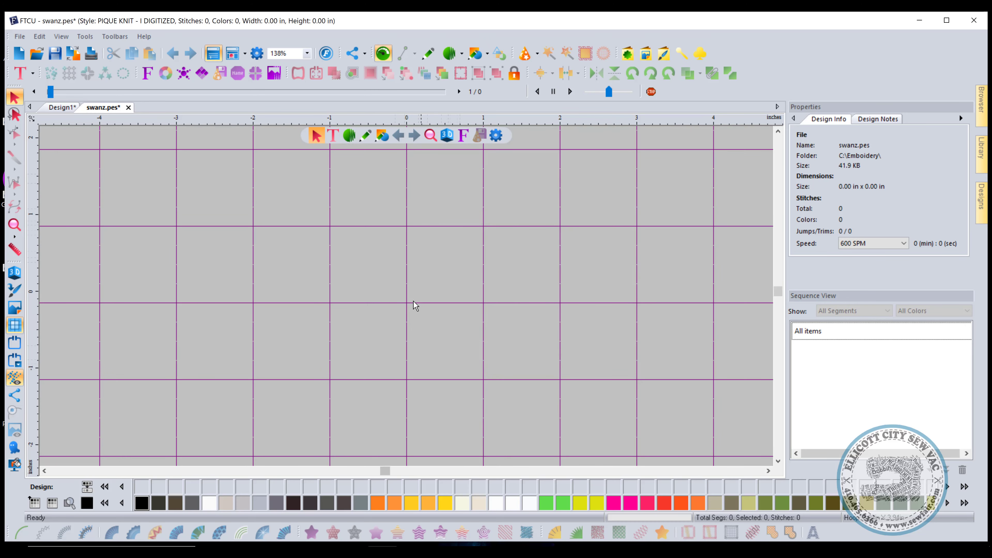
# Set the color of the minor grid lines to black in the grid preferences.
pyautogui.click(257, 53)
pyautogui.click(559, 182)
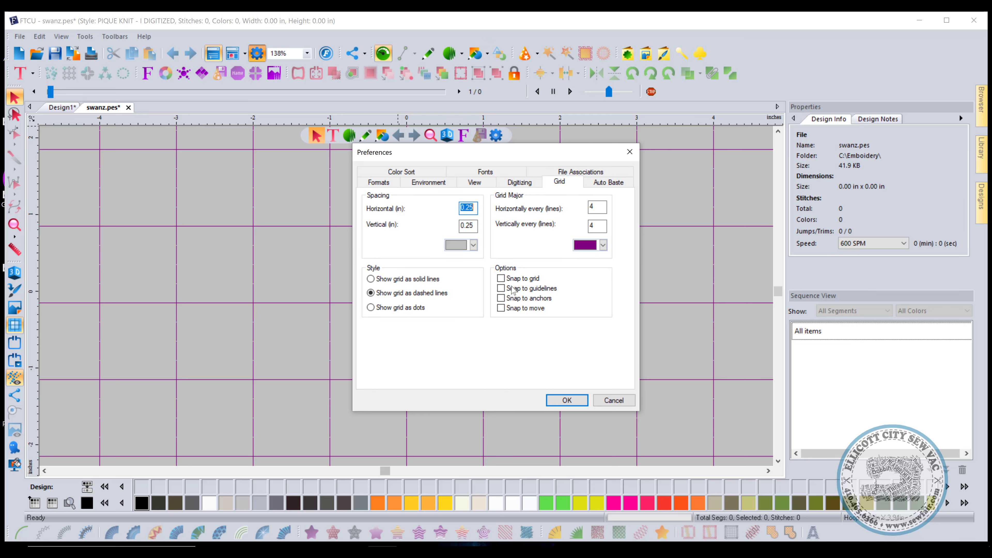
pyautogui.click(473, 246)
pyautogui.click(449, 257)
pyautogui.click(566, 401)
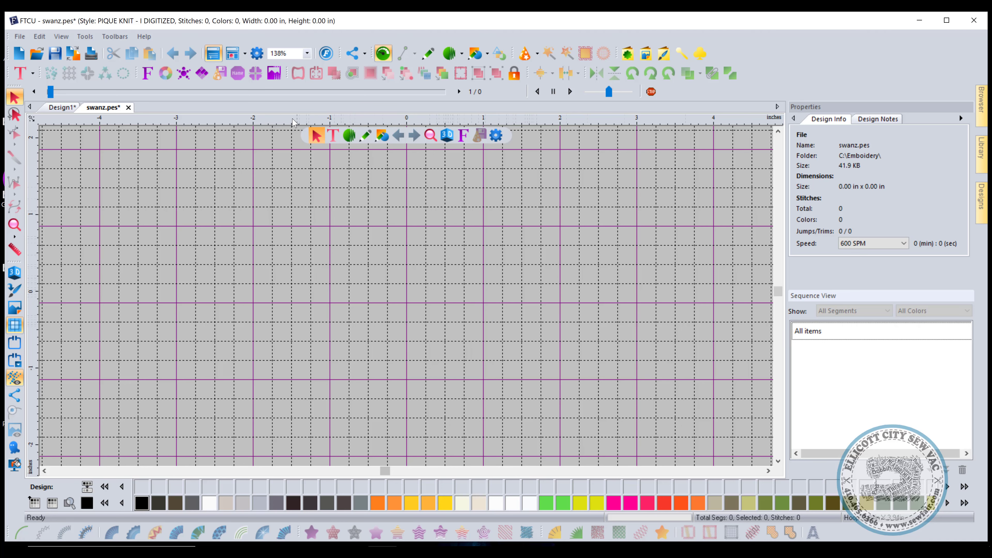
# Change the grid style to solid lines in the preferences.
pyautogui.click(257, 53)
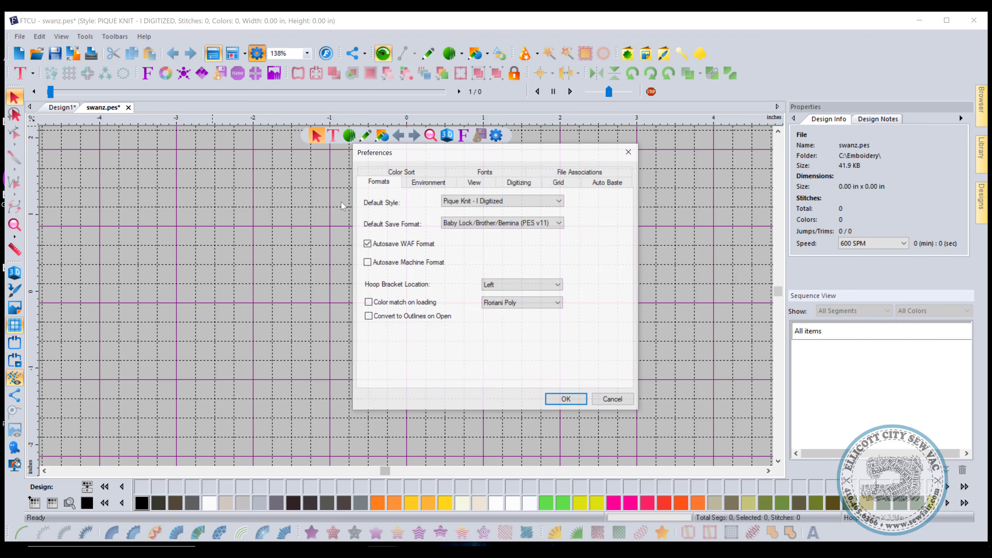
pyautogui.click(574, 173)
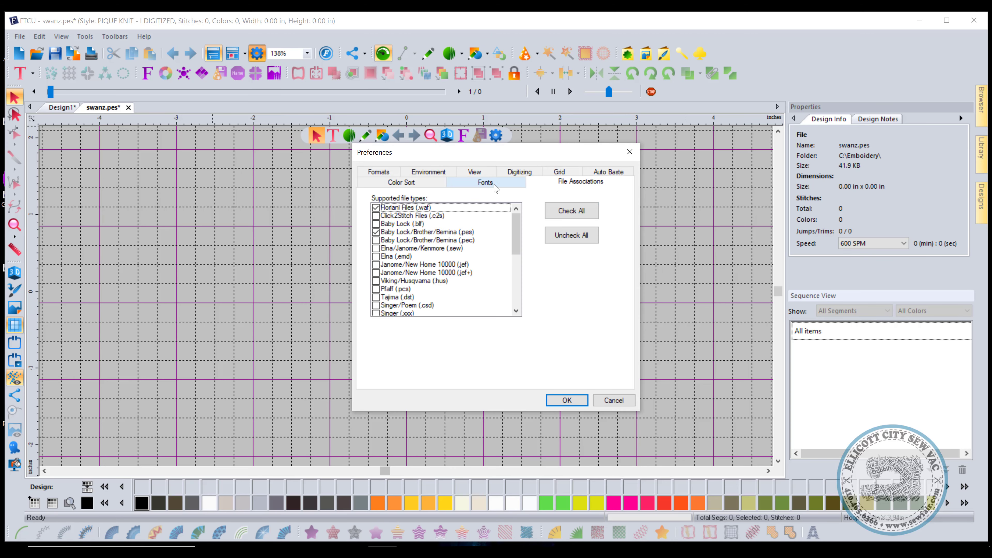
pyautogui.click(560, 172)
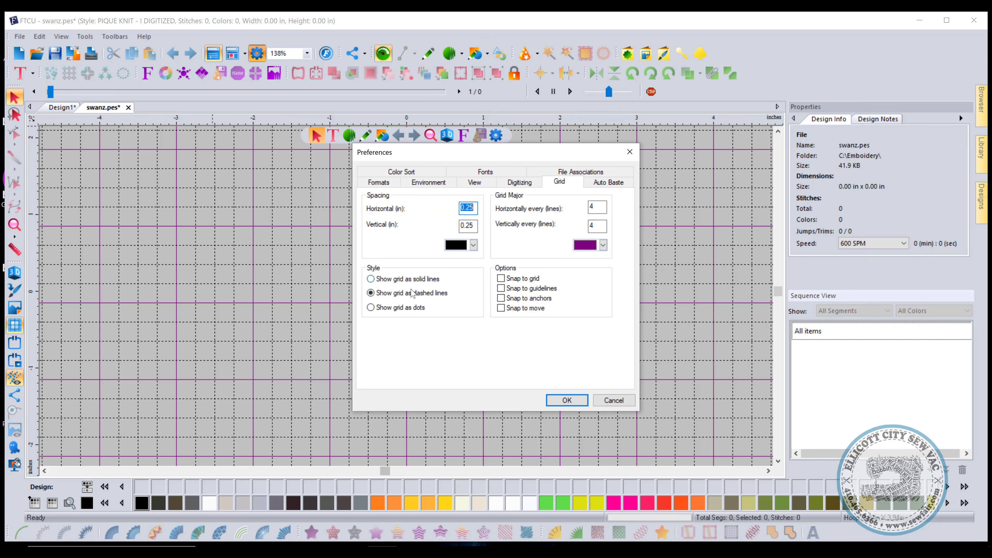
pyautogui.click(370, 279)
pyautogui.click(567, 400)
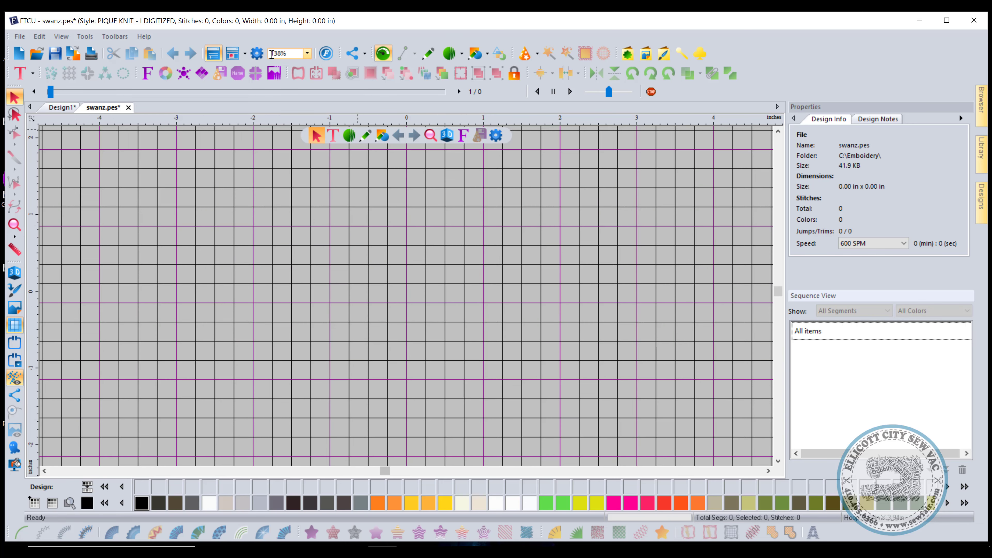
# Change the grid style to dots in the preferences.
pyautogui.click(256, 53)
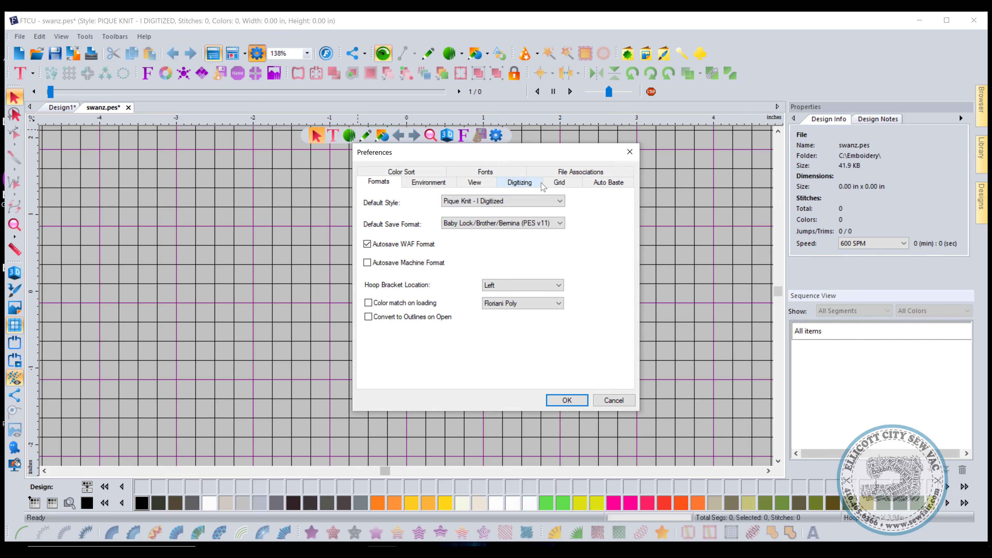
pyautogui.click(558, 182)
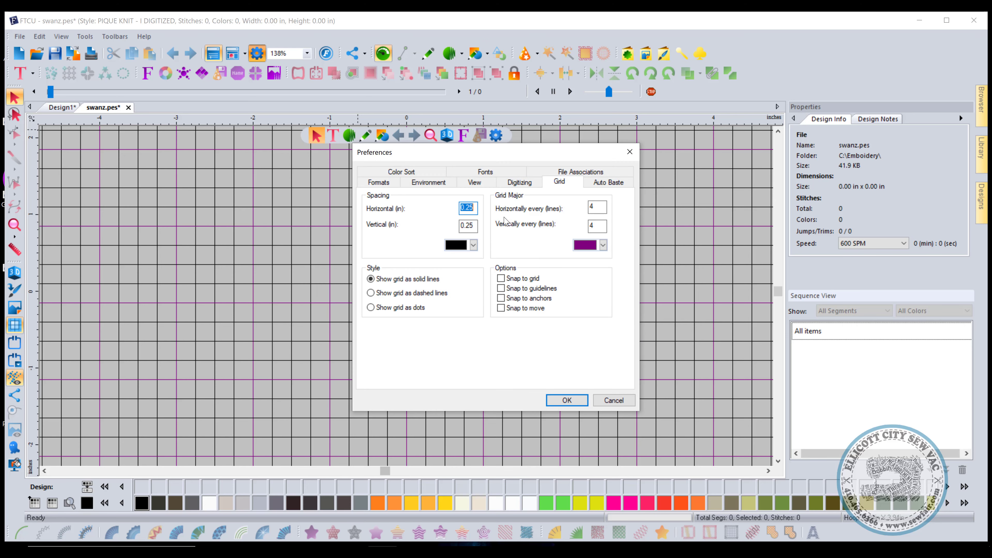
pyautogui.click(393, 309)
pyautogui.click(573, 403)
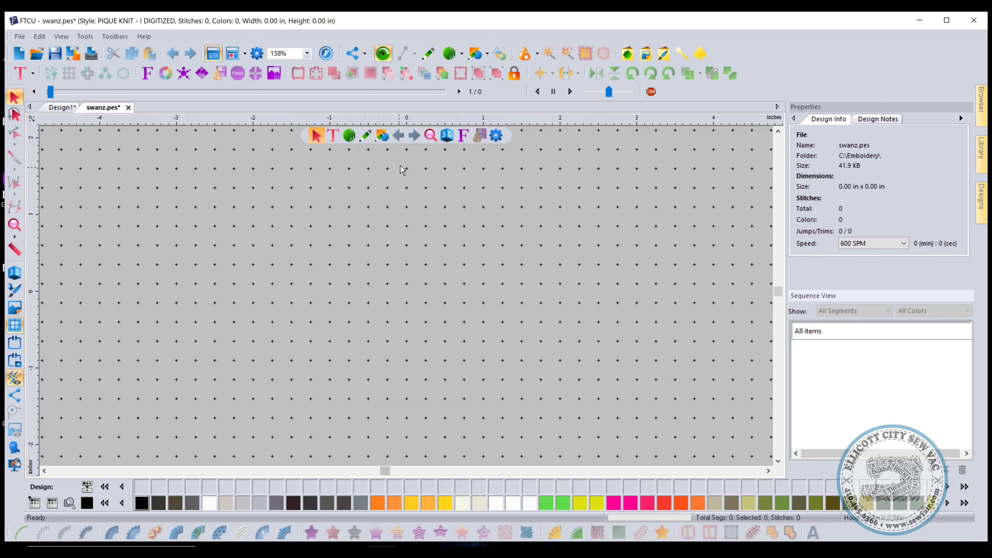
# Show the grid as dashed lines and set the minor grid line color to dark gray in the preferences.
pyautogui.click(257, 53)
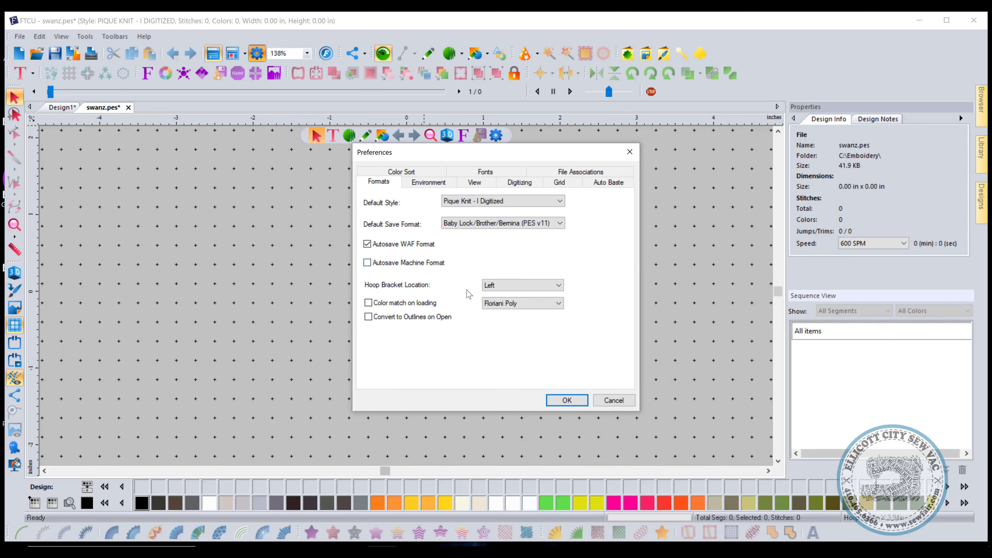
pyautogui.click(529, 186)
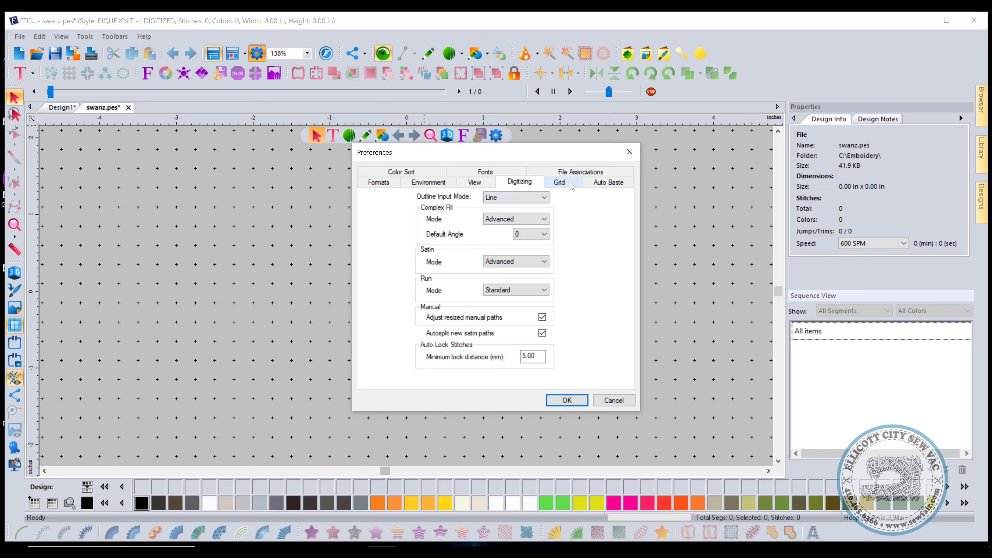
pyautogui.click(560, 182)
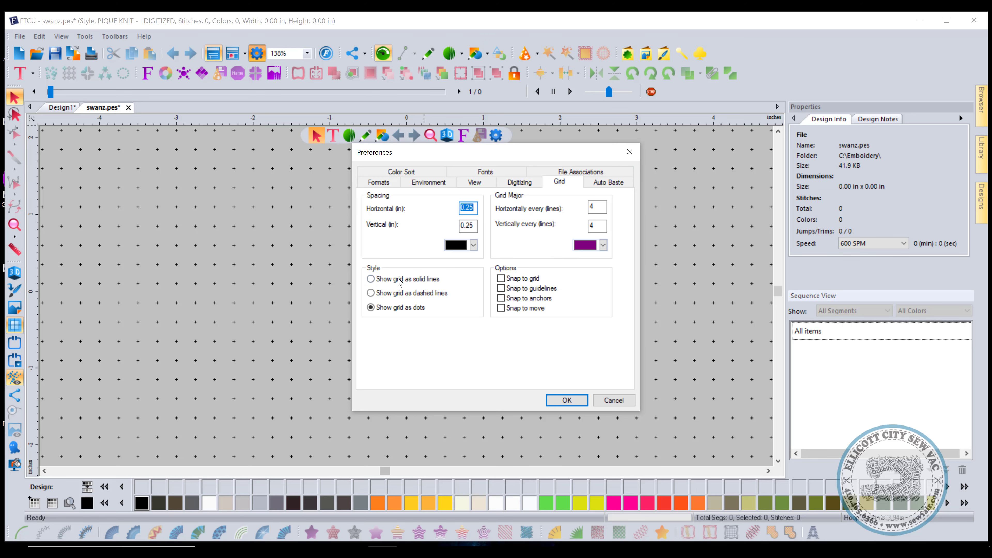
pyautogui.click(397, 294)
pyautogui.click(474, 246)
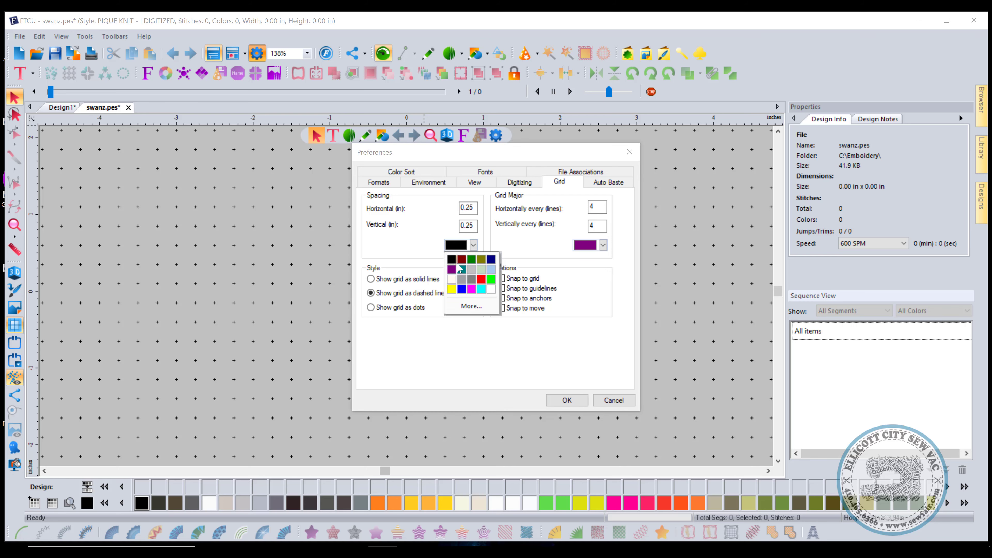
pyautogui.click(470, 284)
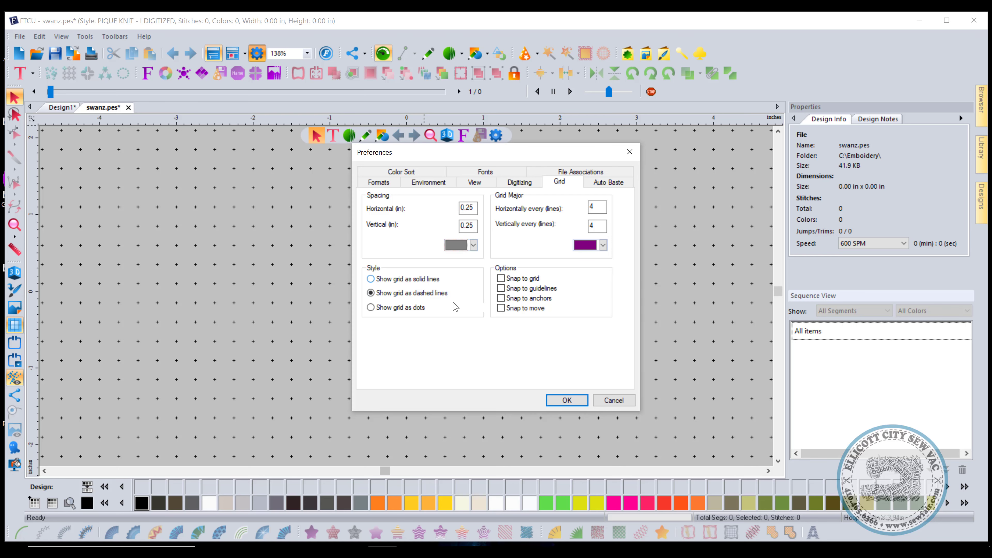
pyautogui.click(560, 397)
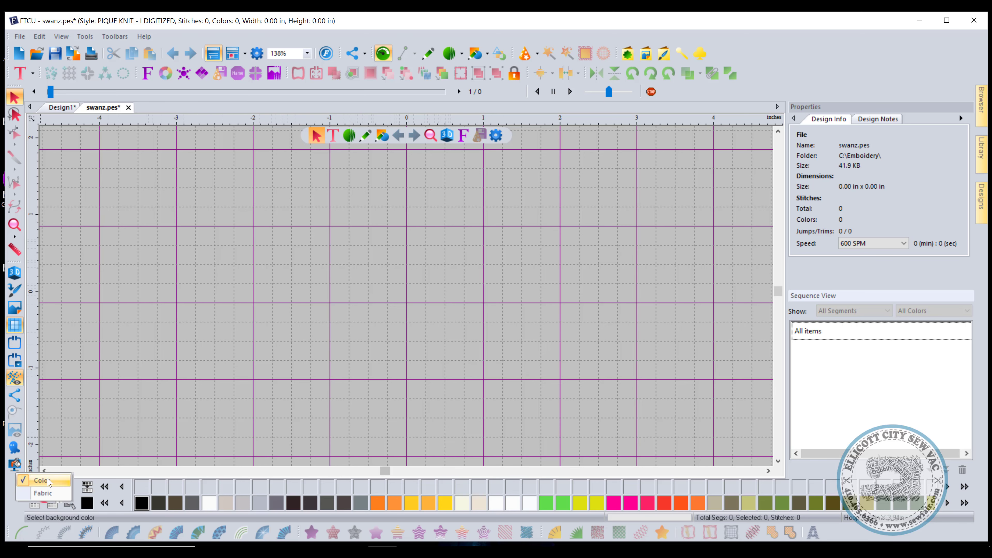
# Set the workspace background color to white (Red 255, Green 255, Blue 255).
pyautogui.click(14, 465)
pyautogui.click(484, 283)
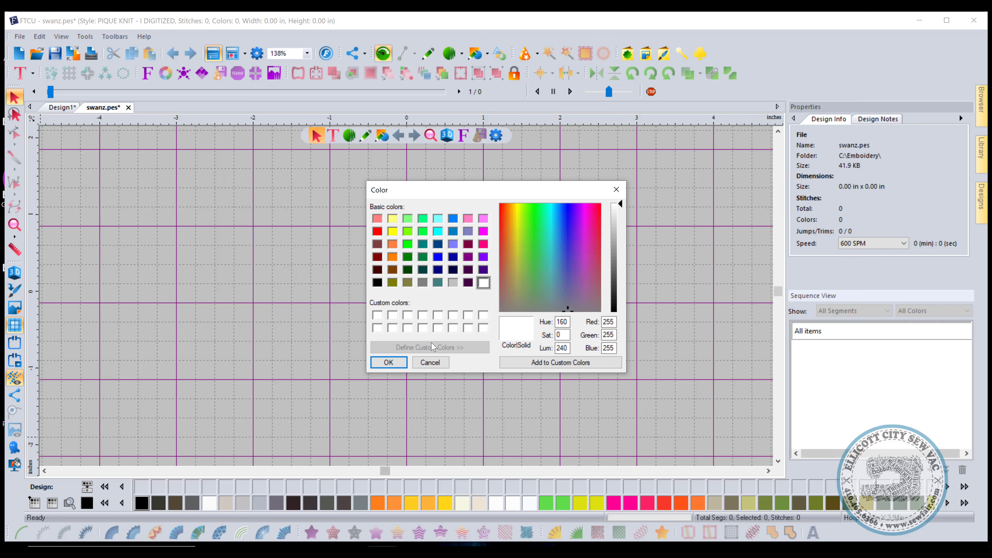
pyautogui.click(389, 362)
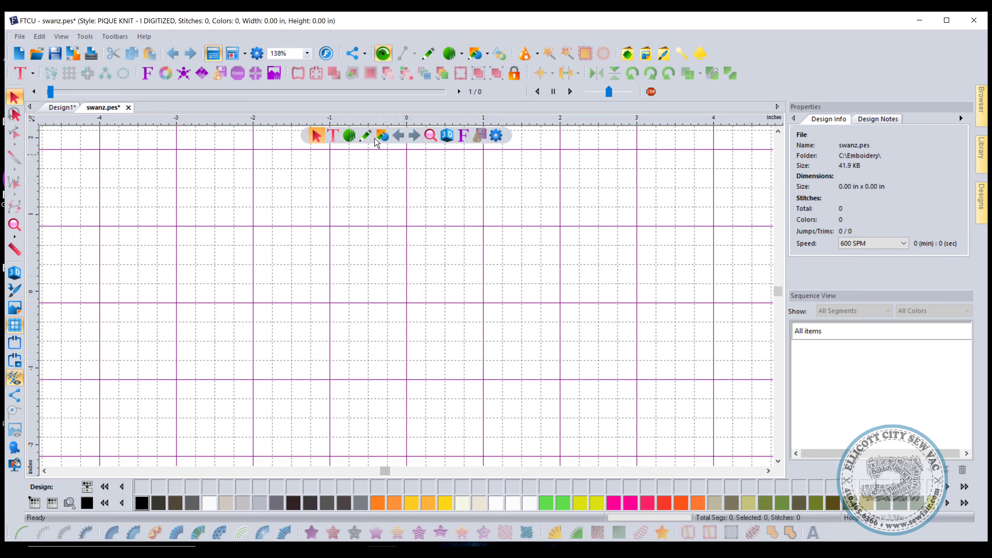
# Enable Snap to grid in the grid preferences and accept the change.
pyautogui.click(257, 53)
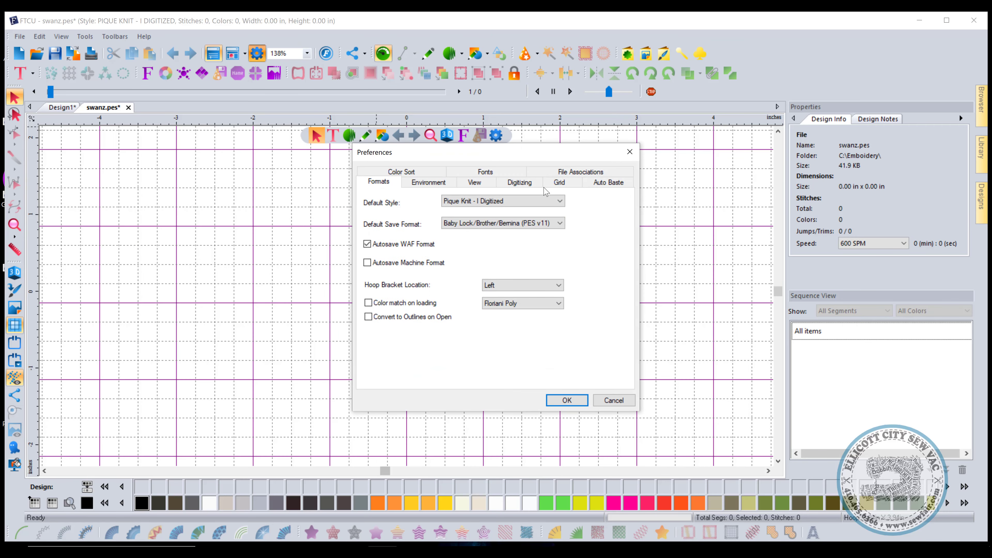
pyautogui.click(558, 183)
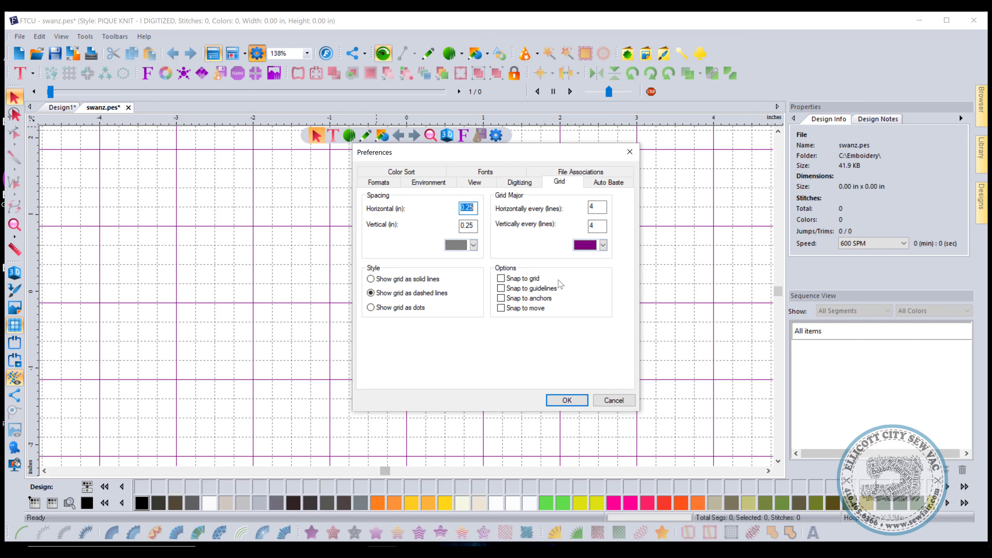
pyautogui.click(524, 278)
pyautogui.click(566, 400)
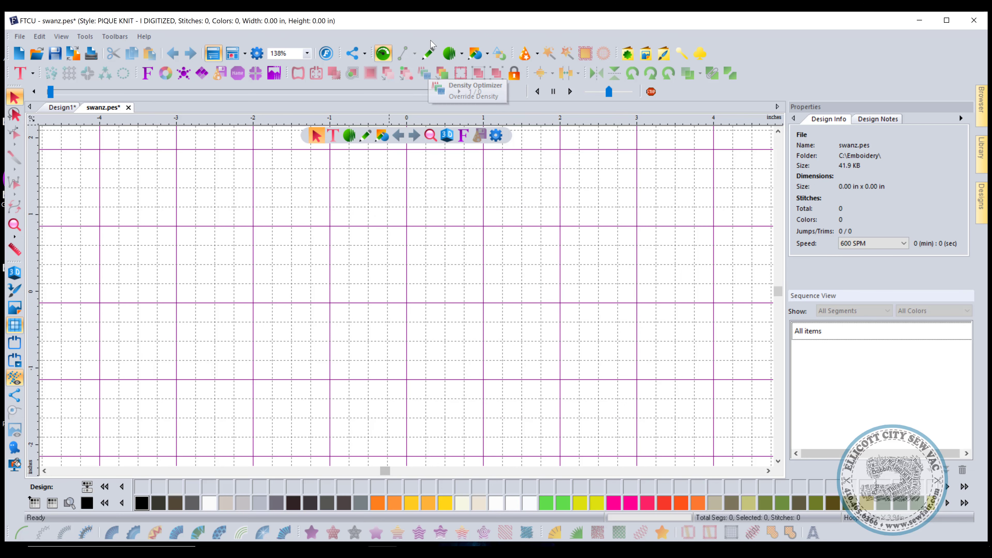
# Draw an artwork path of two stacked diamonds about 0.50 by 1.00 in with points on grid intersections, then delete it.
pyautogui.click(428, 55)
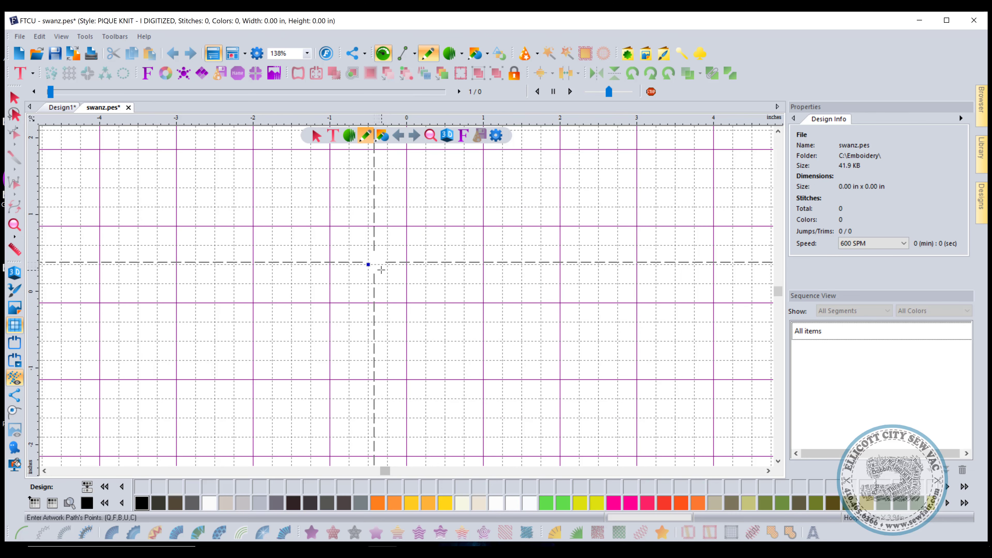
pyautogui.click(388, 283)
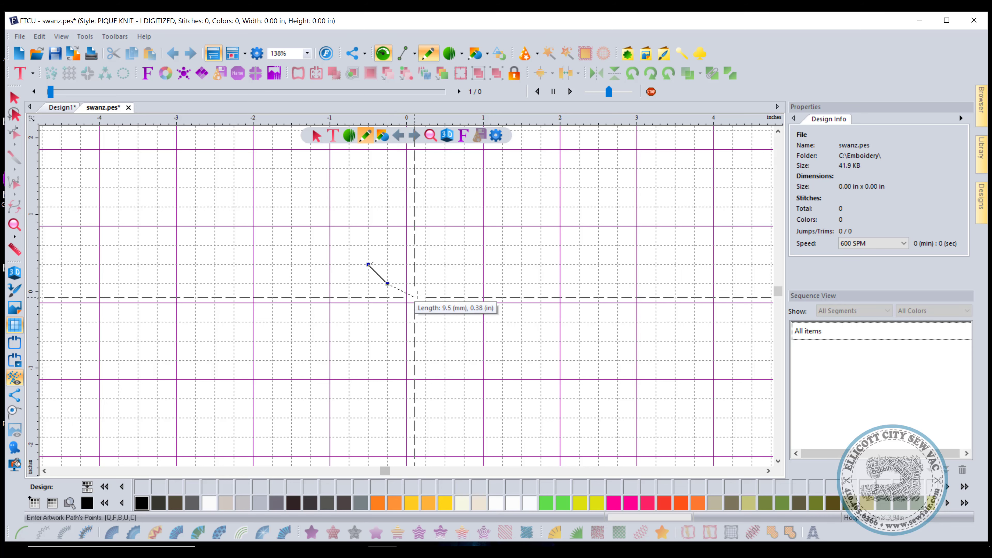
pyautogui.click(406, 265)
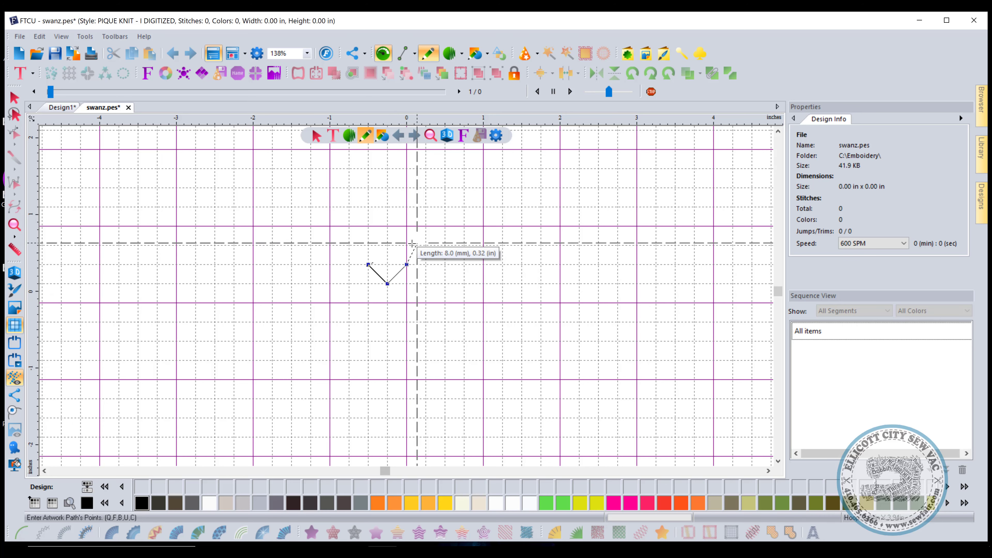
pyautogui.click(387, 246)
pyautogui.click(406, 225)
pyautogui.click(388, 206)
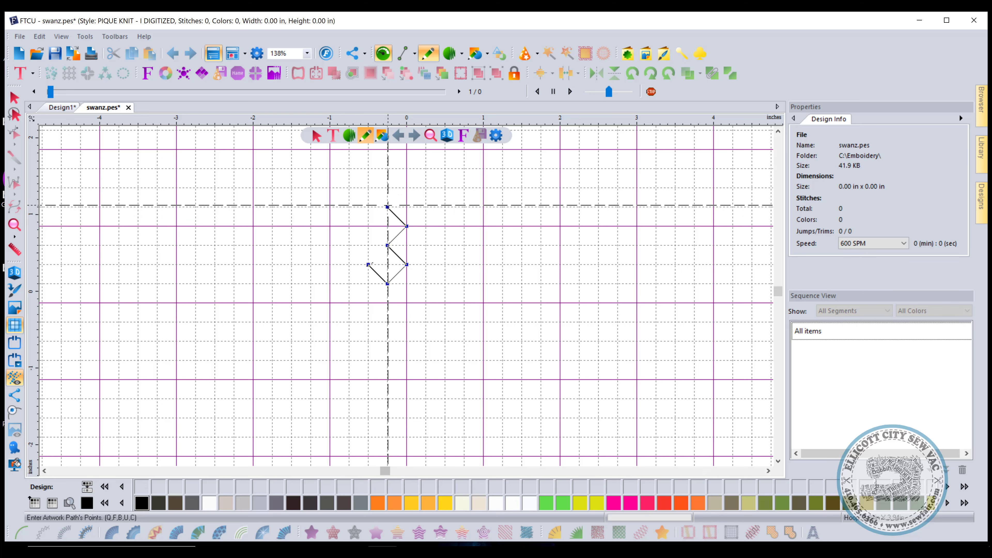
pyautogui.click(368, 226)
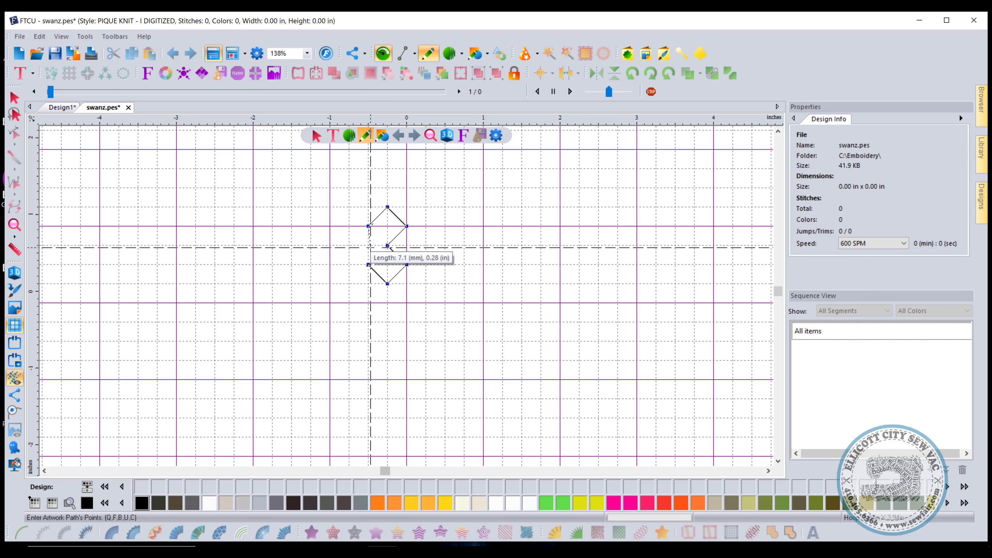
pyautogui.click(387, 245)
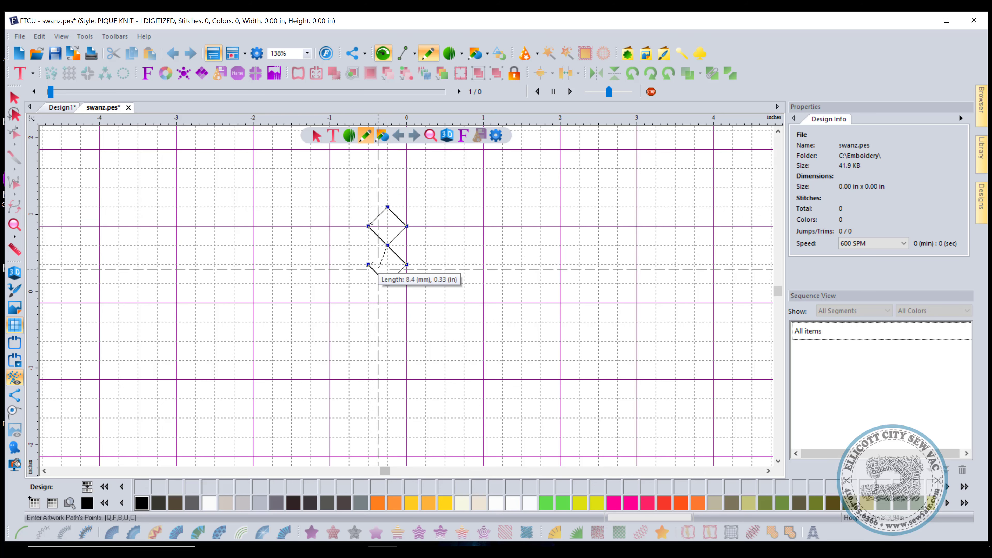
pyautogui.click(368, 265)
pyautogui.press('Return')
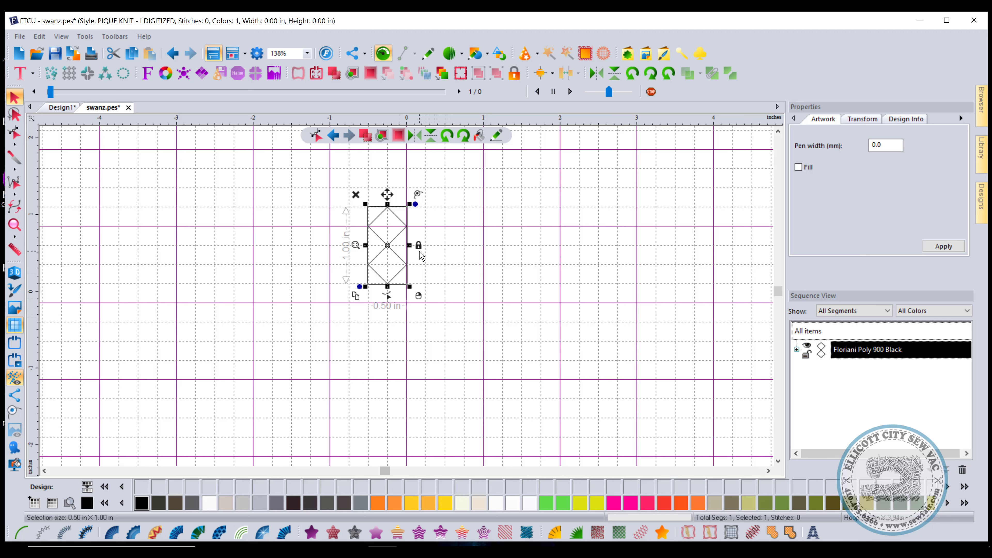
pyautogui.press('Delete')
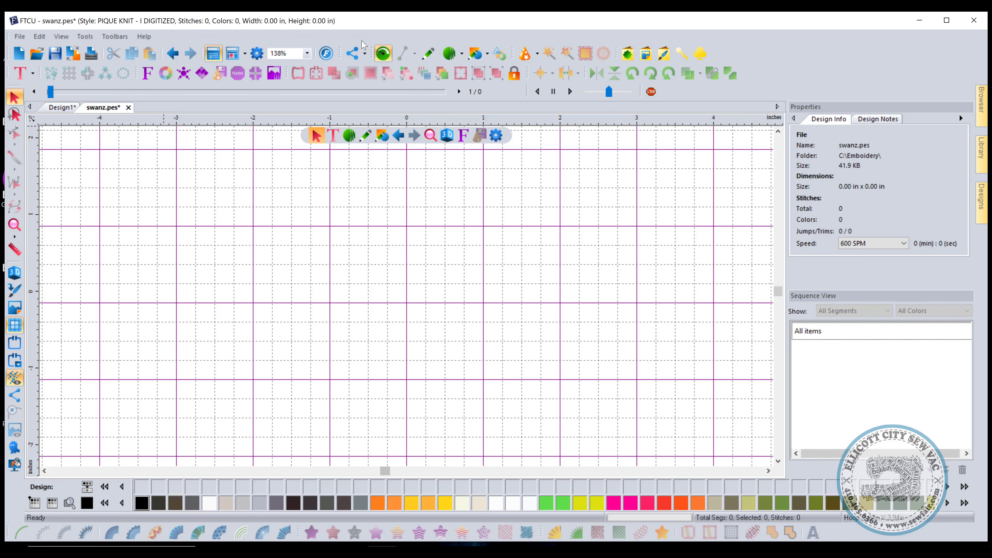
# Switch the rulers to metric and set the grid spacing to 1 mm with major lines every 10 lines, both horizontally and vertically.
pyautogui.rightClick(536, 128)
pyautogui.click(541, 142)
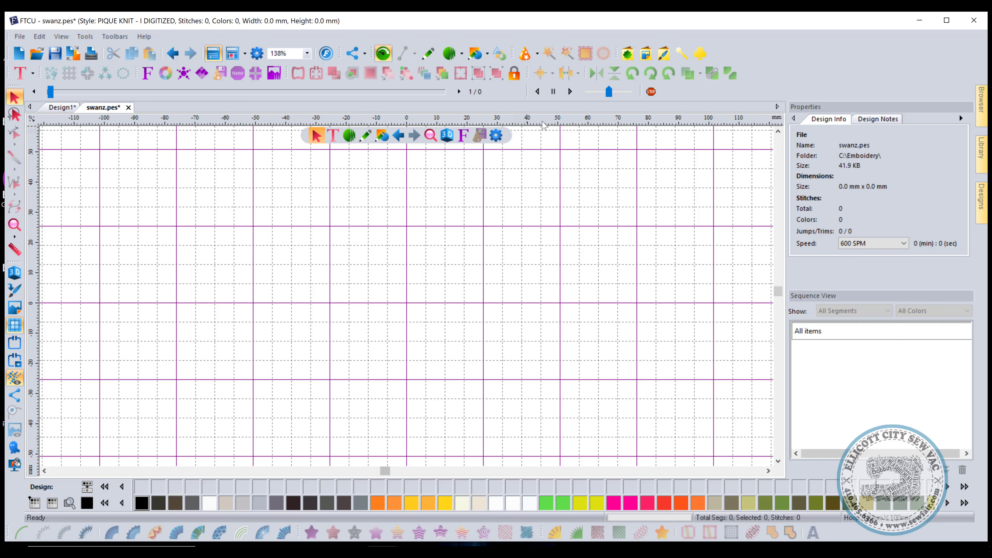
pyautogui.rightClick(543, 125)
pyautogui.click(573, 223)
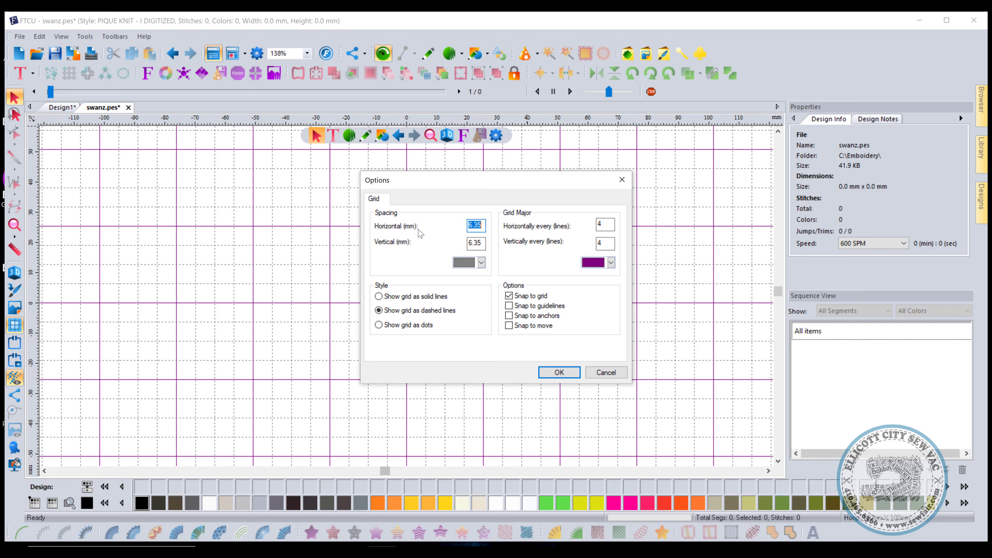
pyautogui.write('1')
pyautogui.press('Tab')
pyautogui.write('1')
pyautogui.doubleClick(612, 225)
pyautogui.press('Tab')
pyautogui.write('10')
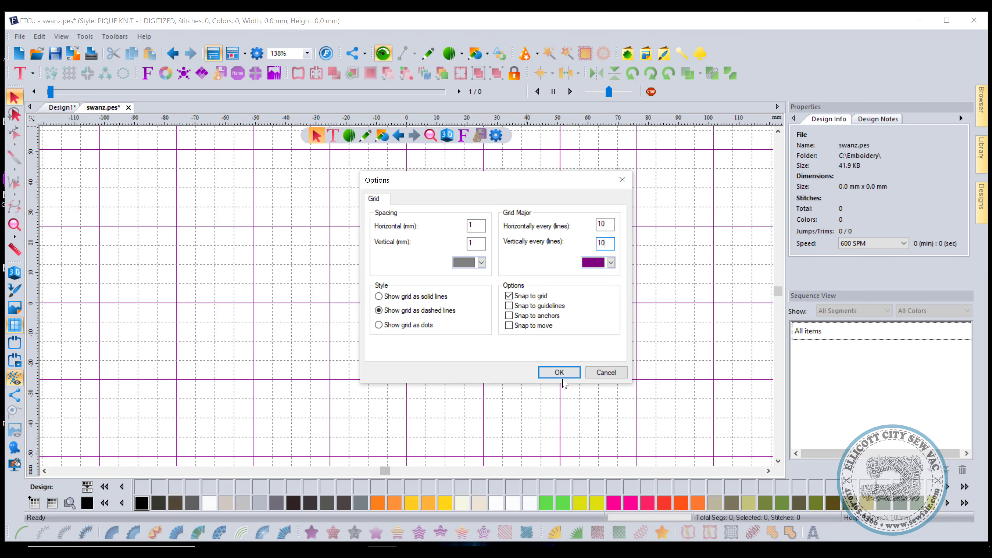
pyautogui.click(559, 373)
# Draw an open zigzag artwork path about 8.0 by 9.0 mm with points on grid intersections, then delete it.
pyautogui.scroll(3, 382, 270)
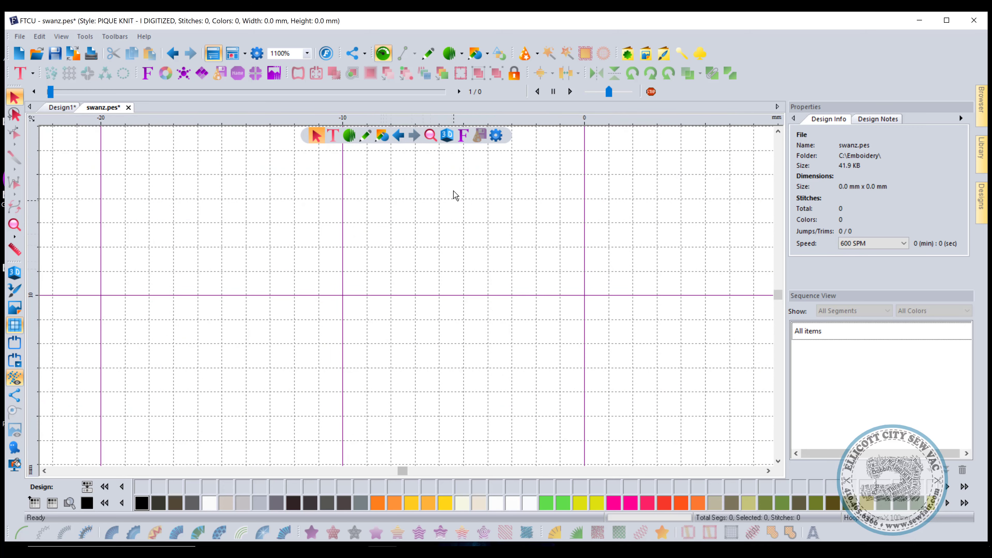
pyautogui.click(428, 53)
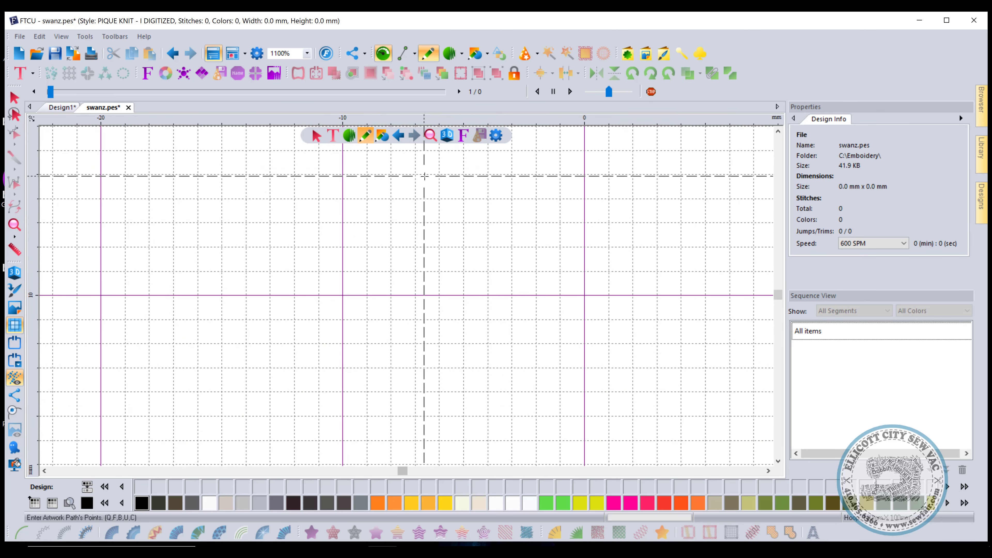
pyautogui.click(439, 174)
pyautogui.click(415, 199)
pyautogui.click(391, 222)
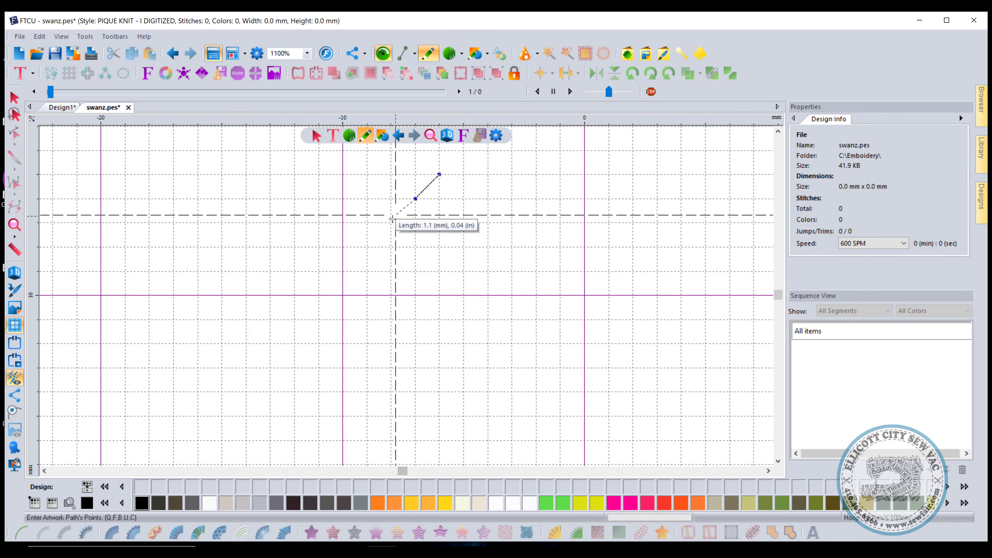
pyautogui.click(415, 247)
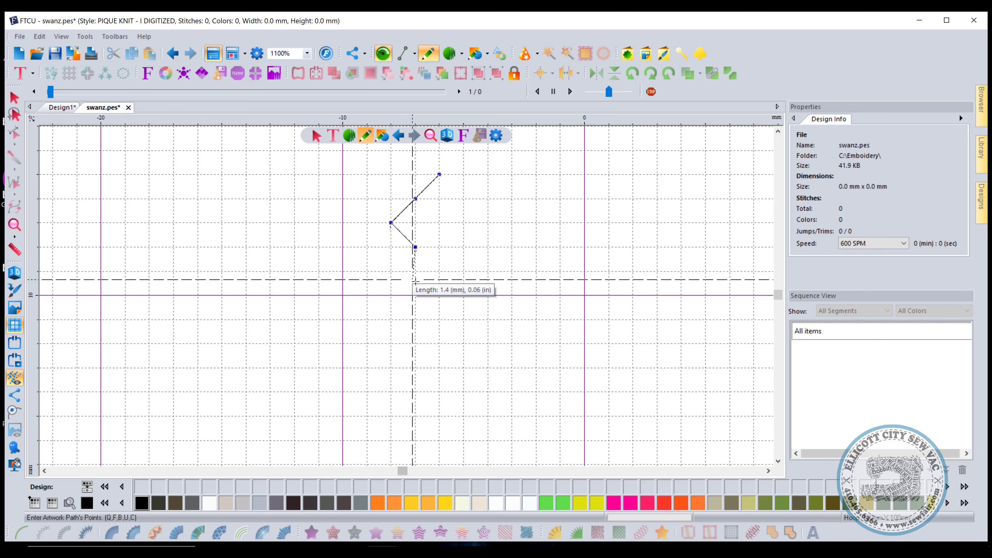
pyautogui.click(391, 271)
pyautogui.click(415, 295)
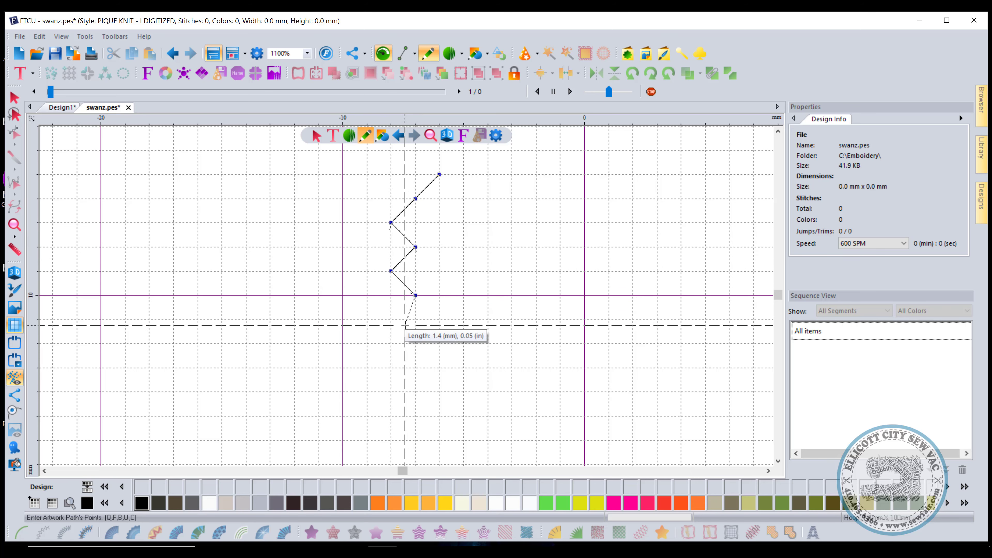
pyautogui.click(391, 319)
pyautogui.click(367, 344)
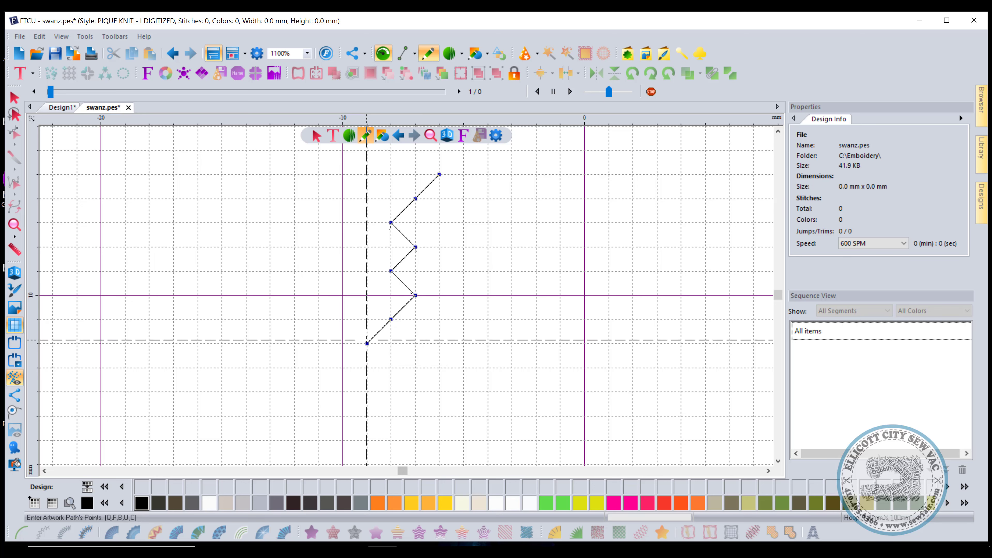
pyautogui.click(391, 367)
pyautogui.click(415, 391)
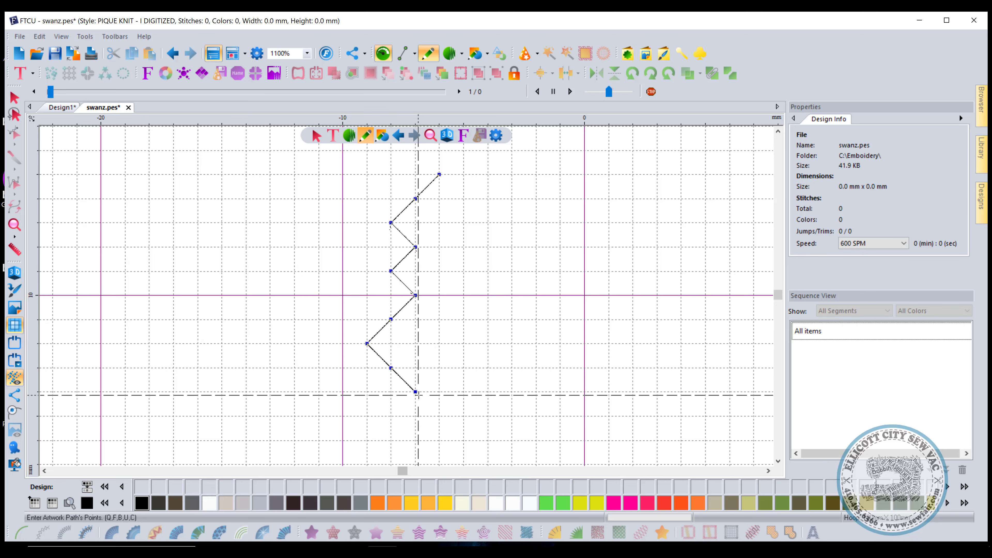
pyautogui.click(440, 368)
pyautogui.click(464, 344)
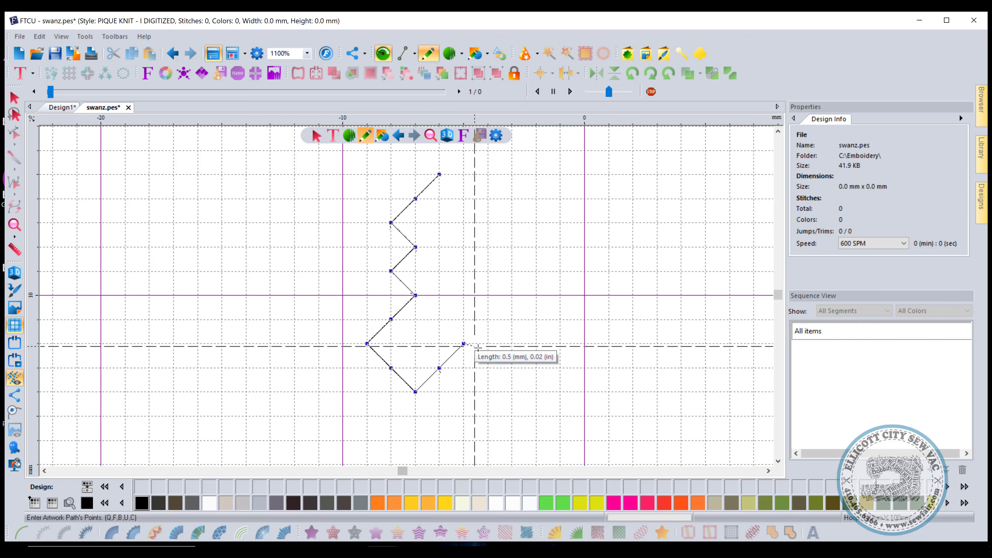
pyautogui.click(487, 368)
pyautogui.click(512, 392)
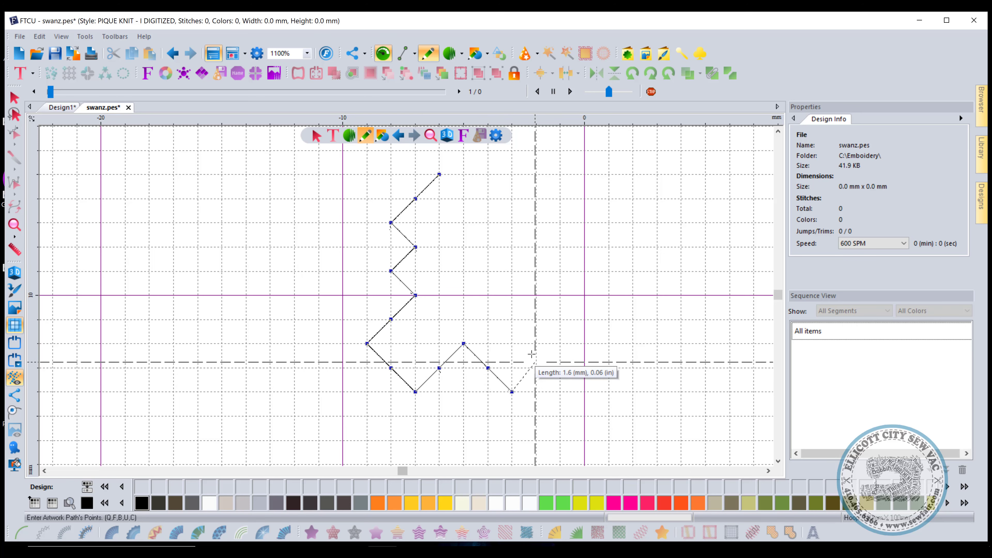
pyautogui.click(536, 367)
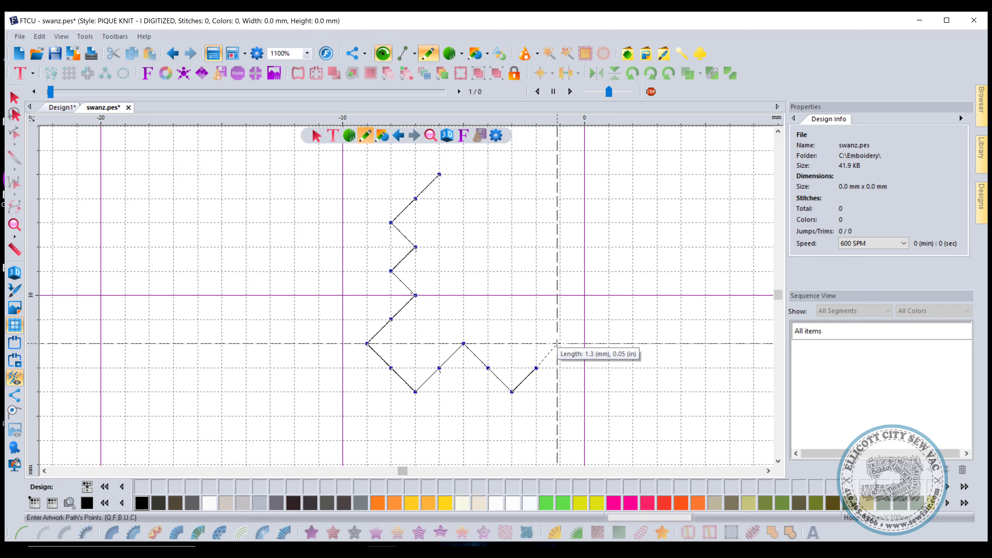
pyautogui.click(560, 344)
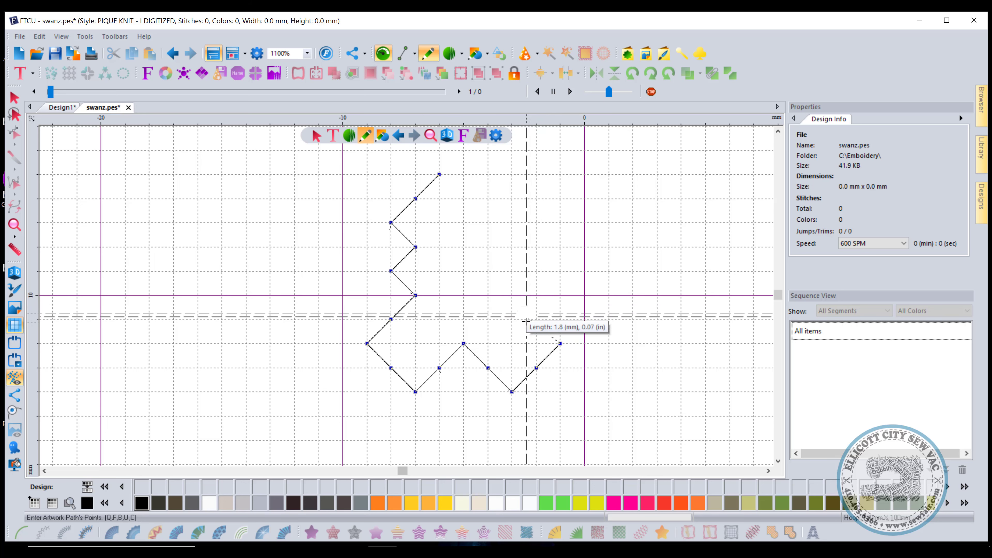
pyautogui.click(537, 319)
pyautogui.click(536, 295)
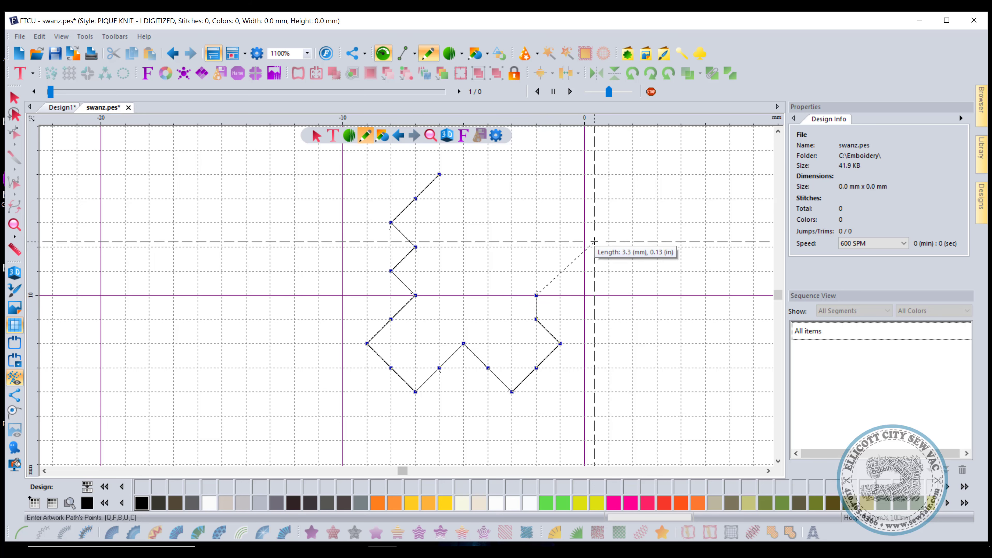
pyautogui.press('Return')
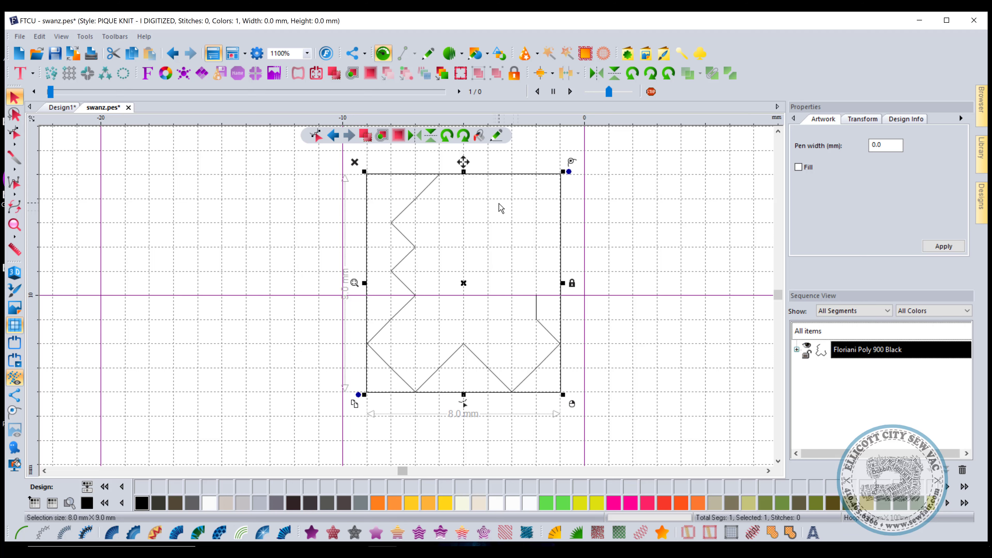
pyautogui.press('Delete')
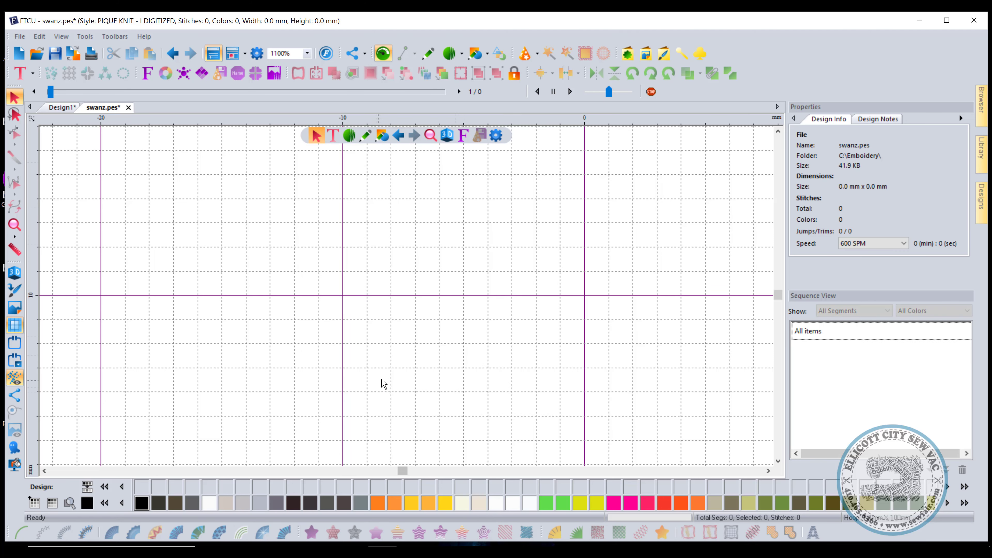
# Enable Snap to guidelines in the ruler options.
pyautogui.scroll(-1, 428, 298)
pyautogui.rightClick(536, 116)
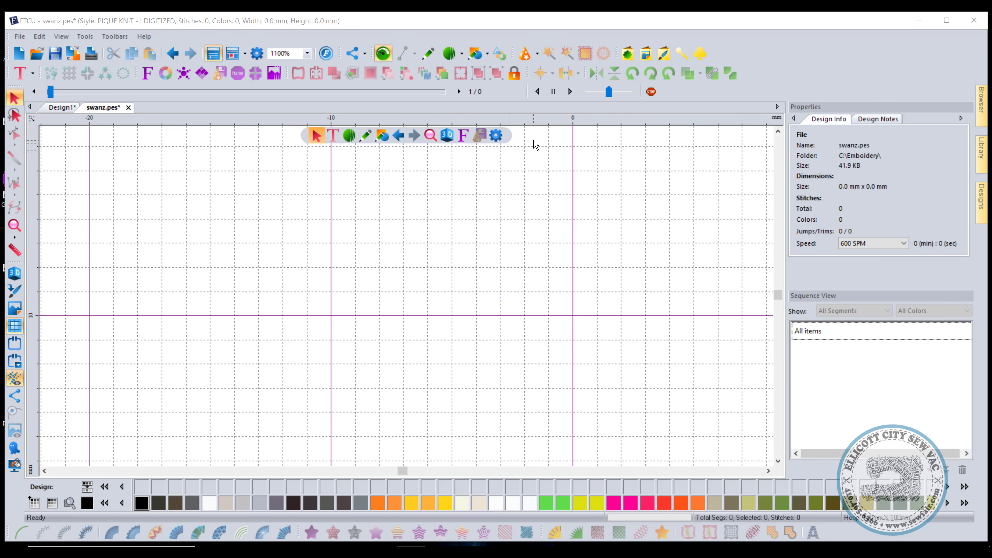
pyautogui.rightClick(548, 118)
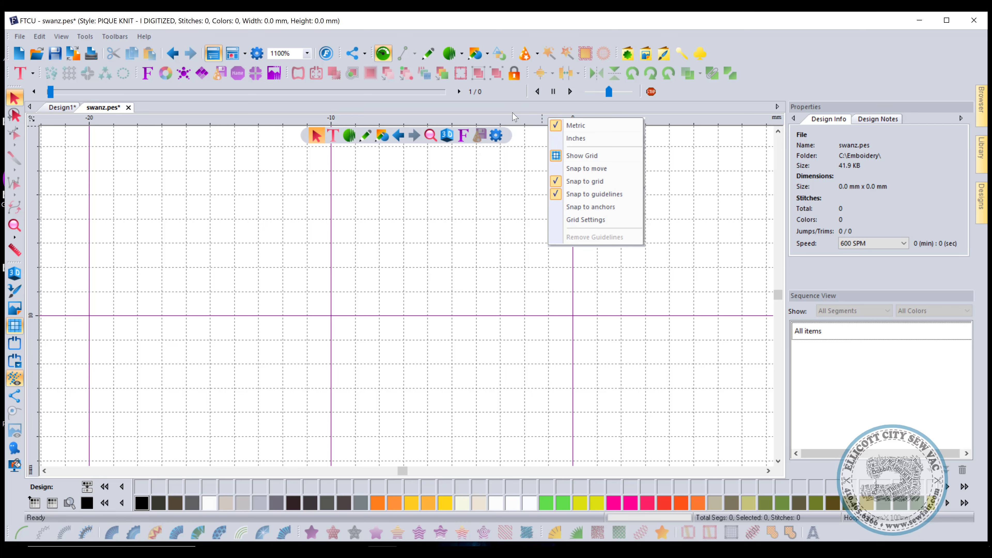
pyautogui.click(517, 120)
# Add two horizontal guidelines in the upper workspace and two vertical guidelines at about -16.5 and -14.5 mm from the rulers.
pyautogui.moveTo(519, 120); pyautogui.dragTo(525, 181)
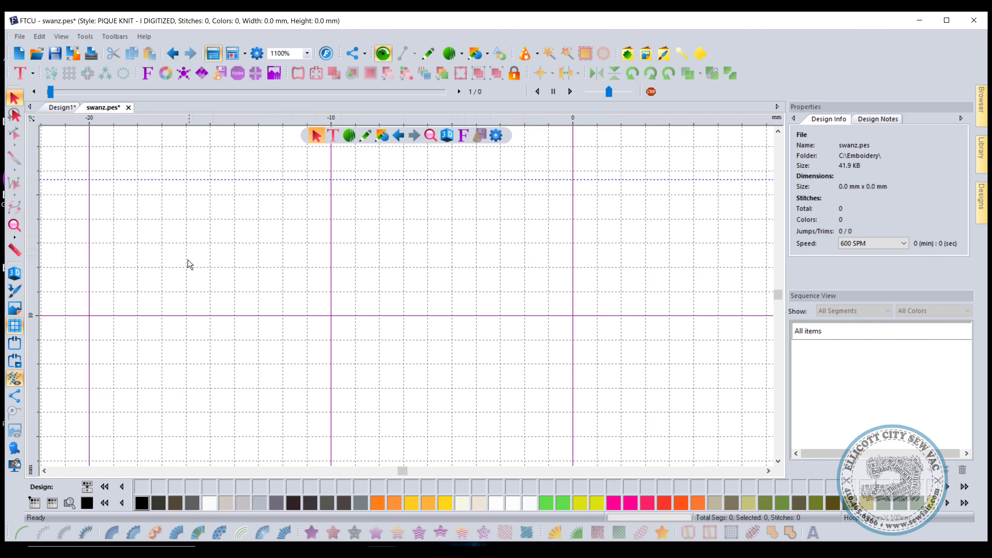
pyautogui.moveTo(165, 321); pyautogui.dragTo(174, 321)
pyautogui.moveTo(276, 122); pyautogui.dragTo(261, 213)
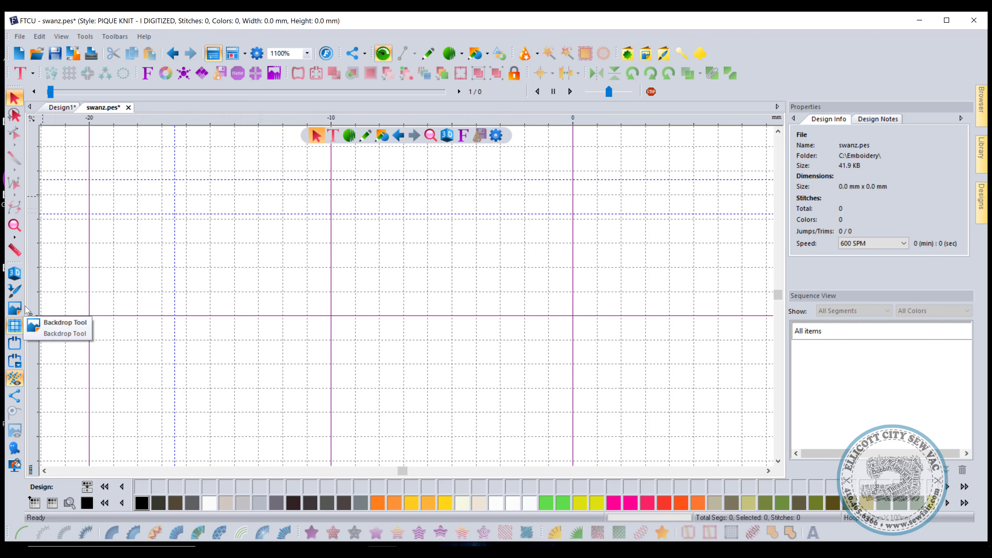
pyautogui.moveTo(183, 303); pyautogui.dragTo(222, 301)
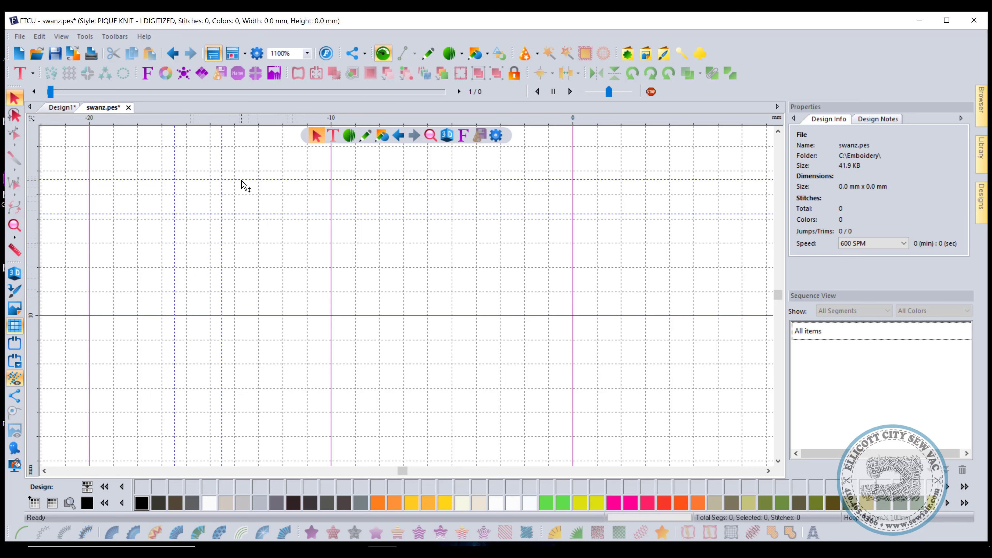
# Draw a four-point open artwork path about 9.4 by 4.3 mm with points snapped to the guidelines, then deselect it.
pyautogui.click(428, 53)
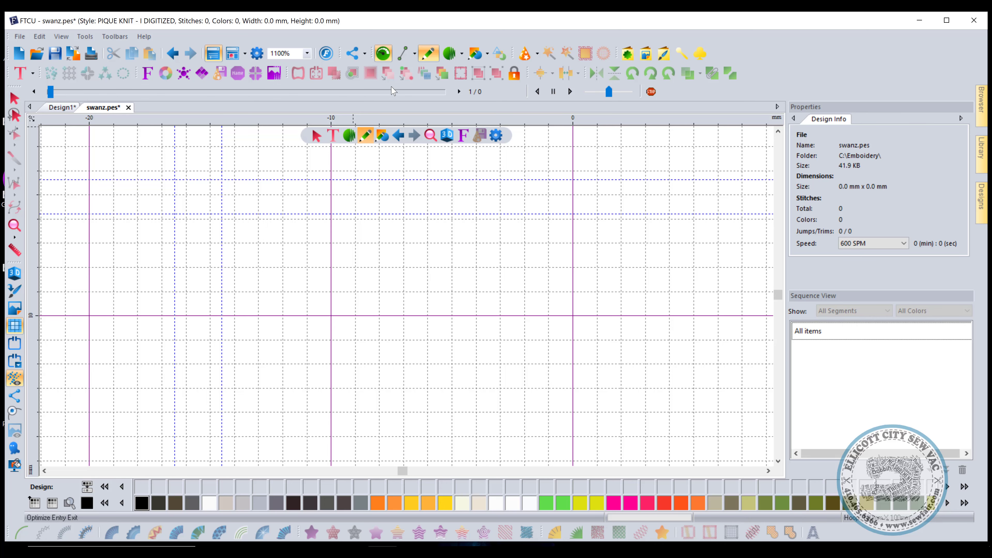
pyautogui.click(175, 180)
pyautogui.click(222, 214)
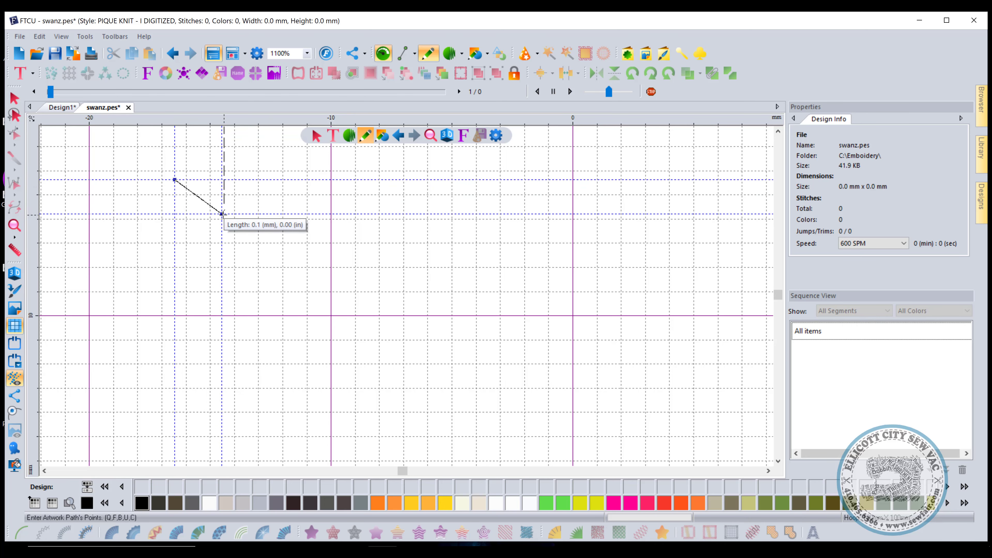
pyautogui.click(222, 284)
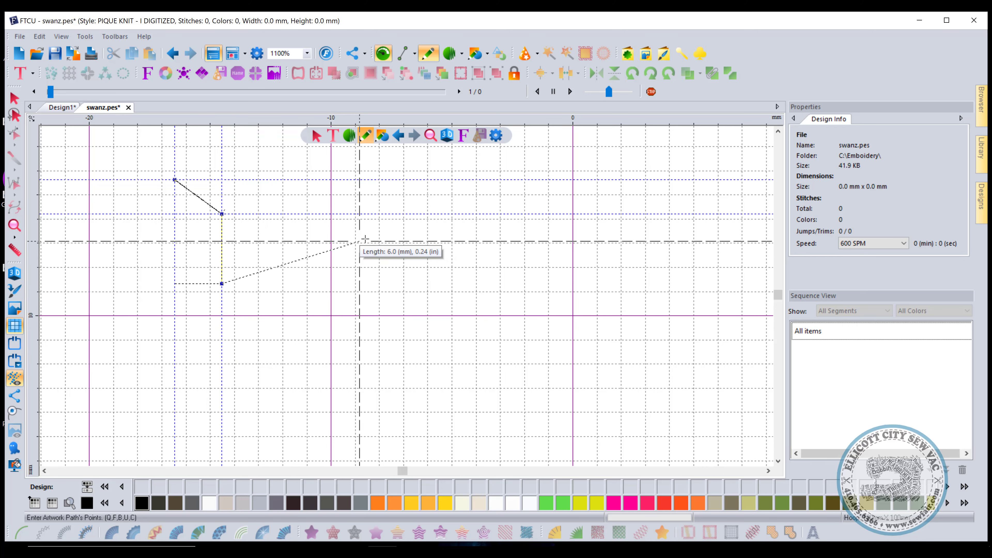
pyautogui.click(402, 213)
pyautogui.press('Return')
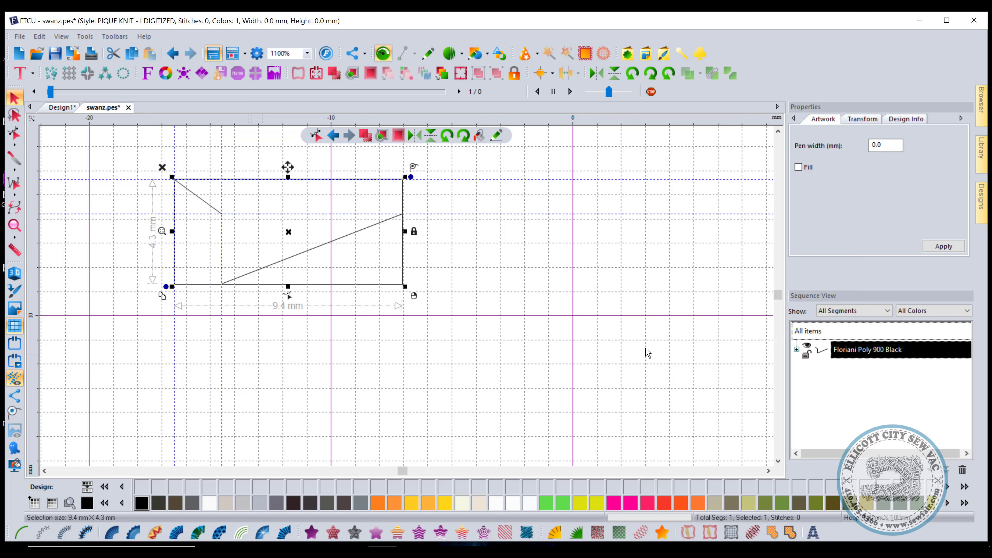
pyautogui.click(600, 334)
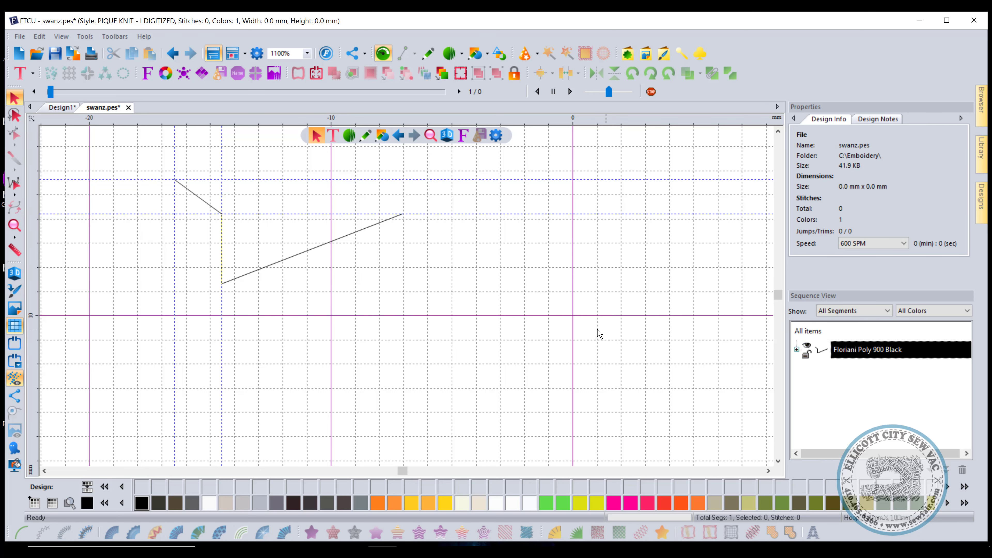
# Hide the grid and add two more vertical guidelines at about -5 and -9 mm.
pyautogui.rightClick(543, 124)
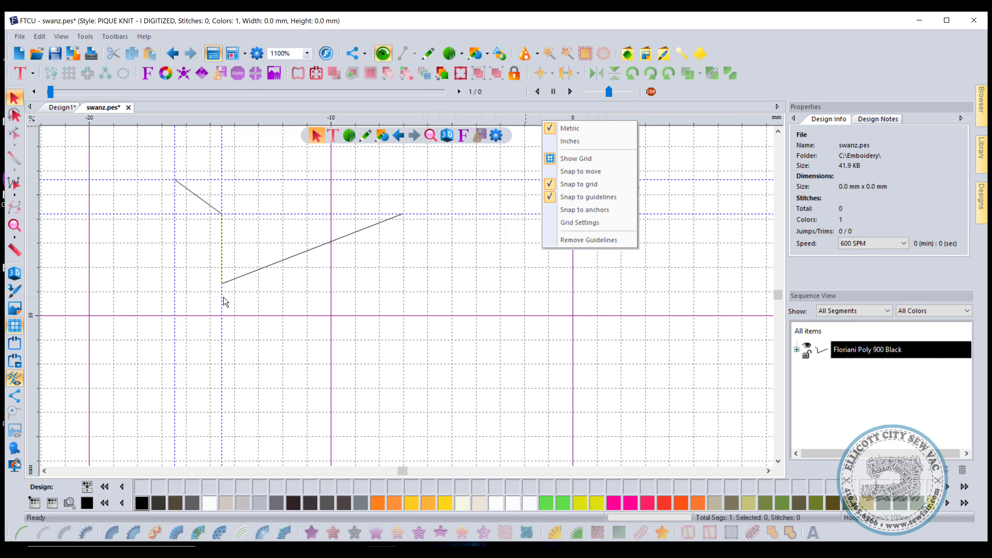
pyautogui.click(431, 284)
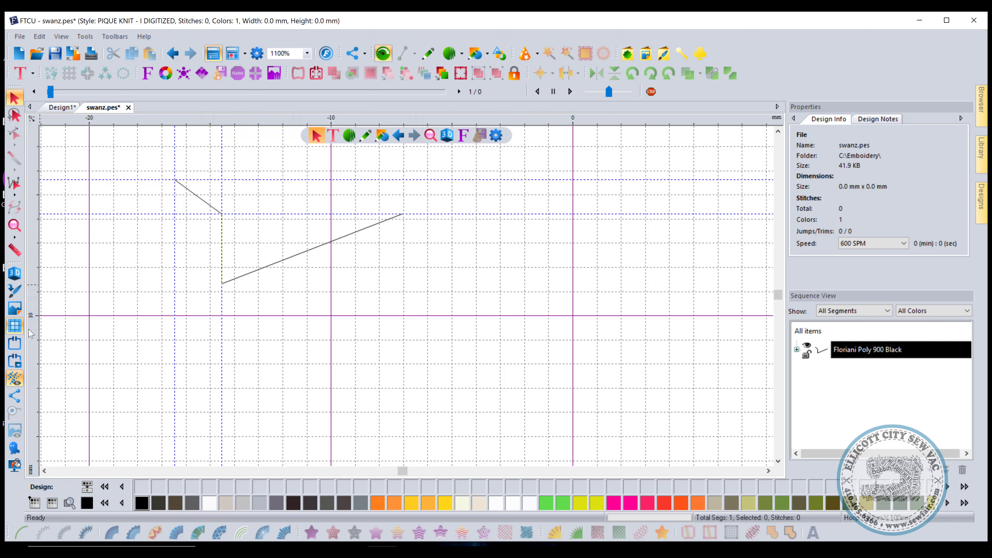
pyautogui.click(19, 329)
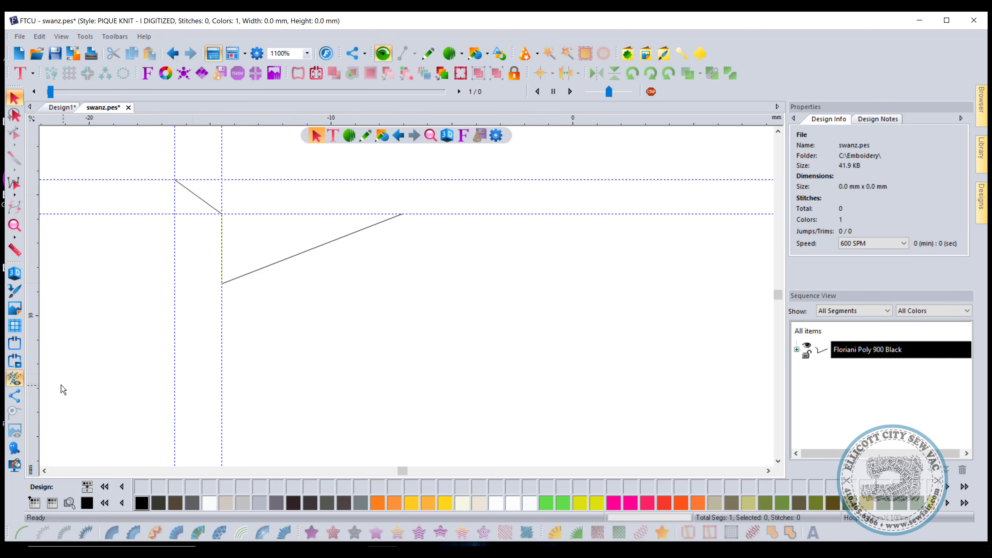
pyautogui.moveTo(69, 378); pyautogui.dragTo(452, 403)
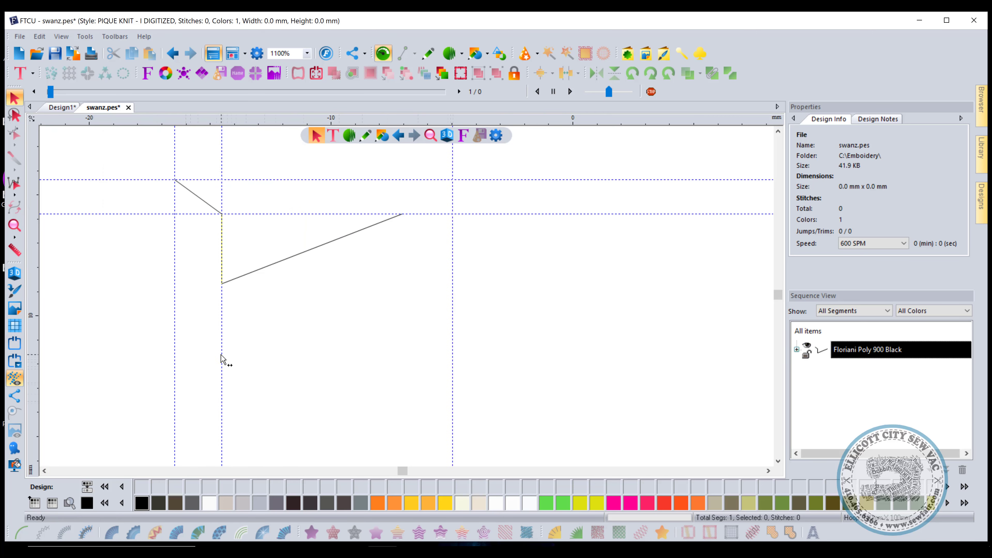
pyautogui.moveTo(286, 397); pyautogui.dragTo(355, 402)
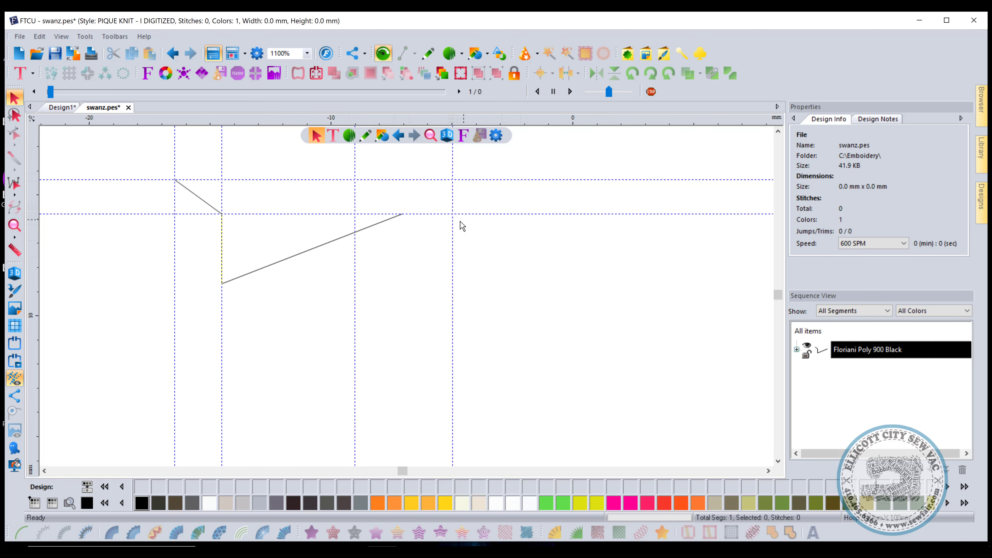
# Enable Snap to anchors and disable Snap to guidelines in the ruler options.
pyautogui.rightClick(535, 119)
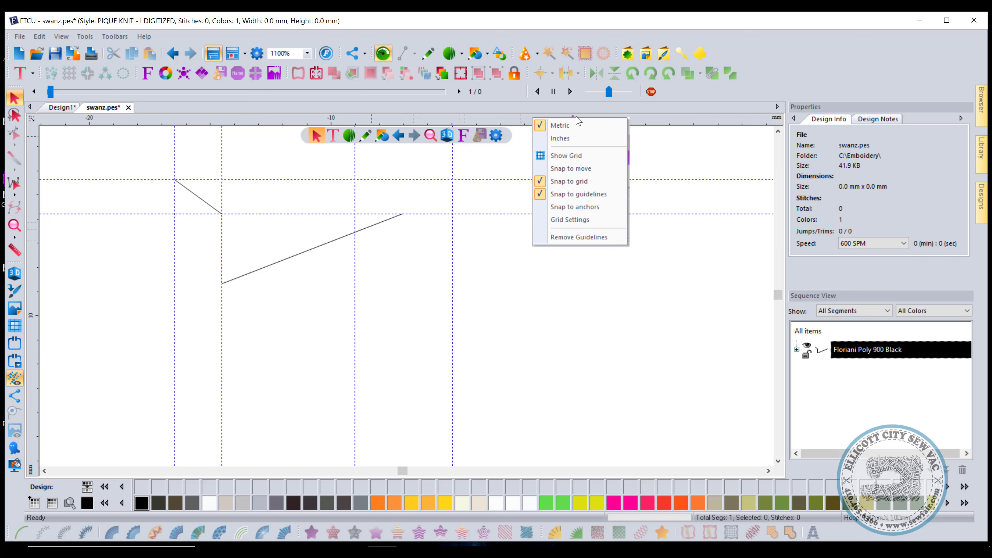
pyautogui.click(578, 207)
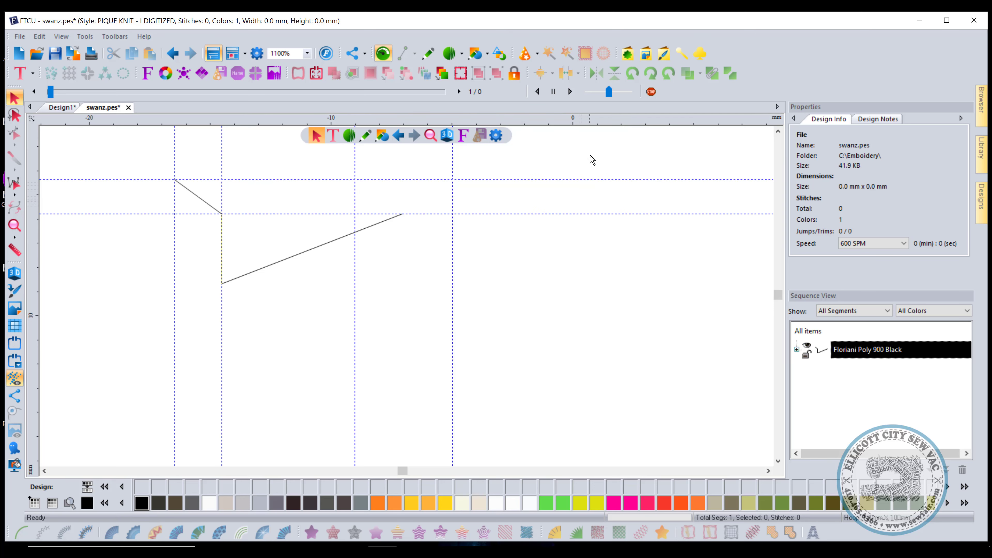
pyautogui.rightClick(597, 122)
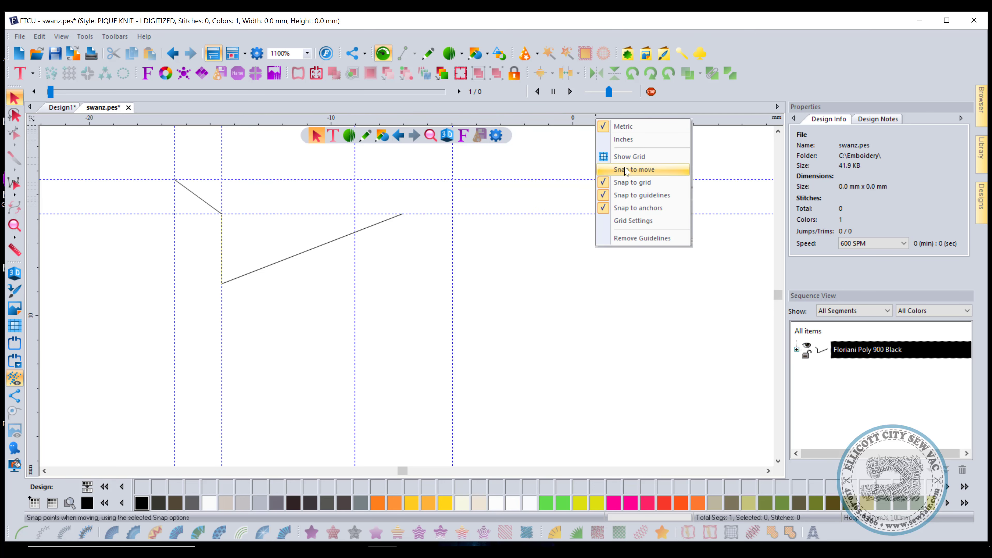
pyautogui.click(637, 198)
pyautogui.rightClick(626, 117)
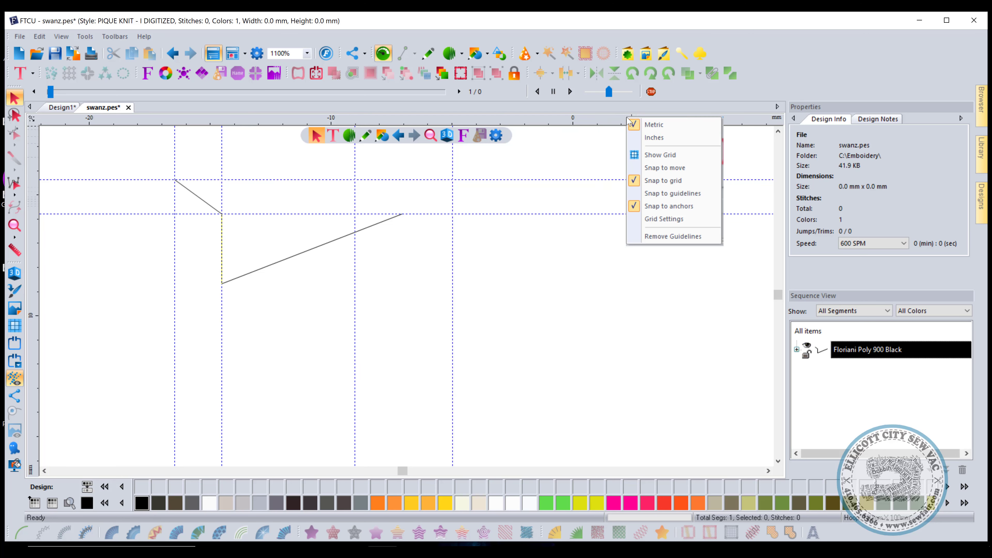
pyautogui.click(668, 207)
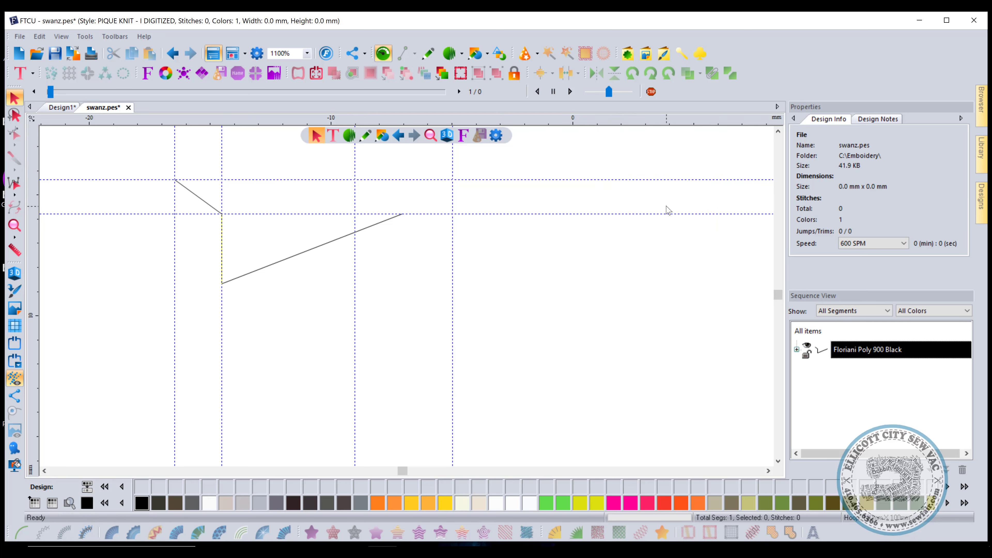
pyautogui.rightClick(641, 122)
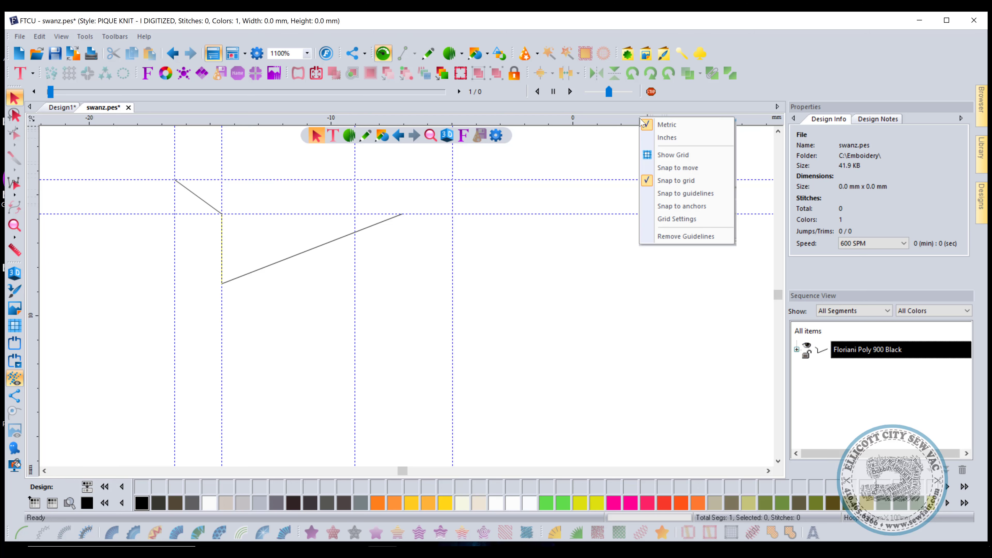
pyautogui.click(677, 207)
# Disable Snap to grid and draw a seven-point, nearly closed artwork polygon about 3.5 by 3.5 mm beyond the rightmost vertical guideline.
pyautogui.click(428, 53)
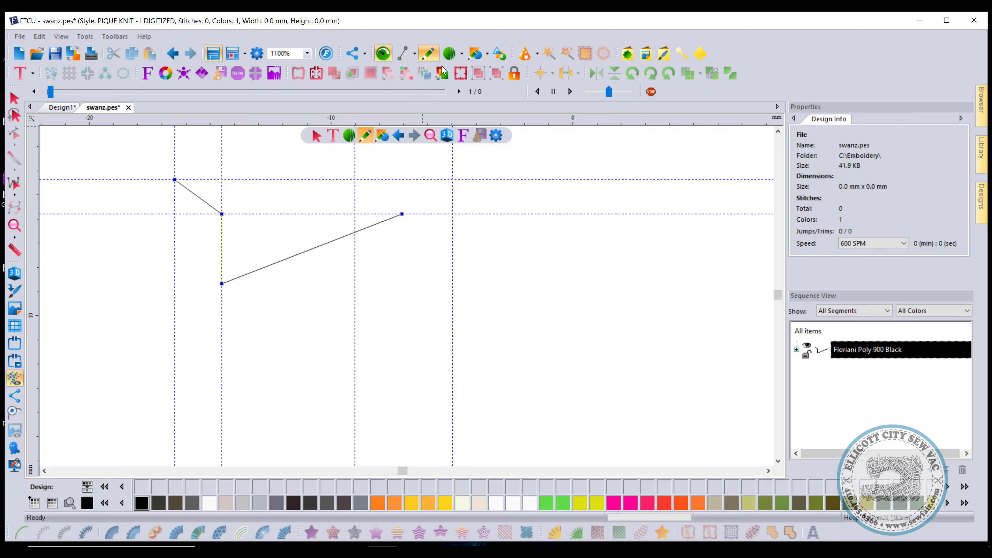
pyautogui.rightClick(596, 117)
pyautogui.click(625, 185)
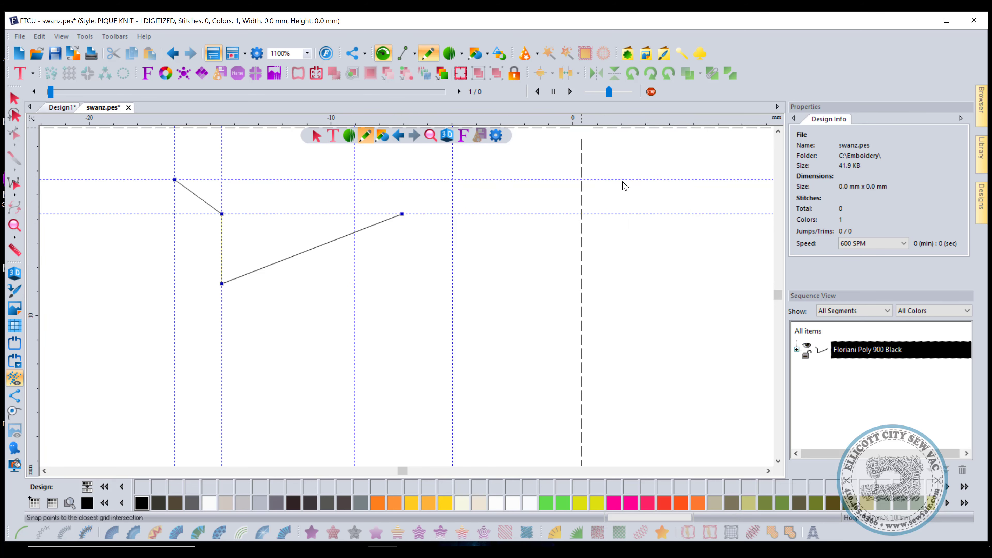
pyautogui.click(516, 245)
pyautogui.click(519, 296)
pyautogui.click(564, 313)
pyautogui.click(601, 271)
pyautogui.click(583, 240)
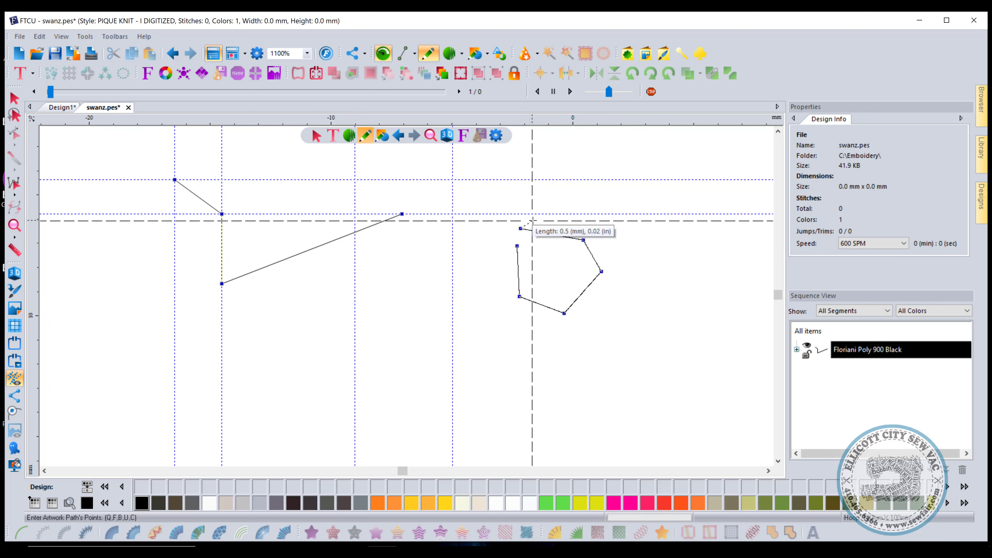
pyautogui.click(521, 229)
pyautogui.click(516, 244)
pyautogui.press('Return')
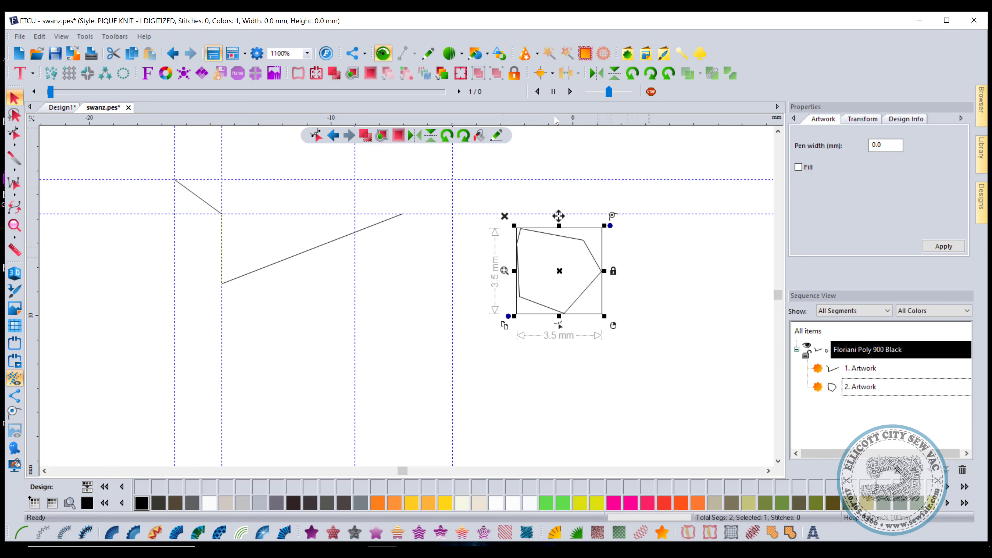
# Draw a star-shaped artwork path about 3.5 by 3.0 mm with points snapped to the polygon's anchors, then deselect it.
pyautogui.rightClick(569, 119)
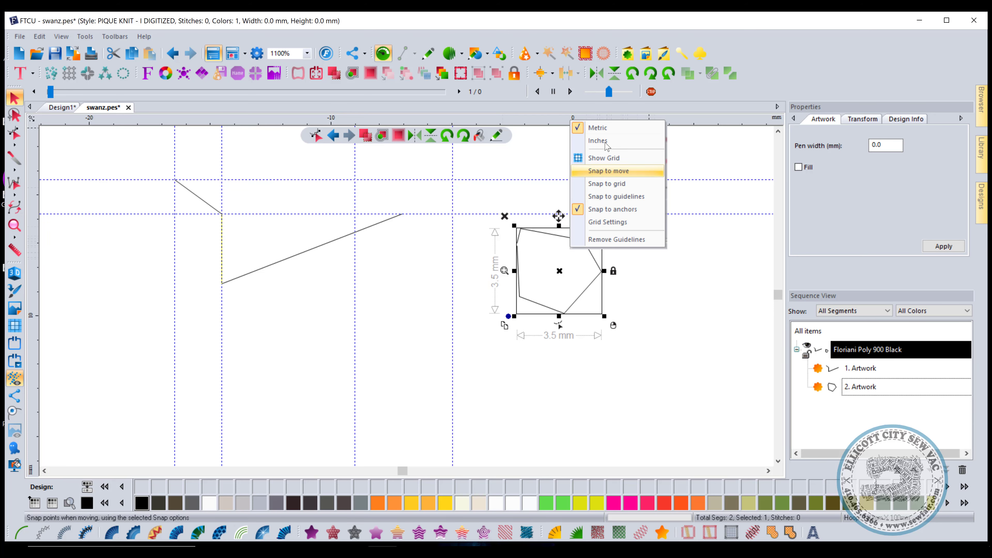
pyautogui.click(429, 54)
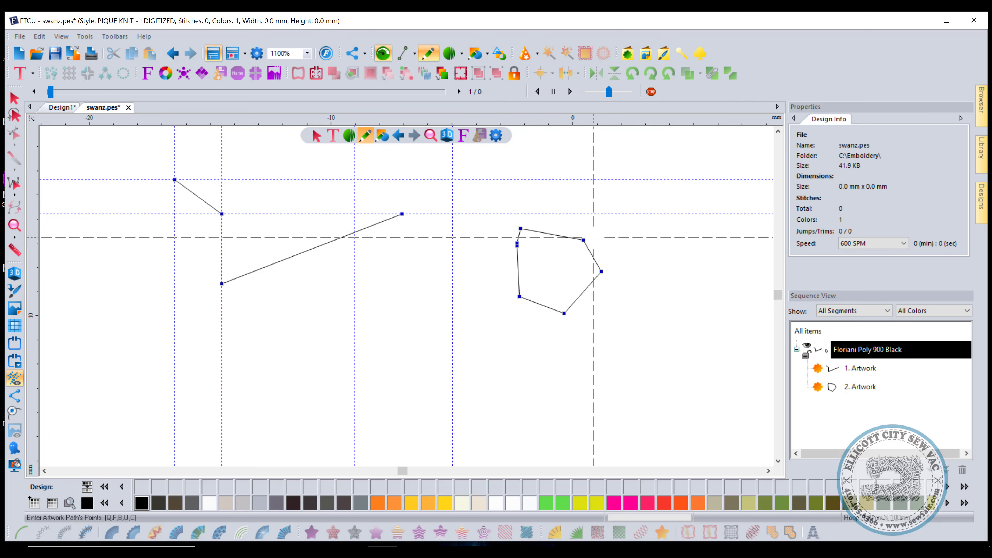
pyautogui.click(583, 240)
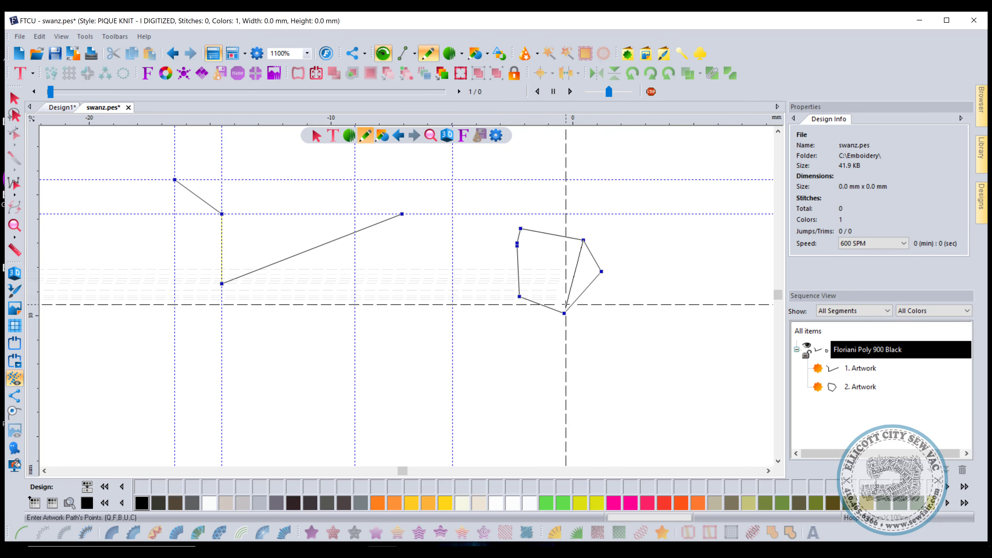
pyautogui.click(564, 313)
pyautogui.click(517, 245)
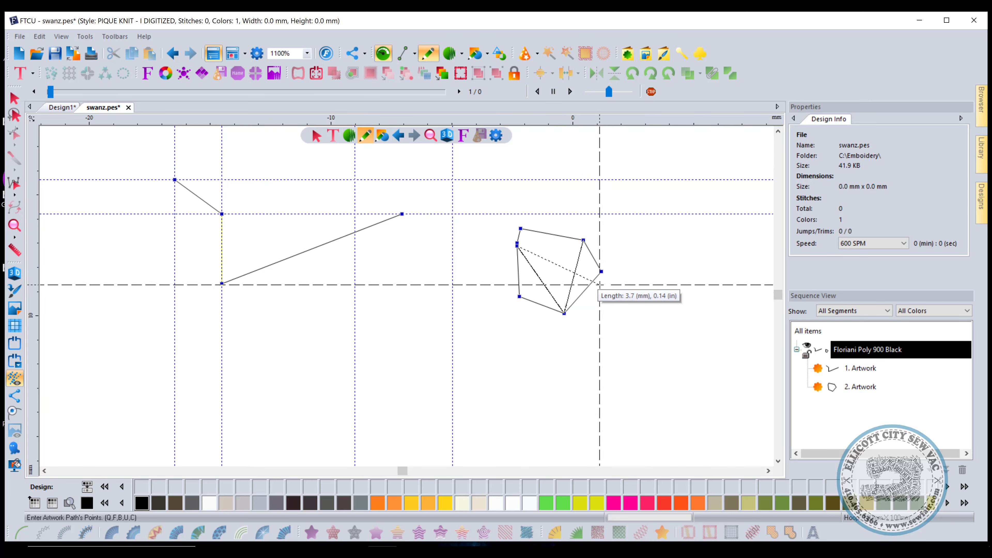
pyautogui.click(601, 272)
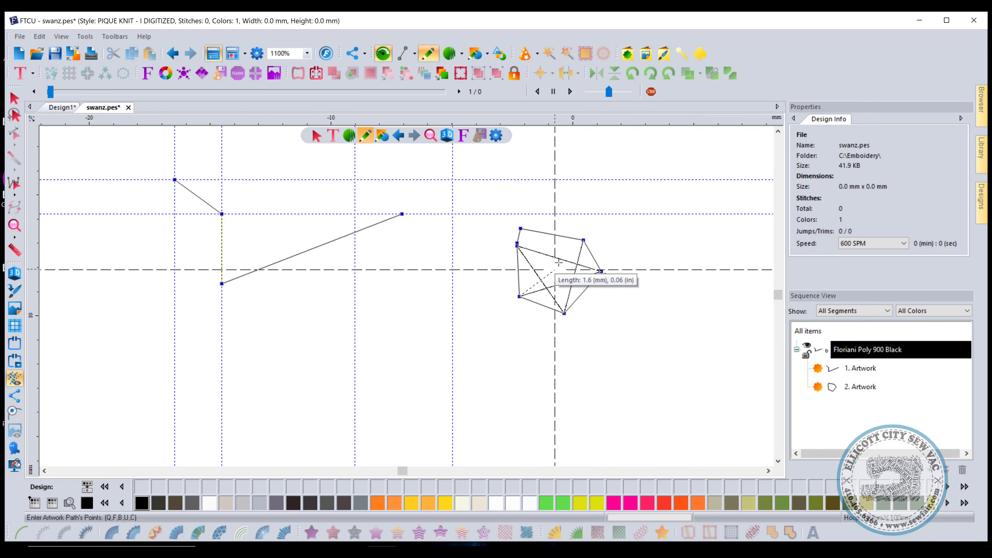
pyautogui.click(583, 240)
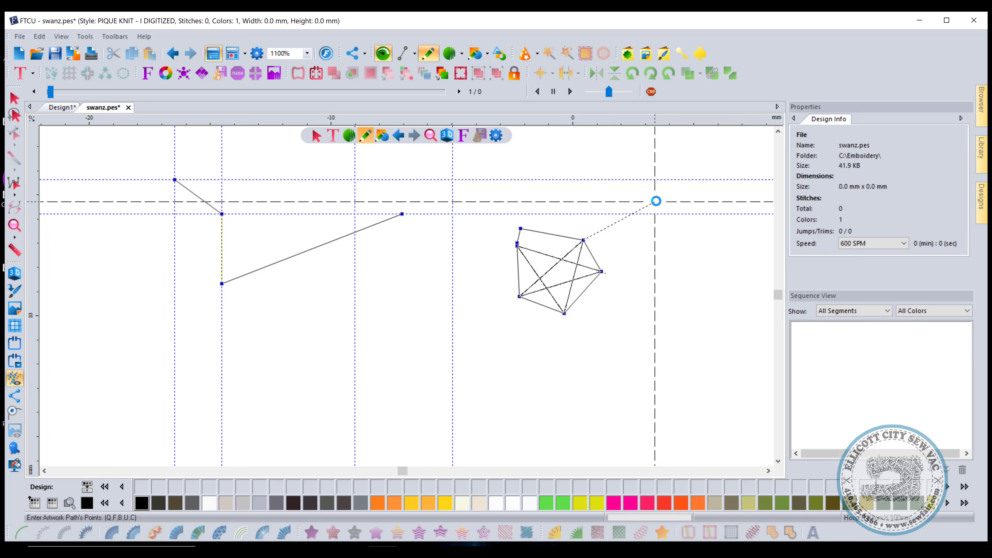
pyautogui.press('Return')
pyautogui.click(653, 262)
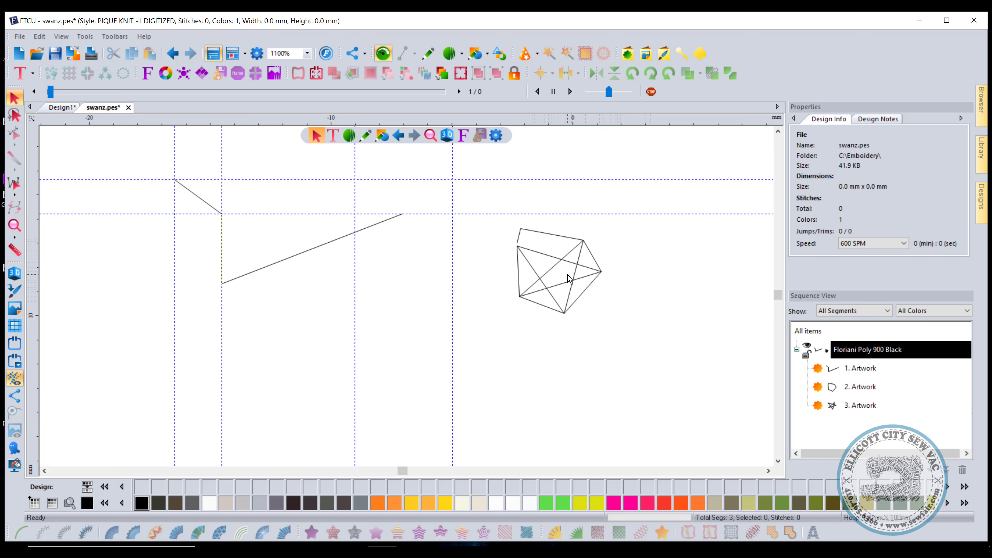
# Move the star to the lower right of the polygon, convert it to a Run stitch and deselect it.
pyautogui.moveTo(566, 289); pyautogui.dragTo(663, 342)
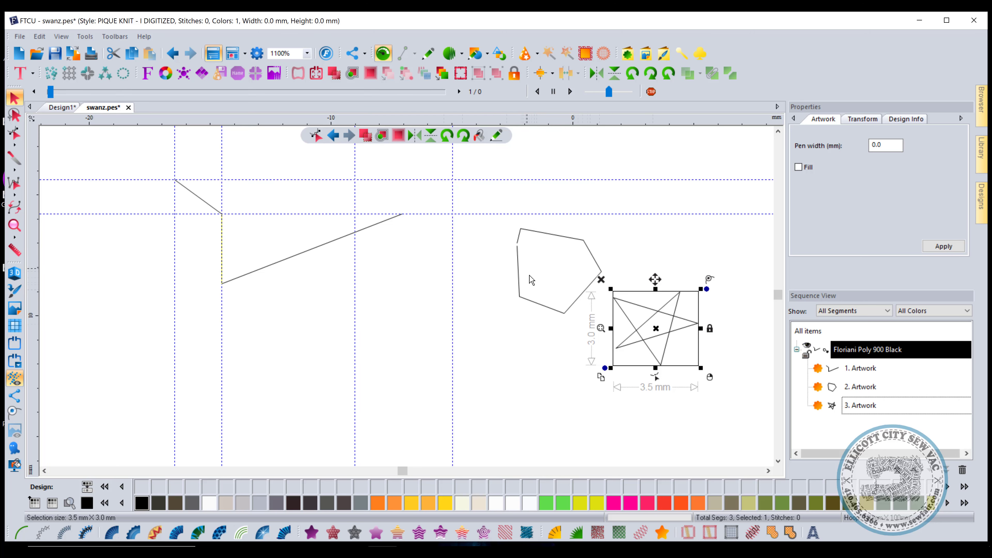
pyautogui.click(21, 531)
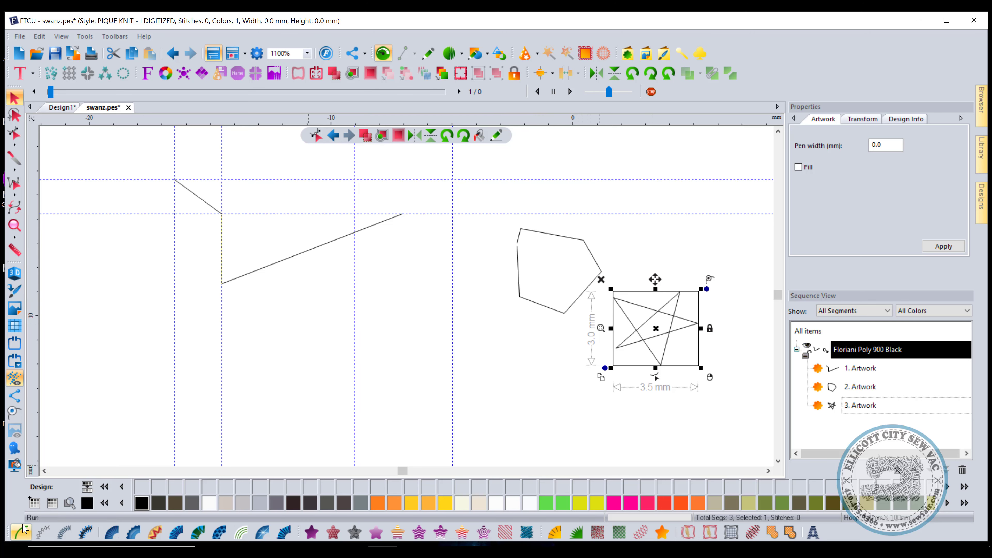
pyautogui.click(585, 370)
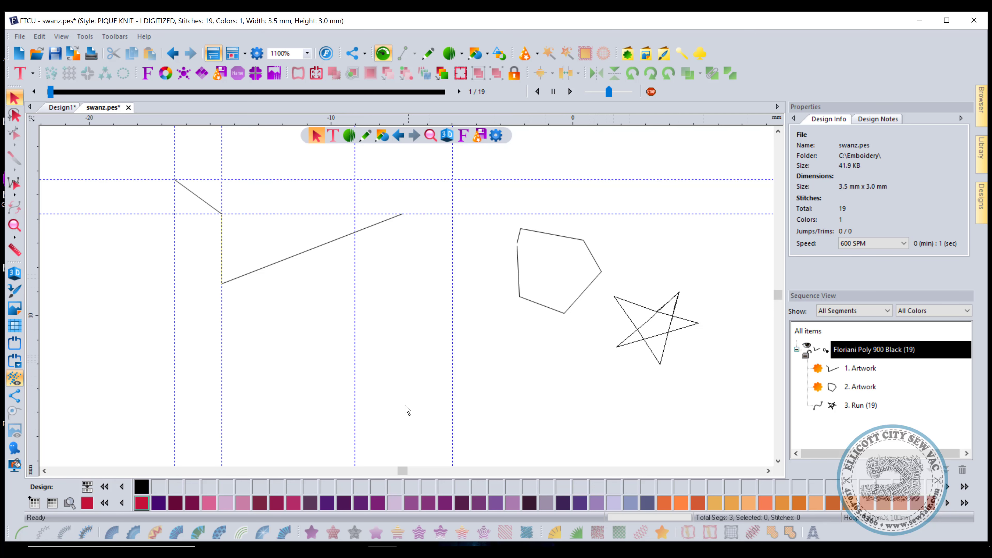
# Select the star and disable Snap to anchors in the ruler options.
pyautogui.click(651, 319)
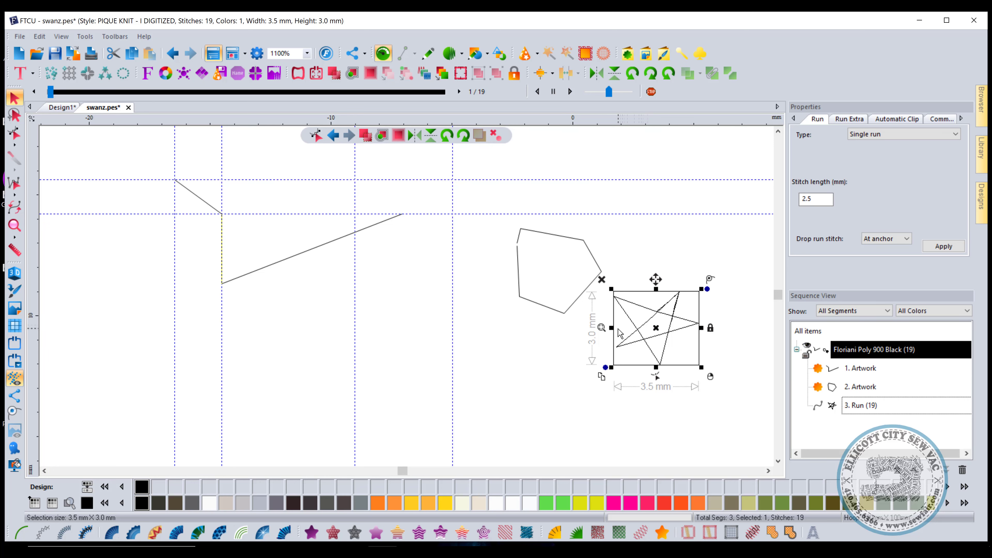
pyautogui.rightClick(567, 125)
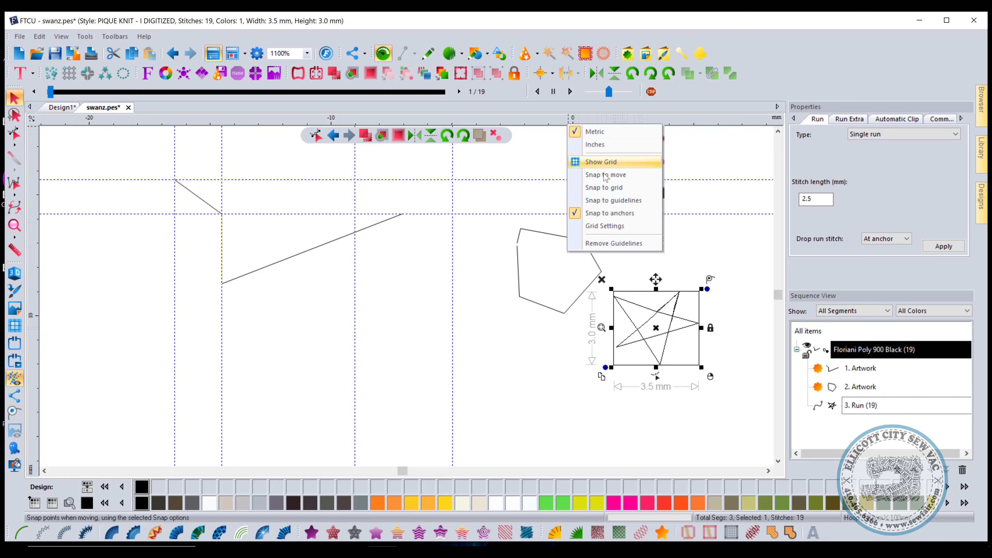
pyautogui.click(597, 213)
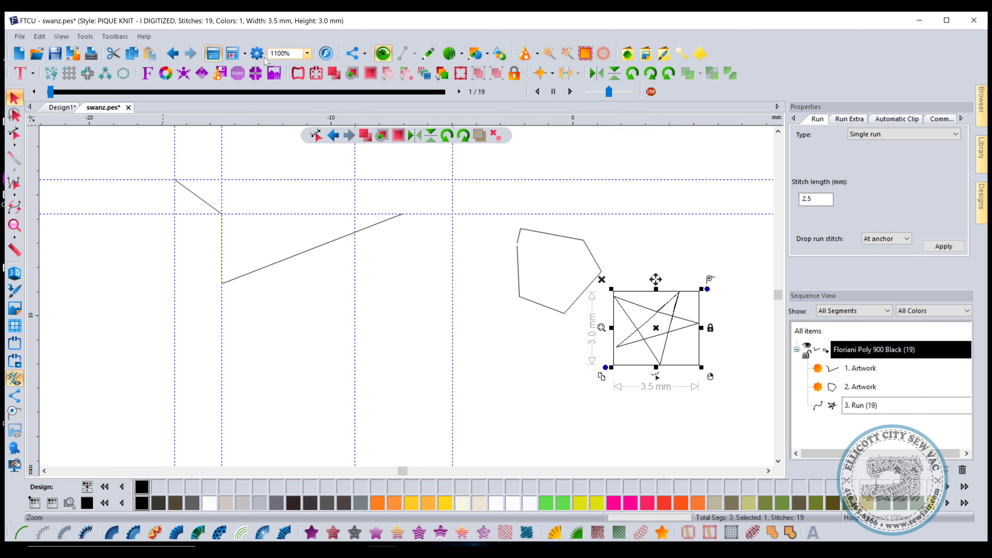
# Check the spacing, style and snap options in the Grid preferences, then cancel without changes.
pyautogui.click(257, 53)
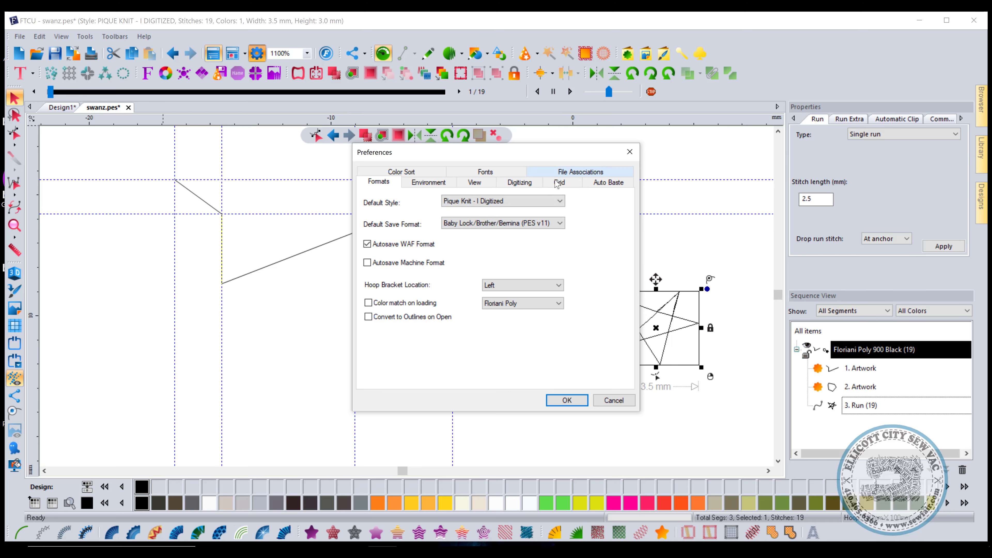
pyautogui.click(558, 182)
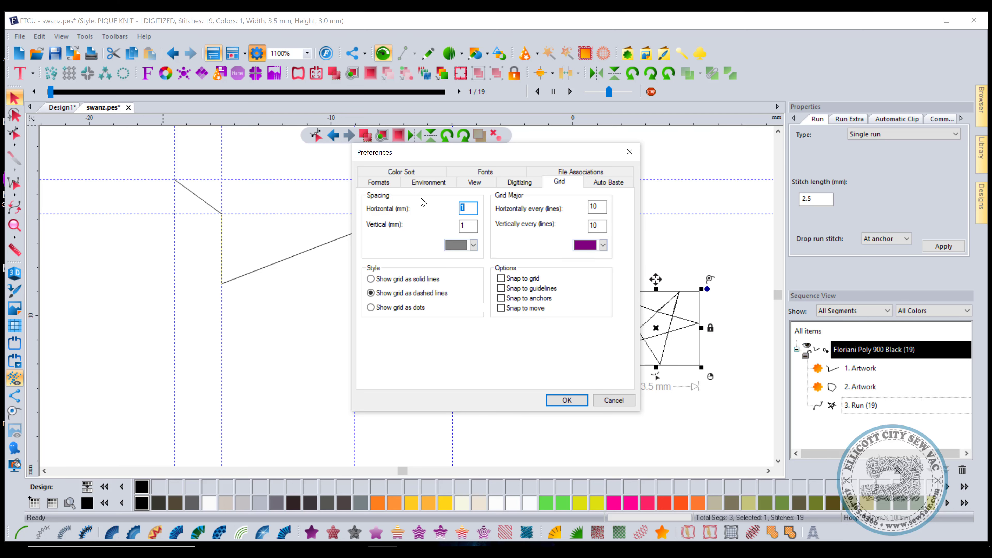
pyautogui.click(475, 205)
pyautogui.click(613, 400)
# Switch the measurement units to inches and open the grid settings.
pyautogui.rightClick(604, 132)
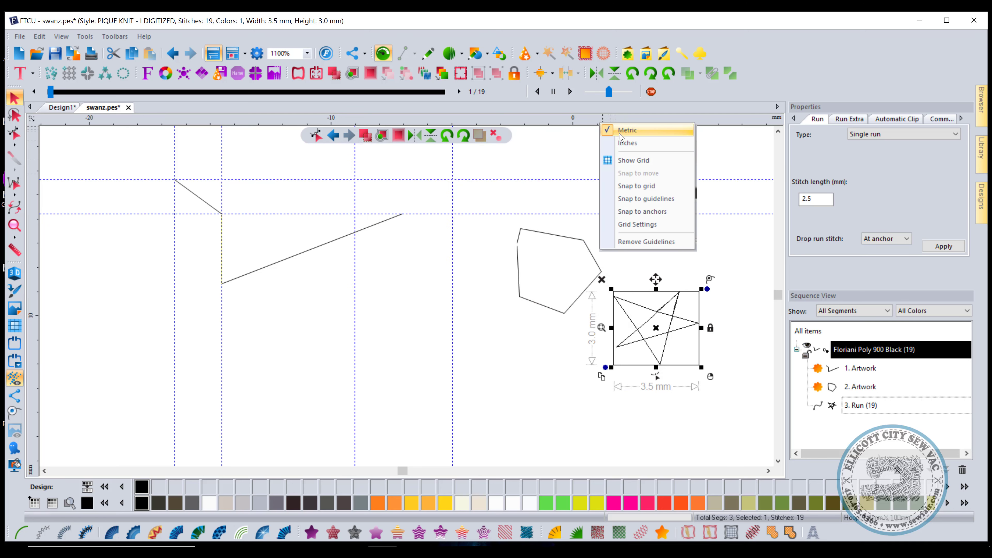
pyautogui.click(629, 142)
pyautogui.rightClick(552, 120)
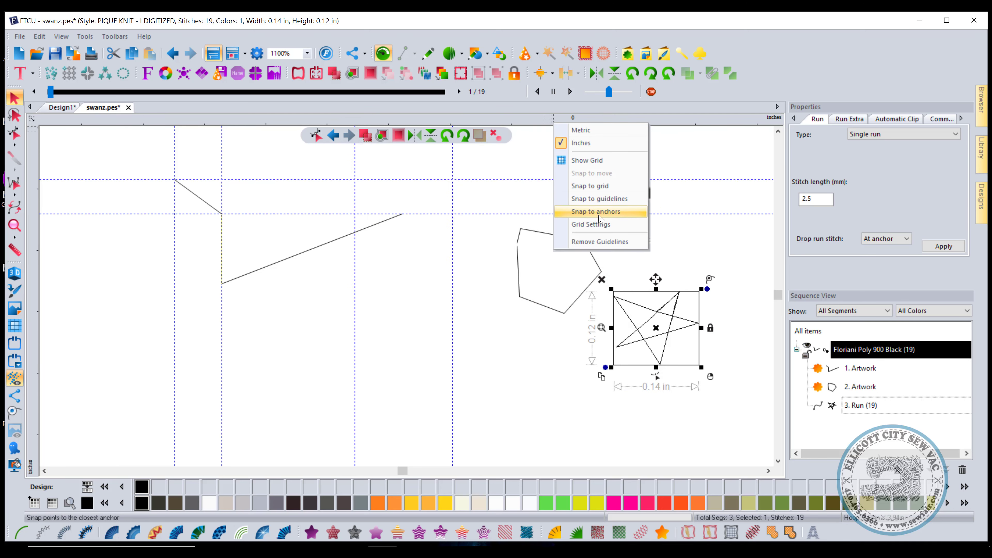
pyautogui.click(602, 225)
pyautogui.write('4')
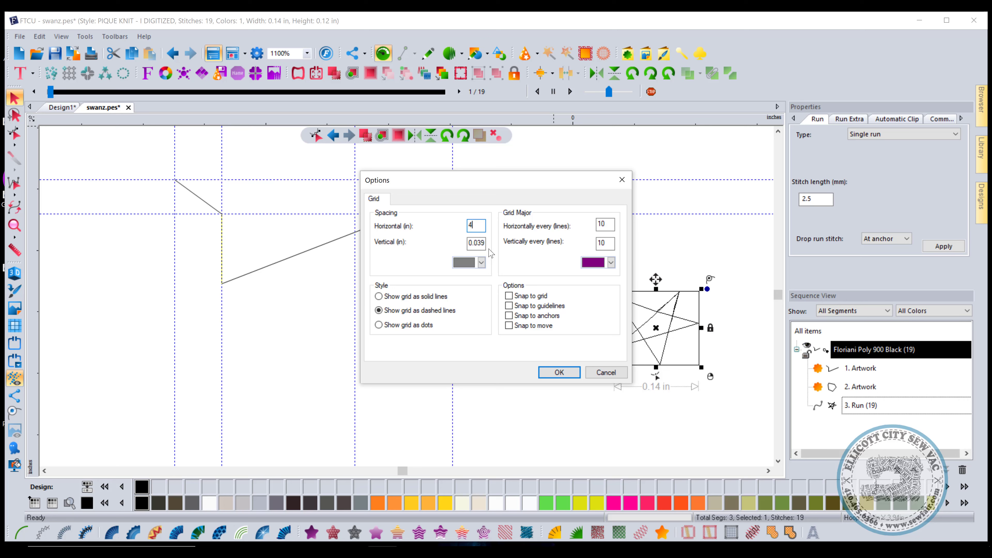
pyautogui.press('Tab')
pyautogui.write('444')
# Set both the horizontal and vertical grid spacing to .25 in.
pyautogui.doubleClick(475, 226)
pyautogui.write('.25')
pyautogui.click(483, 248)
pyautogui.doubleClick(482, 248)
pyautogui.write('.25')
# Set the major grid lines to every 4 lines horizontally and vertically, and apply the grid settings.
pyautogui.doubleClick(613, 222)
pyautogui.write('4')
pyautogui.doubleClick(600, 243)
pyautogui.write('4')
pyautogui.click(565, 375)
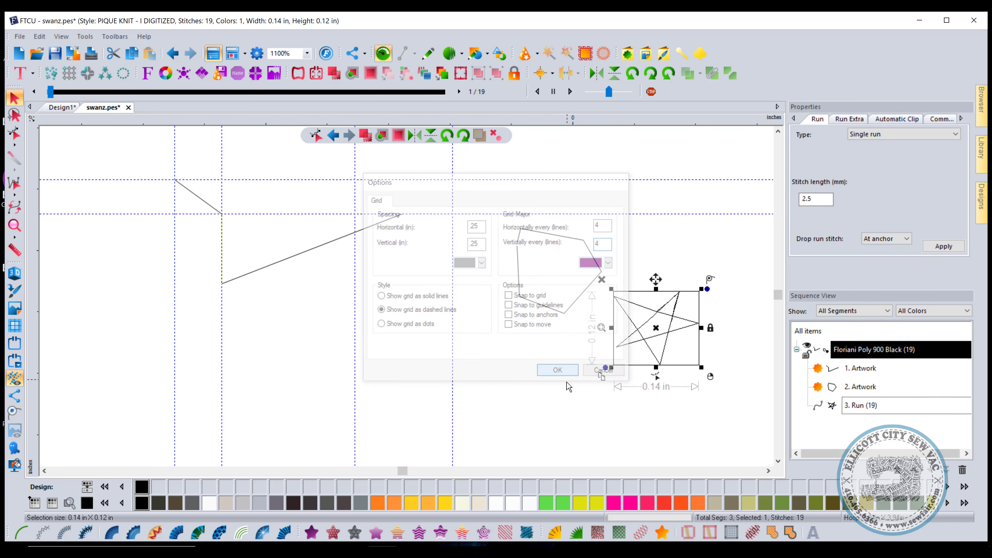
# Show the grid in the swanz.pes workspace and view it at 69% zoom.
pyautogui.scroll(-1, 407, 309)
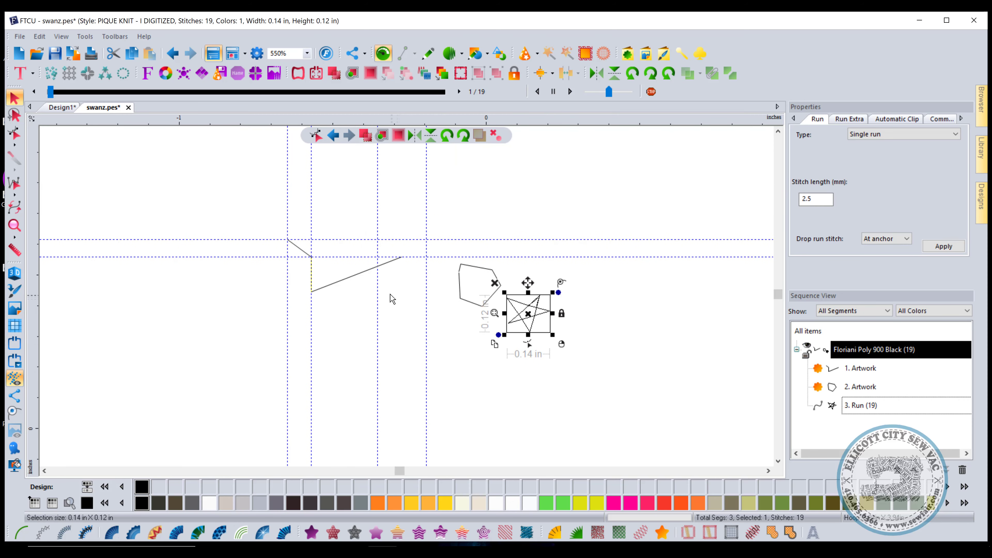
pyautogui.click(14, 325)
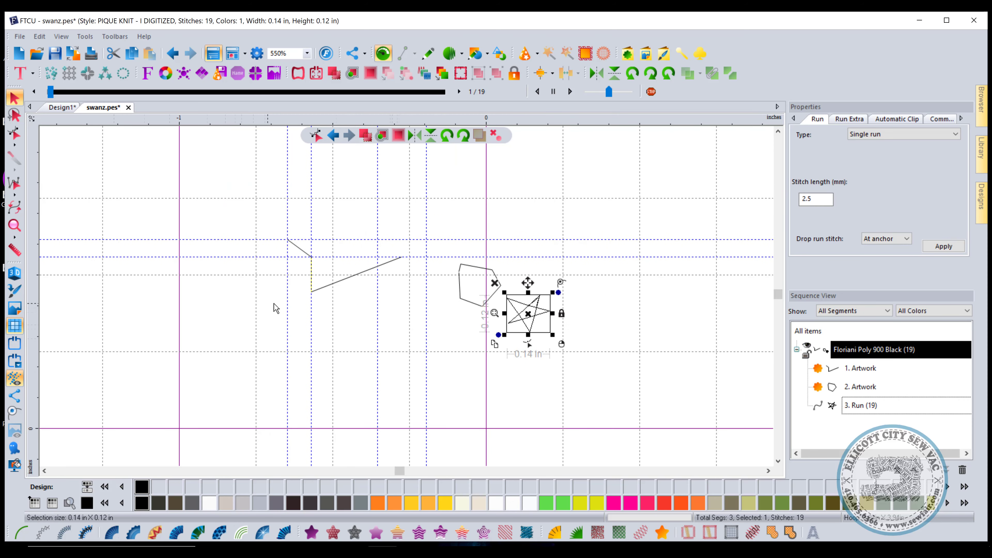
pyautogui.scroll(-2, 366, 342)
pyautogui.scroll(-1, 396, 310)
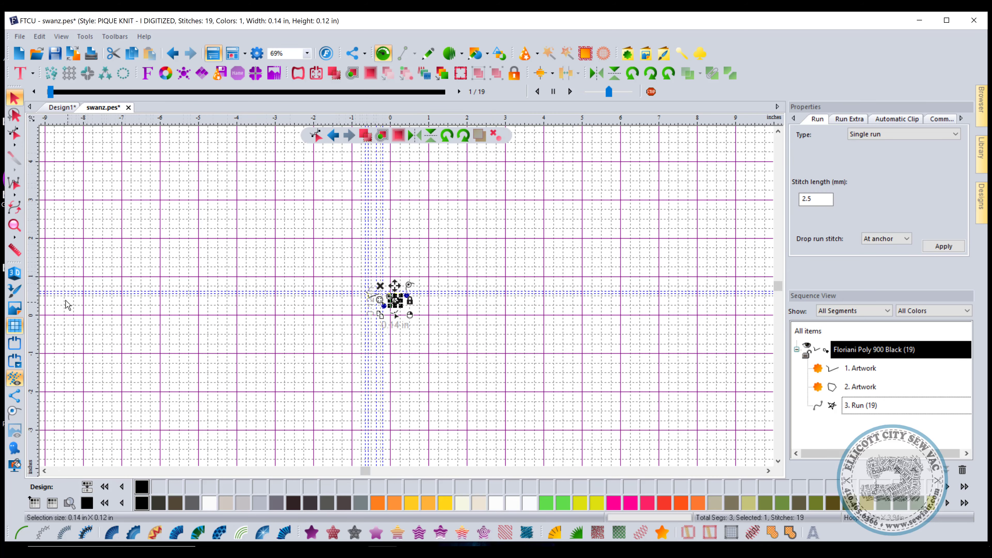
# Create a new blank design and open the Auto Baste preferences.
pyautogui.click(18, 52)
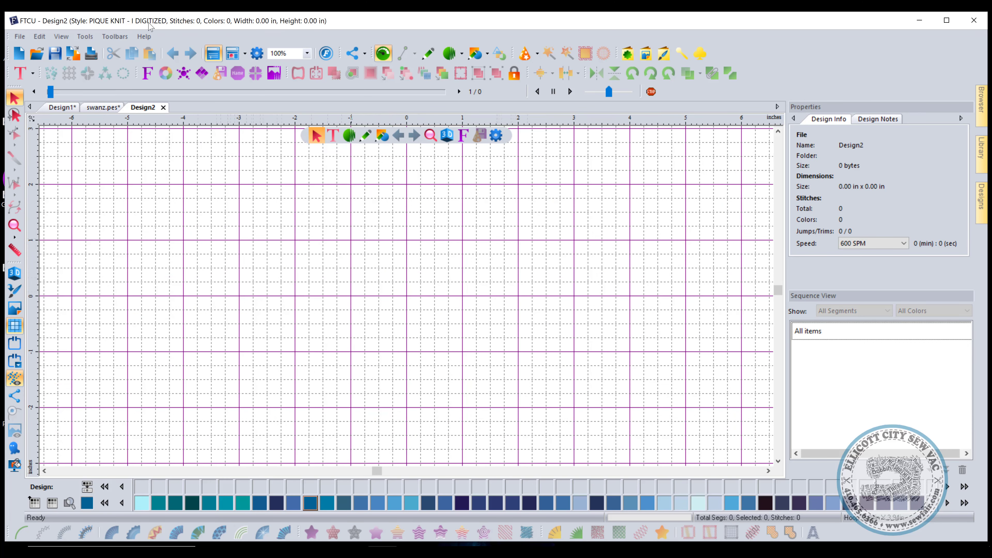
pyautogui.click(257, 53)
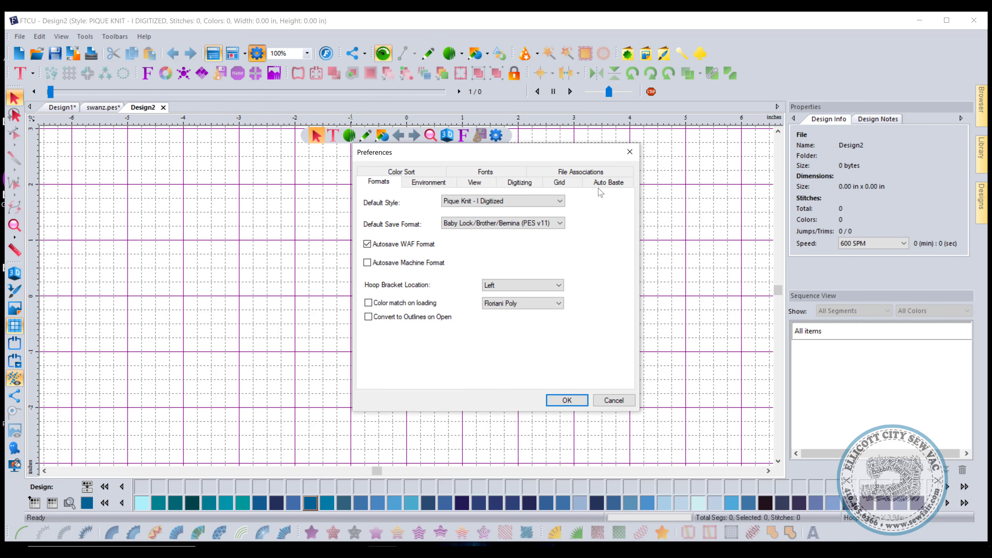
pyautogui.click(590, 183)
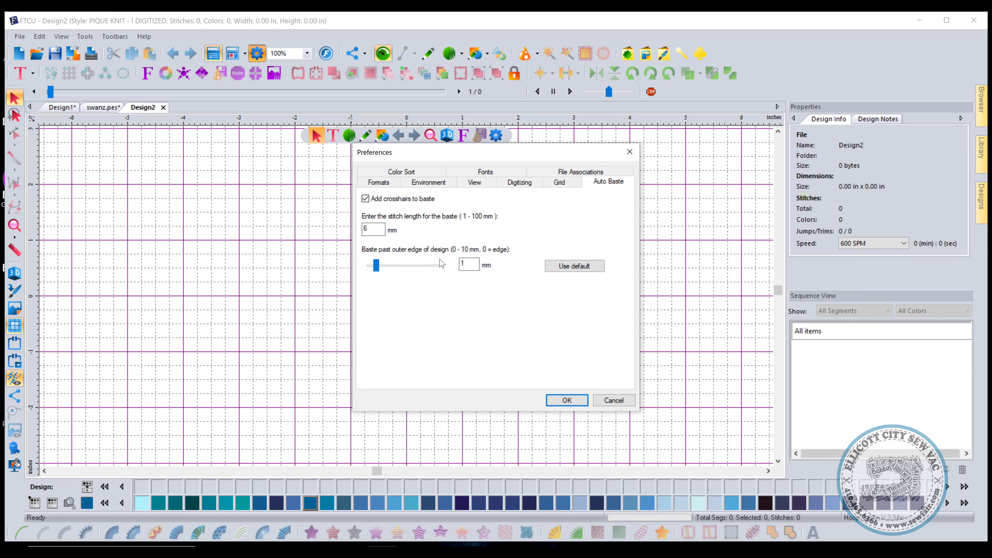
# Close the preferences, place MY TEXT lettering near the center of Design2, and add an Auto Baste around it.
pyautogui.click(567, 400)
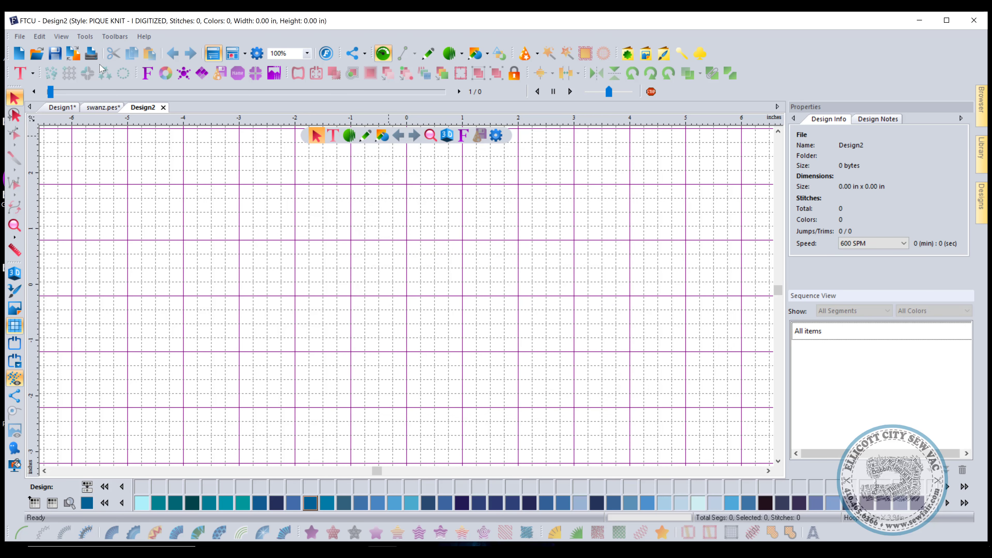
pyautogui.click(20, 73)
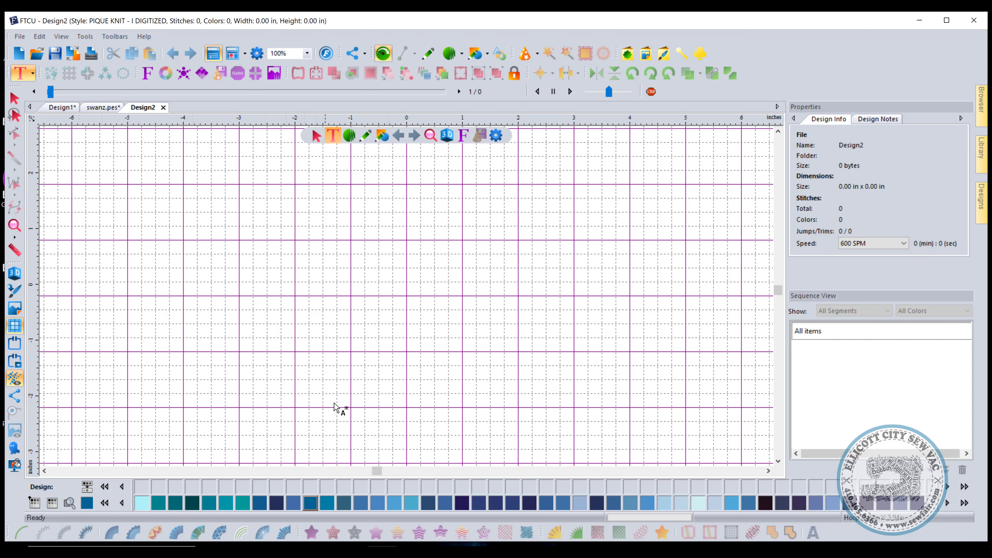
pyautogui.click(402, 338)
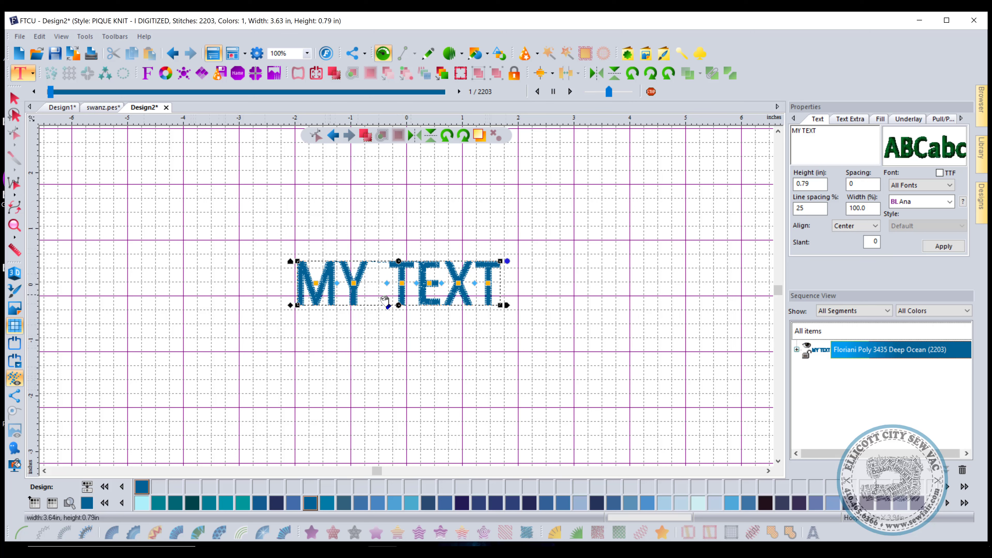
pyautogui.click(461, 74)
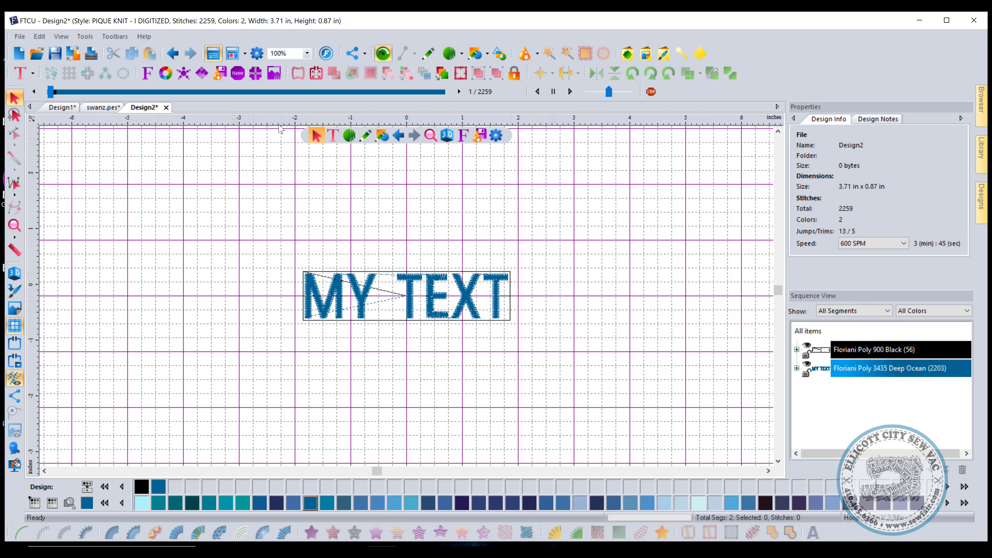
# Review the Auto Baste preferences, and view the basted lettering in 3D at 200% zoom.
pyautogui.click(257, 53)
pyautogui.click(602, 184)
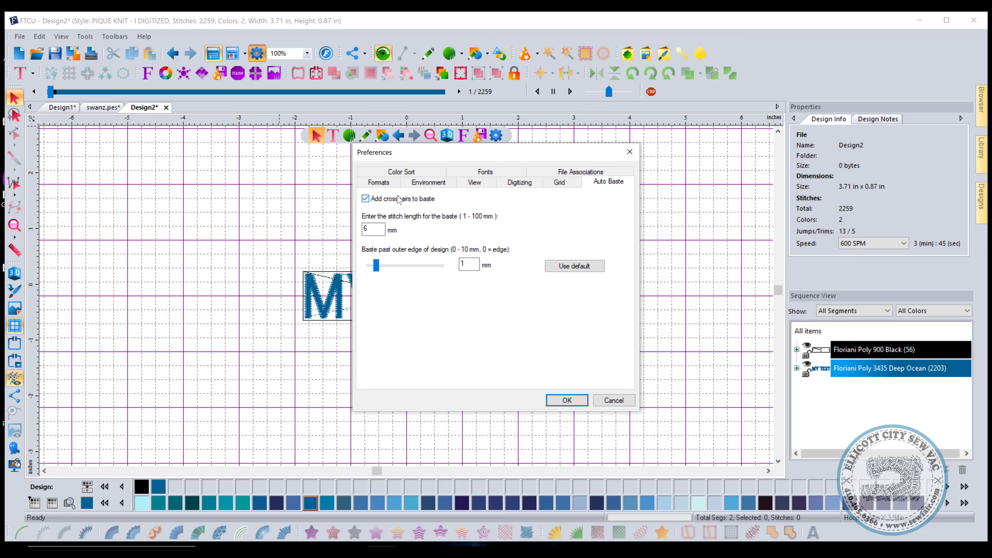
pyautogui.click(567, 400)
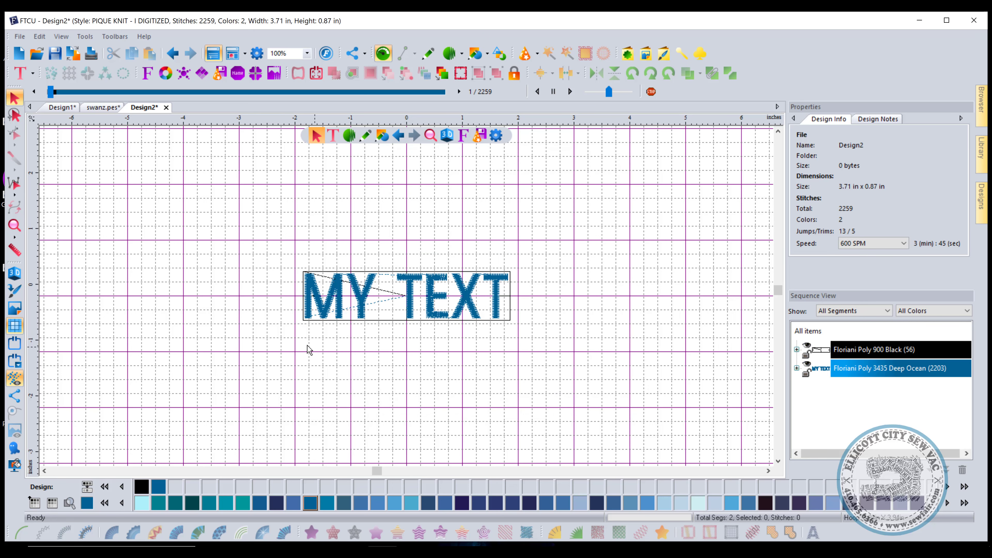
pyautogui.click(14, 273)
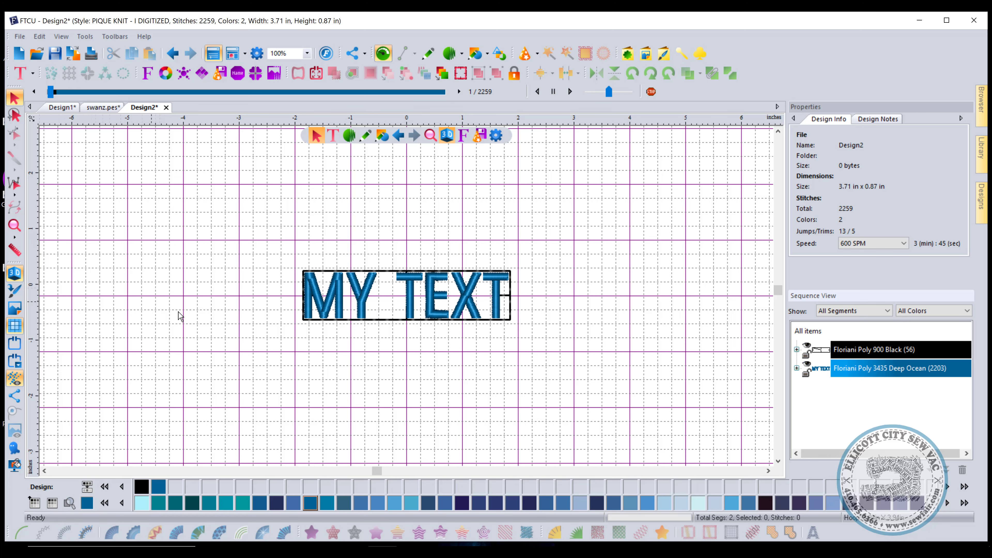
pyautogui.scroll(1, 343, 310)
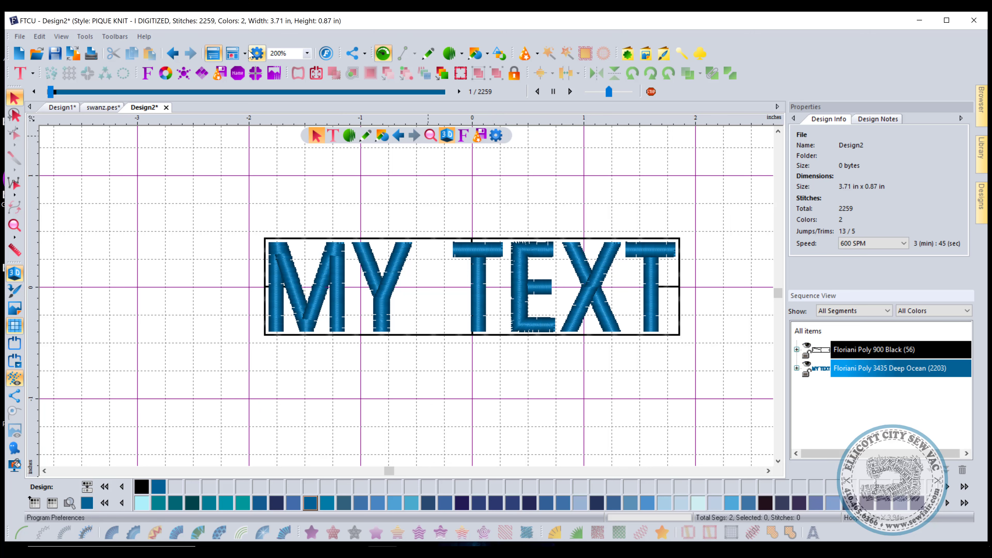
# Turn off the Auto Baste crosshairs and replace the existing baste around MY TEXT with a single new one.
pyautogui.click(185, 56)
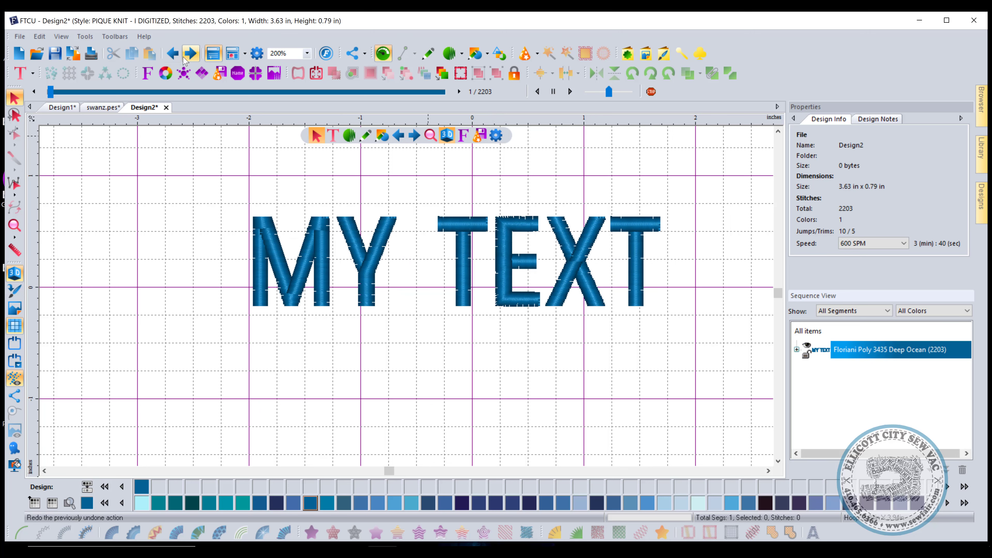
pyautogui.click(257, 53)
pyautogui.click(607, 182)
pyautogui.click(430, 198)
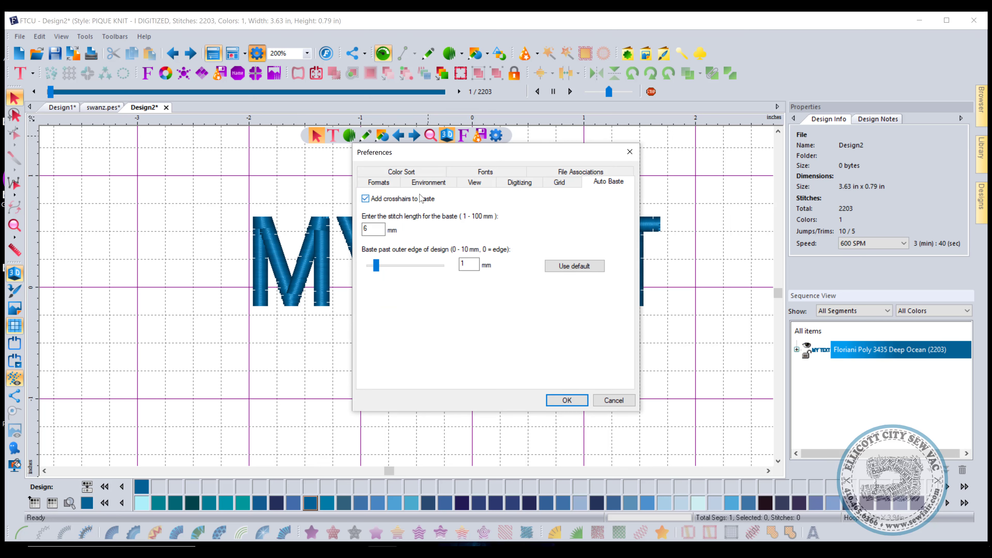
pyautogui.click(574, 403)
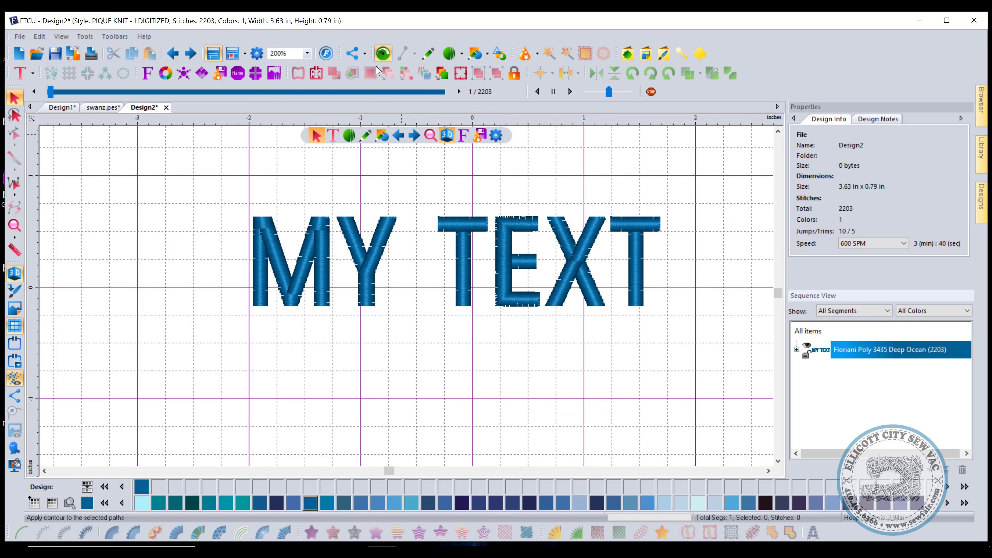
pyautogui.click(460, 73)
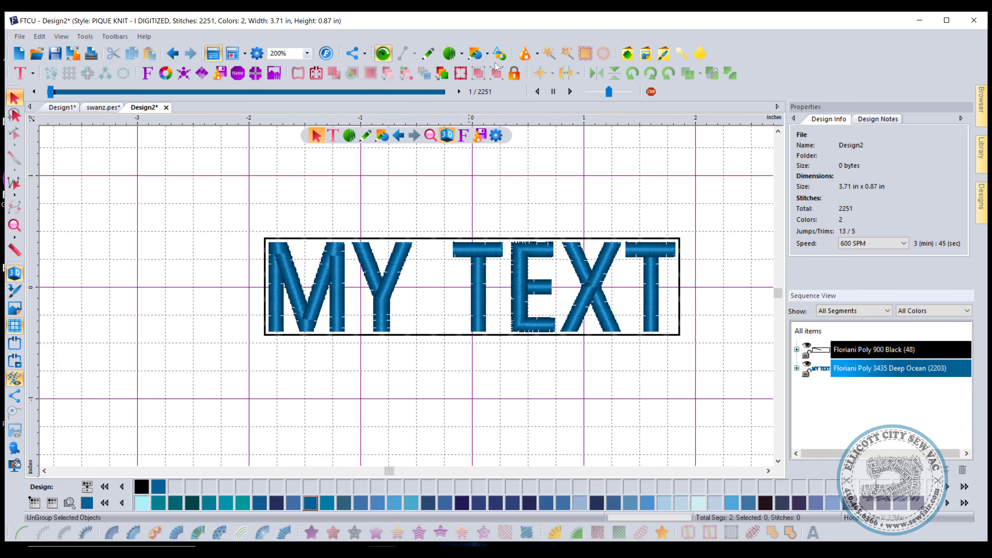
pyautogui.click(446, 135)
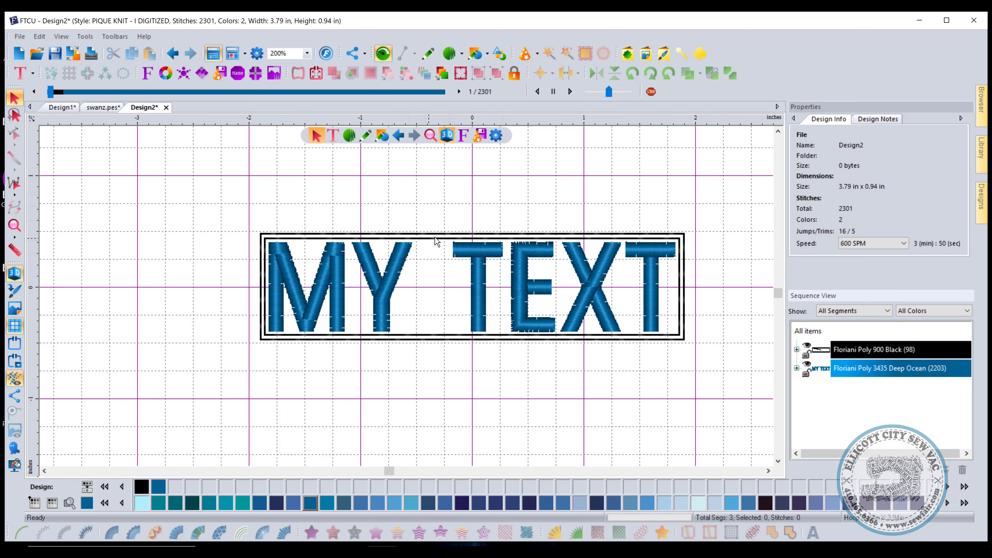
pyautogui.click(173, 53)
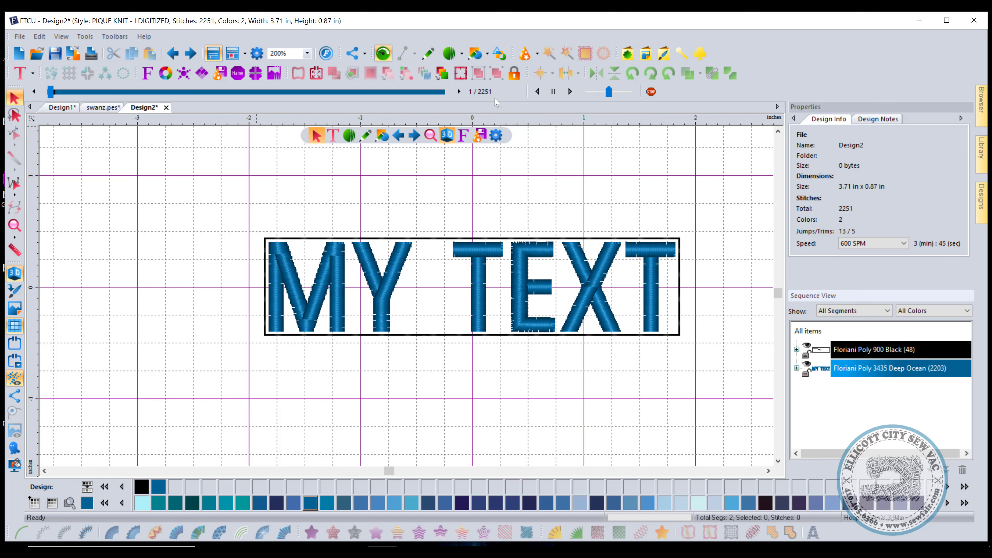
# Set the baste distance past the outer edge of the design to 4 mm and redo the baste around MY TEXT.
pyautogui.click(256, 53)
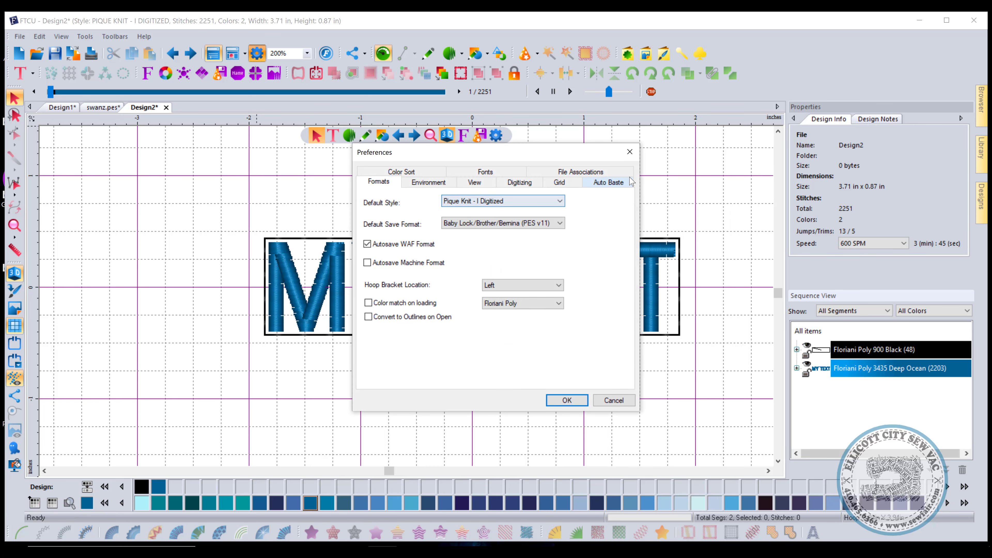
pyautogui.click(608, 182)
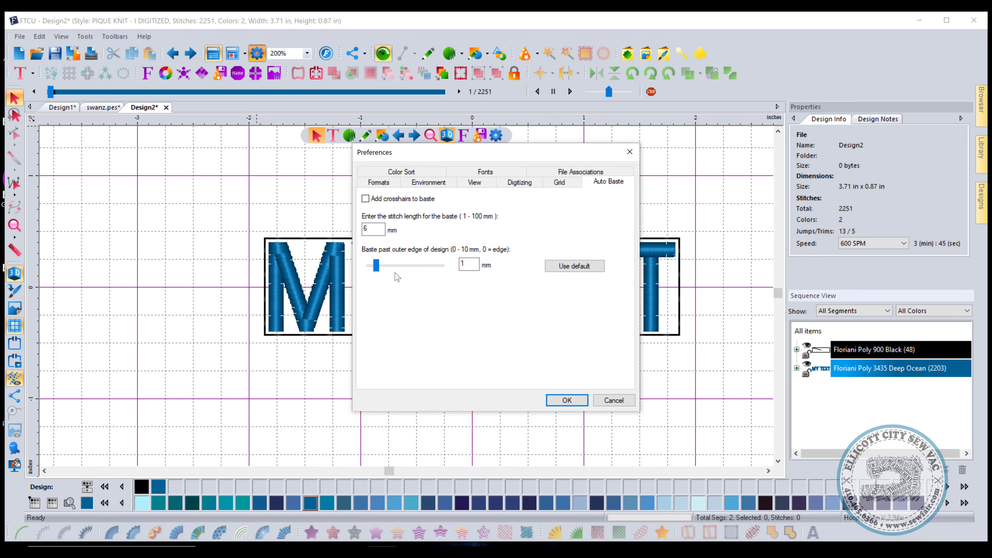
pyautogui.moveTo(378, 269); pyautogui.dragTo(400, 269)
pyautogui.click(568, 402)
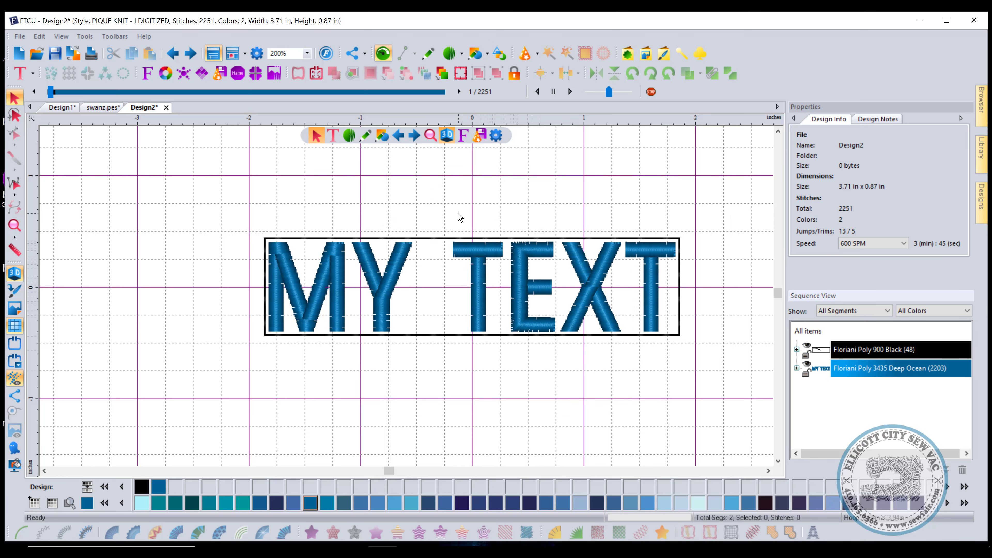
pyautogui.click(173, 54)
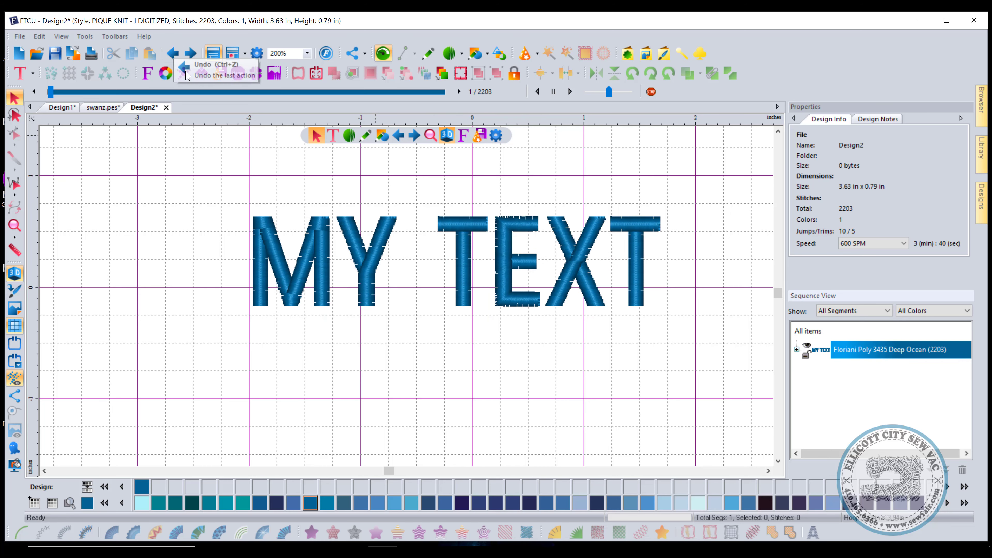
pyautogui.click(191, 54)
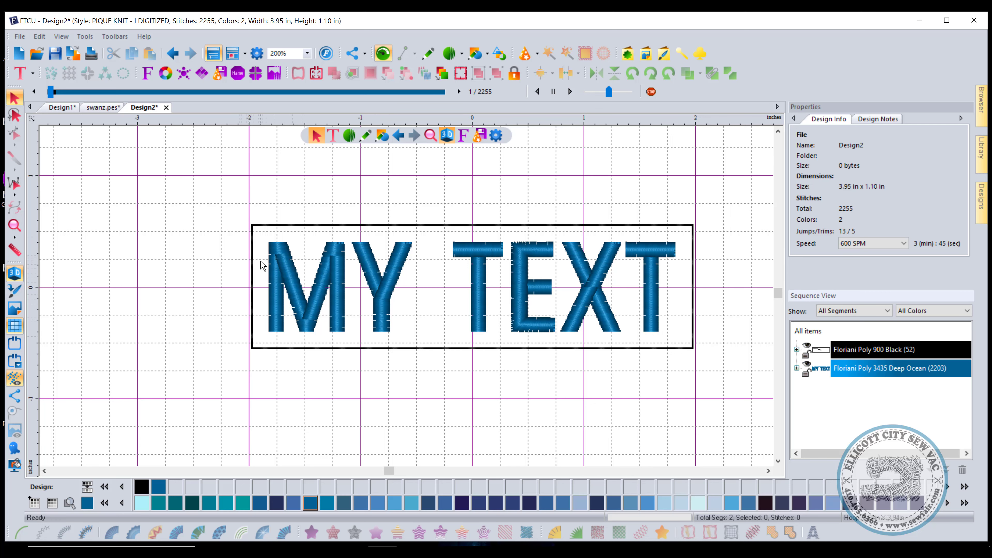
# Examine the Auto Baste, Formats and Color Sort preferences, including the maximum color overlap setting.
pyautogui.click(257, 54)
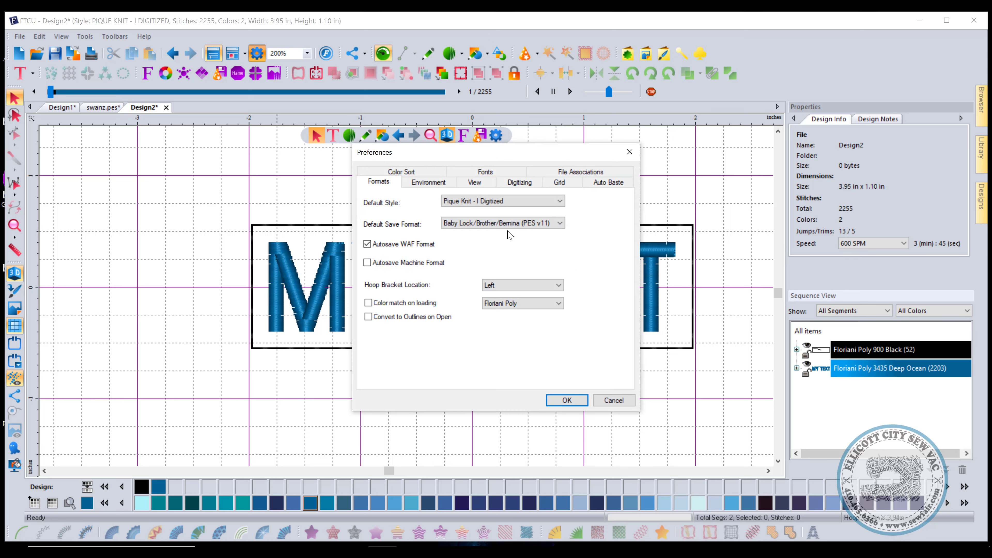
pyautogui.click(581, 172)
pyautogui.click(602, 172)
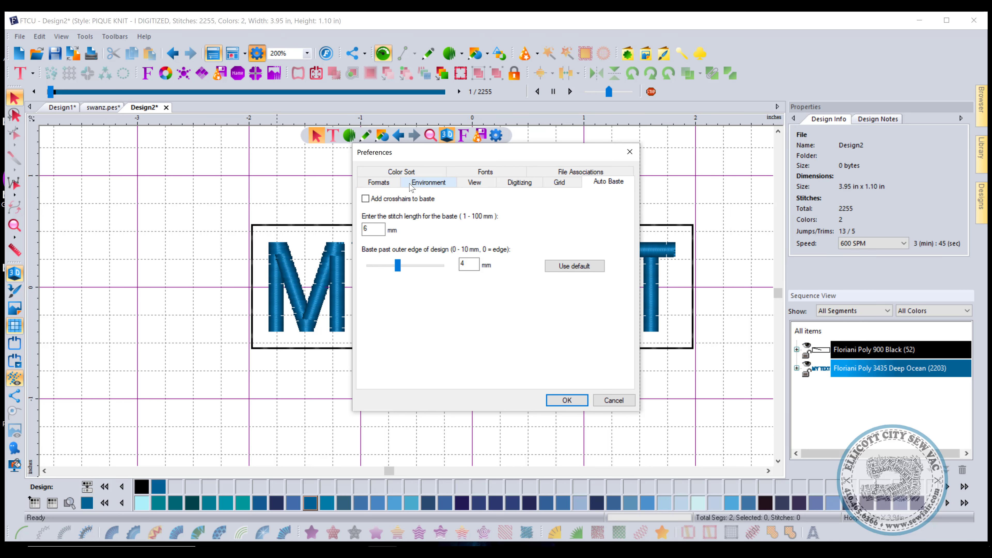
pyautogui.click(388, 183)
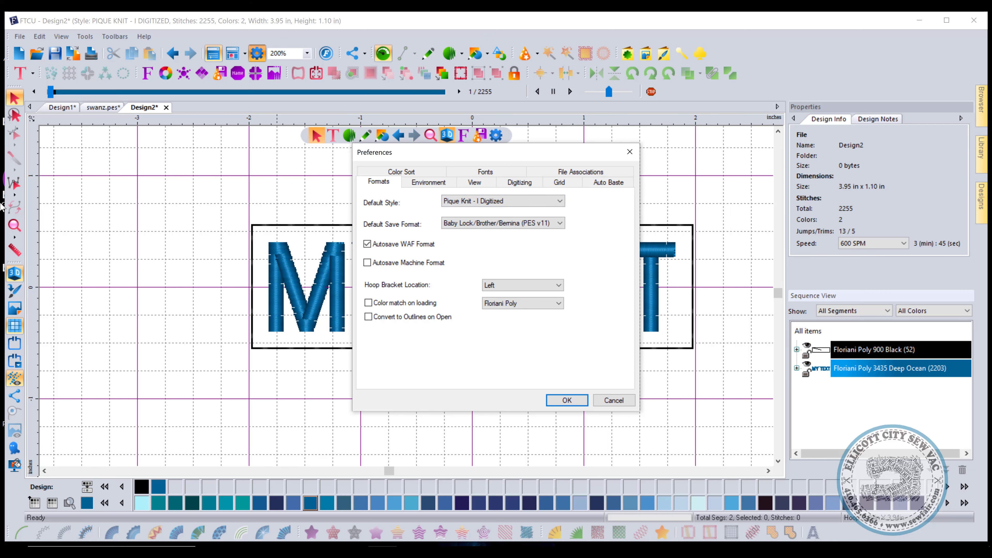
pyautogui.click(391, 172)
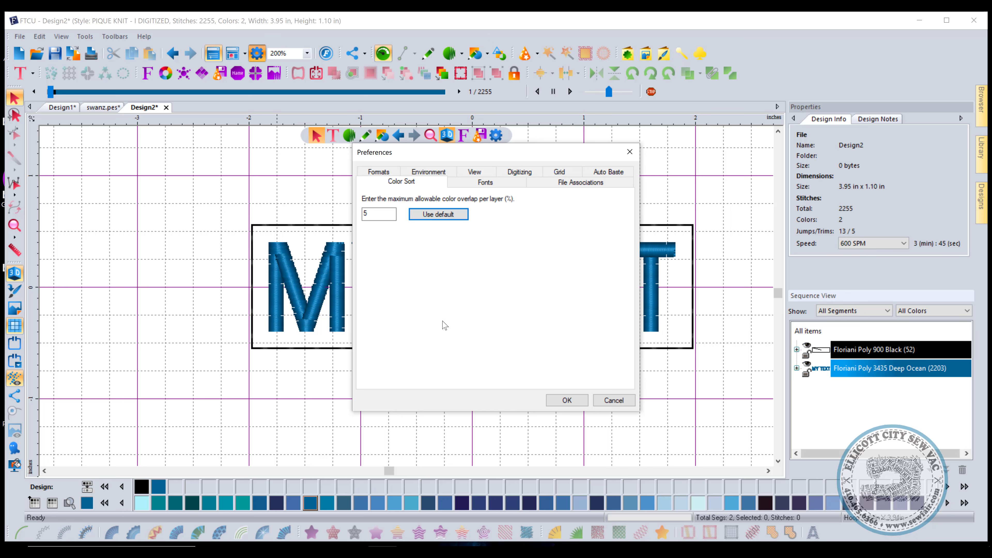
# Examine the favorite, enabled and disabled lists in the Fonts preferences, select Alena 4mm and All Curled Up, and cancel.
pyautogui.click(458, 185)
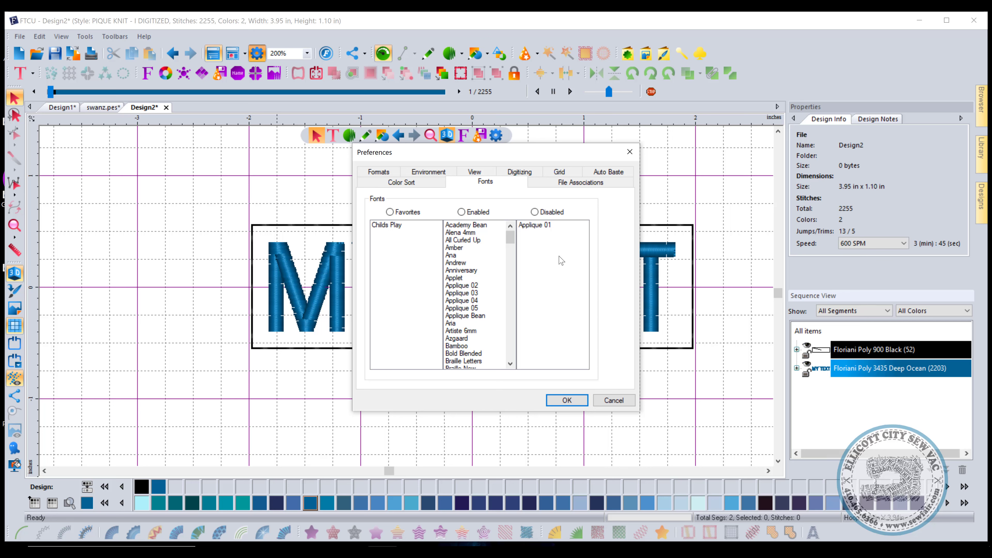
pyautogui.click(469, 232)
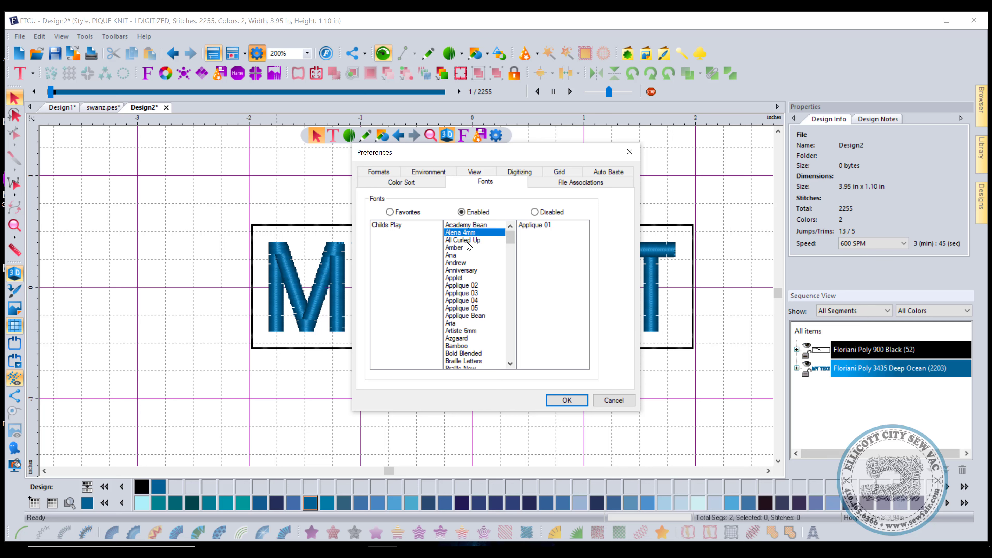
pyautogui.click(471, 240)
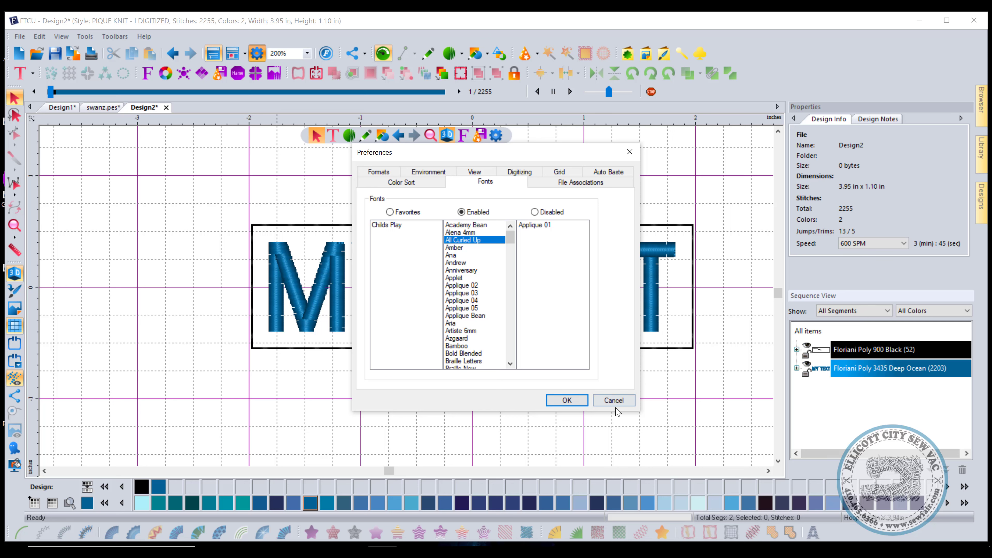
pyautogui.click(599, 405)
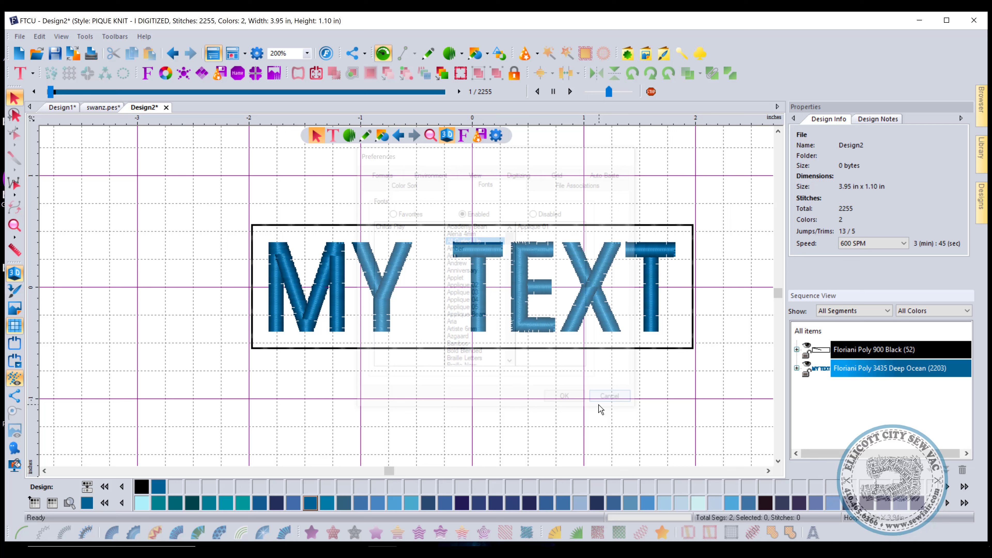
# Delete the MY TEXT lettering and its baste box to empty the Design2 workspace.
pyautogui.click(370, 250)
pyautogui.press('Delete')
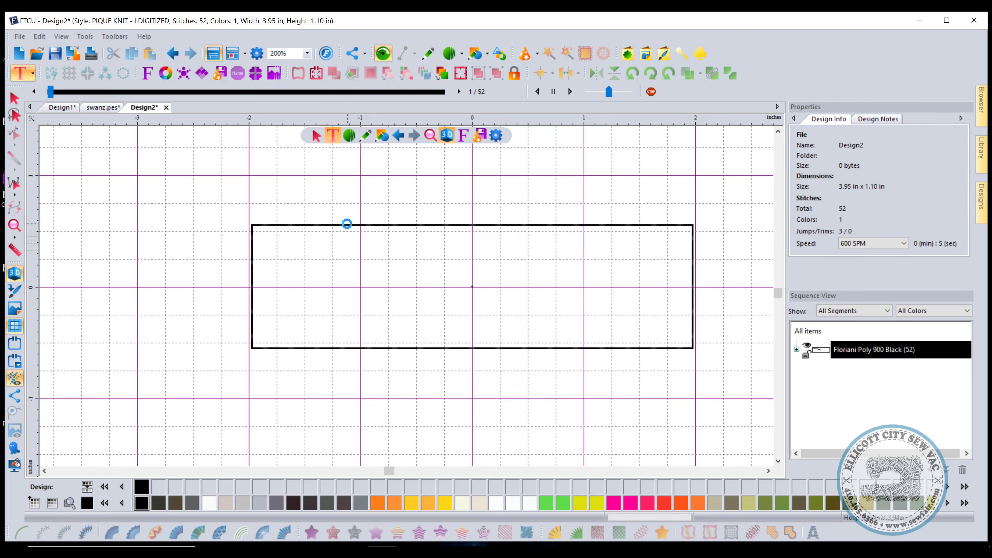
pyautogui.hotkey('ctrl', 'z')
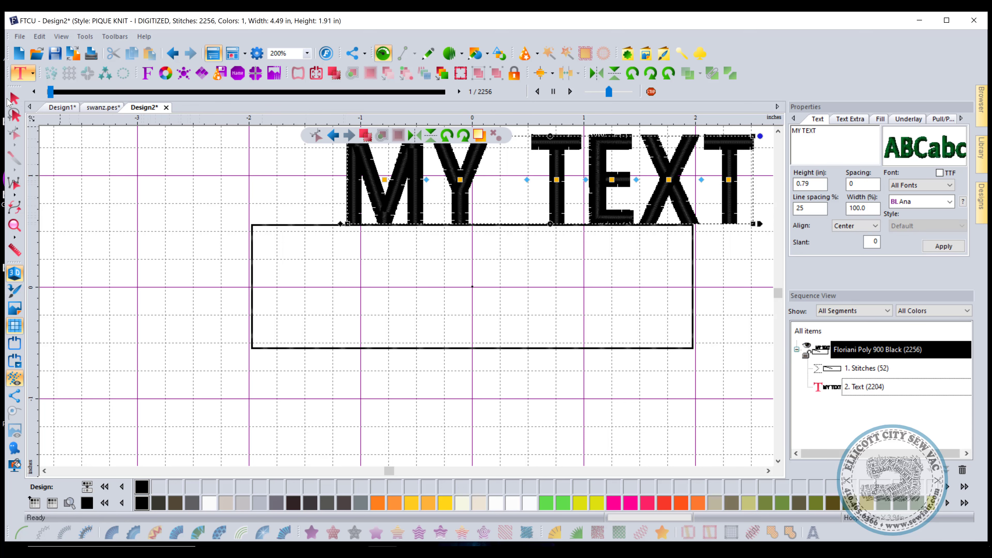
pyautogui.press('Delete')
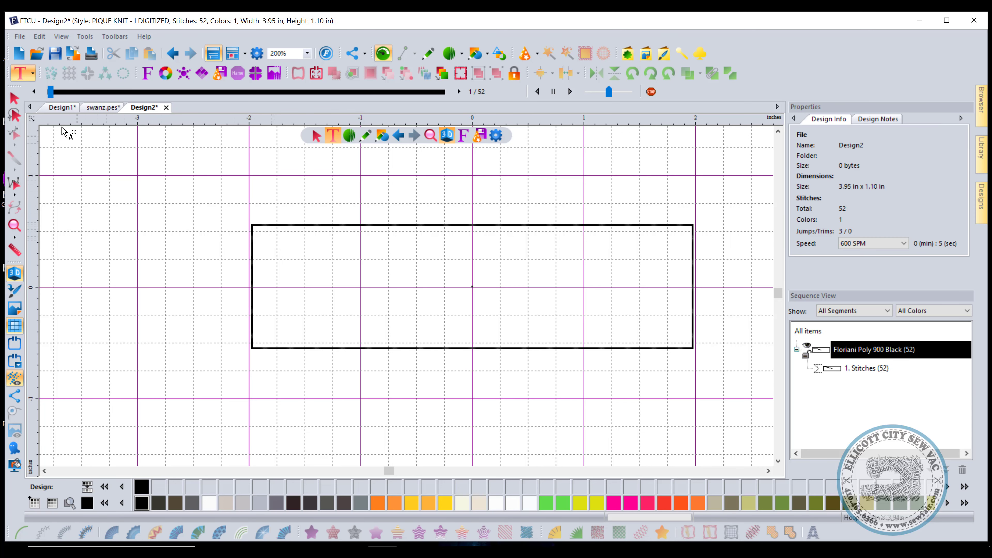
pyautogui.moveTo(289, 188); pyautogui.dragTo(709, 453)
pyautogui.moveTo(232, 217); pyautogui.dragTo(700, 449)
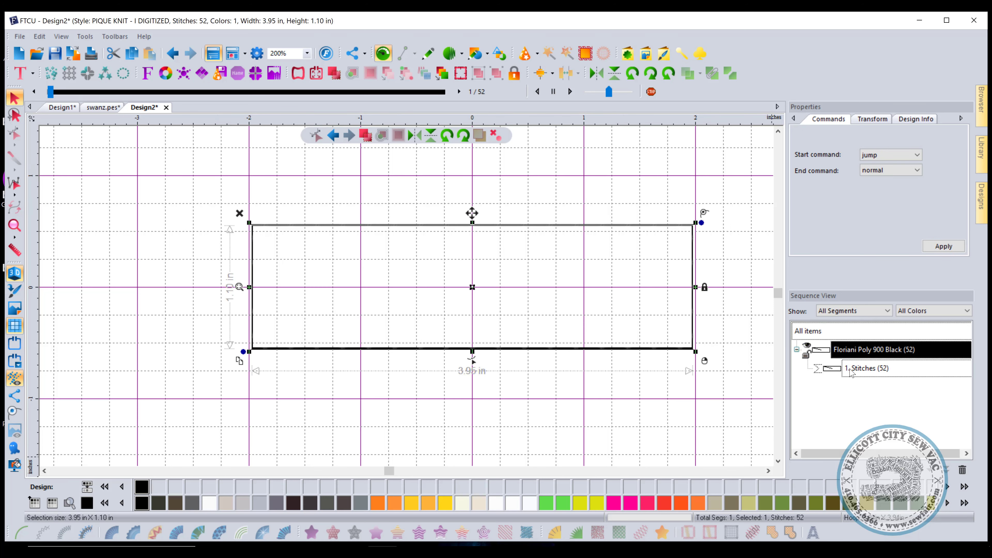
pyautogui.press('Delete')
# Place new MY TEXT lettering near the center of the Design2 workspace.
pyautogui.click(20, 73)
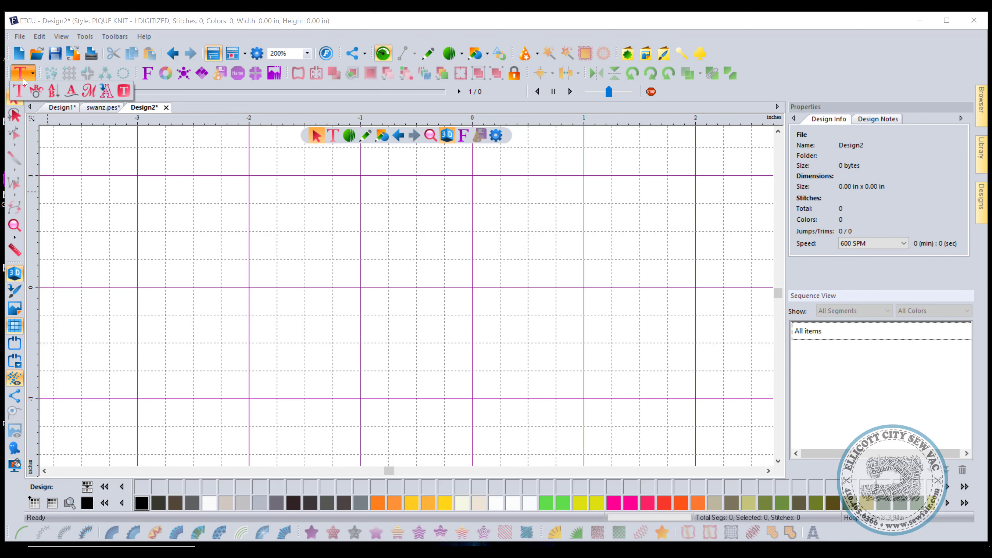
pyautogui.click(20, 90)
pyautogui.click(453, 289)
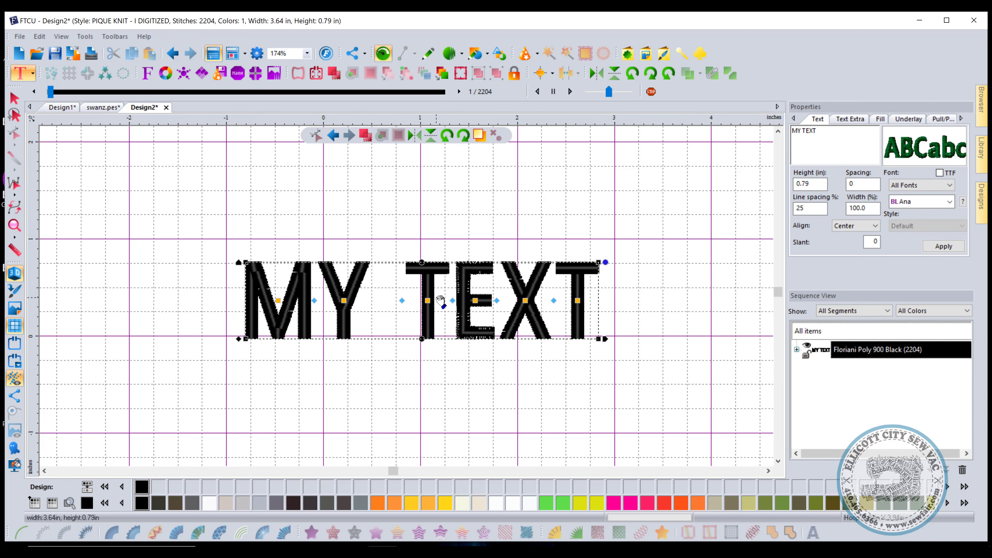
# Examine the font list and font categories for the MY TEXT lettering and select the Circled font without applying it.
pyautogui.click(935, 204)
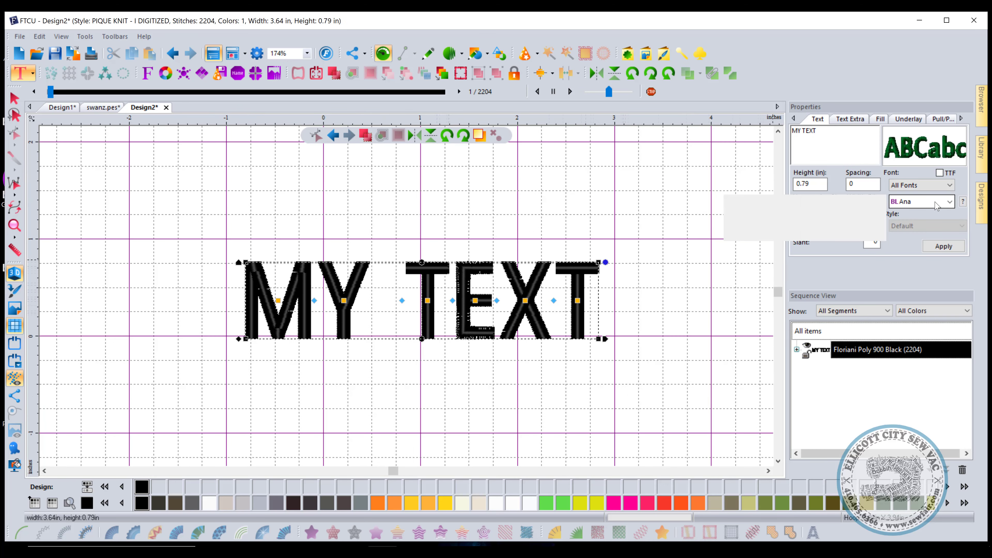
pyautogui.click(956, 233)
pyautogui.click(949, 202)
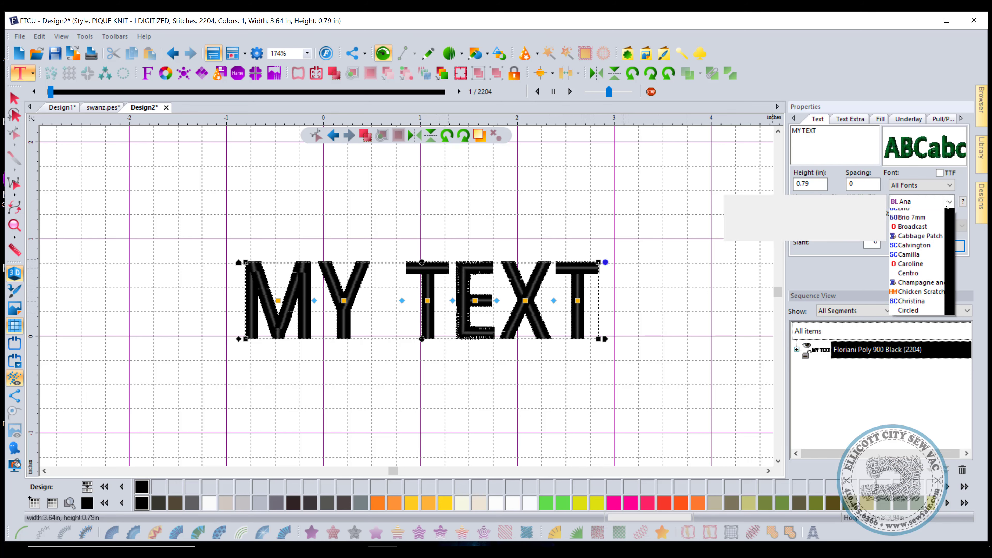
pyautogui.moveTo(950, 233); pyautogui.dragTo(962, 312)
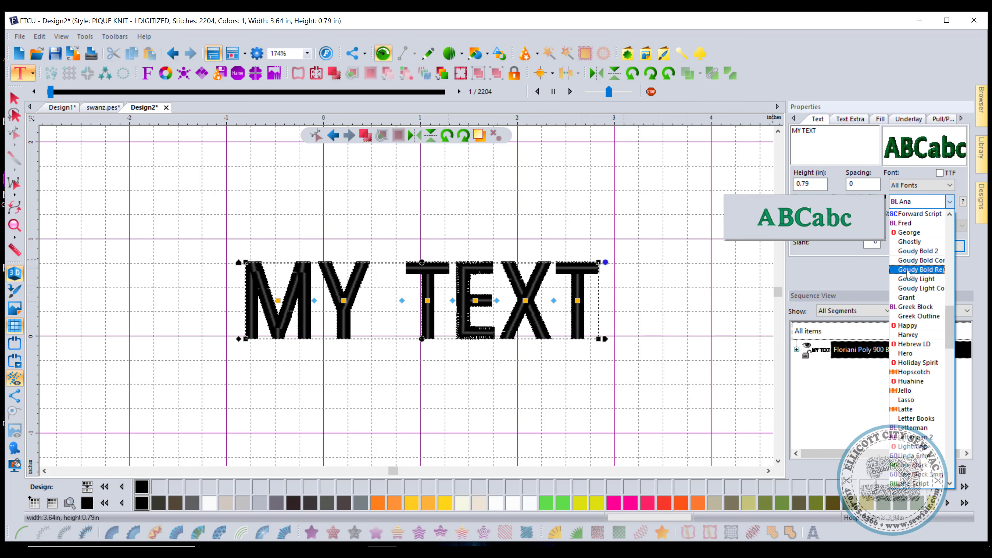
pyautogui.click(922, 189)
pyautogui.click(921, 190)
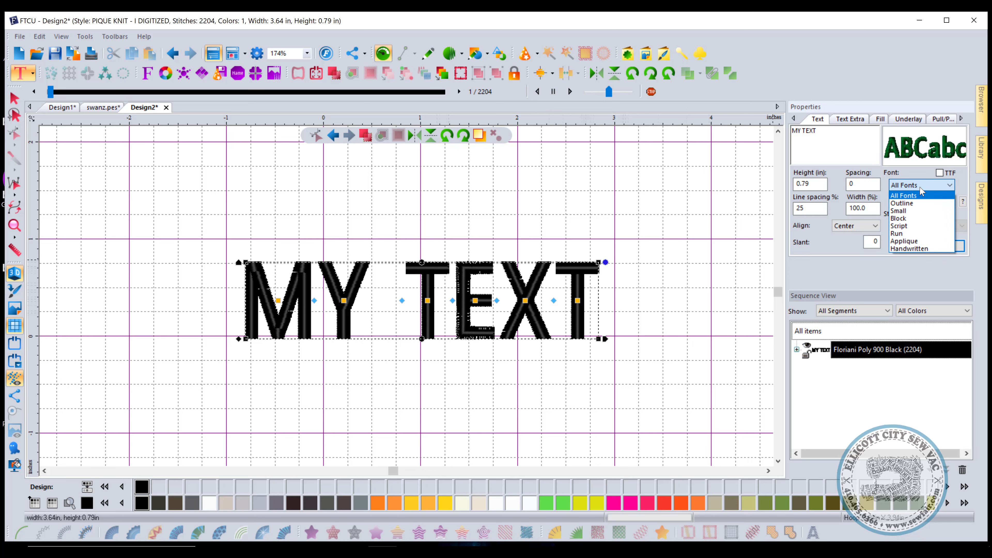
pyautogui.click(910, 175)
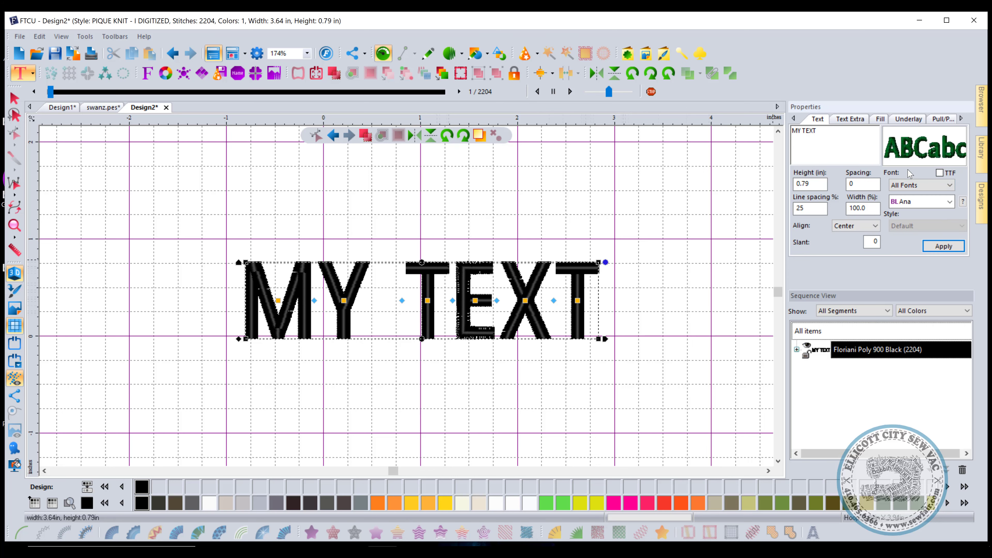
pyautogui.click(925, 203)
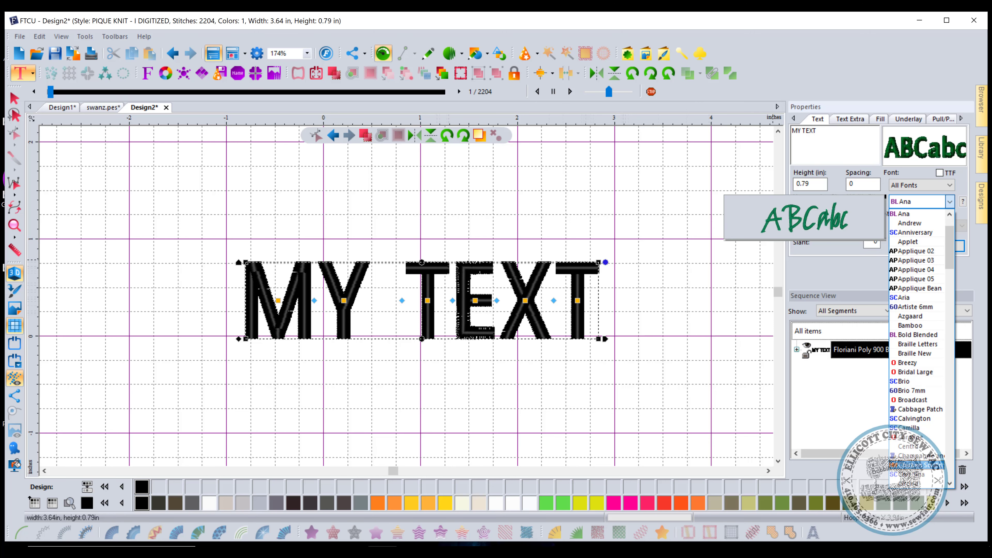
pyautogui.click(914, 484)
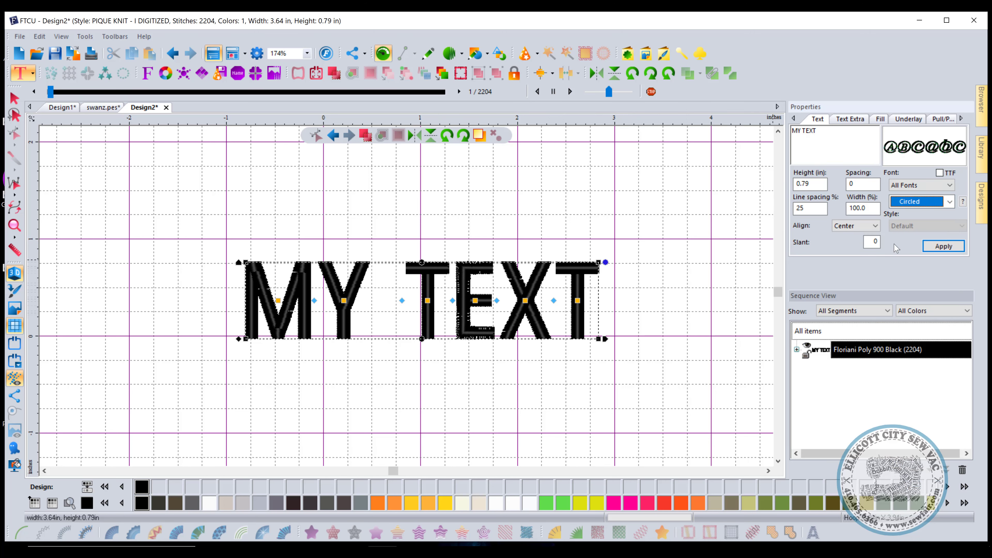
# Move the Circled font to the disabled list in the Fonts preferences and save the change.
pyautogui.click(257, 53)
pyautogui.click(486, 172)
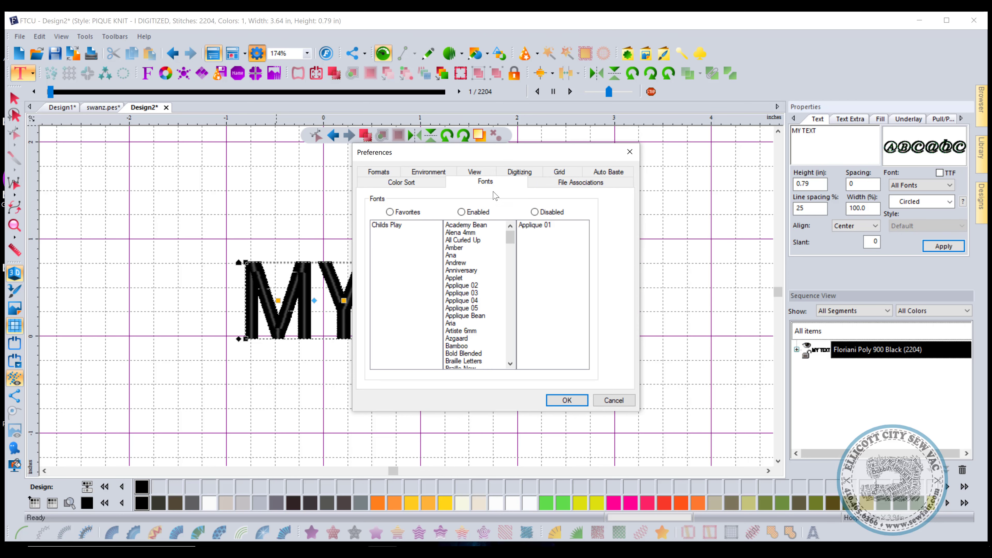
pyautogui.scroll(-3, 470, 336)
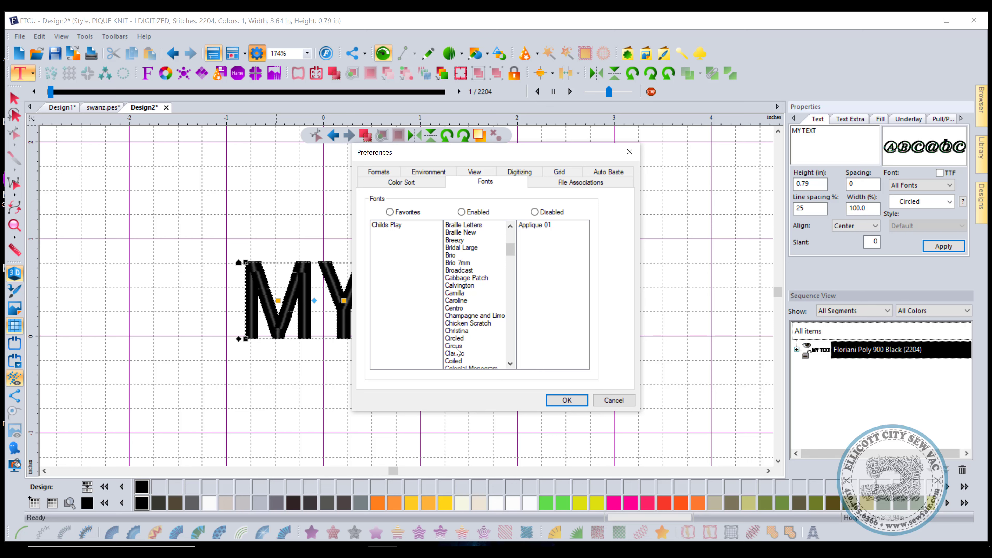
pyautogui.click(458, 338)
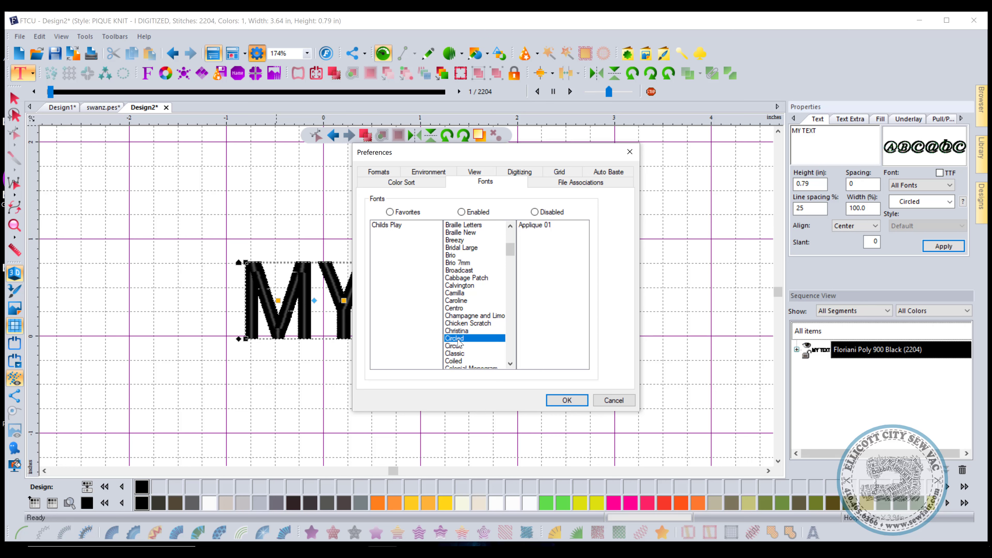
pyautogui.click(535, 212)
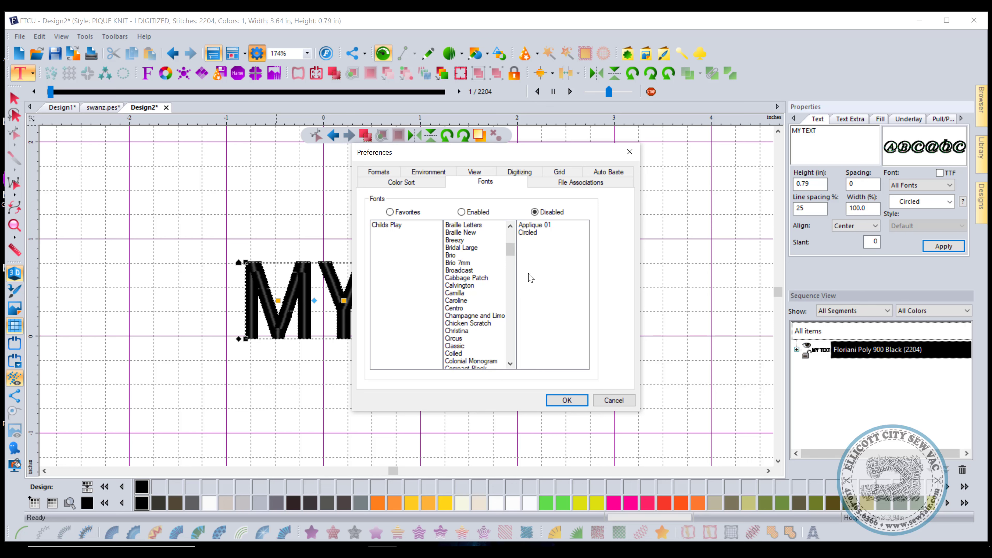
pyautogui.click(567, 400)
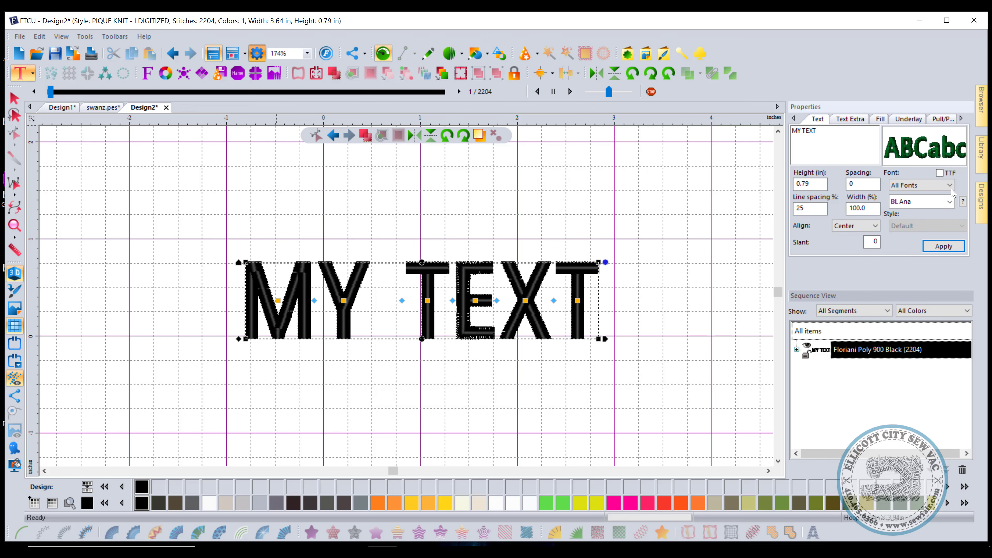
# Check the lettering's font list for the disabled Circled font and look over the font categories, keeping Ana.
pyautogui.click(950, 201)
pyautogui.scroll(-5, 943, 280)
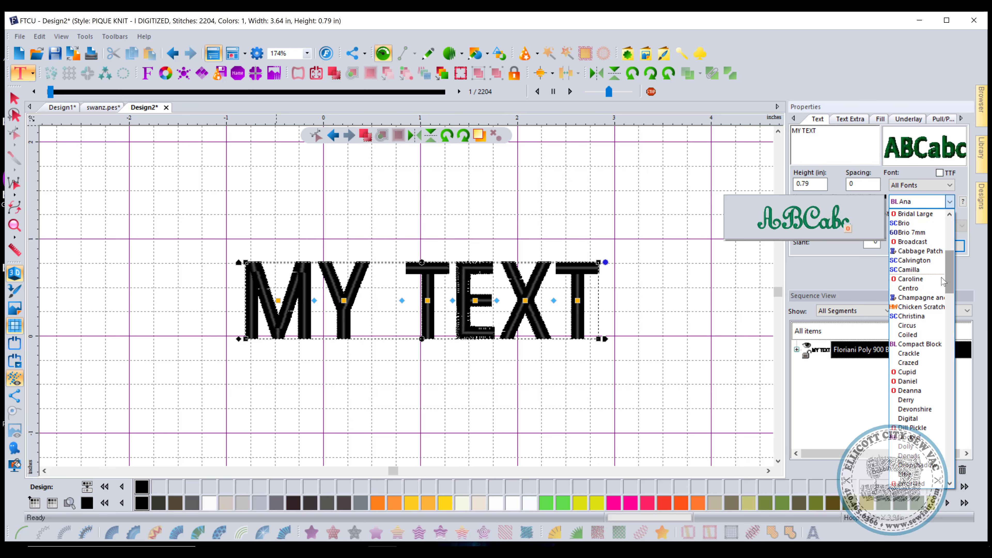
pyautogui.click(572, 231)
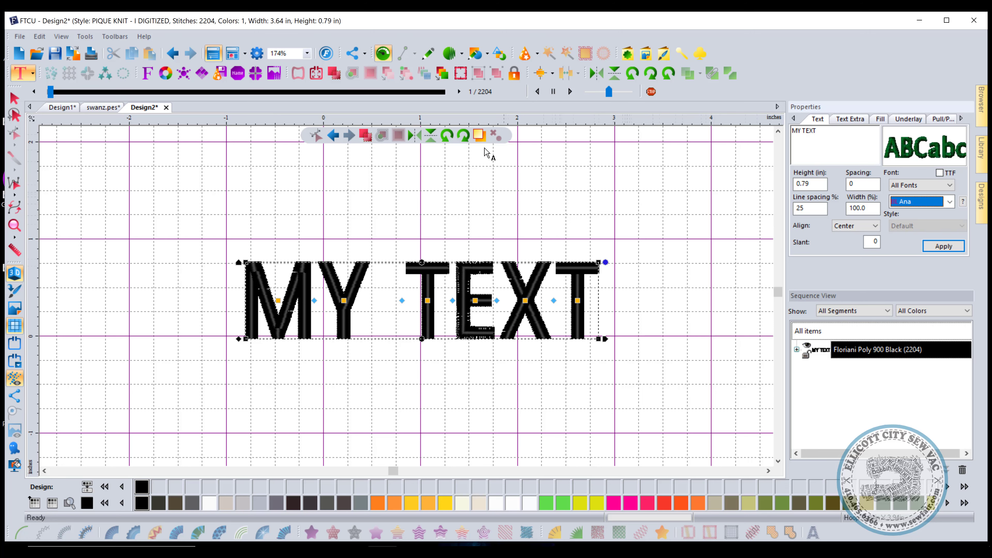
pyautogui.click(931, 203)
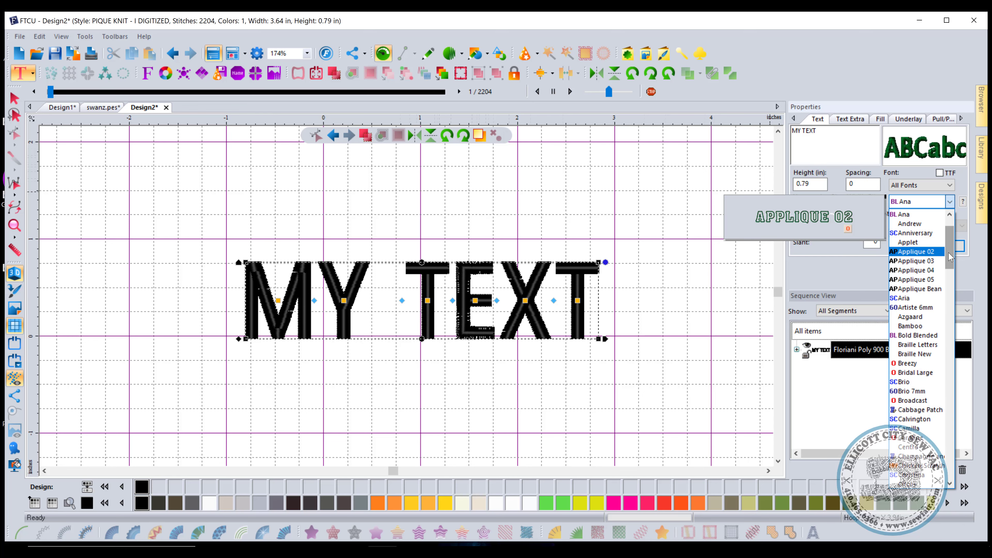
pyautogui.moveTo(950, 258); pyautogui.dragTo(939, 219)
pyautogui.click(918, 201)
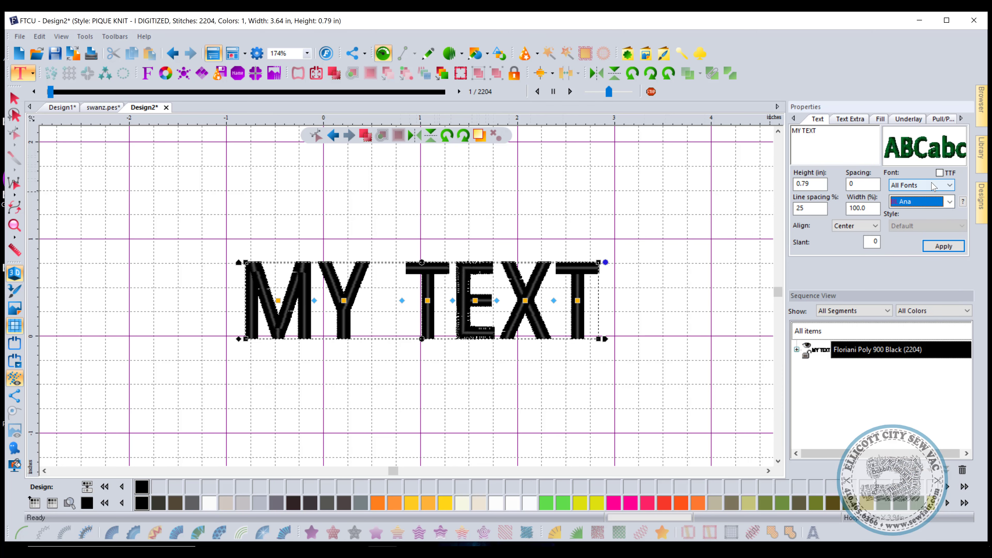
pyautogui.click(906, 182)
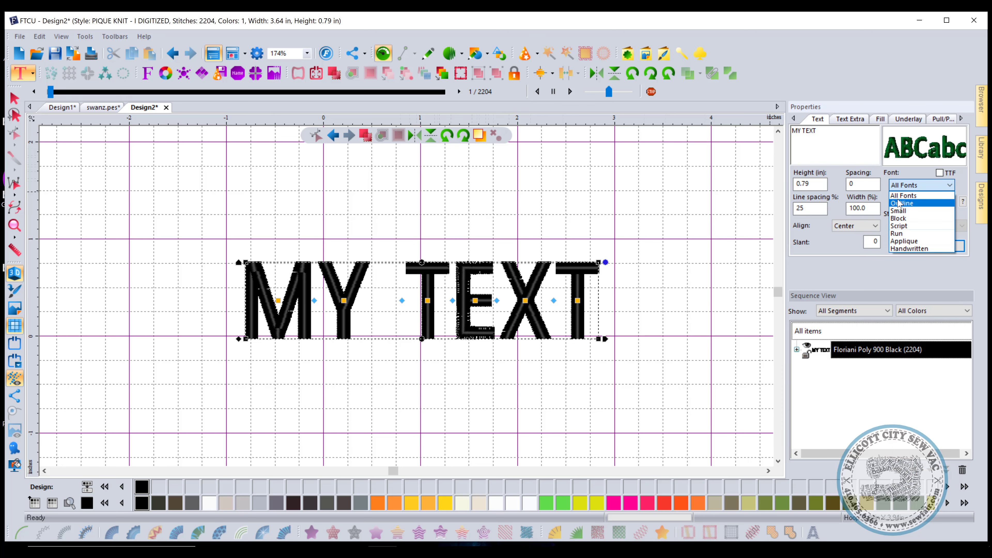
pyautogui.click(846, 278)
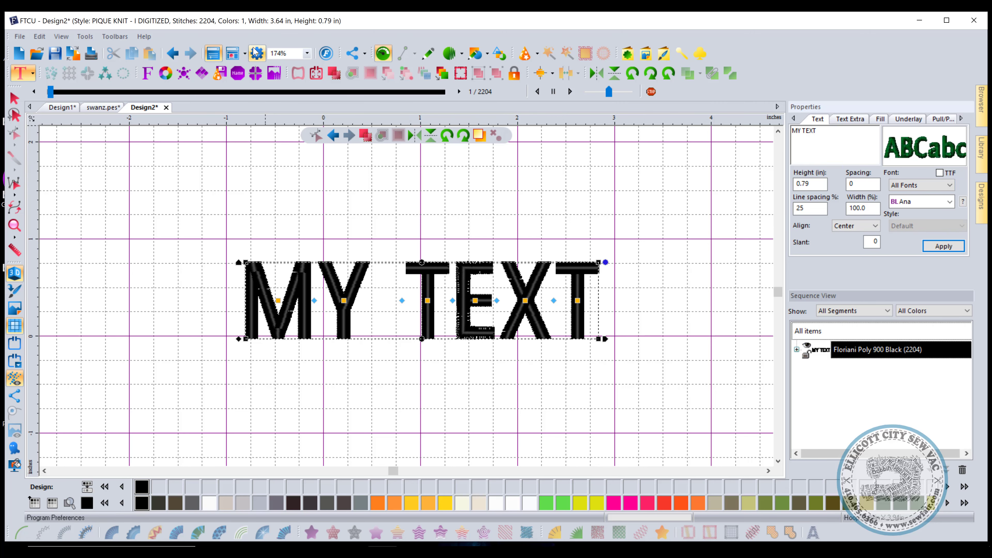
# Review the Fonts preferences and the file types associated with the program in the File Associations preferences.
pyautogui.click(257, 53)
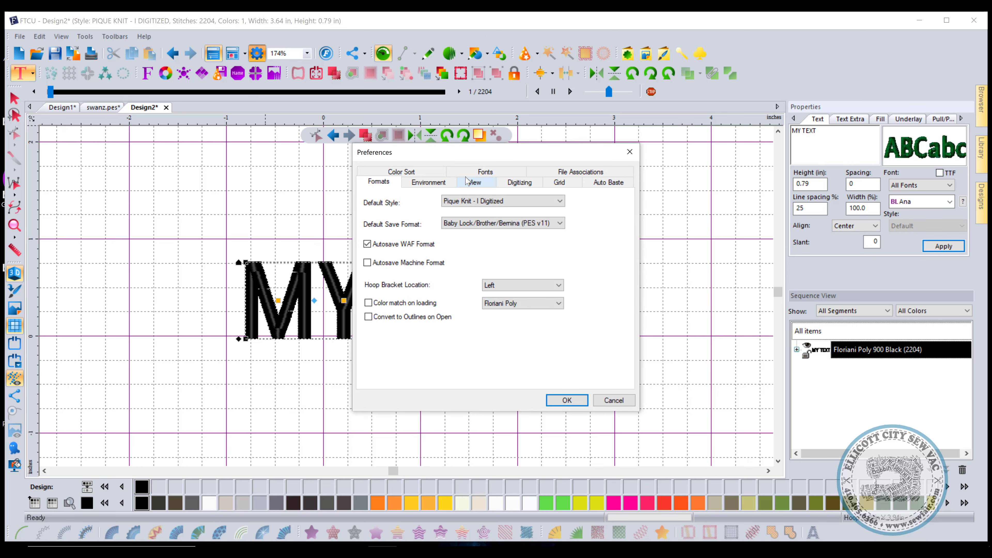
pyautogui.click(485, 172)
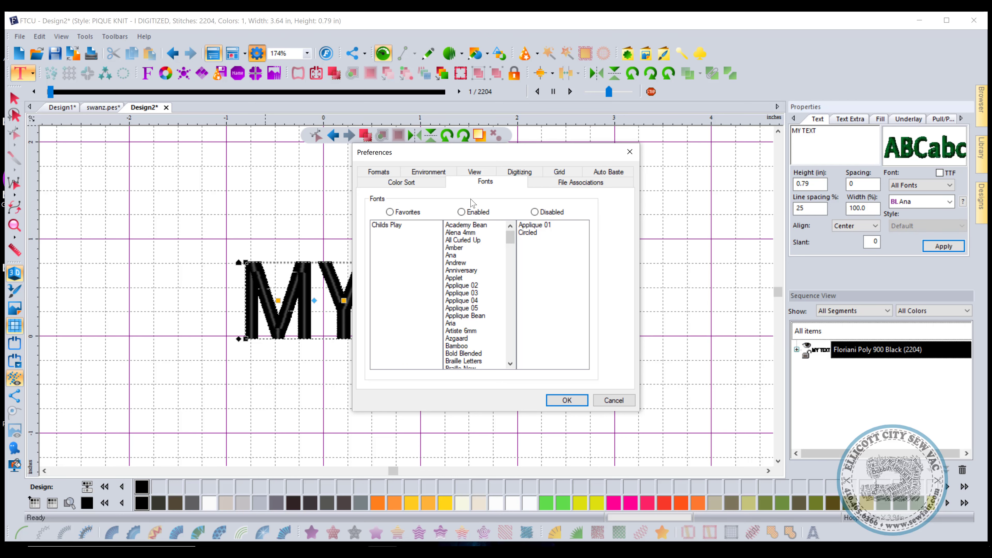
pyautogui.click(572, 185)
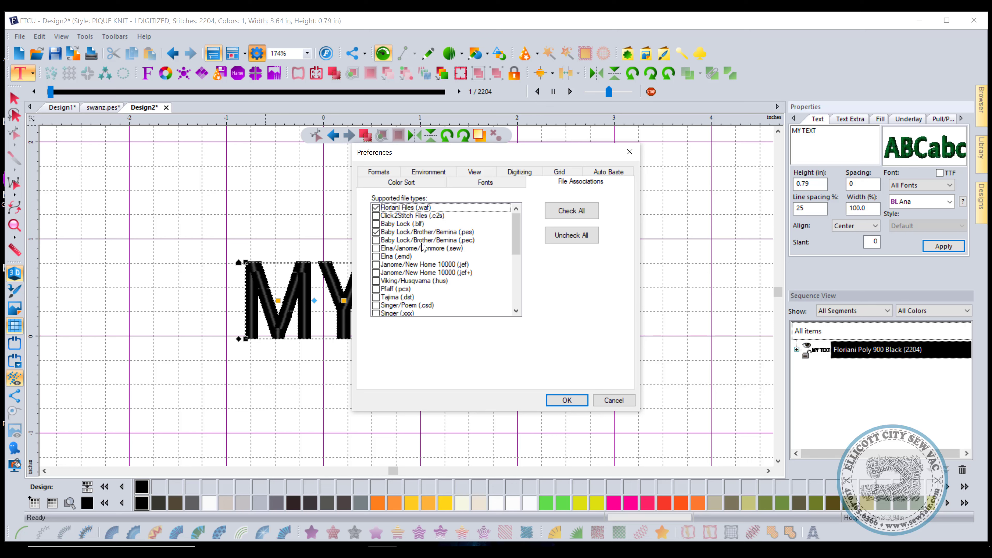
pyautogui.click(566, 399)
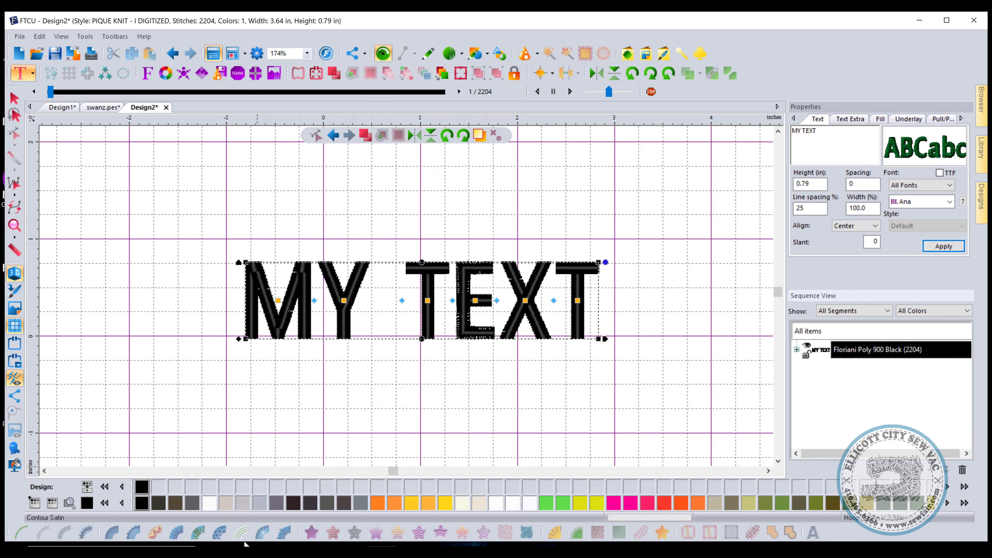
# Switch to File Explorer, open badger.pes from the Emboidery folder on Local Disk (C:), and minimize the folder window.
pyautogui.moveTo(239, 551)
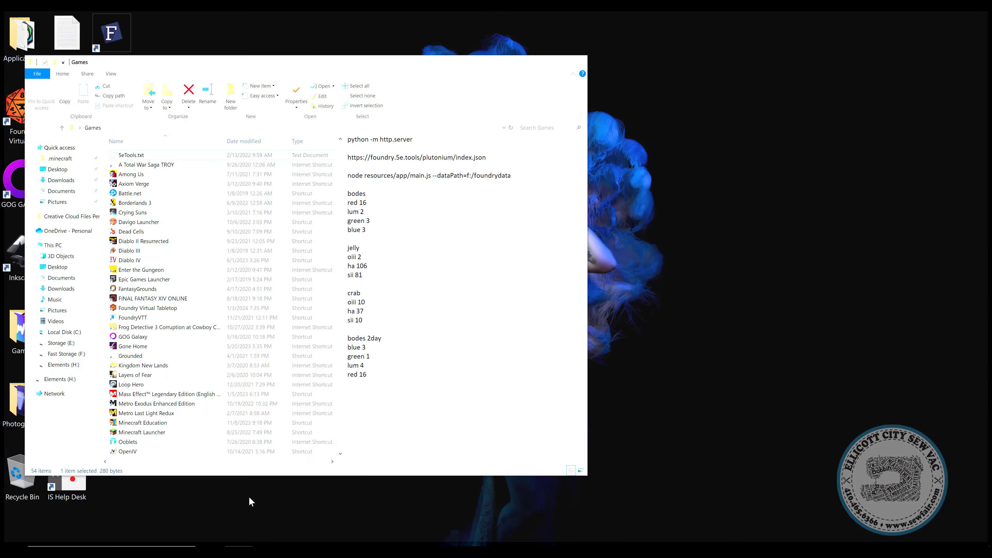
pyautogui.click(248, 496)
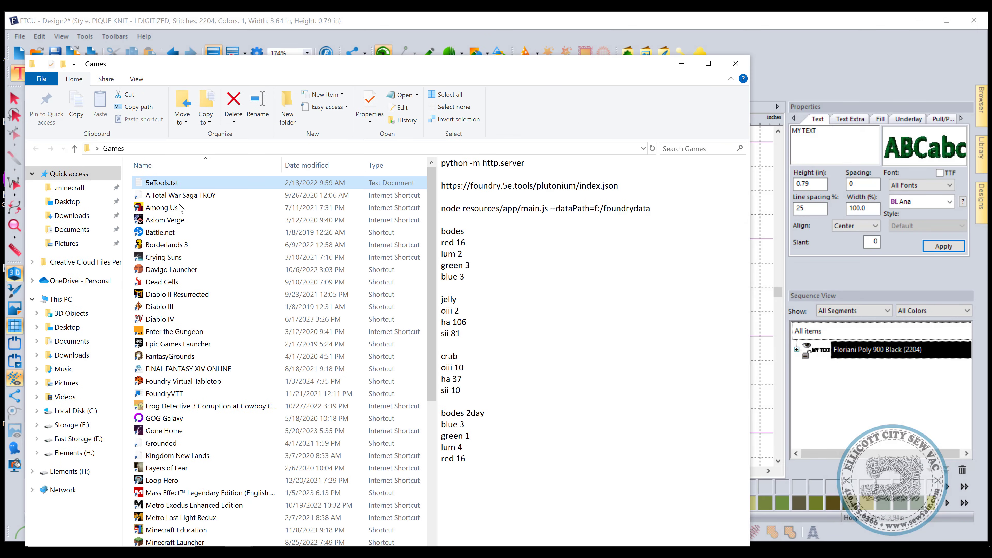
pyautogui.click(84, 425)
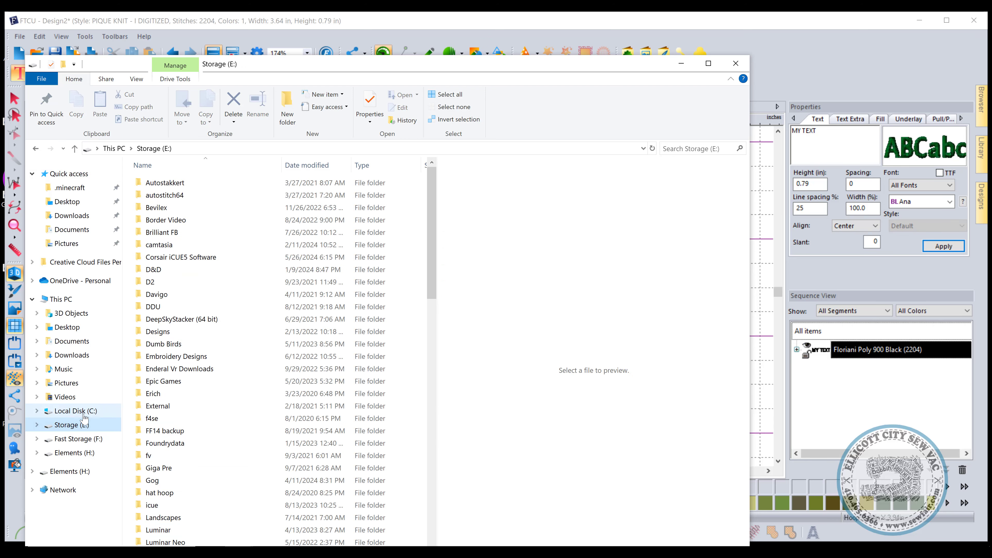
pyautogui.click(83, 411)
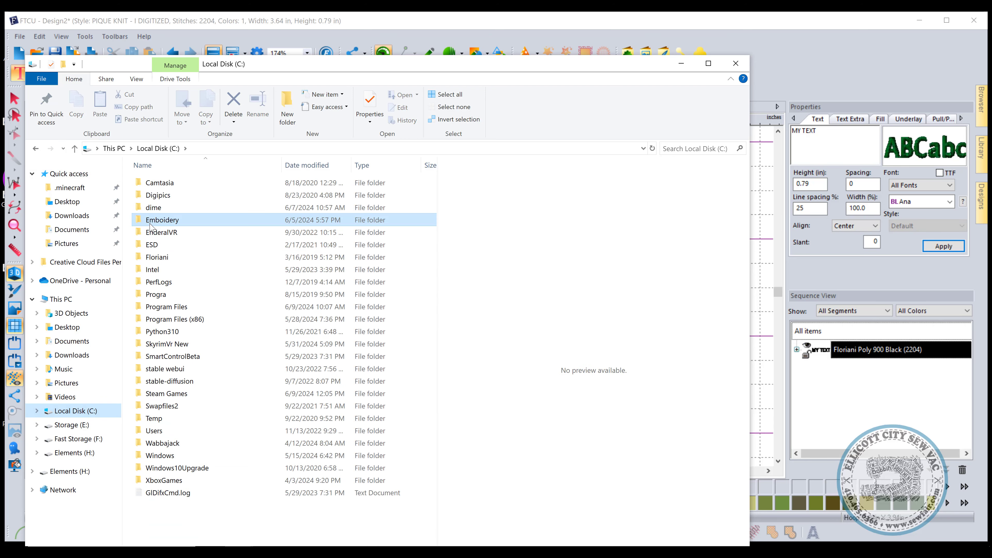
pyautogui.doubleClick(160, 220)
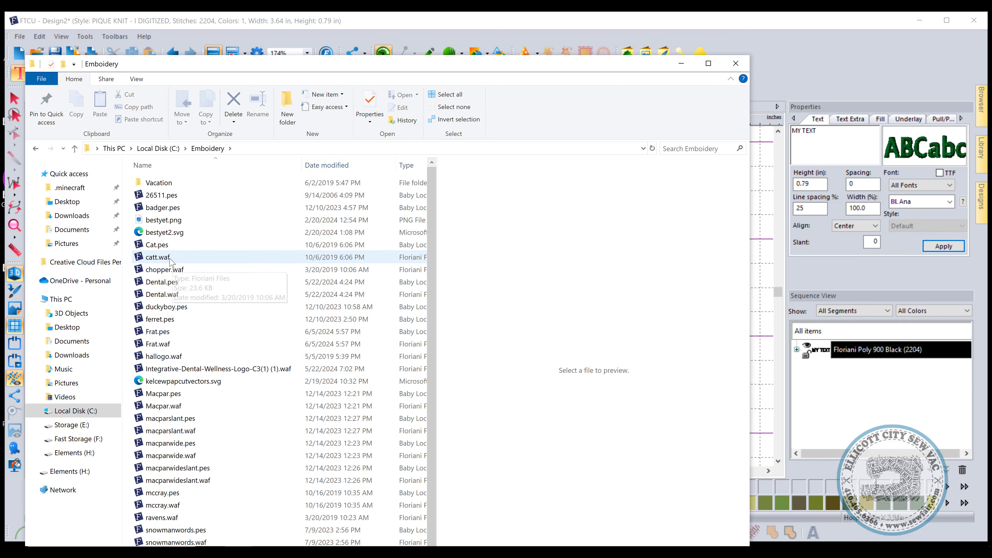
pyautogui.click(174, 211)
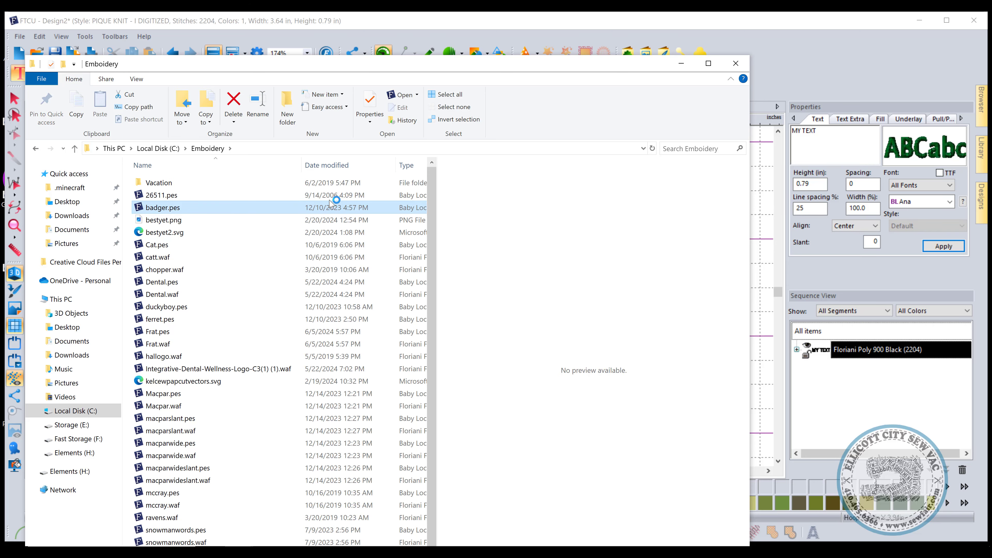
pyautogui.click(682, 64)
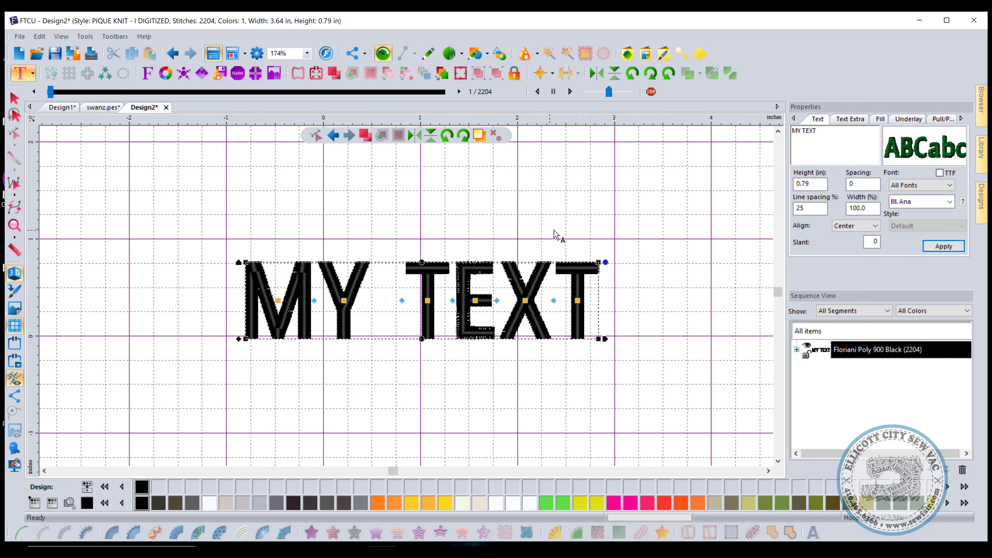
# Examine the full list of supported file types in the File Associations preferences, cancel, and return to the badger.pes design.
pyautogui.hotkey('ctrl', 'n')
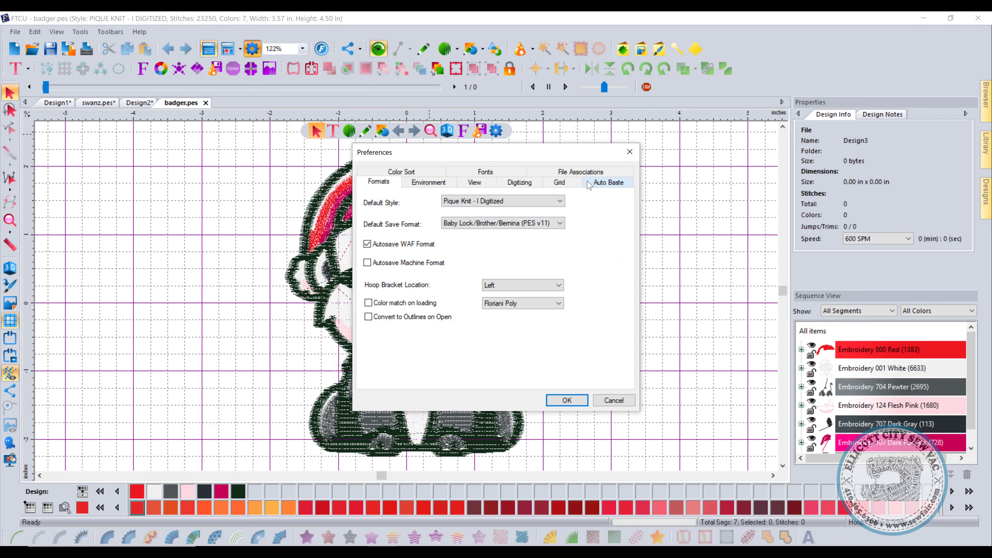
pyautogui.click(582, 172)
pyautogui.moveTo(516, 234); pyautogui.dragTo(517, 278)
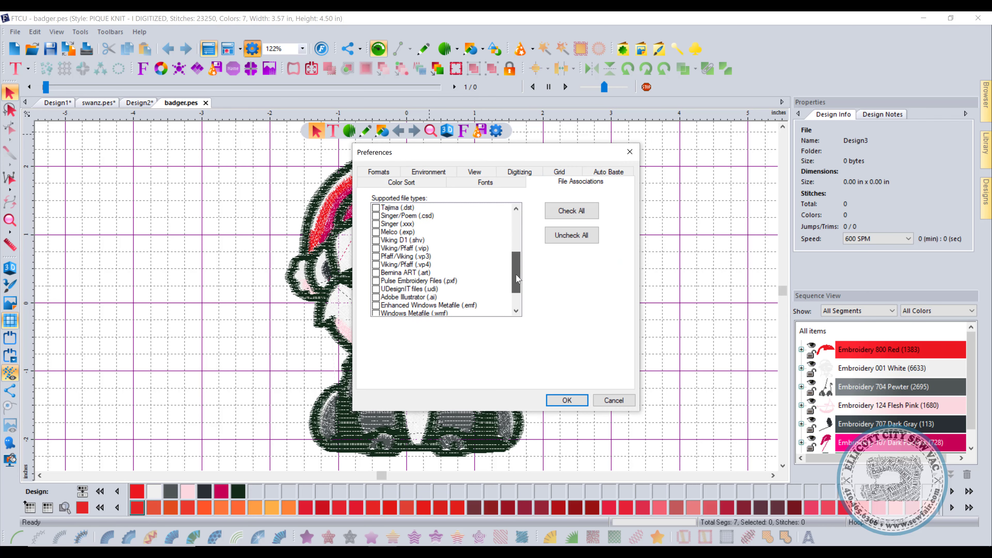
pyautogui.scroll(5, 467, 270)
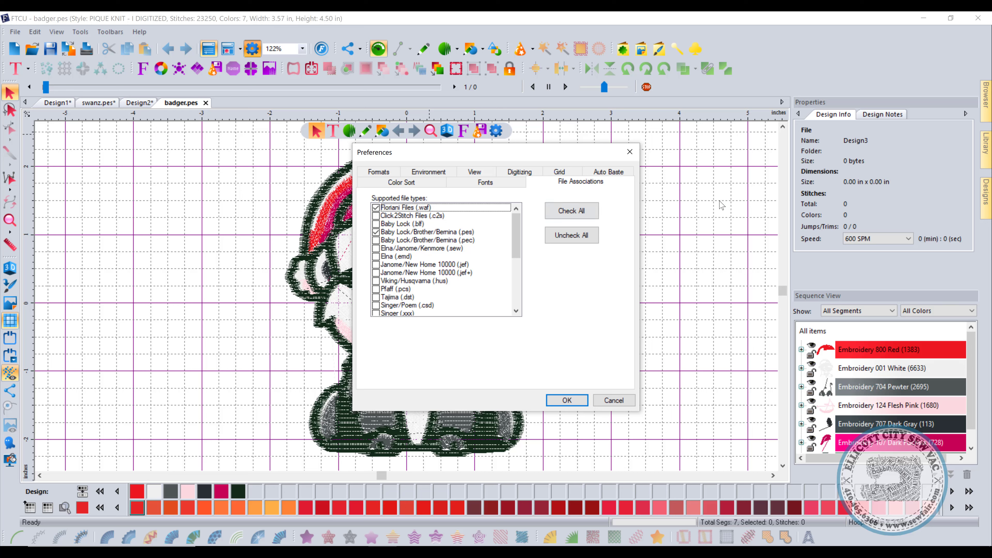
pyautogui.click(613, 401)
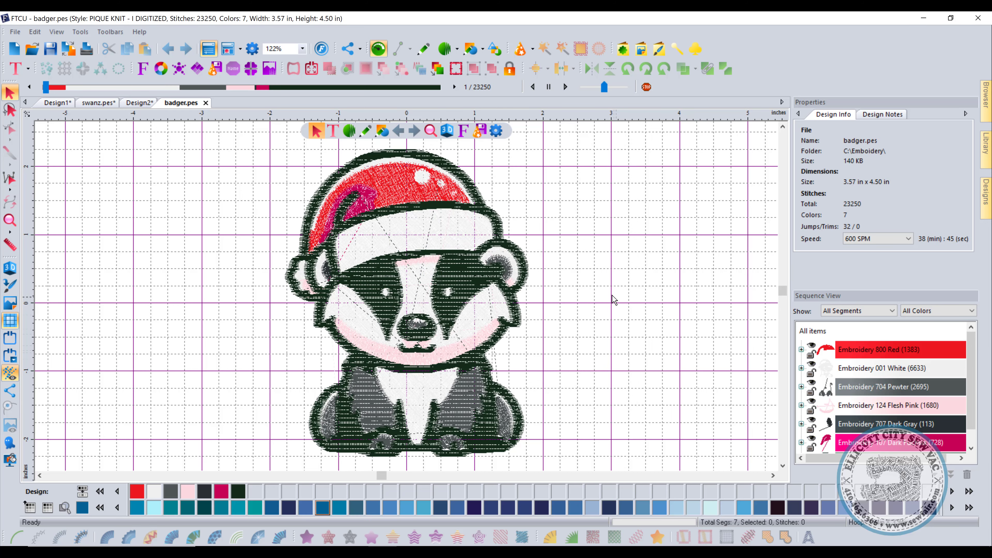